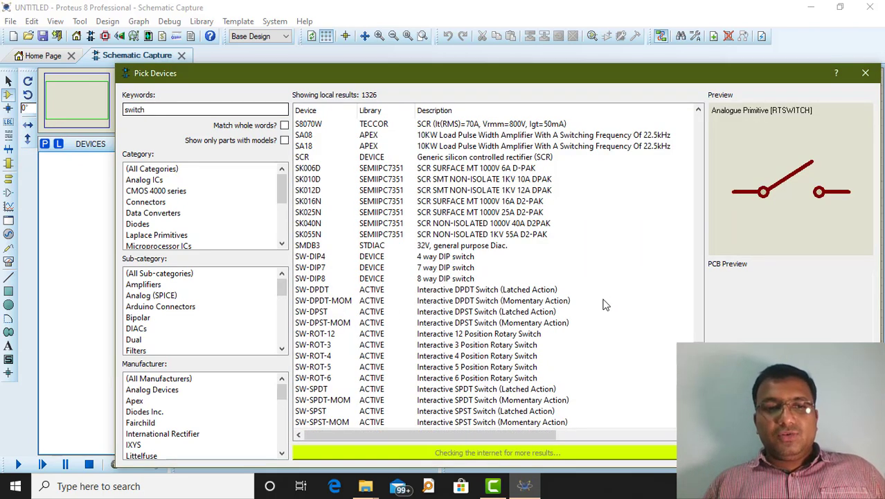
Add the interactive latched-action SPST SWITCH from the ACTIVE library to the device list
scroll(604, 305, down, 1)
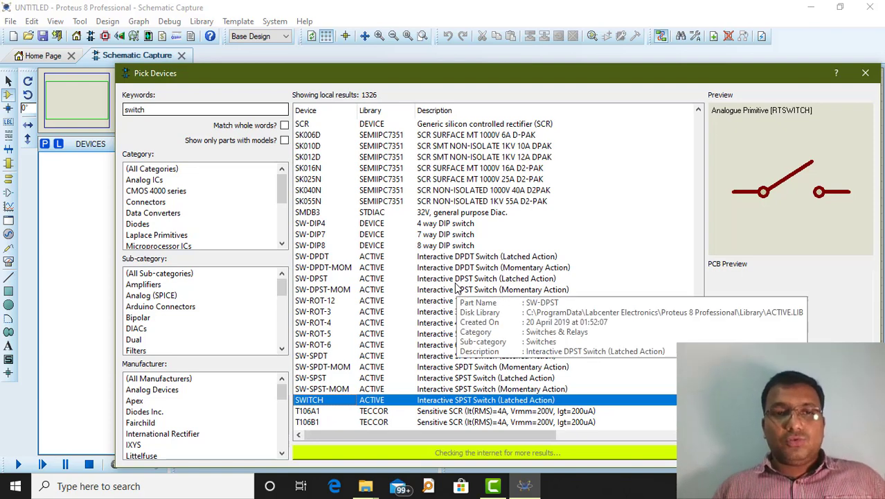
click(388, 402)
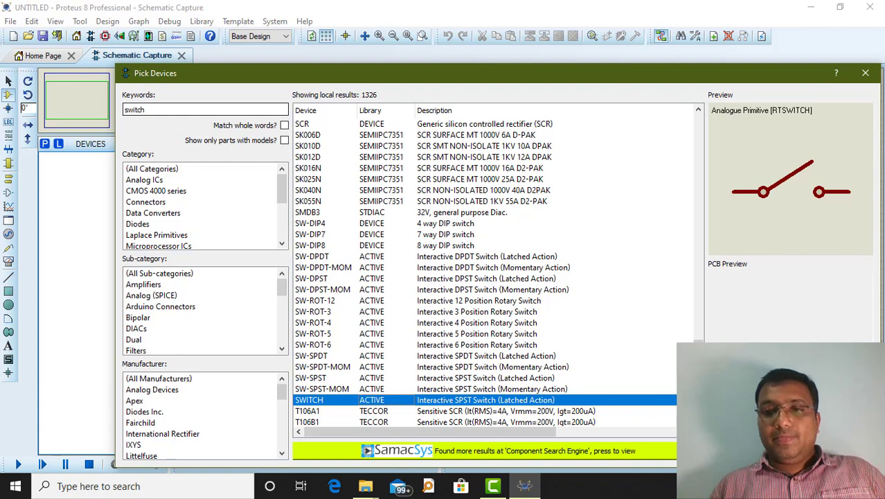
click(793, 451)
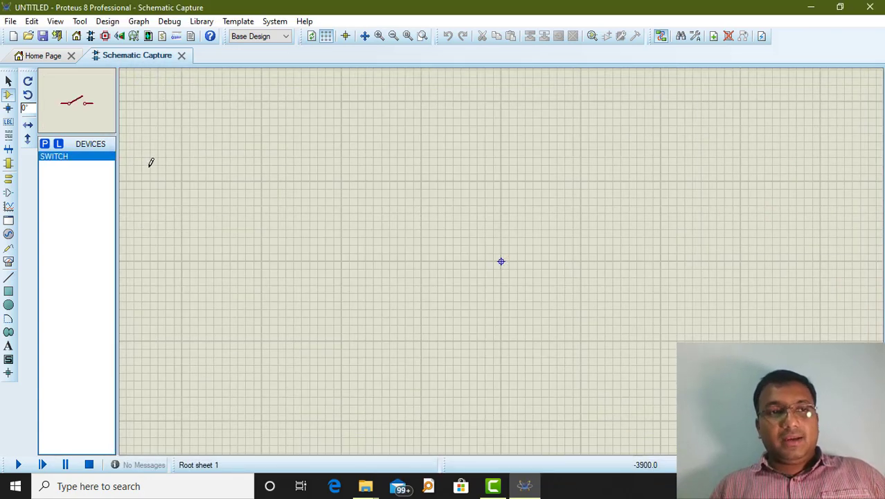
Search the parts library for battery and add the BATTERY component to the device list
click(45, 144)
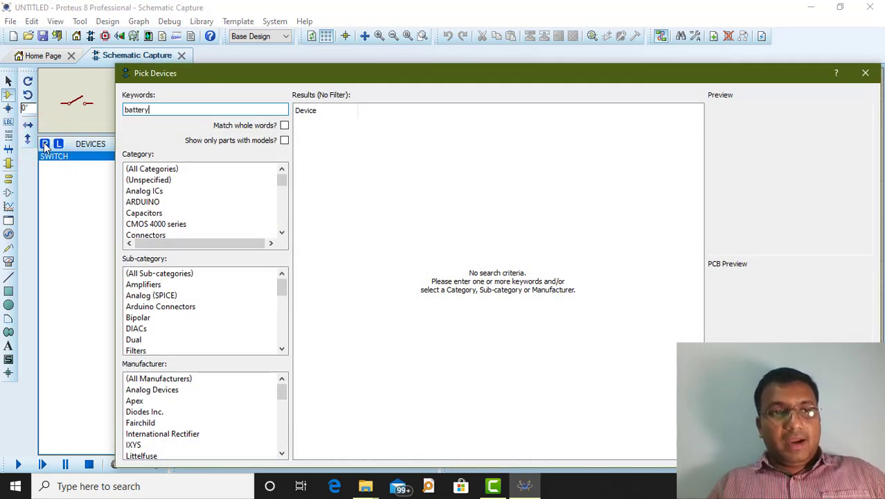
click(365, 136)
double_click(365, 136)
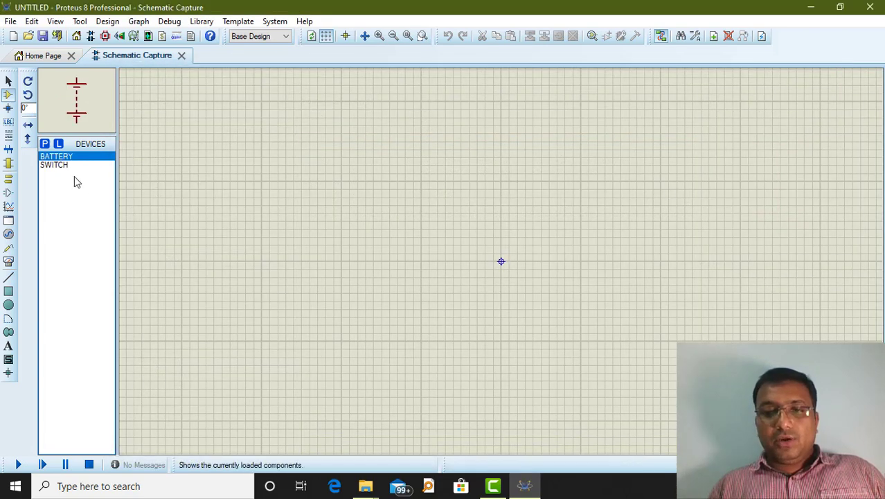
Search the parts library for lamp and add the animated light bulb LAMP to the device list
click(44, 144)
text(lam)
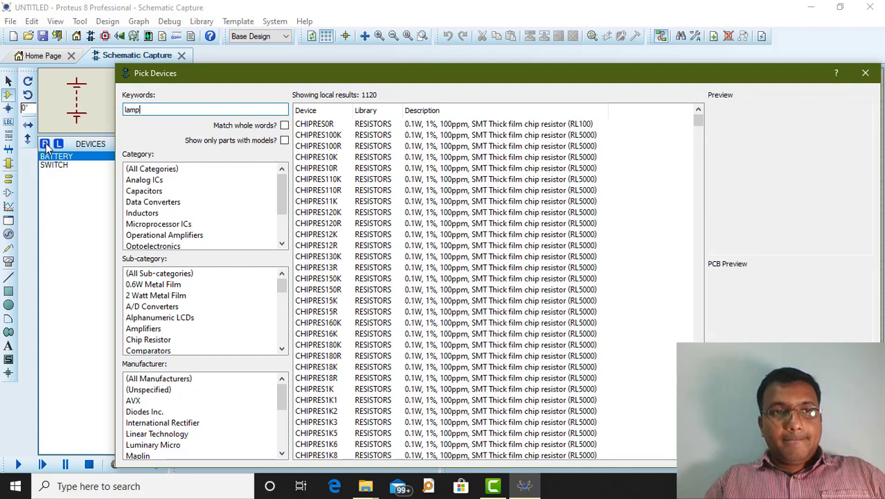
text(p)
click(382, 236)
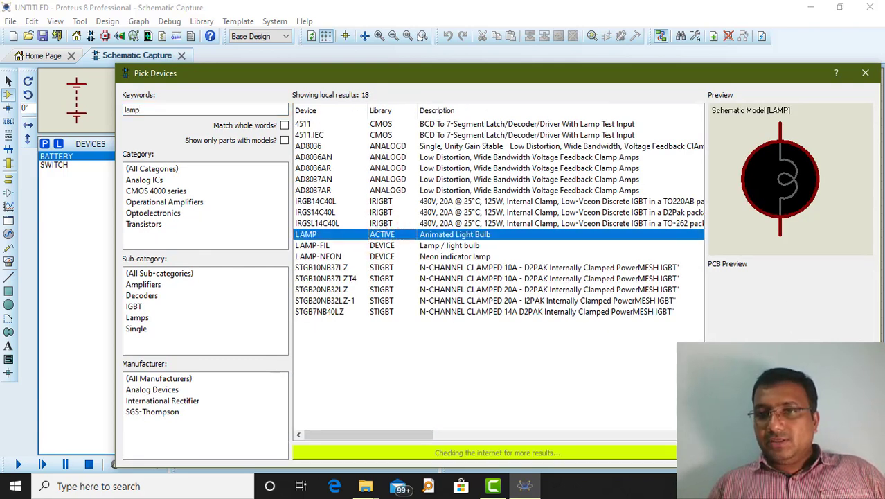
click(788, 453)
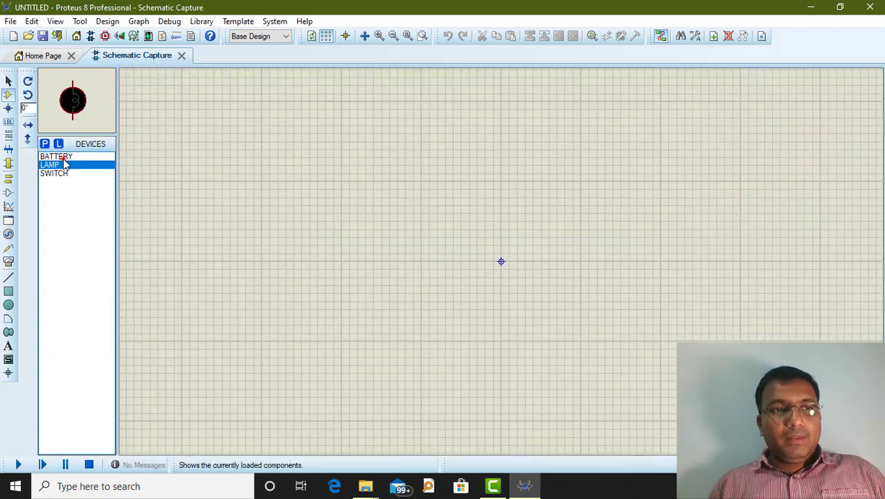
Place the BATTERY vertically on the schematic sheet, near the sheet's left border
click(63, 159)
click(243, 190)
scroll(243, 190, up, 2)
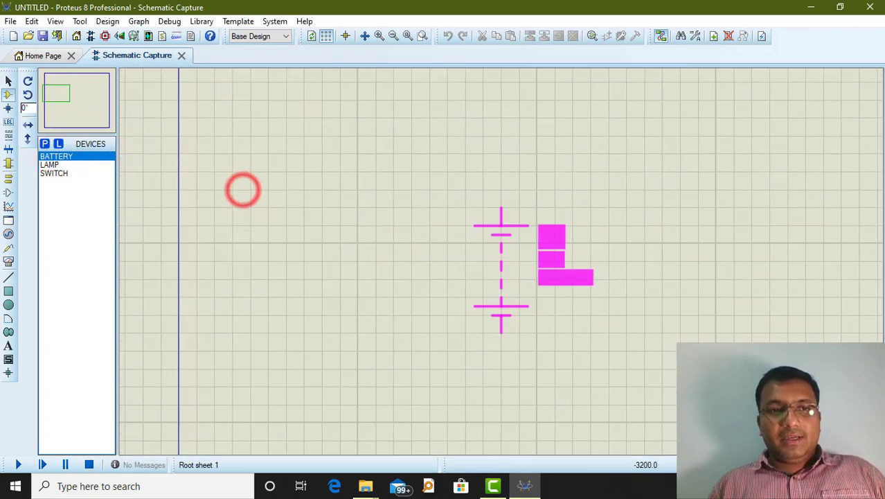
click(309, 239)
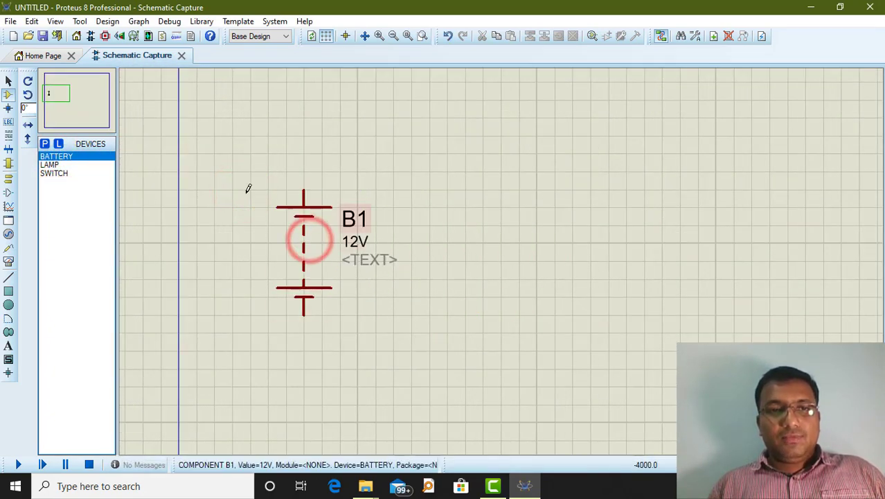
Place the LAMP on the schematic to the right of the battery, at about the same height
click(63, 164)
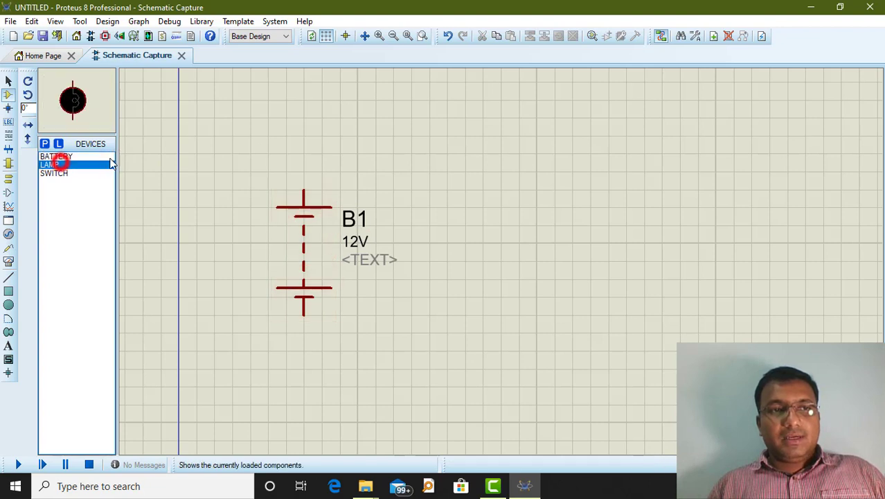
click(627, 220)
click(573, 242)
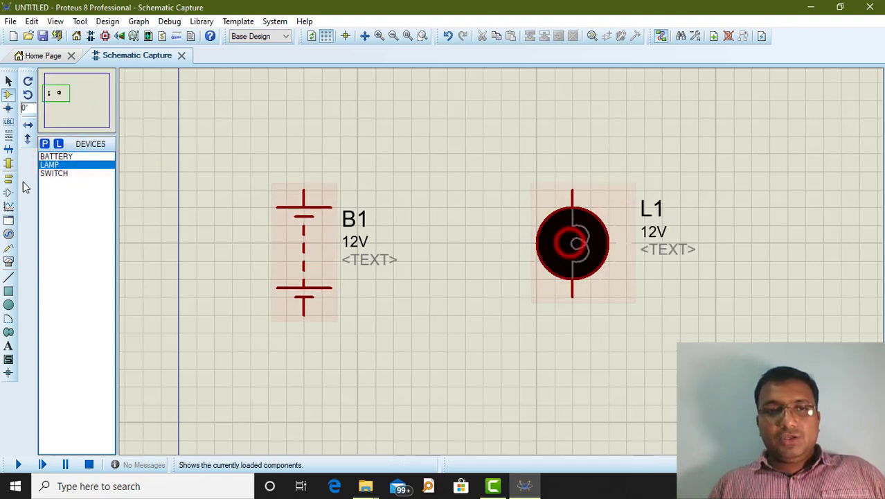
Place the SWITCH horizontally above and midway between the battery and the lamp
click(52, 175)
click(383, 142)
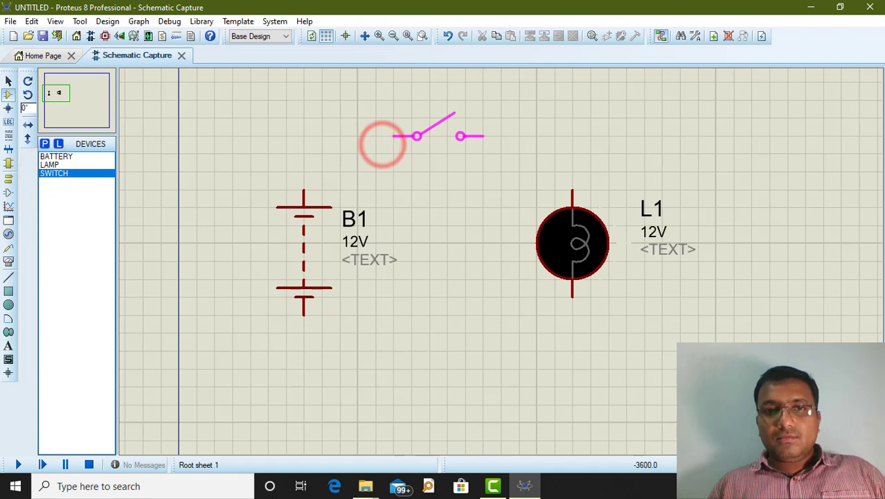
click(439, 135)
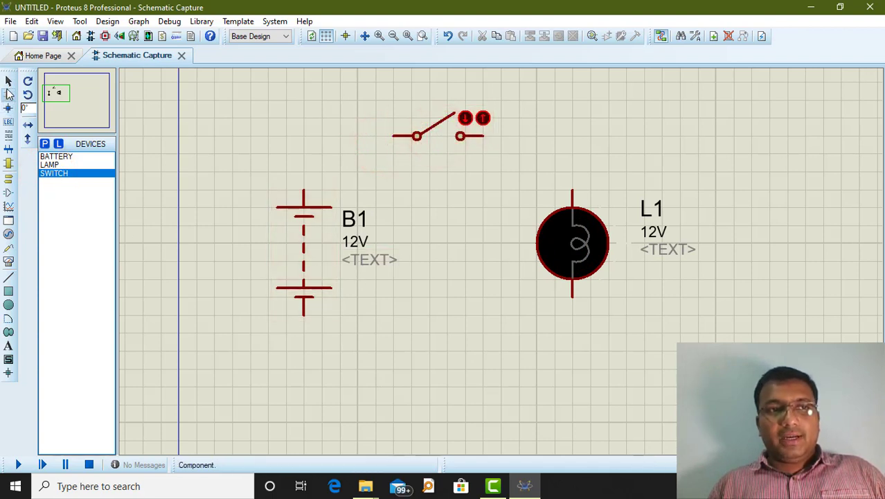
Wire the battery's upper terminal to the switch's left pin and the switch's right pin to the lamp's upper terminal
click(8, 81)
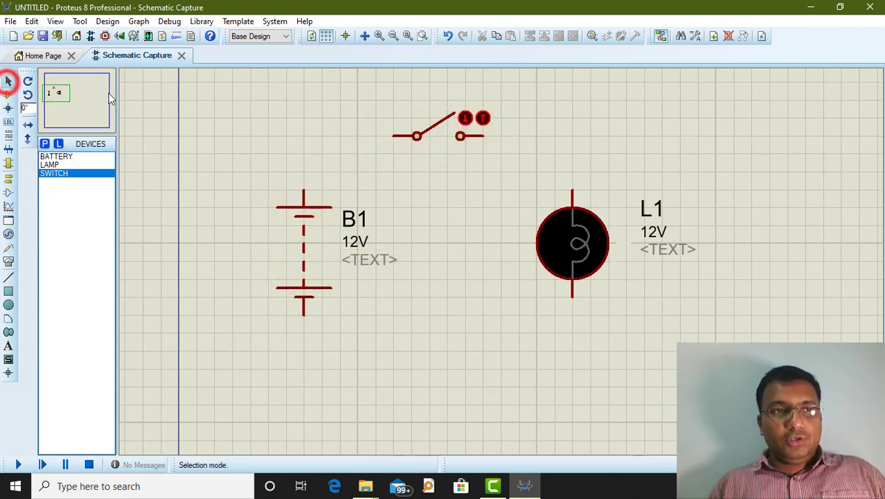
click(305, 187)
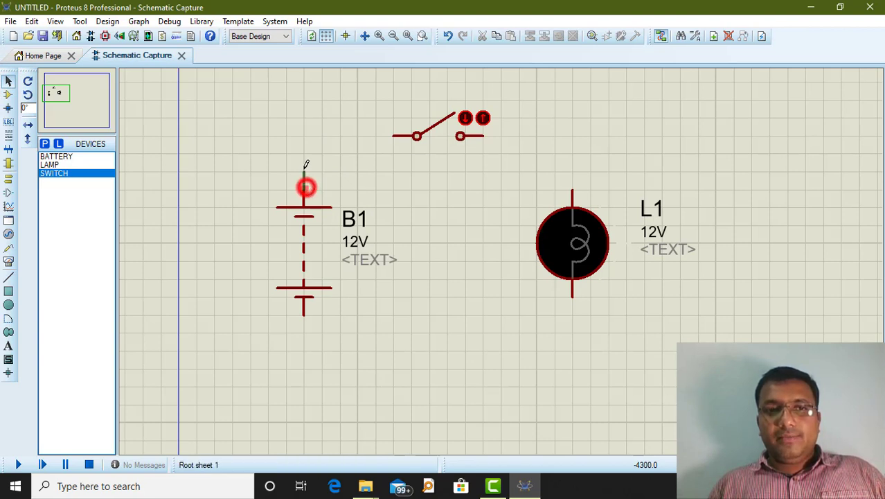
click(392, 136)
click(484, 136)
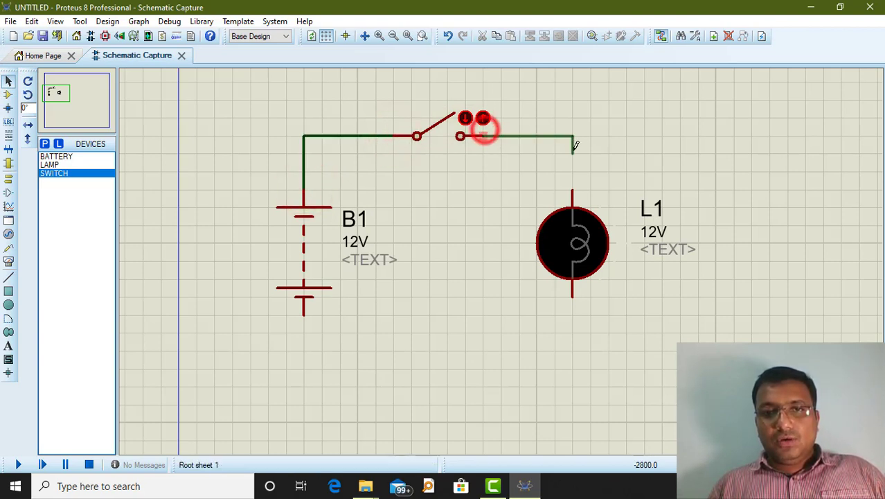
click(574, 185)
Wire the lamp's lower terminal to the battery's lower terminal, routing the wire beneath both components to close the loop
click(573, 293)
click(557, 370)
click(303, 364)
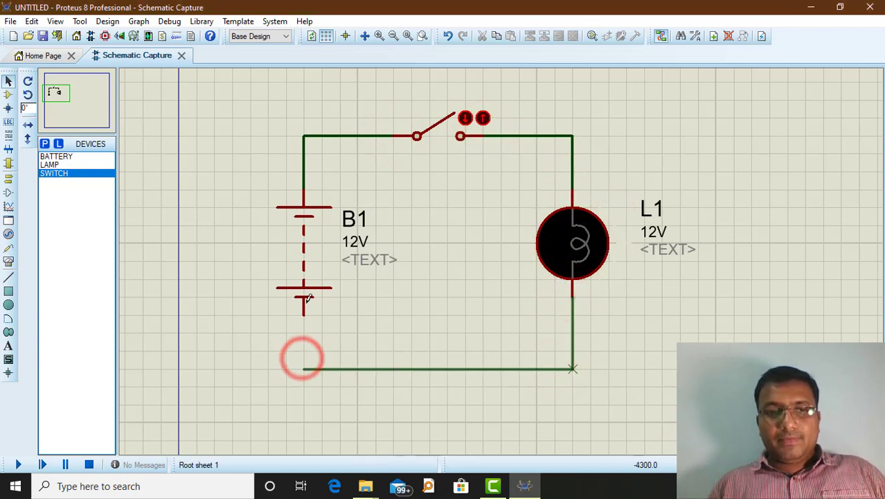
click(304, 316)
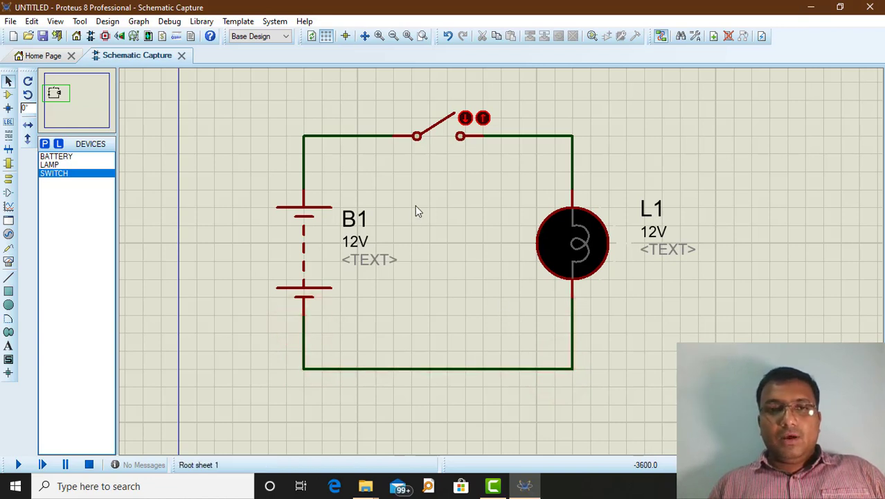
Start saving the project, create a folder named Circuits on the Desktop and open it as the save location
click(46, 40)
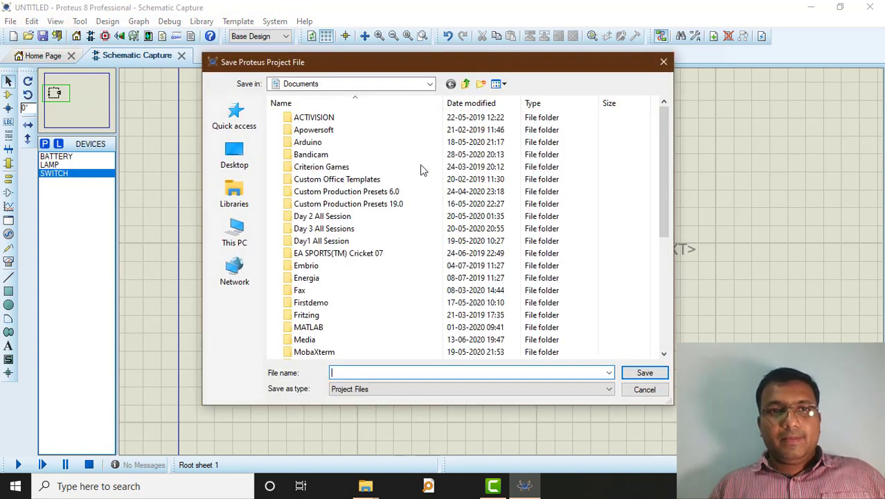
click(481, 84)
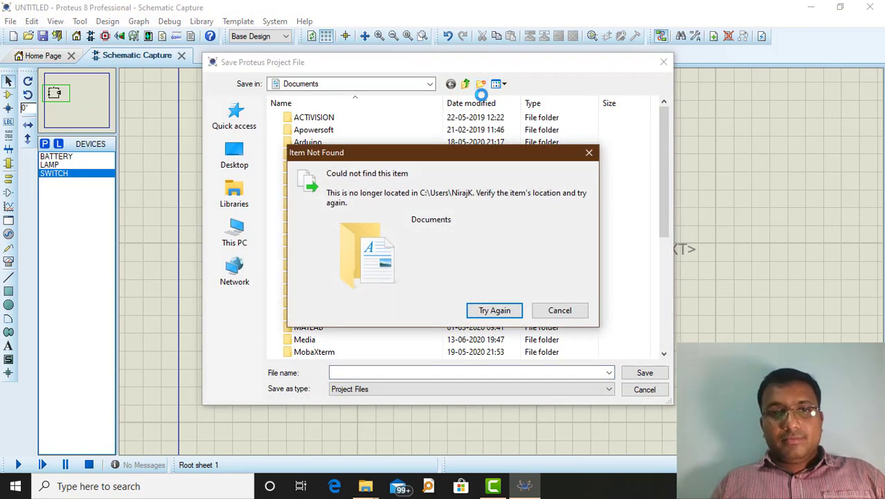
click(562, 310)
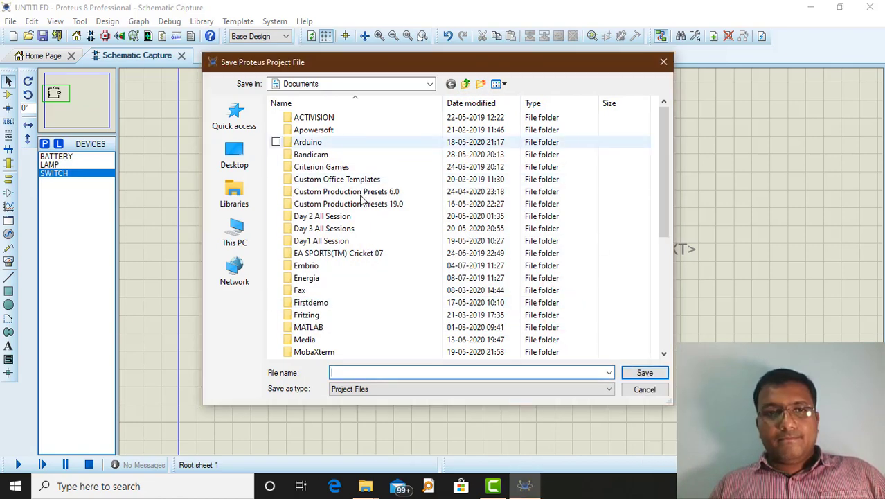
click(234, 154)
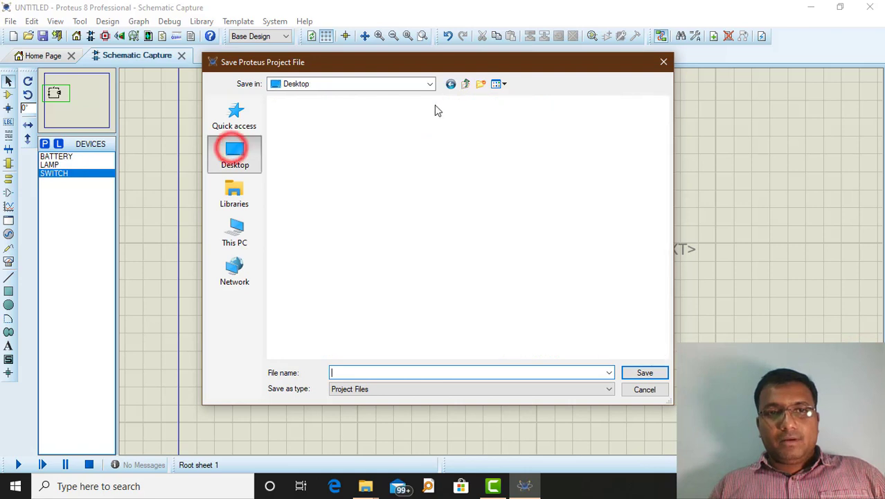
click(482, 84)
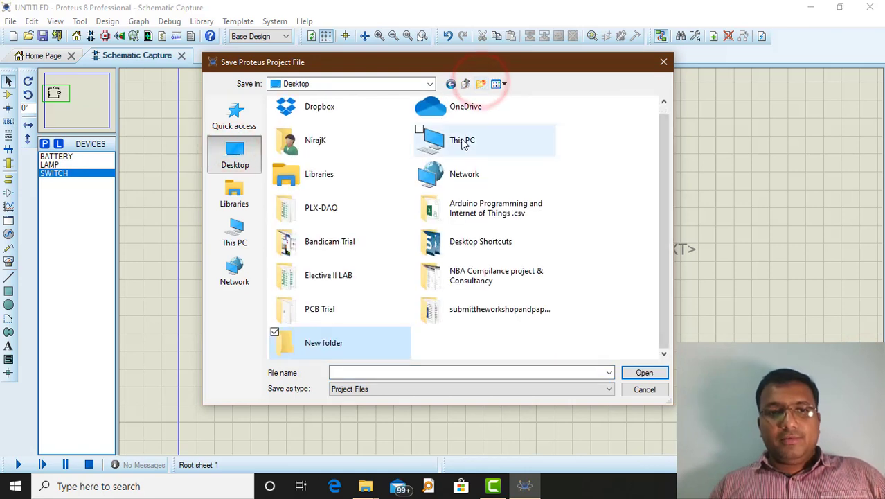
click(356, 342)
text(Circuits)
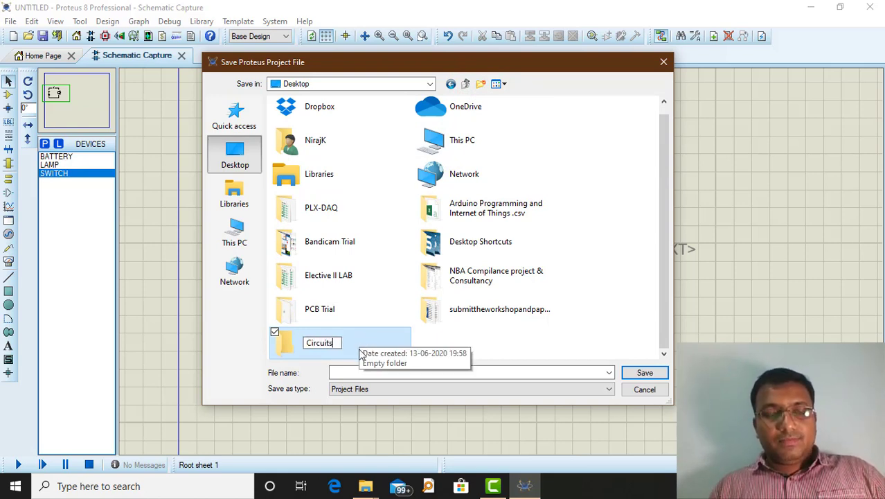
key(Return)
double_click(348, 350)
Save the project under the file name Cir03 in the Circuits folder
click(354, 374)
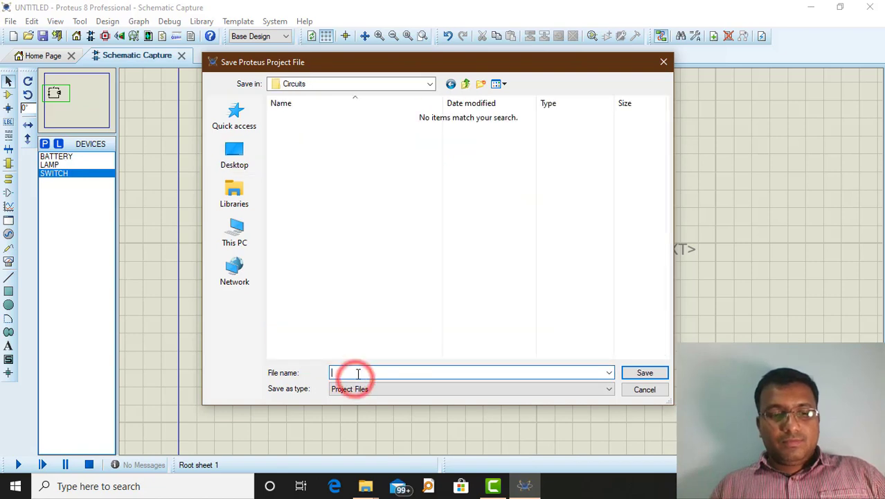
text(Cir03)
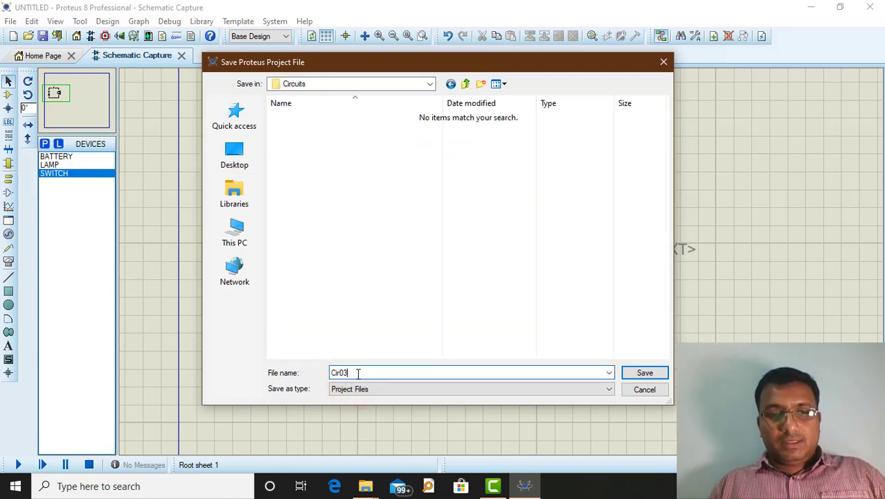
click(644, 373)
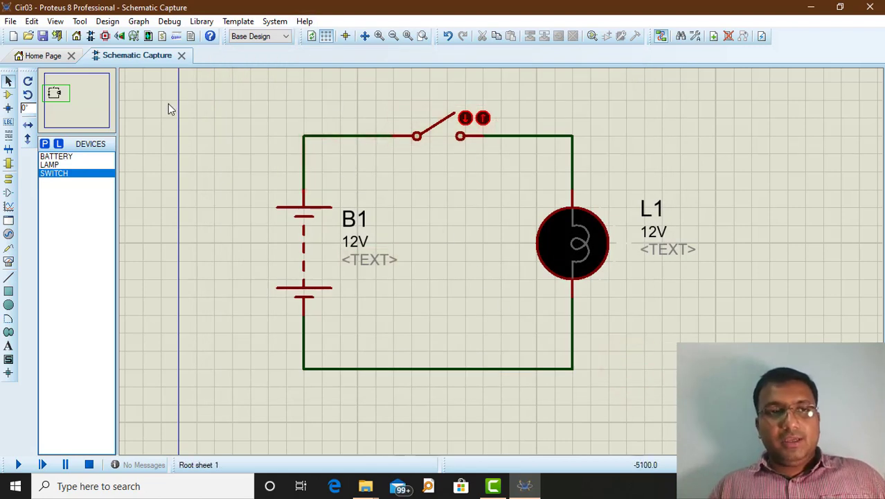
Run the circuit simulation, close and open the switch twice to test the lamp, and stop the simulation
click(19, 465)
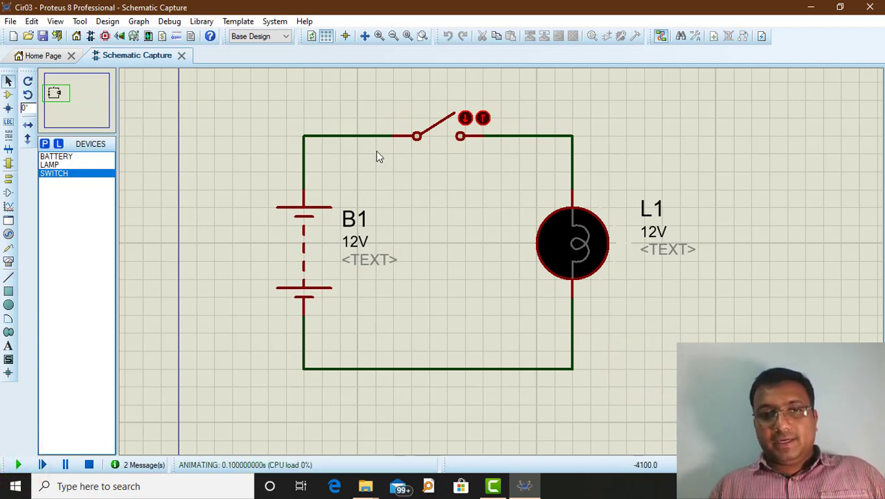
click(466, 119)
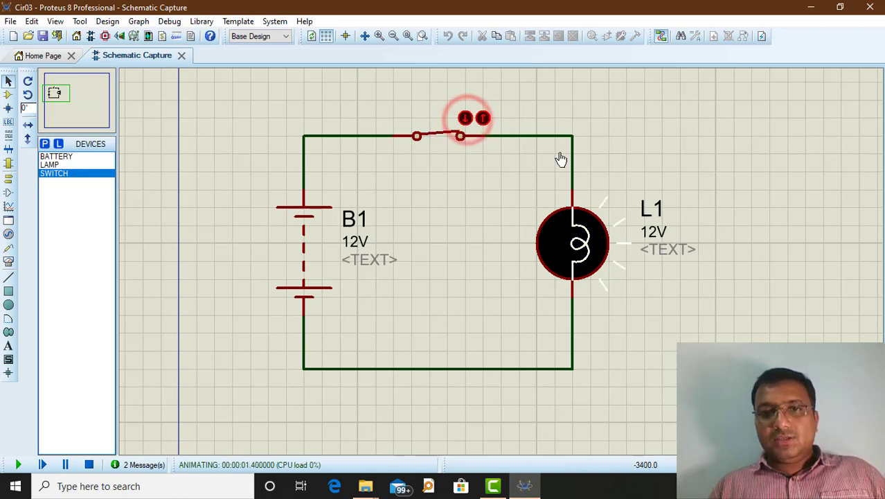
click(482, 119)
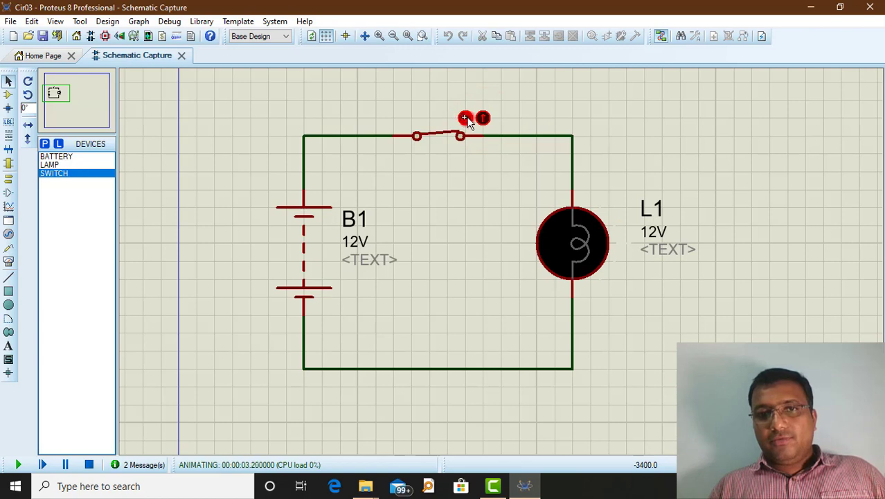
click(465, 119)
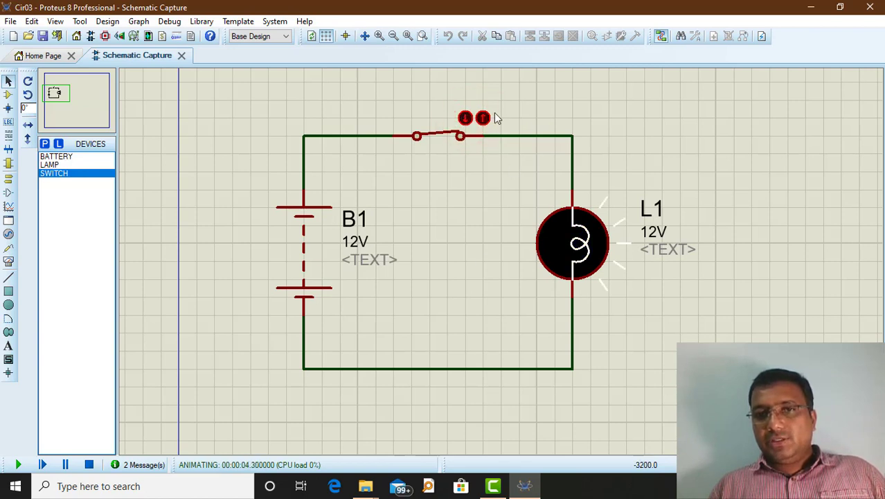
click(482, 119)
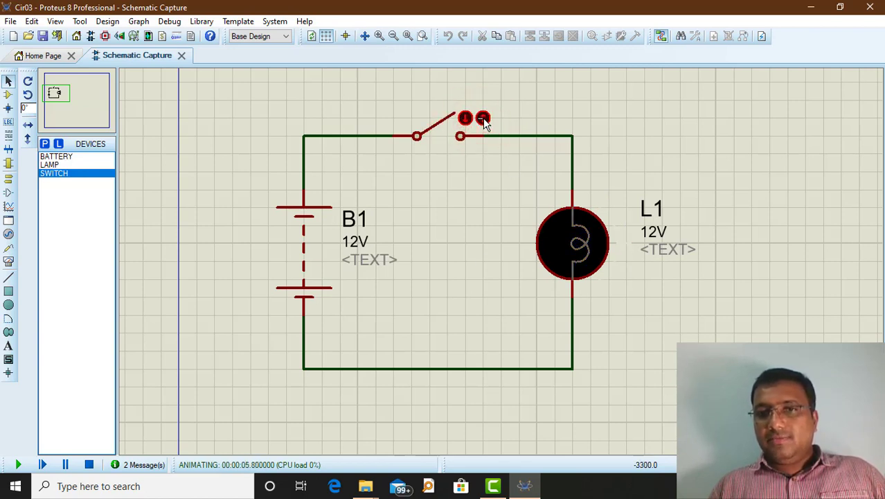
click(274, 20)
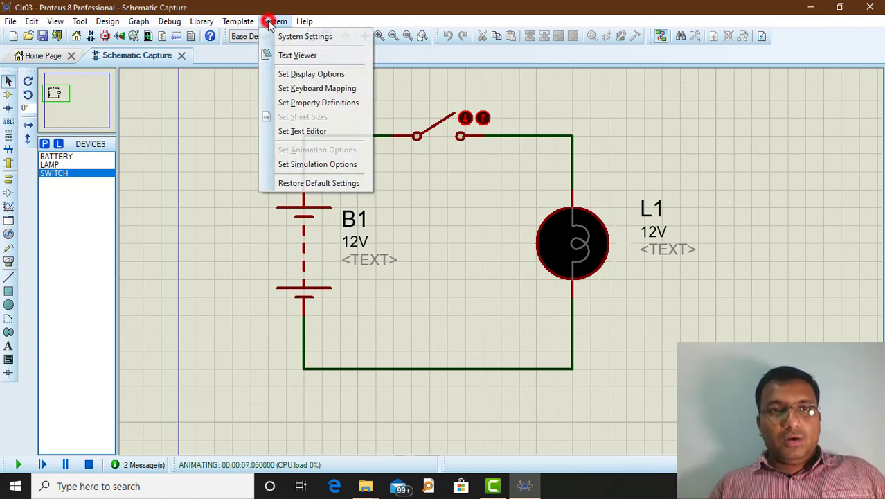
click(88, 466)
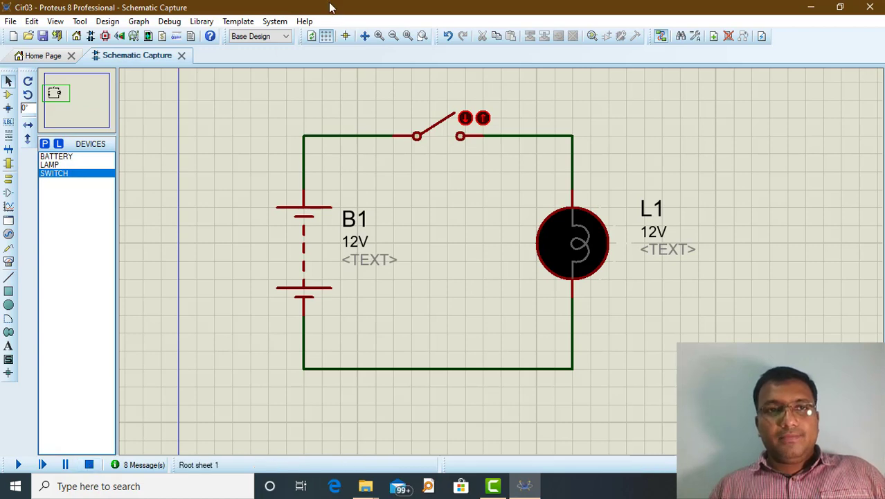
Enable Show Wire Voltage by Colour and Show Wire Current with Arrows in the circuit animation options
click(268, 21)
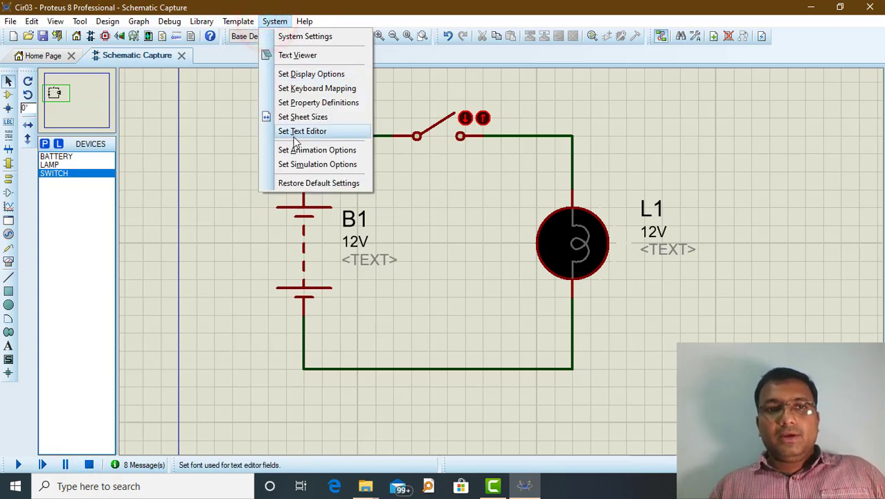
click(305, 150)
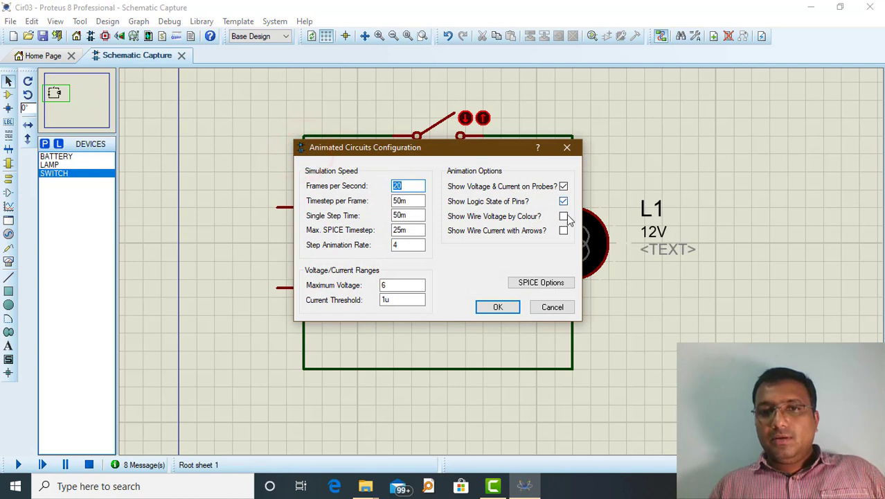
click(564, 217)
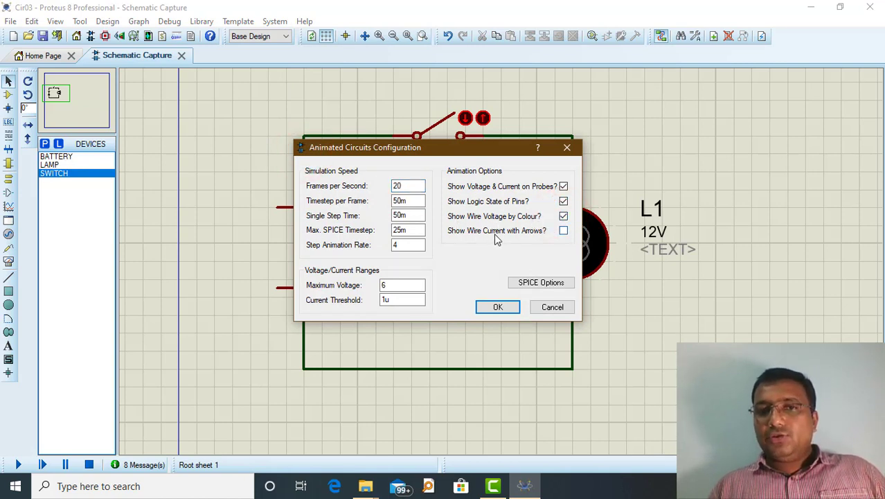
click(563, 231)
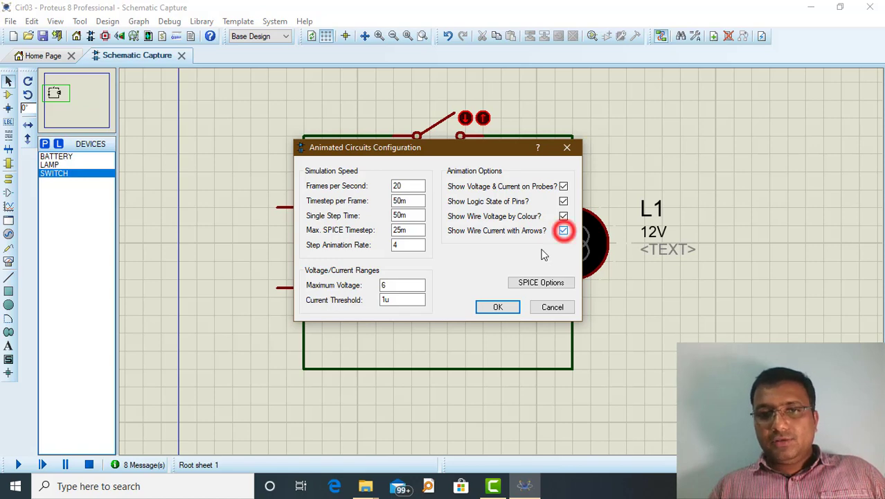
click(490, 307)
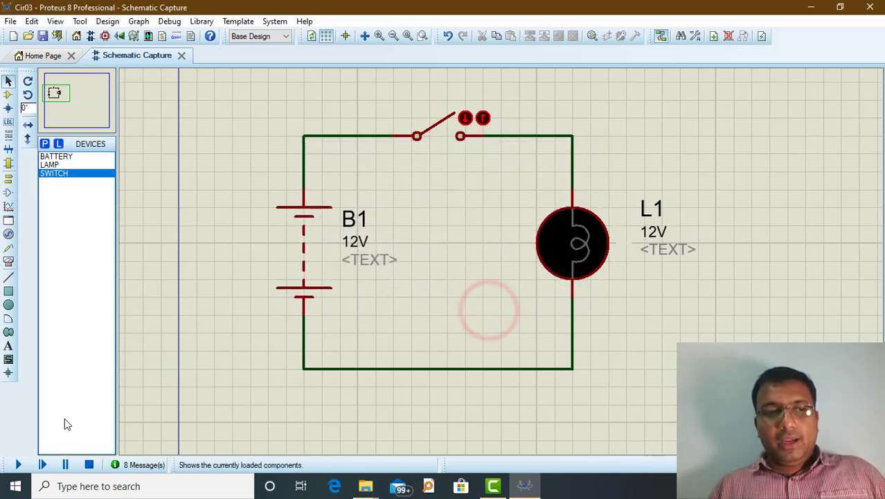
Run the simulation, close and reopen the switch once, save the project, and stop the simulation
click(18, 464)
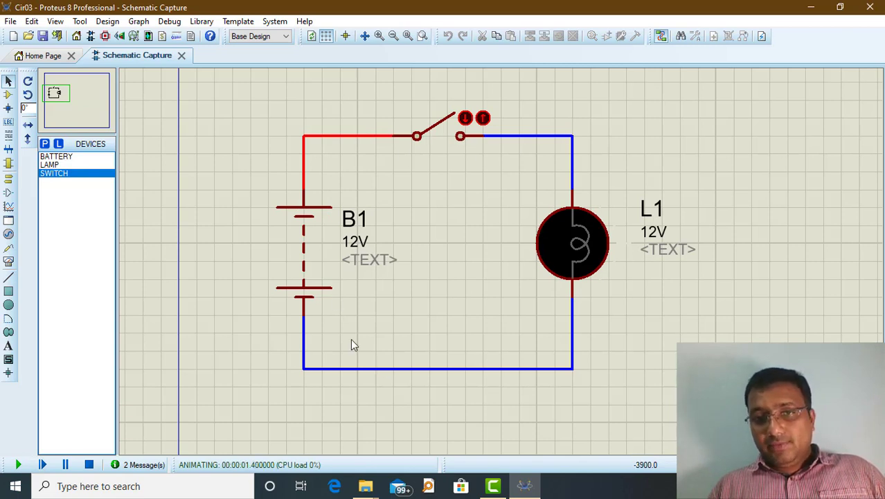
click(467, 119)
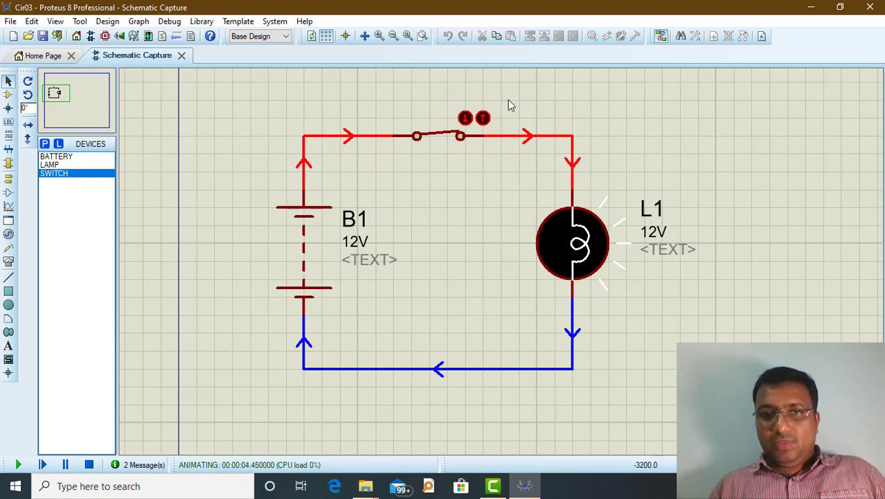
click(483, 118)
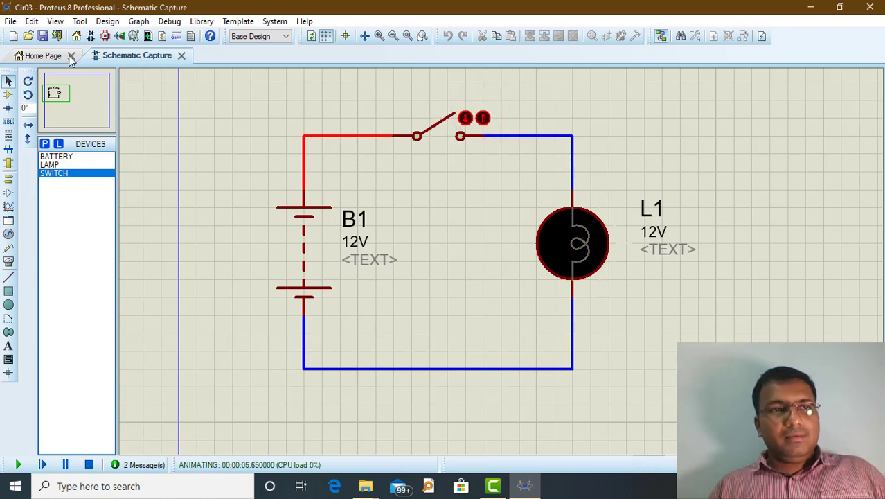
click(43, 36)
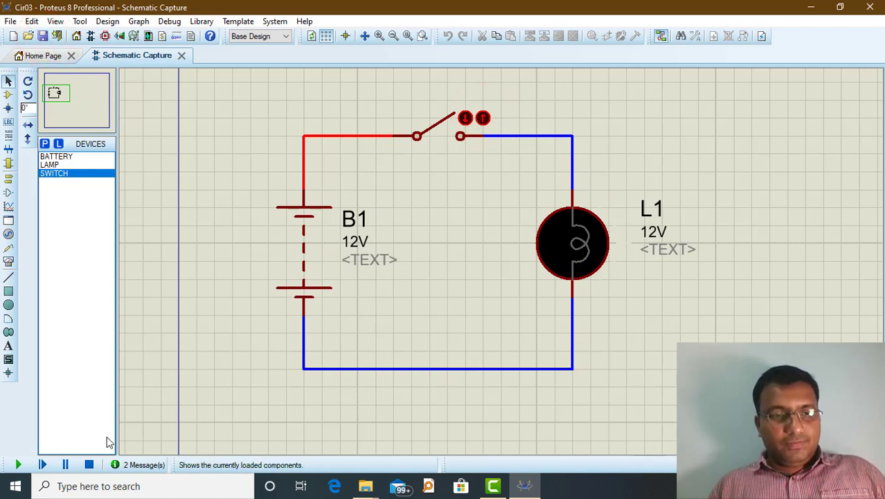
click(88, 464)
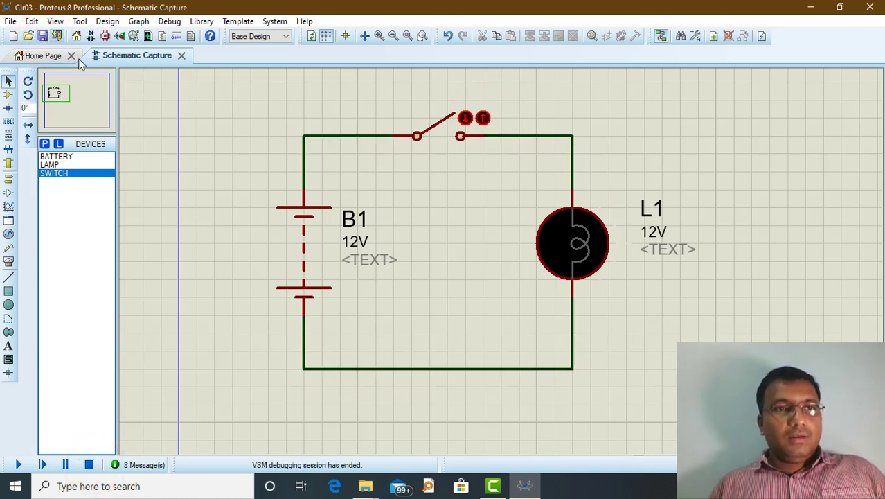
Close the finished schematic, open a new blank one, and add the BATTERY DC voltage source from the ACTIVE library to its devices
click(180, 56)
click(91, 36)
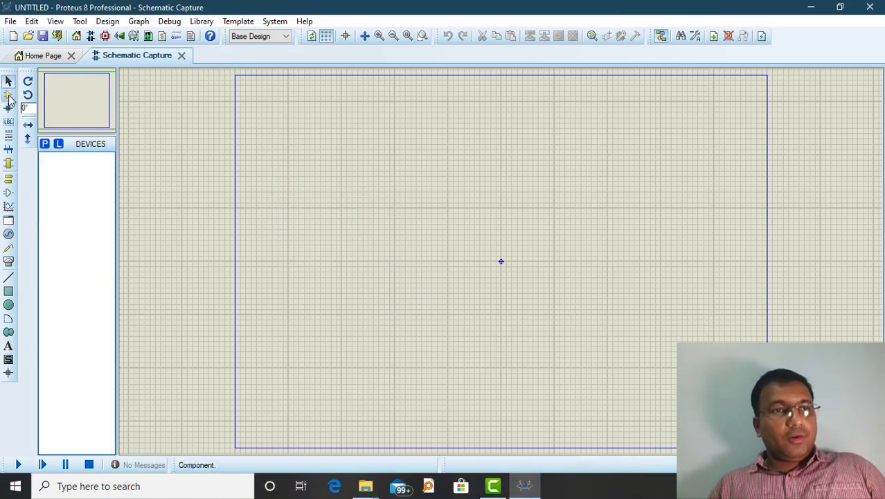
click(7, 94)
click(44, 144)
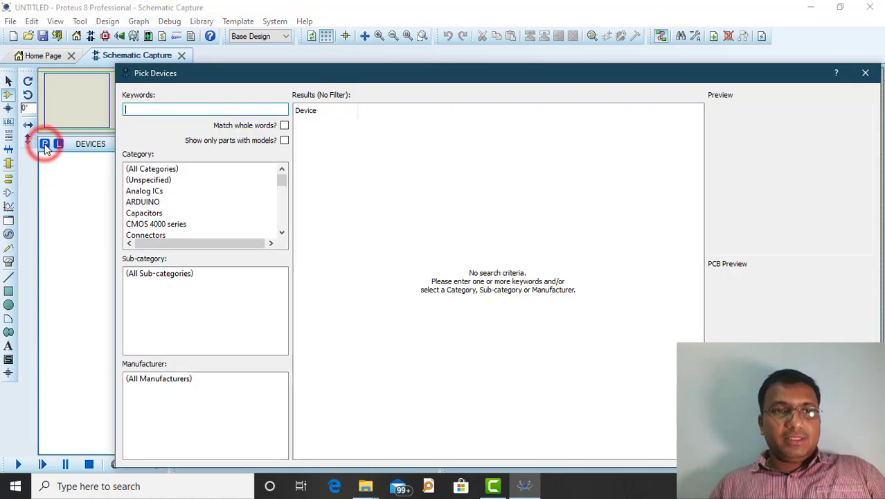
text(batt)
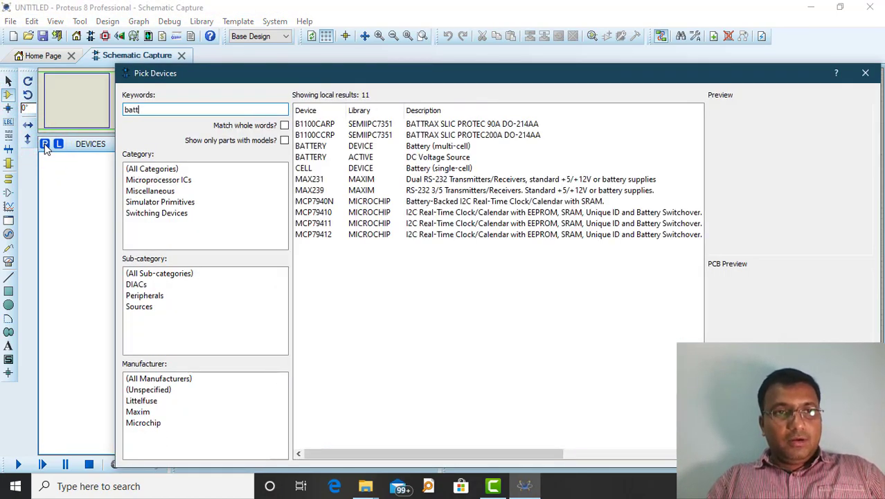
text(ery)
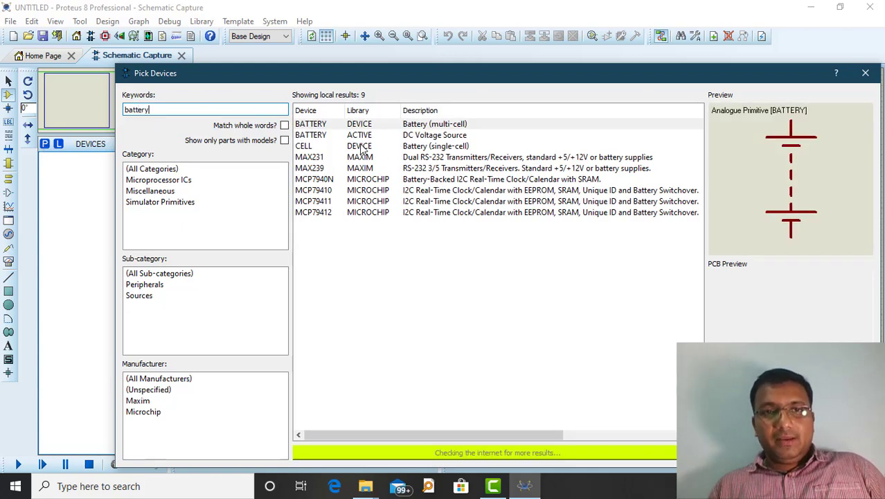
click(359, 135)
double_click(359, 135)
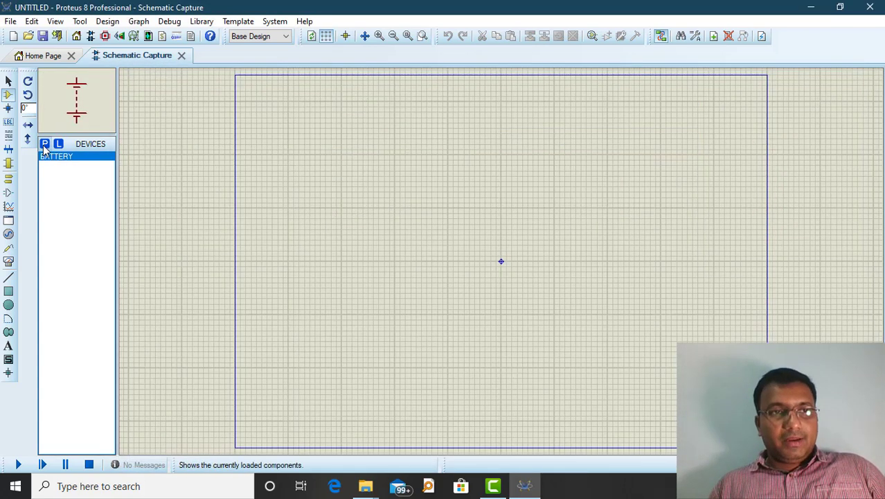
Search the parts library for lamp and add the animated LAMP from the ACTIVE library to the devices
click(43, 146)
text(lamp)
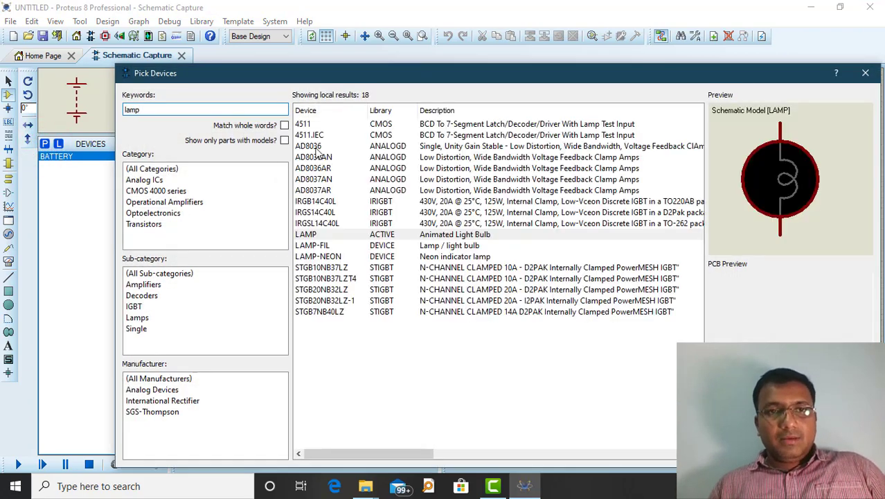
click(344, 235)
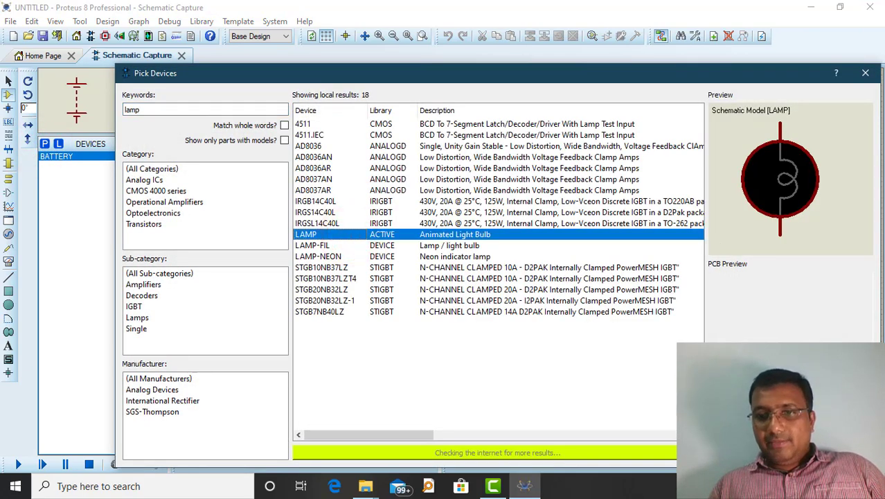
double_click(344, 236)
Search the parts library for a linear pot and add the POT-HG interactive potentiometer to the devices
click(44, 145)
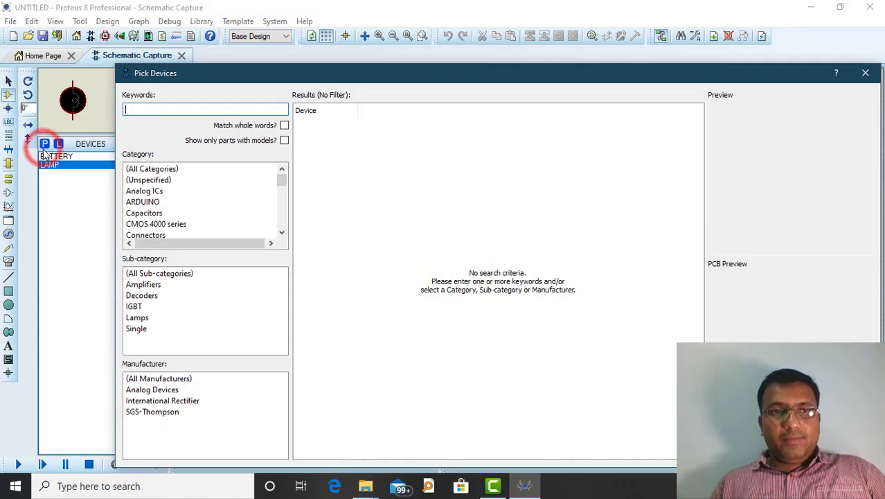
text(po)
text(-)
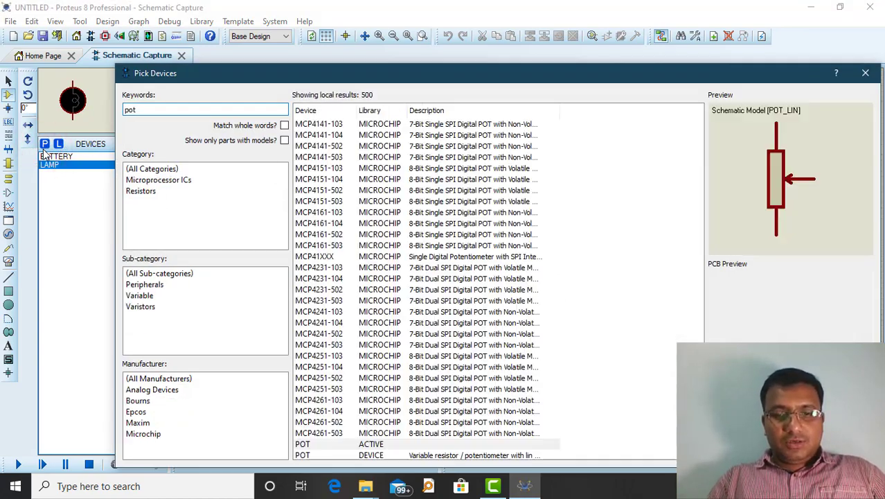
text(lin)
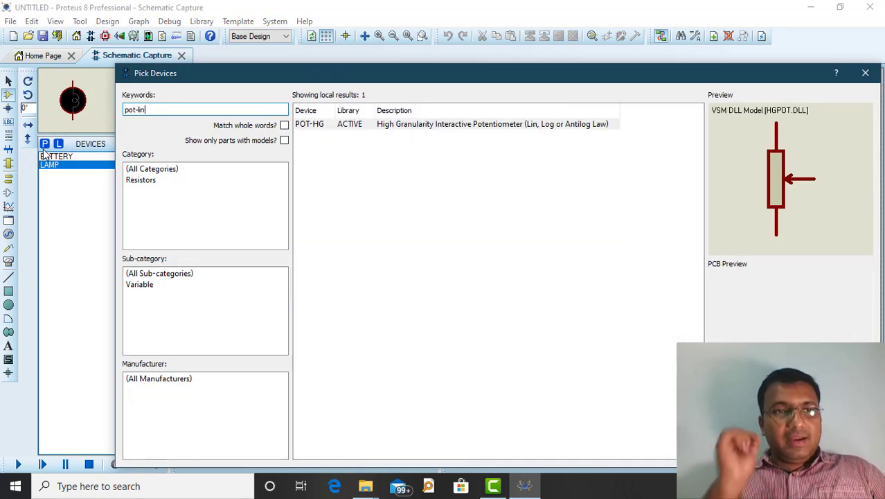
key(BackSpace)
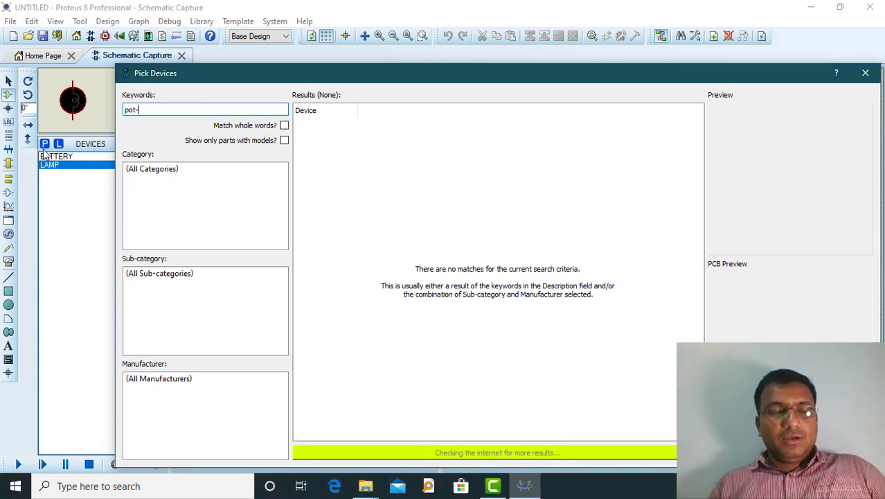
key(BackSpace)
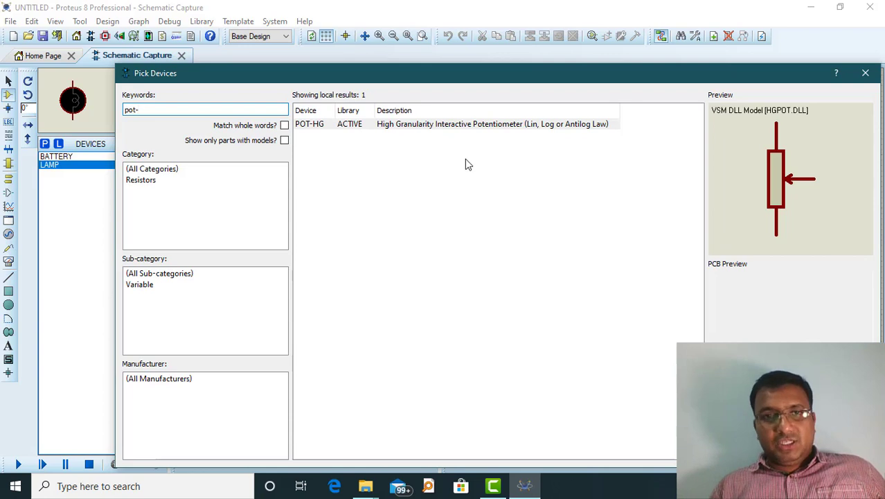
click(404, 127)
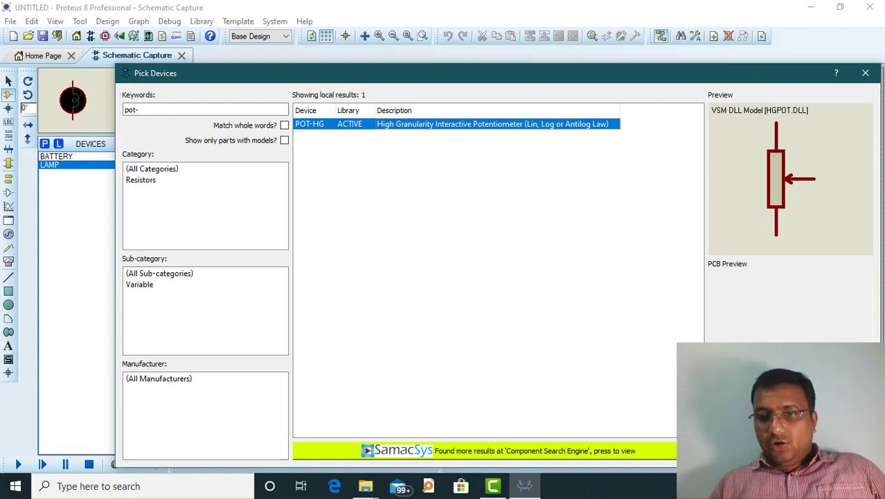
click(788, 452)
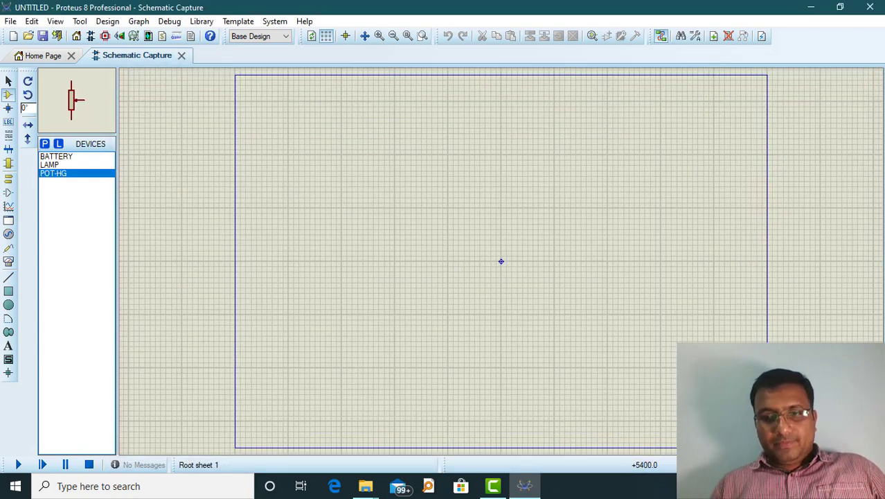
Place the battery in the upper-left area of the sheet
click(71, 158)
click(342, 220)
click(288, 204)
scroll(303, 205, up, 3)
scroll(603, 267, down, 2)
scroll(502, 257, up, 2)
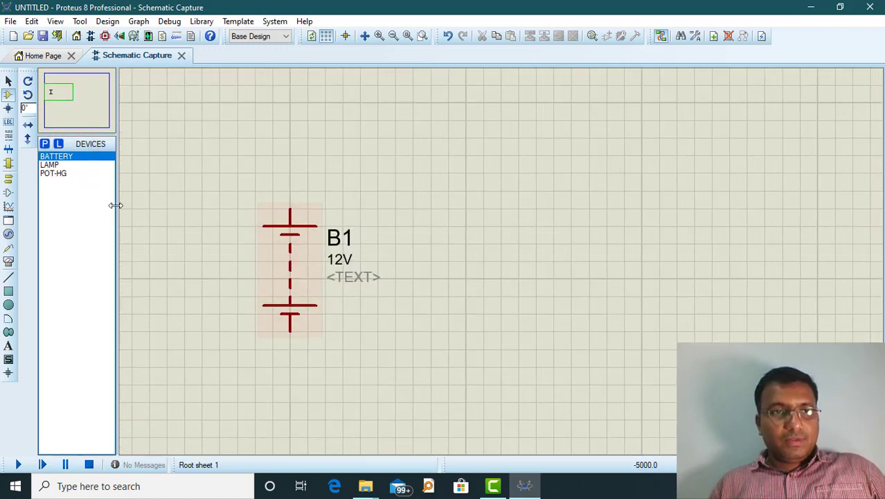
Place the POT-HG potentiometer rotated 90° above and to the right of the battery, and set its wiper to 39%
click(62, 174)
click(466, 201)
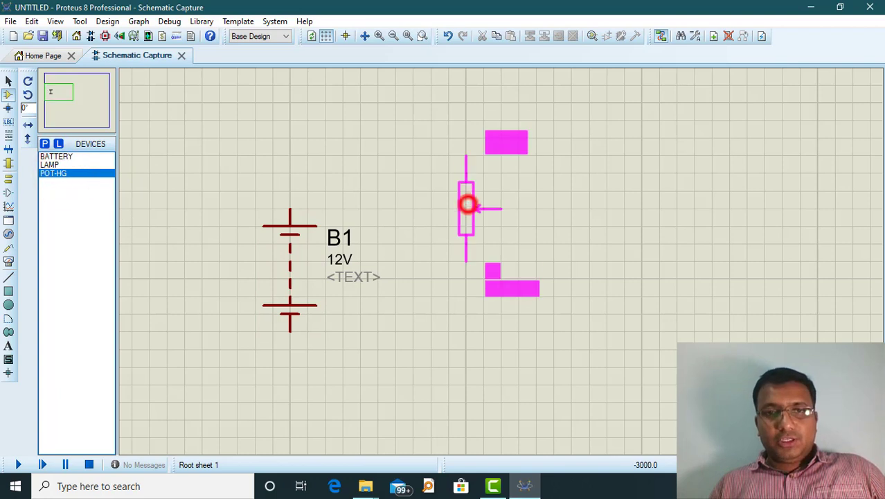
key(KP_Add)
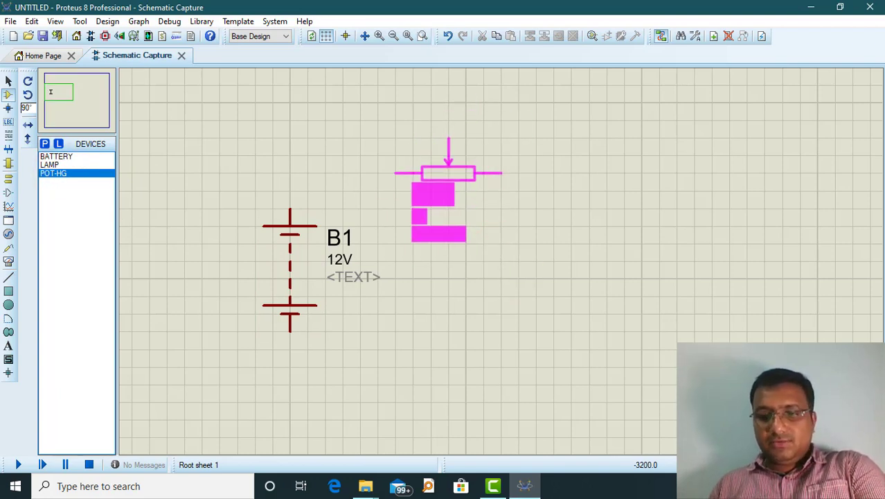
key(KP_Add)
key(KP_Add)
key(KP_Add)
key(KP_Add)
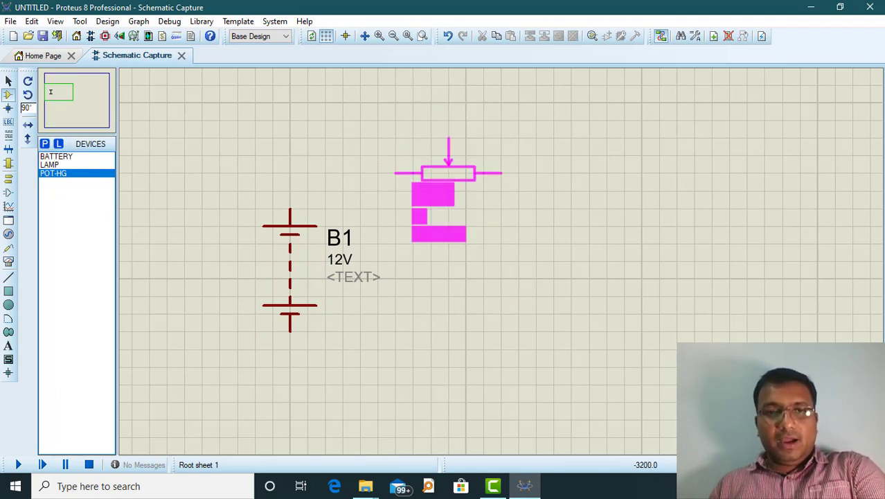
click(406, 135)
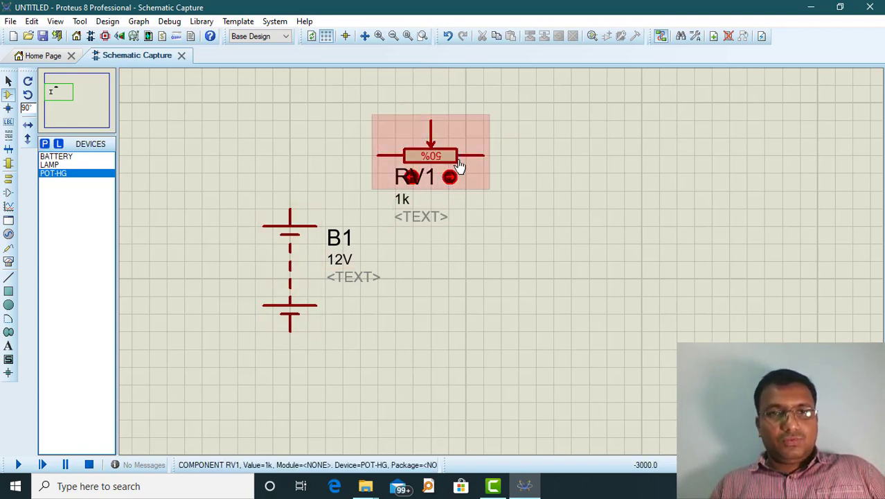
click(437, 153)
click(437, 153)
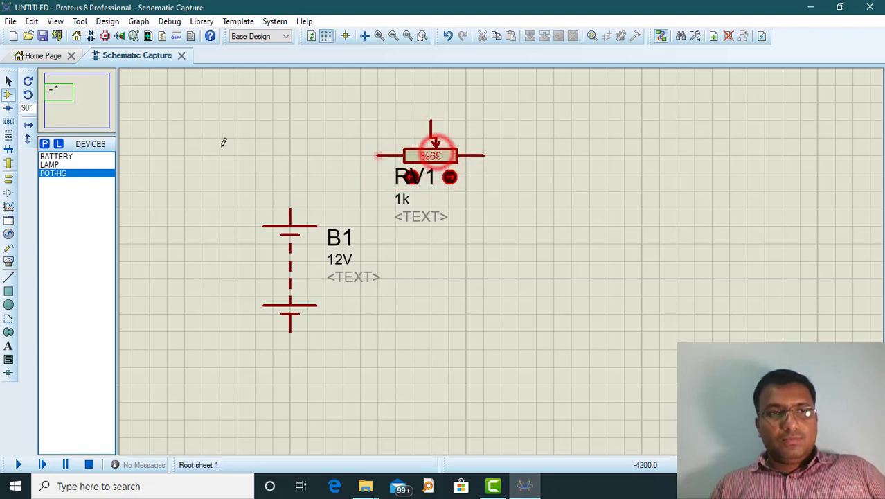
Place the lamp to the right of the battery, below the level of the potentiometer
click(57, 159)
click(59, 172)
click(78, 165)
click(548, 200)
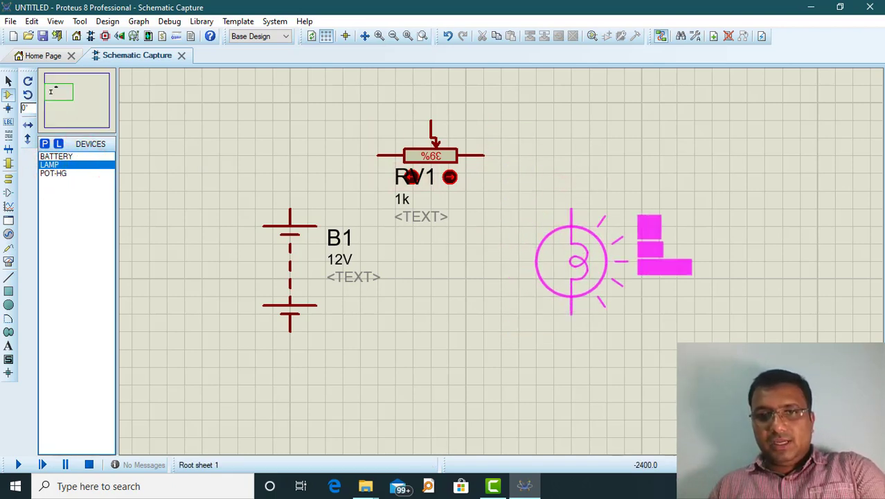
click(588, 261)
Wire the battery's upper terminal to the potentiometer's left end and the potentiometer's right end to the lamp's upper terminal
click(288, 208)
click(378, 154)
click(483, 154)
click(589, 210)
Wire the lamp's lower terminal to the battery's lower terminal, and connect the potentiometer's wiper to the wire on its battery side
click(589, 314)
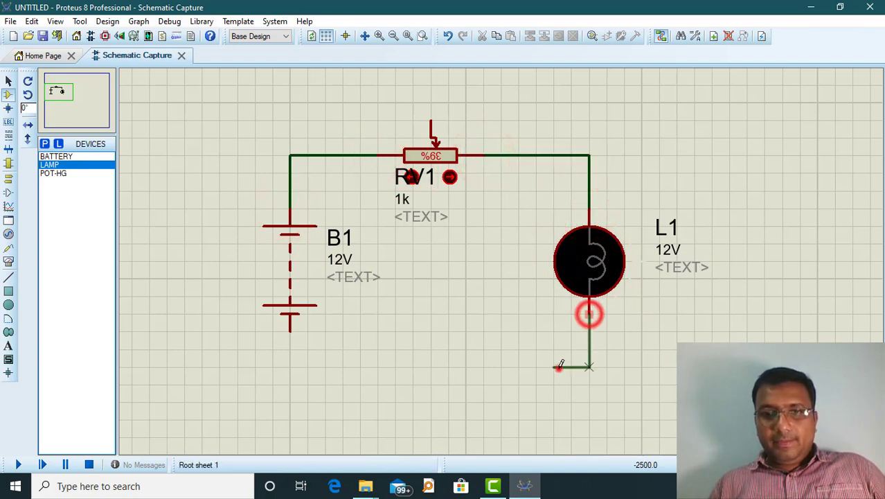
click(559, 366)
click(290, 332)
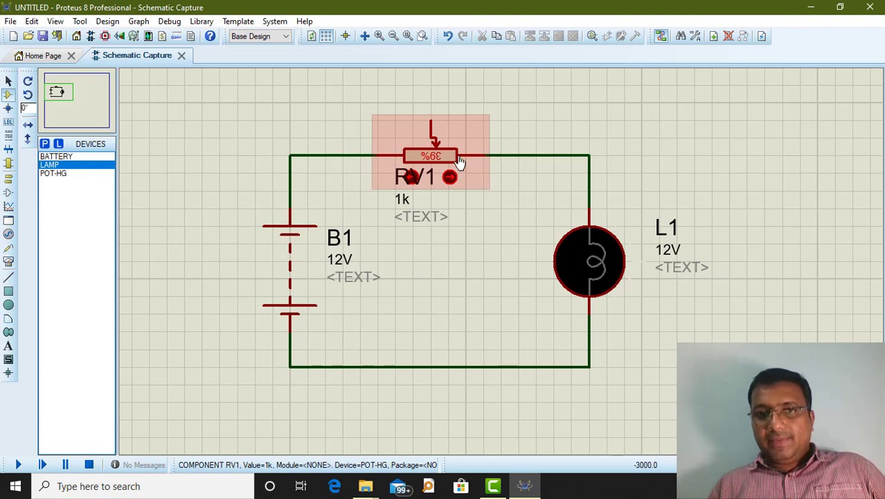
click(431, 122)
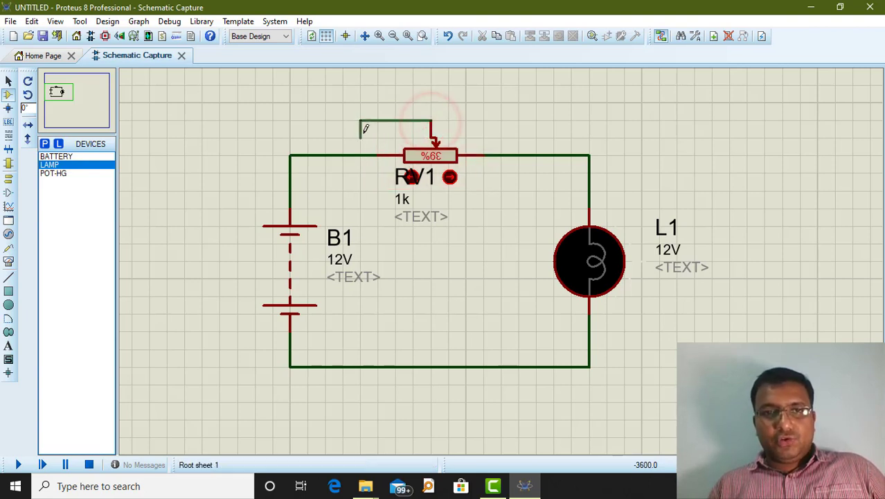
click(359, 155)
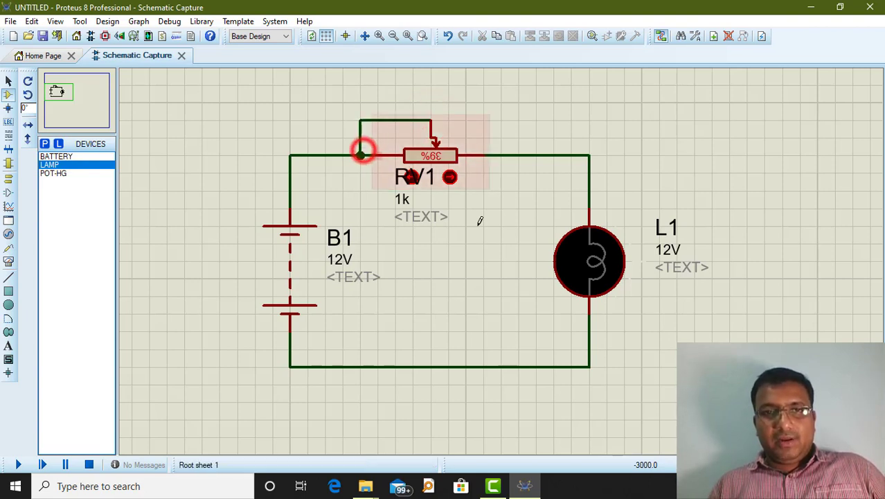
Set the potentiometer's part value to 10K
double_click(404, 199)
text(10K)
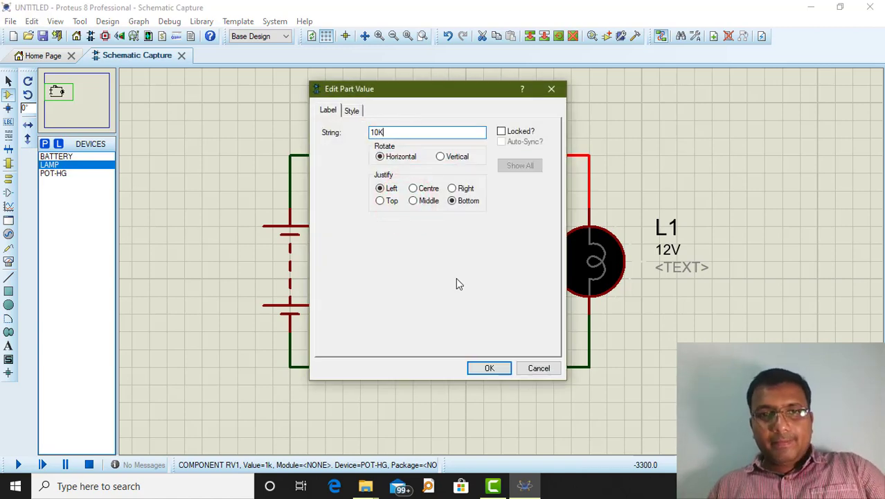
click(489, 368)
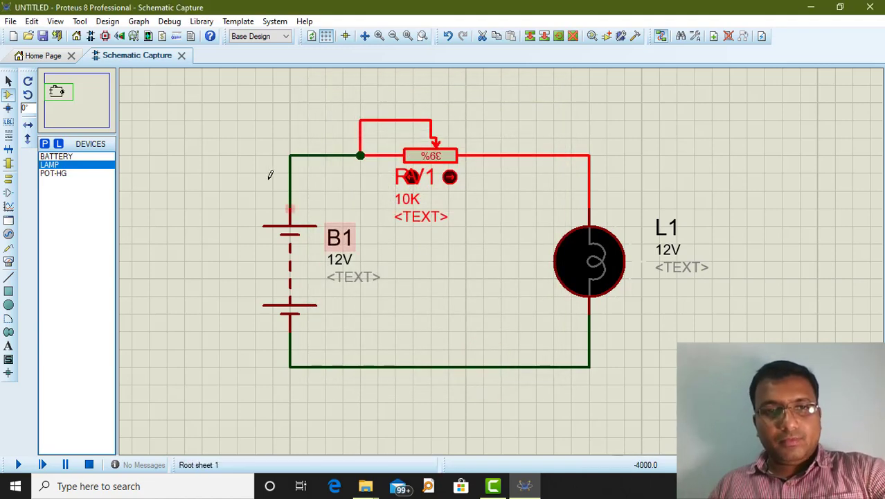
Turn on the animation options that show wire voltage by colour and wire current with arrows
click(280, 23)
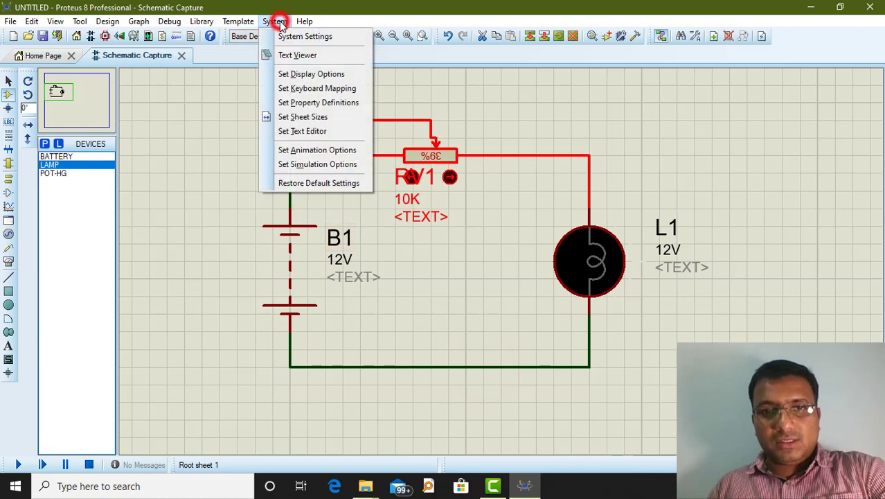
click(292, 148)
click(563, 217)
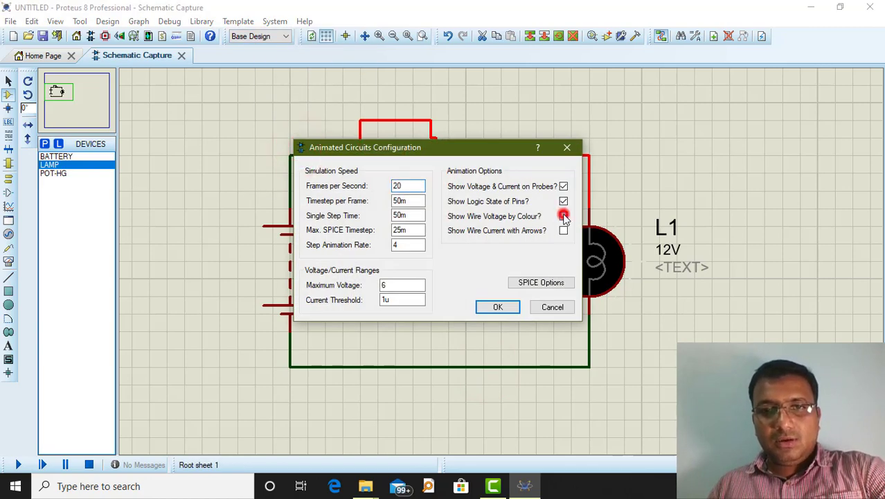
click(564, 231)
click(497, 307)
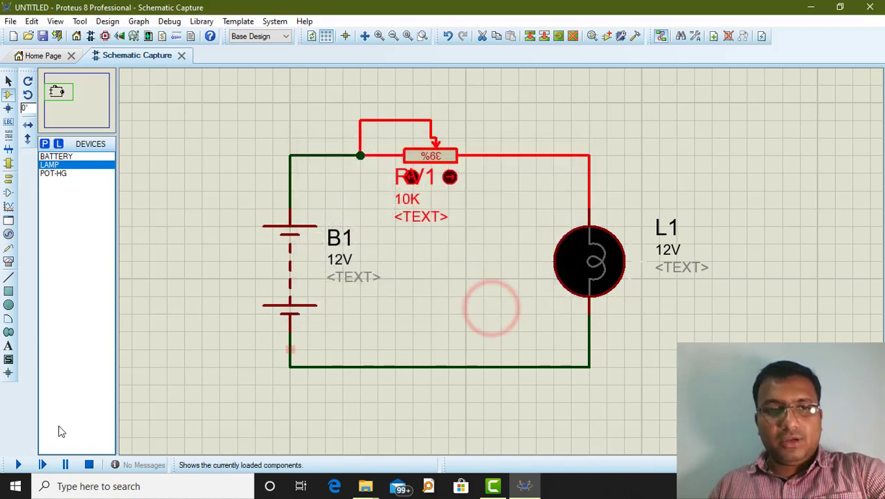
Run the simulation and raise the potentiometer's wiper to 100%
click(17, 464)
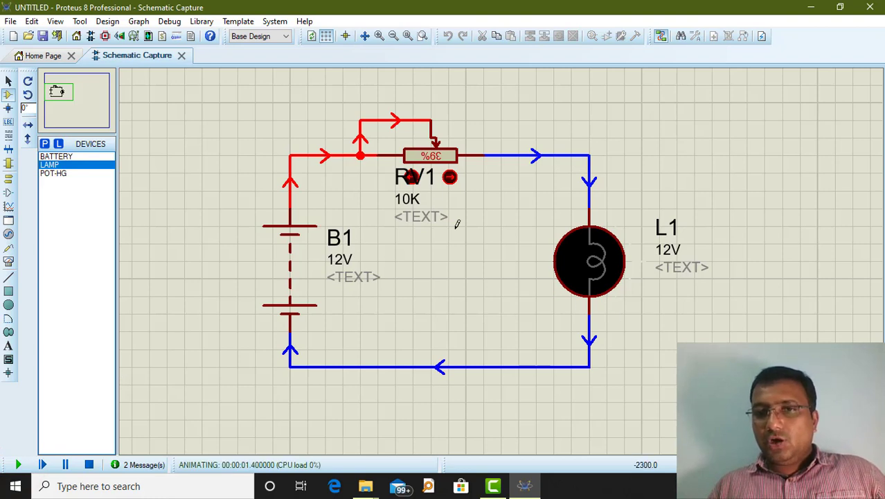
click(411, 177)
click(411, 177)
click(411, 177)
click(411, 177)
click(411, 178)
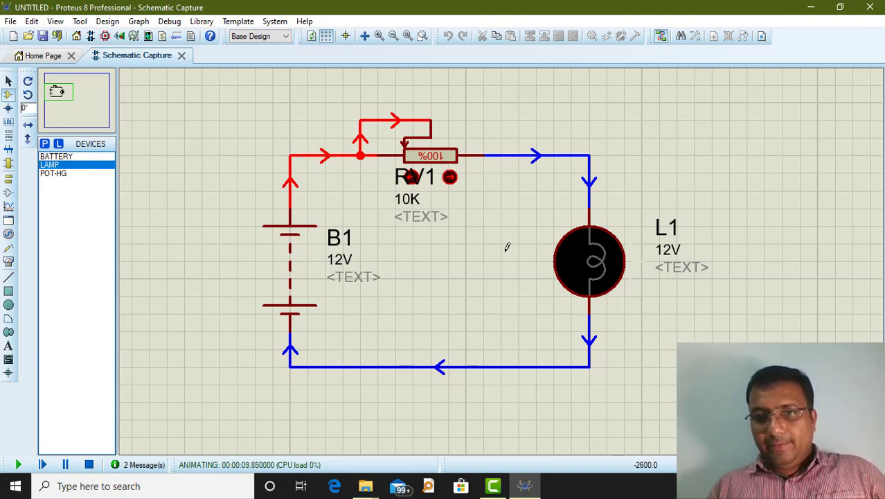
Lower the potentiometer's wiper to 0% in the running simulation, raise it briefly to 1%, and return it to 0%
click(450, 179)
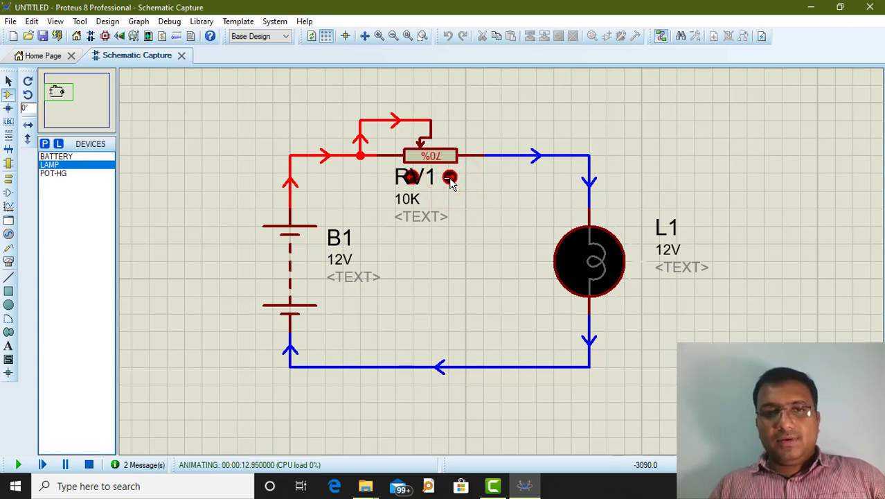
click(450, 179)
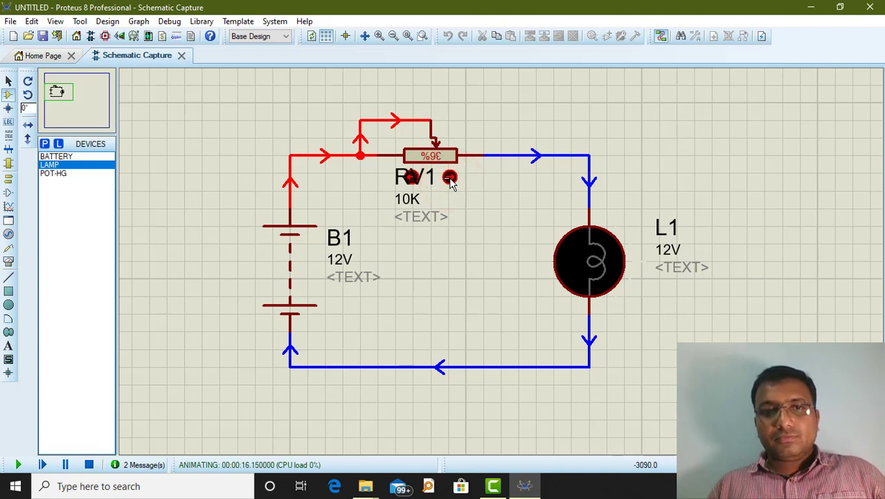
click(451, 179)
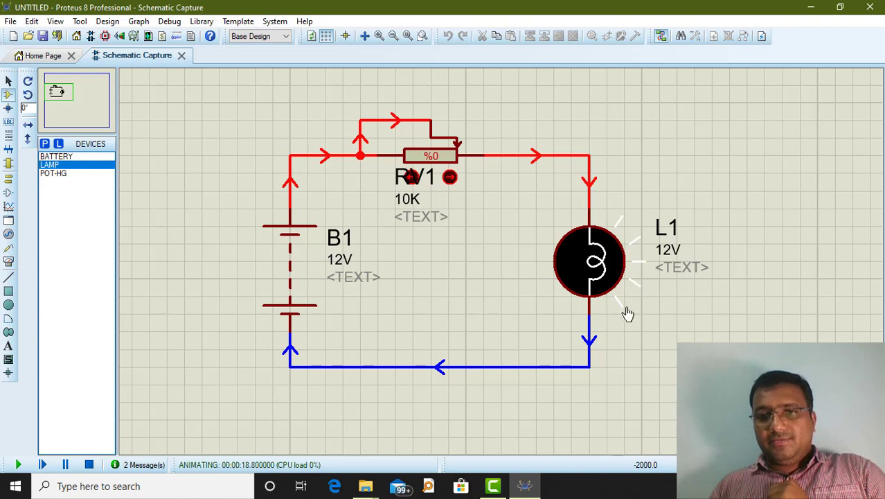
click(411, 177)
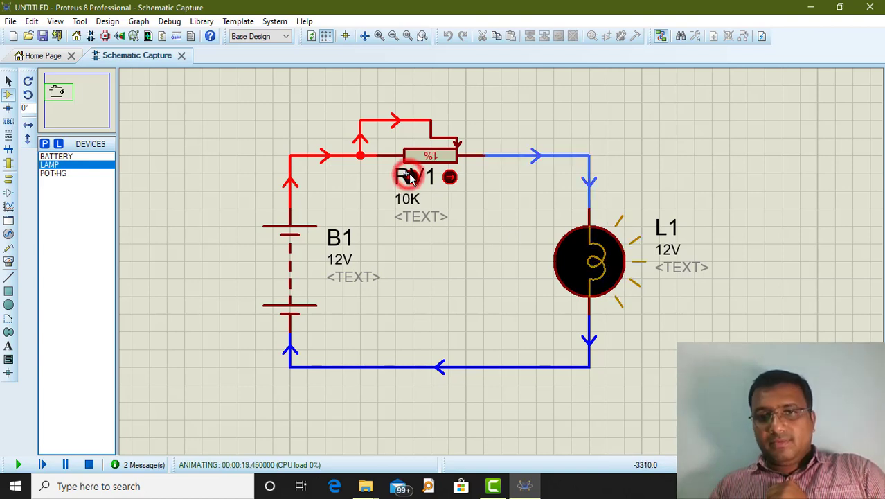
click(452, 178)
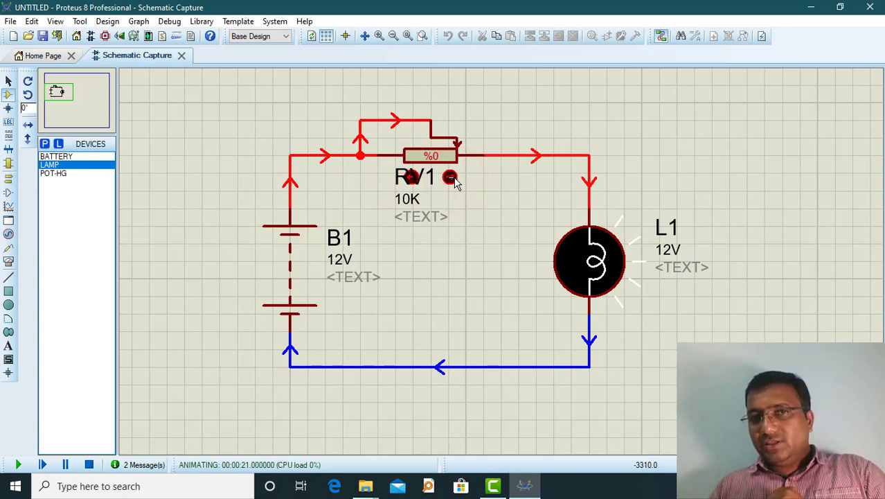
Raise the potentiometer's wiper in single steps to 9% and stop the simulation
click(411, 178)
click(411, 178)
click(412, 178)
click(412, 178)
click(411, 178)
click(411, 178)
click(411, 178)
click(411, 178)
click(412, 178)
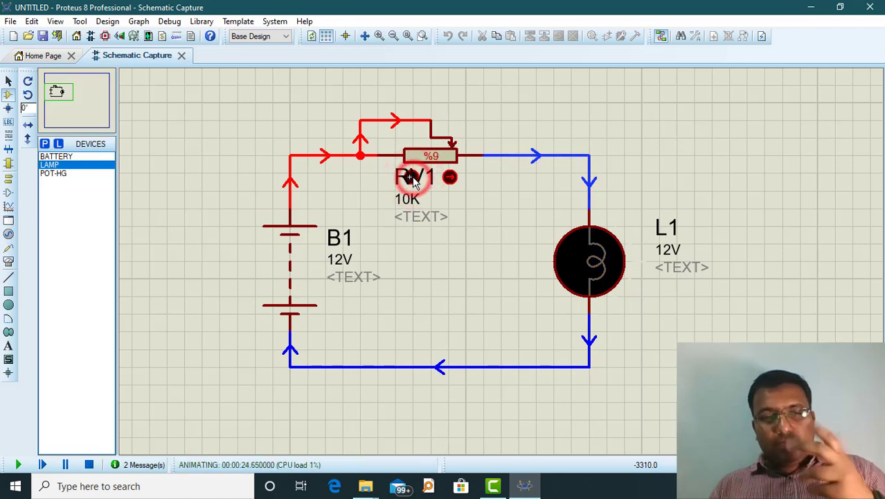
click(89, 464)
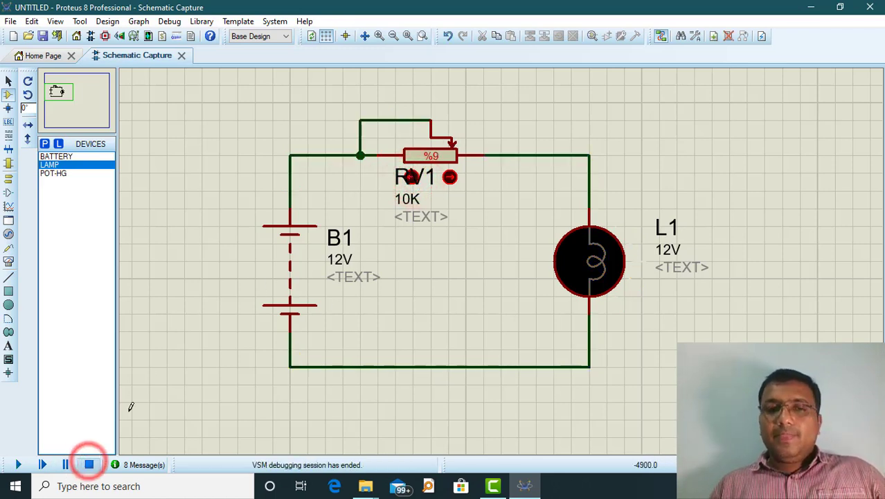
Set the potentiometer's wiper to 49% and delete the lamp together with its wires
click(413, 175)
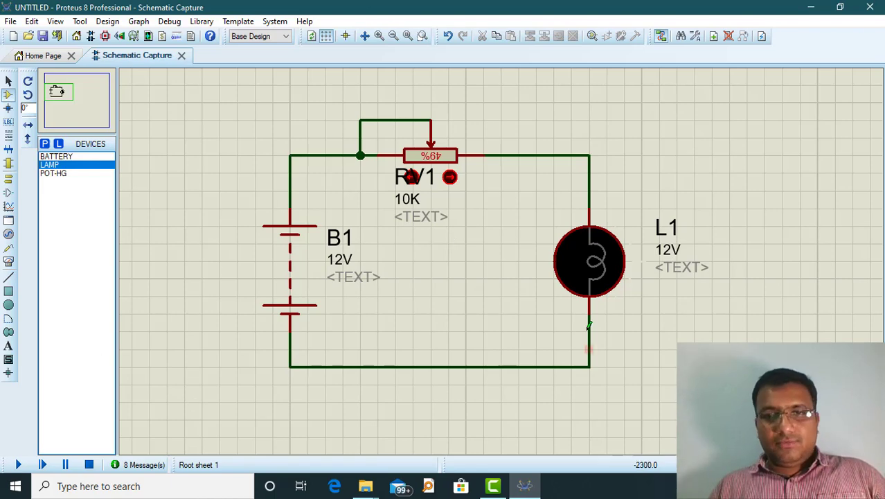
right_click(597, 262)
right_click(597, 263)
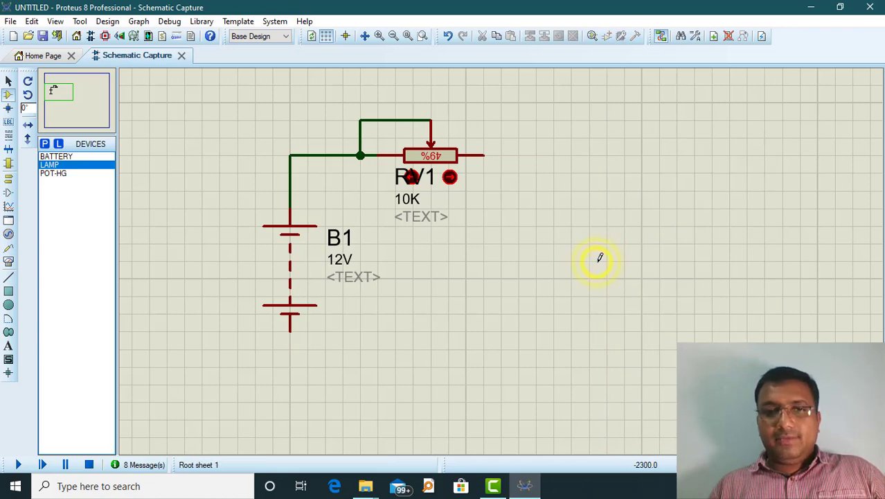
Find the animated FUSE model in the ACTIVE library and place it rotated 90° to the right of the battery, below the potentiometer's level
click(45, 144)
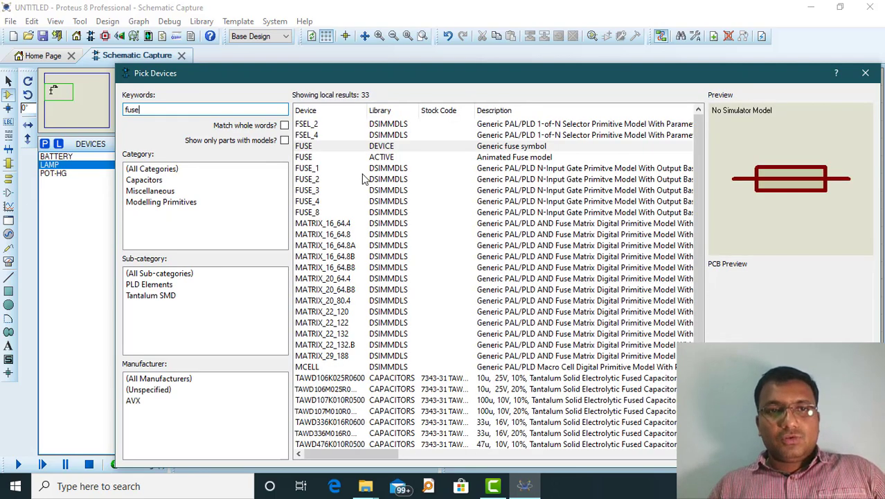
click(372, 158)
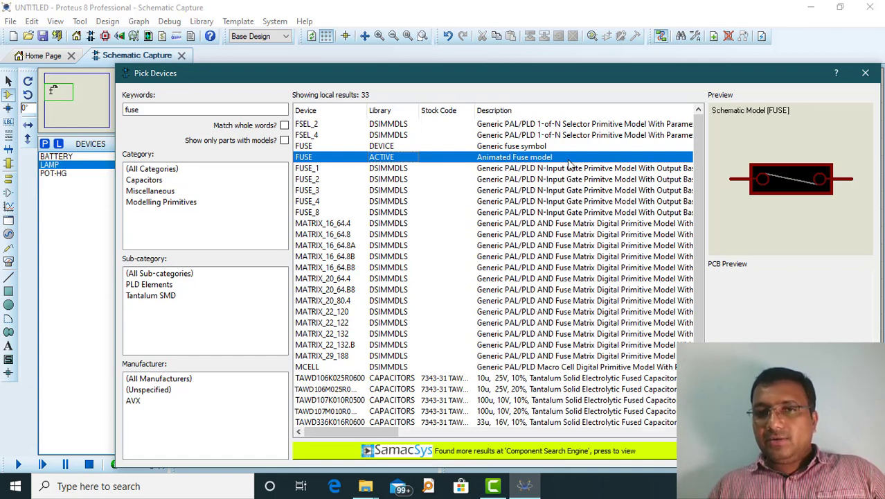
click(795, 453)
click(548, 239)
key(KP_Add)
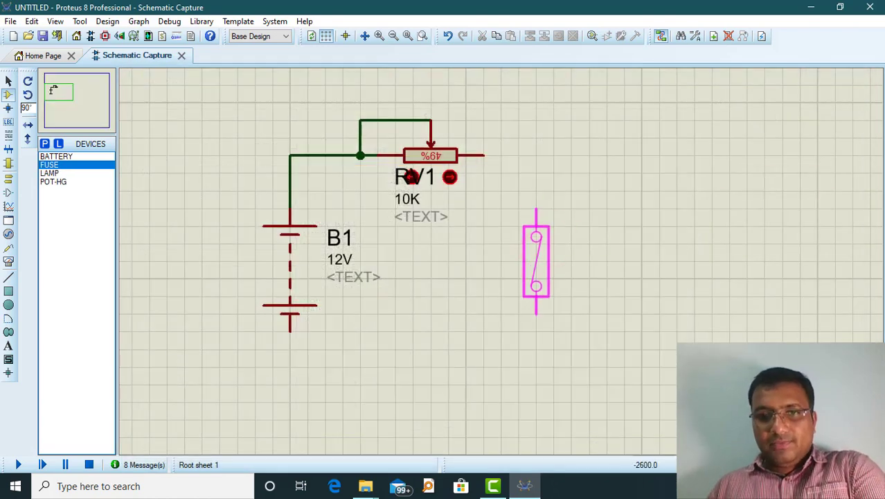
click(569, 261)
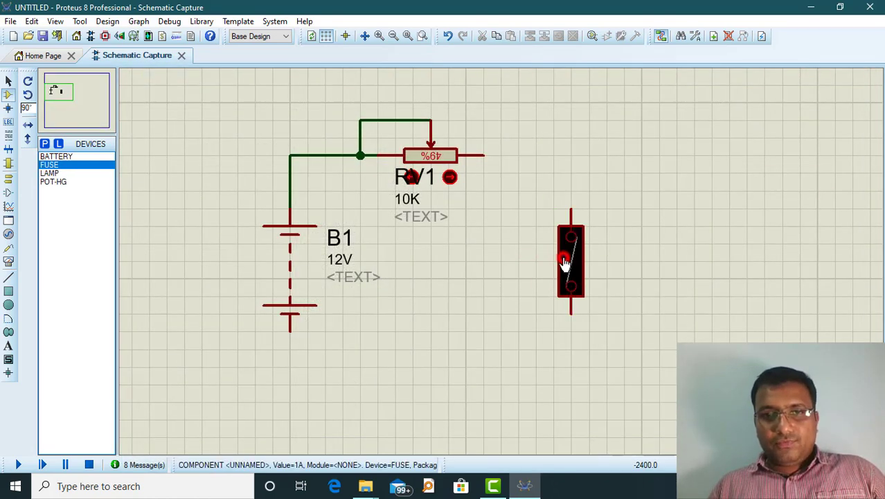
Wire the potentiometer's right end to the fuse's upper terminal and the fuse's lower terminal to the battery's lower terminal
click(483, 154)
click(570, 207)
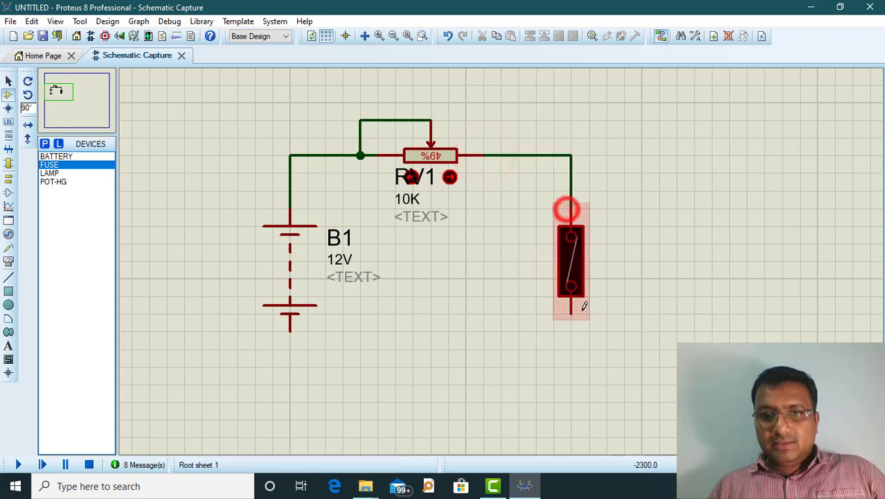
click(572, 312)
click(554, 351)
click(288, 336)
Raise the potentiometer's wiper to 87%
click(409, 174)
click(409, 175)
click(410, 175)
click(409, 176)
click(409, 176)
click(409, 176)
click(409, 176)
click(409, 176)
click(409, 176)
click(409, 176)
click(410, 176)
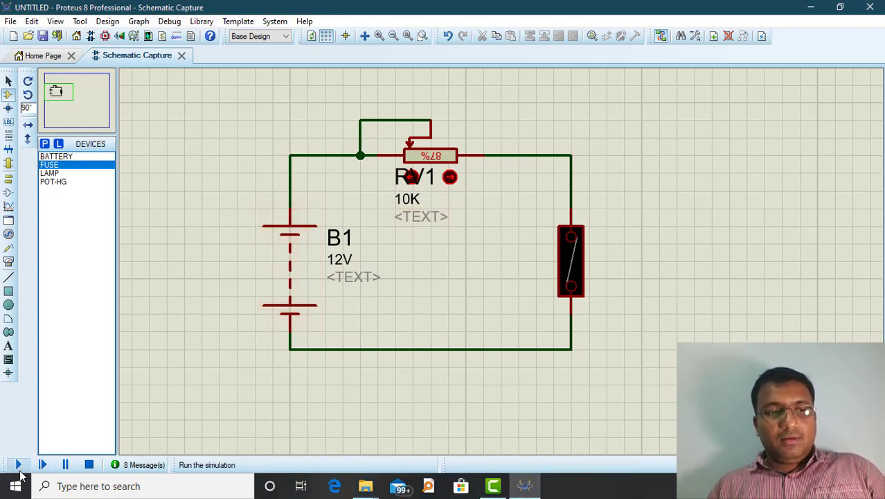
Run the simulation of the fuse circuit and lower the potentiometer's wiper gradually to 0%
click(19, 464)
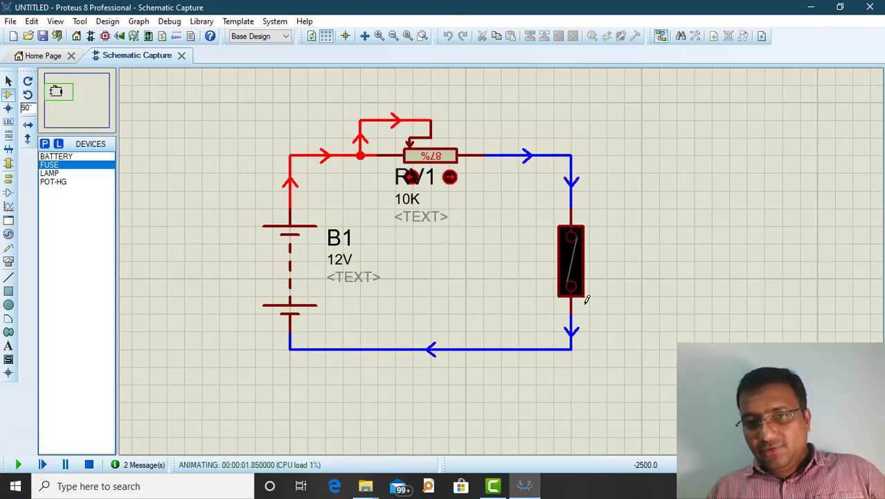
click(450, 178)
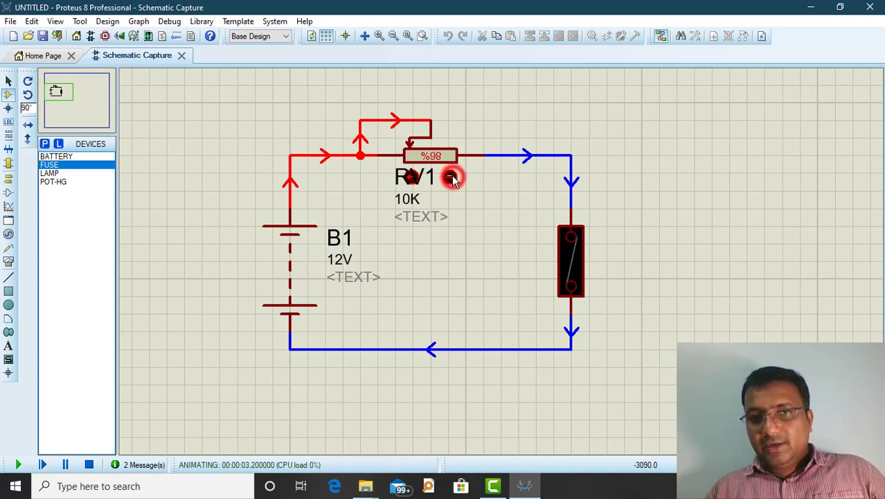
click(452, 176)
click(453, 175)
click(452, 176)
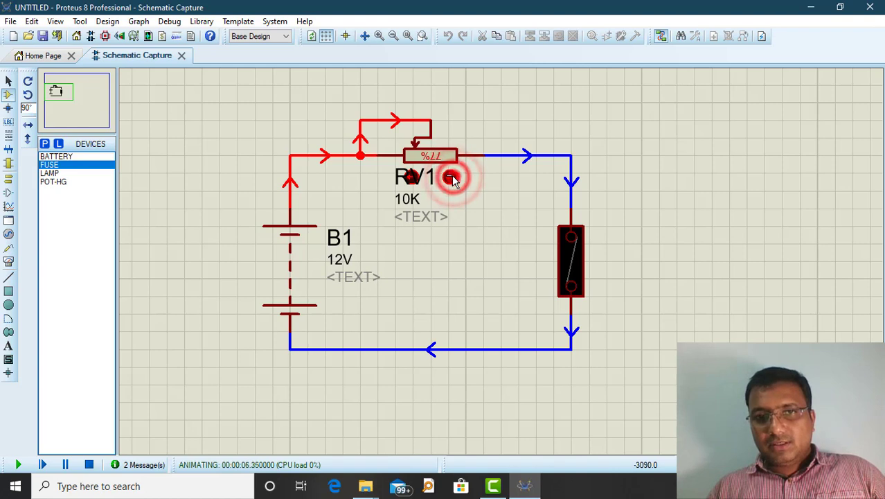
click(450, 177)
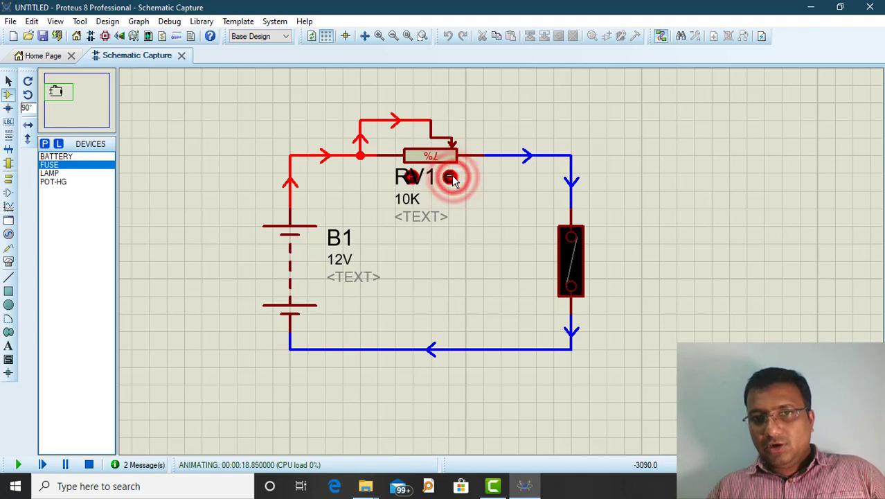
click(450, 178)
click(450, 178)
click(451, 178)
click(450, 178)
click(450, 178)
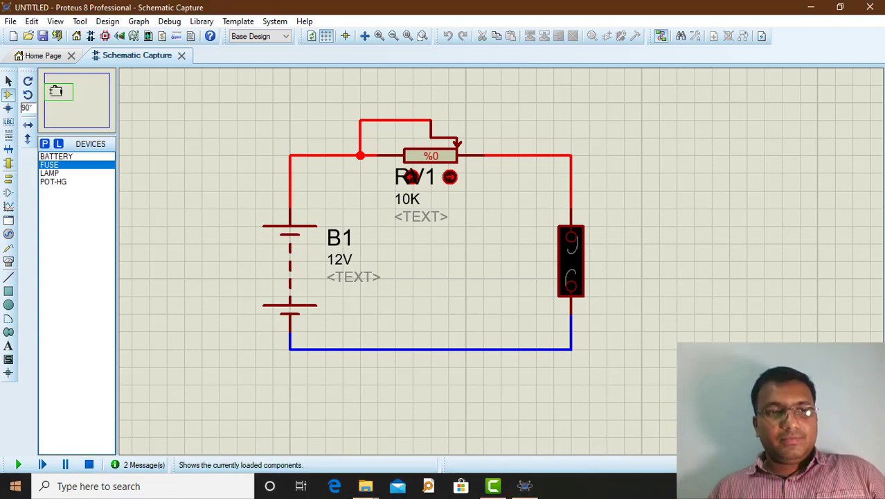
Save the project as cir04 in the Circuits folder on the Desktop
click(43, 36)
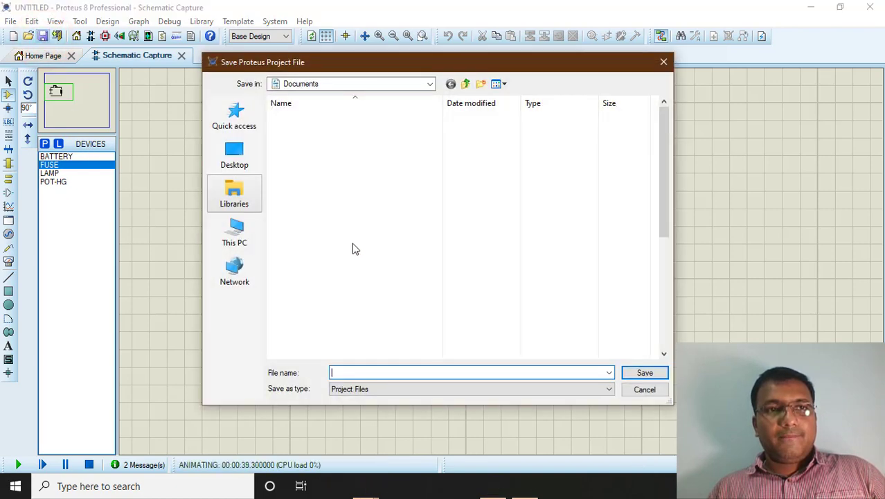
click(237, 160)
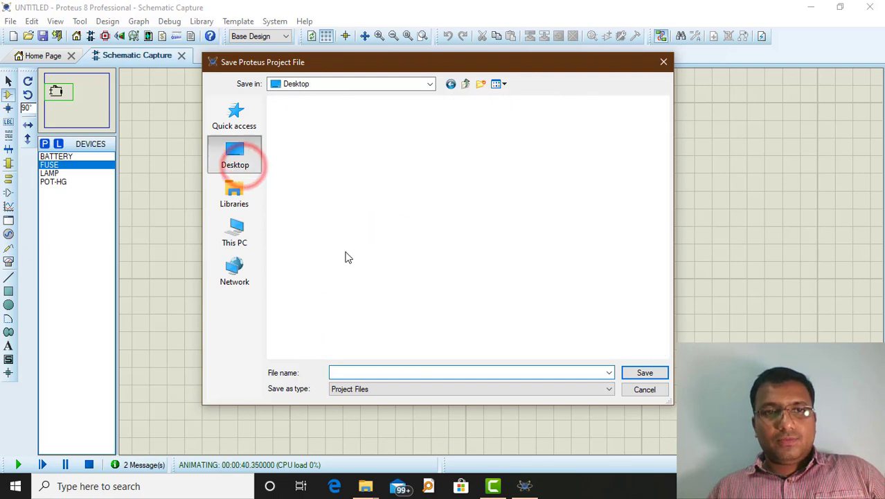
double_click(480, 251)
click(370, 372)
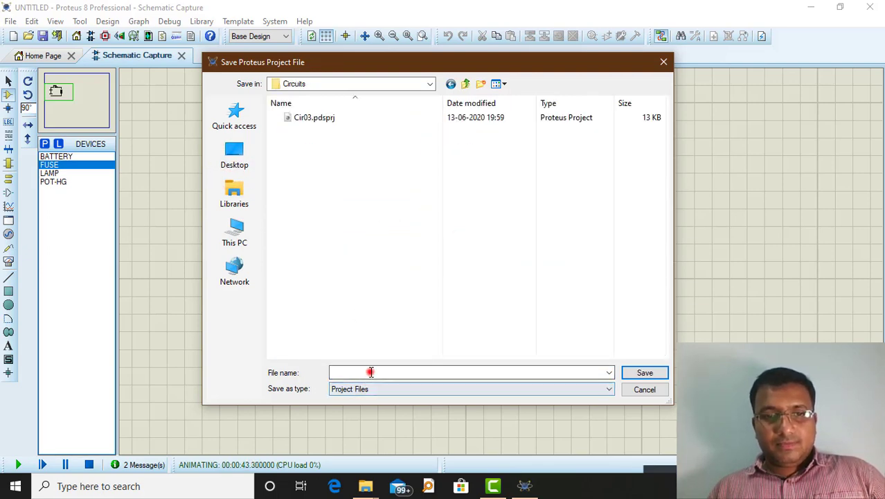
text(cir04)
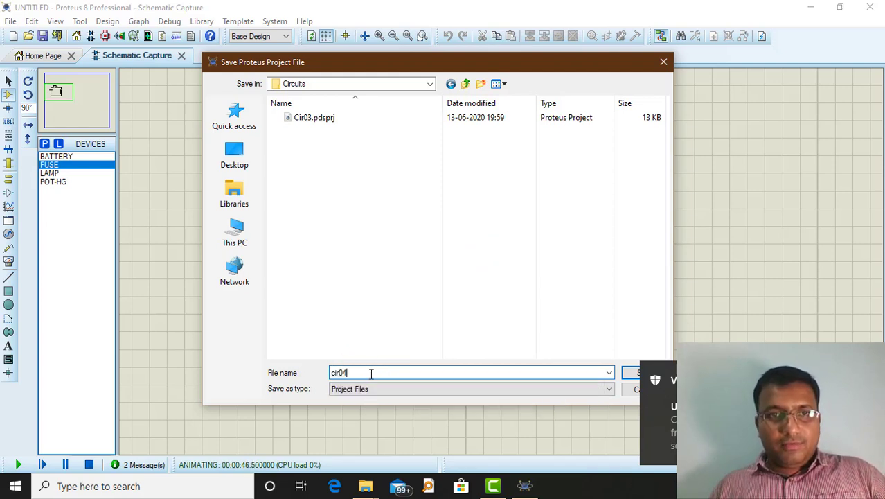
key(BackSpace)
key(BackSpace)
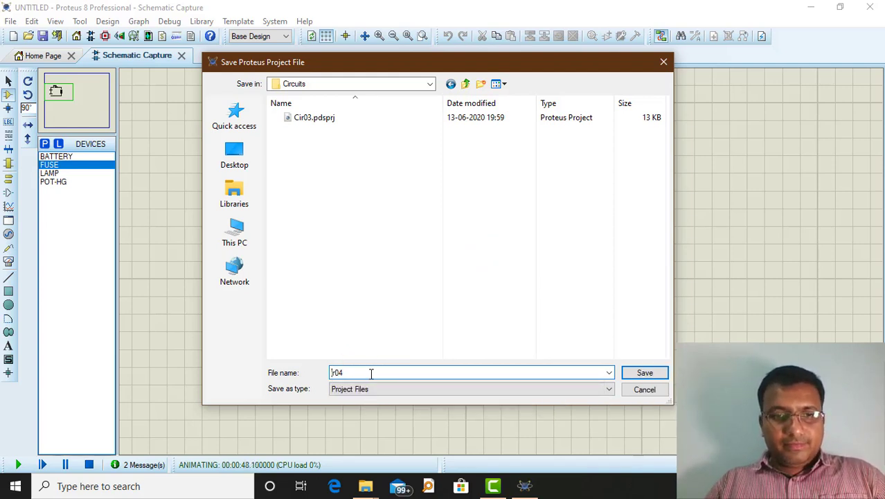
key(Return)
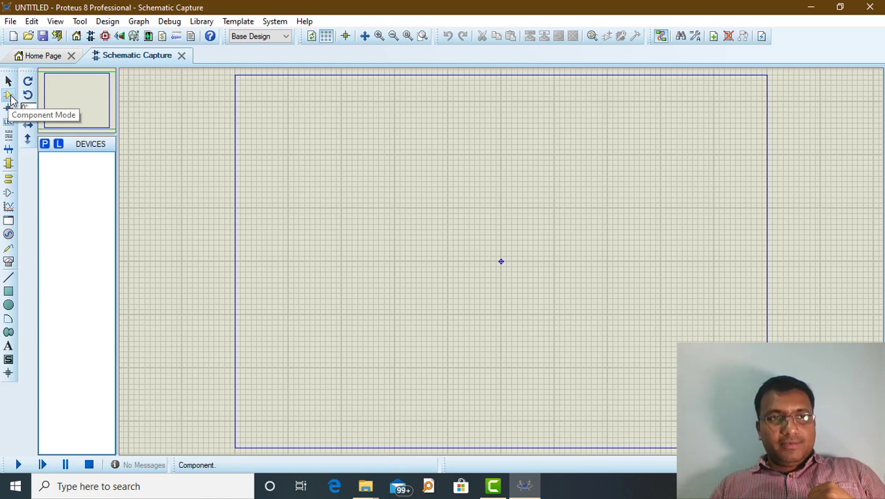
Add the SW-SPDT latched switch and the BATTERY DC voltage source from the ACTIVE library to the device list
click(46, 147)
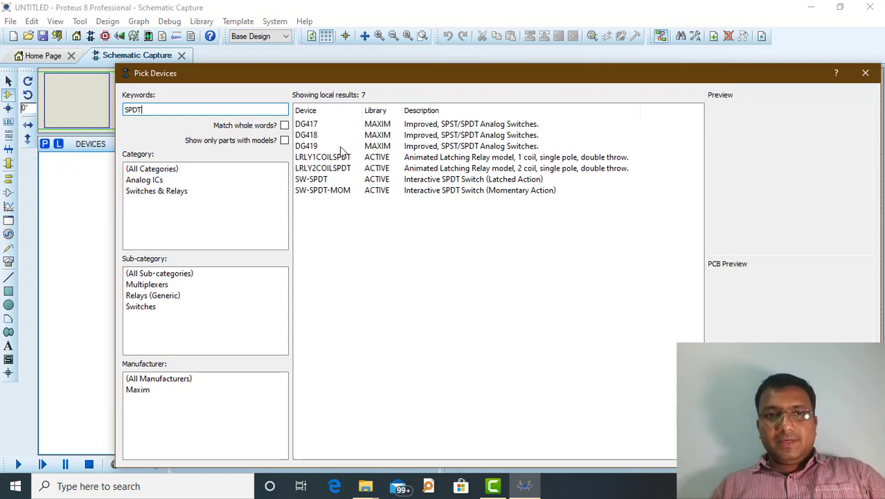
click(319, 180)
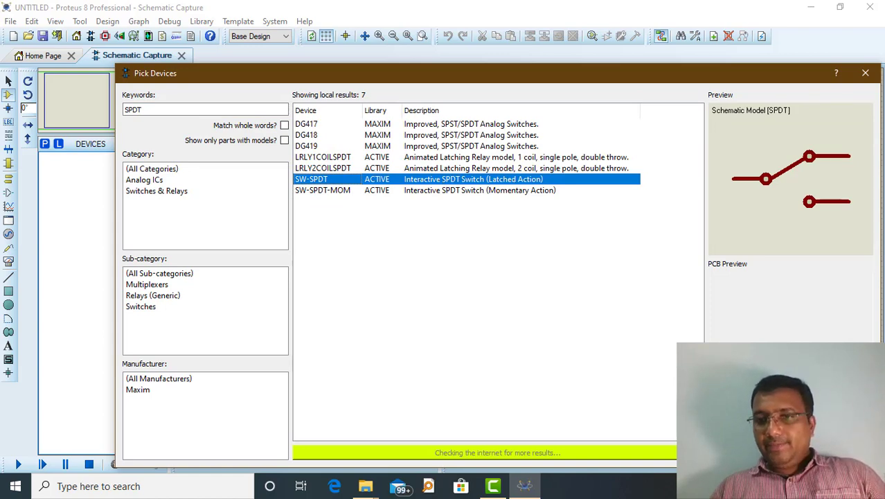
key(Return)
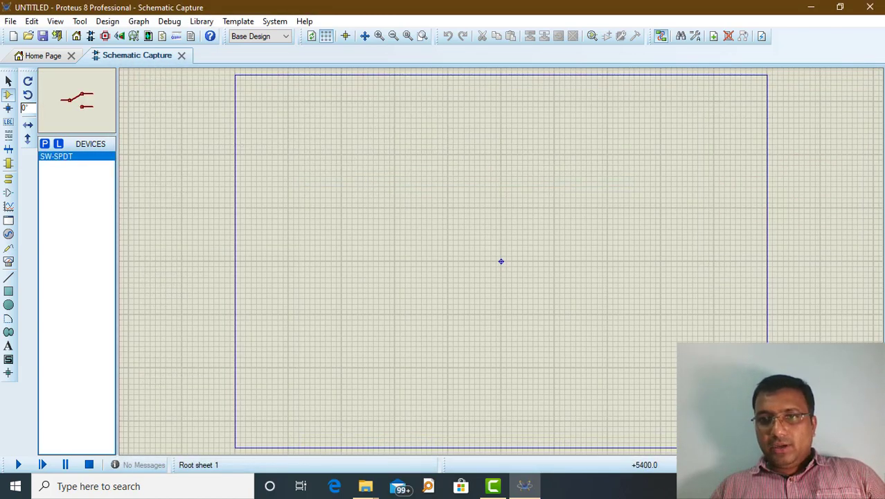
click(49, 144)
text(v)
text(attery)
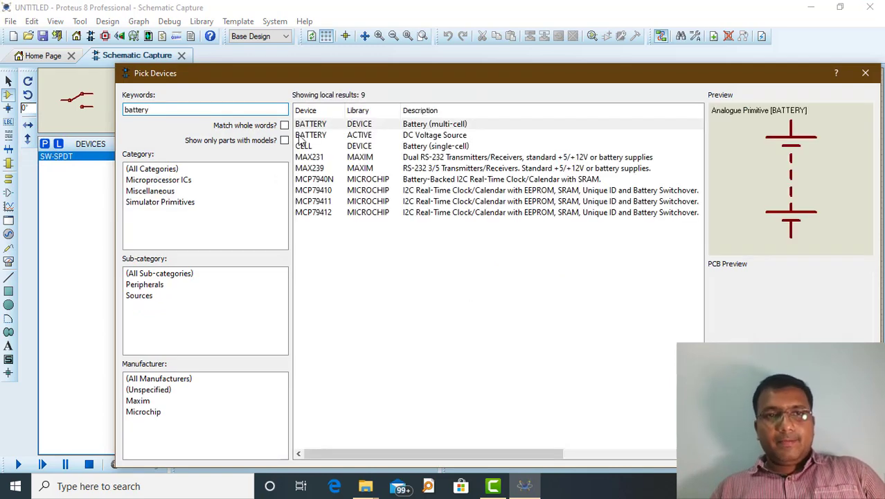
double_click(362, 135)
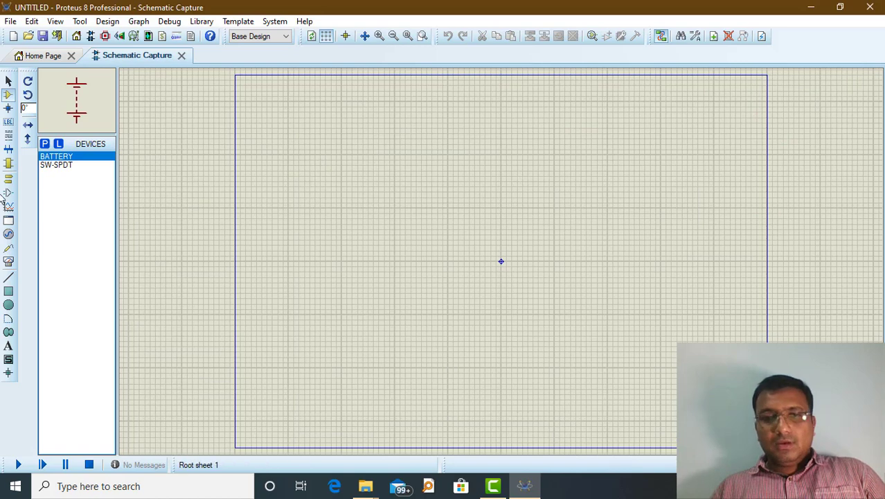
Add the animated LAMP from the ACTIVE library to the device list
click(45, 144)
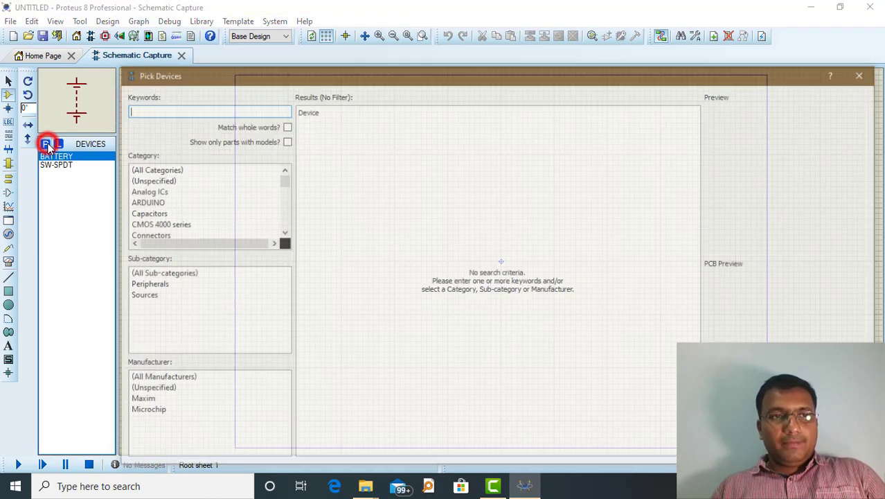
text(lamp)
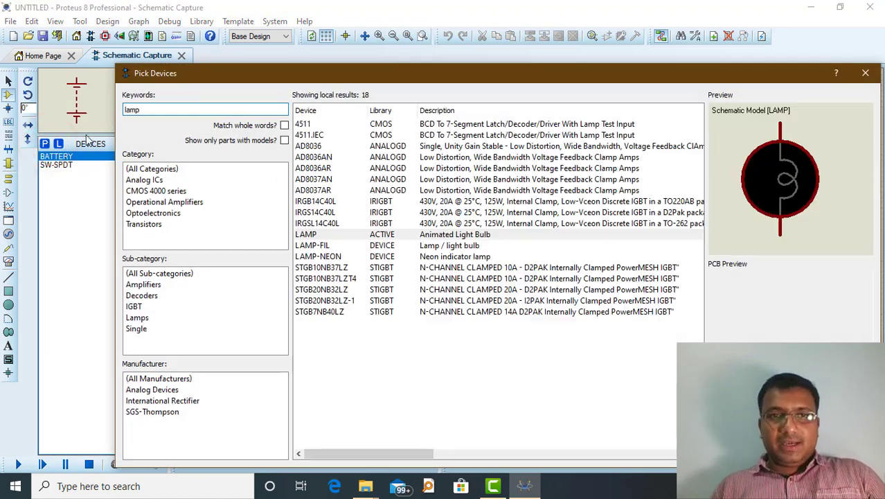
click(393, 234)
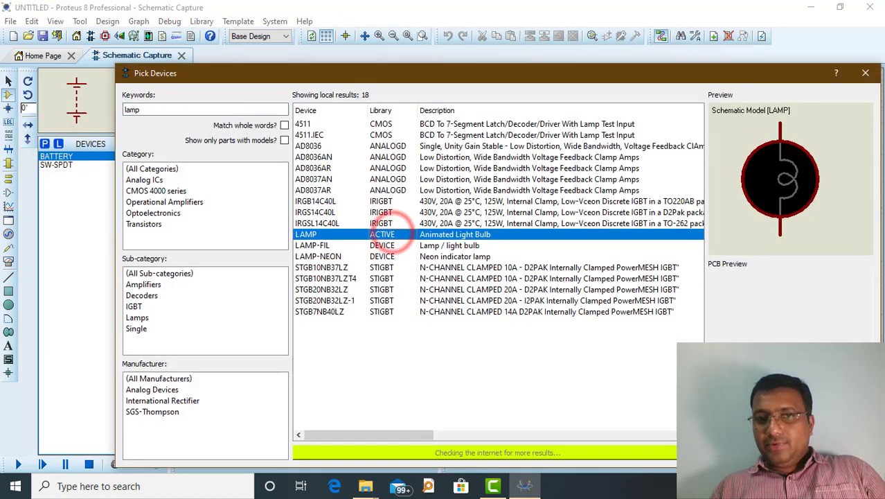
key(Return)
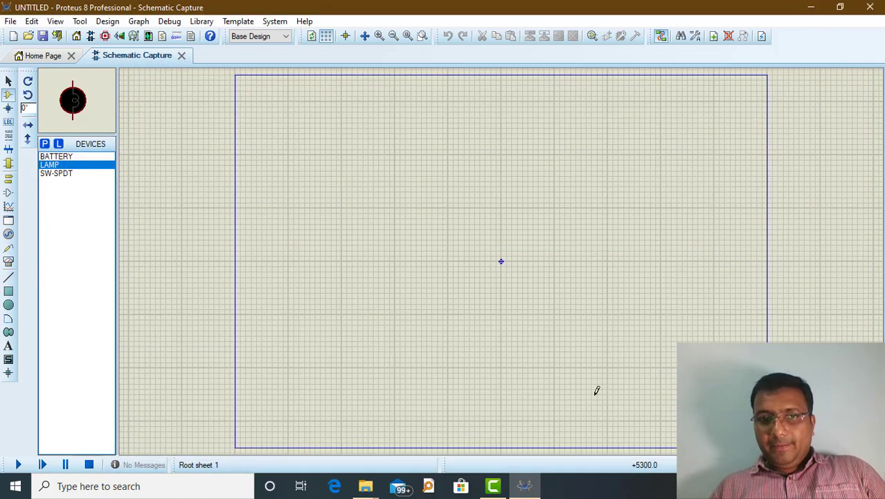
Place the battery on the left side of the schematic sheet
click(55, 157)
click(313, 230)
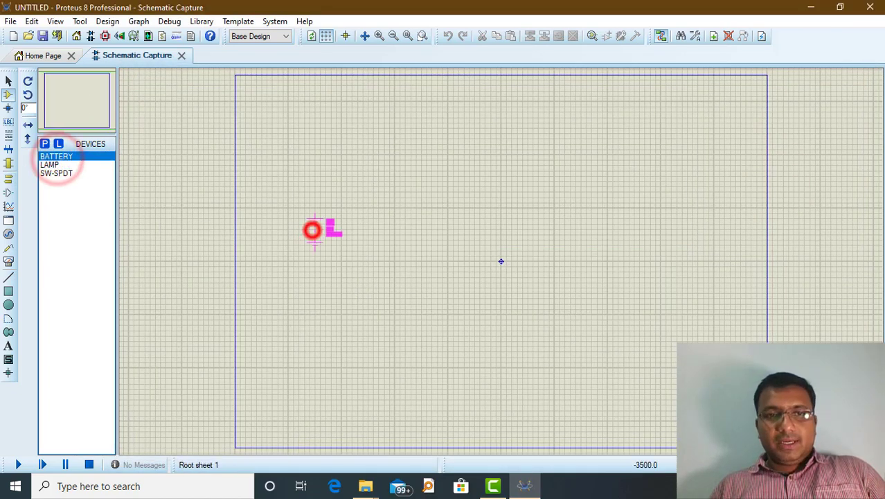
scroll(312, 230, up, 1)
scroll(530, 268, down, 1)
scroll(551, 271, up, 2)
scroll(132, 206, down, 2)
scroll(338, 237, up, 1)
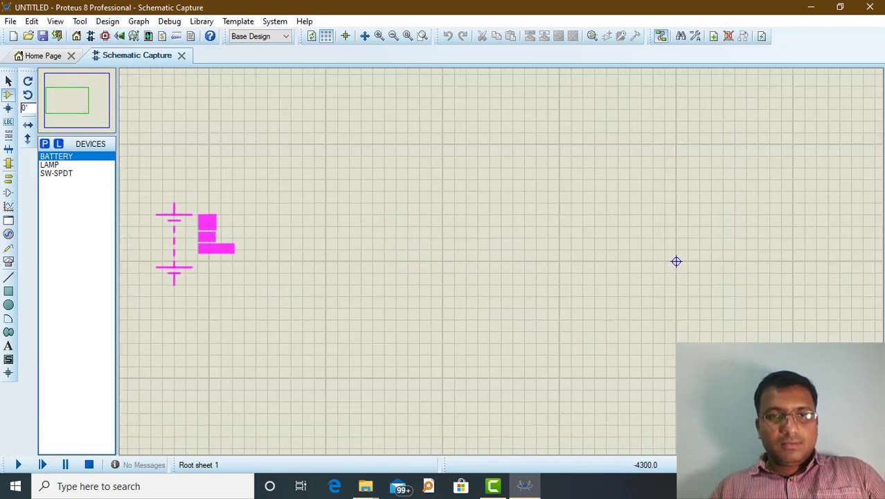
click(186, 229)
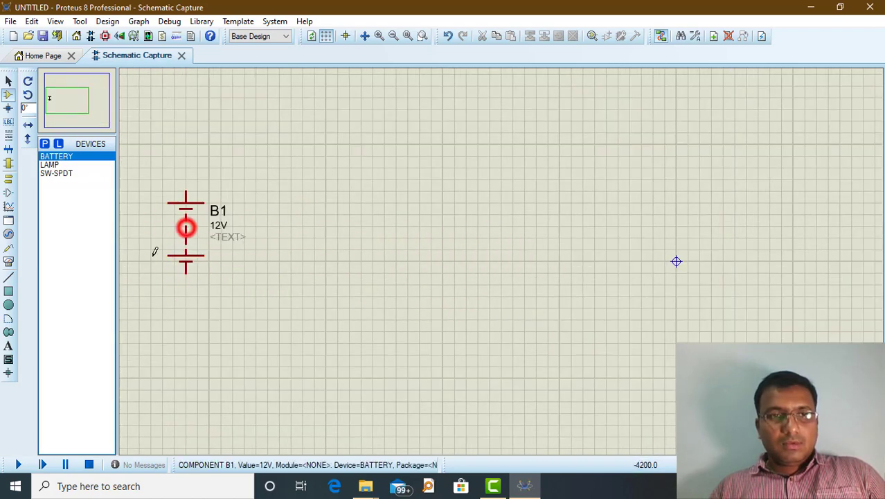
Place two SPDT switches in a row above the battery's right, the first rotated 180° and the second at 0°, with their common pins facing each other
click(57, 173)
click(328, 133)
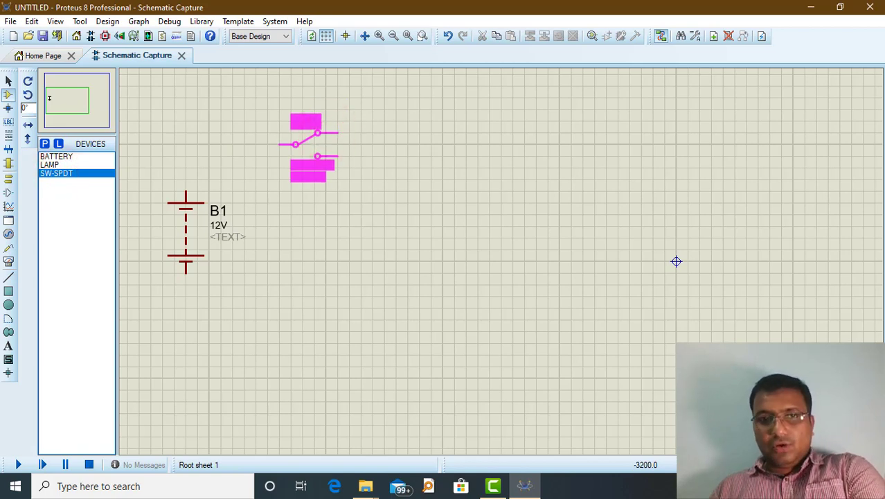
key(KP_Add)
key(KP_Add)
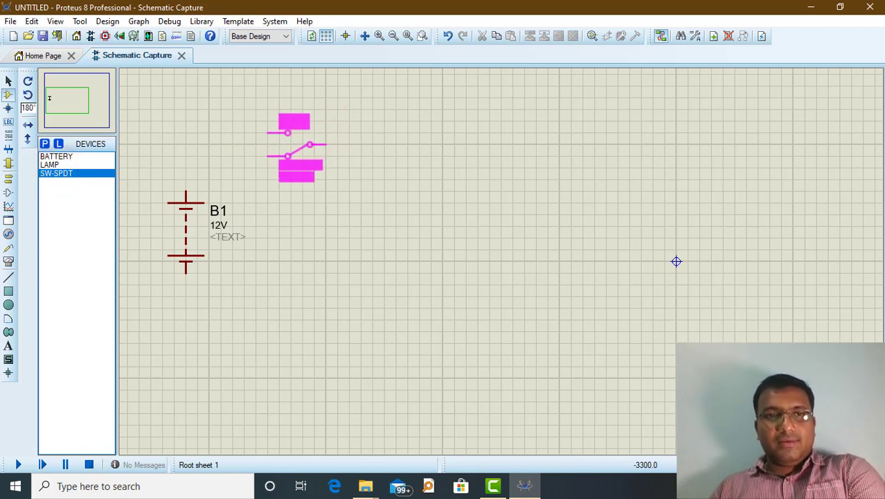
click(307, 142)
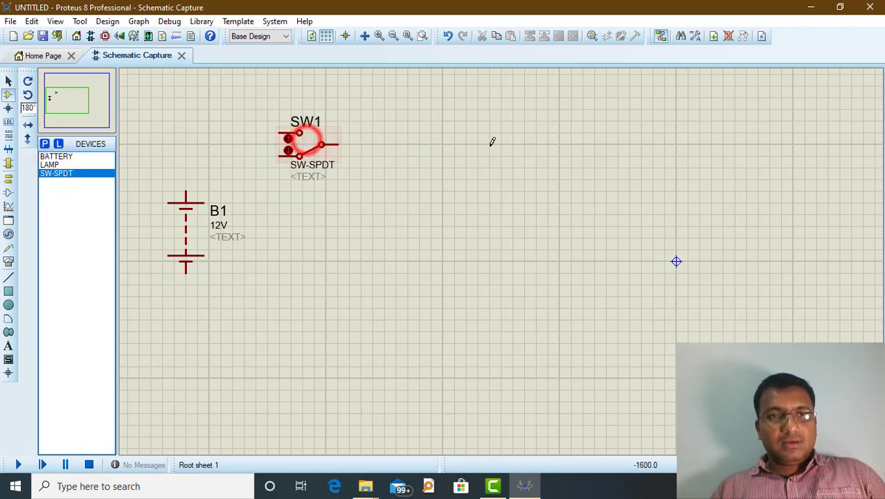
click(489, 144)
key(KP_Add)
key(KP_Add)
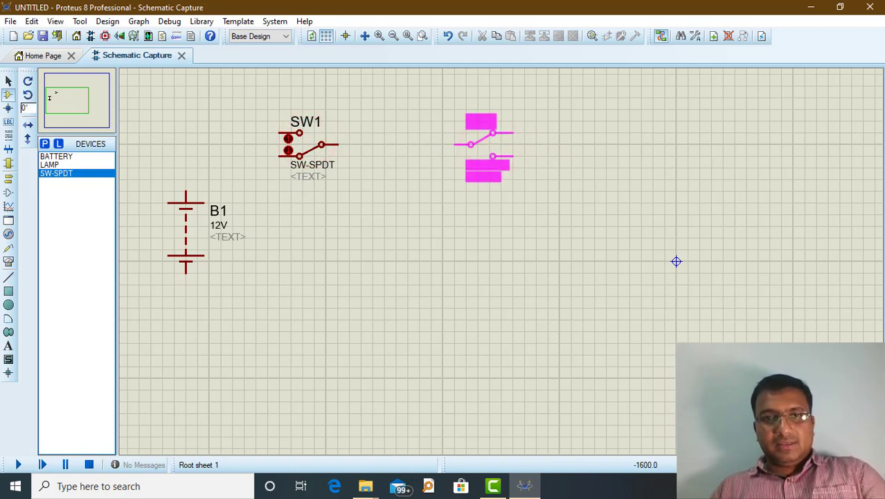
click(484, 147)
Place the lamp to the lower right of SW2, level with the battery
click(56, 165)
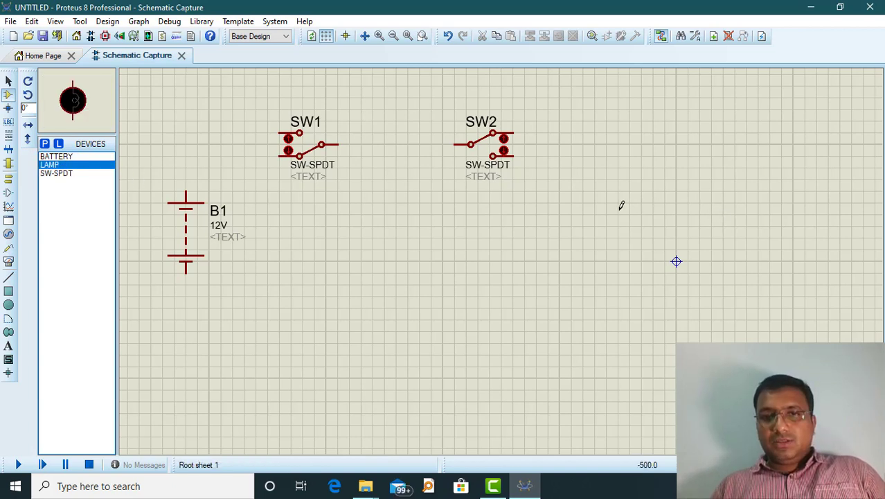
click(620, 205)
click(630, 227)
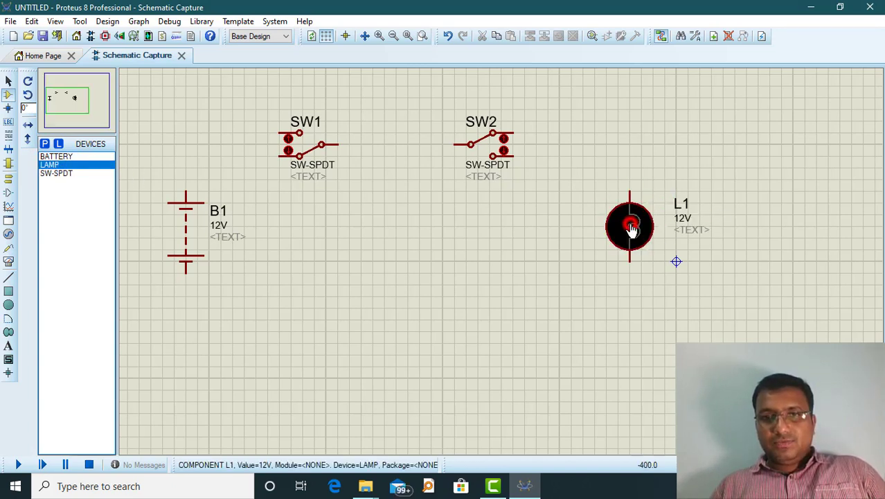
Wire the battery's upper terminal to SW1's upper contact and SW1's common pin to SW2's common pin
click(185, 191)
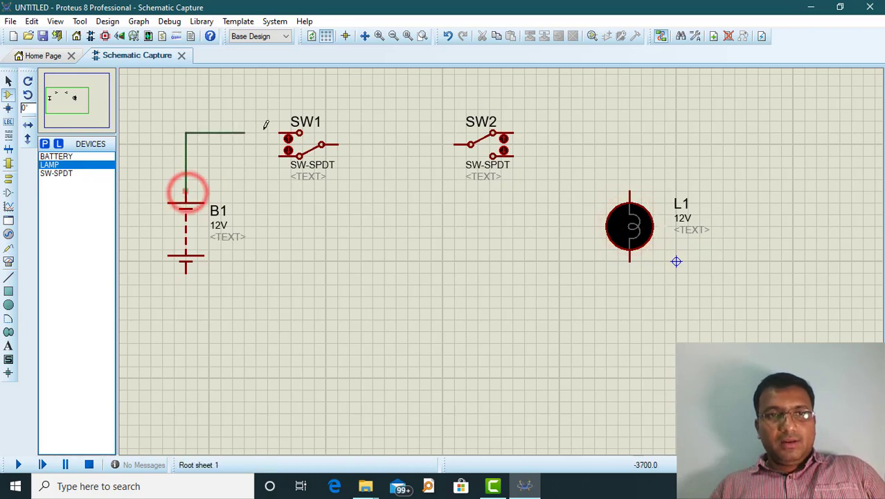
click(278, 132)
click(339, 143)
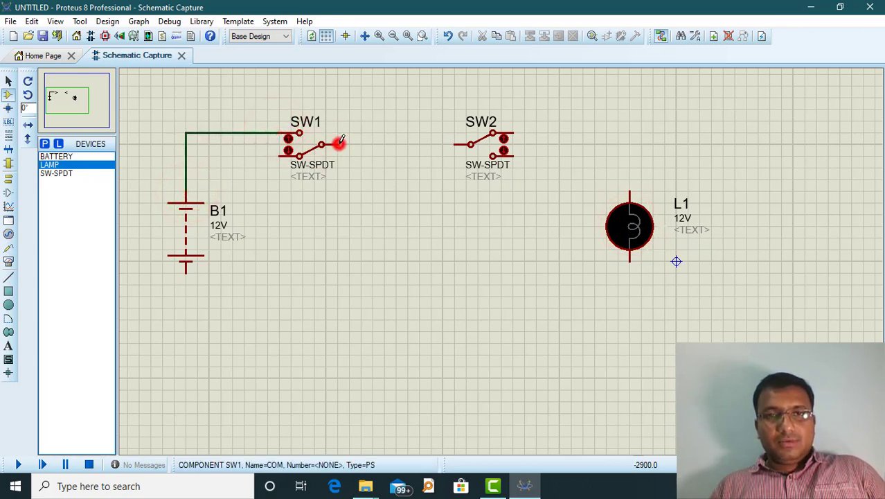
click(469, 144)
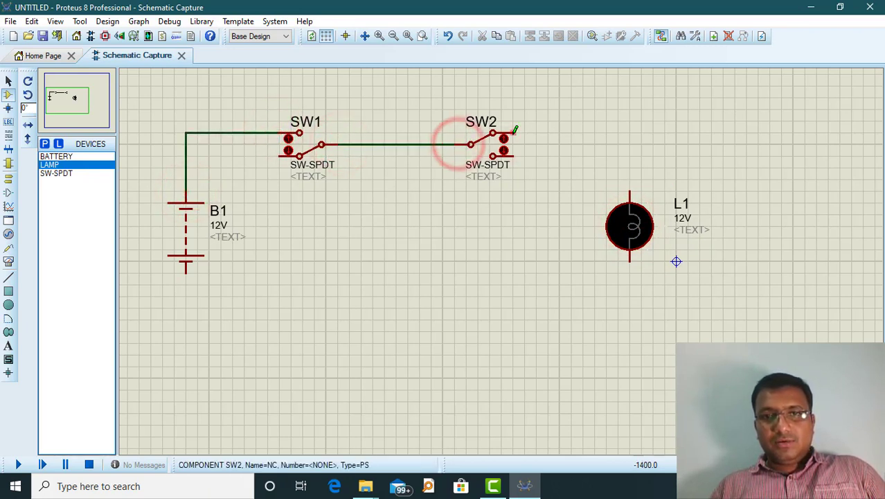
Wire SW2's lower contact to the lamp's upper terminal and the lamp's lower terminal to the battery's lower terminal
click(513, 156)
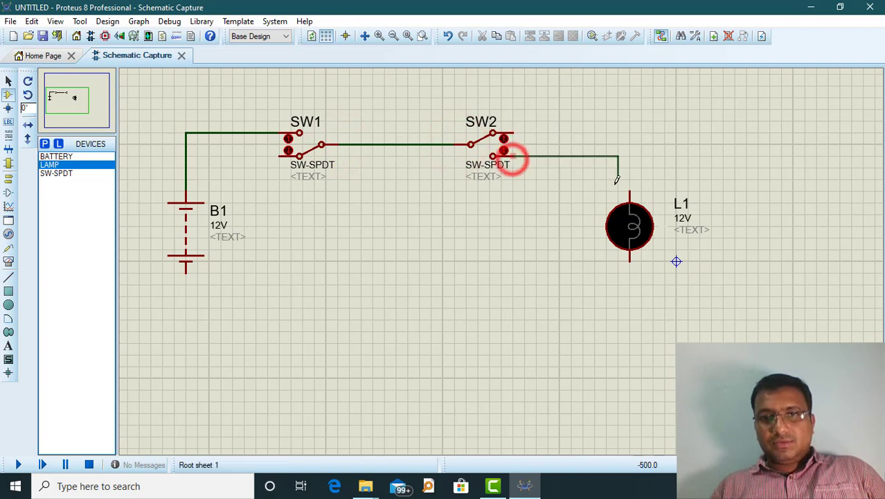
click(629, 190)
click(629, 261)
click(186, 318)
click(185, 272)
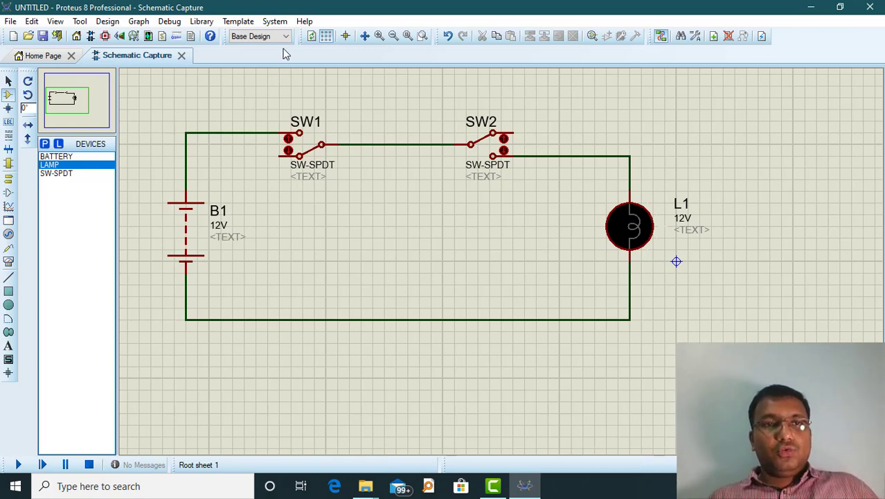
Enable the animation options that show wire voltage by colour and wire current with arrows
click(274, 22)
click(293, 151)
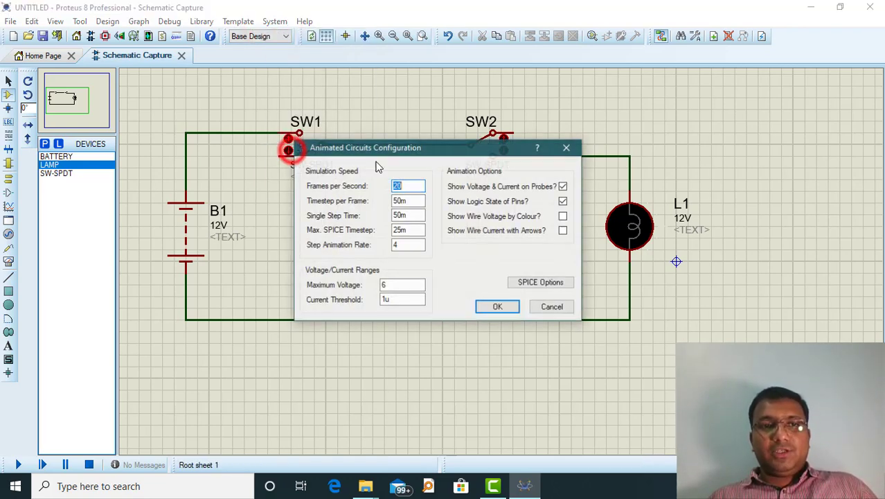
click(563, 217)
click(564, 231)
click(498, 308)
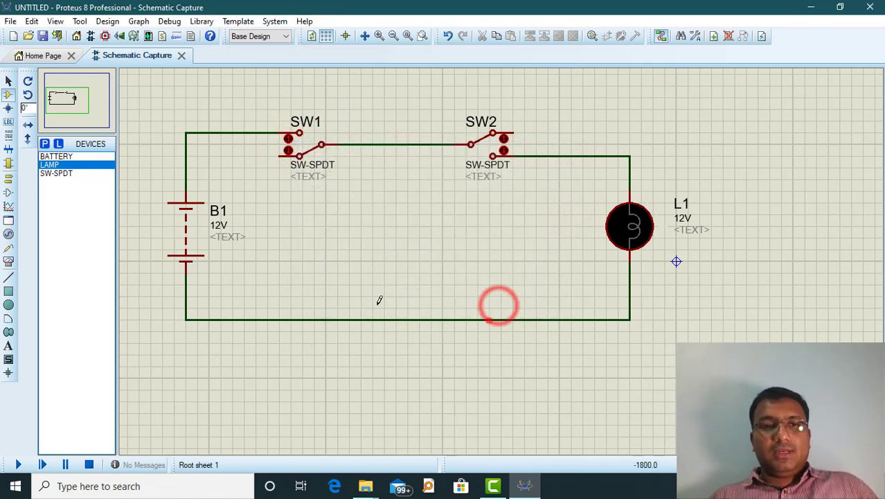
Simulate the circuit while toggling SW1 and SW2 between their contacts, ending with both on their lower contacts
click(19, 465)
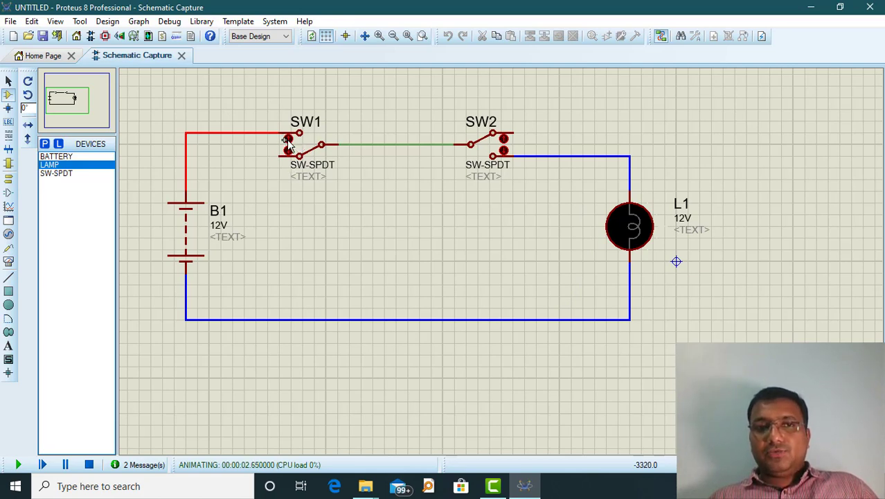
click(504, 150)
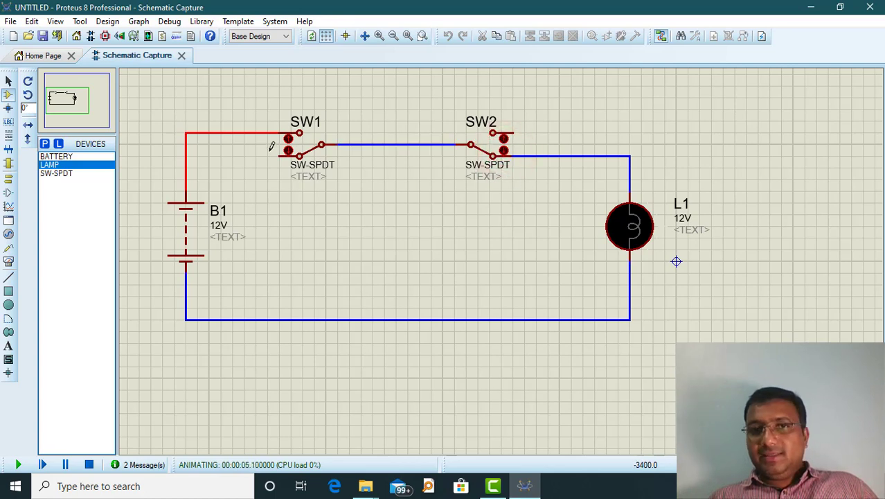
click(288, 138)
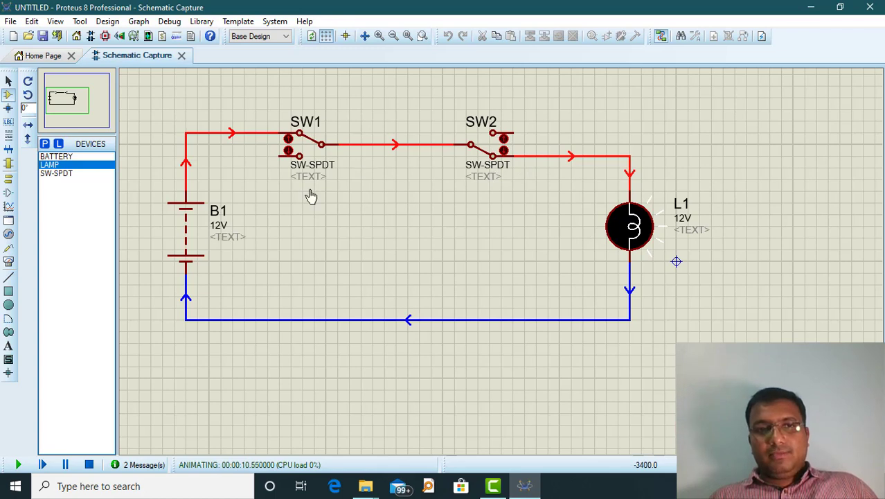
click(504, 142)
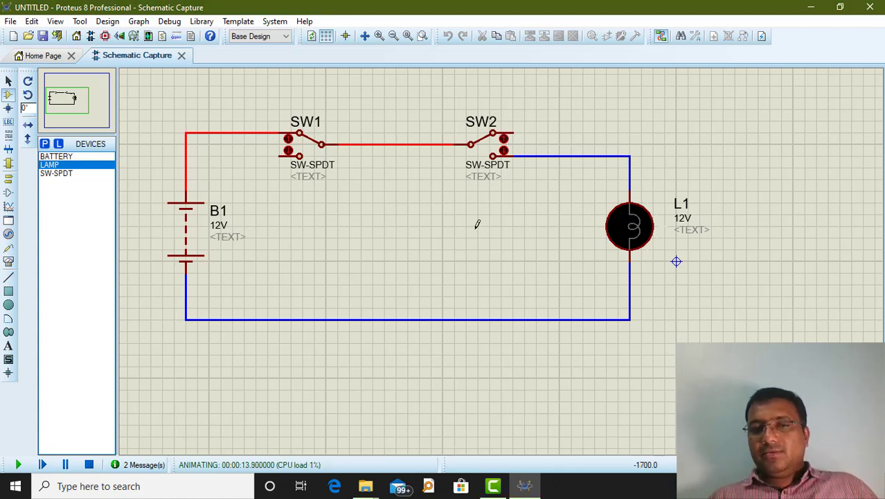
click(503, 151)
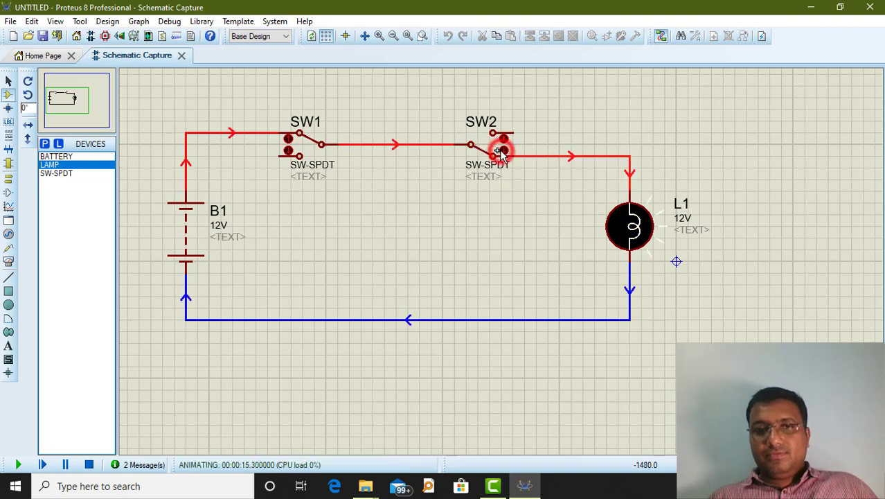
click(288, 147)
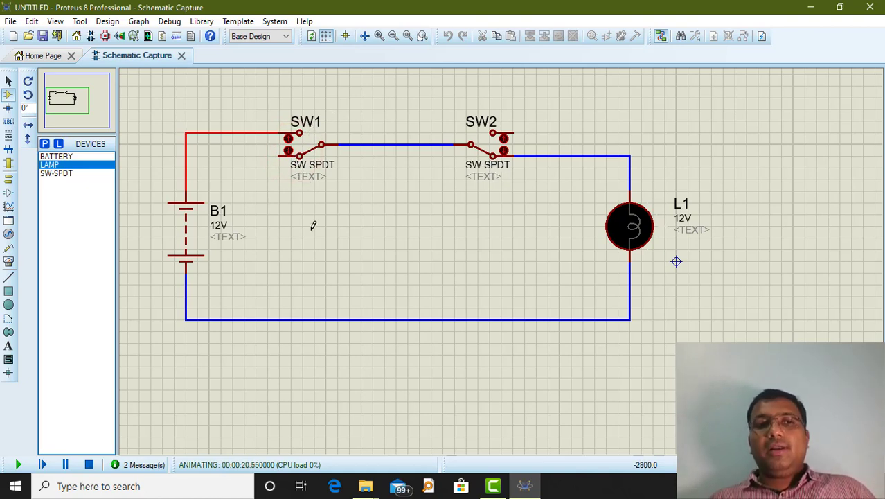
click(87, 466)
Save the two-switch lamp project as Cir05 in the Circuits folder on the desktop
click(44, 37)
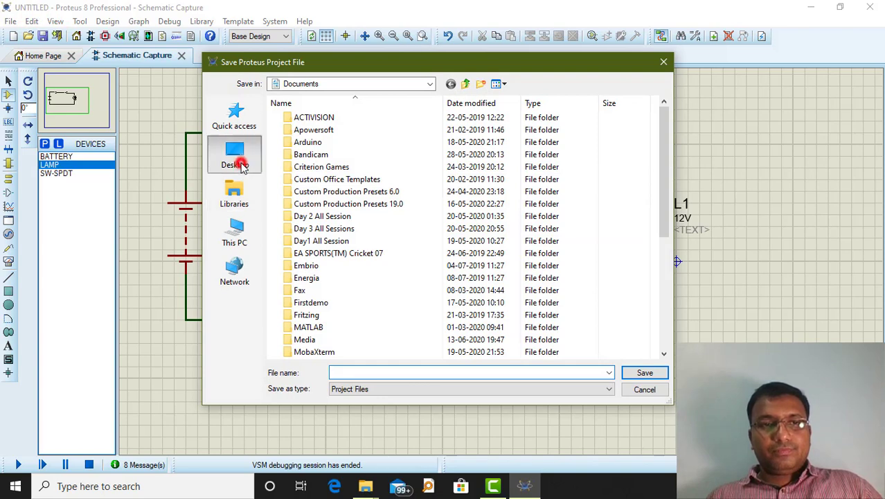
click(242, 168)
double_click(461, 251)
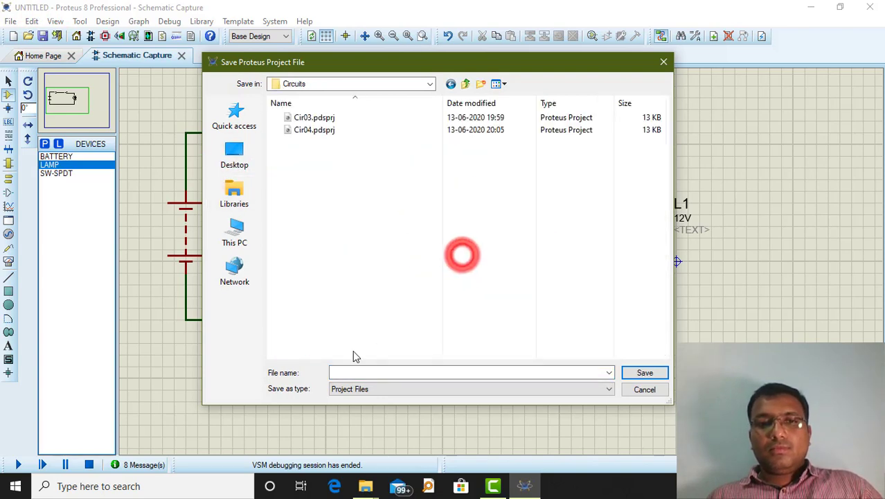
click(356, 373)
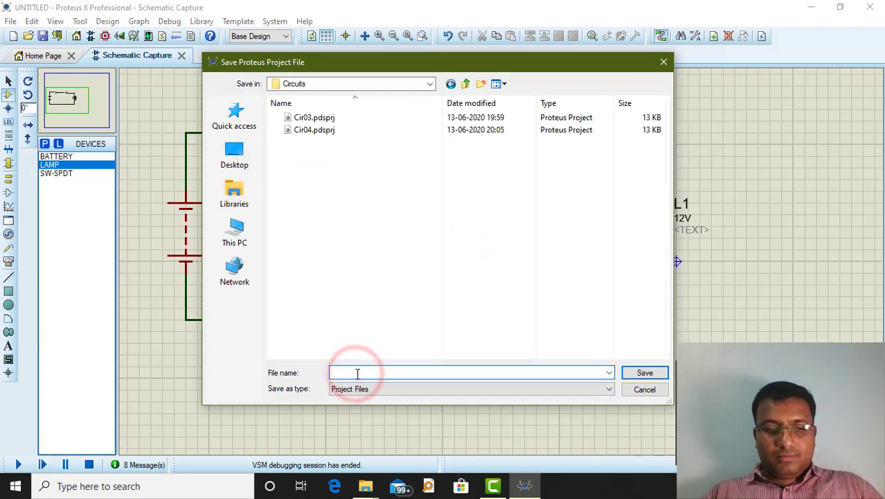
text(Cir05)
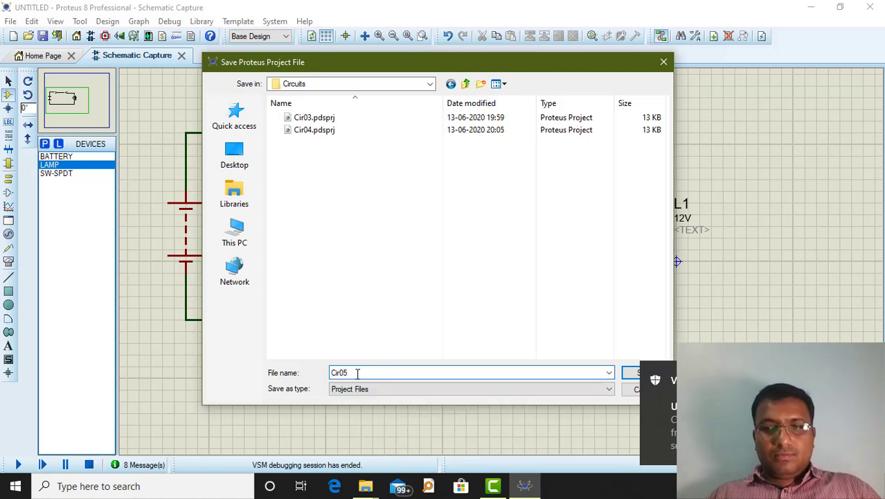
key(Return)
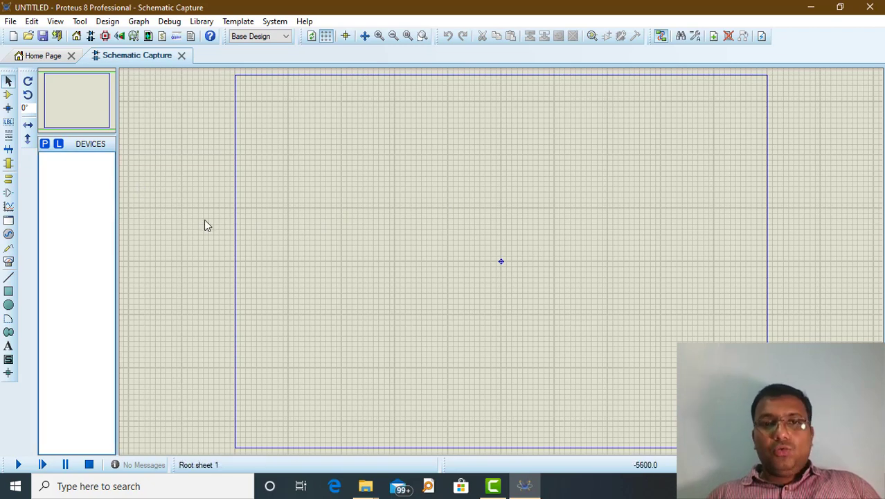
Search the device library for battery and add the ACTIVE library's BATTERY (DC Voltage Source) to the new schematic's device list
click(9, 95)
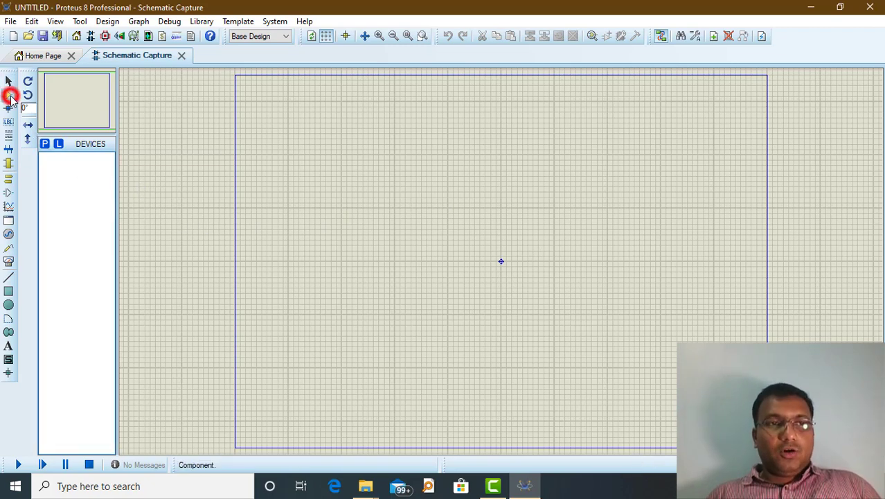
click(44, 144)
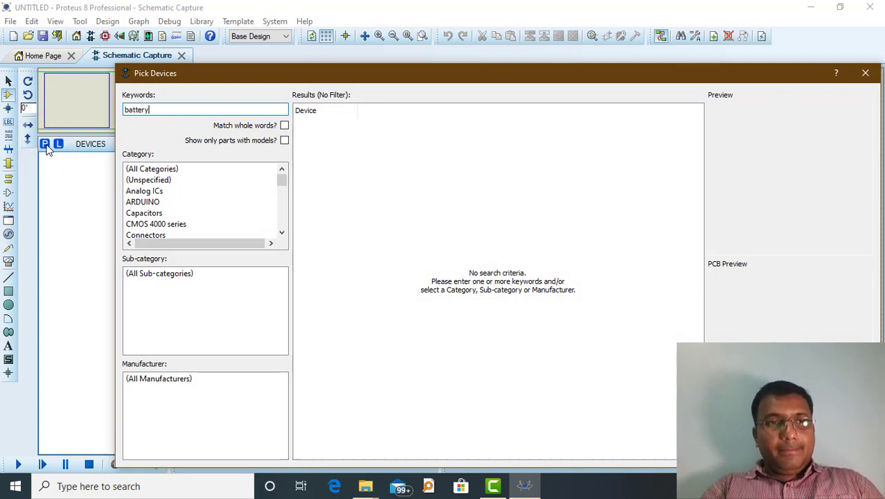
click(350, 136)
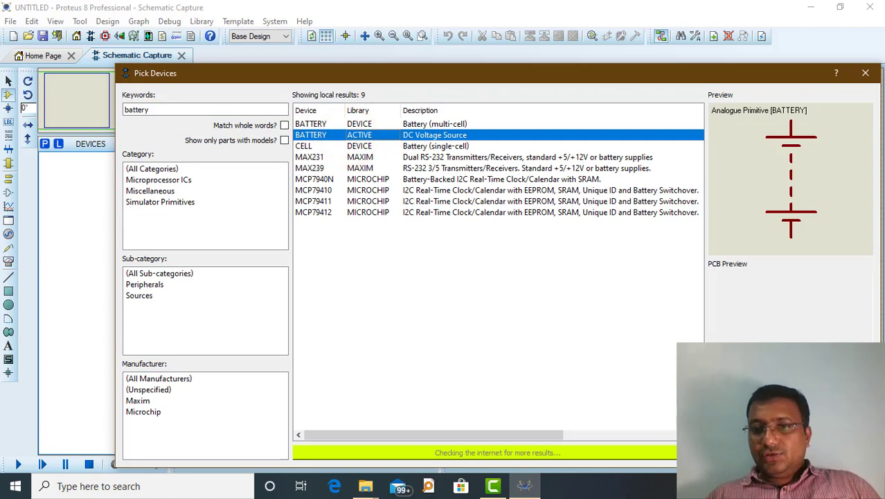
double_click(350, 136)
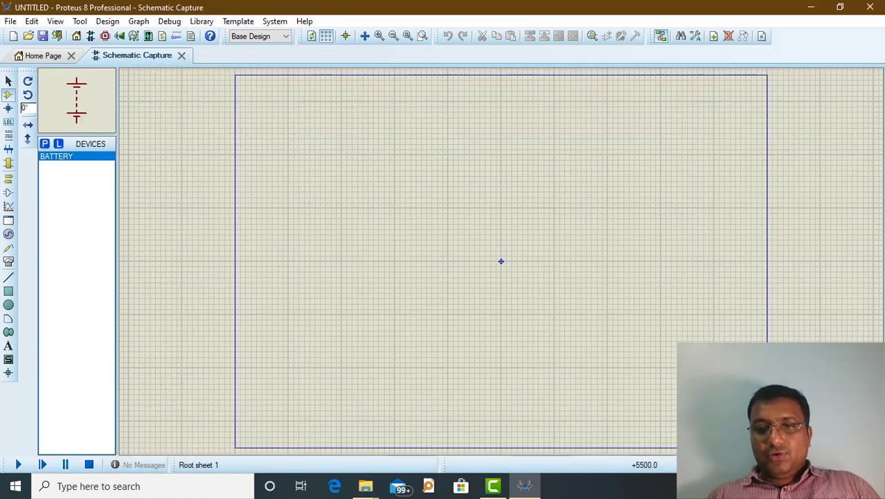
Search for relay, compare RELAY with RELAY2P, and add the ACTIVE library's RELAY (Animated Relay model) to the device list
click(45, 144)
text(relay)
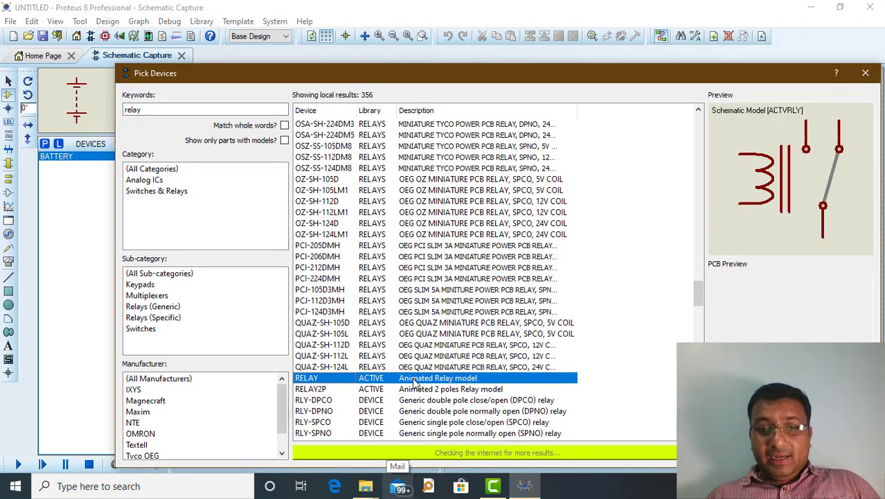
click(304, 388)
click(313, 377)
click(310, 388)
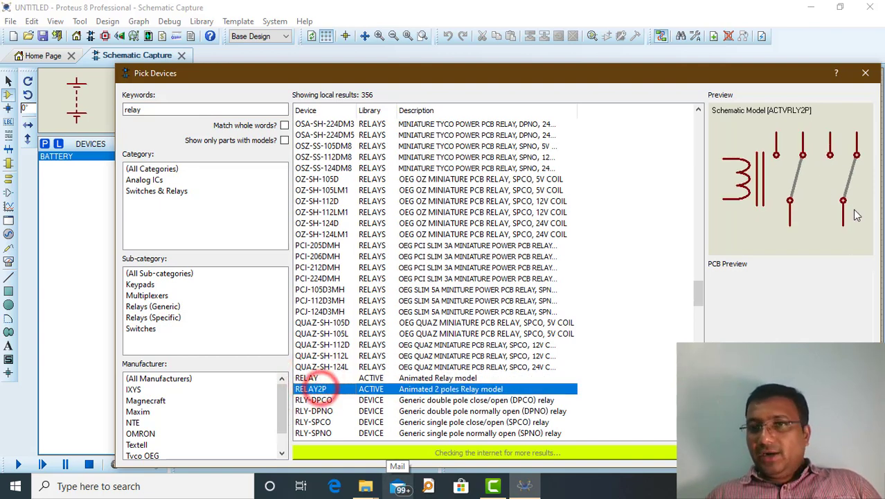
click(390, 378)
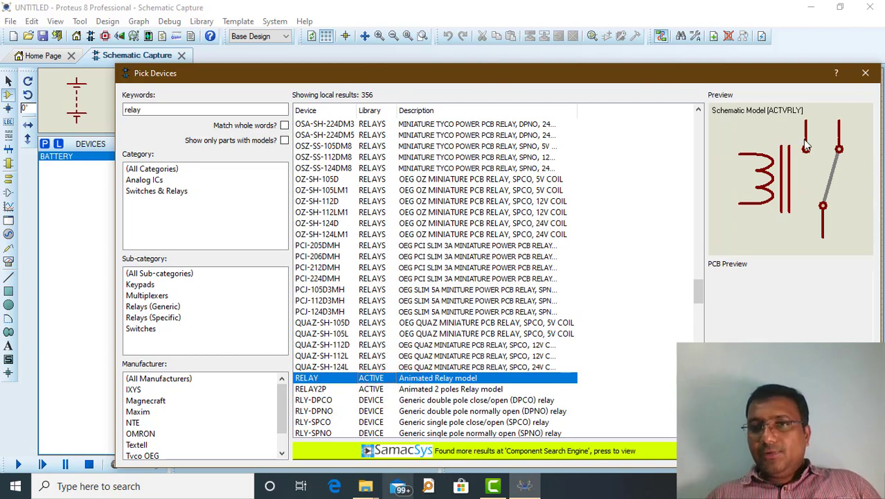
key(Return)
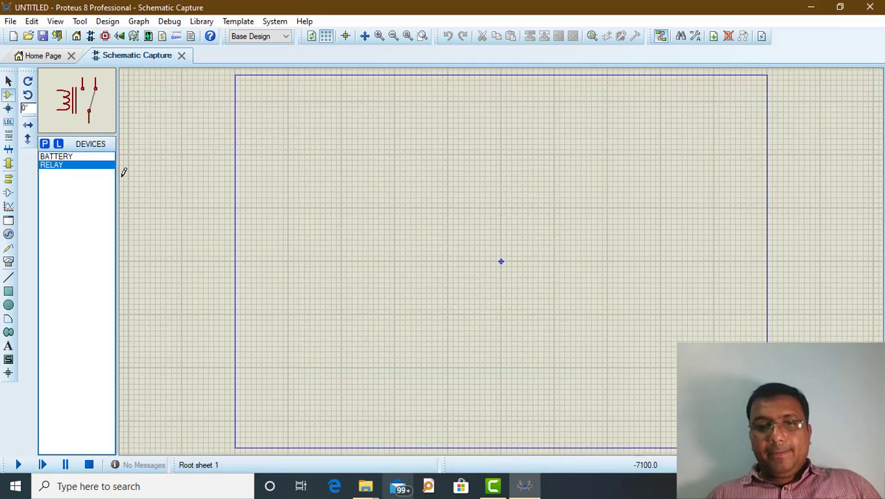
Add the animated LAMP from the ACTIVE library and the simple SWITCH to the device list
click(46, 145)
text(lamp)
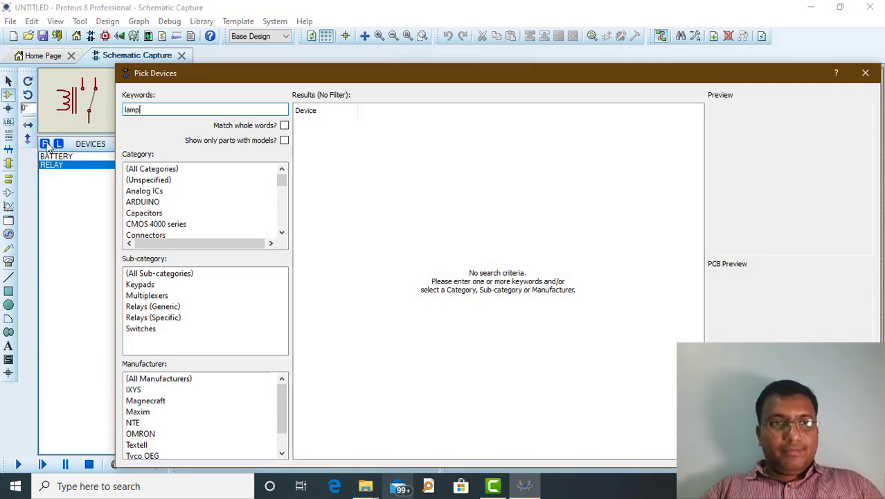
click(463, 237)
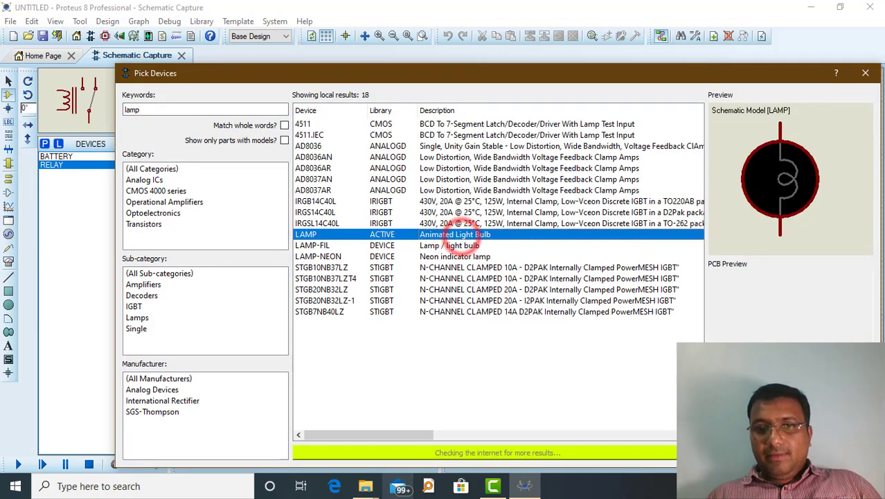
key(Return)
click(43, 145)
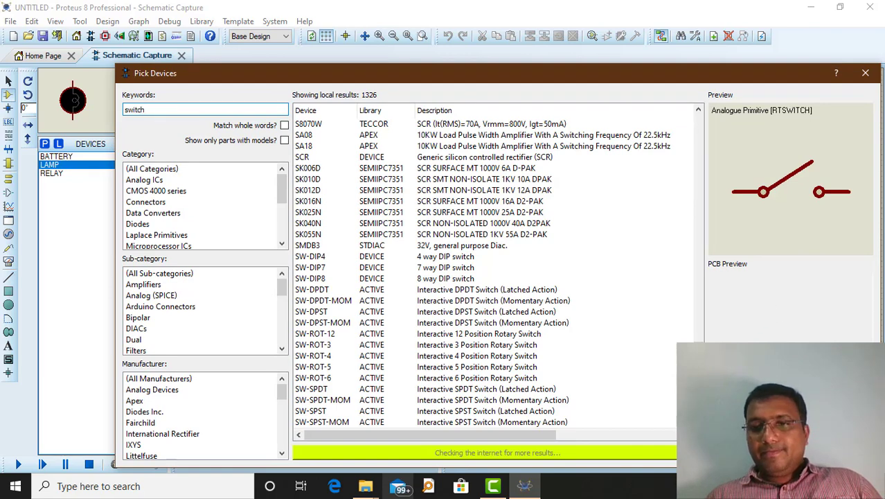
key(Return)
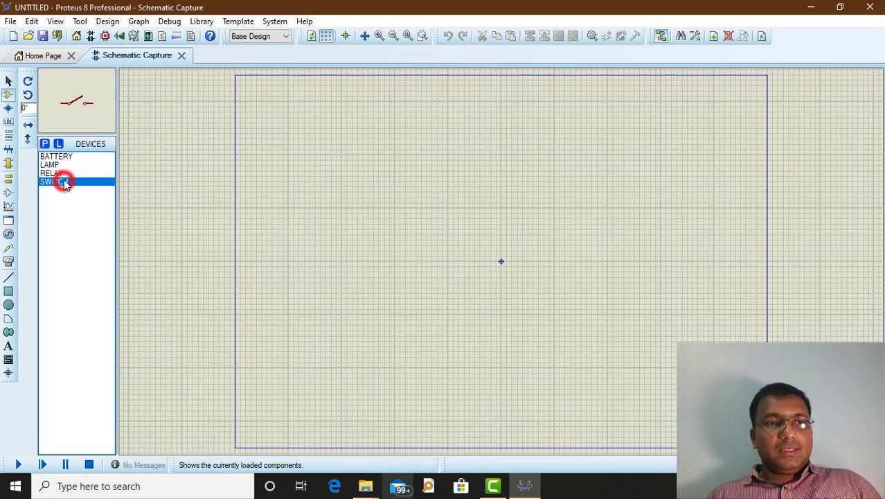
Place a battery on the left side of the schematic sheet
click(57, 156)
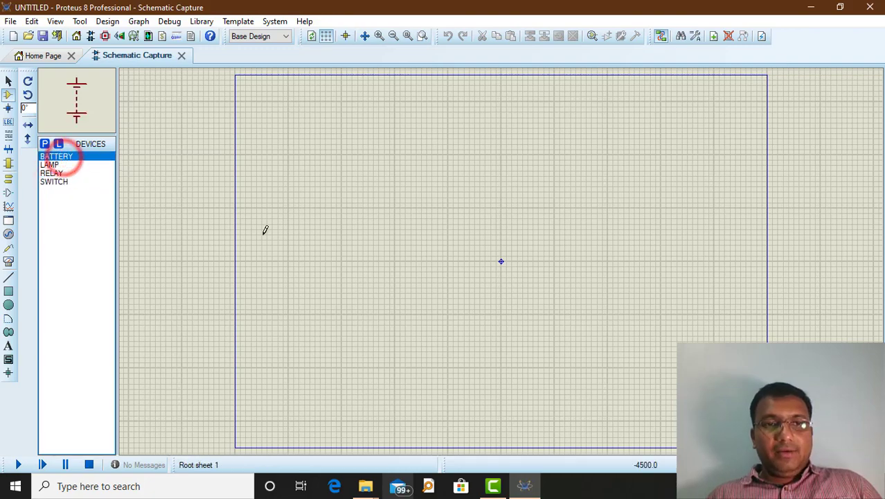
scroll(526, 271, up, 3)
scroll(504, 257, down, 1)
scroll(340, 256, up, 2)
scroll(609, 282, down, 1)
scroll(494, 261, up, 2)
click(141, 238)
click(170, 248)
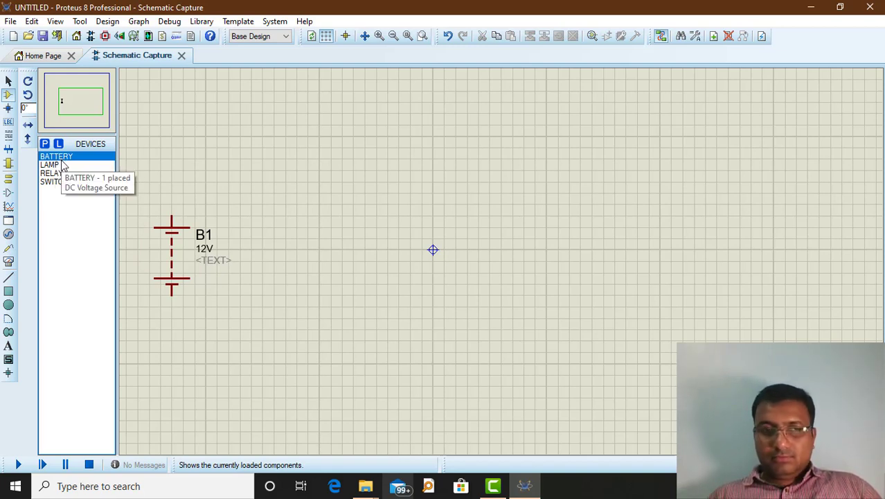
Place the switch above and right of the battery, and the relay to the lower right of the switch
click(61, 165)
click(58, 173)
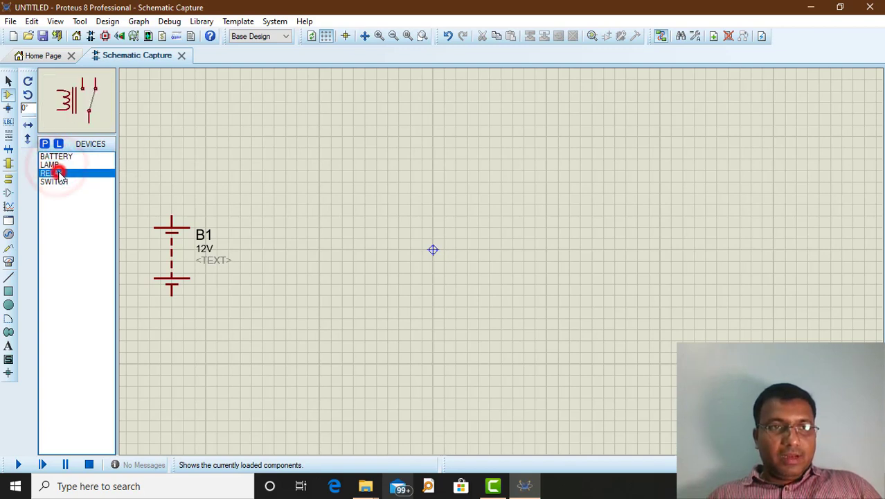
click(60, 182)
click(284, 154)
click(255, 157)
click(52, 174)
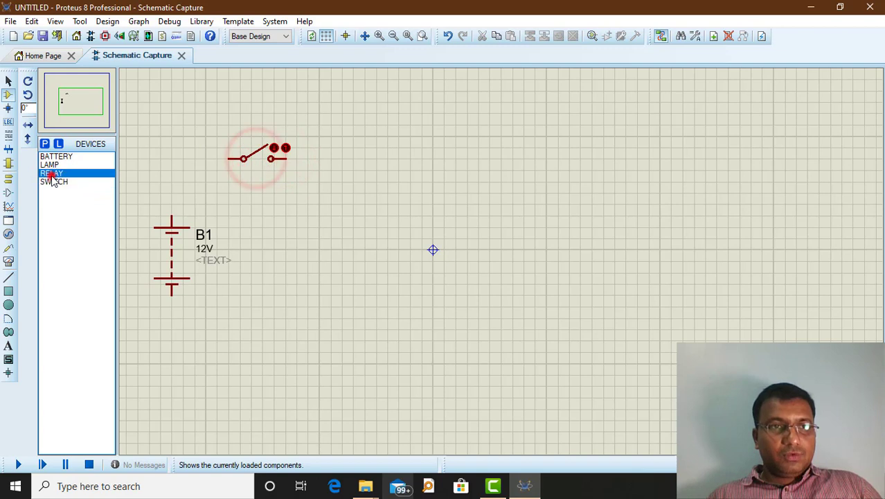
click(345, 200)
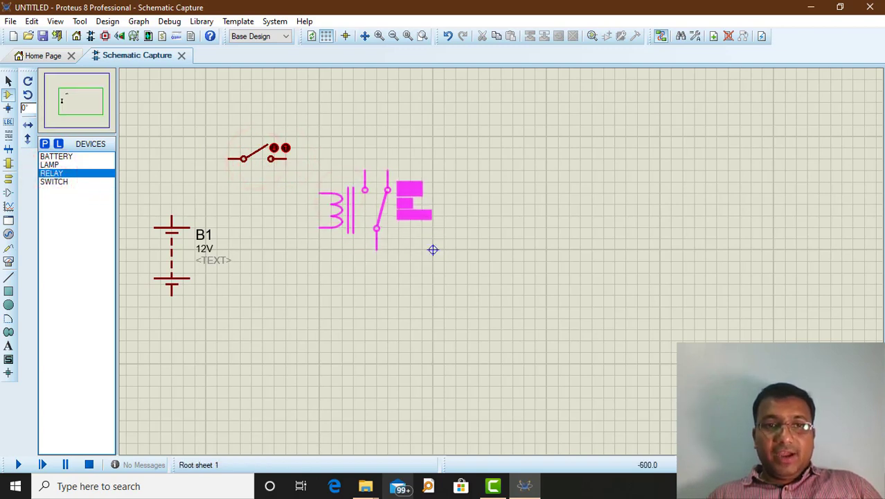
click(365, 214)
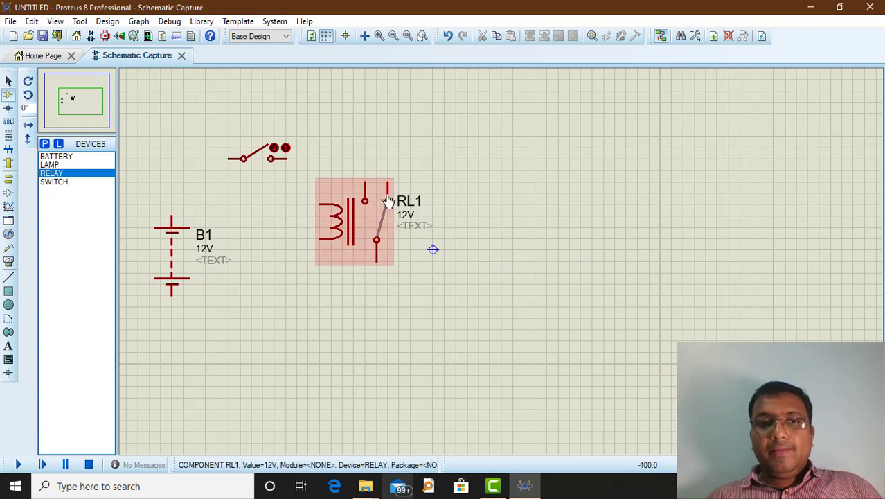
Wire the battery's upper terminal to the switch's left pin and the switch's right pin to the relay coil's upper pin
click(173, 212)
click(243, 159)
click(277, 159)
click(304, 188)
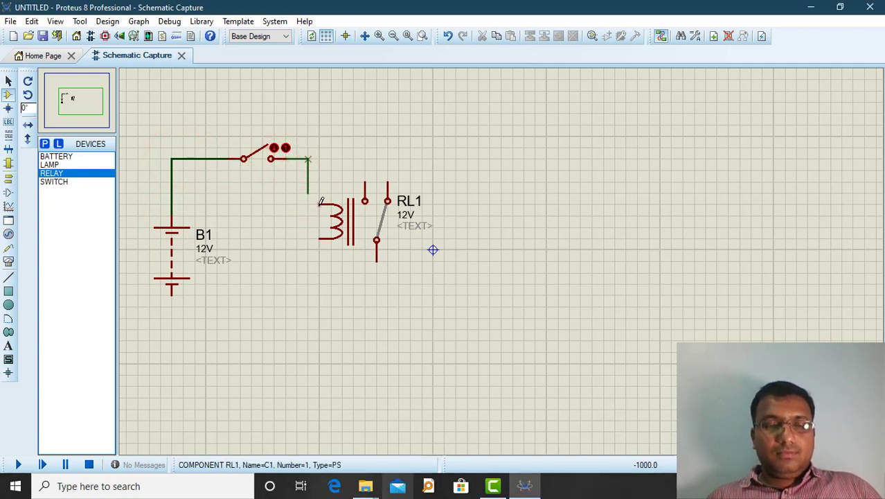
click(320, 204)
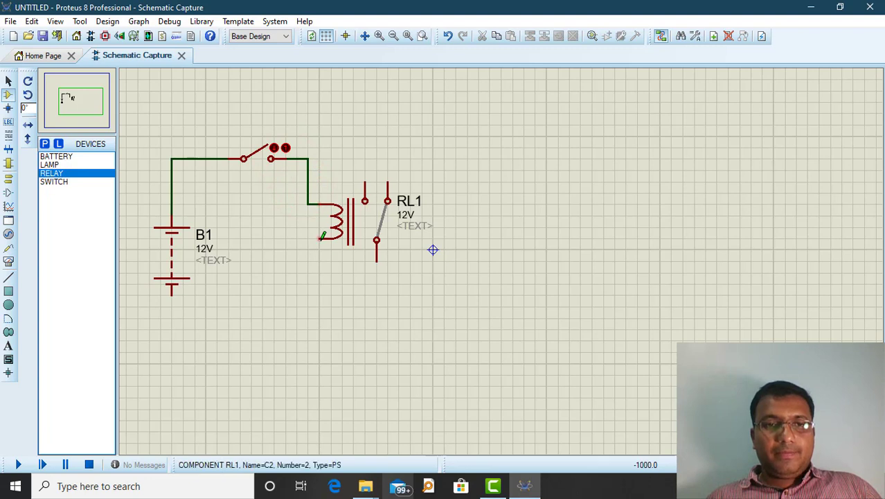
Wire the relay coil's lower pin around to the battery's lower terminal
click(304, 249)
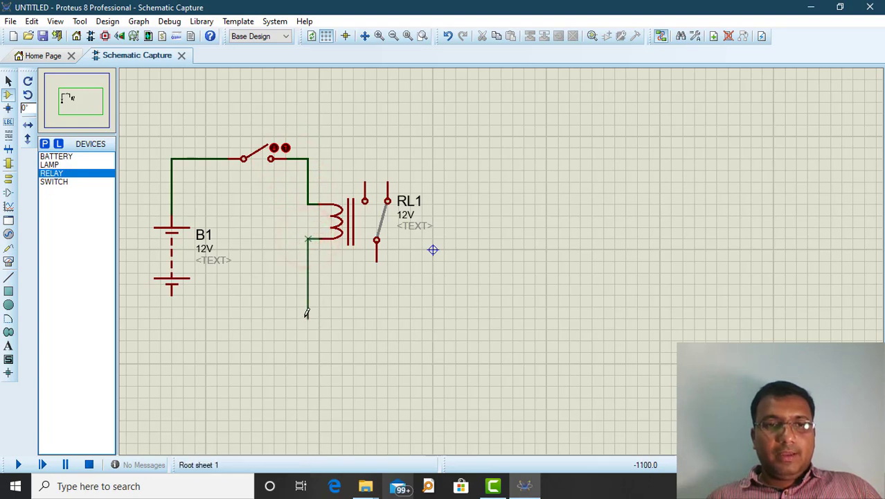
click(170, 328)
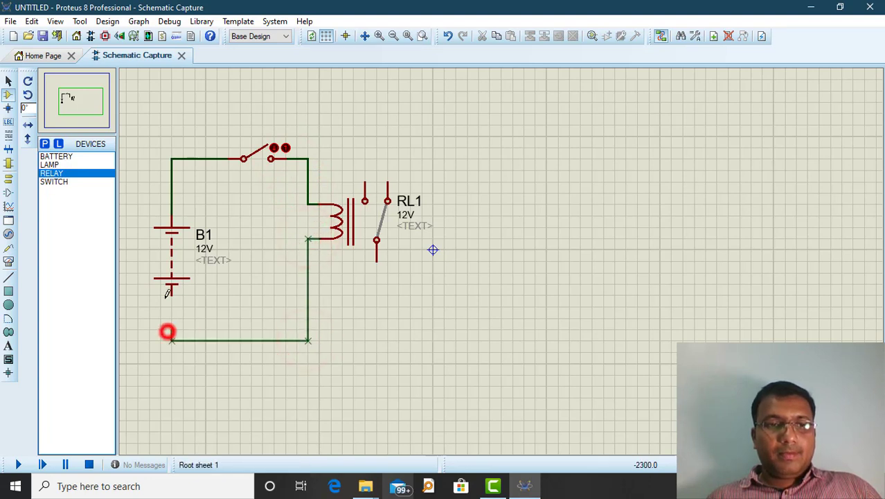
click(173, 294)
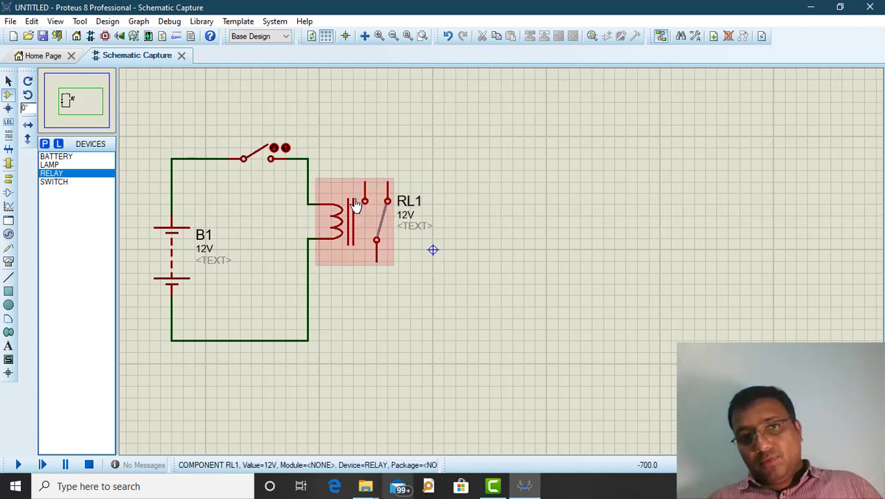
Place a second battery directly below the relay and a lamp to the right of the relay
click(60, 157)
click(388, 316)
click(378, 346)
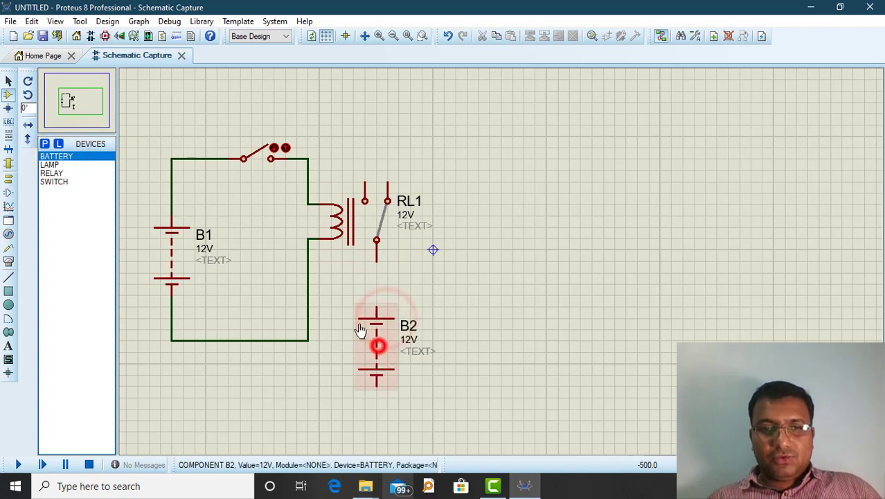
click(54, 173)
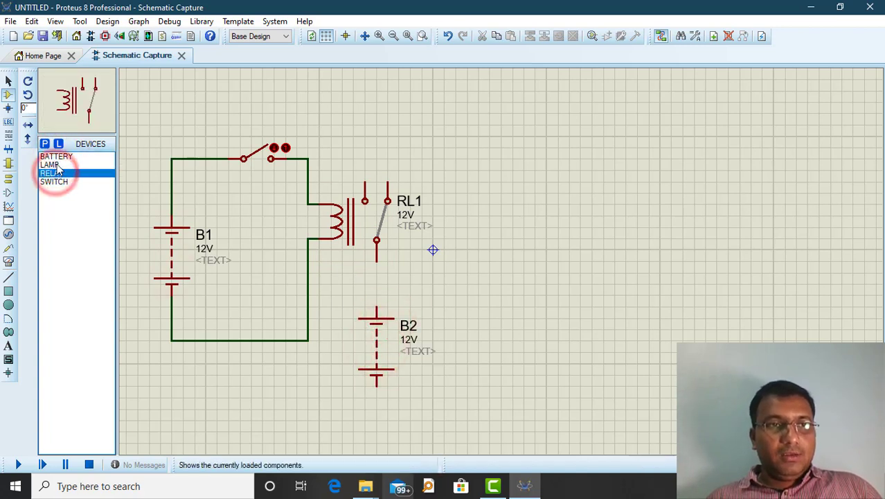
click(51, 165)
click(581, 247)
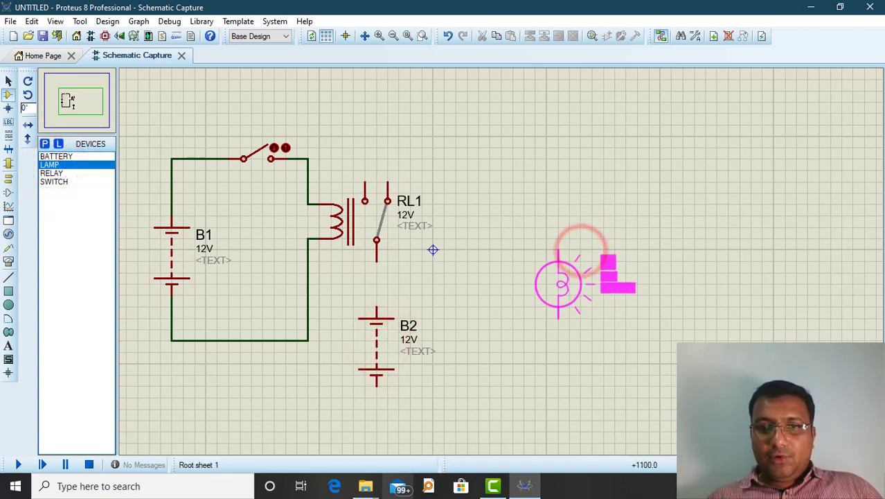
click(547, 262)
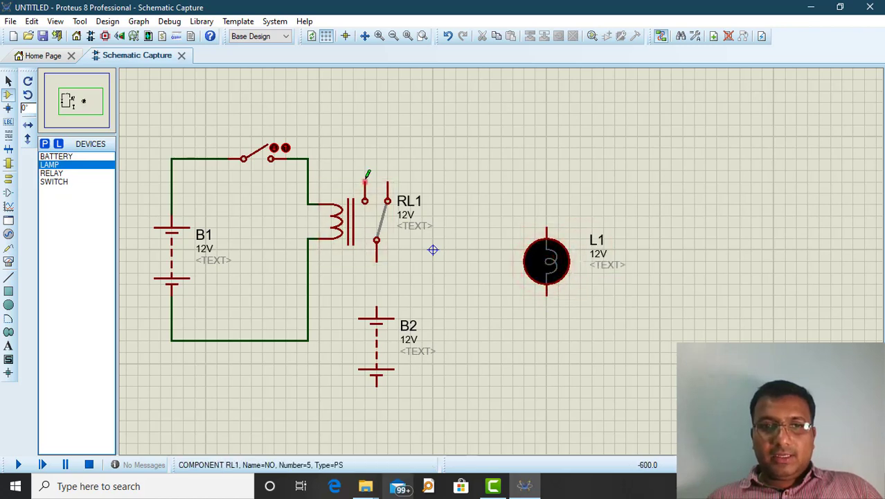
Wire the relay's normally open contact to the lamp's upper terminal and the lamp's lower terminal to the second battery's lower terminal
click(366, 180)
click(365, 126)
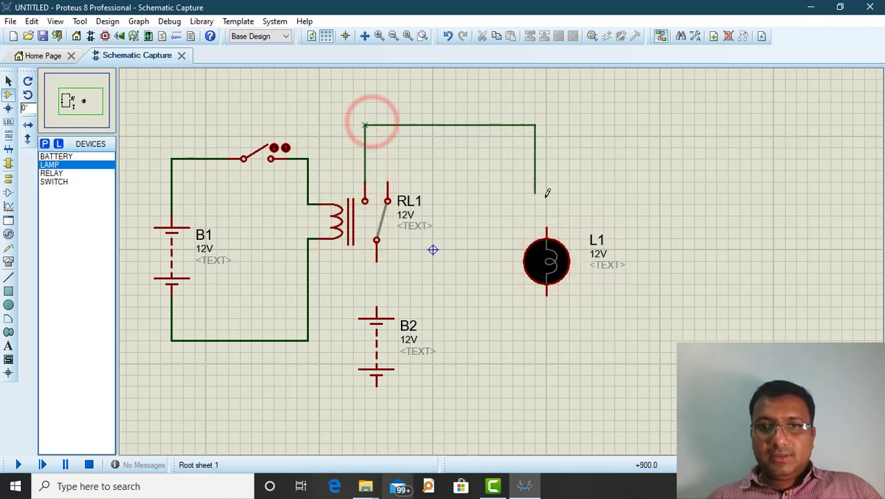
click(547, 220)
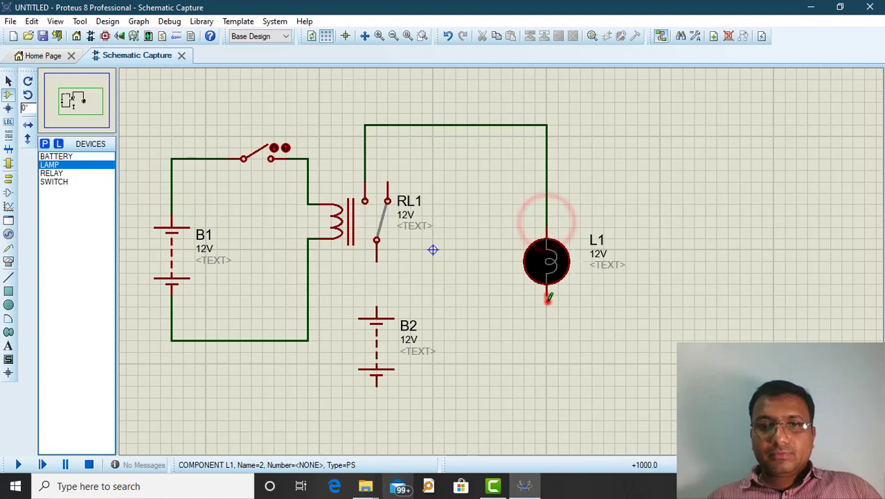
click(548, 298)
click(505, 441)
click(376, 386)
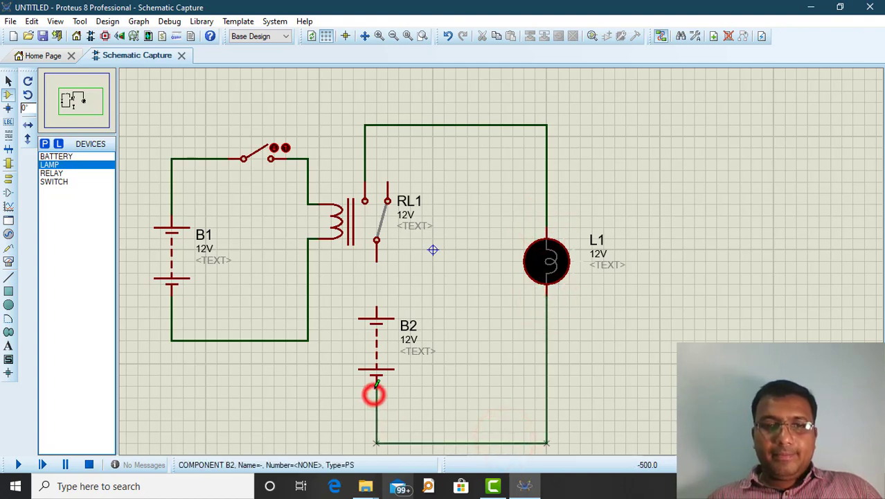
Wire the second battery's upper terminal to the relay's common contact
click(376, 307)
click(377, 262)
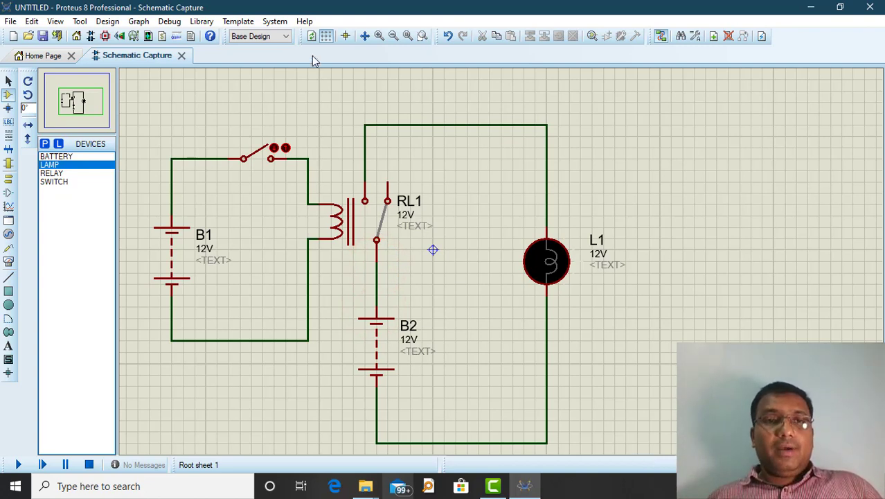
Enable showing wire voltage by colour and wire current with arrows in the animation options
click(275, 22)
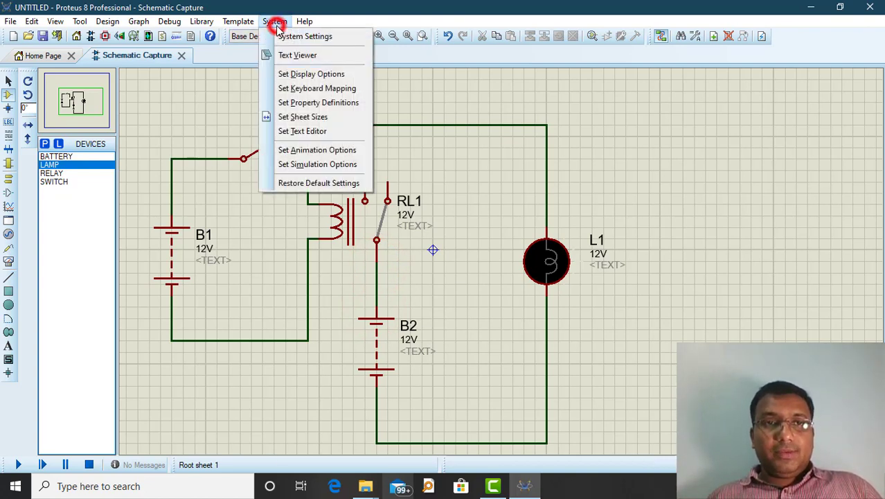
click(318, 151)
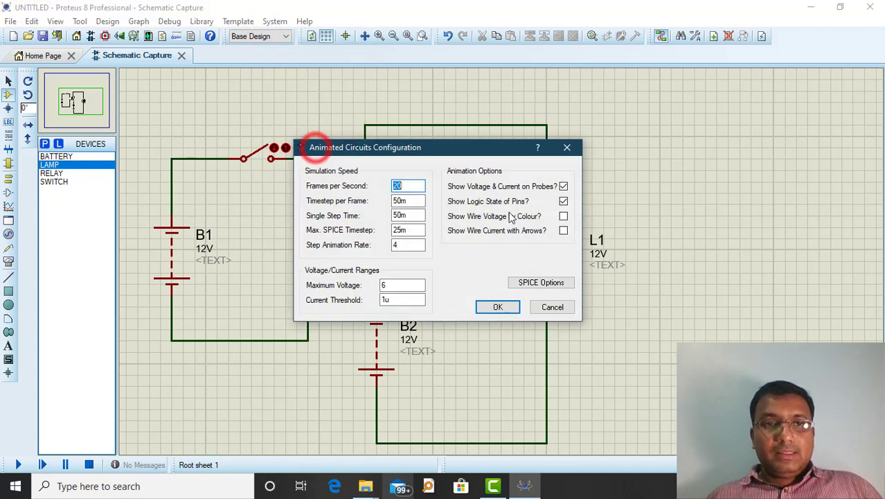
click(564, 217)
click(564, 230)
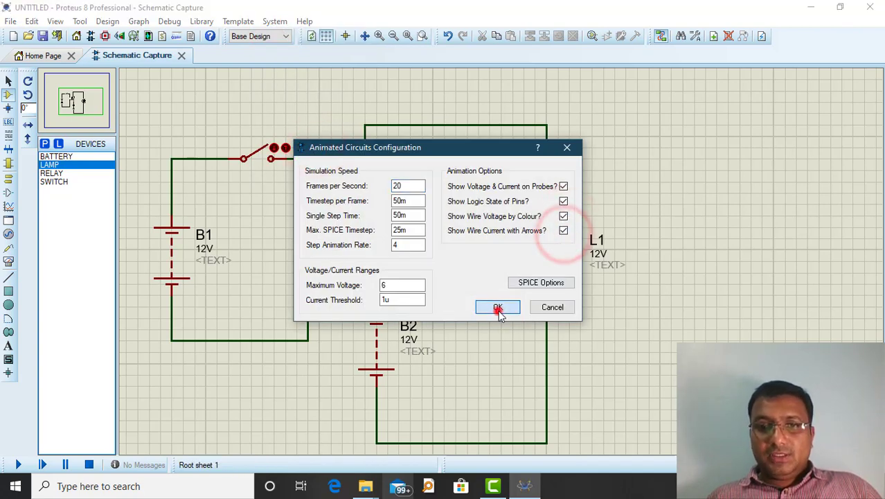
click(499, 307)
Save the project as Cir06 in the Circuits folder on the desktop
click(43, 35)
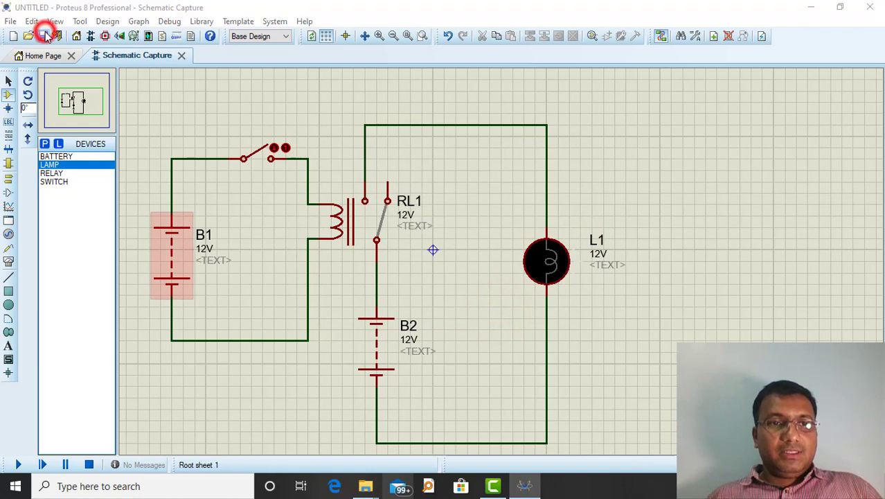
click(234, 190)
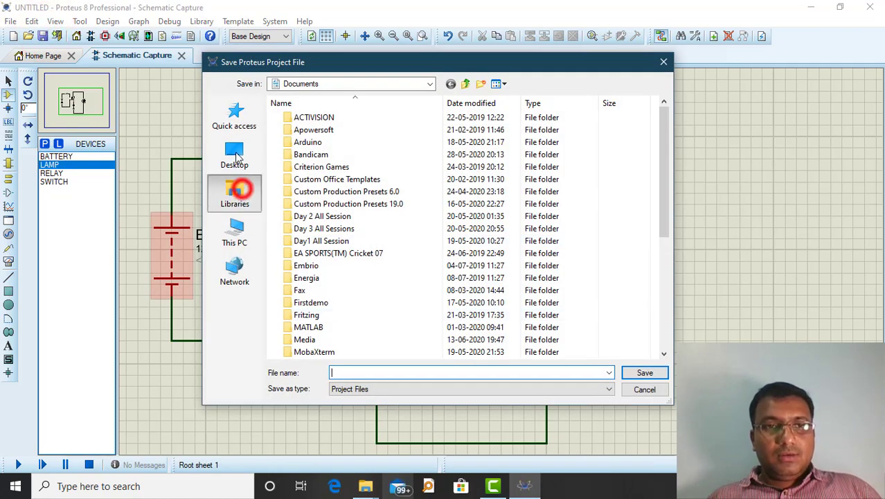
click(236, 154)
double_click(461, 251)
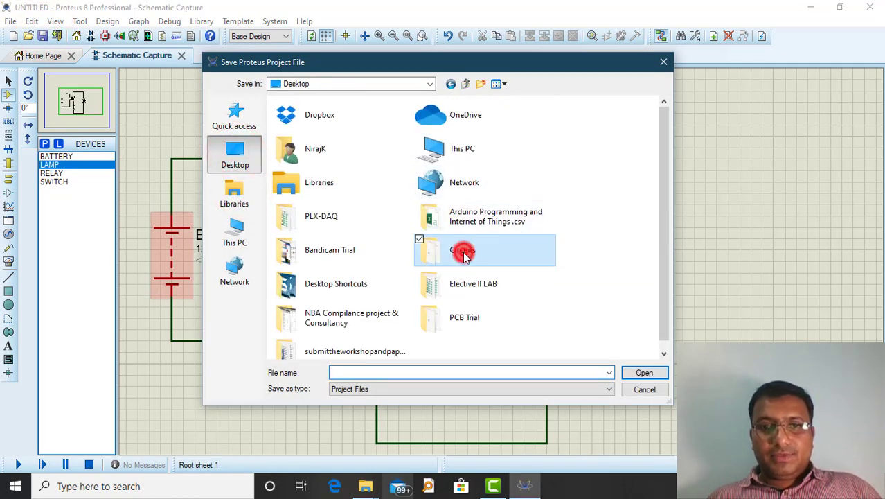
click(359, 373)
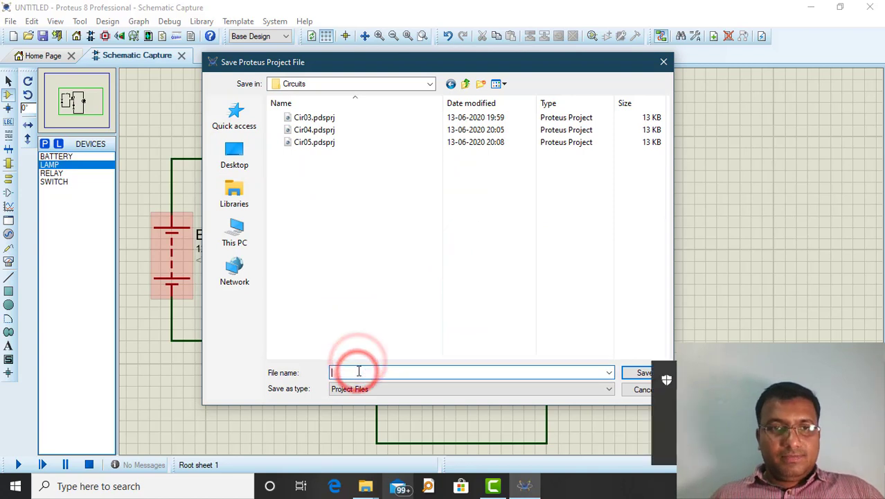
text(cir0)
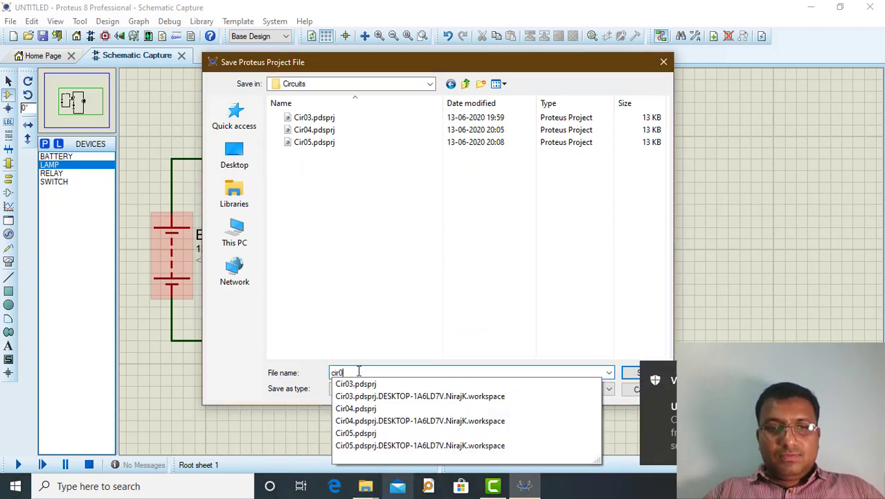
key(BackSpace)
key(BackSpace)
key(BackSpace)
key(BackSpace)
text(Ci)
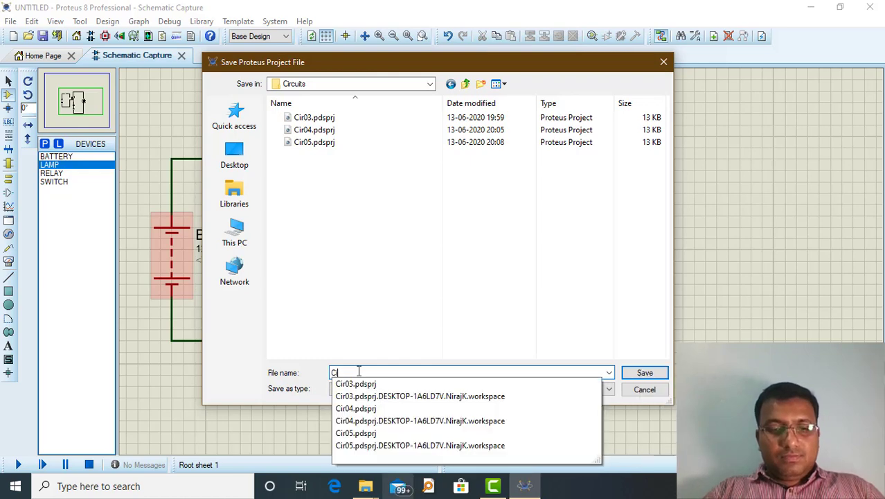
text(r0)
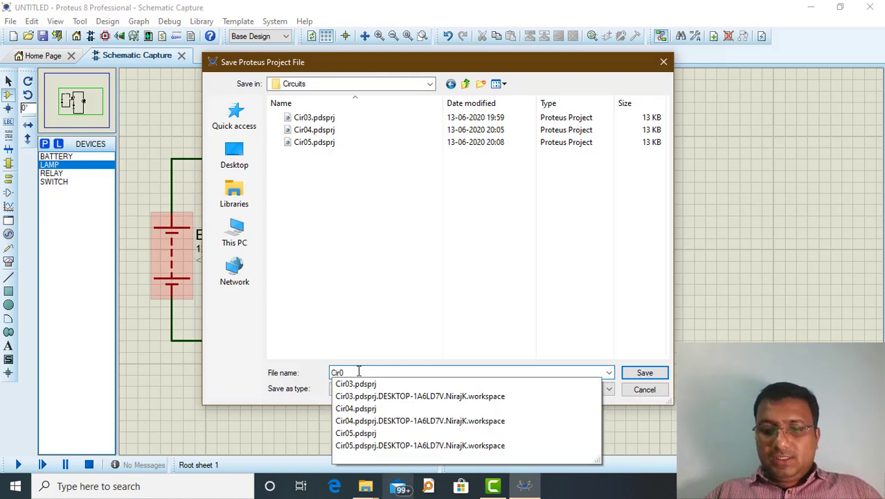
text(6)
key(Return)
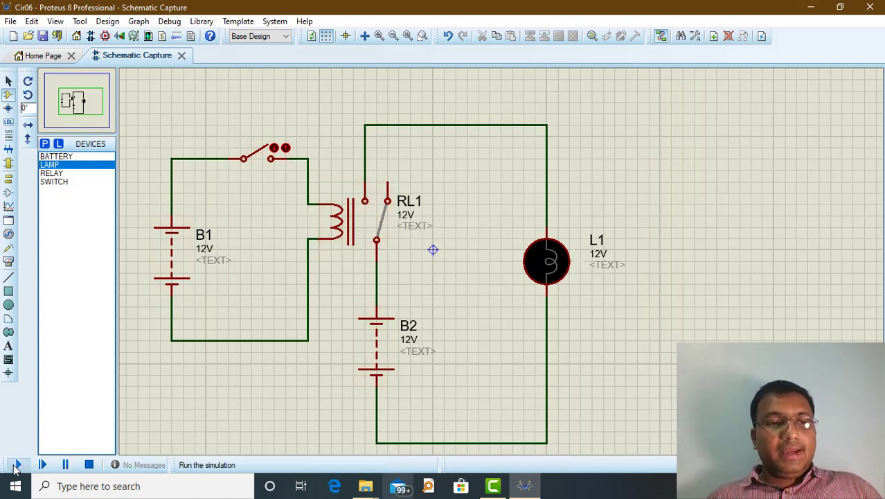
Run the simulation and close and open the switch repeatedly to test how the relay controls the lamp
click(15, 465)
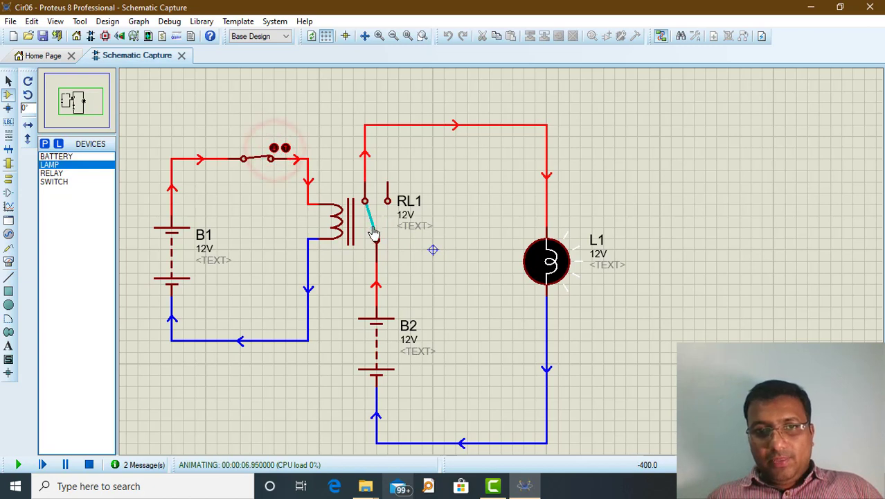
click(284, 150)
click(281, 150)
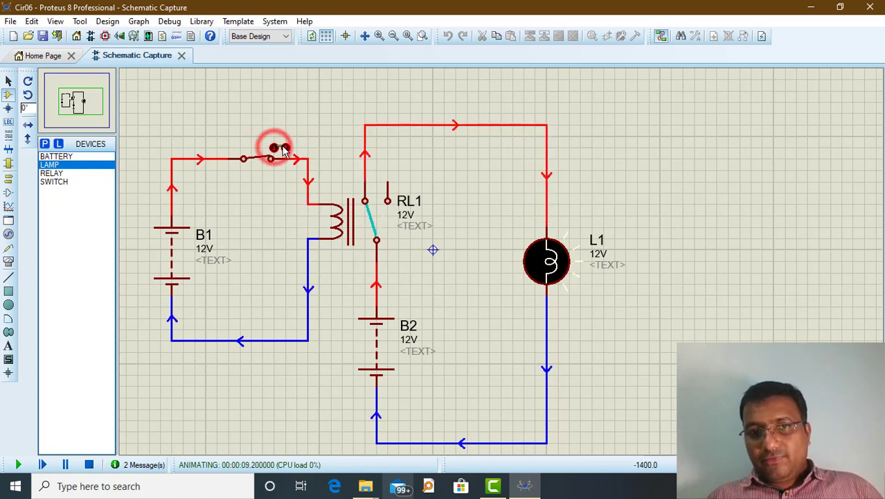
click(286, 148)
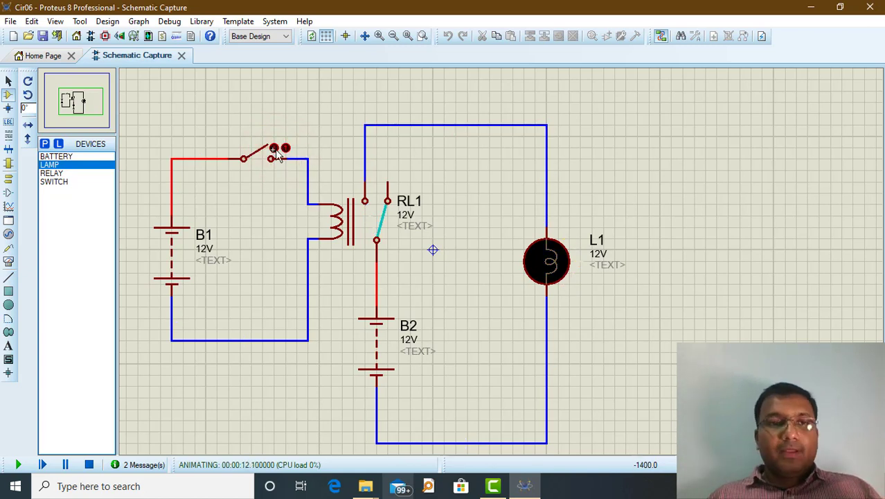
click(276, 151)
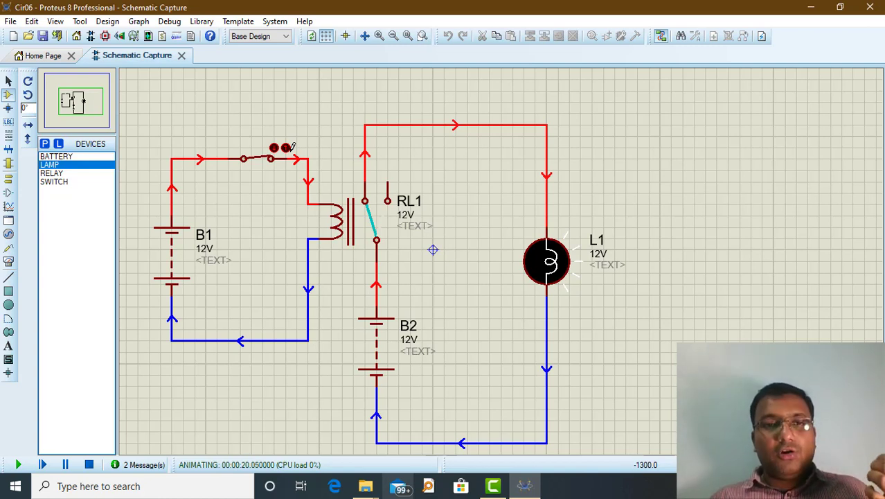
click(289, 148)
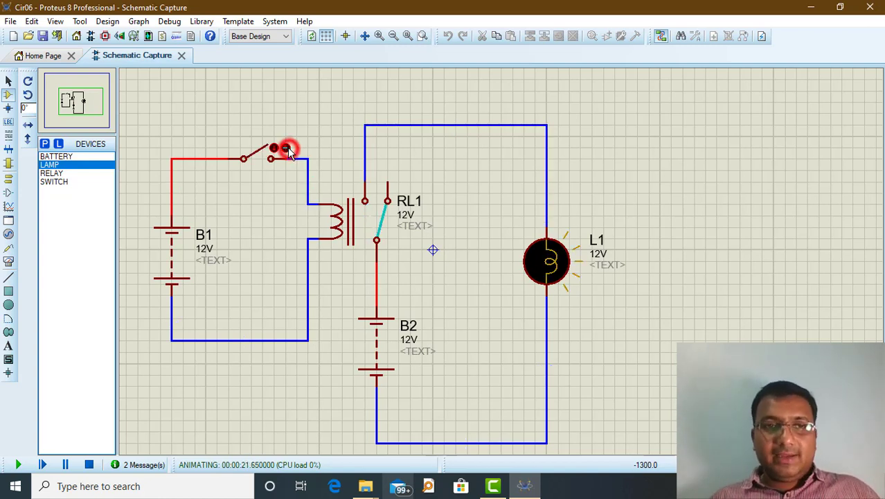
click(278, 148)
click(280, 149)
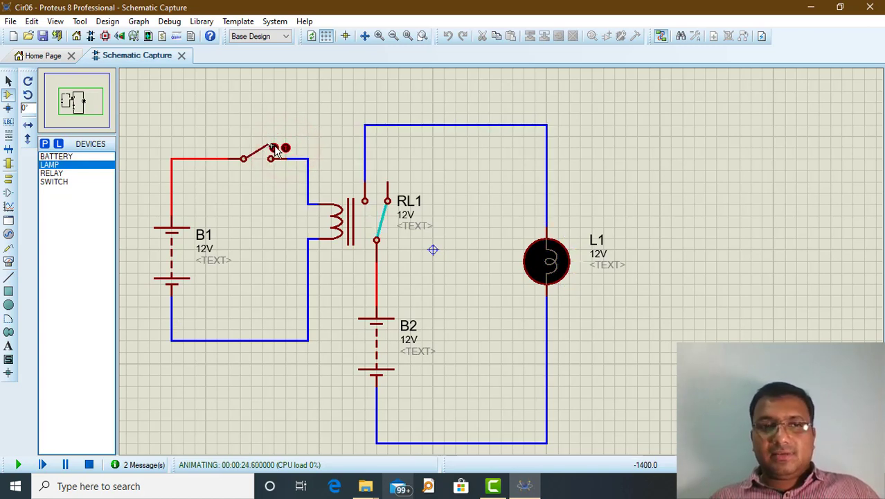
click(278, 149)
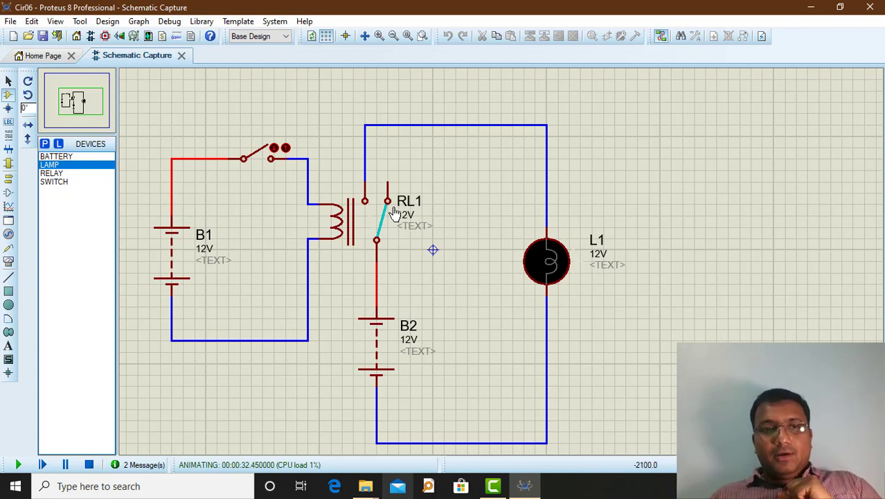
Stop the simulation and save the relay circuit project
click(88, 463)
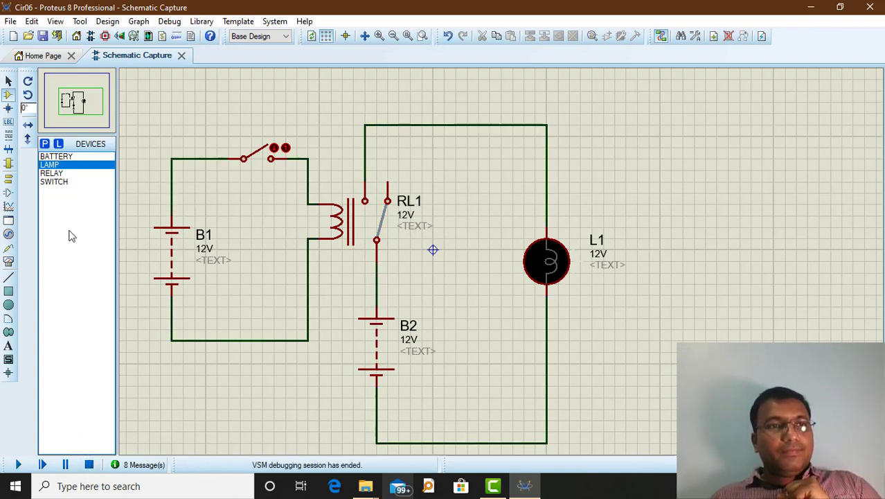
click(43, 36)
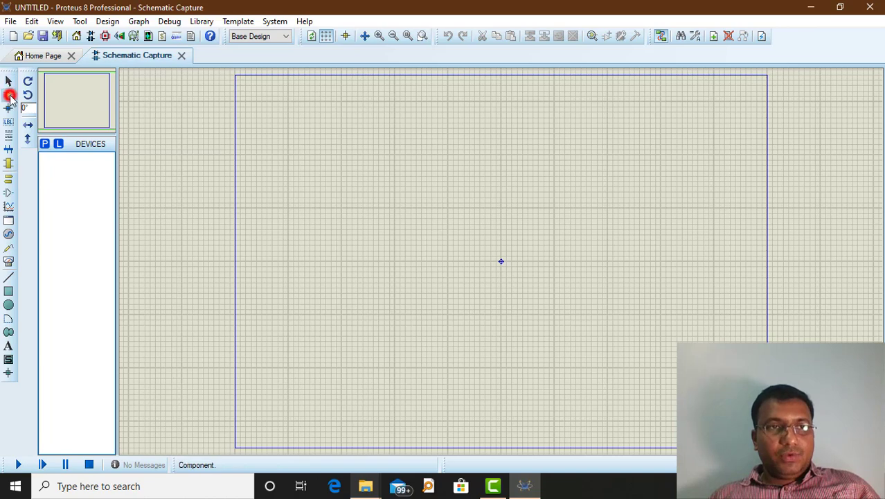
Search the component library for npn and add the generic NPN bipolar transistor from the DEVICE library to the new project's device list
click(45, 143)
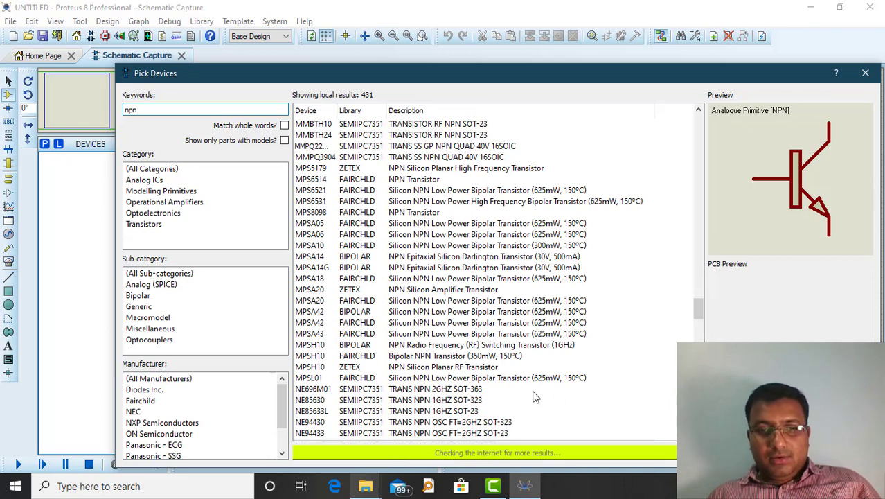
scroll(535, 363, down, 2)
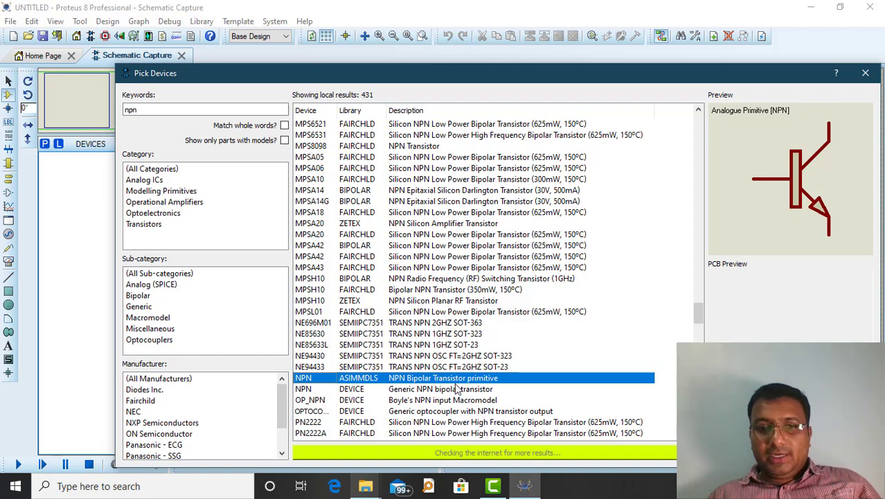
click(447, 389)
click(453, 380)
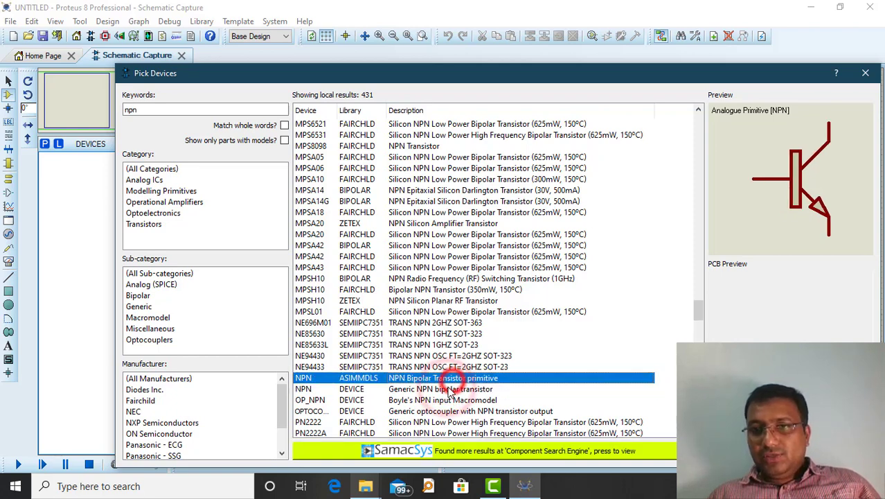
click(448, 387)
click(453, 379)
click(451, 385)
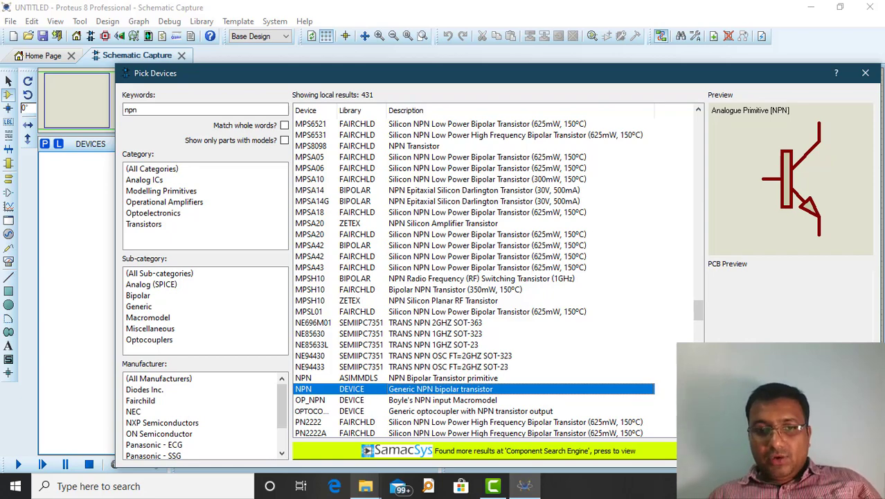
key(Return)
Search the library for battery and add the BATTERY DC voltage source from the ACTIVE library to the device list
click(45, 145)
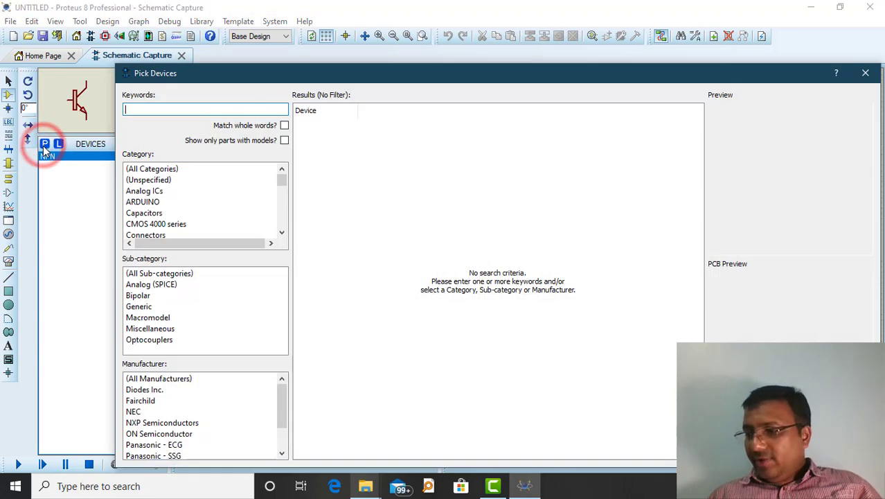
text(battery)
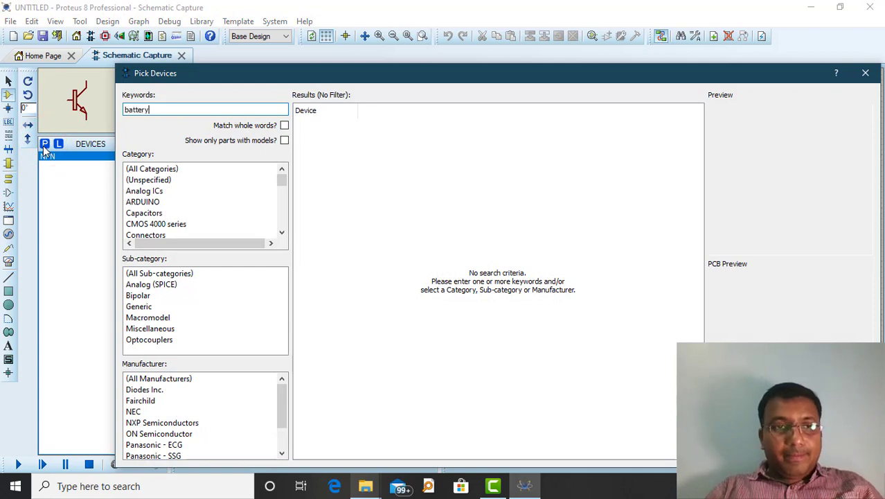
click(371, 135)
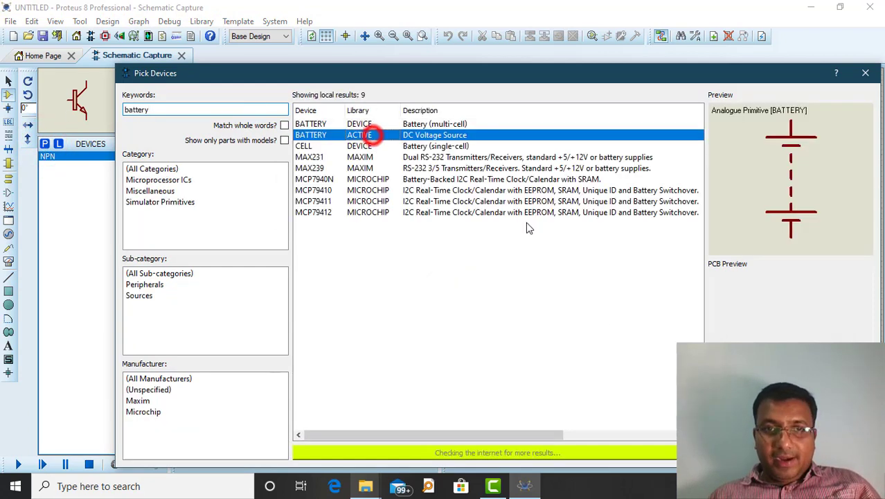
click(797, 454)
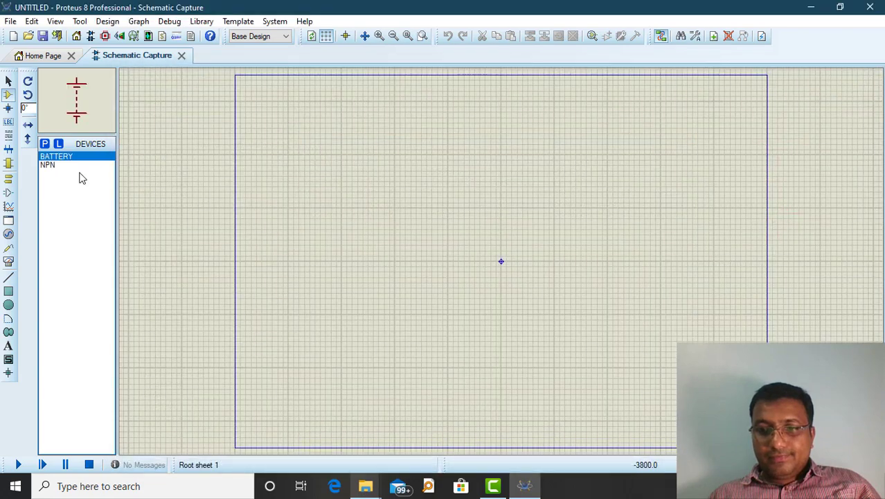
Search the library for res and add the generic resistor RES from the DEVICE library to the device list
click(45, 144)
text(res)
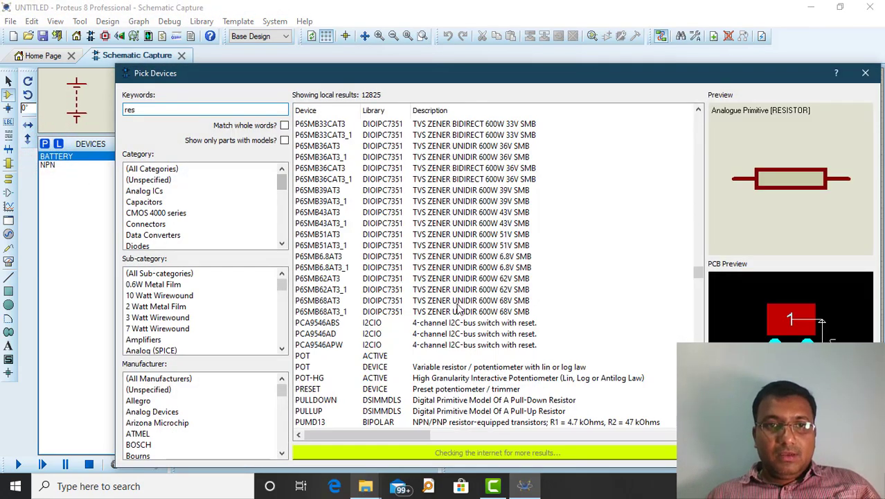
scroll(423, 360, down, 3)
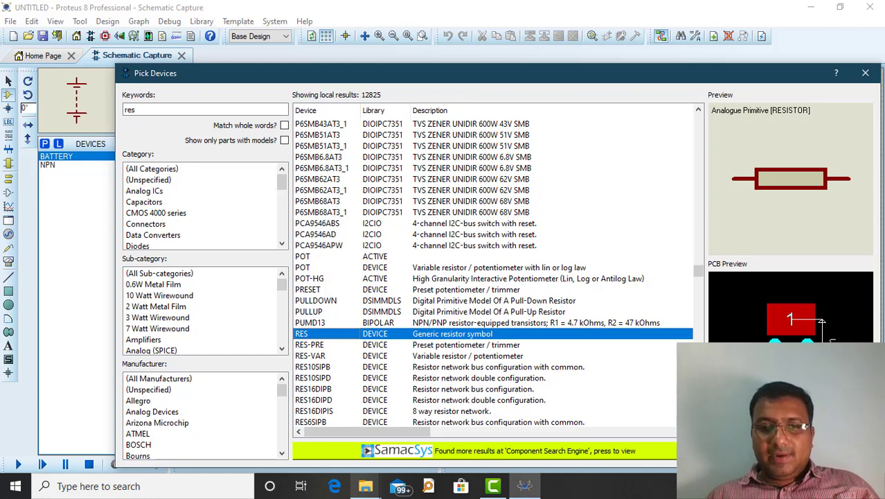
key(Return)
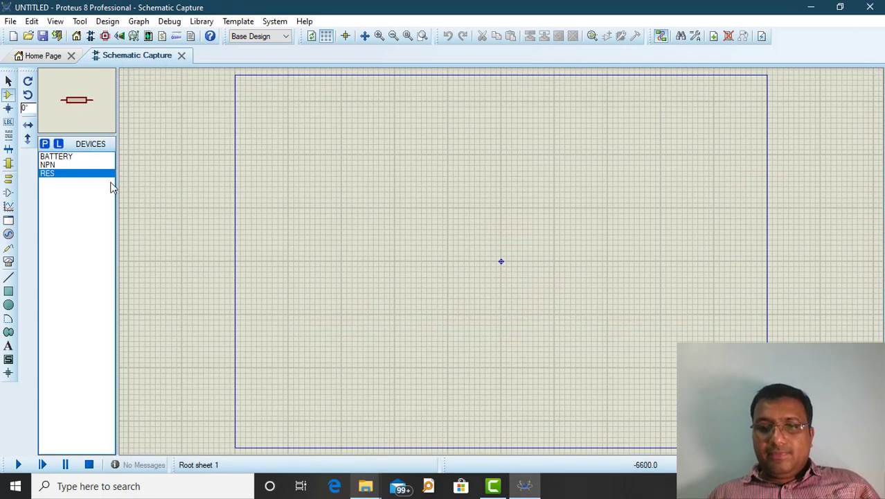
Search the library for lamp and add the animated light bulb LAMP from the ACTIVE library to the device list
click(44, 143)
text(lamp)
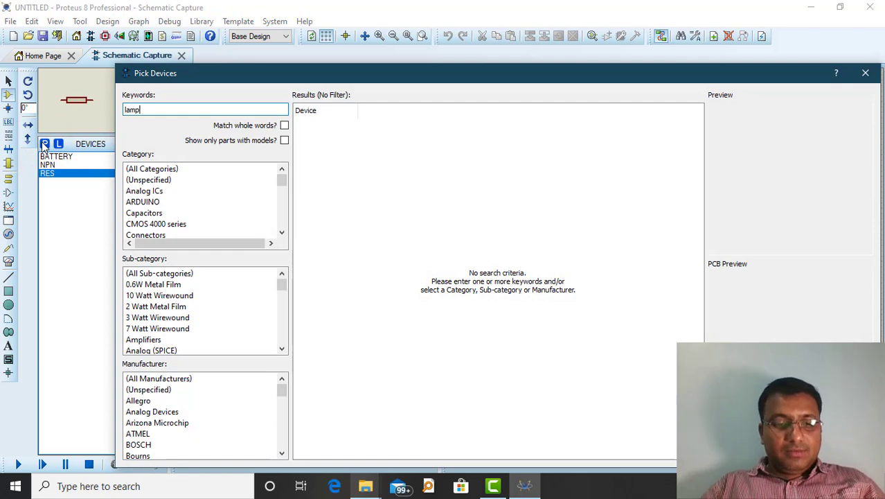
click(384, 234)
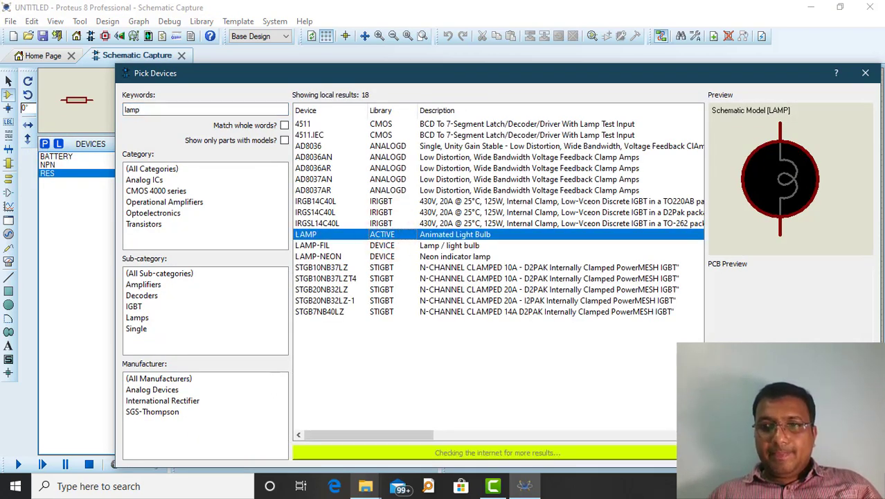
key(Return)
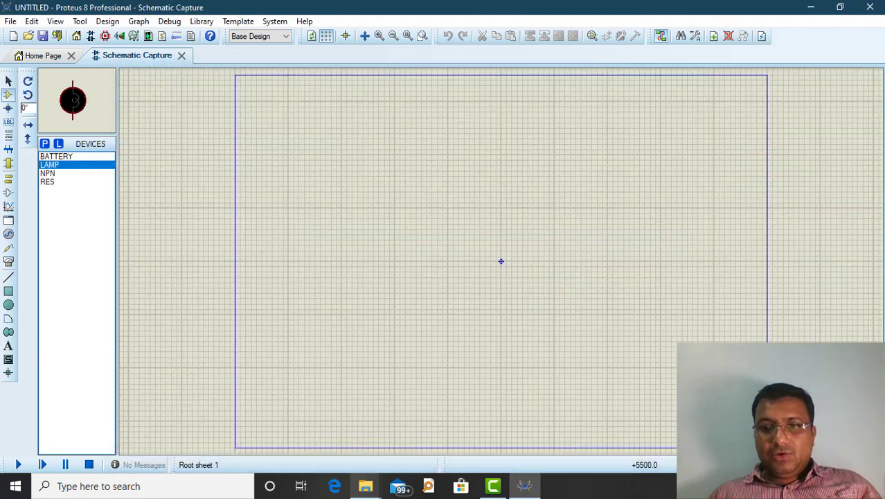
Search the component library for spdt and add the latched SW-SPDT switch from the ACTIVE library to the device list
click(59, 156)
click(288, 223)
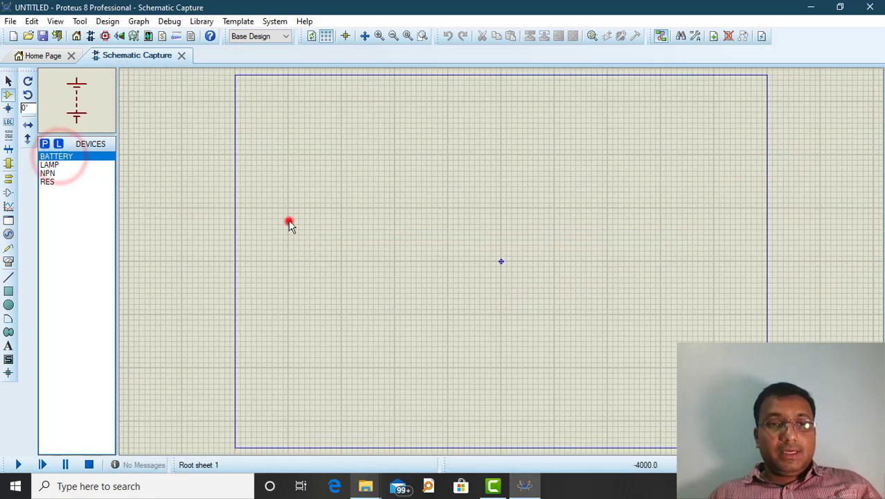
click(45, 144)
text(spdt)
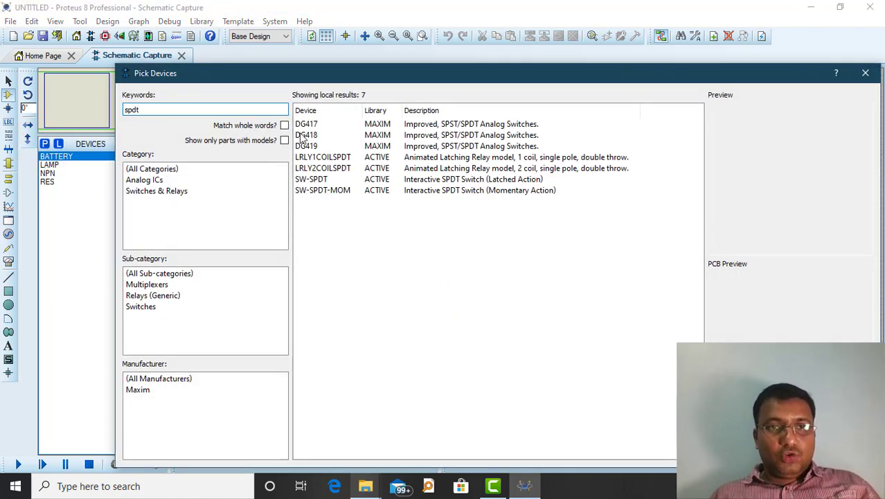
click(325, 180)
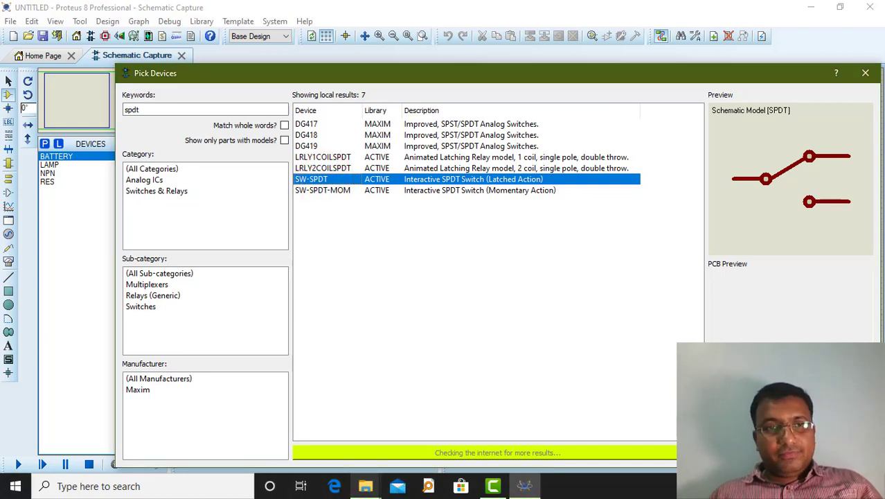
click(783, 452)
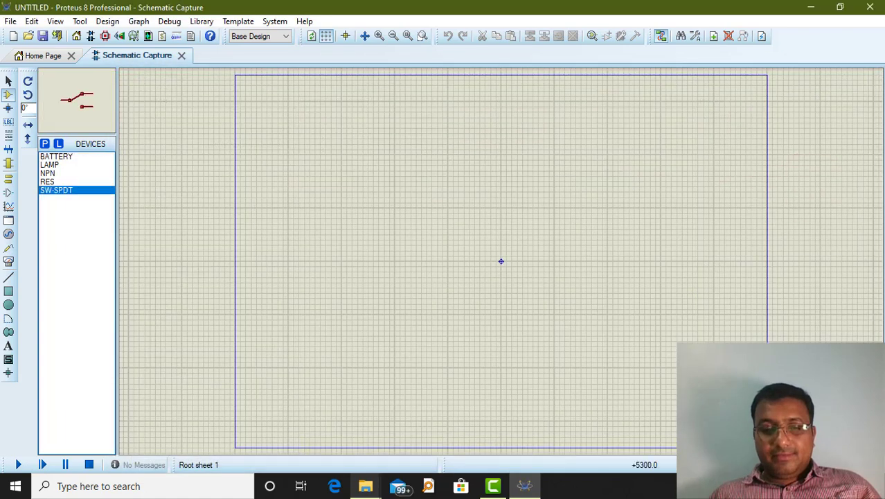
Place a BATTERY on the left side of the empty schematic sheet
click(72, 157)
click(286, 210)
click(288, 235)
scroll(500, 257, up, 2)
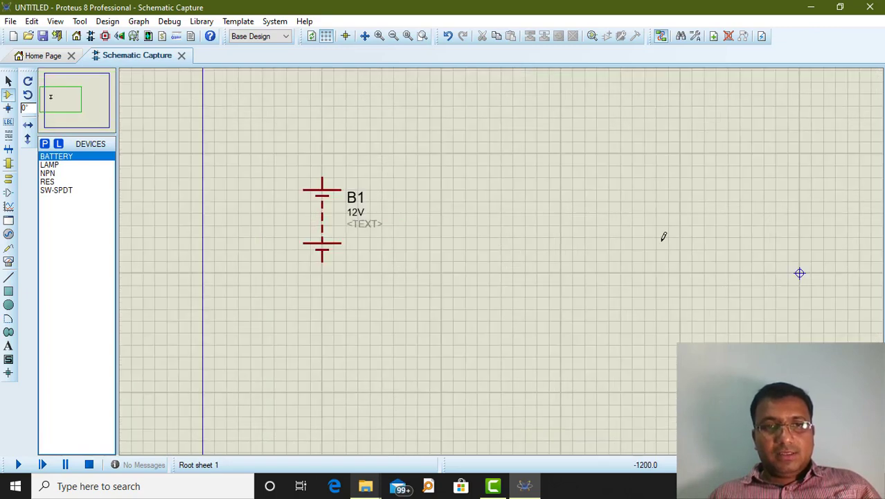
scroll(663, 232, up, 1)
scroll(532, 248, down, 2)
scroll(472, 247, up, 1)
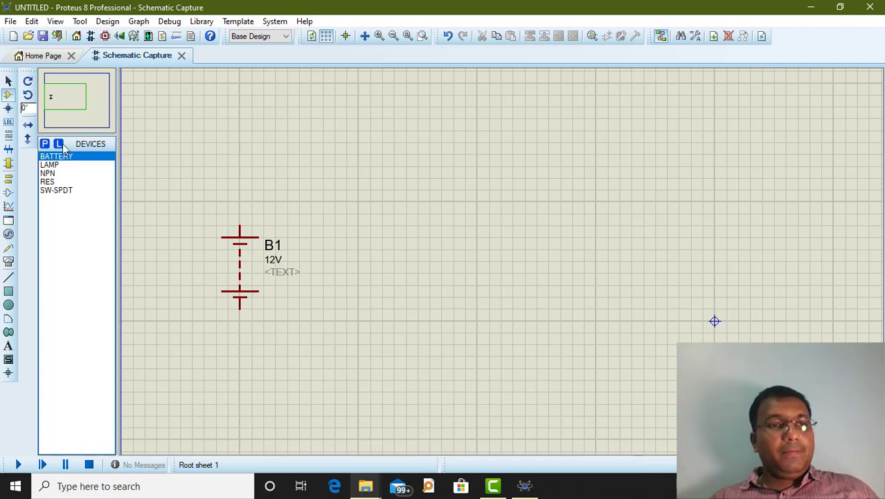
Place an NPN transistor to the right of the battery and a horizontal RES resistor just before its base
click(50, 174)
click(355, 262)
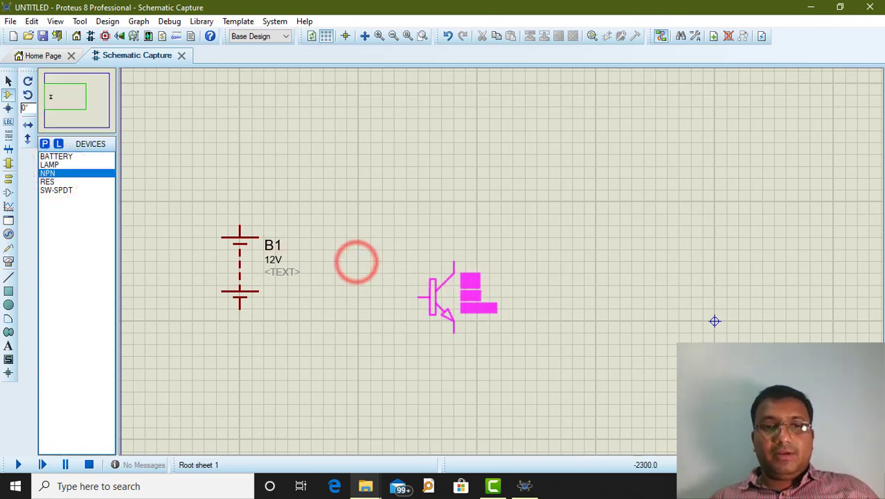
click(478, 295)
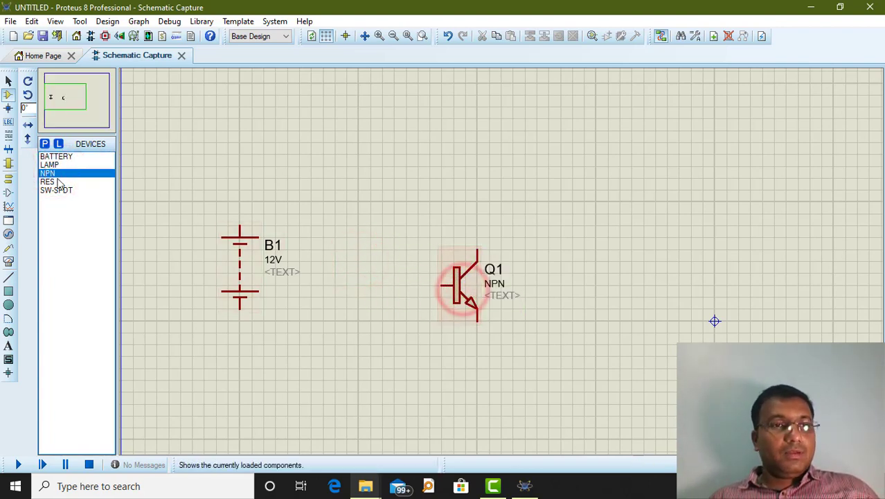
click(47, 182)
click(409, 289)
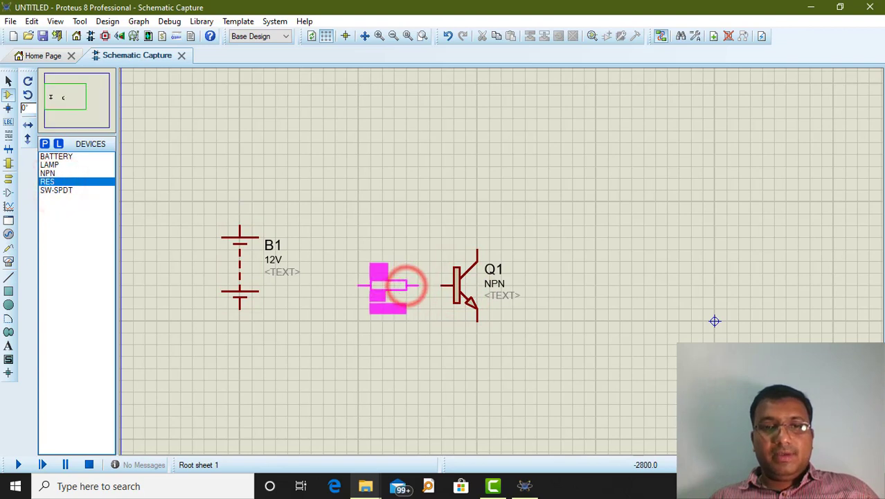
click(386, 284)
Spread the parts out by moving transistor Q1 and resistor R1 further right and battery B1 further left
click(461, 286)
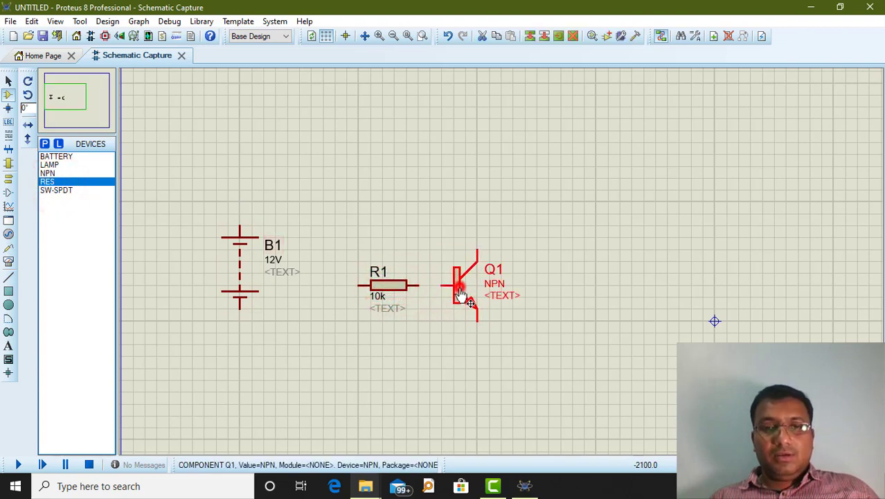
drag(461, 286, 510, 286)
click(393, 286)
drag(393, 286, 424, 285)
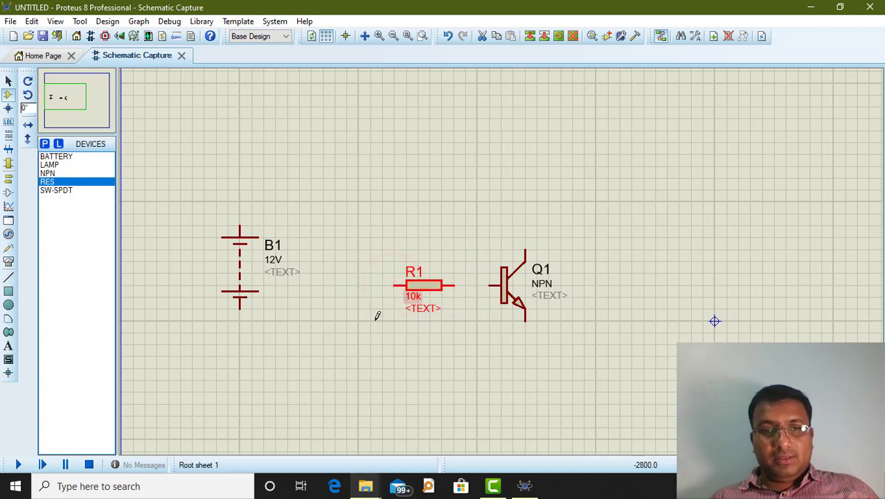
click(351, 207)
click(238, 260)
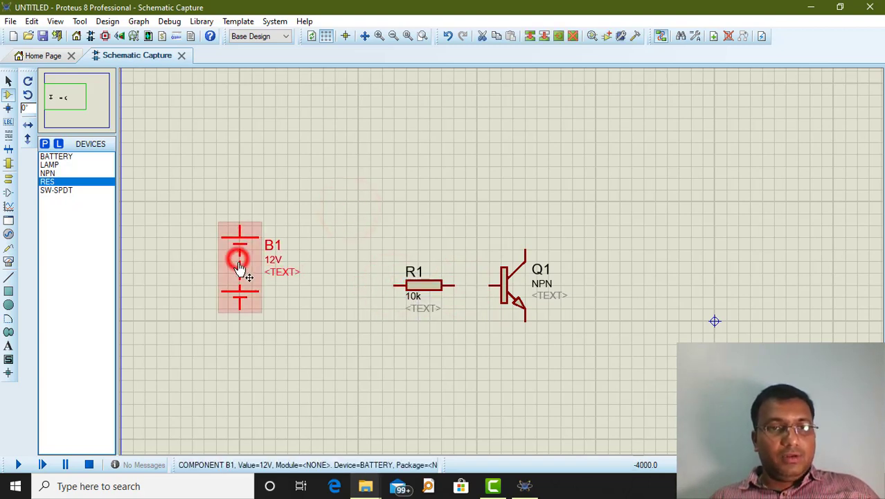
drag(238, 260, 191, 260)
click(330, 214)
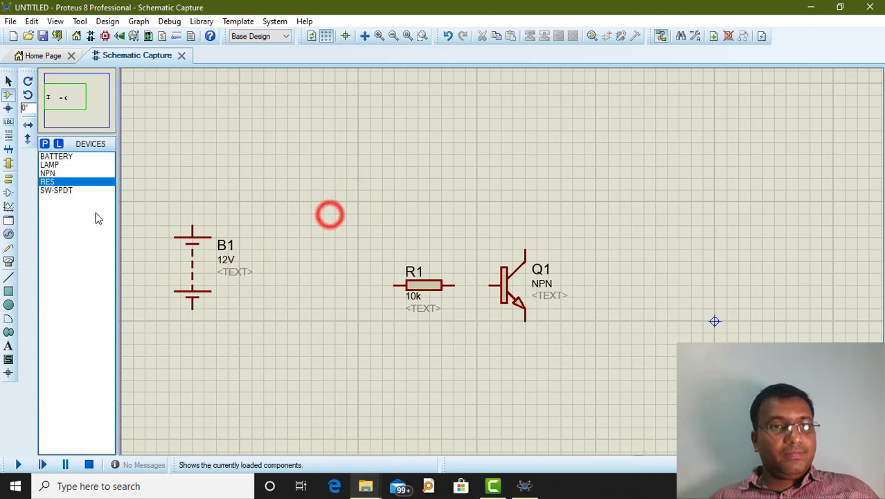
Place a SW-SPDT switch rotated 90° between the battery and resistor R1, with its two throws facing up
click(60, 190)
click(286, 192)
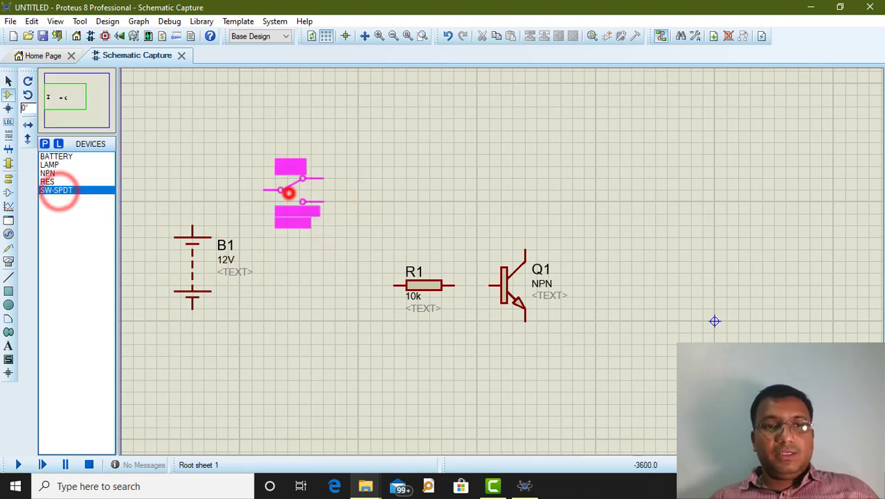
key(KP_Add)
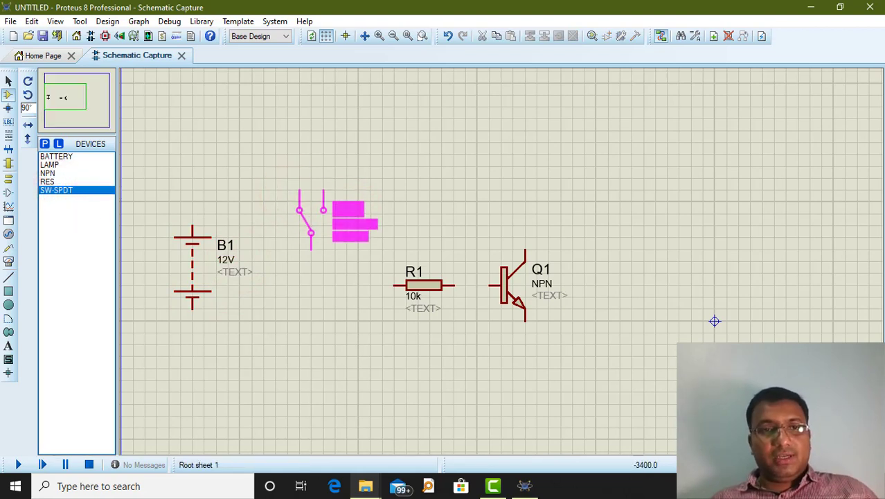
click(317, 226)
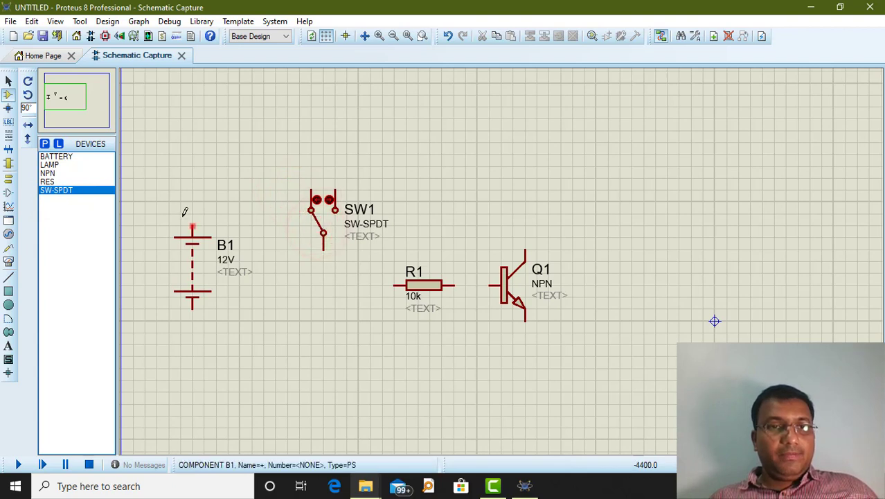
Place a LAMP in vertical orientation (0°) directly above the collector of transistor Q1
click(56, 157)
click(50, 165)
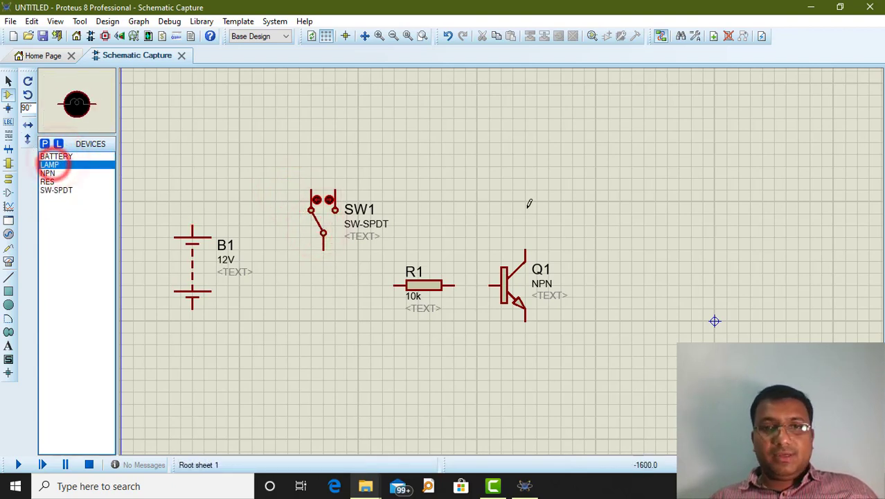
key(KP_Subtract)
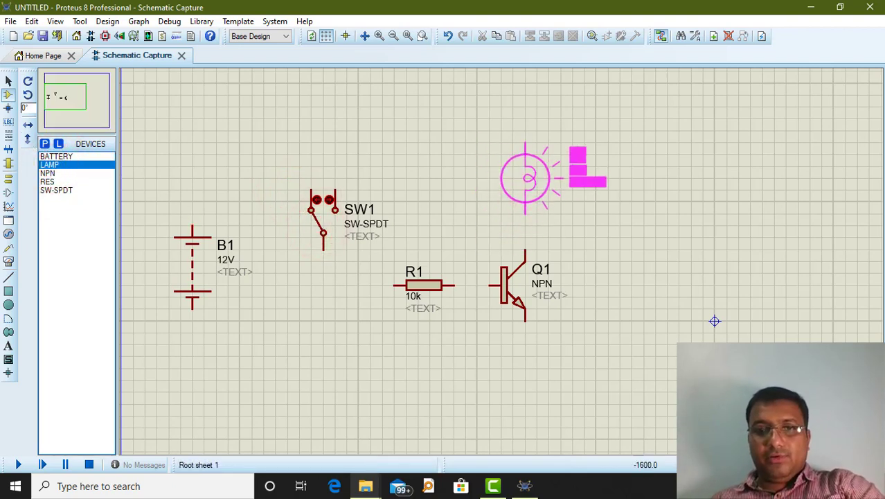
click(525, 178)
Place a second NPN transistor to the right of Q1 at the same height
click(57, 173)
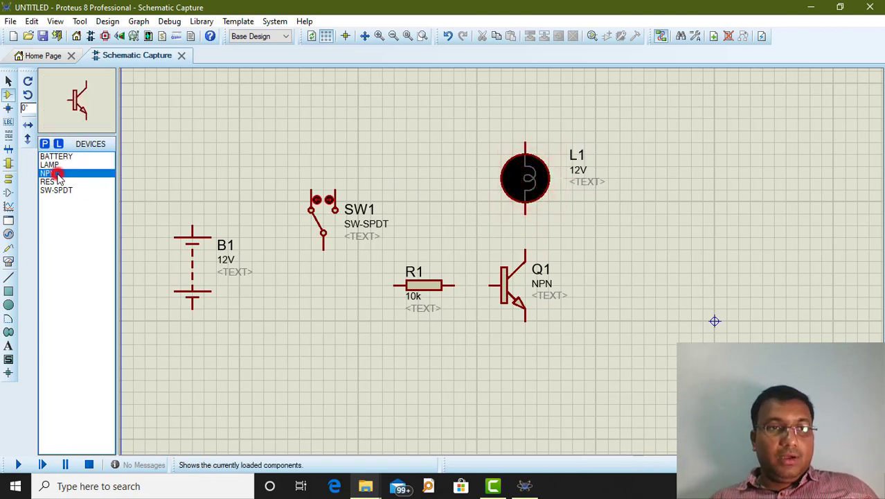
click(655, 273)
click(715, 321)
Place a second resistor rotated 270° between the two transistors and a second lamp above the collector of Q2
click(49, 181)
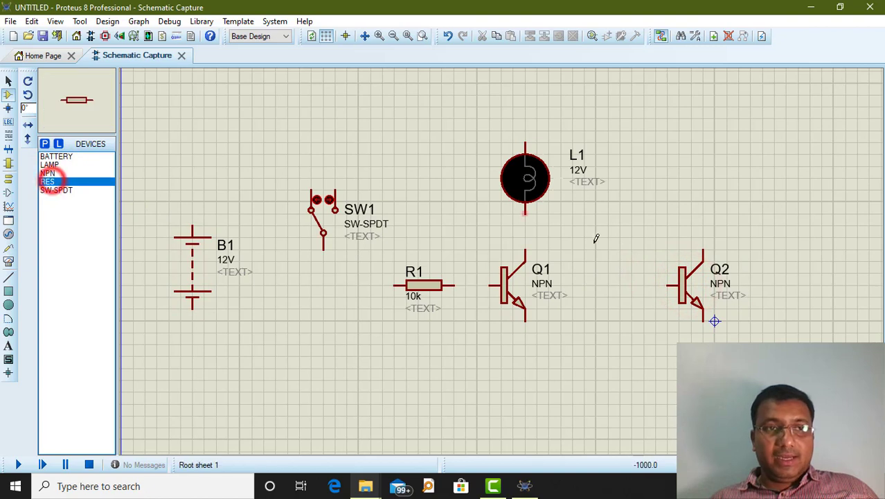
click(632, 237)
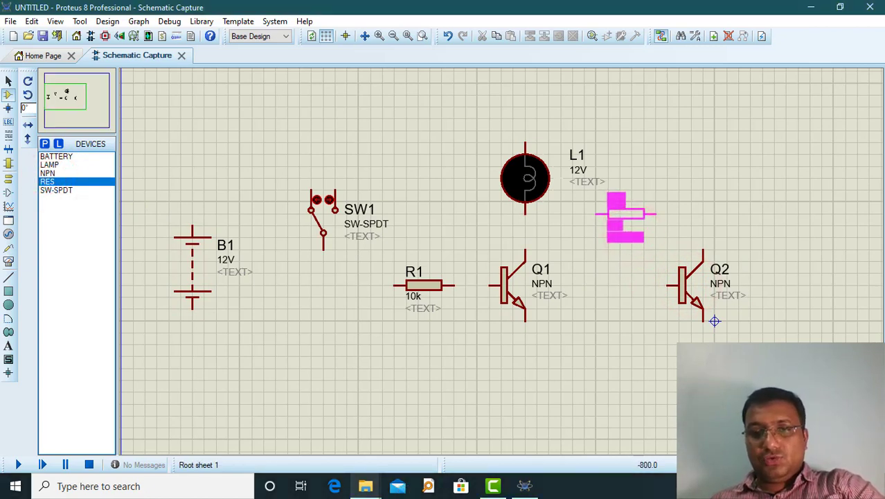
key(KP_Add)
key(KP_Add)
key(KP_Add)
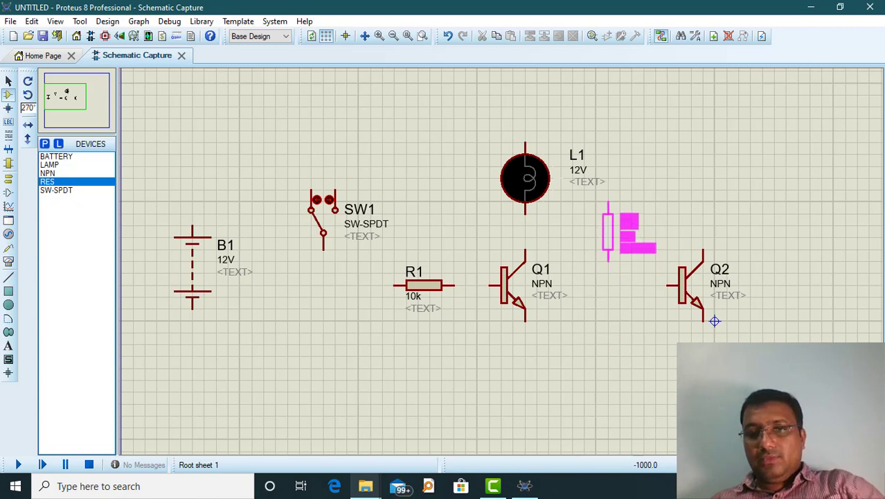
click(606, 231)
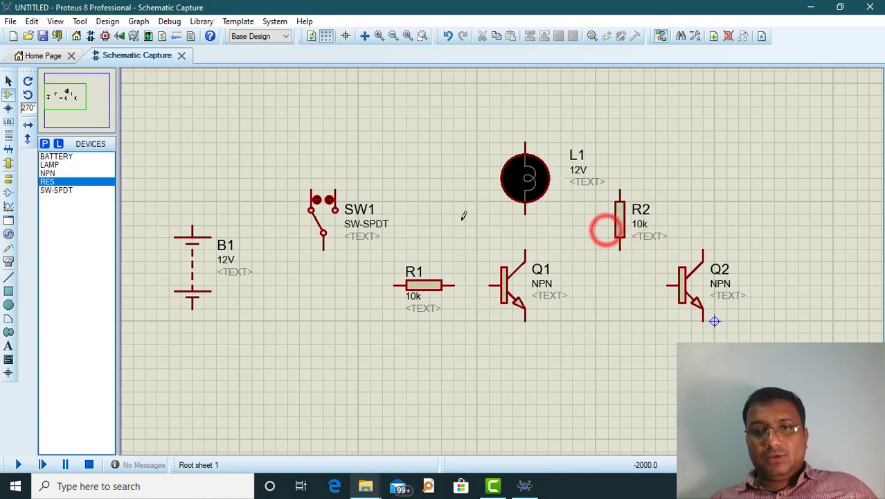
click(51, 165)
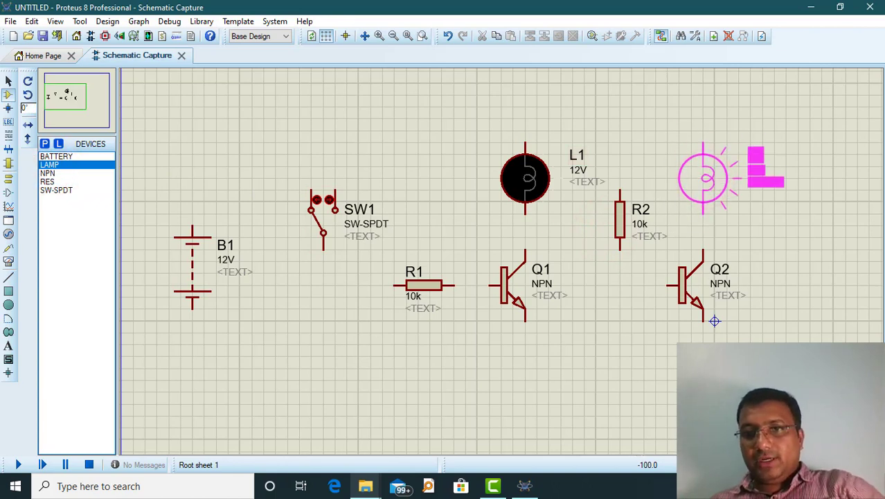
click(703, 178)
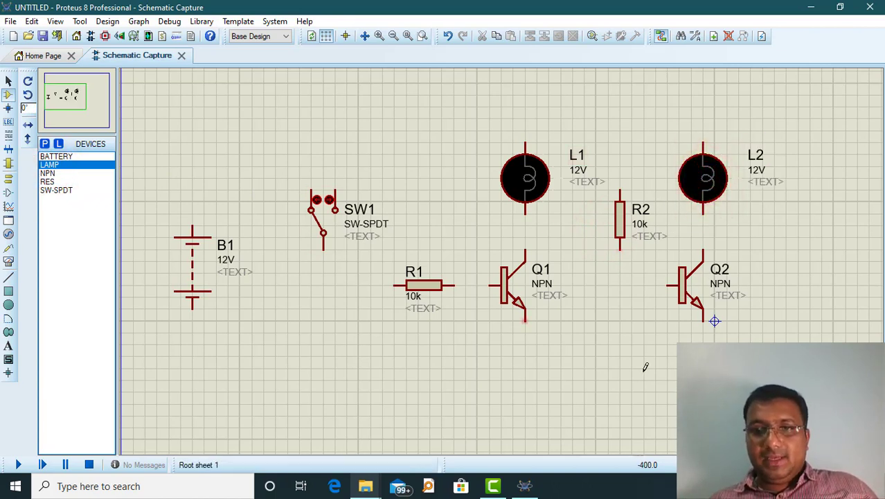
Wire the battery's positive terminal along a top supply rail to the upper terminals of lamps L1 and L2
click(192, 227)
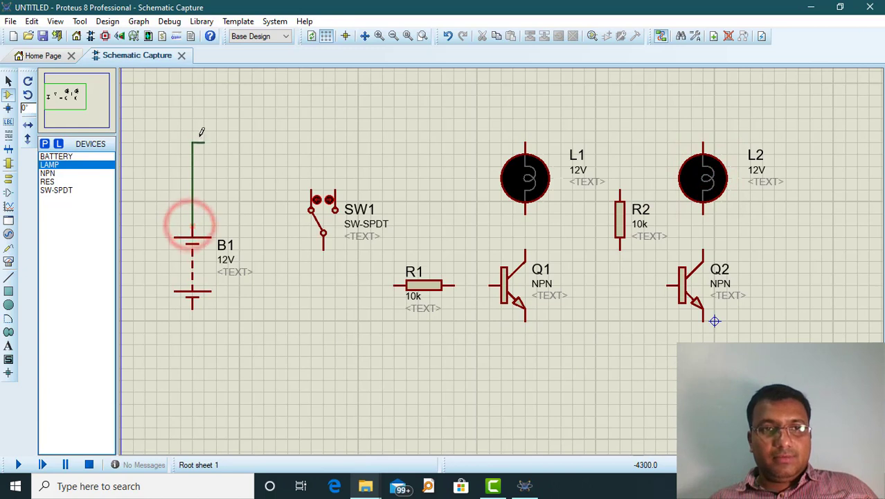
click(195, 129)
click(527, 142)
click(525, 131)
click(703, 142)
Wire the lower terminals of lamps L1 and L2 to the collectors of Q1 and Q2 respectively
click(527, 213)
click(525, 248)
click(703, 213)
click(703, 248)
Wire resistor R2 between the top supply rail and the base of transistor Q2
click(620, 191)
click(620, 131)
click(620, 248)
click(662, 285)
Wire the emitters of Q2 and Q1 to the battery's negative terminal through a common bottom rail
click(703, 320)
click(695, 388)
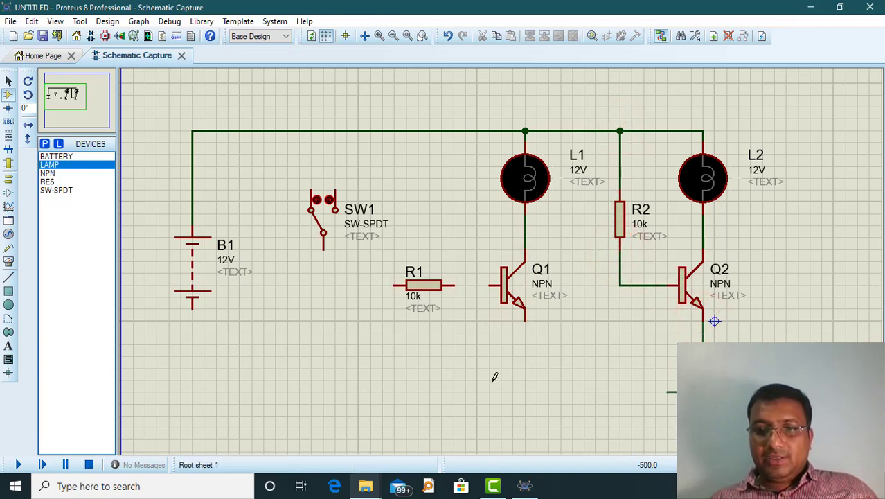
click(192, 388)
click(192, 306)
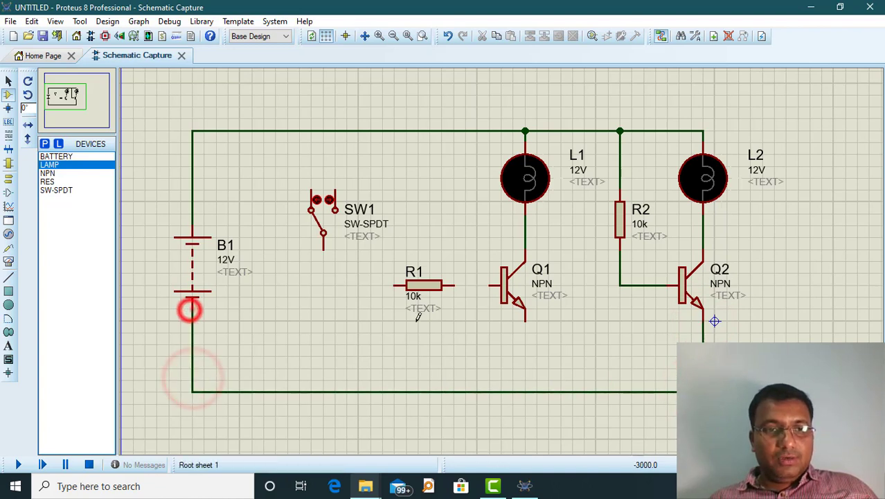
click(526, 316)
click(525, 391)
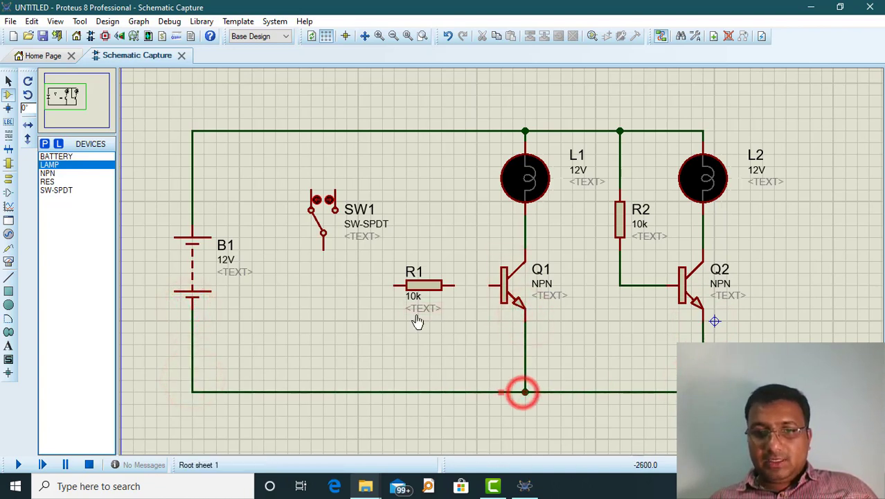
Wire resistor R1 between the base of Q1 and the common terminal of switch SW1
click(454, 284)
click(494, 285)
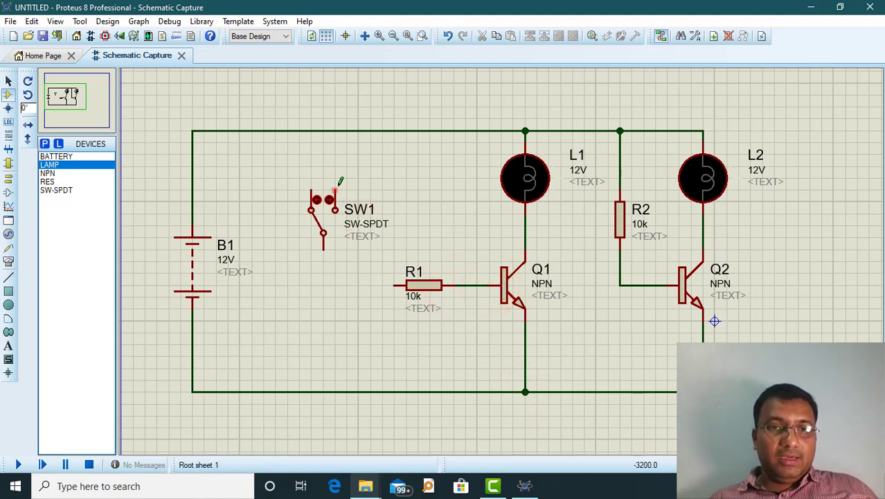
click(323, 249)
click(391, 285)
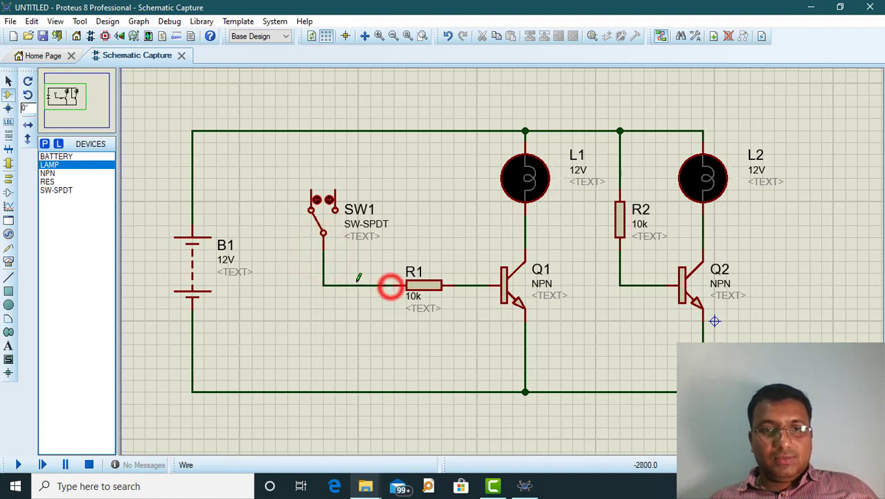
Wire SW1's right throw to the top supply rail and its left throw around to the bottom rail
click(334, 187)
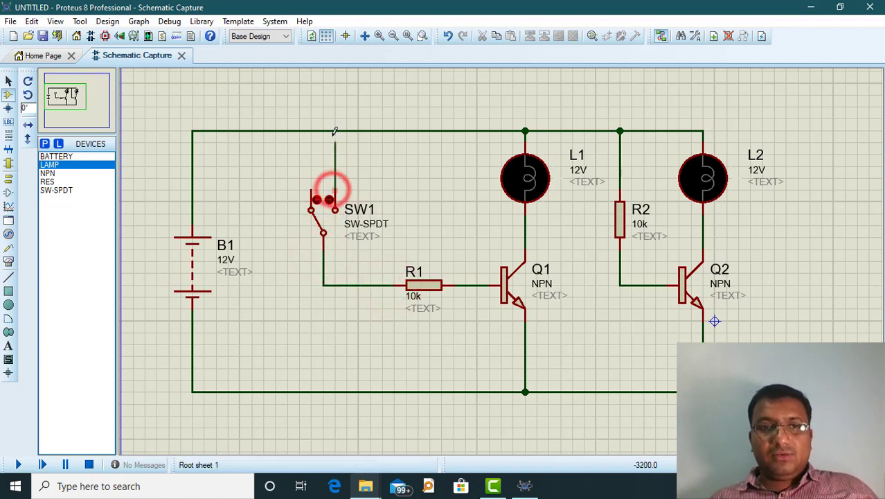
click(335, 131)
click(310, 188)
click(299, 168)
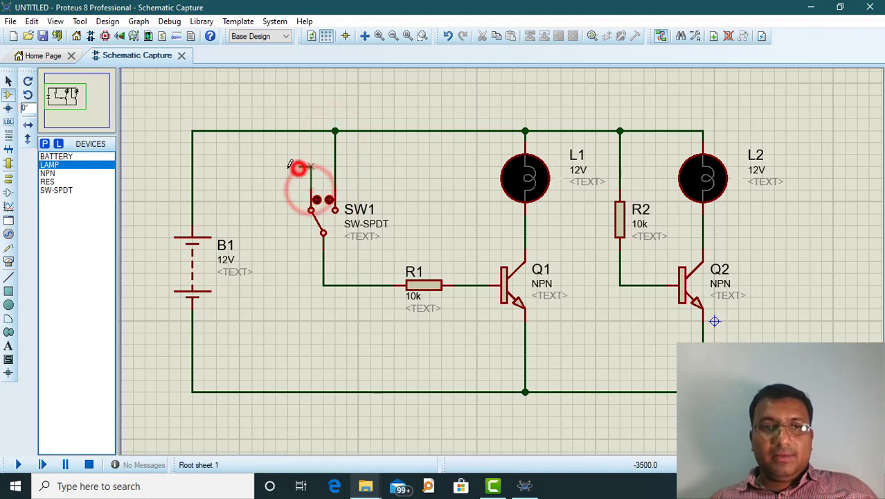
click(275, 392)
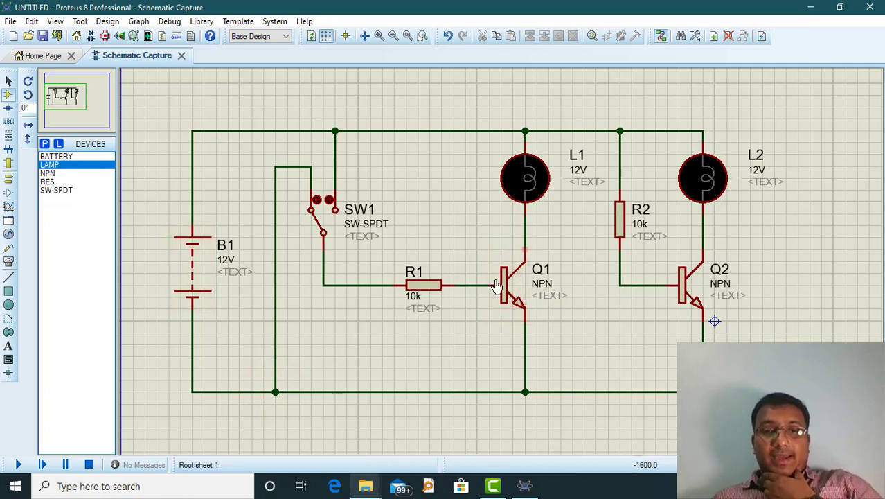
click(704, 303)
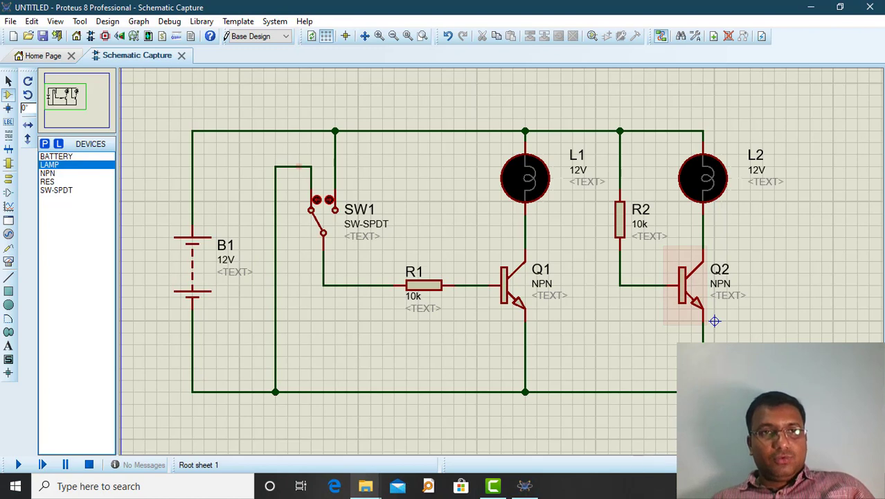
Enable showing wire voltage by colour and wire current with arrows in the circuit animation options
click(274, 21)
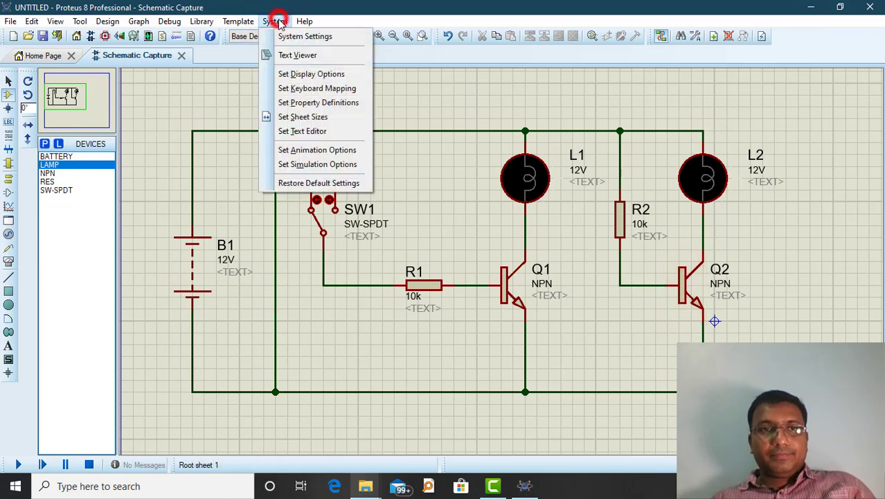
click(304, 151)
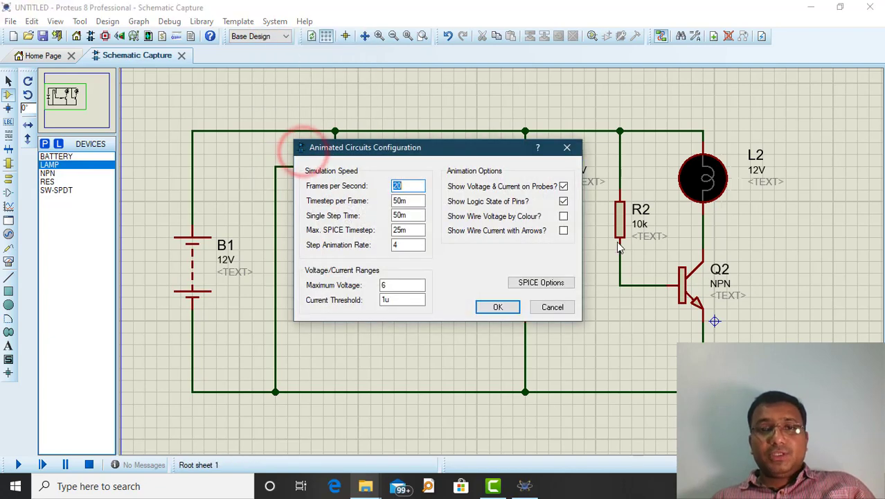
click(565, 216)
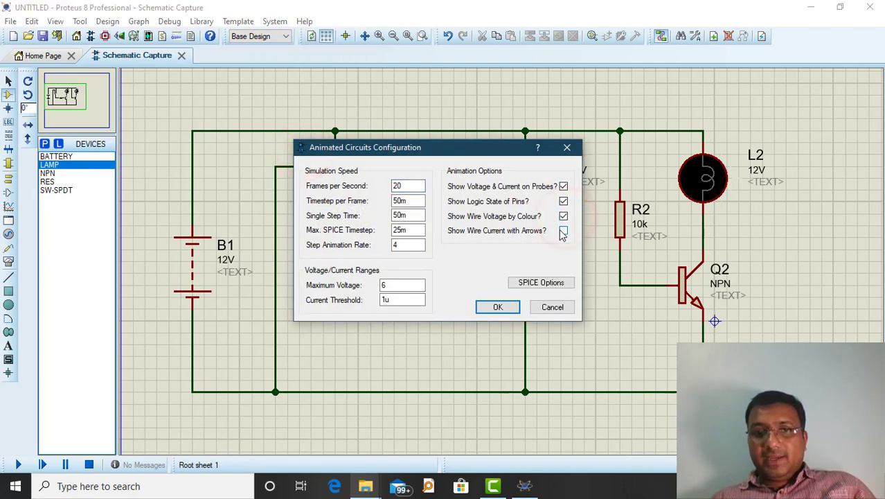
click(495, 307)
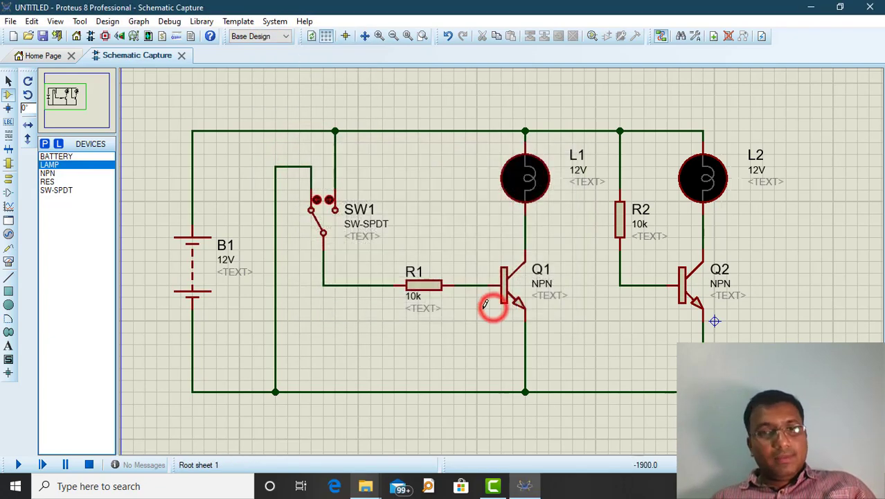
Run the simulation, switch SW1 repeatedly between its two throws to check lamps L1 and L2, and stop the simulation
click(19, 464)
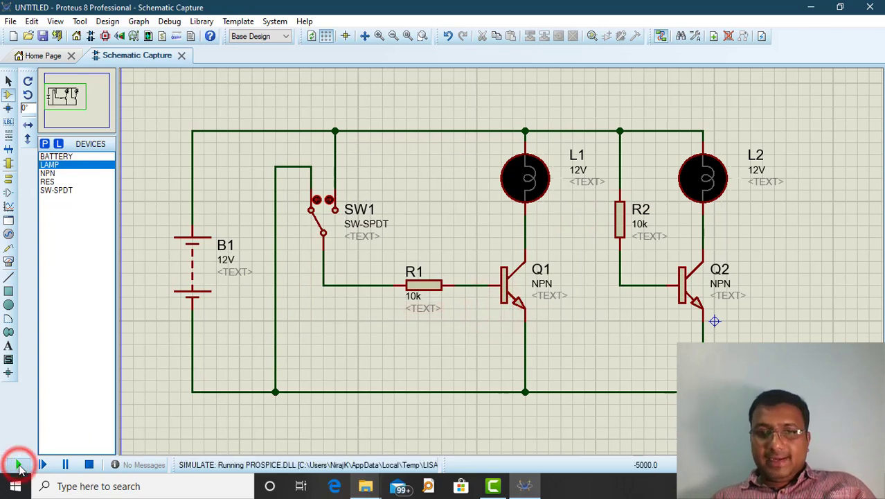
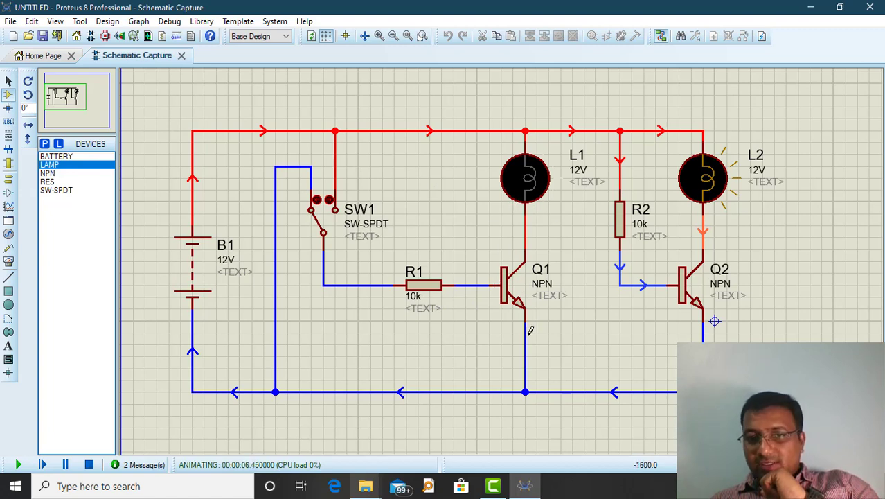
click(329, 203)
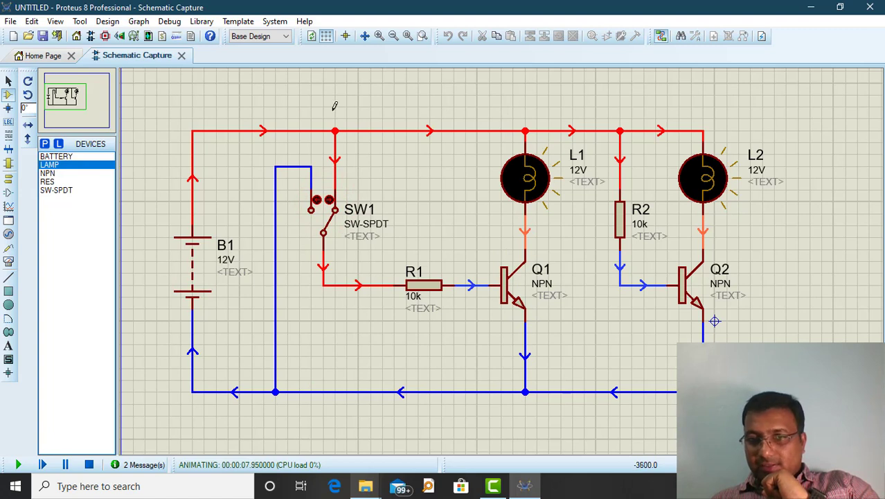
click(315, 200)
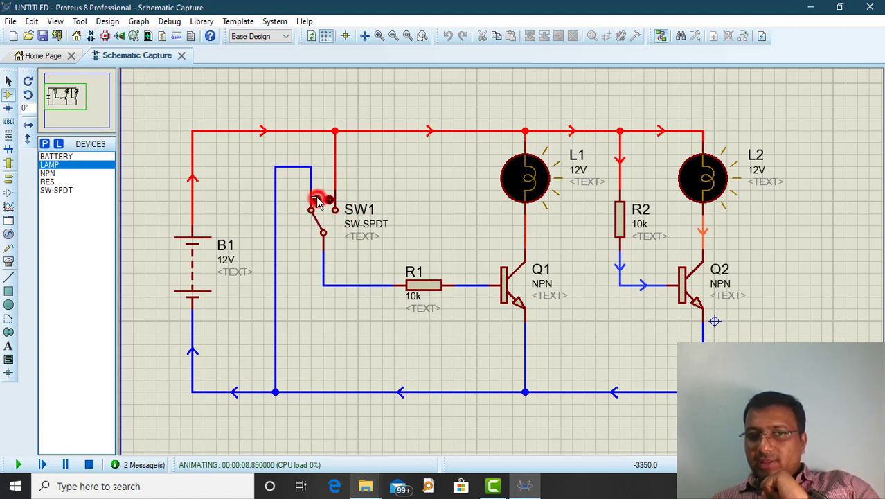
click(326, 198)
click(316, 201)
click(327, 200)
click(316, 201)
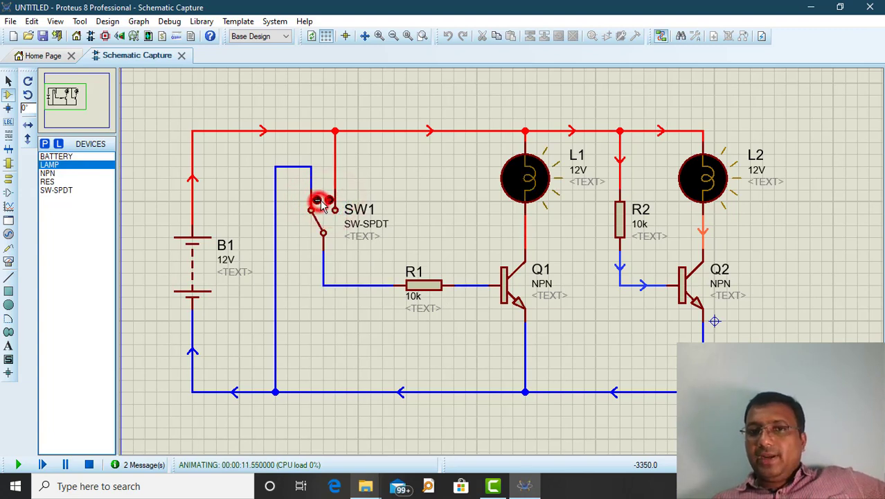
click(334, 200)
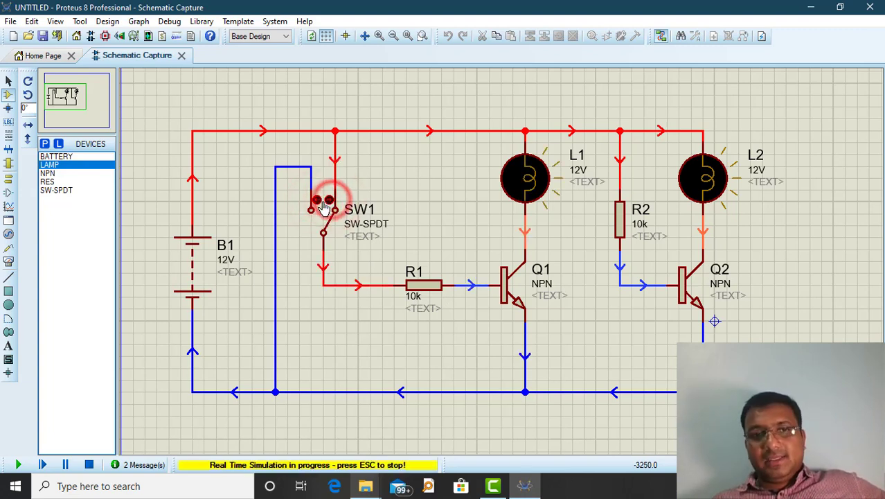
click(317, 201)
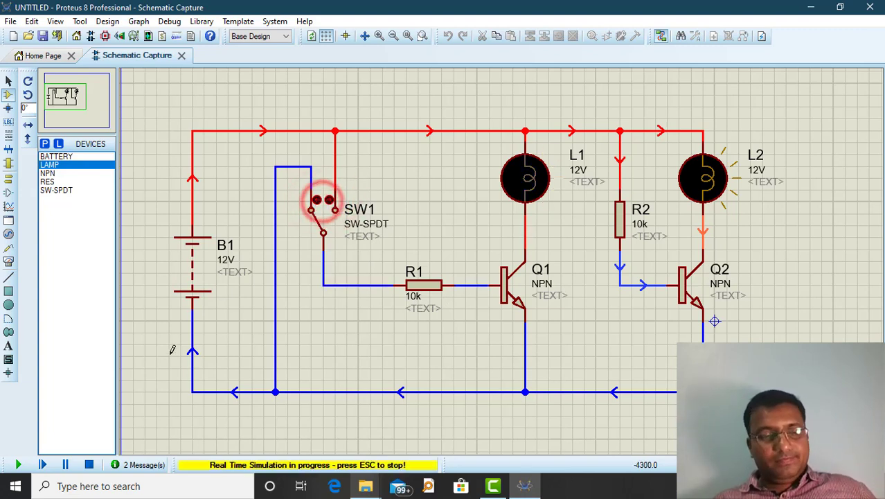
click(88, 467)
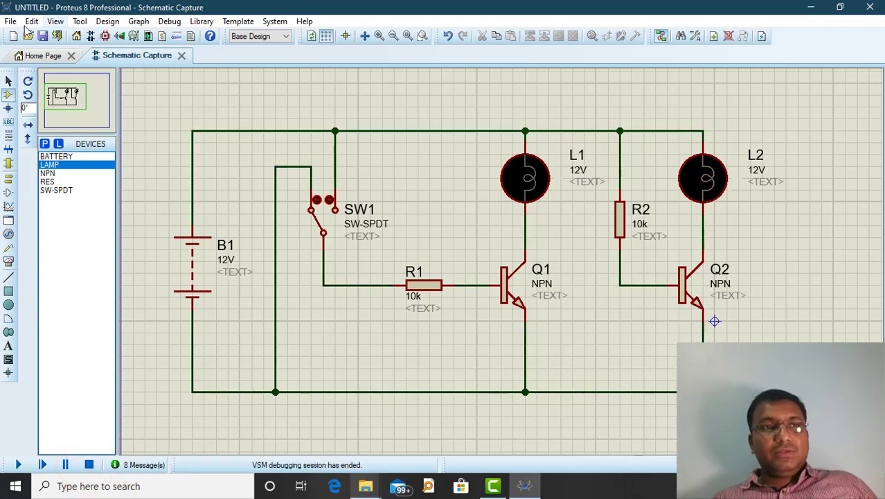
Save the project as Cir07 in the Circuits folder on the Desktop
click(43, 36)
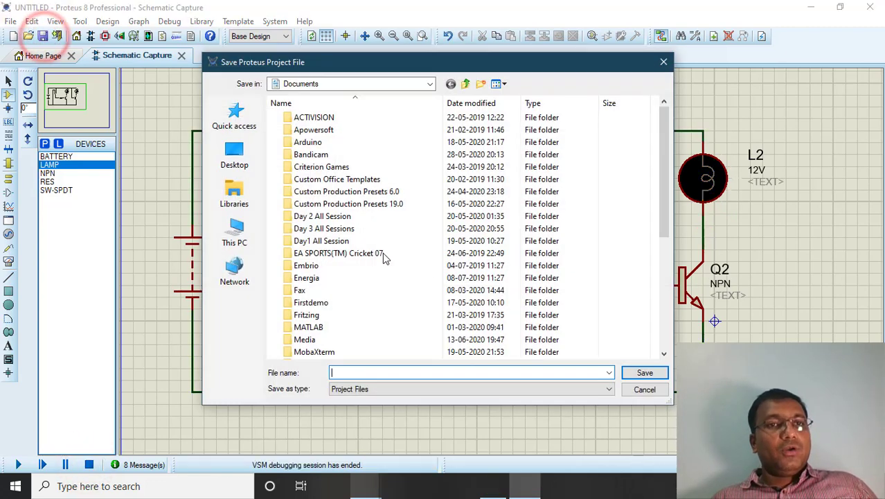
click(239, 151)
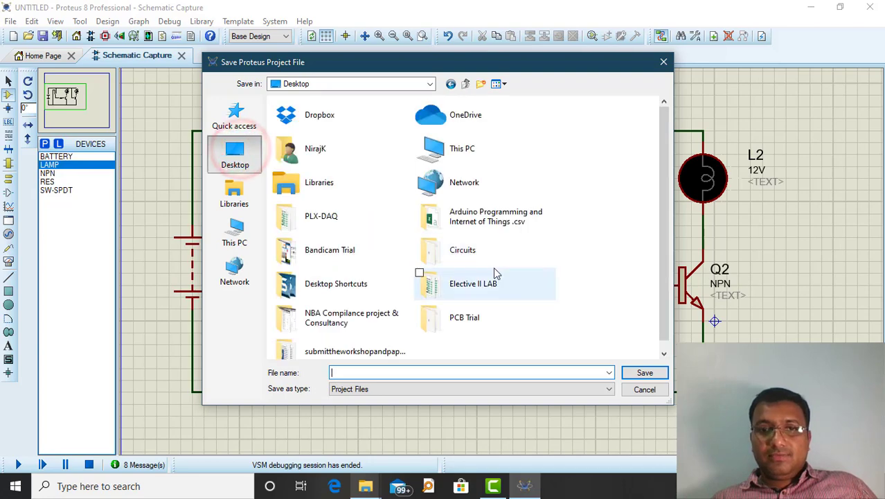
double_click(471, 256)
click(372, 374)
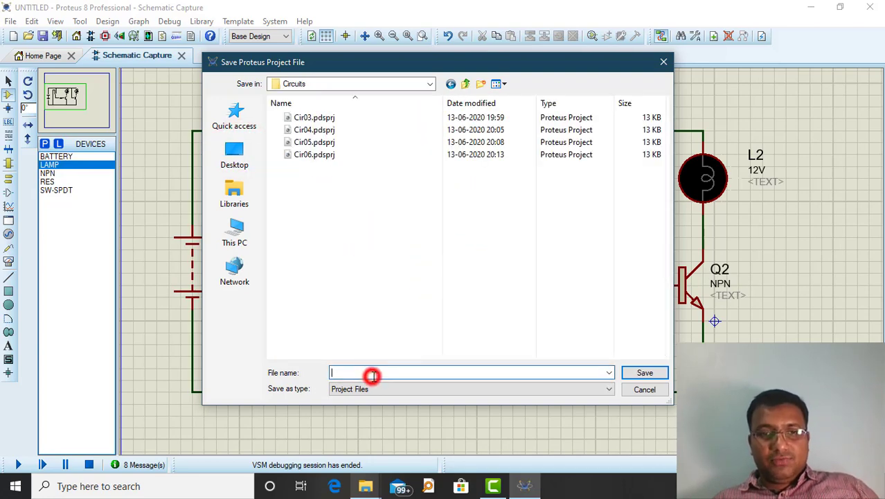
text(Cir)
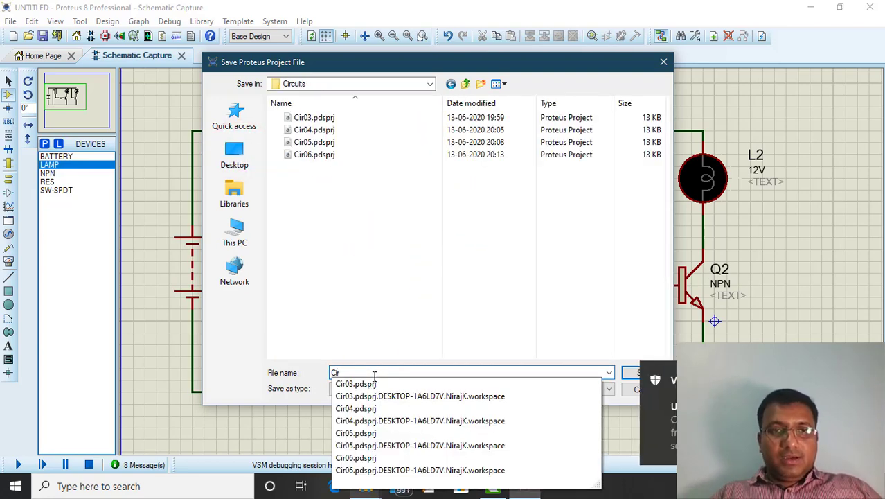
text(07)
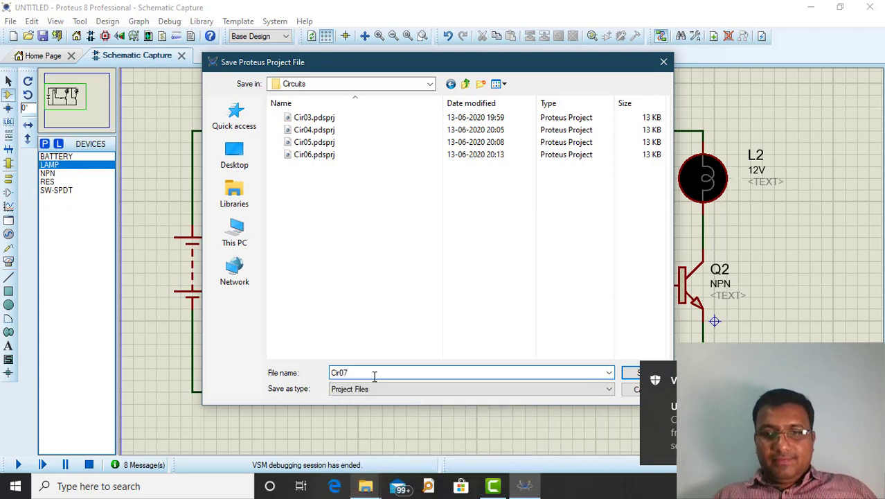
key(Return)
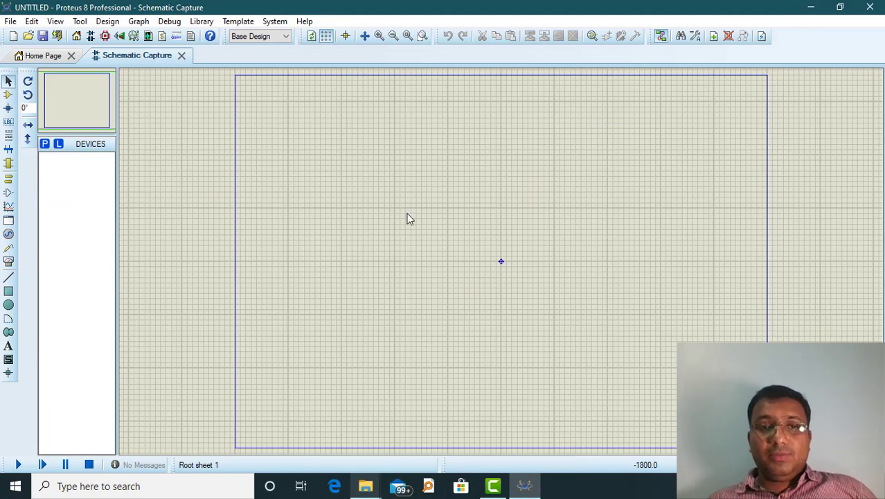
Find the two-input AND gate in the device library with the keyword "and" and add it to the new project's device list
click(9, 94)
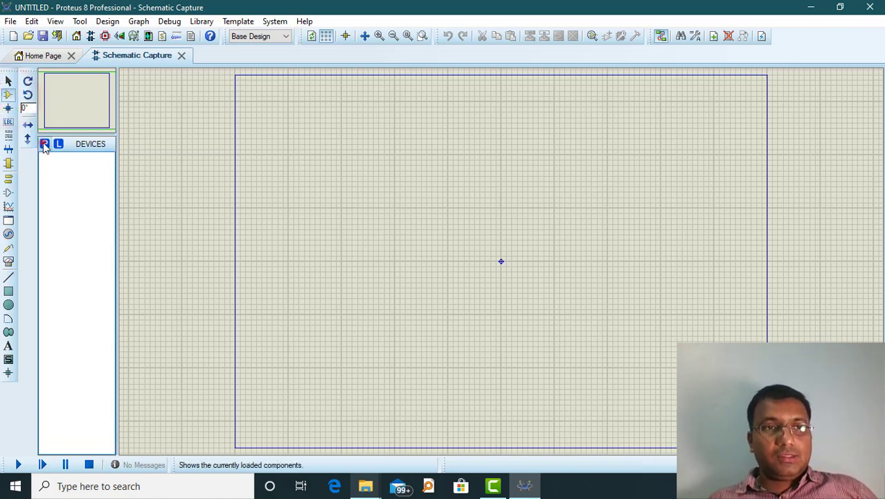
click(44, 144)
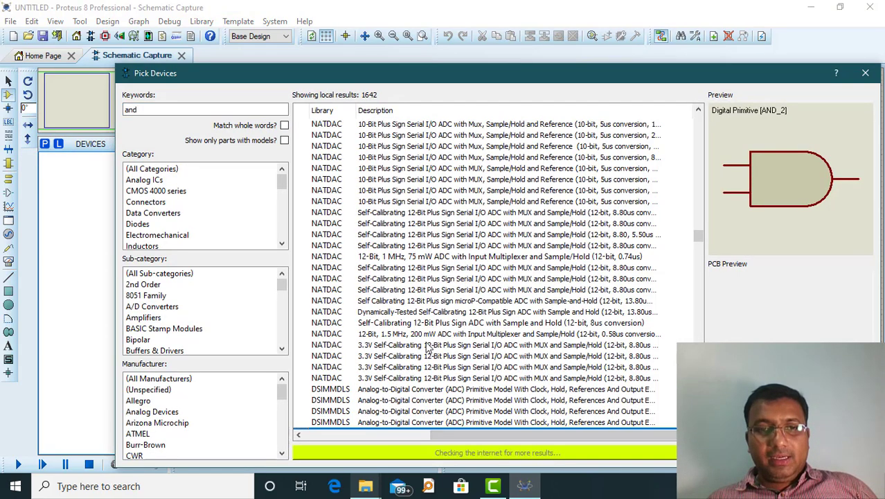
scroll(415, 354, up, 10)
scroll(470, 357, up, 10)
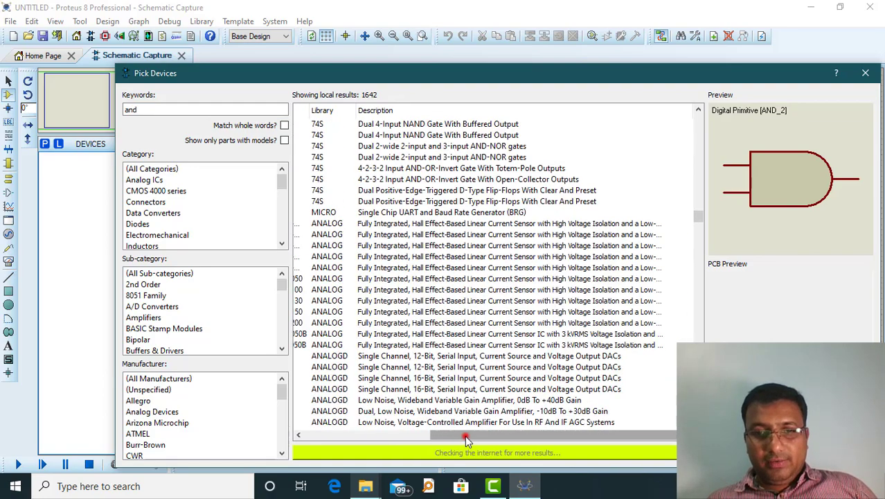
scroll(432, 341, down, 10)
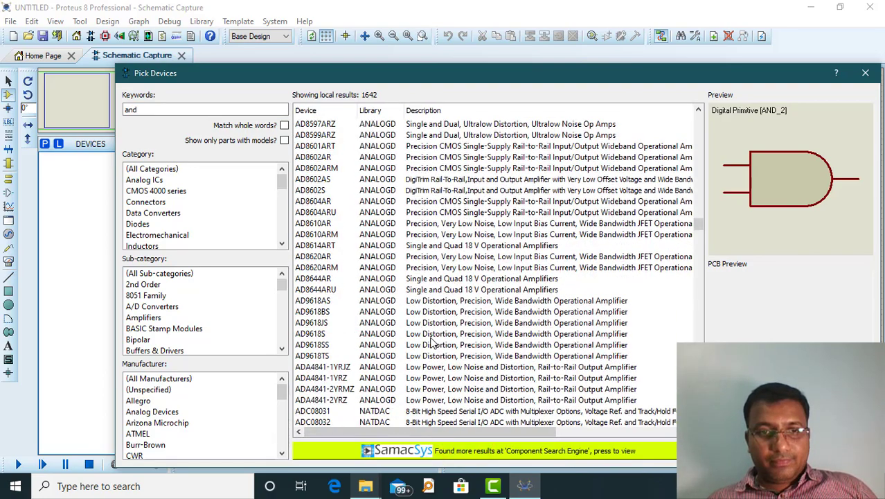
scroll(431, 340, up, 10)
click(158, 107)
key(Return)
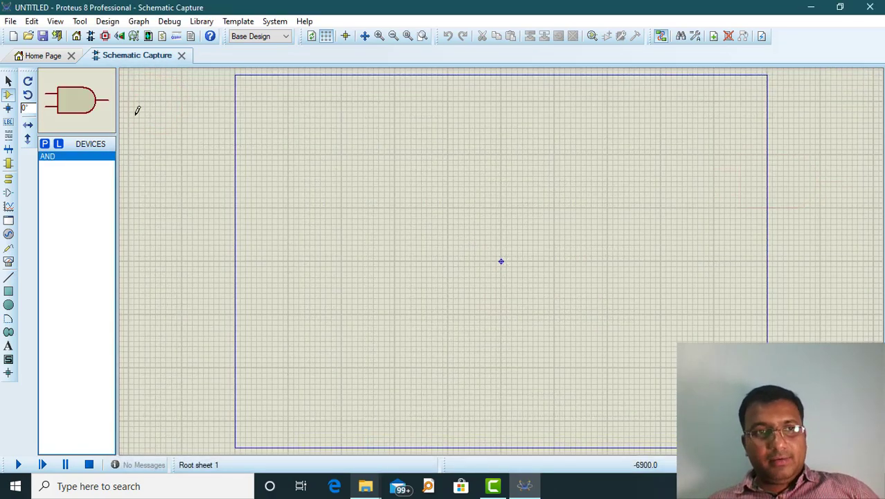
Search the device library for OR and add the simple 2-input OR gate to the device list
click(45, 145)
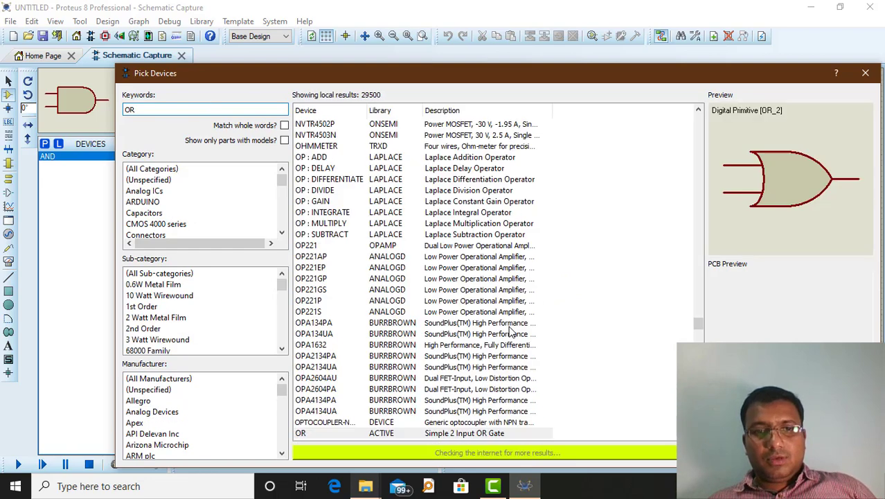
click(374, 434)
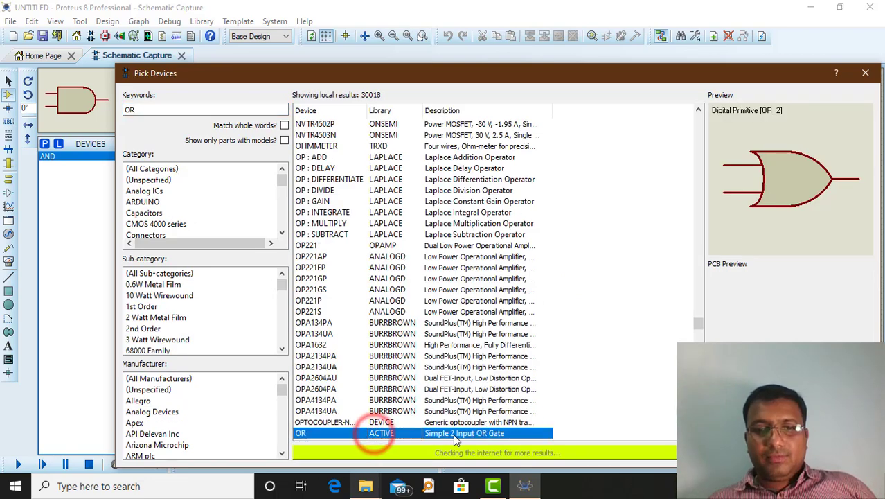
click(795, 453)
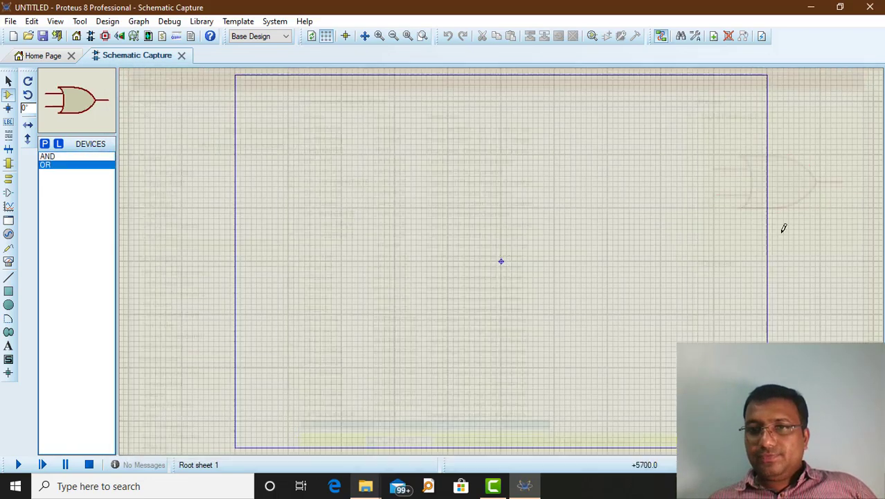
Search the device library for "not" and add the NOT simple digital inverter to the device list
click(45, 145)
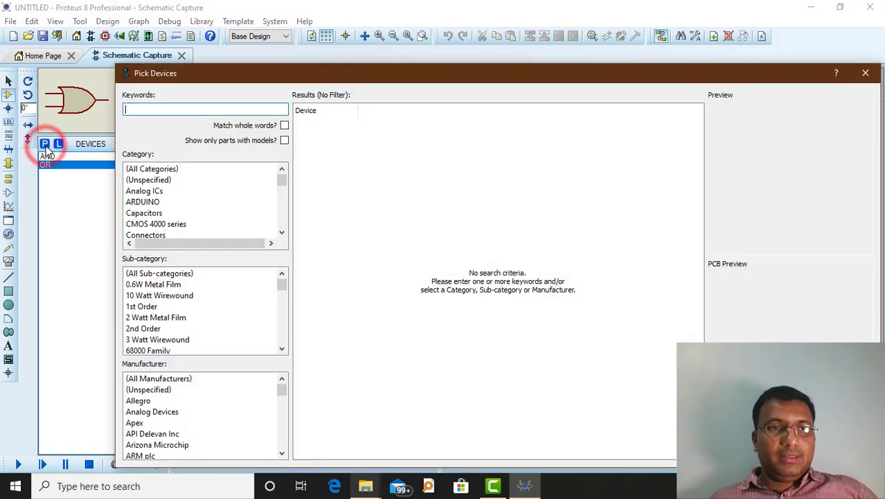
text(not)
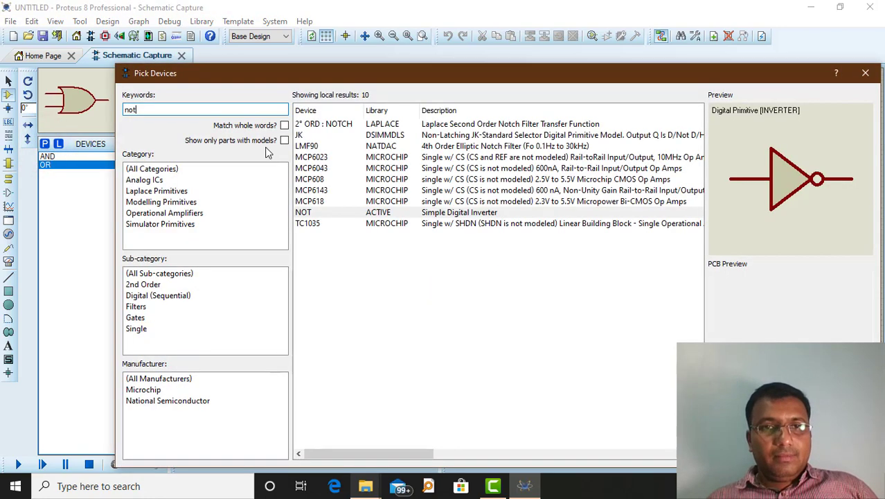
click(467, 215)
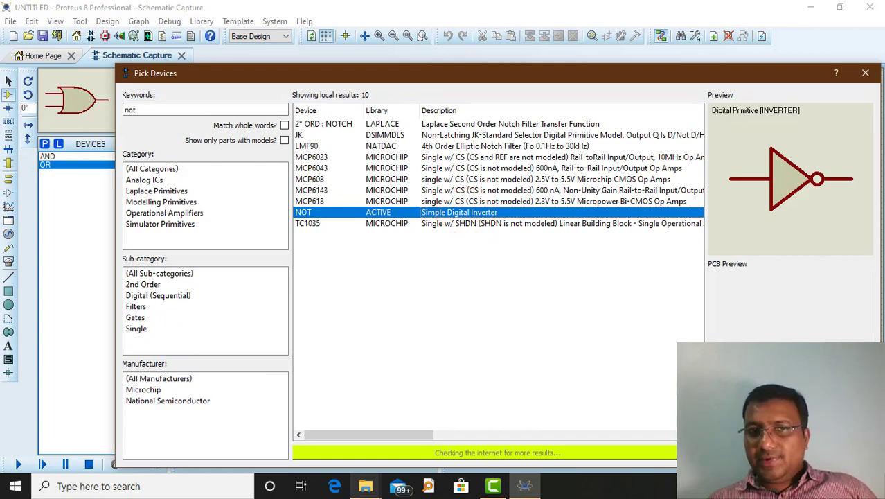
click(792, 453)
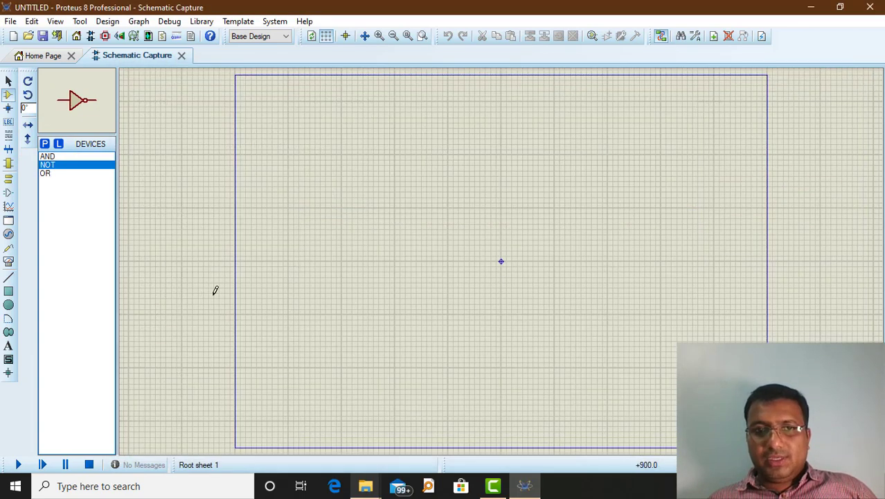
Search the device library for "logic state" and add the latched-action LOGICSTATE source to the device list
click(46, 144)
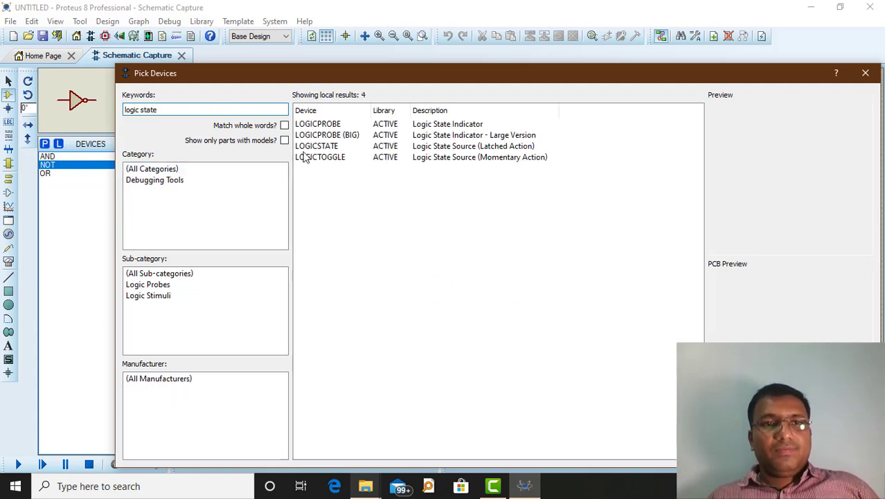
click(365, 147)
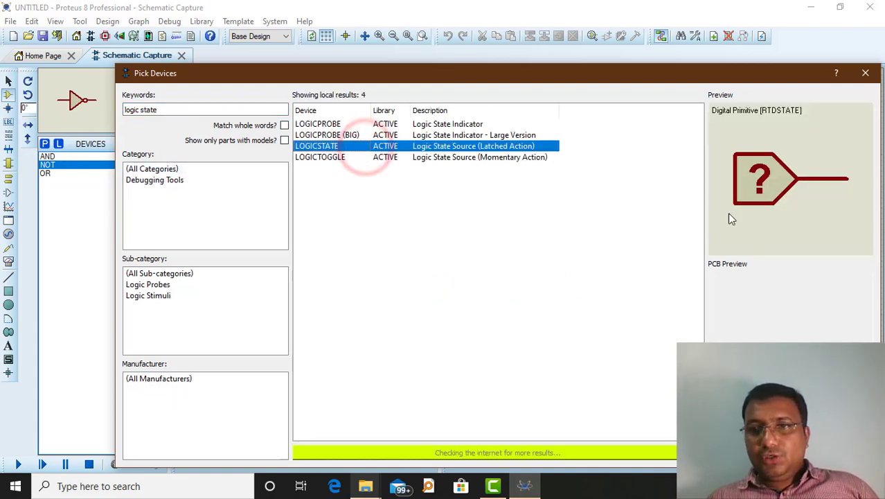
click(454, 158)
click(452, 144)
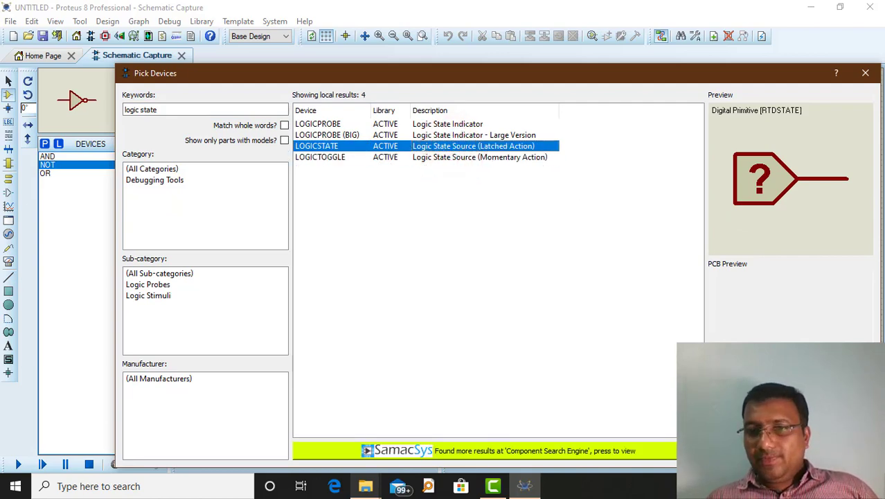
click(794, 452)
Search the device library for "logic probe" and add the large LOGICPROBE (BIG) indicator to the device list
click(45, 144)
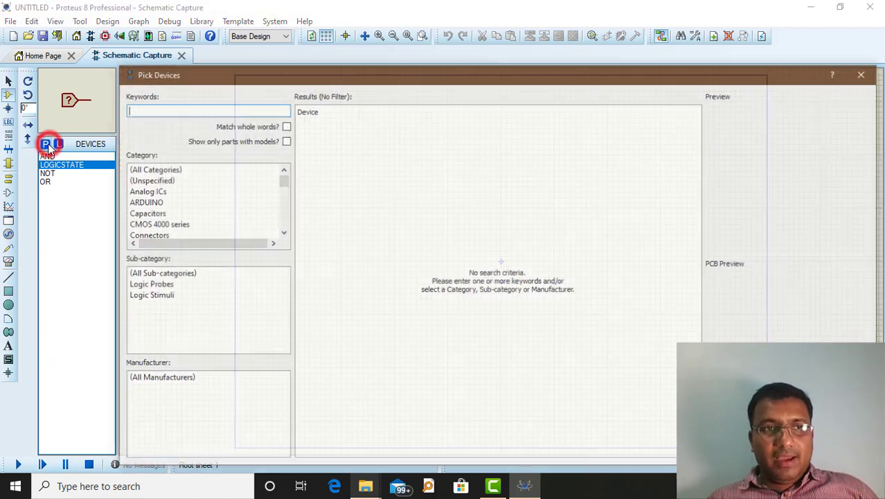
text(log)
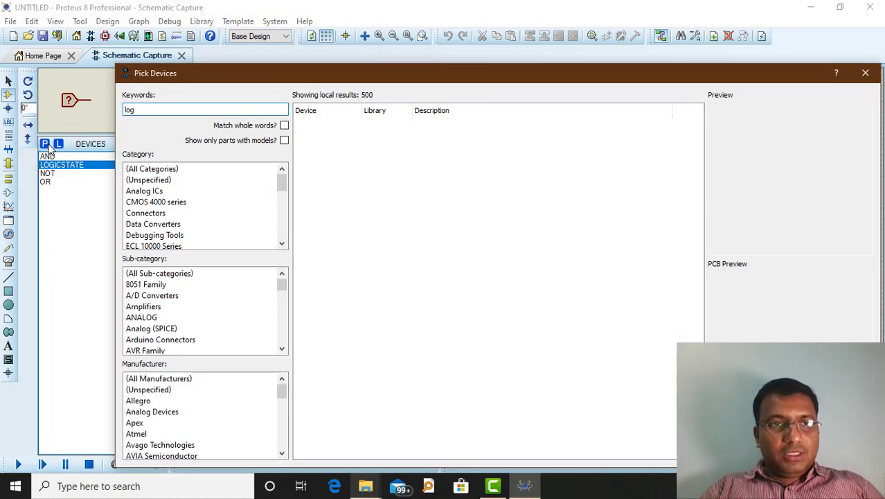
text(ic probe)
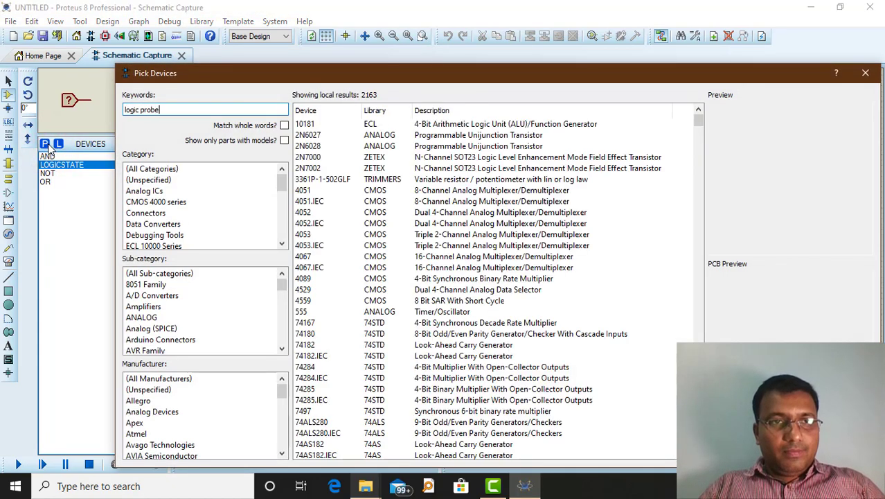
click(380, 135)
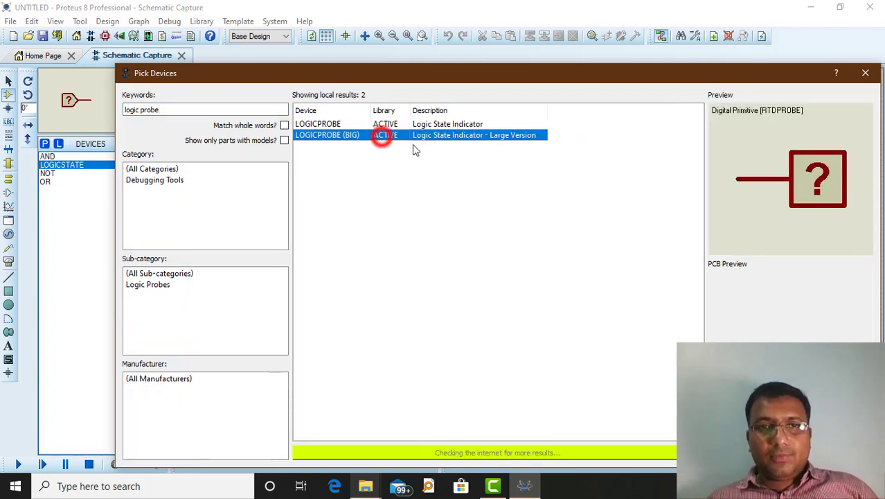
click(789, 453)
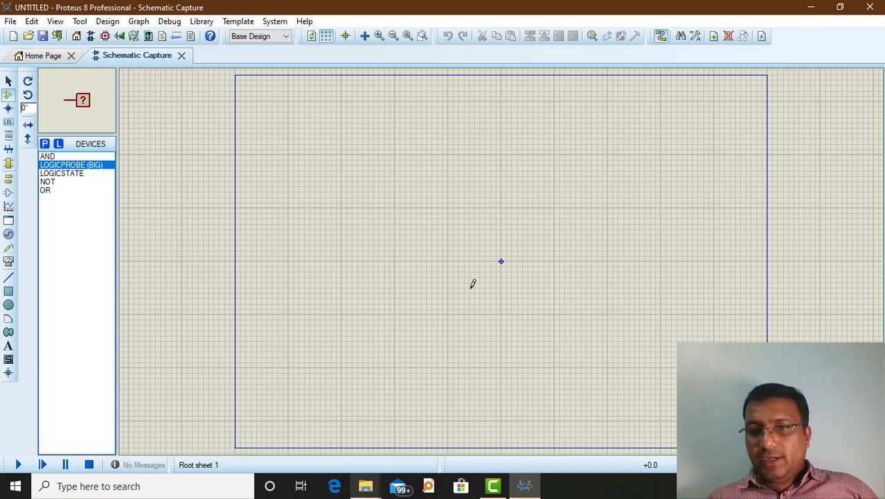
Place an AND gate in the upper-left part of the schematic sheet
click(47, 156)
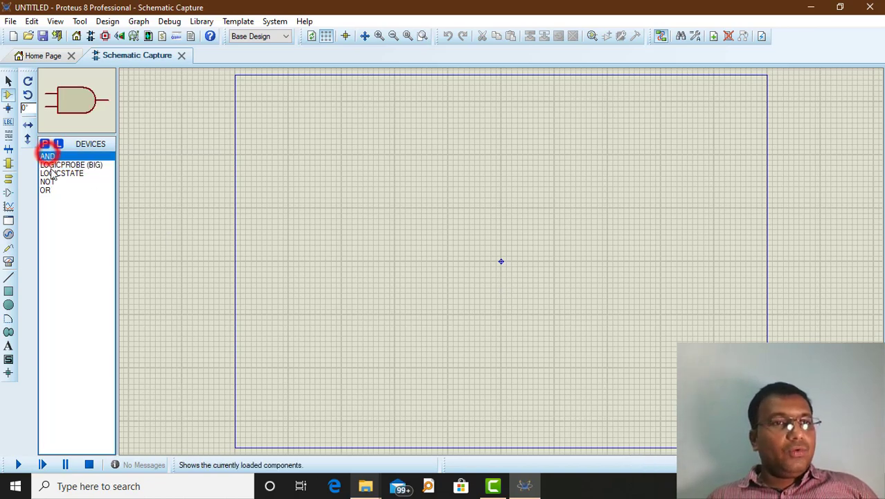
click(338, 158)
click(383, 162)
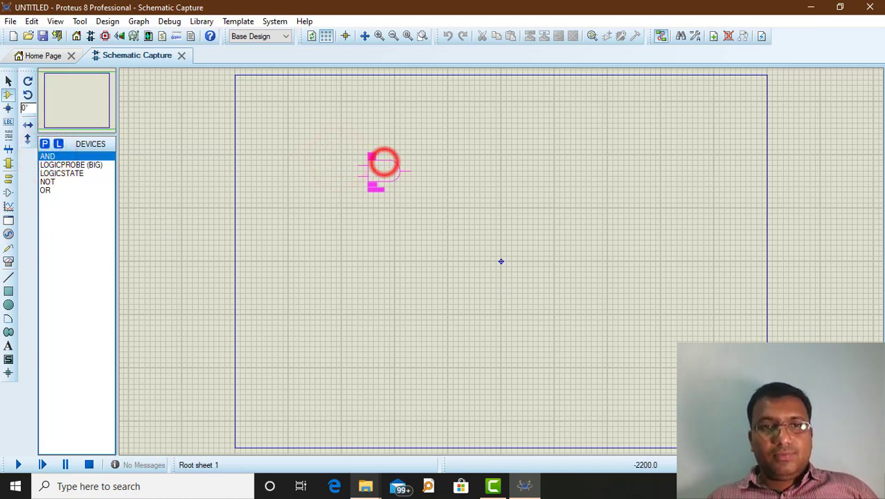
click(378, 162)
scroll(380, 167, up, 2)
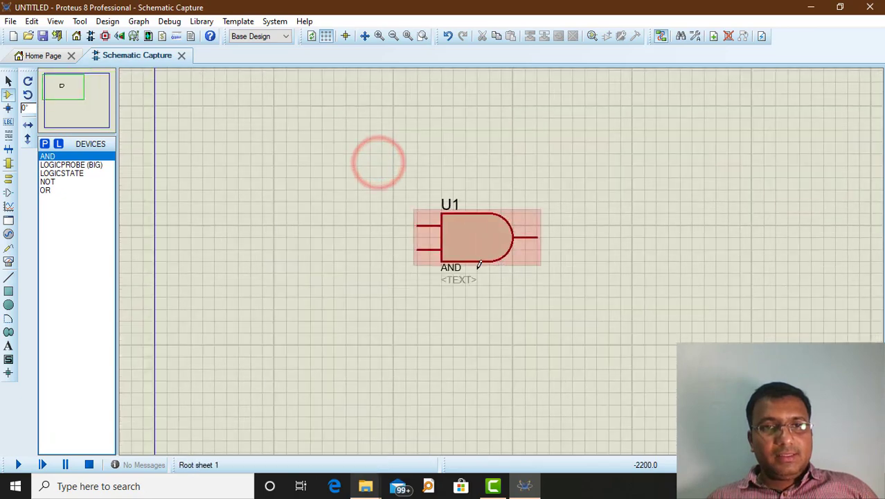
Place an OR gate directly below the AND gate and a NOT gate below the OR gate
click(47, 190)
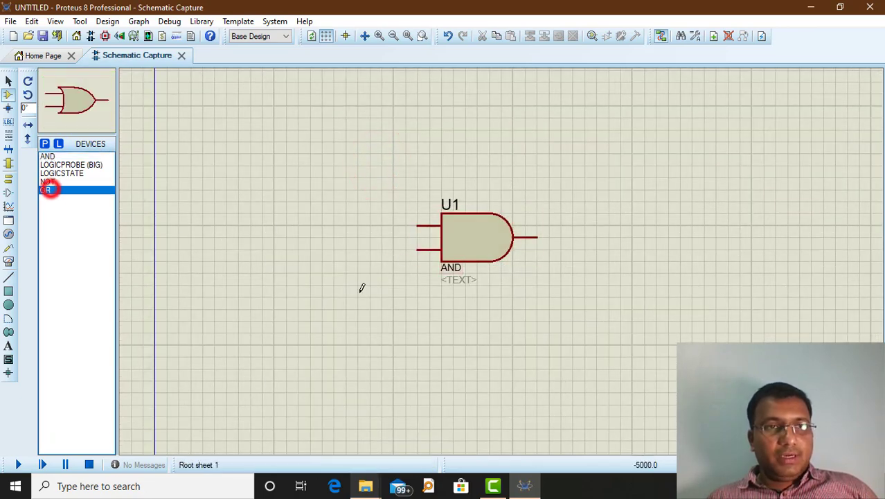
click(521, 346)
click(477, 360)
click(59, 183)
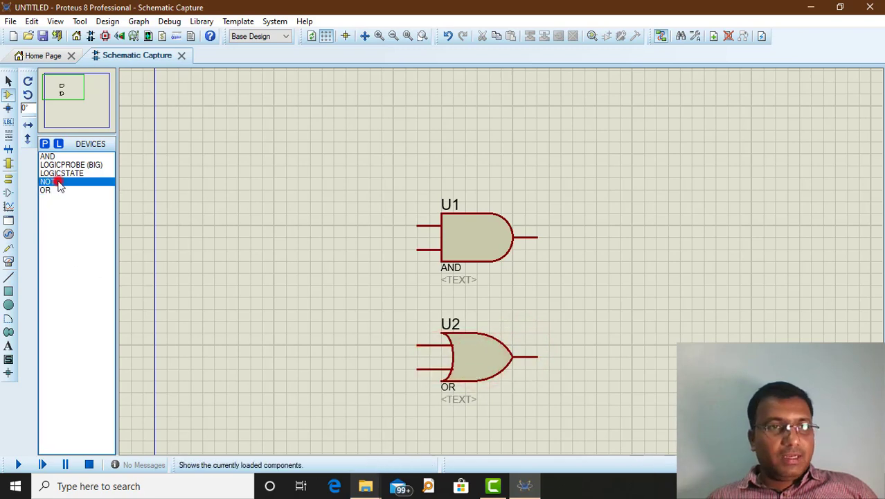
click(463, 427)
click(467, 437)
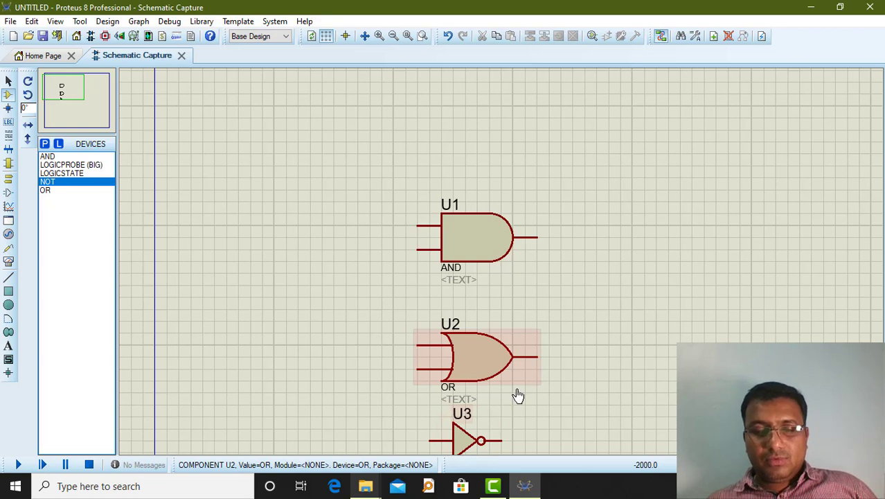
scroll(519, 394, down, 1)
scroll(514, 292, up, 2)
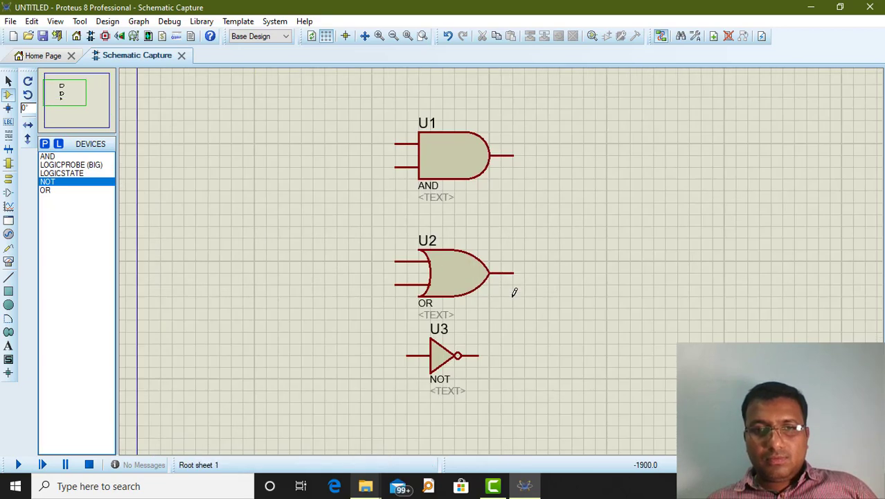
scroll(514, 292, up, 1)
scroll(514, 291, down, 1)
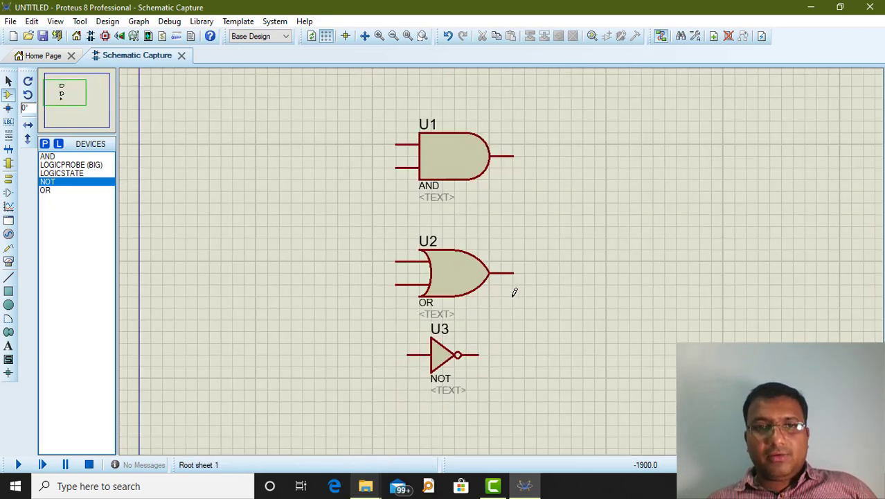
Place three LOGICPROBE (BIG) indicators to the right of the AND, OR and NOT gates, each level with its gate's output
click(69, 165)
click(579, 163)
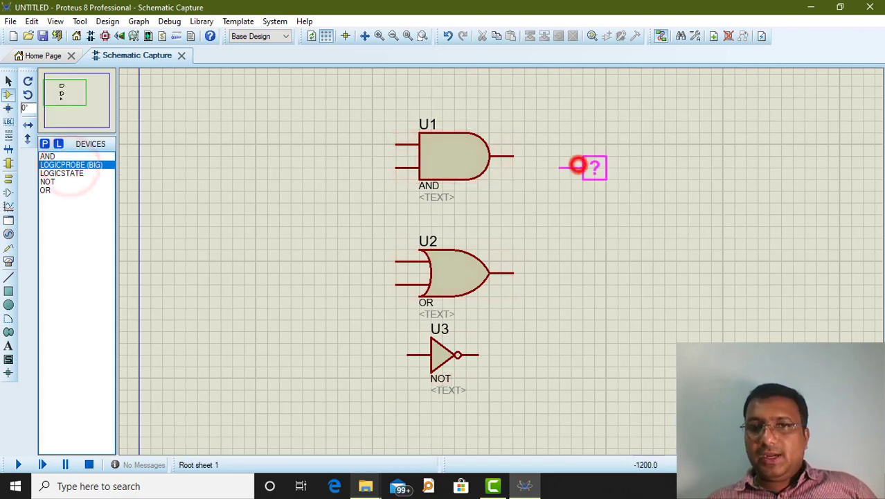
click(579, 160)
click(572, 271)
click(572, 271)
click(547, 352)
click(546, 353)
Wire the outputs of the NOT, OR and AND gates to their logic probes
click(548, 354)
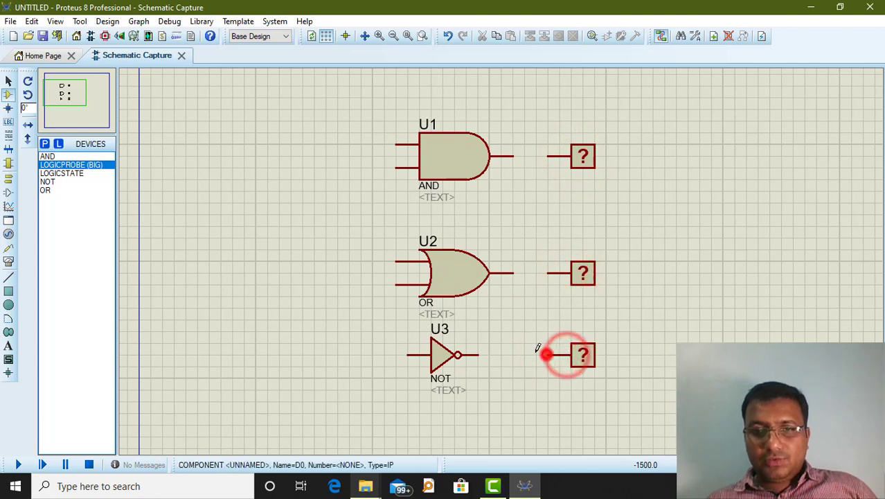
click(479, 354)
click(514, 273)
click(548, 272)
click(547, 155)
click(514, 155)
Place five LOGICSTATE sources left of the gates: two for AND, two for OR and one for NOT
click(67, 173)
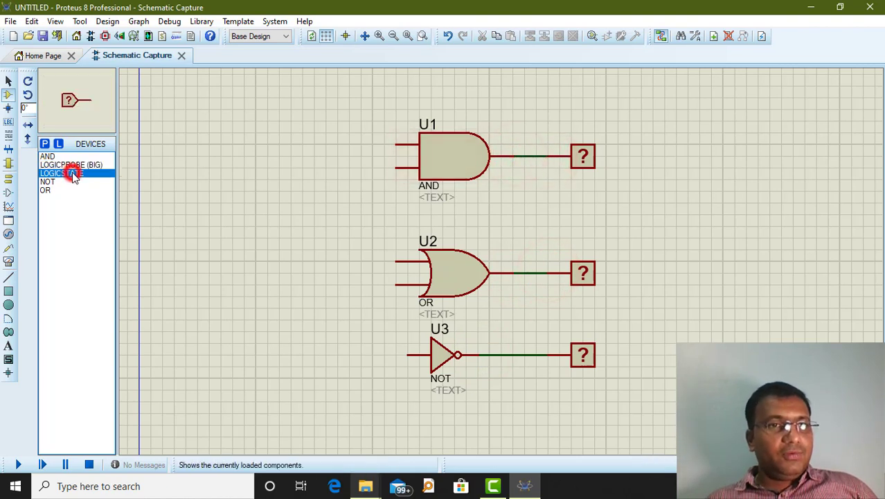
click(324, 134)
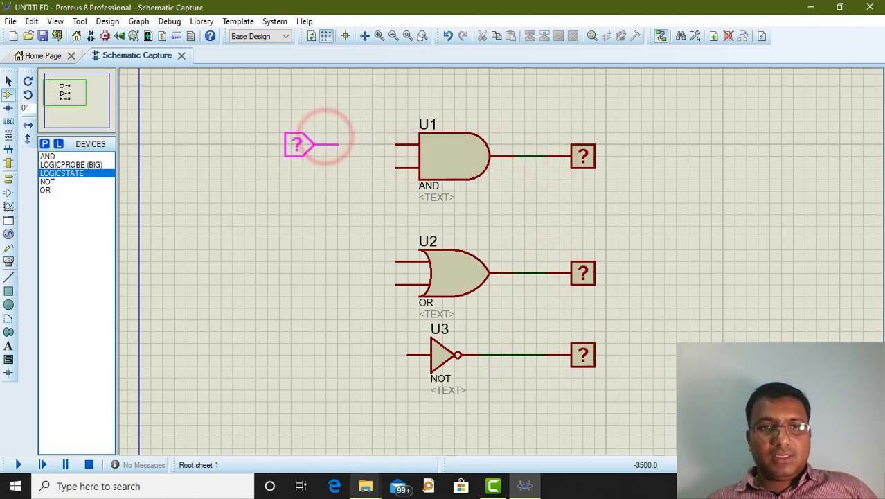
click(315, 135)
click(311, 178)
click(313, 186)
click(312, 249)
click(318, 251)
click(308, 300)
click(312, 299)
click(307, 360)
click(310, 358)
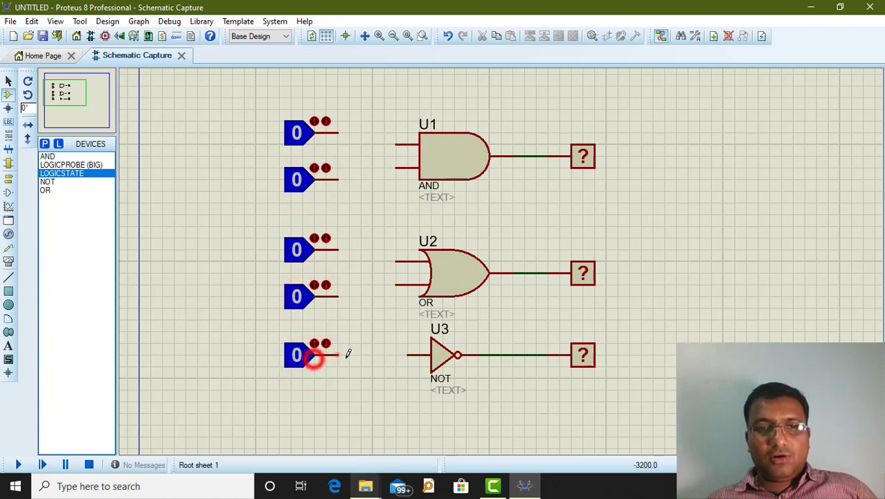
Wire the logic state sources to the NOT gate's input and to both OR gate inputs
click(339, 354)
click(408, 355)
click(397, 283)
click(371, 283)
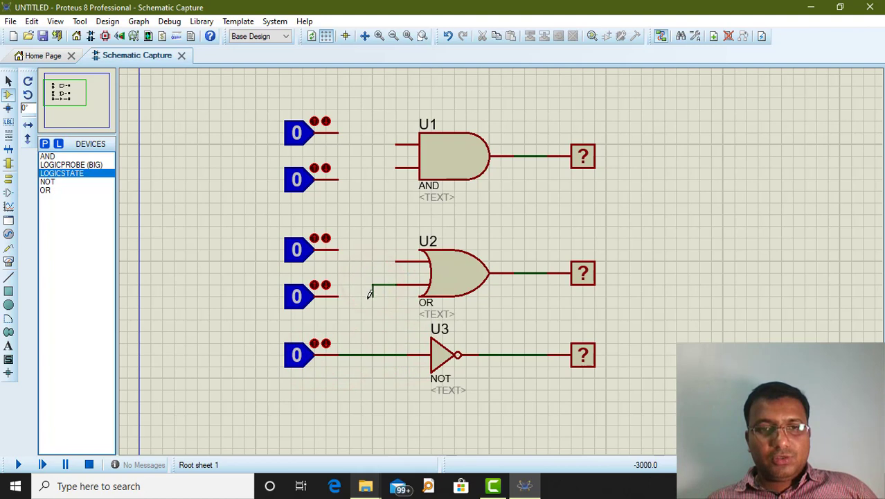
click(338, 295)
click(337, 250)
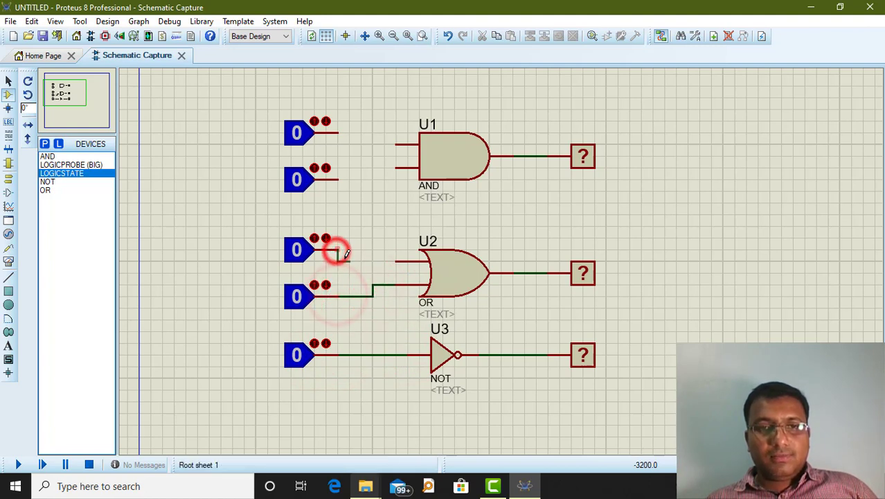
click(359, 248)
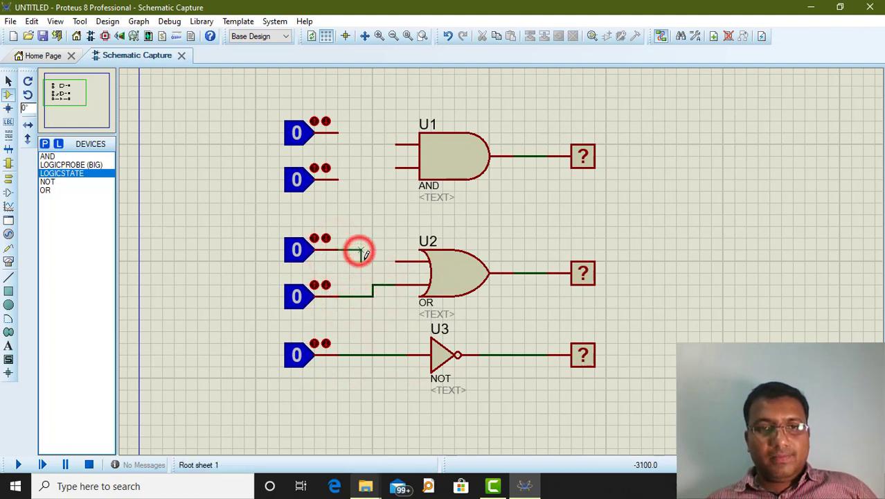
click(371, 250)
click(397, 261)
Wire the two upper logic state sources to the AND gate's inputs
click(396, 169)
click(372, 168)
click(339, 179)
click(338, 133)
click(372, 133)
click(395, 144)
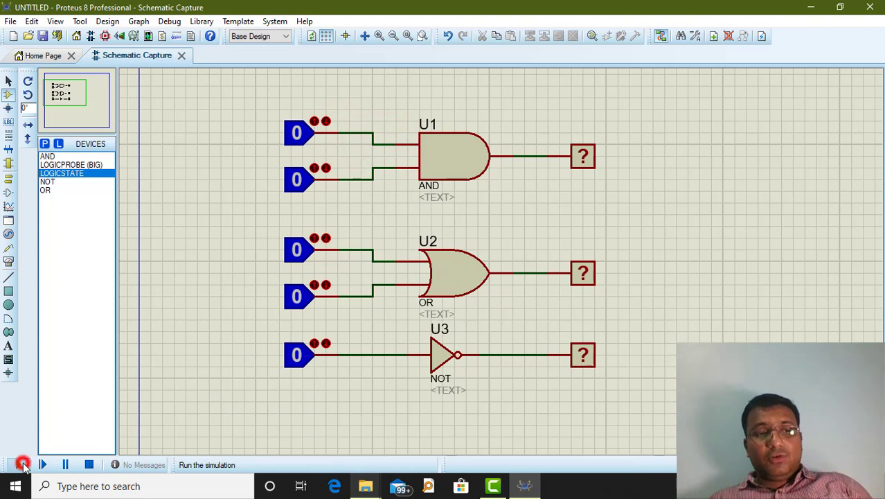
Run the simulation and test the AND gate by switching both its inputs to 1 and back to 0
click(23, 464)
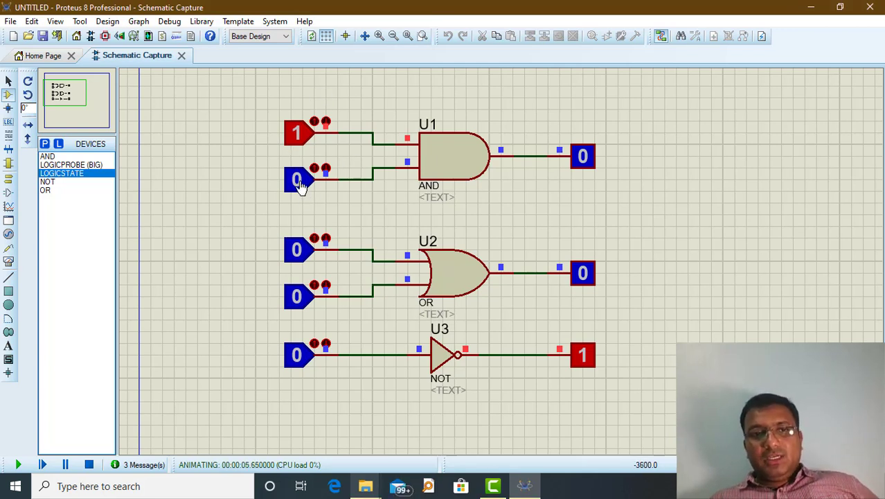
click(299, 184)
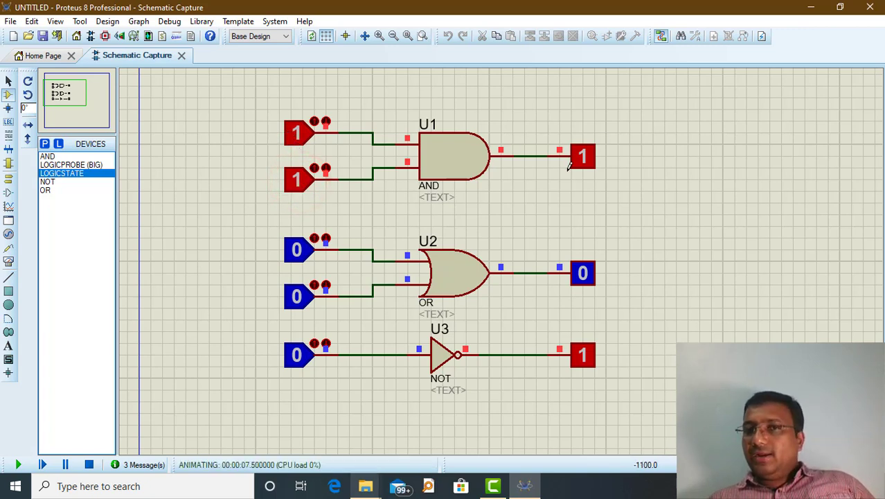
click(291, 138)
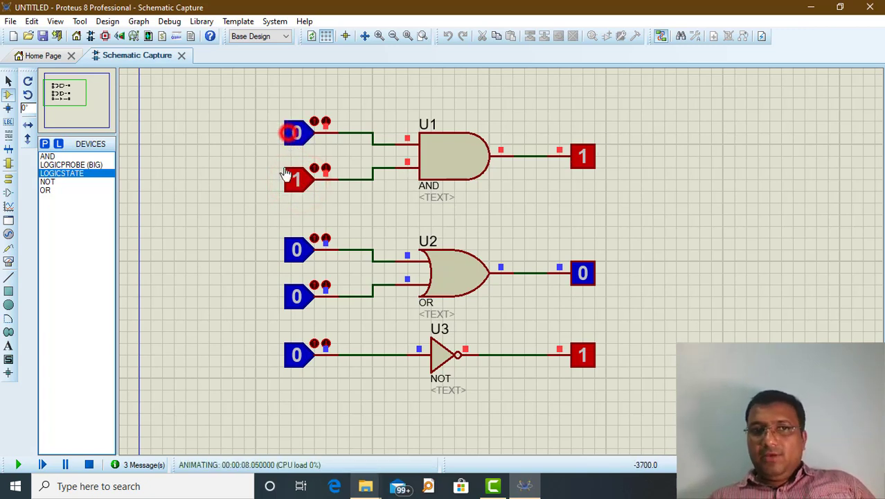
click(294, 179)
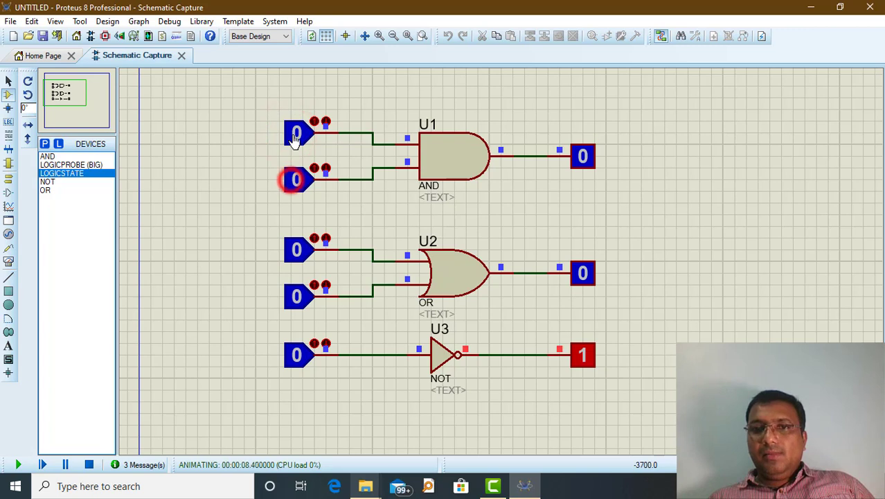
Set the OR gate's upper input to logic 1 in the running simulation
click(298, 256)
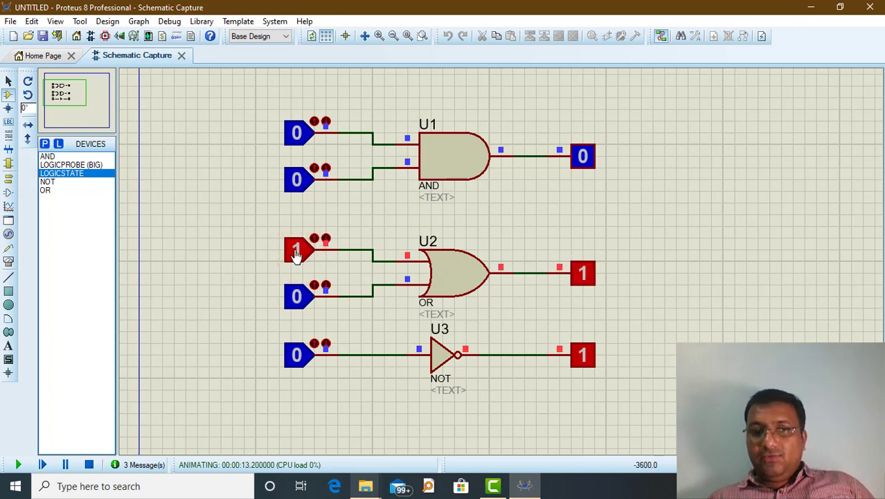
In the running simulation, return the upper OR input to 0, toggle the lower OR input, set the NOT input to 1, and stop
click(297, 253)
click(298, 296)
click(299, 303)
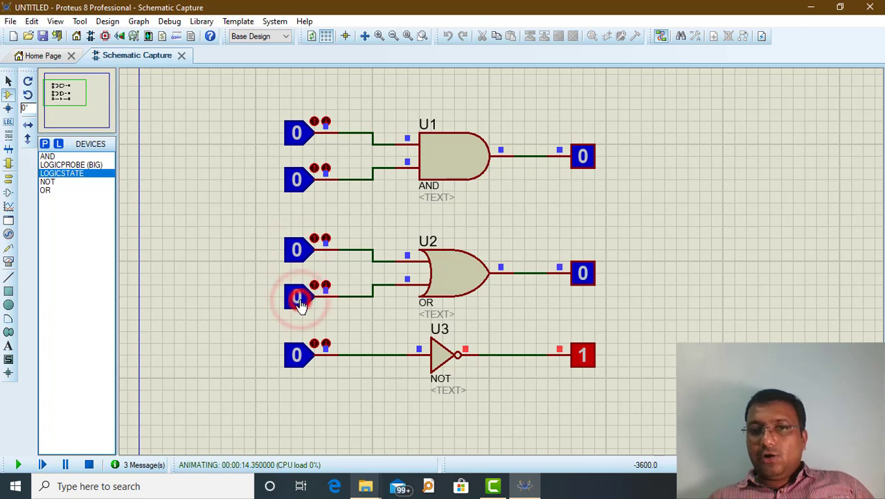
click(299, 359)
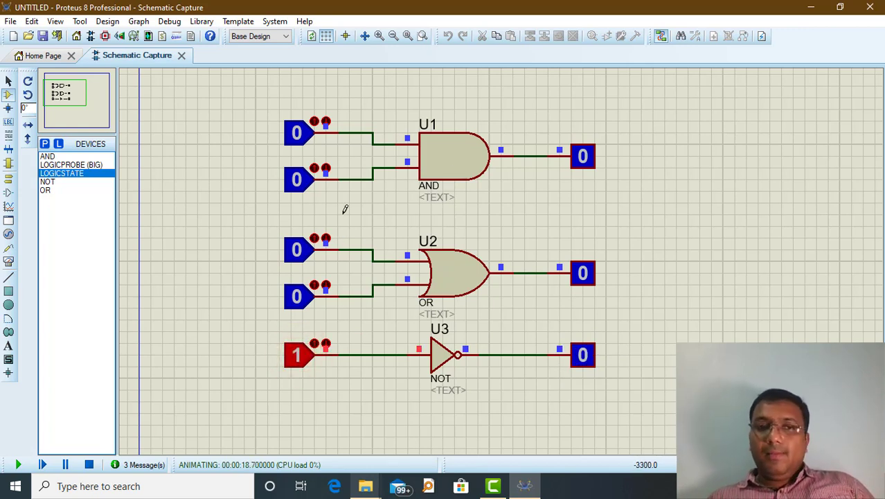
click(89, 464)
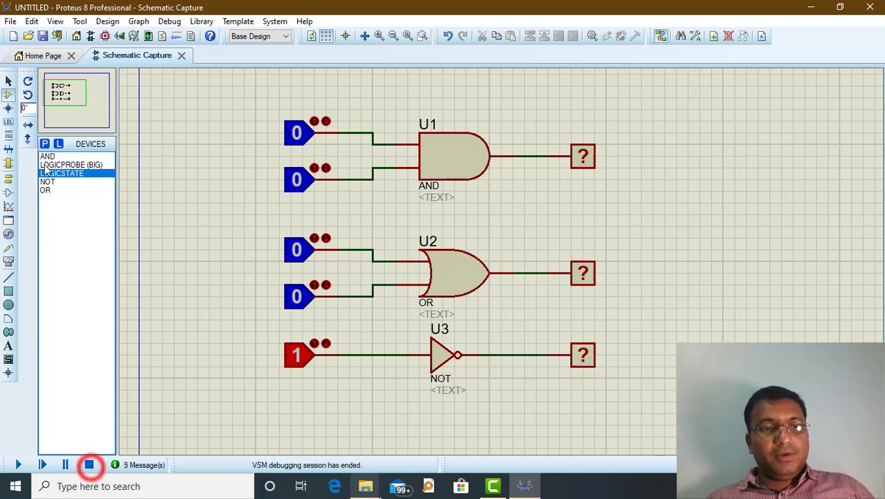
Save the project as Cir08 in the Circuits folder on the Desktop
click(43, 36)
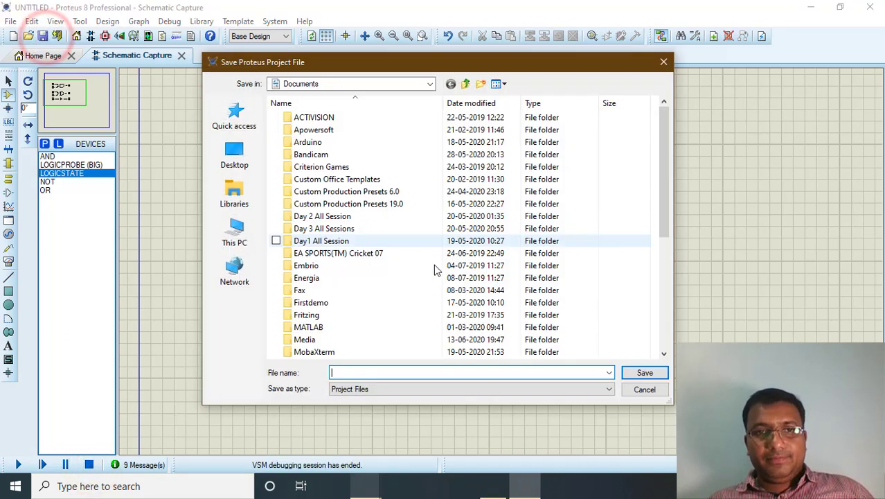
click(239, 154)
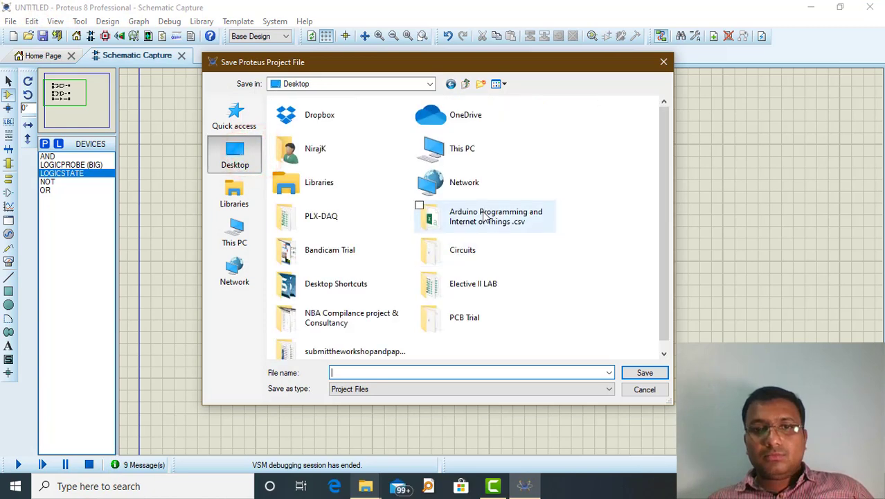
double_click(462, 252)
click(381, 371)
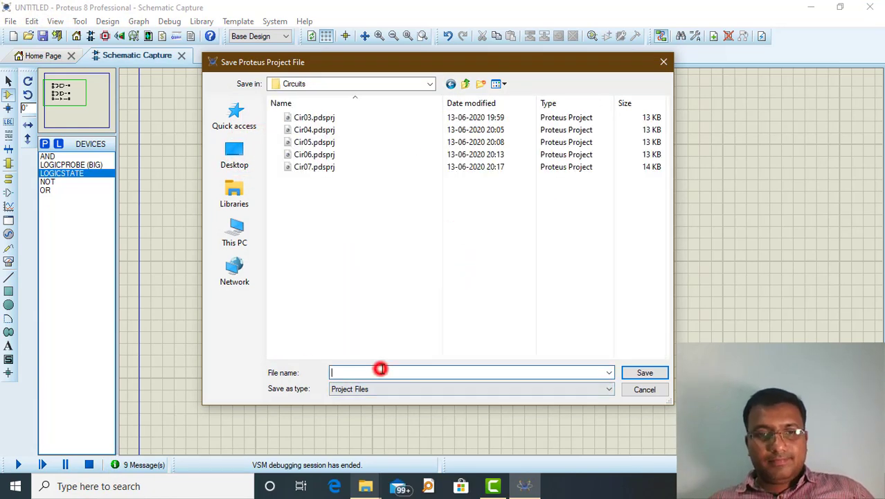
text(Cir08)
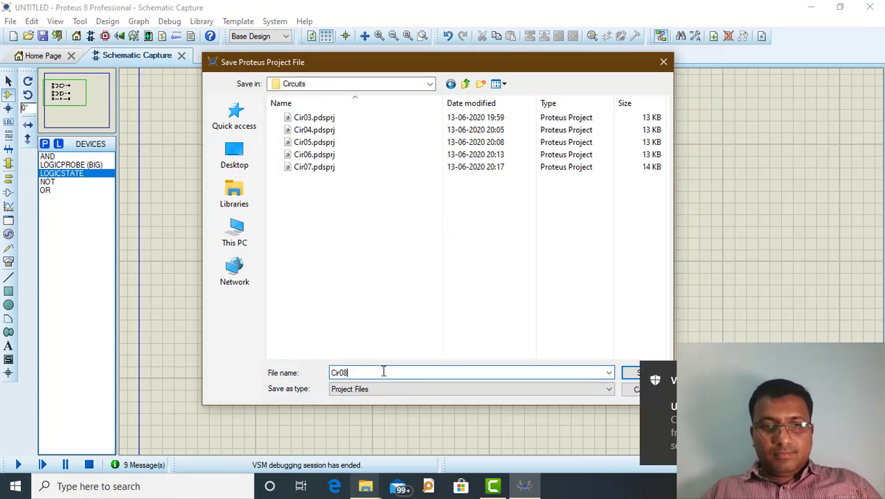
key(Return)
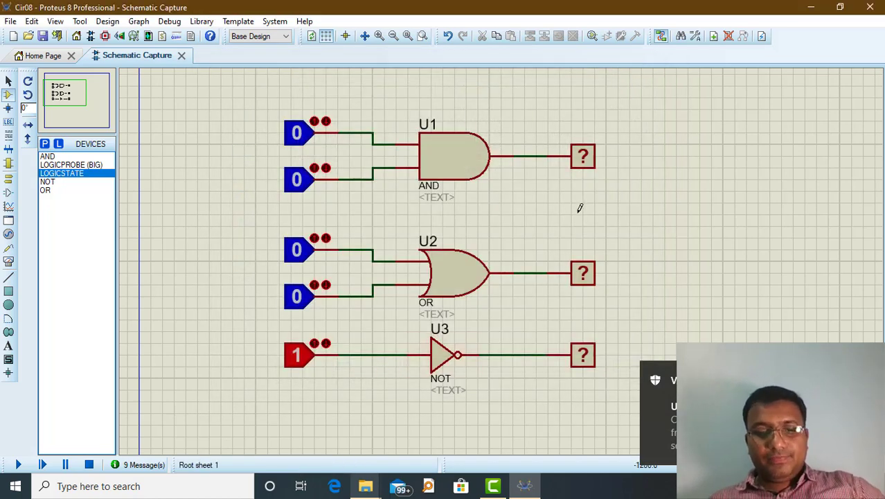
Create a new project and place a NAND gate from the device library in the sheet's upper-left area
key(ctrl+n)
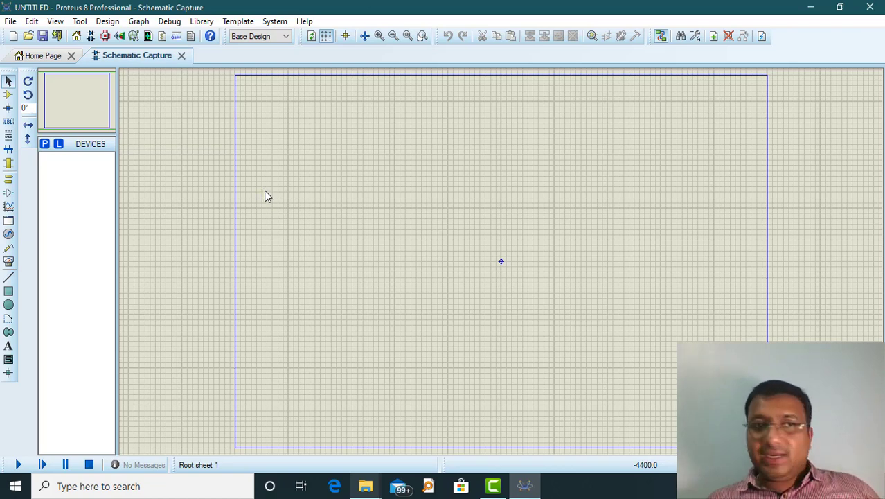
click(45, 144)
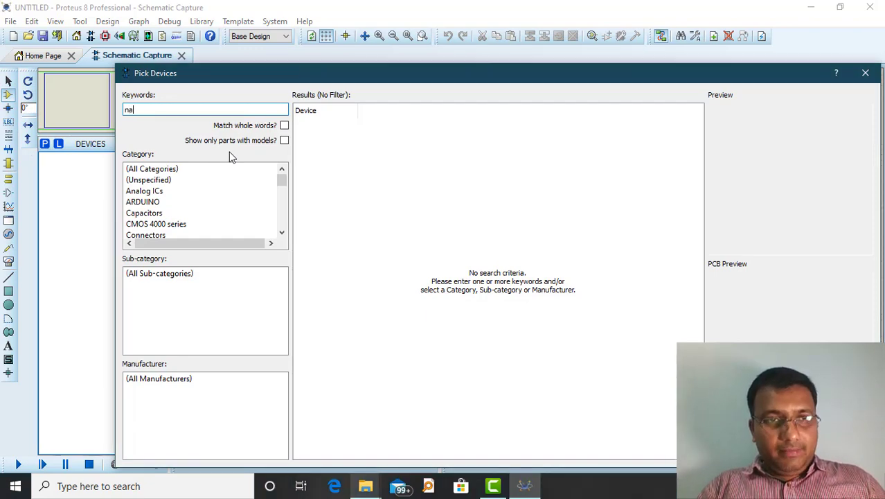
text(nand)
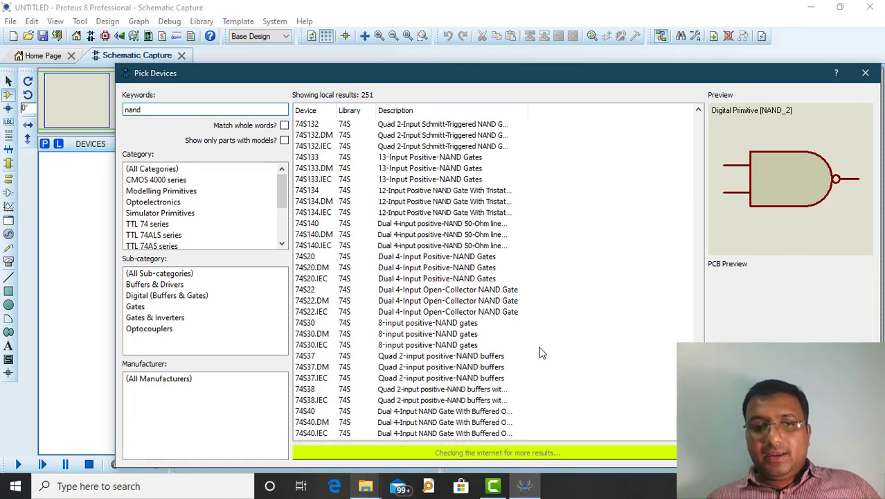
key(Return)
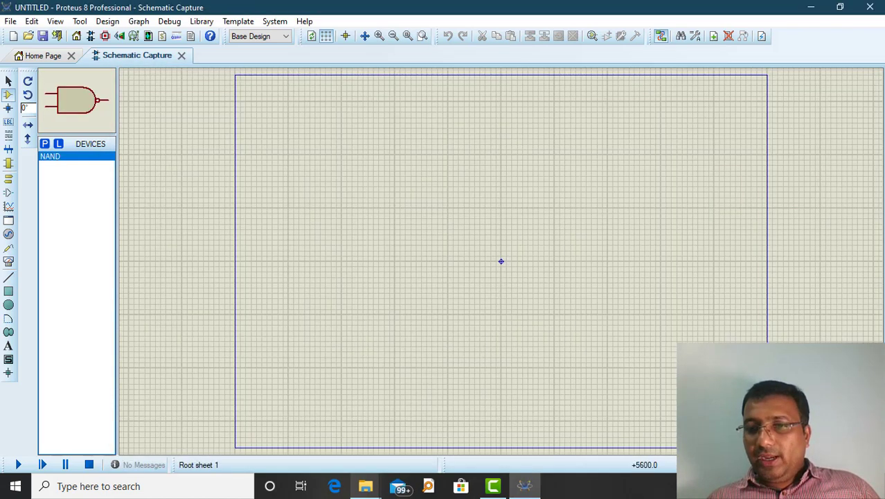
click(318, 163)
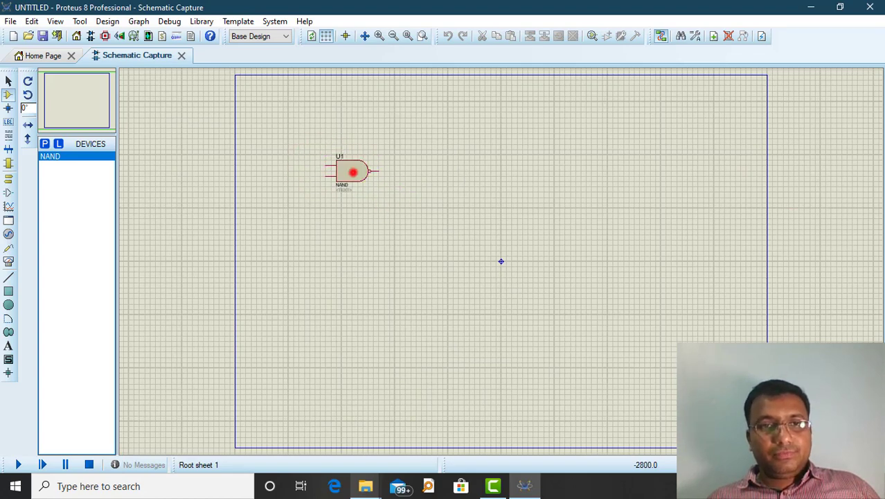
click(352, 173)
scroll(352, 173, up, 3)
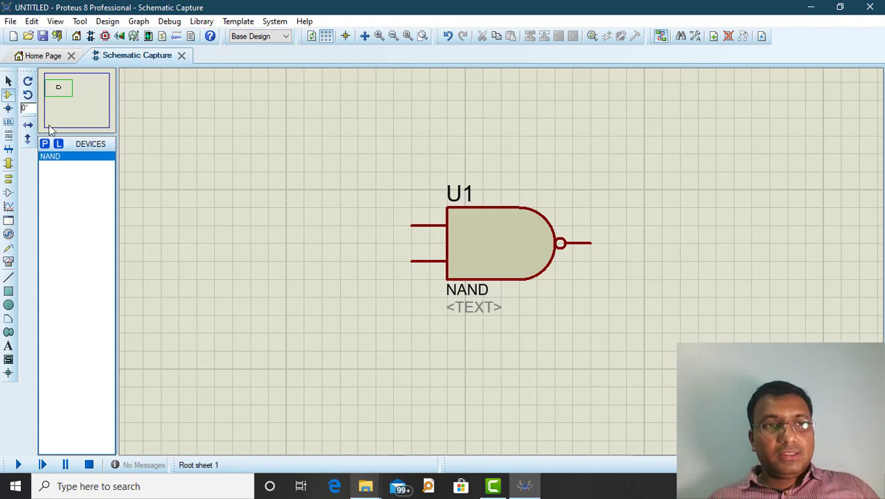
Wire the two inputs of the NAND gate together with a loop in front of the gate
click(409, 225)
click(375, 226)
click(405, 260)
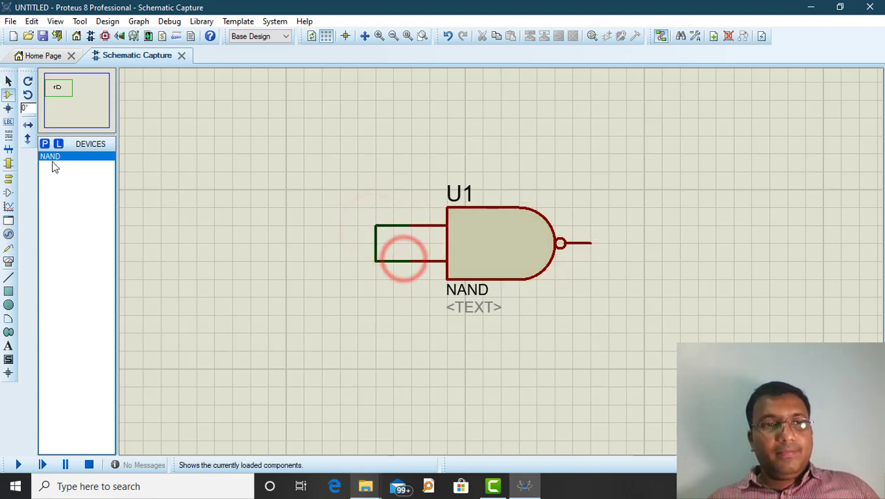
Find the LOGICPROBE (BIG) device with the keywords "logic probe" and place it beyond the NAND gate's output
click(44, 143)
text(logic gr)
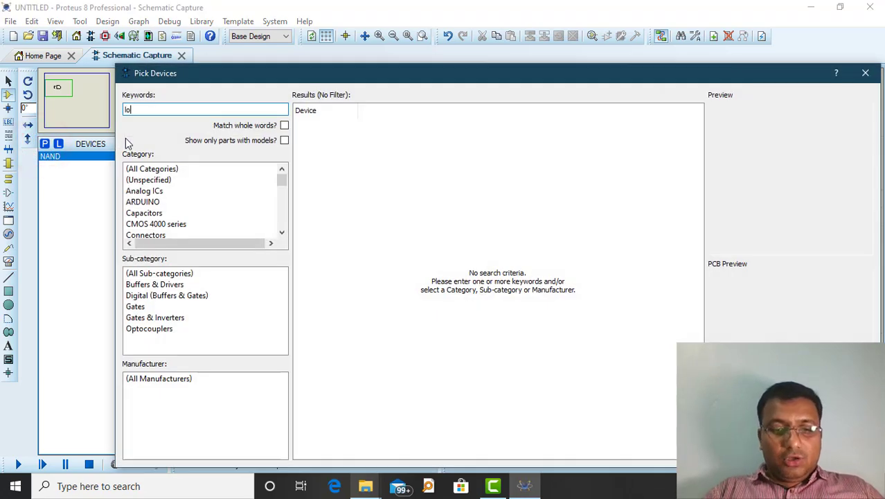
key(BackSpace)
key(BackSpace)
text(probe)
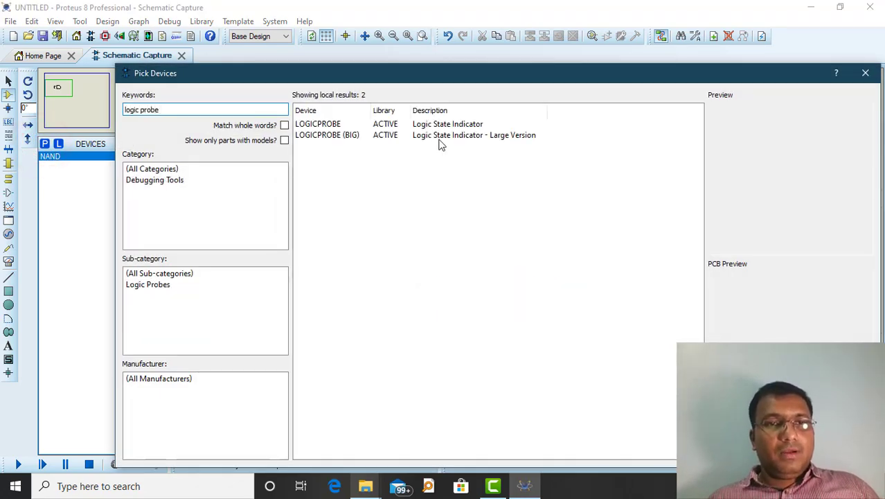
click(367, 125)
click(376, 135)
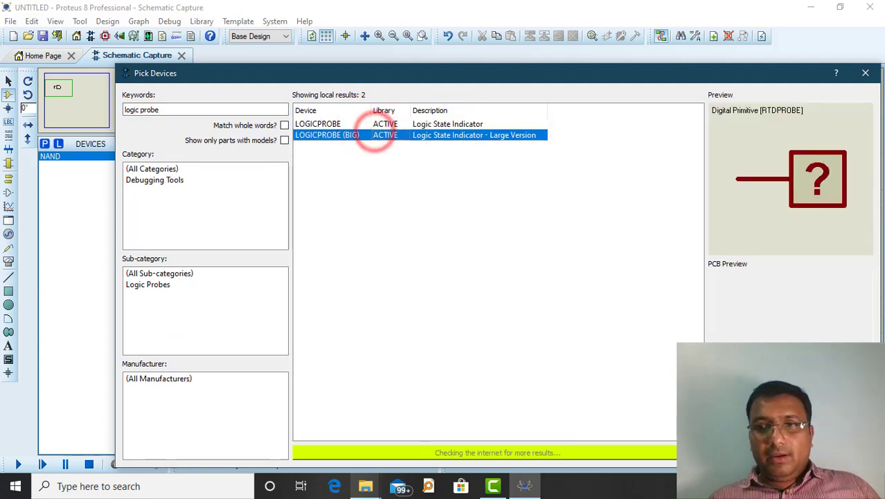
click(412, 124)
click(408, 134)
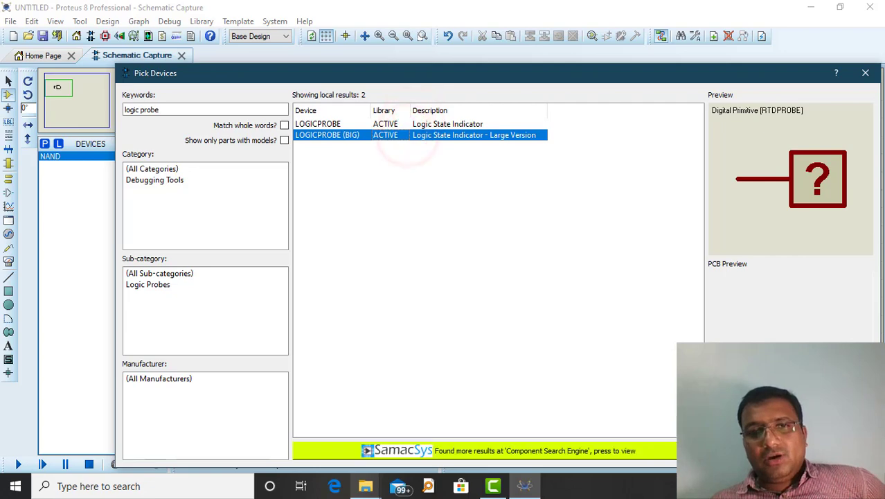
click(797, 451)
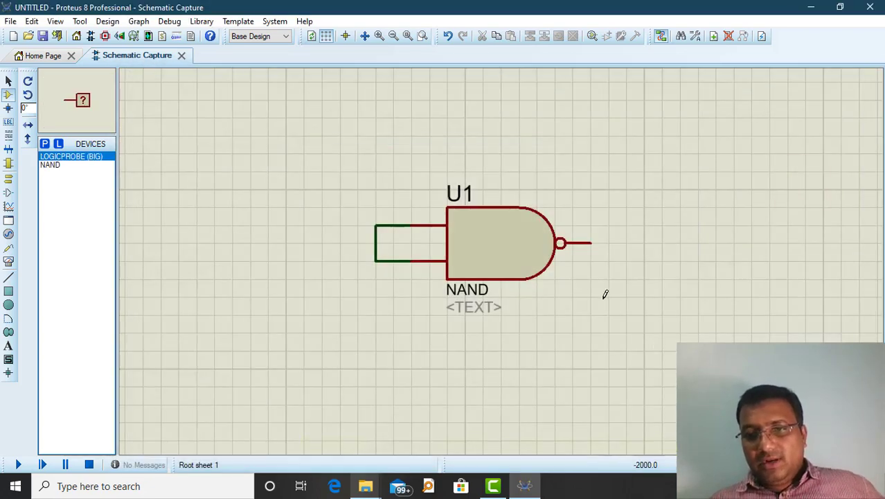
click(637, 247)
click(638, 248)
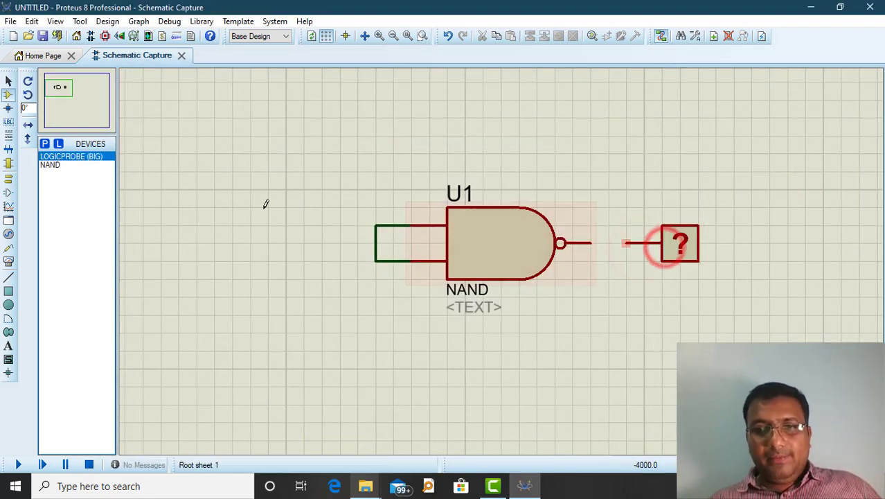
Find the LOGICSTATE device with the keywords "logic state" and place it in front of the NAND gate's joined inputs
click(45, 144)
text(lo)
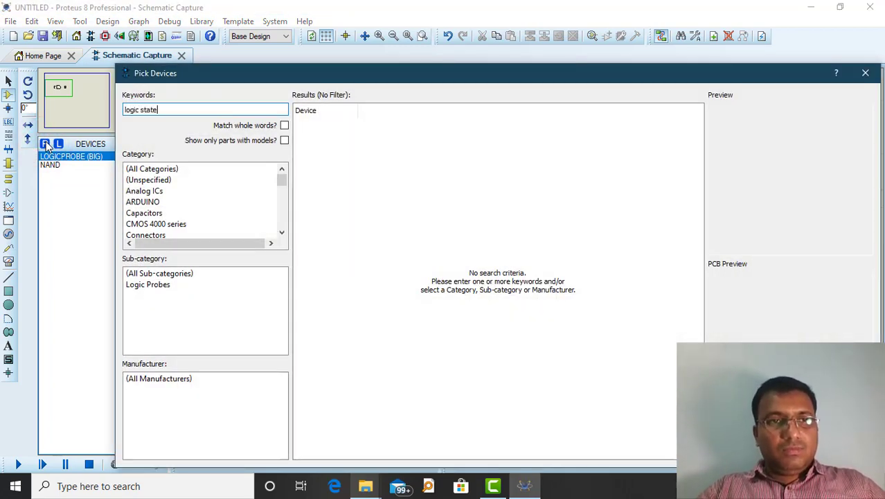
text(gic state)
click(320, 146)
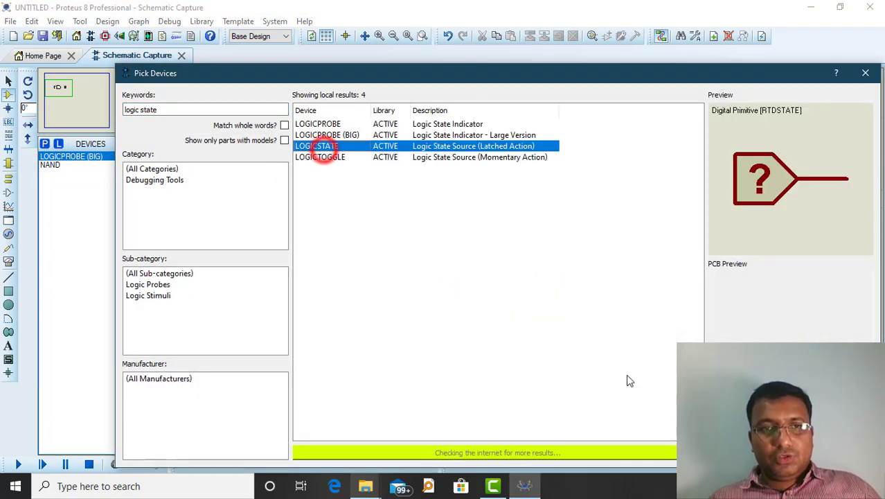
double_click(320, 146)
click(294, 238)
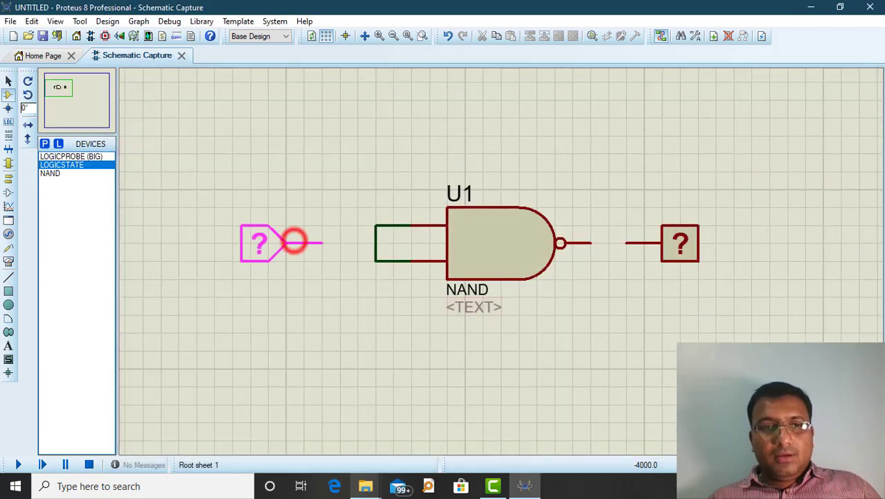
click(297, 241)
Wire the logic state to the NAND gate's joined inputs and the gate's output to the logic probe
click(319, 241)
click(375, 242)
click(591, 242)
click(625, 243)
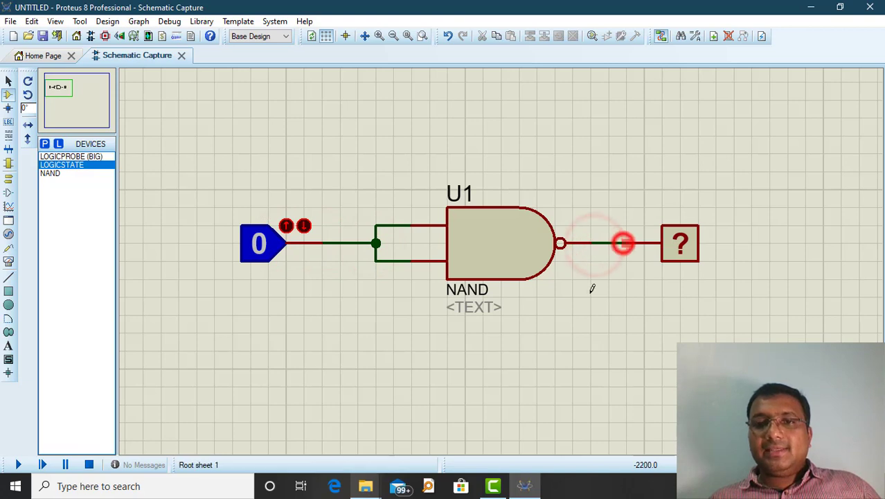
Simulate the single-NAND circuit, toggle its logic state input between 0 and 1 to check the output, and stop the simulation
click(18, 465)
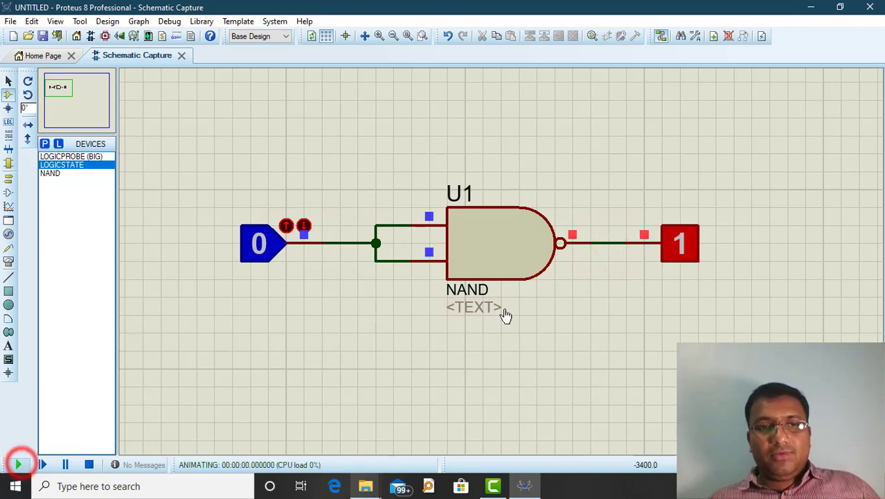
click(258, 253)
click(258, 252)
click(258, 253)
click(258, 252)
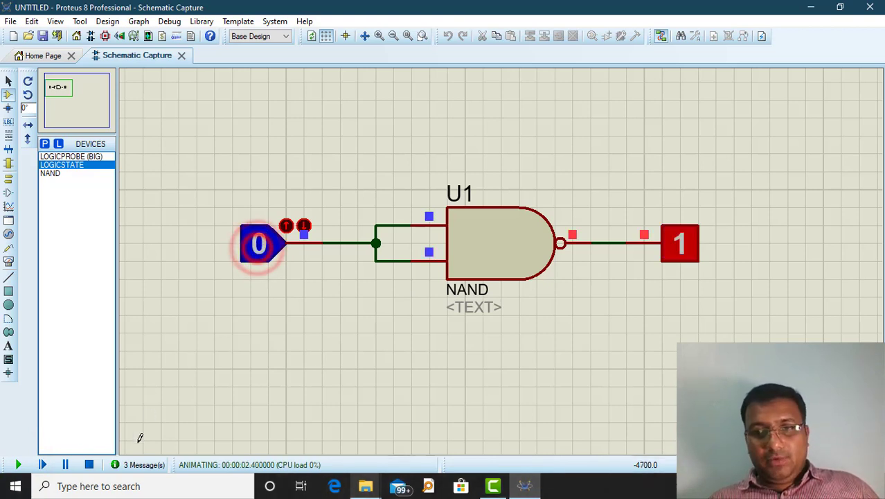
click(86, 467)
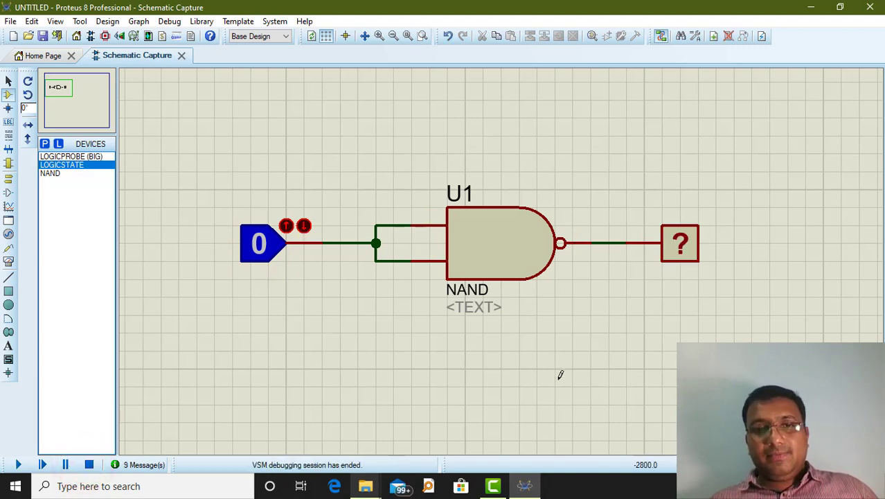
Place two more NAND gates side by side in the empty area below the first circuit
scroll(558, 356, down, 1)
scroll(557, 294, up, 2)
scroll(503, 255, down, 1)
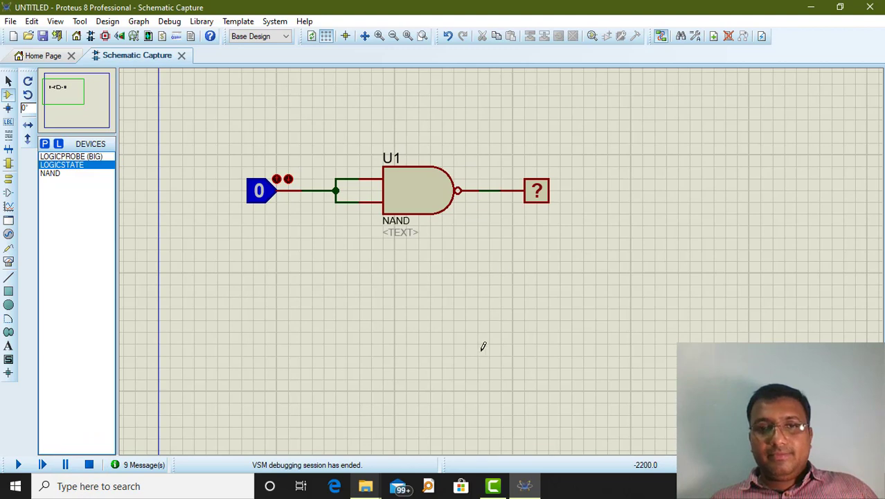
key(F5)
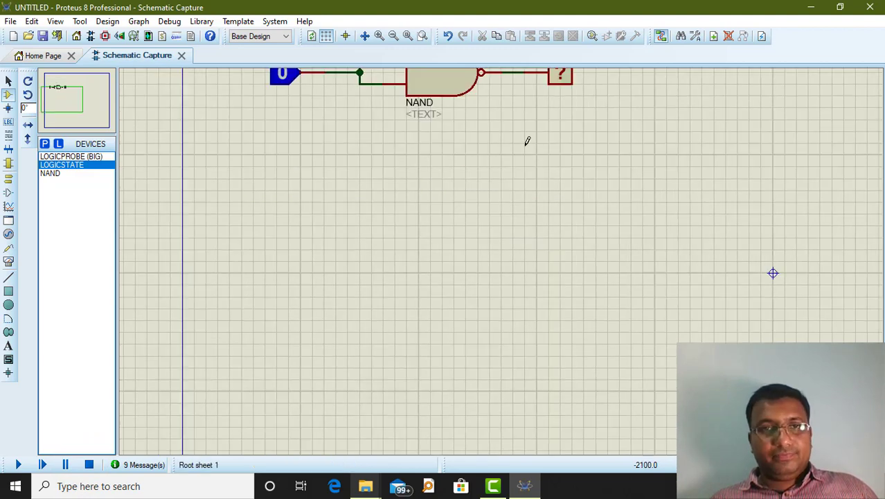
click(54, 174)
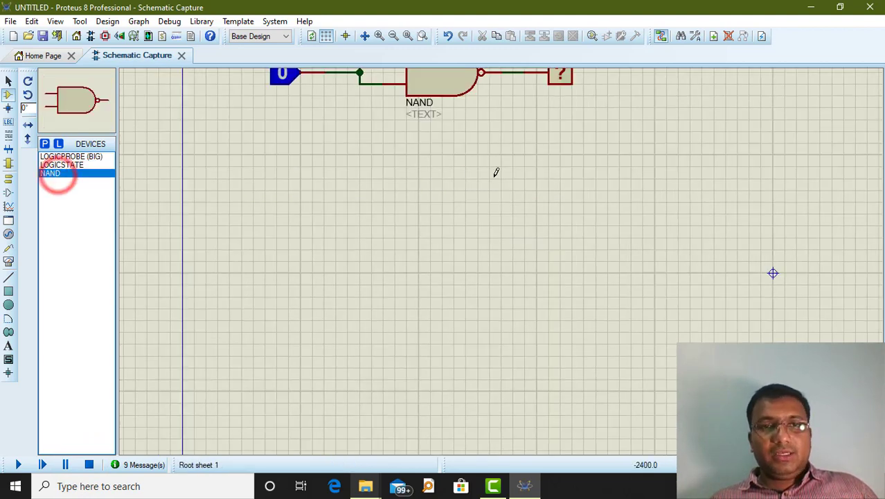
click(431, 183)
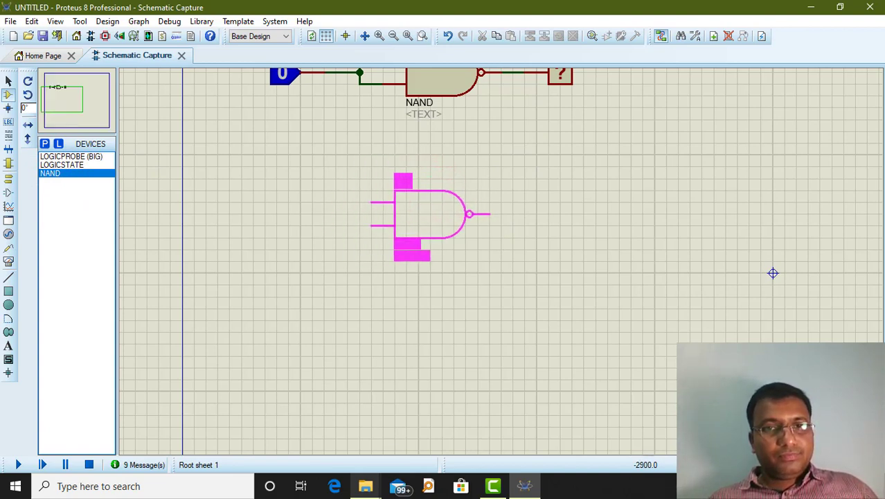
click(401, 201)
click(555, 201)
click(593, 199)
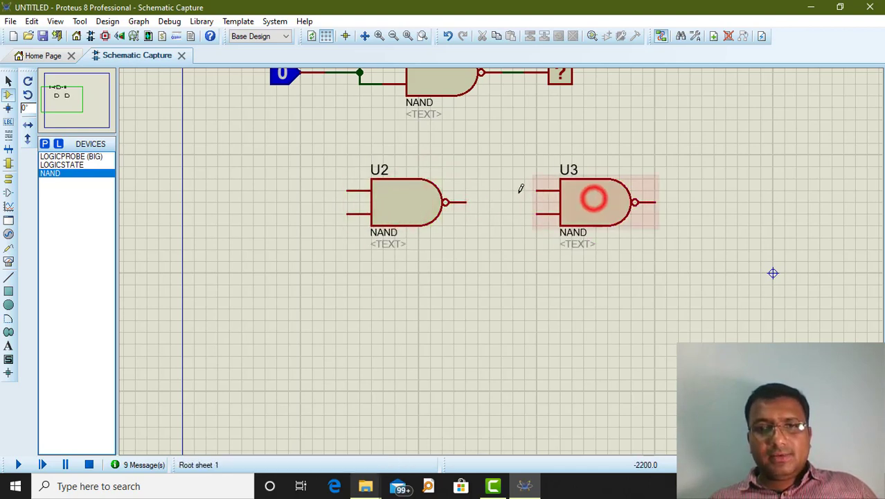
Join both inputs of NAND gate U3 and wire the output of U2 to that junction
click(538, 191)
click(512, 192)
click(512, 212)
click(534, 217)
click(462, 201)
click(513, 202)
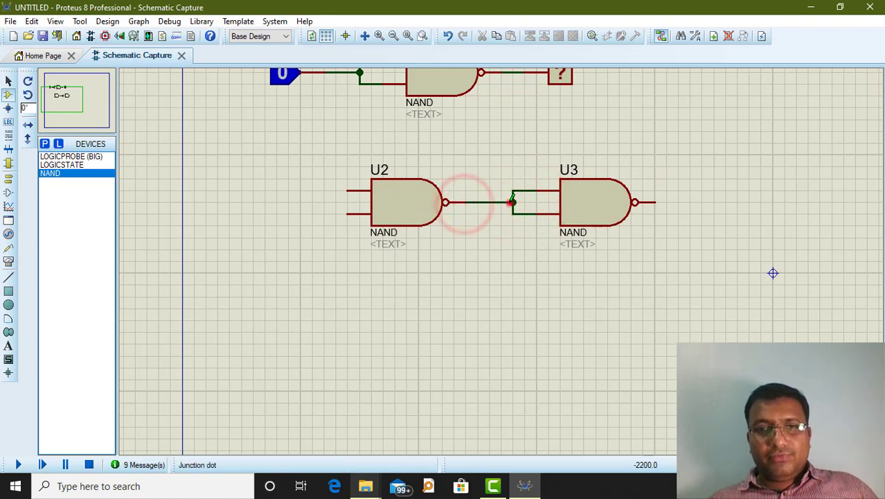
Place a LOGICPROBE (BIG) beyond NAND gate U3 and wire it to that gate's output
click(70, 157)
click(715, 203)
click(710, 203)
click(691, 202)
click(655, 202)
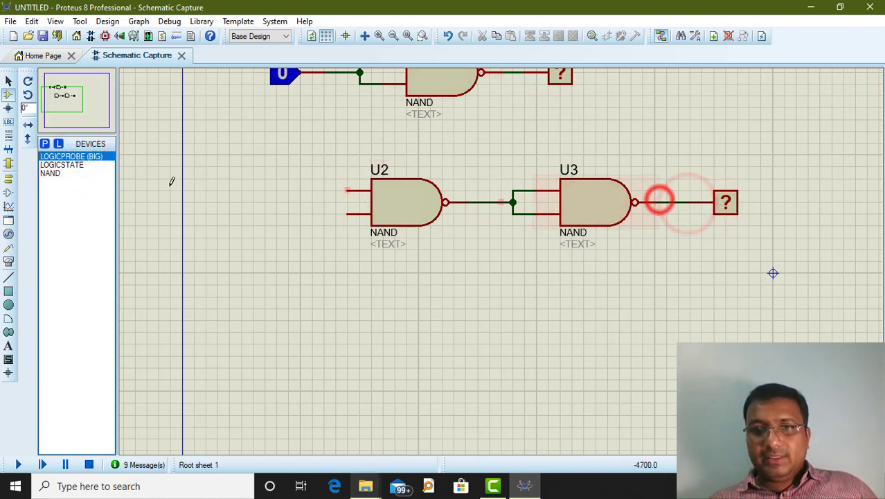
Place two LOGICSTATE inputs one above the other ahead of NAND gate U2
click(56, 165)
click(288, 173)
click(288, 174)
click(283, 223)
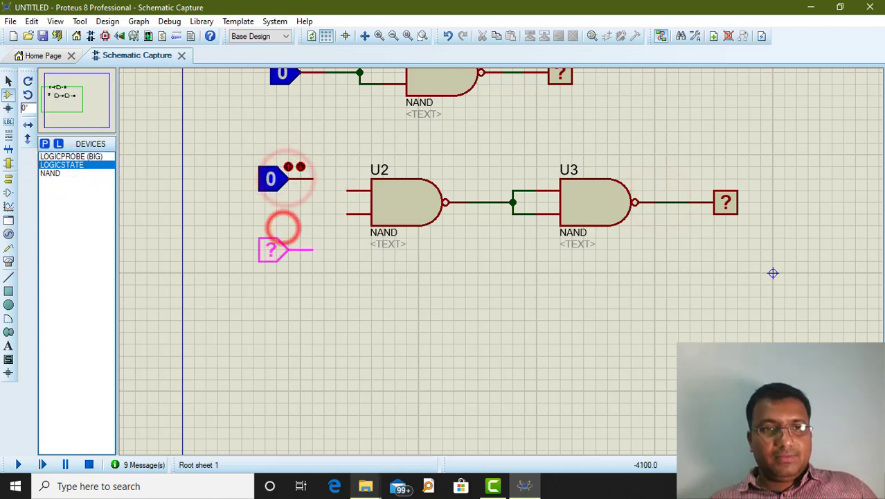
click(290, 239)
Wire the upper logic state to U2's upper input and the lower logic state to its lower input
click(312, 178)
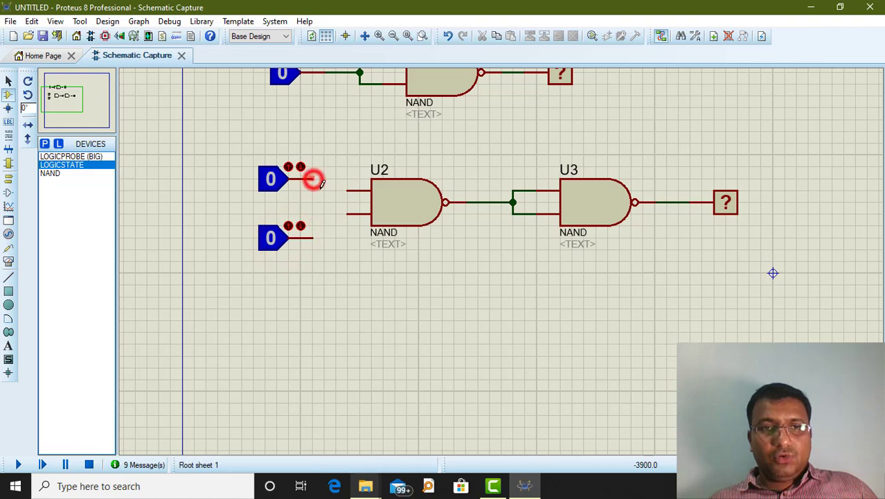
click(355, 190)
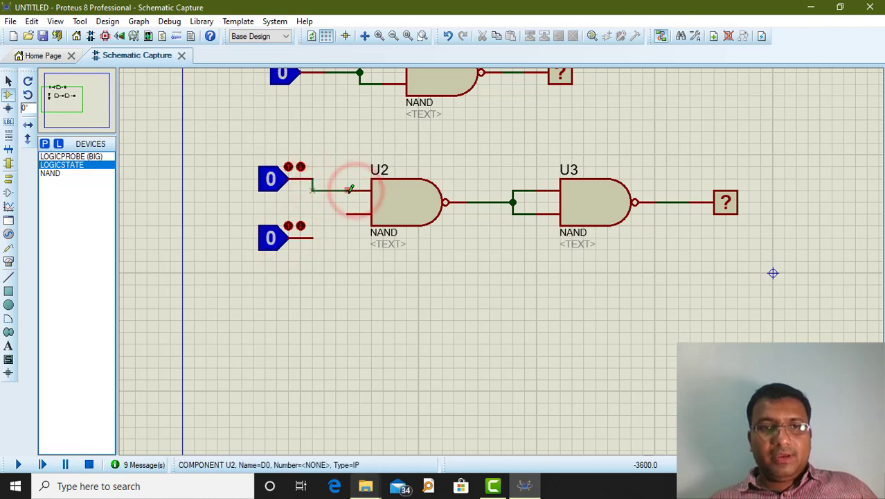
click(313, 237)
click(312, 213)
click(349, 213)
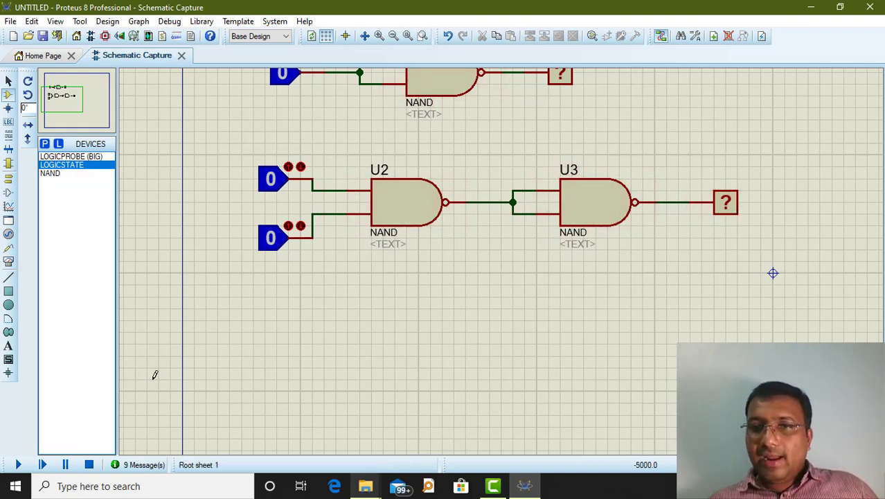
Simulate the two-NAND circuit, switch both U2 logic states to 1 one after the other to check the output, and stop the simulation
click(18, 464)
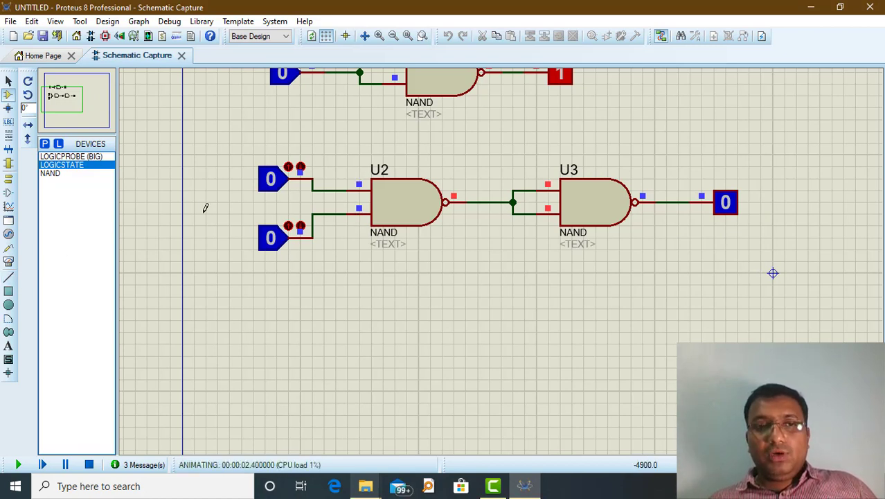
click(274, 184)
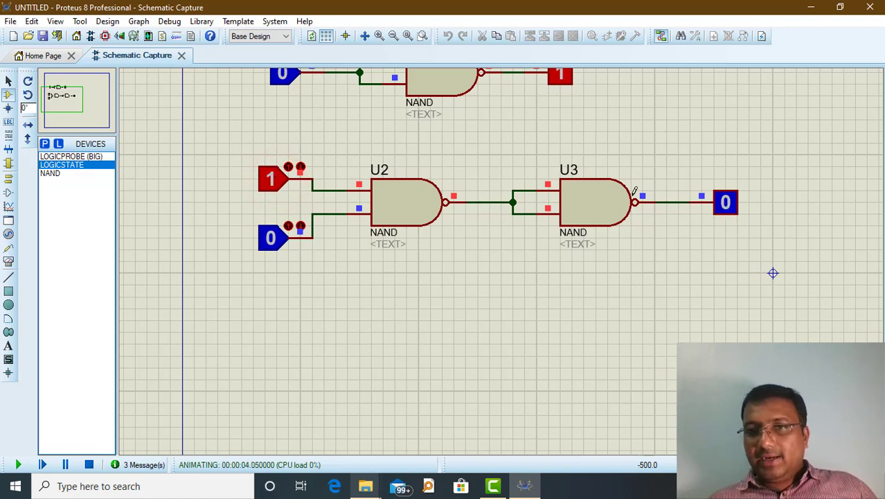
click(273, 235)
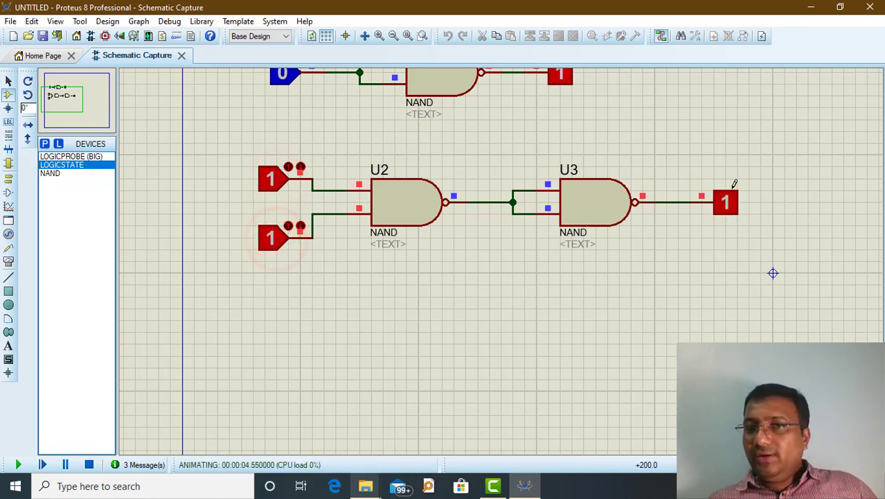
click(88, 465)
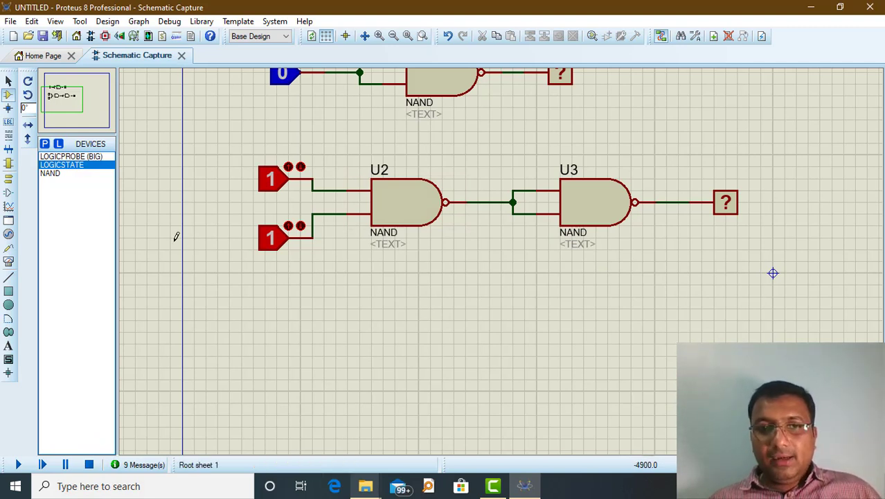
Place three more NAND gates below the second circuit: two stacked vertically and a third beyond them at mid-height
click(69, 174)
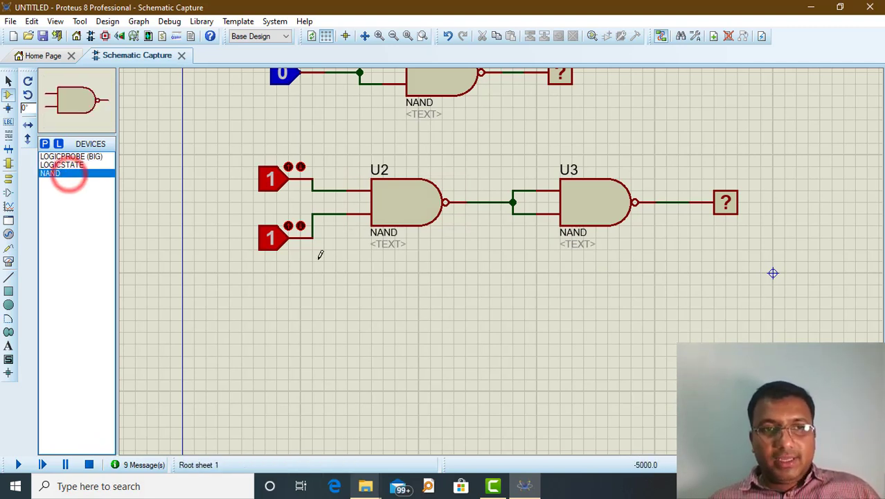
click(374, 320)
click(409, 320)
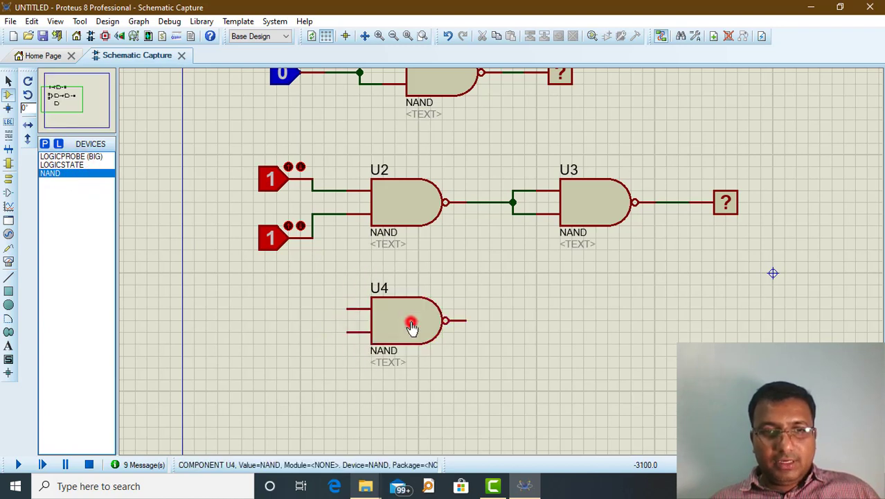
click(403, 409)
click(403, 409)
click(618, 360)
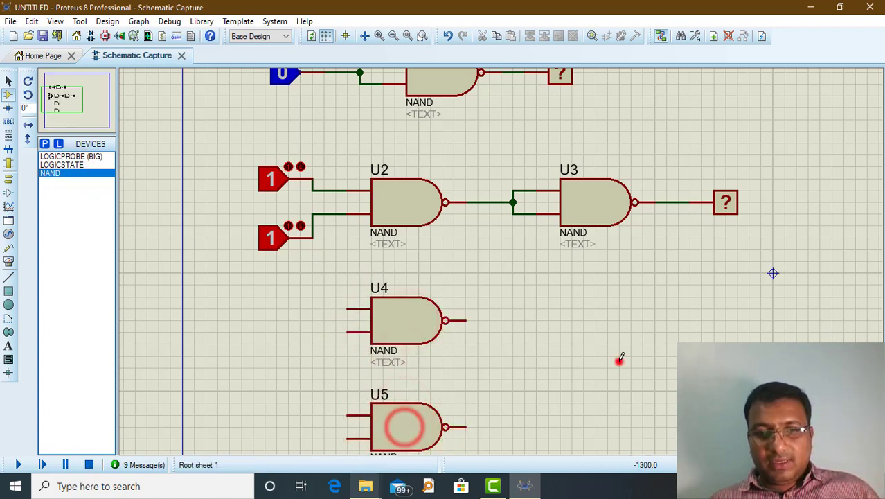
click(616, 370)
Wire the output of U4 to the upper input of U6 and the output of U5 to its lower input
click(466, 320)
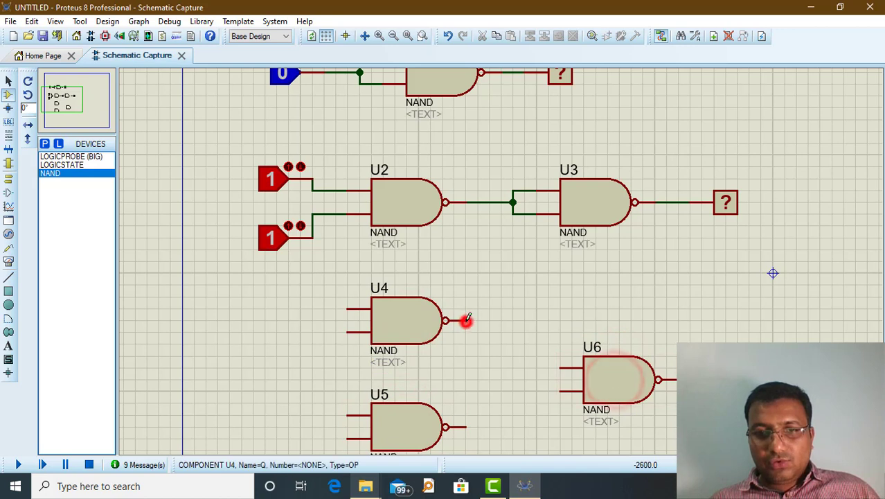
click(513, 323)
click(559, 367)
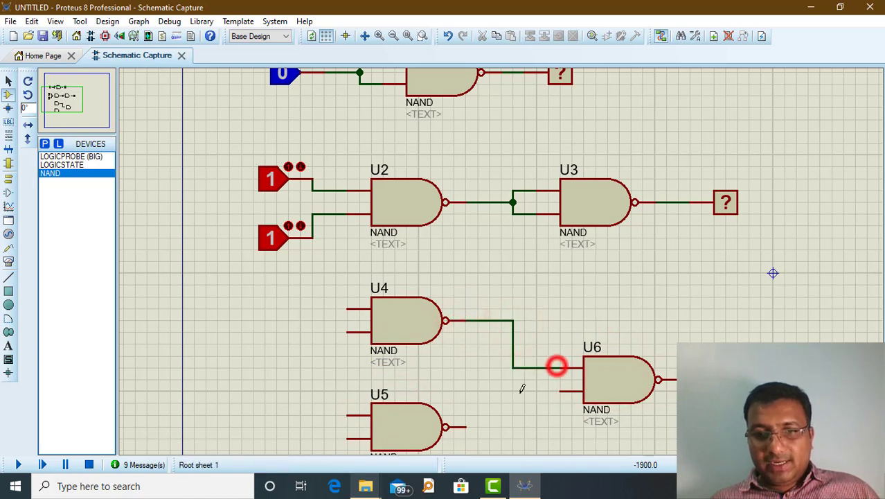
click(468, 426)
click(513, 426)
click(513, 392)
click(562, 392)
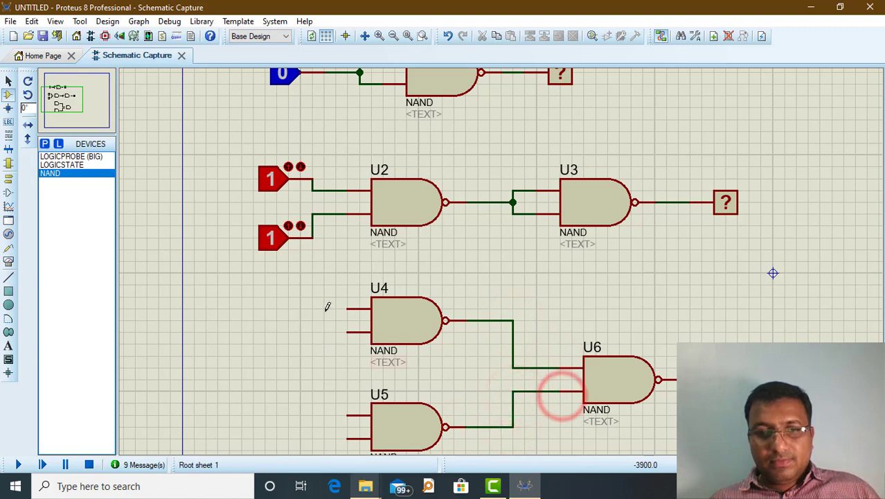
Join the two inputs of NAND gate U4 together, and likewise the two inputs of U5
click(347, 309)
click(324, 310)
click(323, 332)
click(347, 331)
click(347, 415)
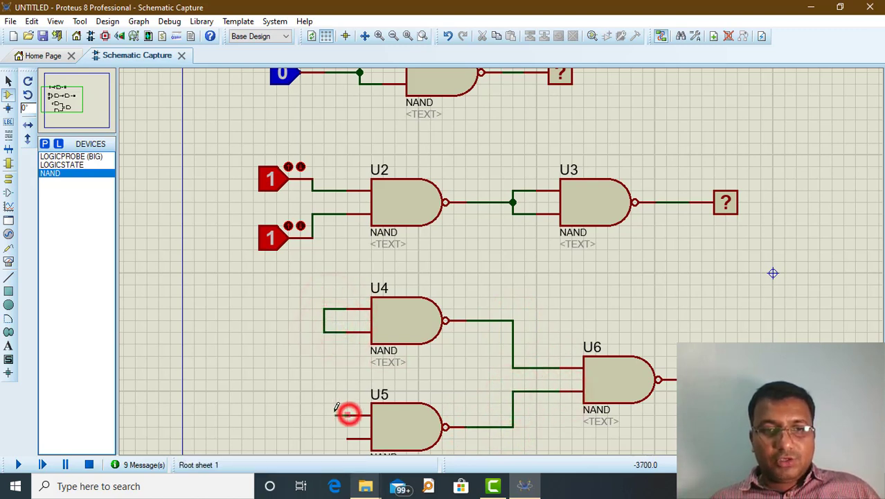
click(323, 415)
click(324, 438)
click(347, 438)
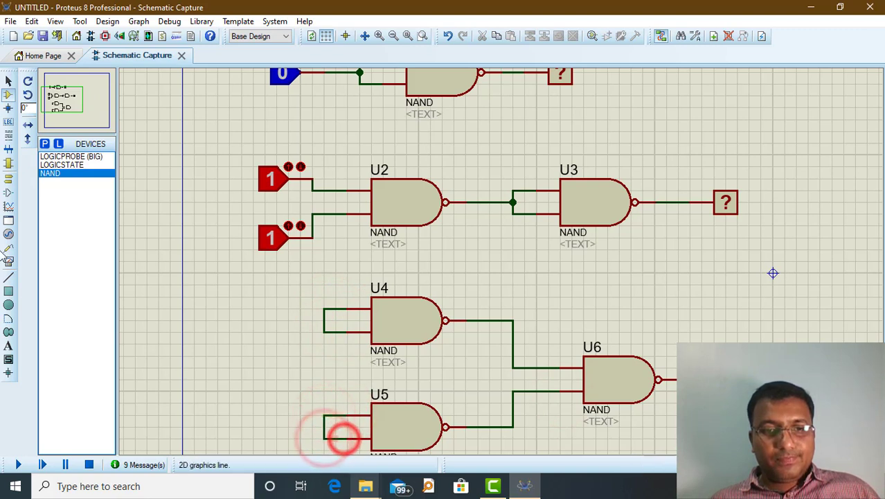
Place a LOGICSTATE ahead of each of U4 and U5, and a LOGICPROBE (BIG) beyond the output of U6
click(61, 164)
click(246, 319)
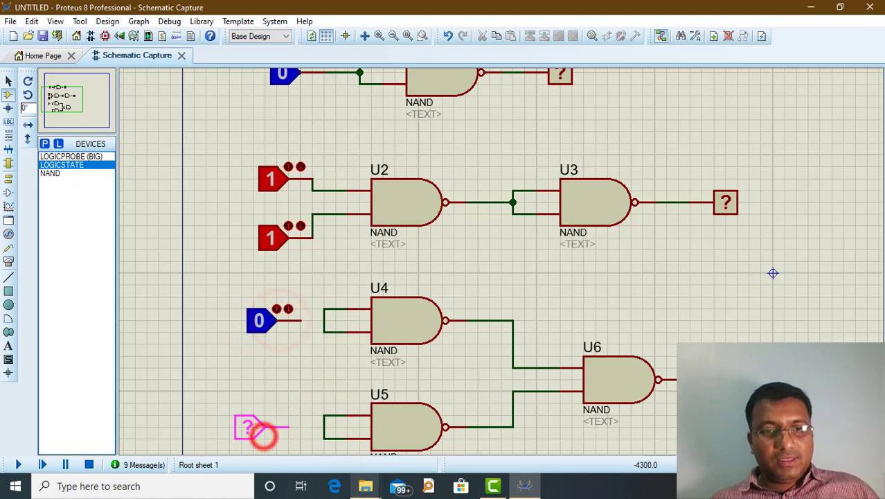
click(279, 425)
click(76, 156)
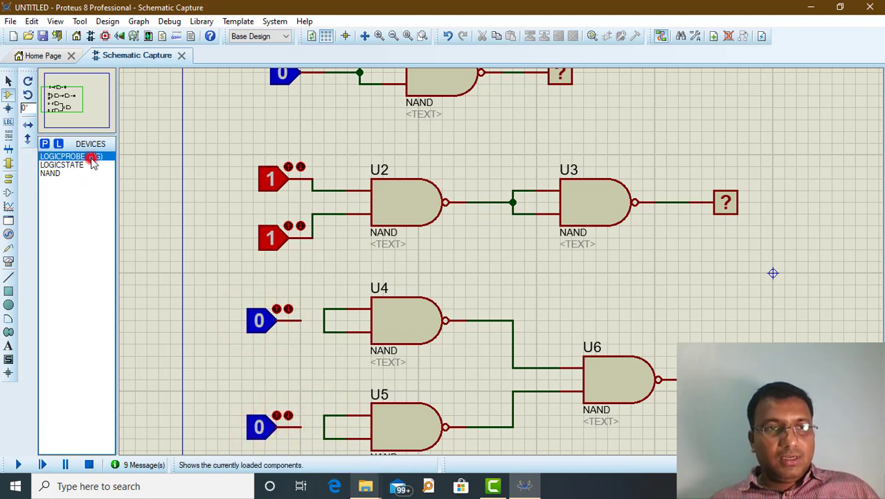
click(750, 380)
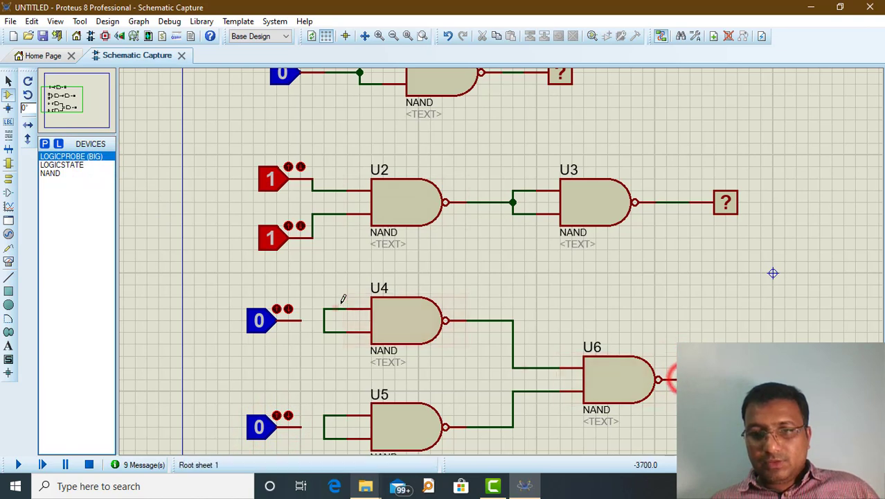
Wire the joined inputs of U4 and U5 to their respective logic states
click(324, 319)
click(300, 321)
click(324, 427)
click(302, 427)
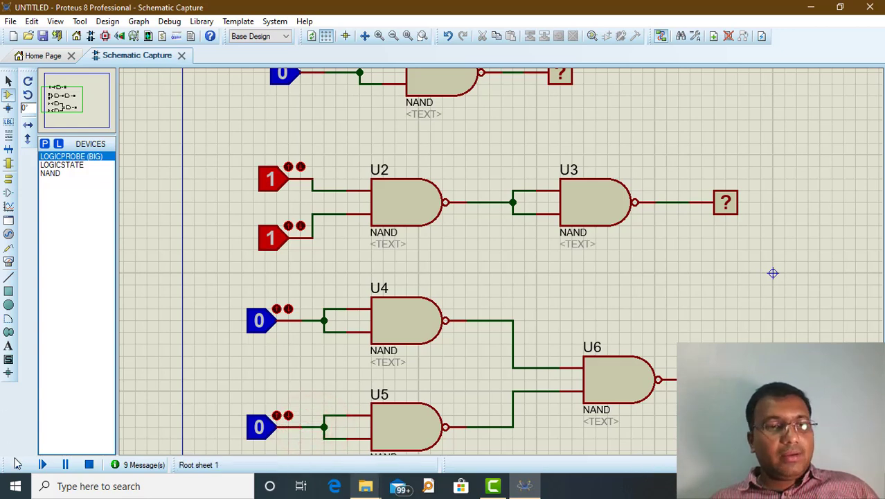
Simulate the three-NAND circuit, toggle the U4 and U5 logic states through 0 and 1 combinations to check the output, and stop the simulation
click(17, 465)
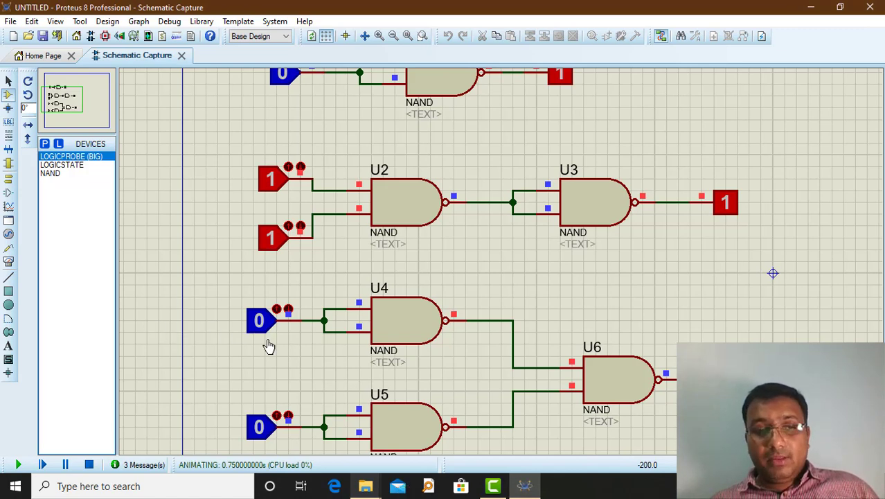
click(256, 321)
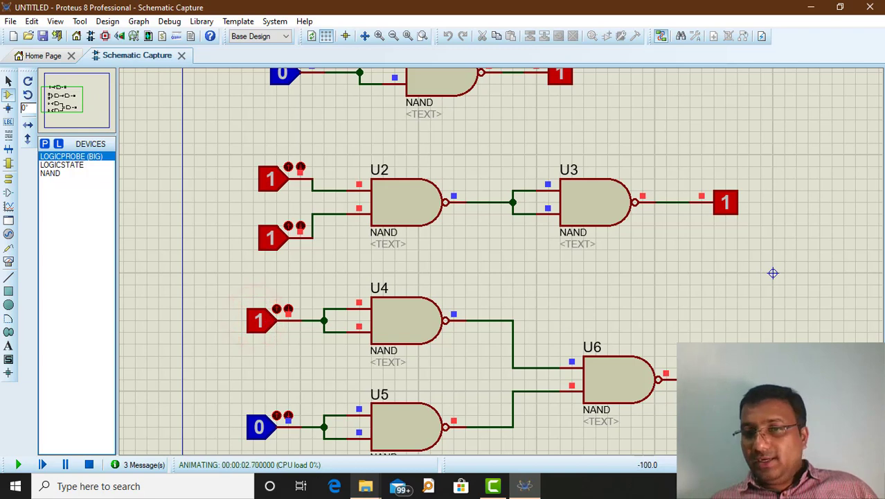
click(258, 429)
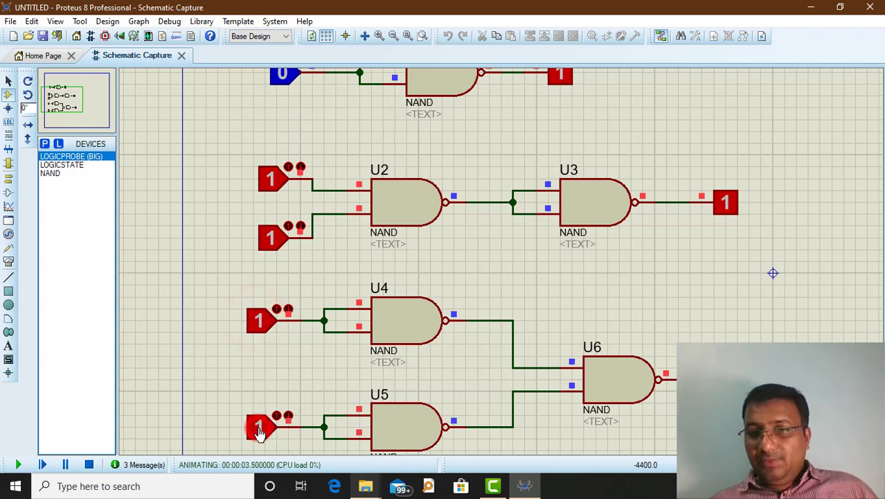
click(261, 323)
click(259, 427)
click(260, 326)
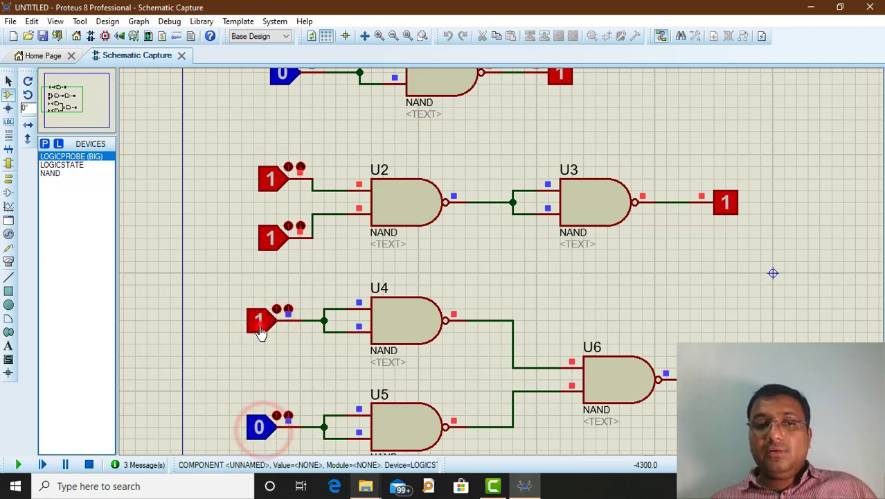
click(254, 429)
click(261, 325)
click(259, 427)
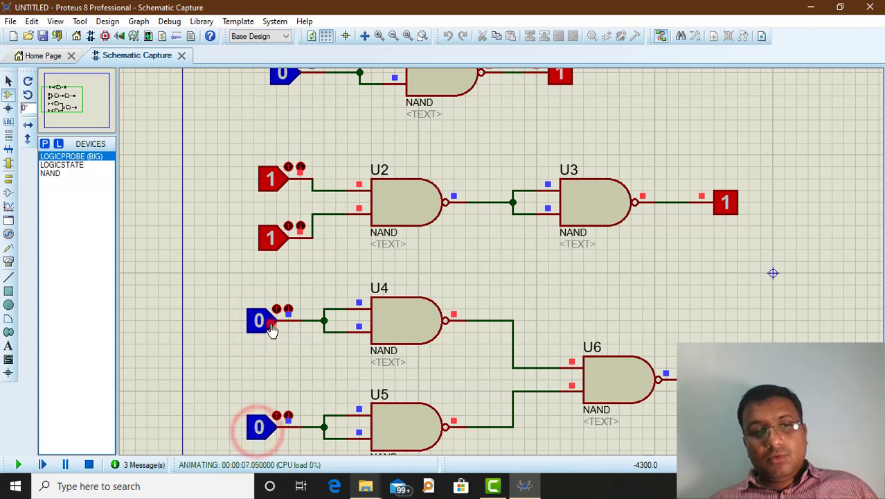
click(270, 327)
click(258, 430)
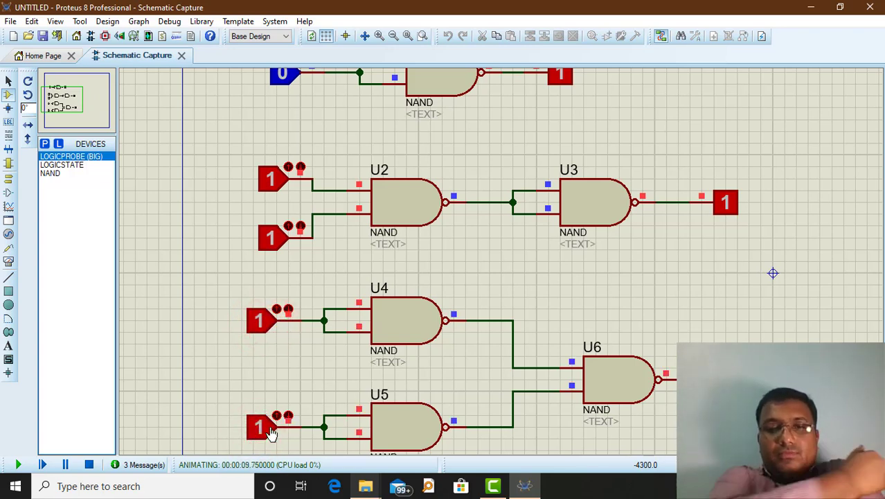
click(90, 465)
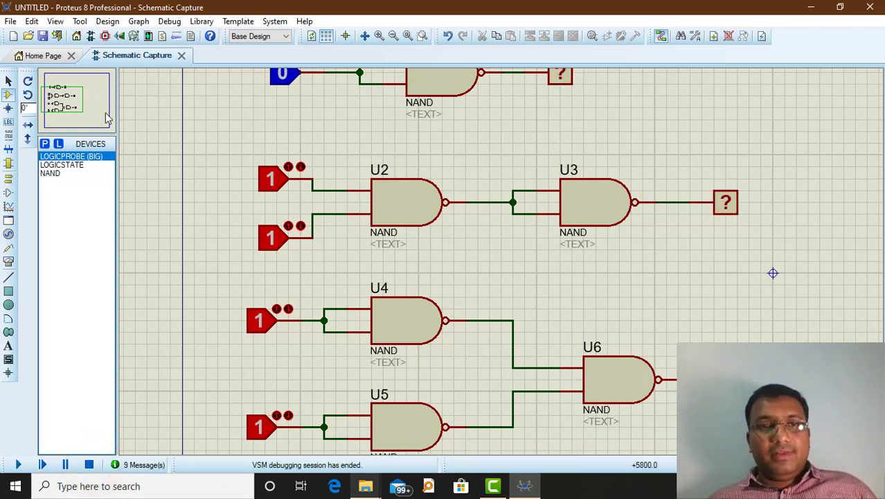
Save the project as Cir09 in the Circuits folder on the Desktop
click(43, 36)
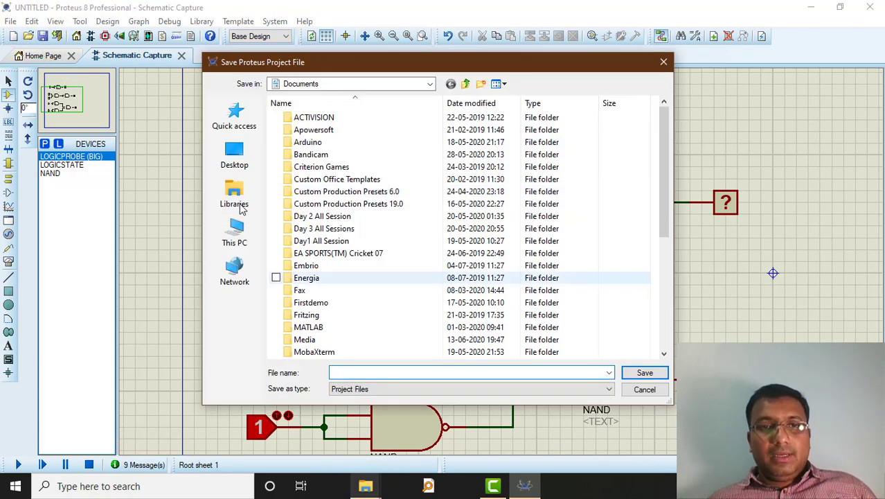
click(235, 155)
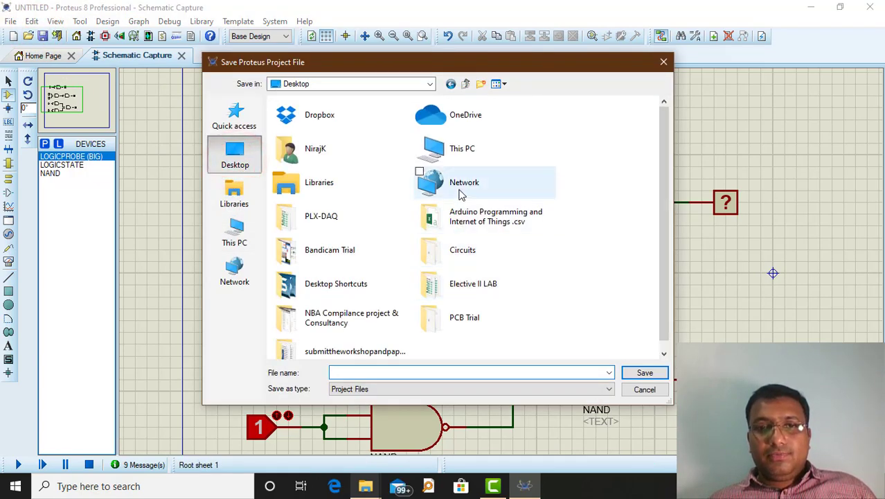
double_click(463, 251)
click(381, 372)
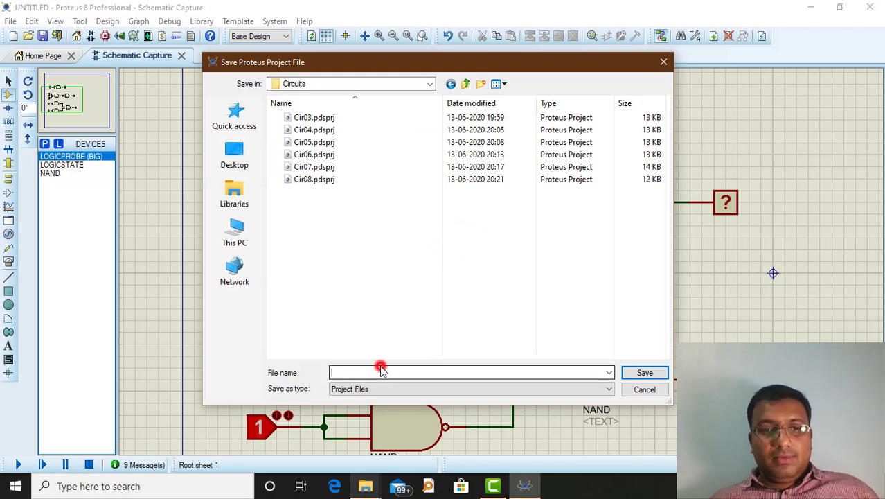
text(Cir0)
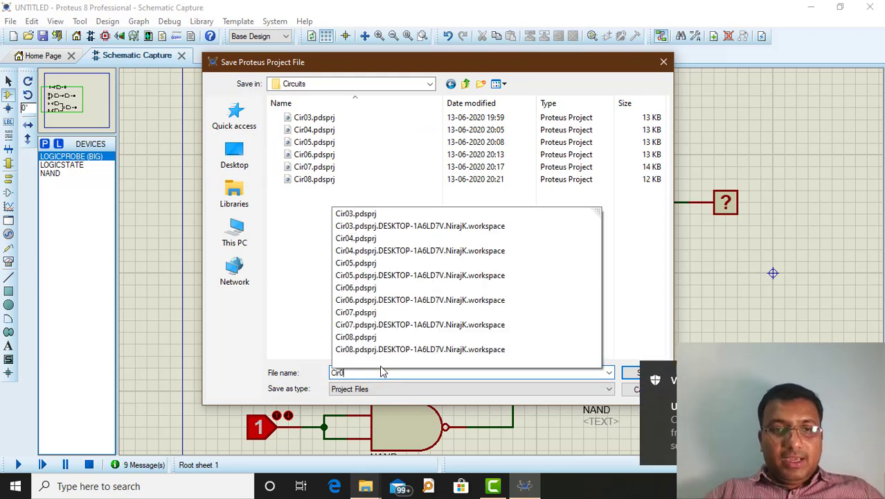
text(9)
key(Return)
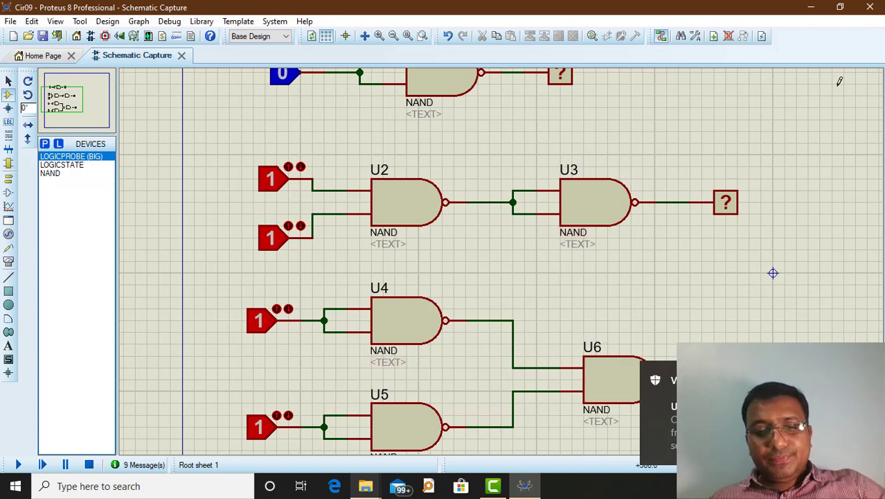
Start a new project and add the animated D-type flip-flop DTFF from the ACTIVE library to the device list
key(ctrl+n)
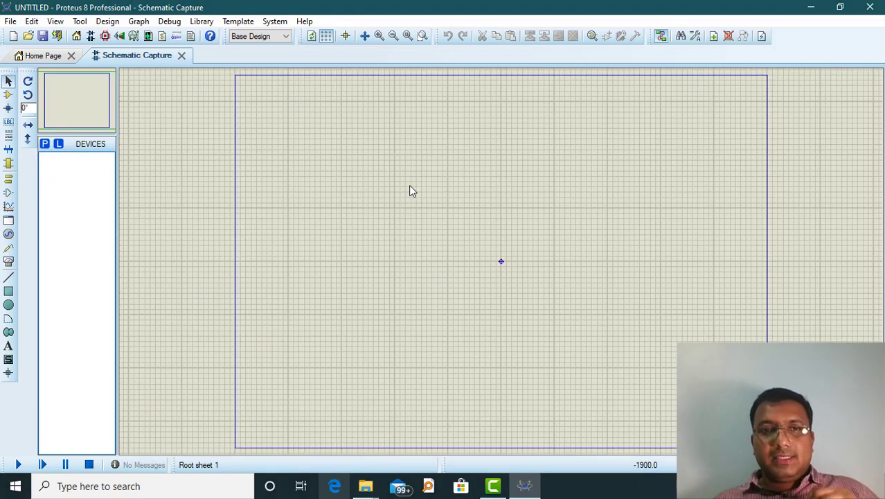
click(9, 95)
click(44, 144)
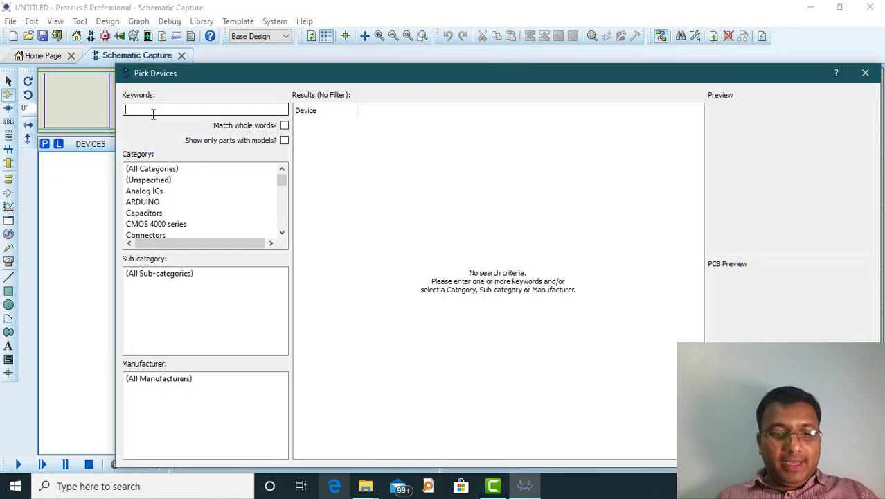
text(D f)
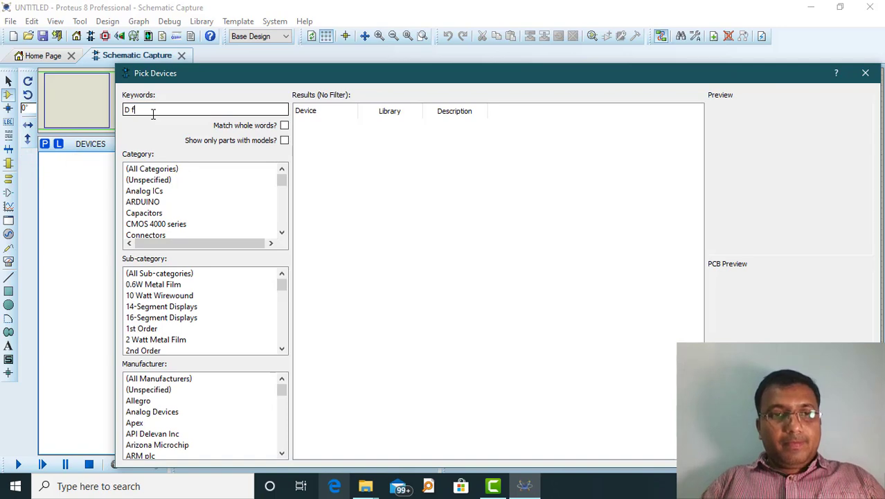
text(lipflop)
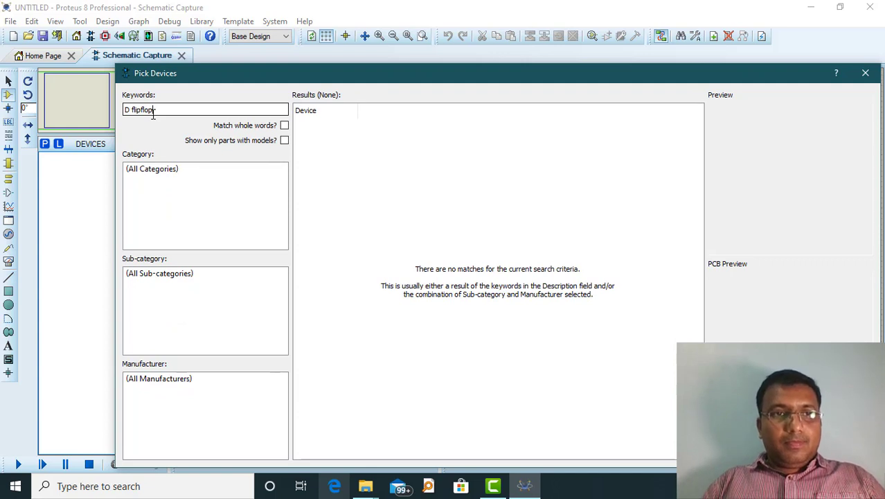
key(BackSpace)
key(BackSpace)
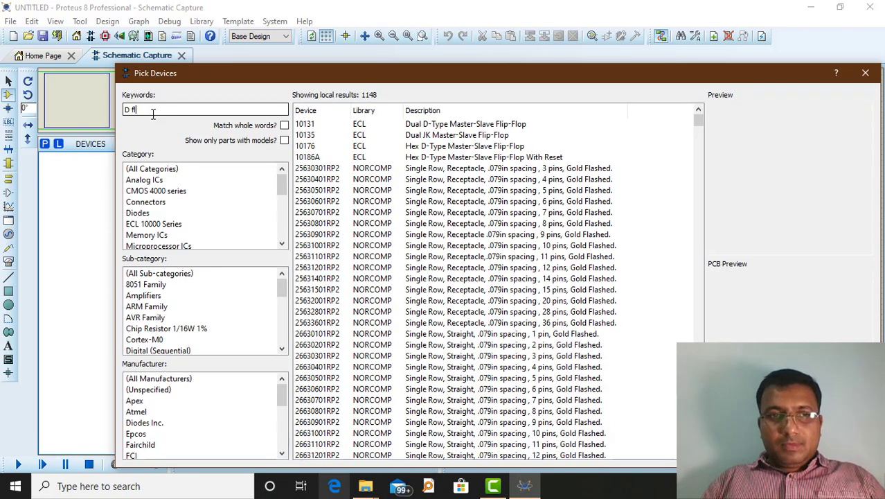
text(TFF)
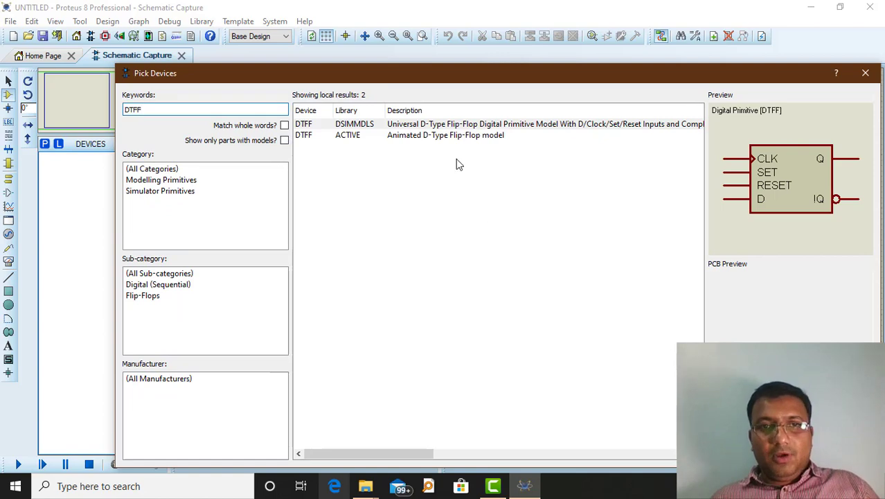
click(380, 136)
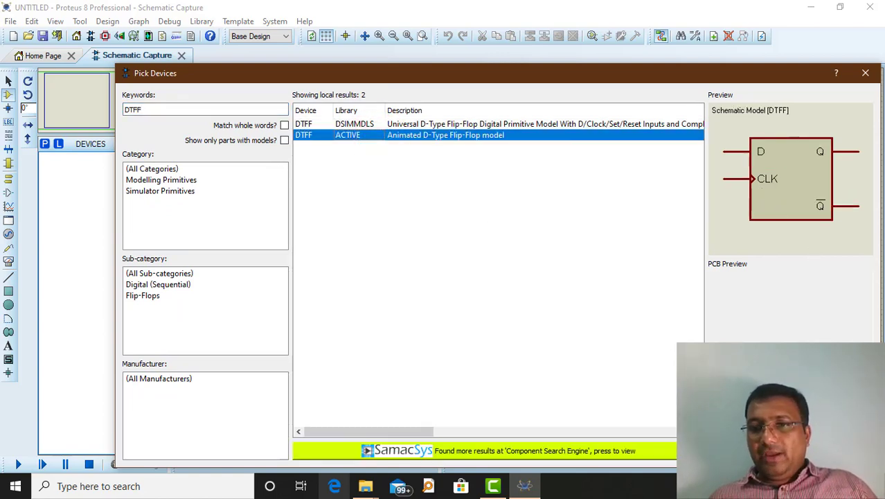
key(Return)
Find the TRAFFIC LIGHTS module in the parts library and add it to the device list
click(46, 144)
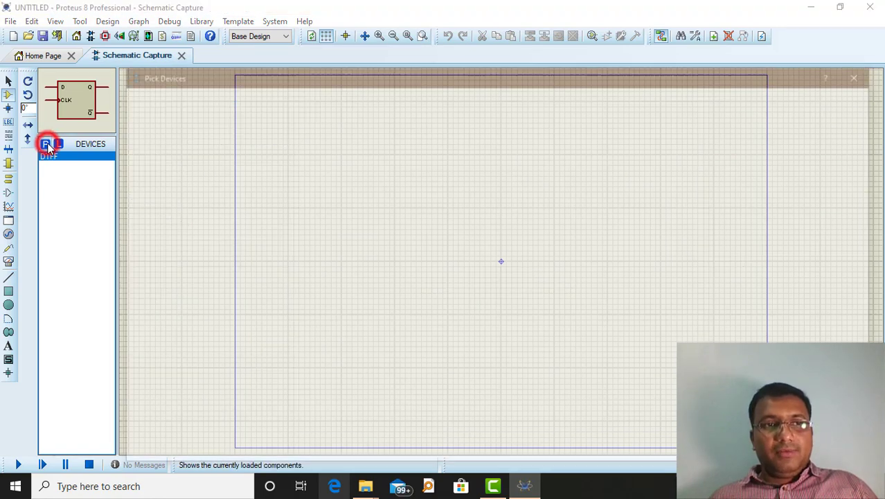
text(traffic light)
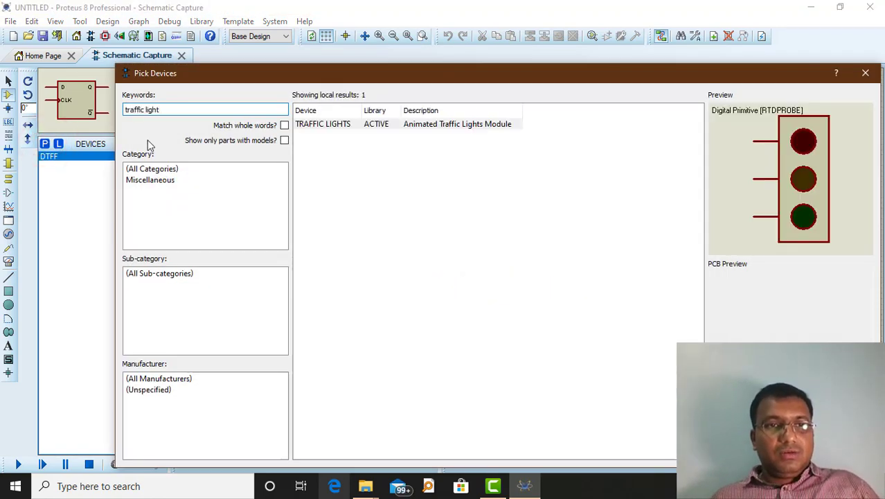
double_click(377, 130)
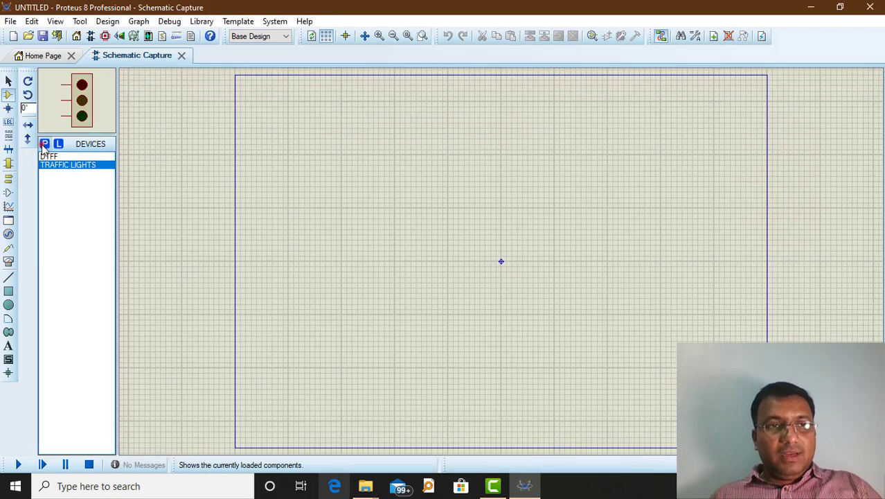
Add the AND gate and the CLOCK digital primitives to the device list
click(44, 144)
text(logic)
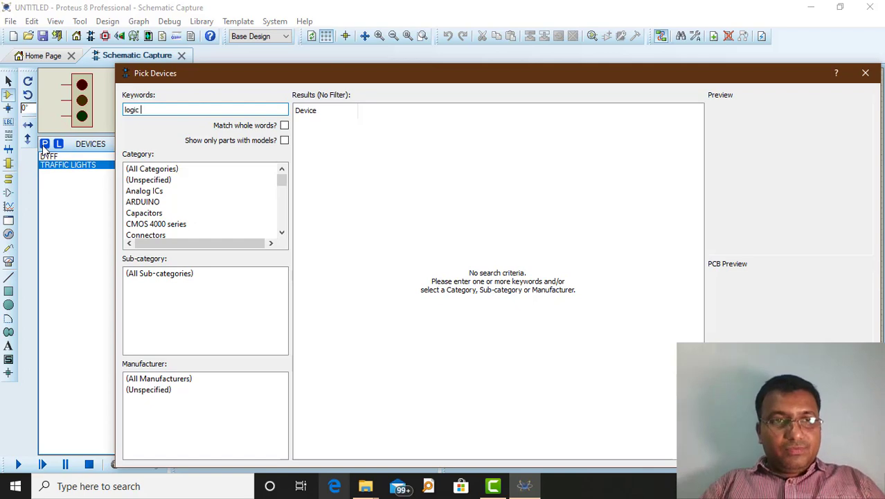
key(BackSpace)
key(BackSpace)
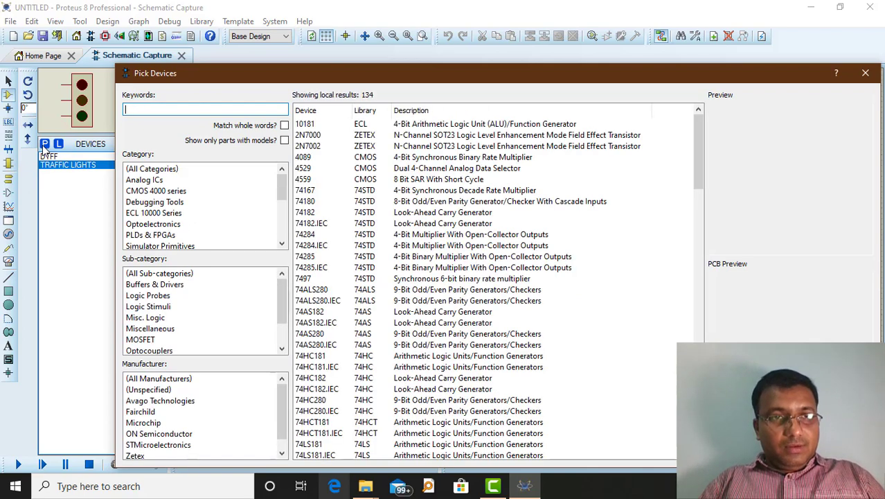
text(and)
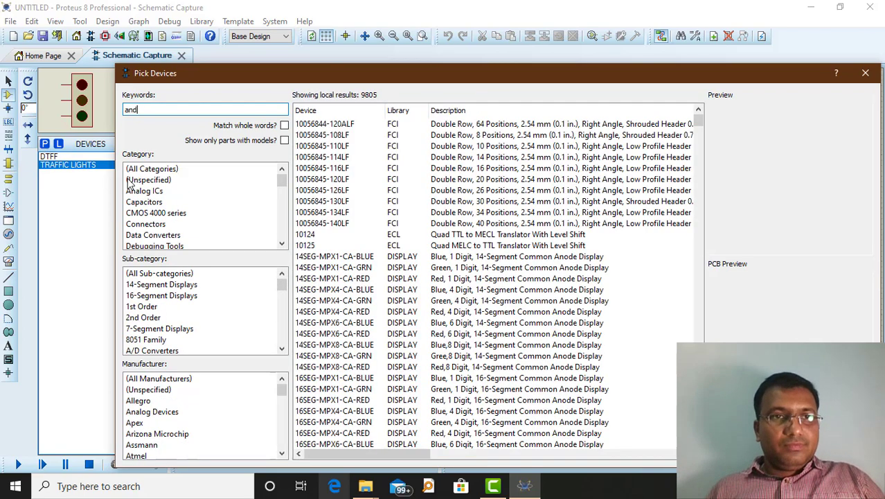
key(Return)
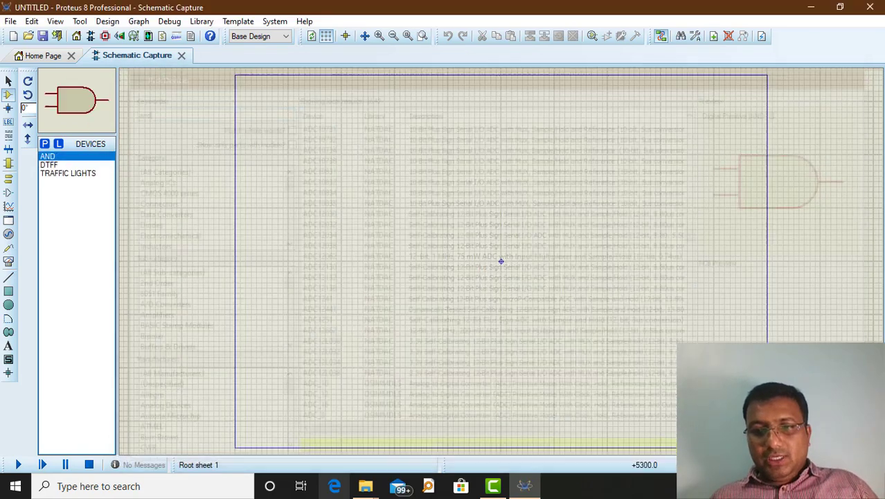
click(47, 143)
text(clock)
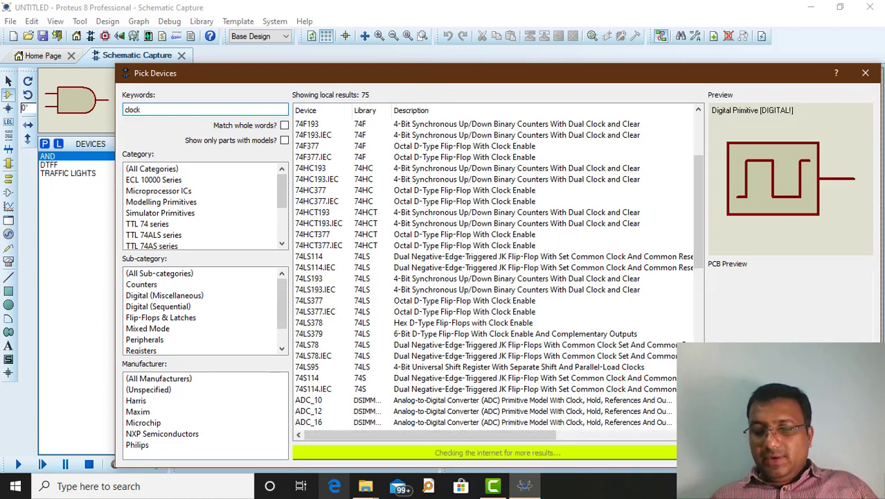
key(Return)
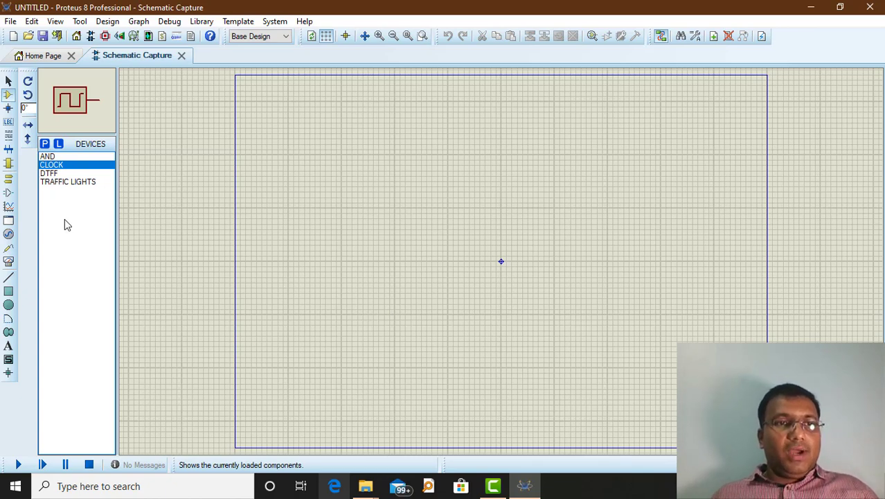
Place two DTFF flip-flops one above the other in the upper-left area of the schematic sheet
click(52, 173)
scroll(496, 261, up, 3)
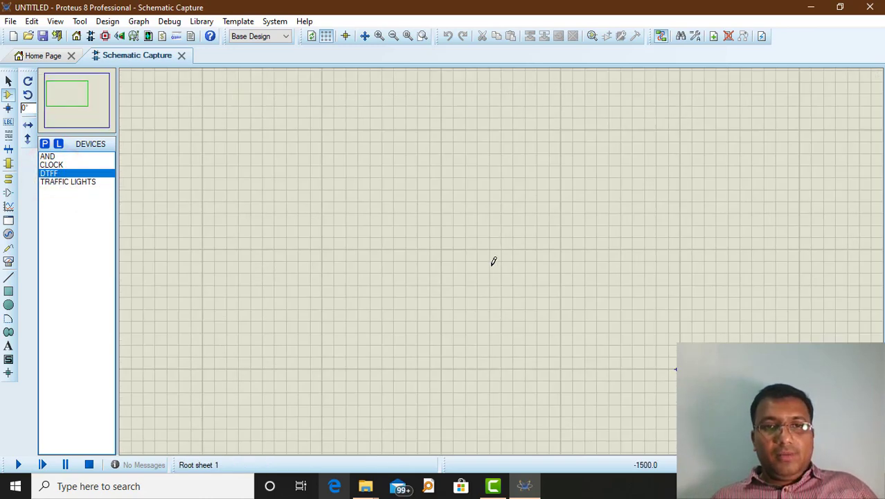
click(291, 156)
click(283, 196)
click(278, 312)
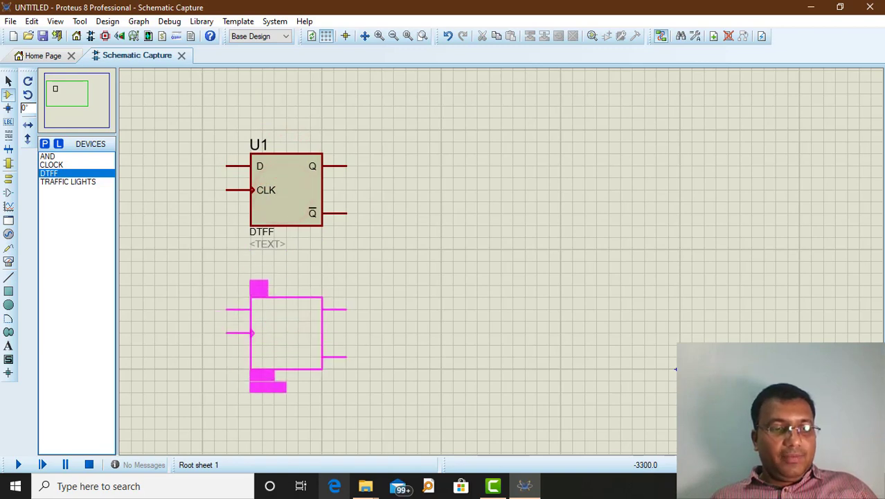
click(286, 335)
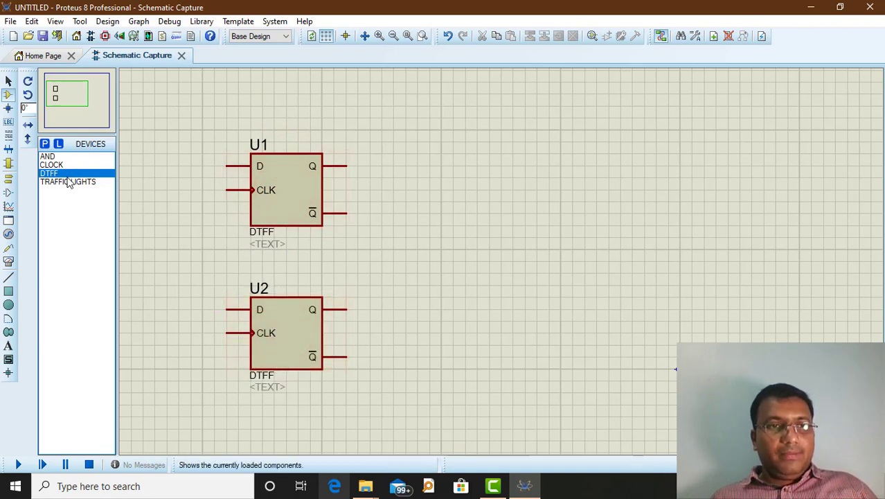
Place the TRAFFIC LIGHTS module to the right of the two flip-flops, midway between them in height
click(67, 182)
click(618, 231)
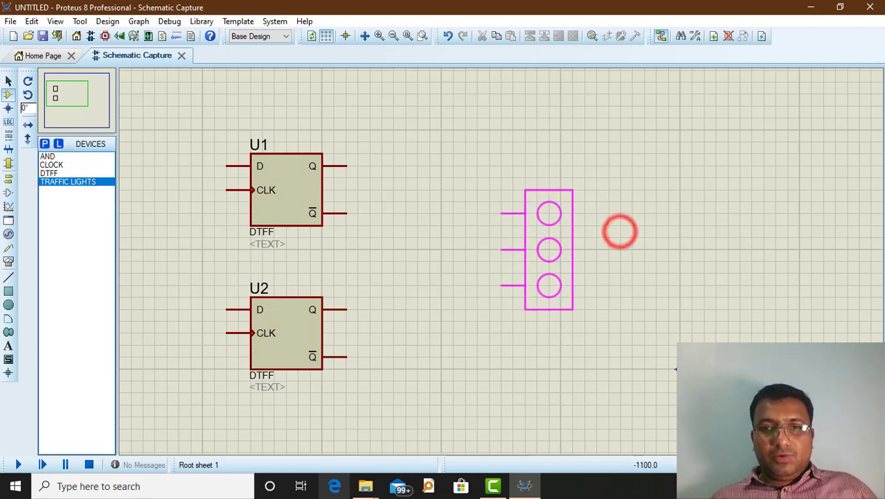
click(597, 250)
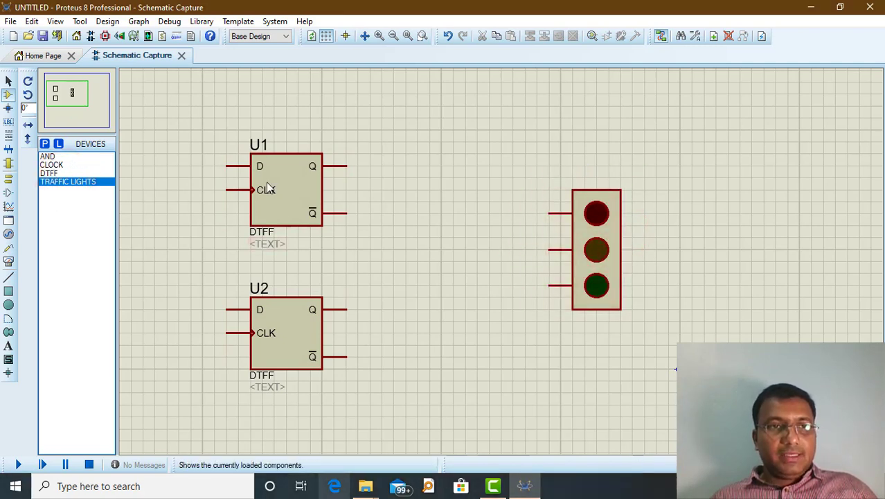
Place an AND gate between the flip-flops and the traffic lights, and wire its output to the green light input
click(46, 158)
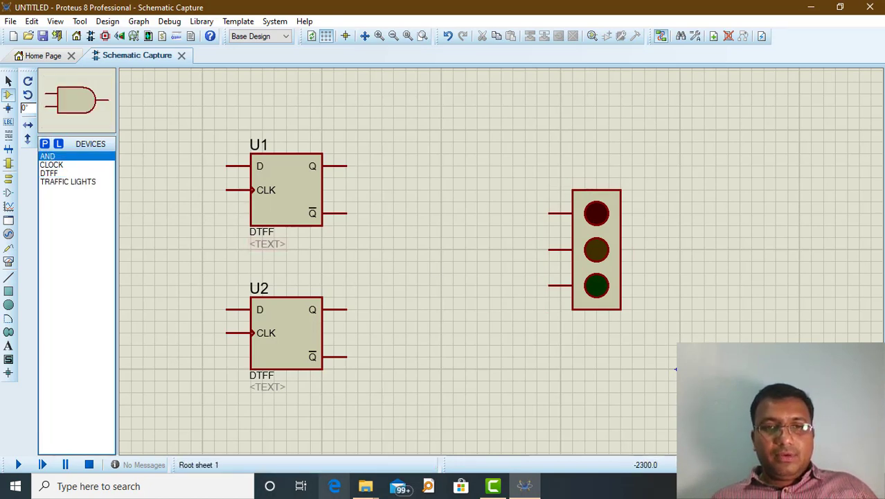
click(429, 285)
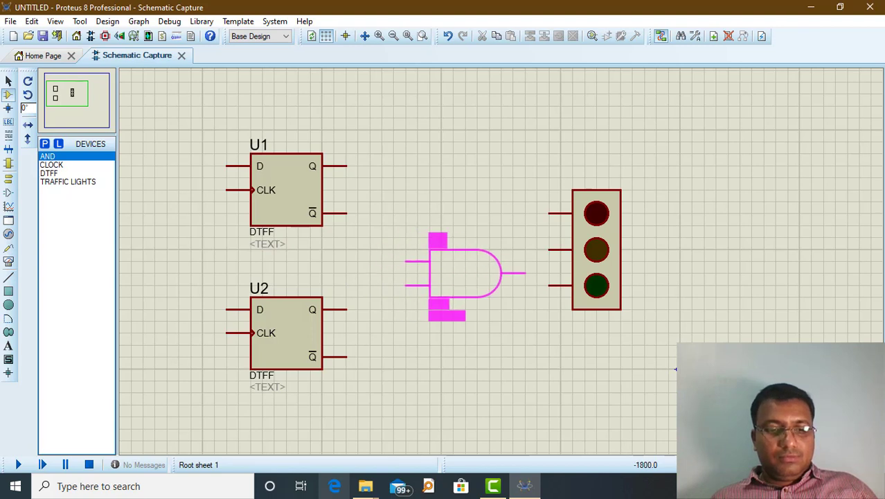
click(465, 286)
click(527, 285)
click(549, 286)
Wire the inverted Q output of U1 and the Q output of U2 to the two inputs of AND gate U3
click(346, 213)
click(381, 214)
click(406, 272)
click(346, 309)
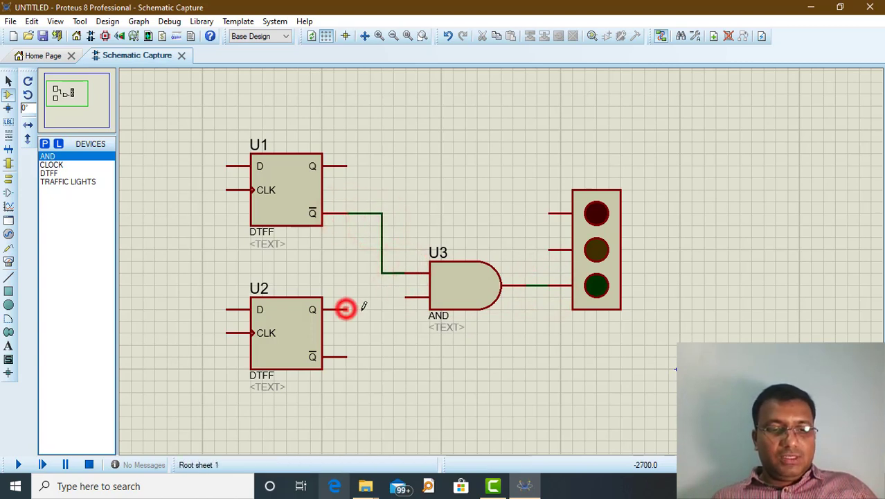
click(403, 297)
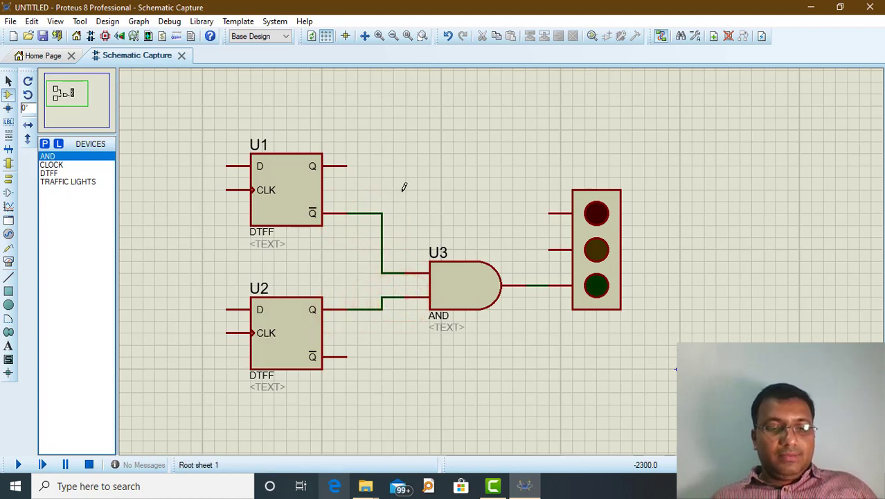
Wire the Q output of U1 to the yellow light input and the inverted Q output of U2 to the red light input
click(347, 166)
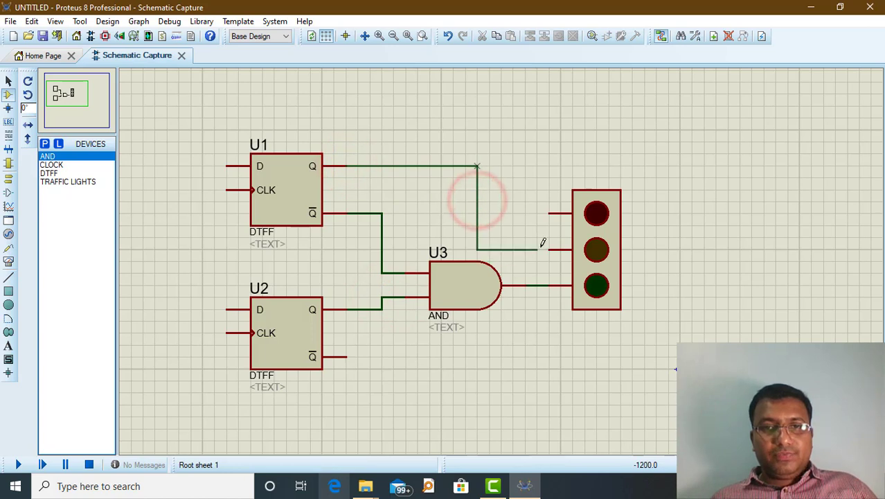
click(551, 247)
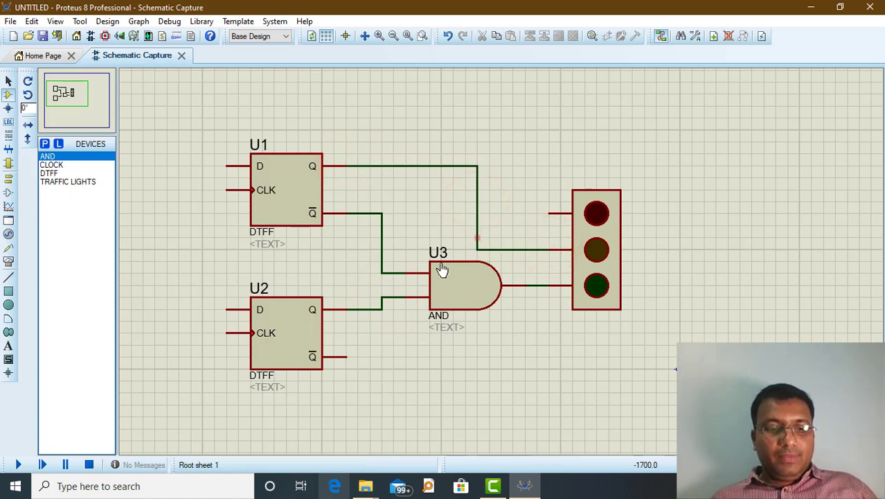
click(346, 356)
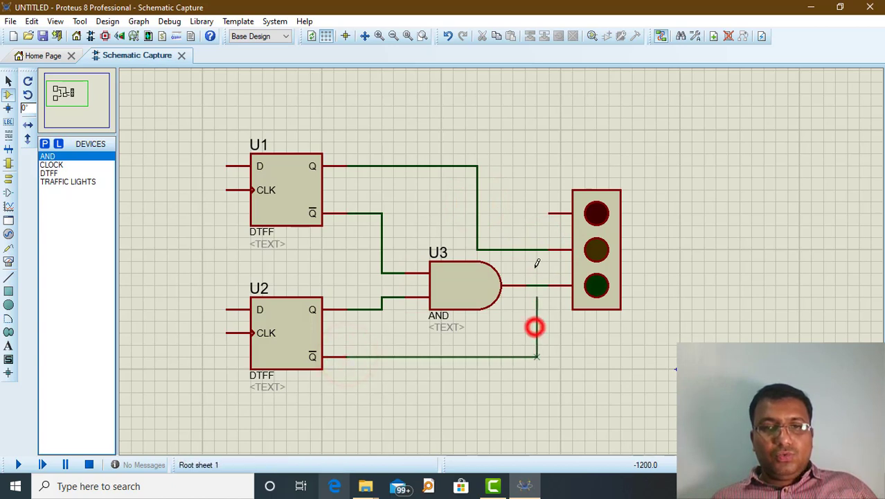
click(550, 213)
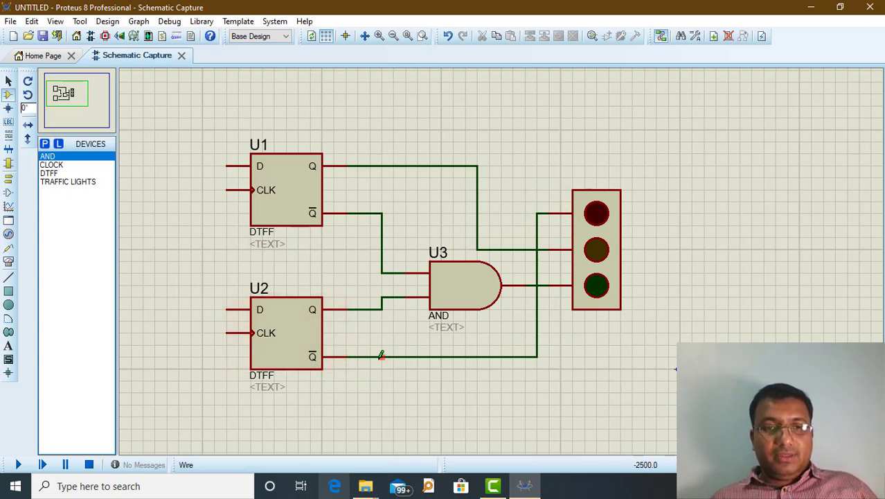
Wire the inverted Q output of U2 back over the flip-flop to its own D input
click(379, 356)
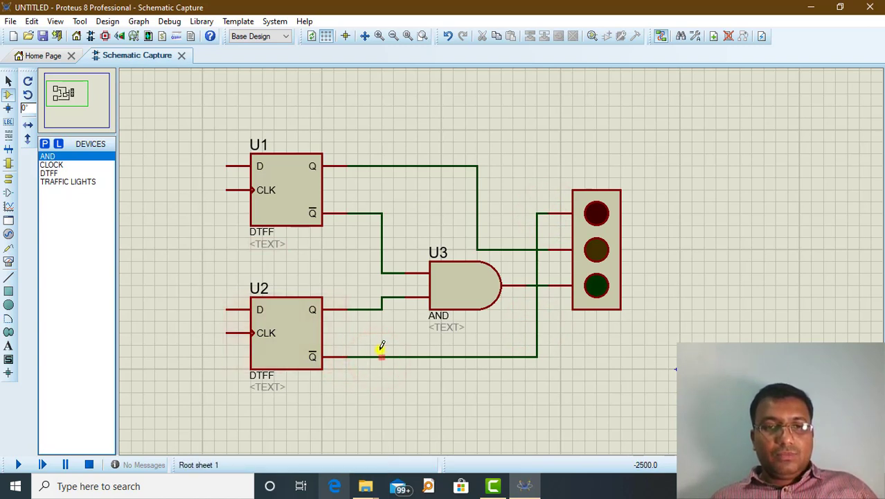
click(359, 356)
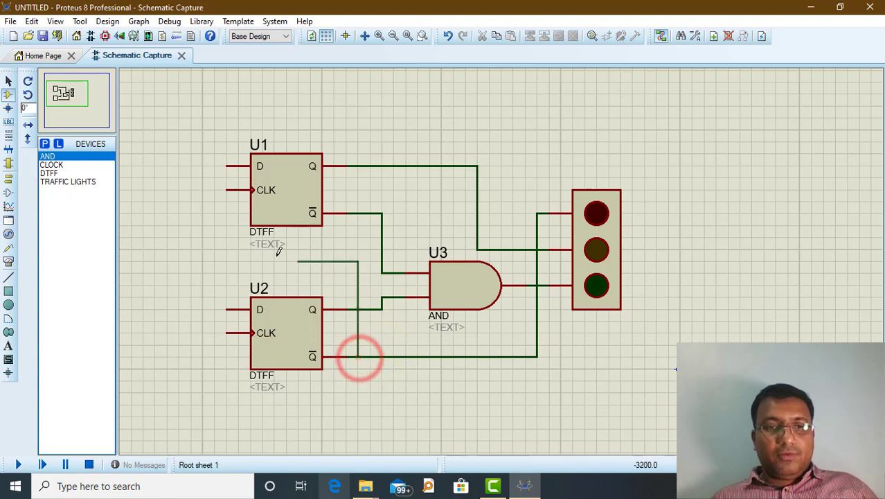
click(209, 258)
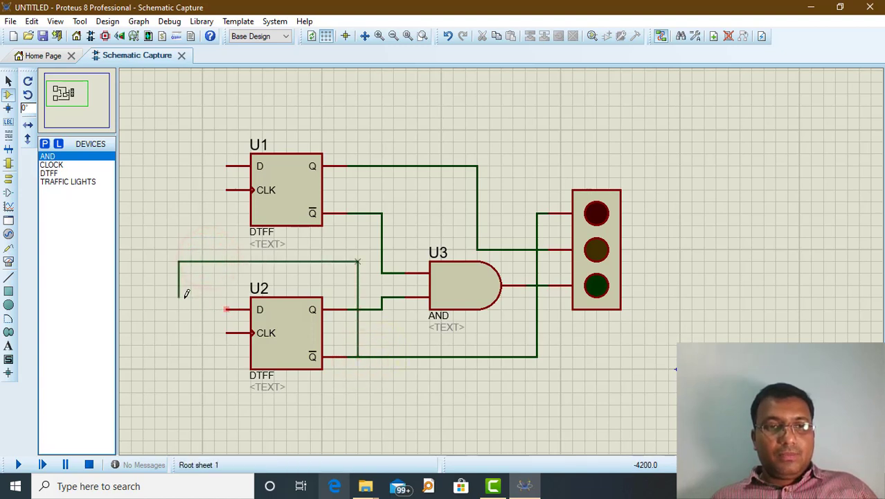
click(225, 309)
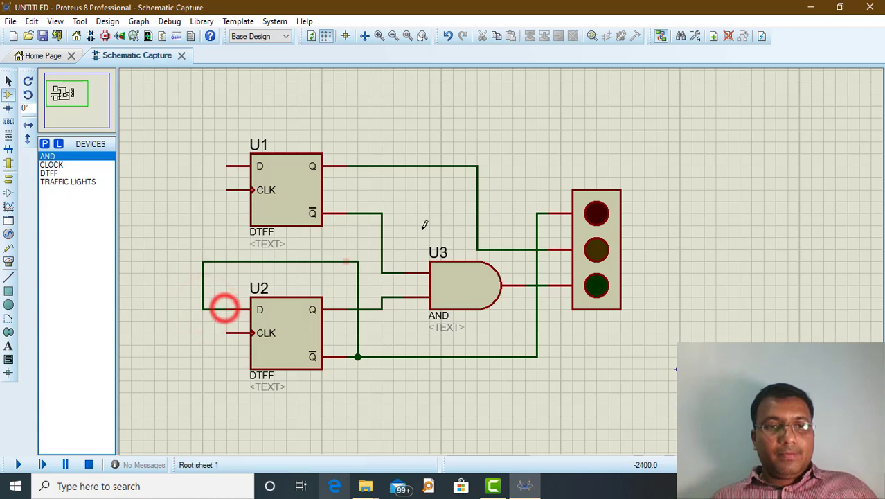
Wire the inverted Q output of U1 back over the flip-flop to its own D input
click(380, 214)
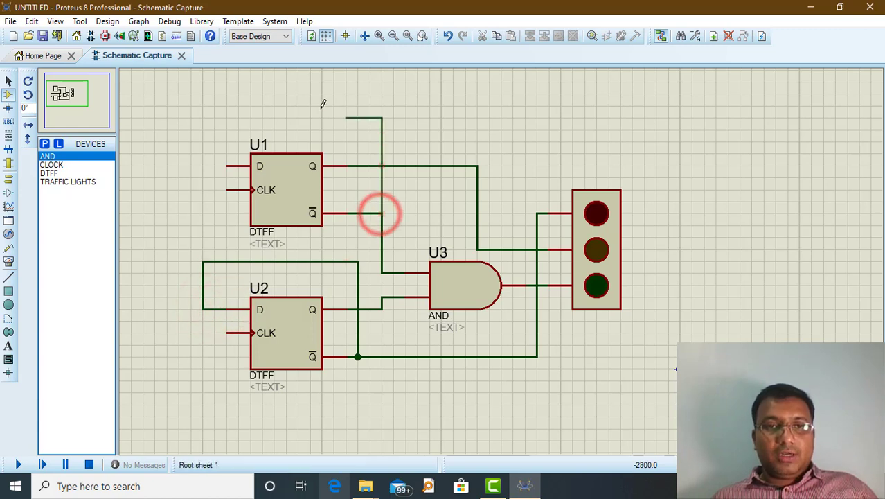
click(204, 113)
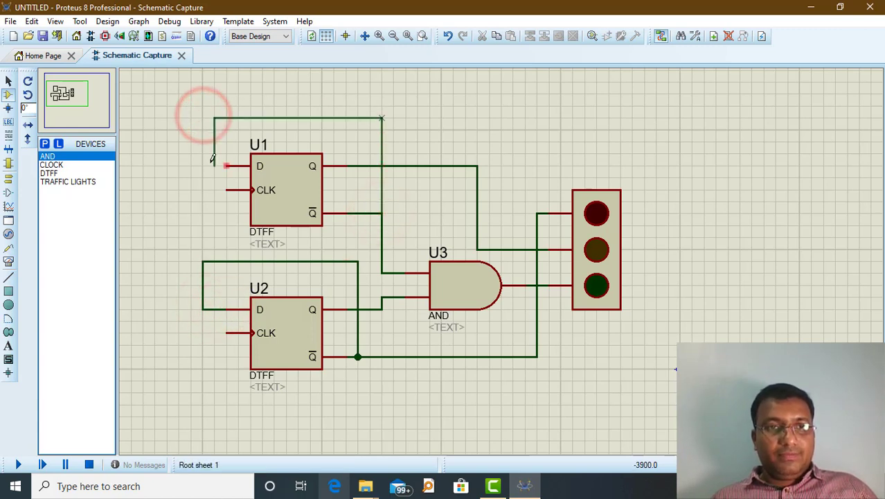
click(202, 164)
click(224, 166)
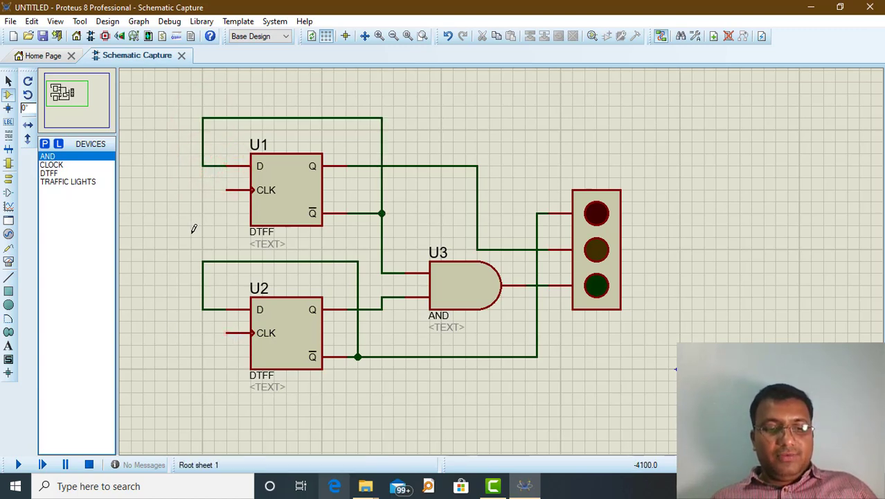
Wire the CLK input of U2 to the line coming from the inverted Q output of U1
click(230, 333)
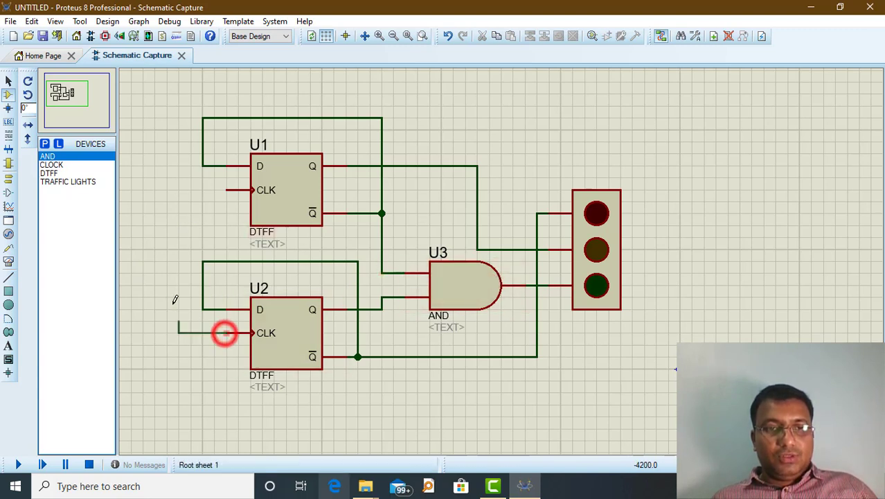
click(179, 248)
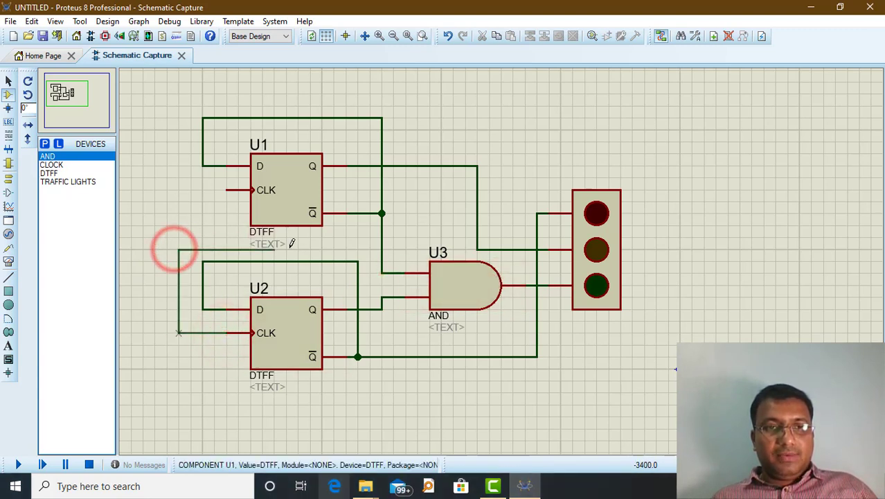
click(381, 249)
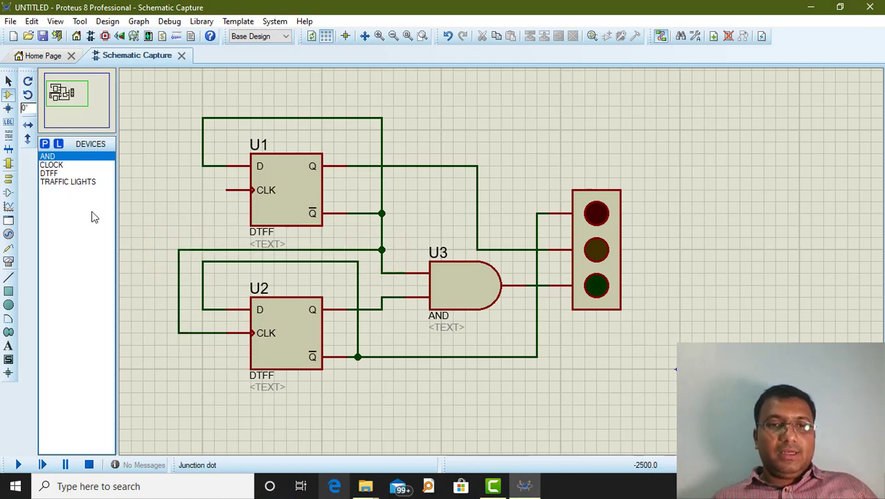
Place a CLOCK generator beside U1 and connect it to the CLK input of U1
click(65, 166)
click(166, 189)
click(220, 190)
Check the clock generator's frequency in its properties, and run and stop the traffic light simulation to observe the light sequence
double_click(166, 195)
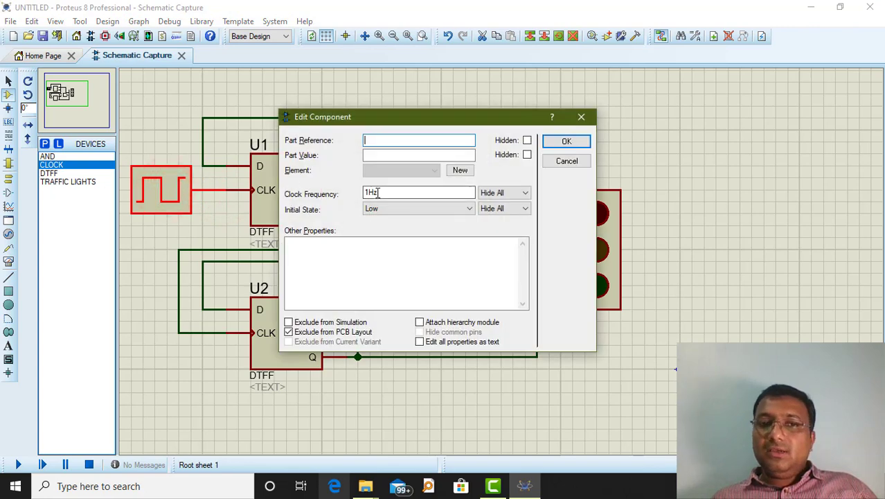
click(566, 141)
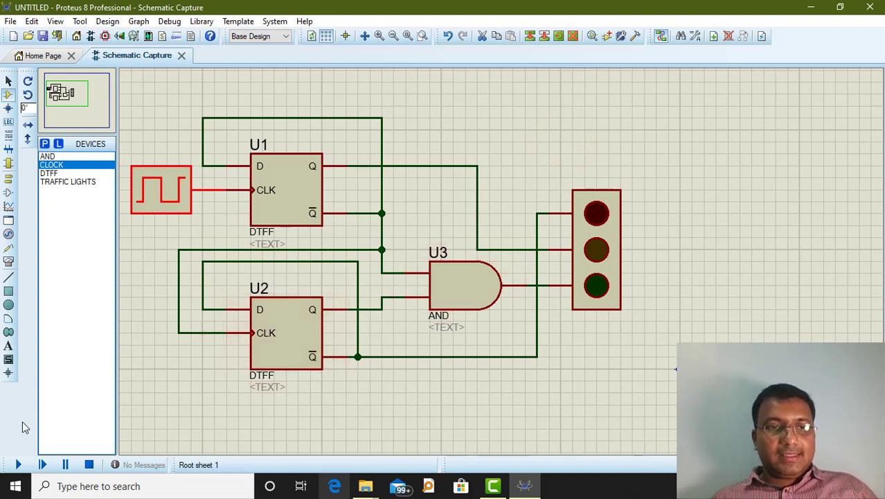
click(154, 336)
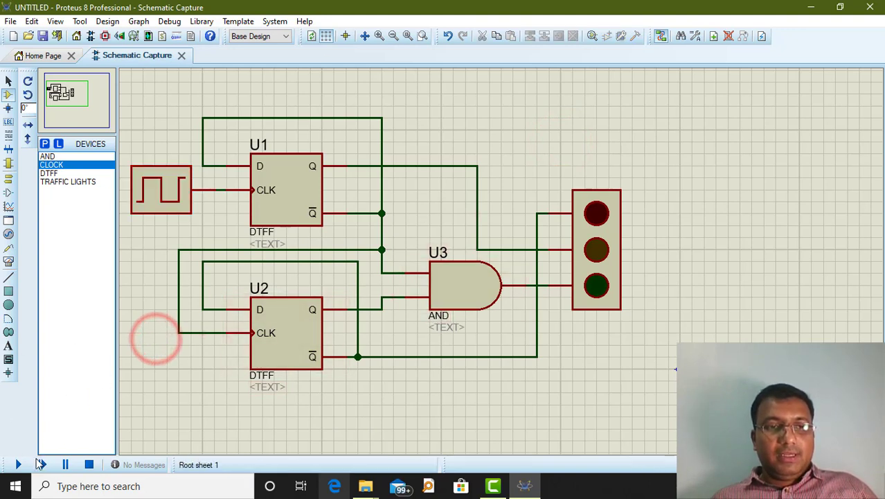
click(19, 464)
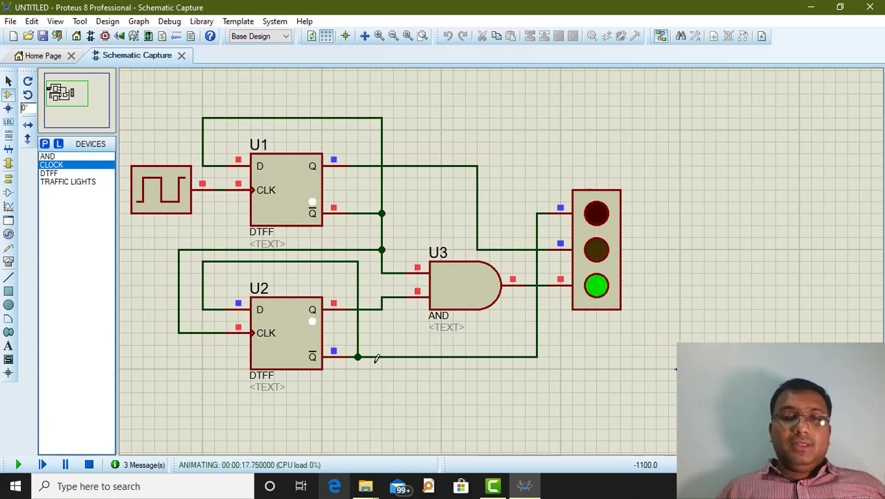
click(85, 467)
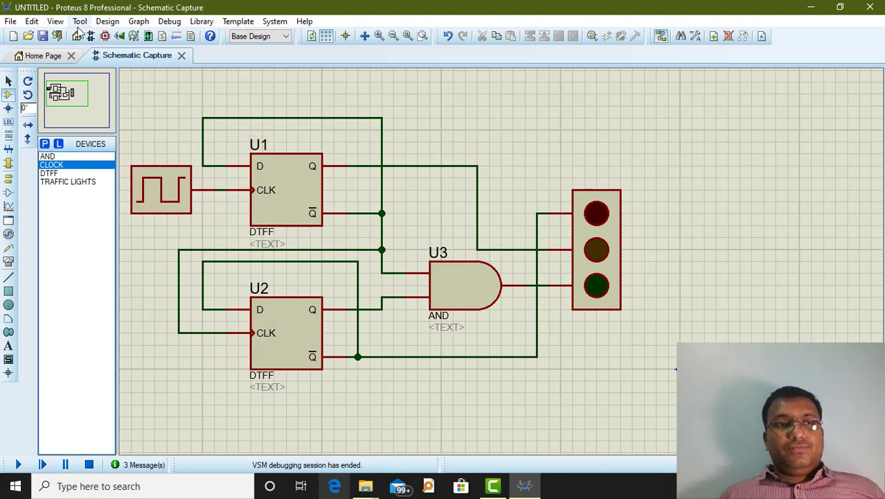
Save the traffic light project as Cir10 in the Circuits folder on the Desktop and close the program
click(42, 36)
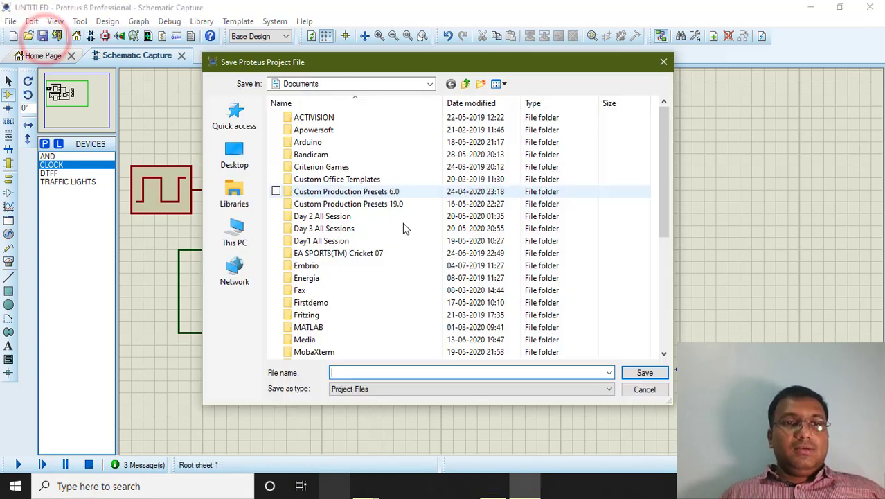
click(233, 156)
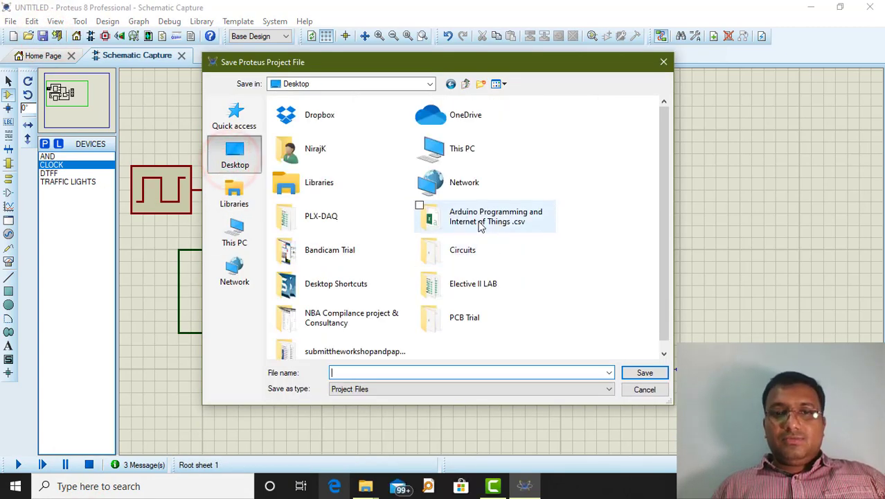
double_click(460, 255)
click(360, 374)
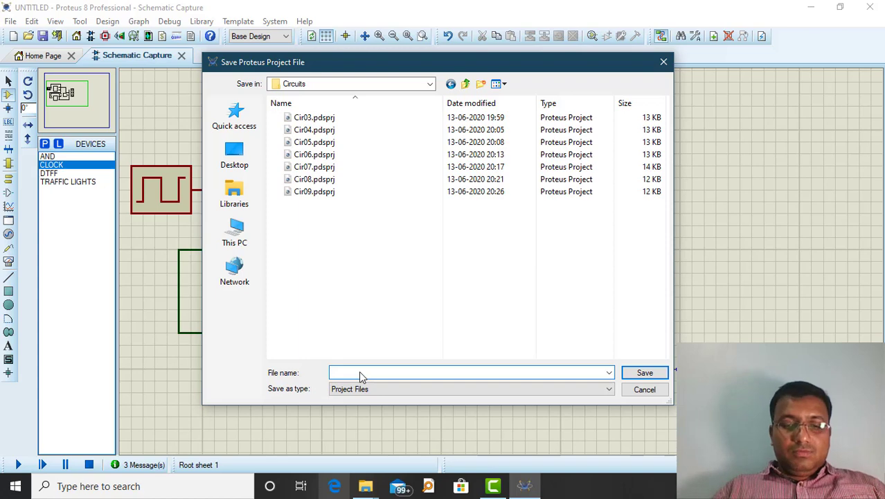
text(Cir10)
key(Return)
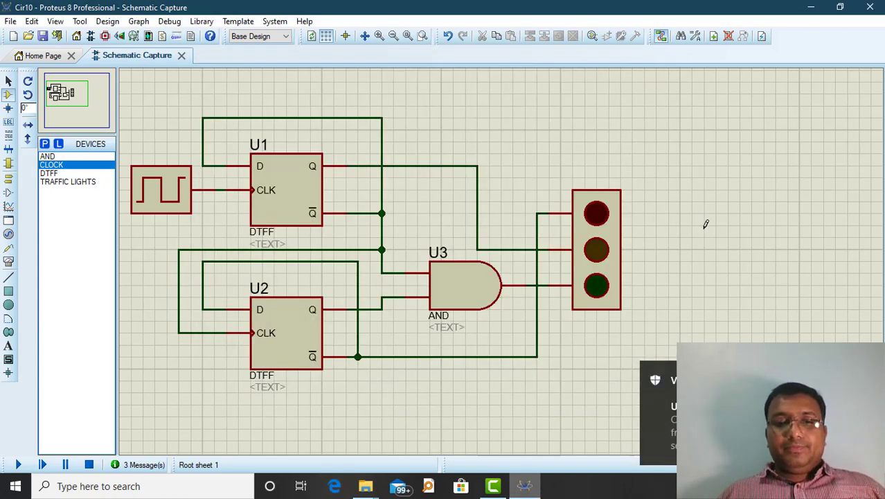
click(871, 9)
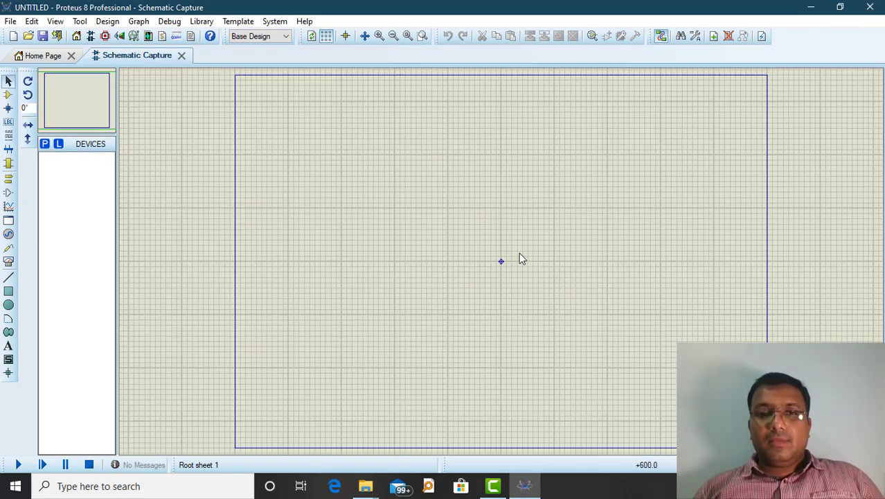
Search the device library for "motor" and preview the available DC, 3-phase, stepper, brushless, encoder and servo motor models
click(45, 143)
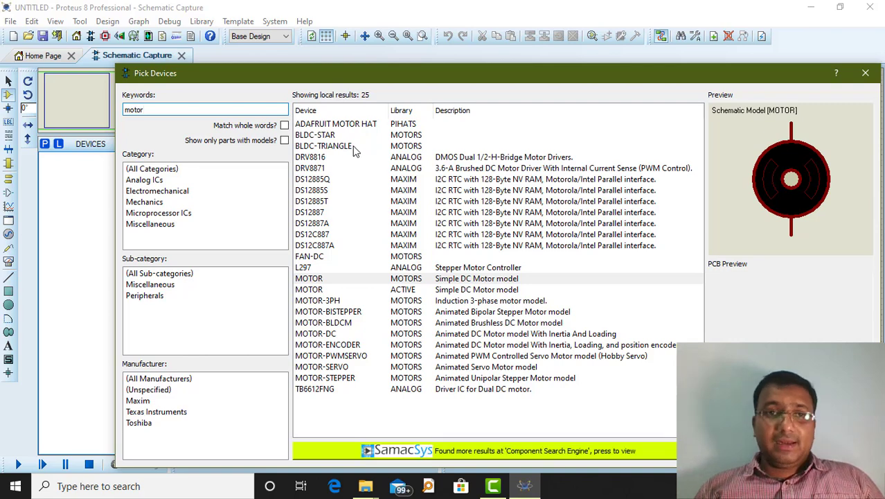
click(370, 124)
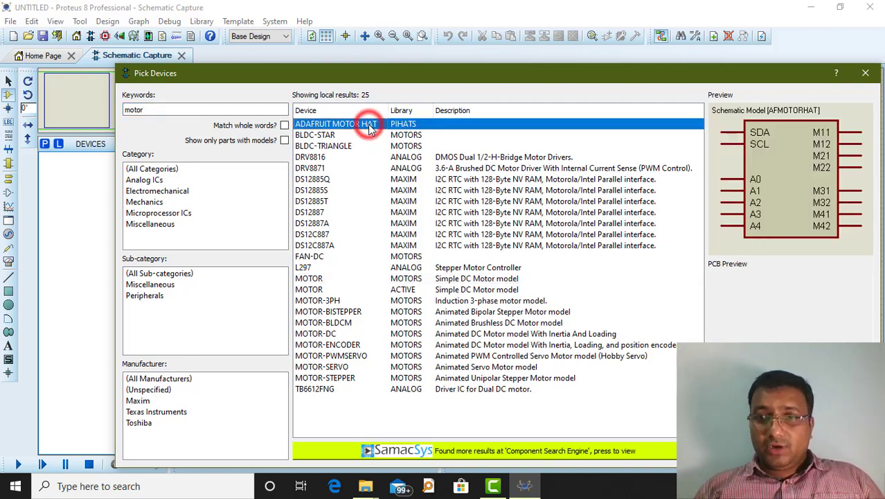
click(327, 278)
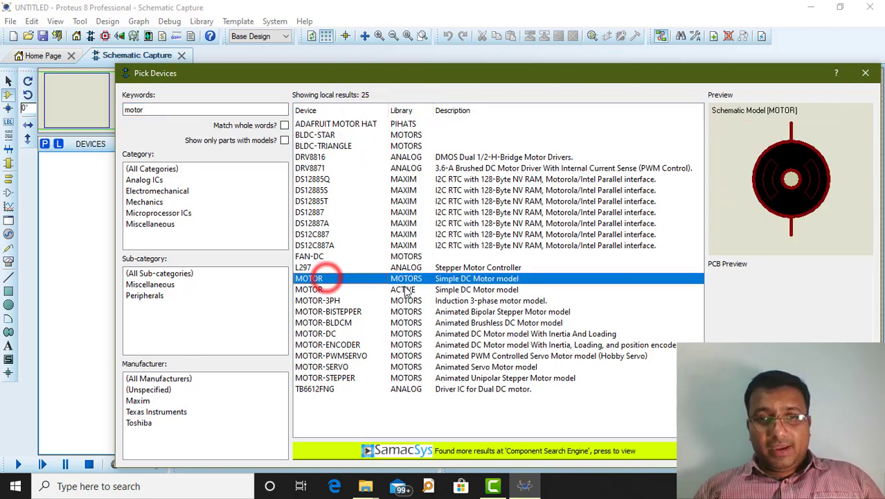
click(478, 268)
click(465, 290)
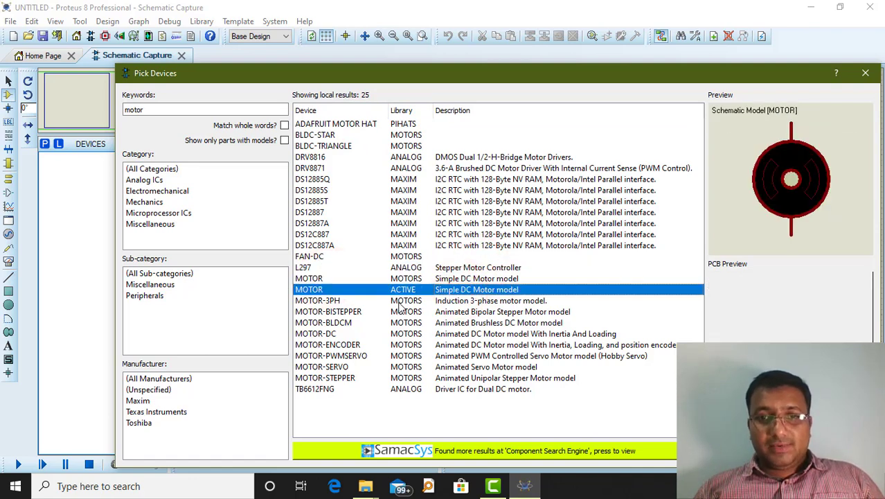
click(398, 302)
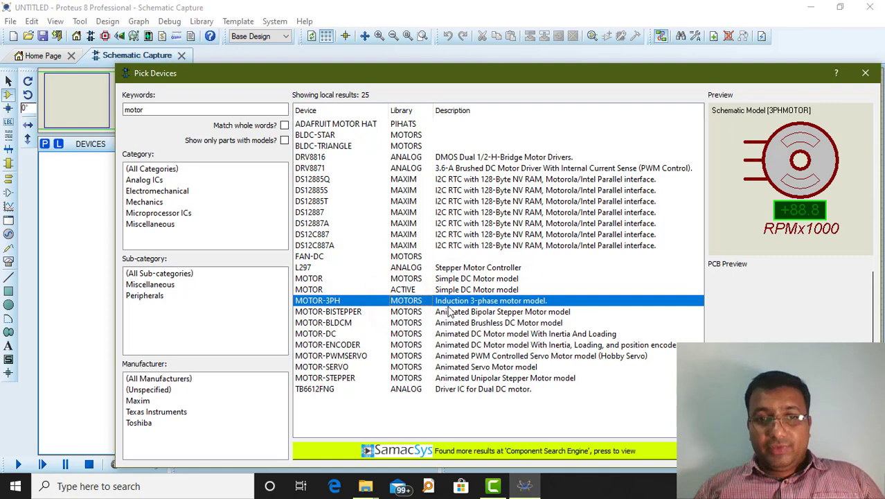
click(433, 312)
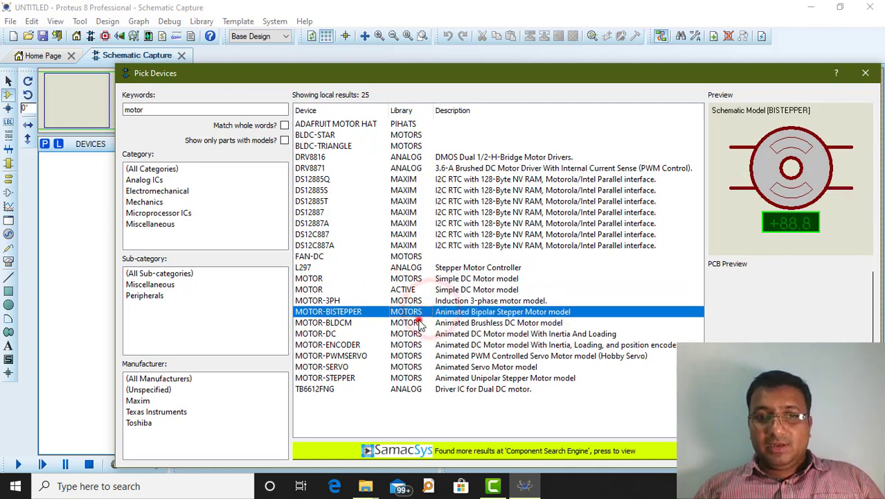
click(414, 322)
click(413, 333)
click(417, 345)
click(415, 367)
click(414, 392)
Add the simple DC model MOTOR from the ACTIVE library to the project's device list
click(426, 278)
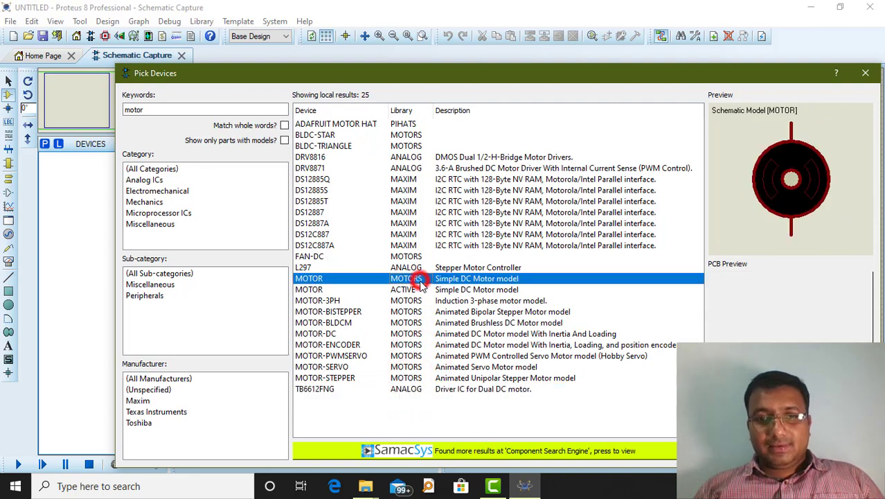
click(511, 289)
click(478, 280)
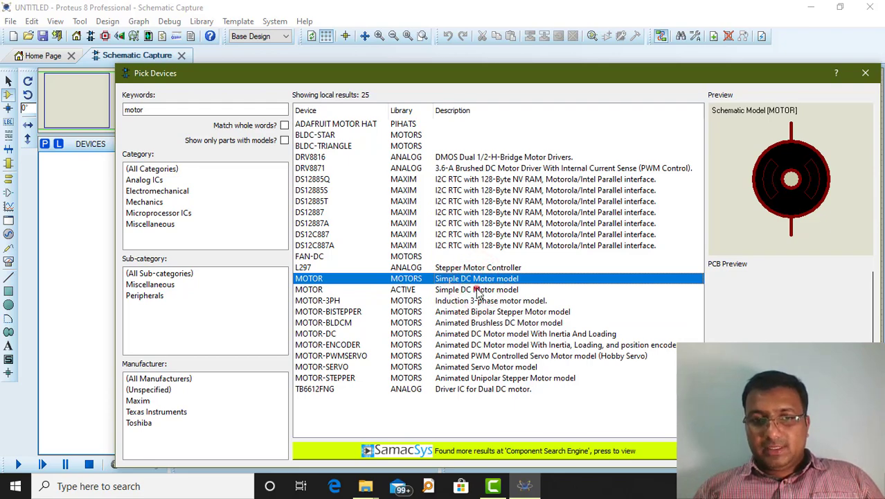
click(478, 290)
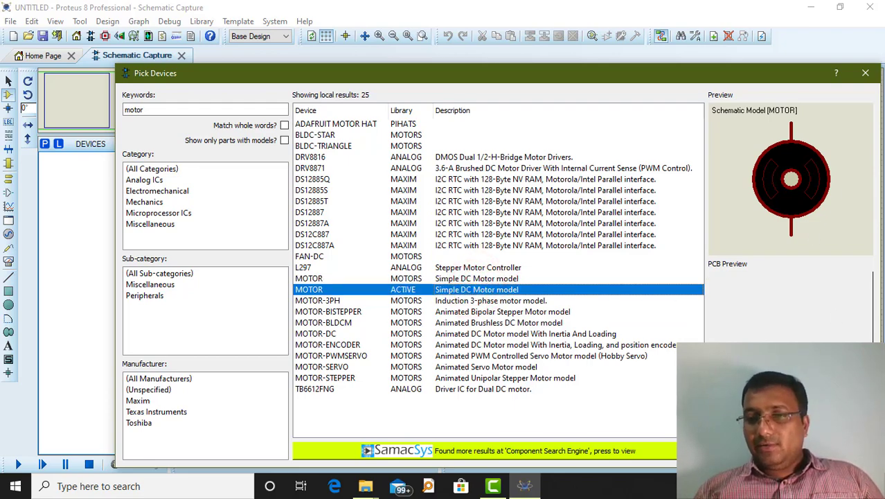
key(Return)
Search the device library for "battery" and add BATTERY, the DC voltage source from the ACTIVE library, to the device list
click(44, 144)
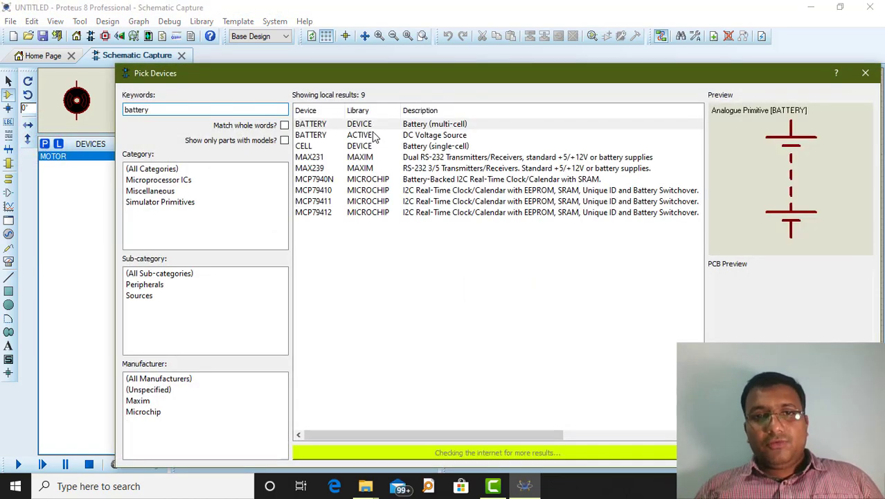
click(372, 135)
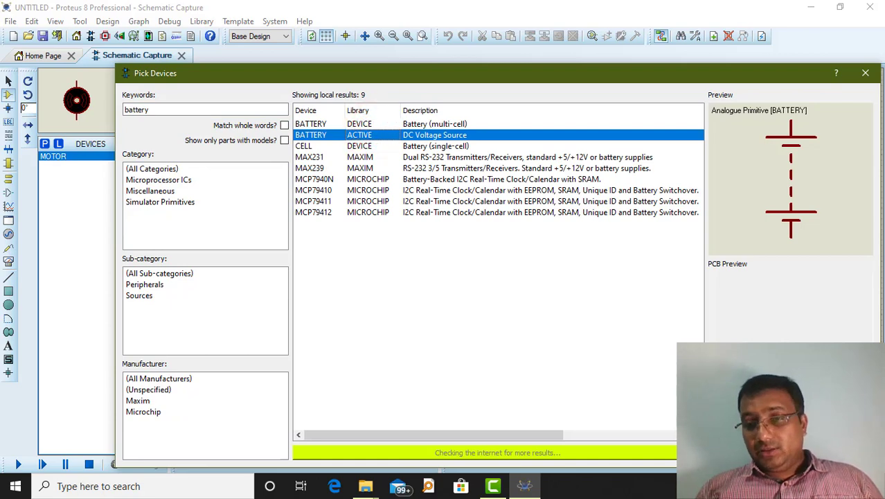
click(790, 453)
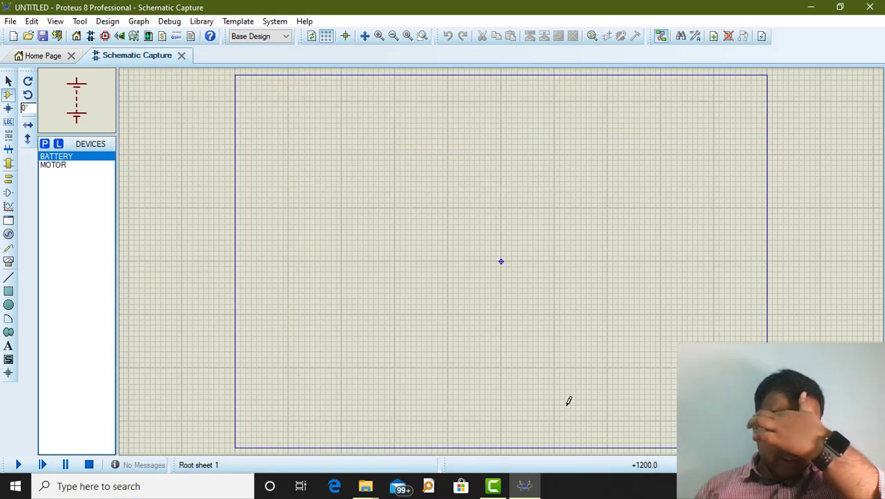
Search the device library for "SPDT" and add the latched-action switch SW-SPDT to the device list
click(43, 143)
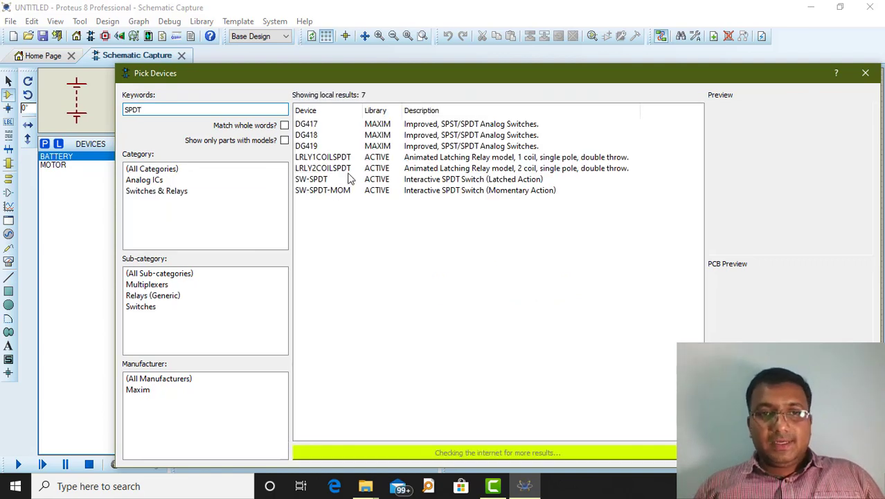
click(347, 179)
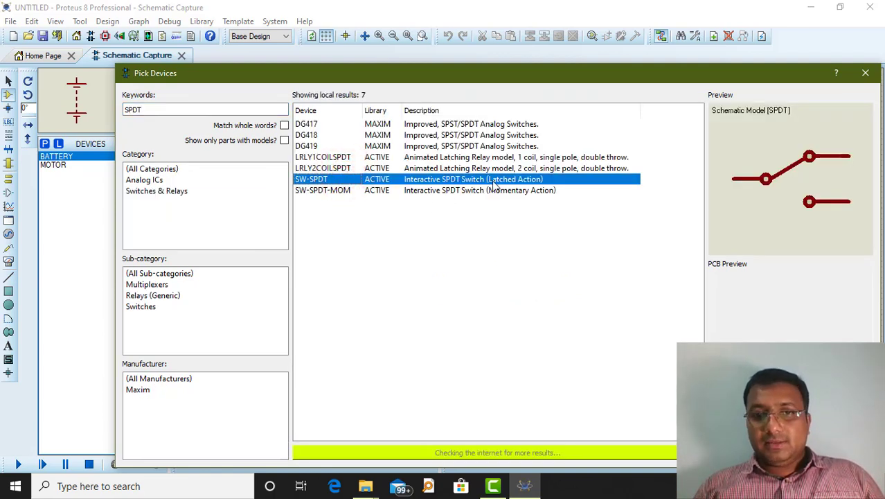
click(790, 453)
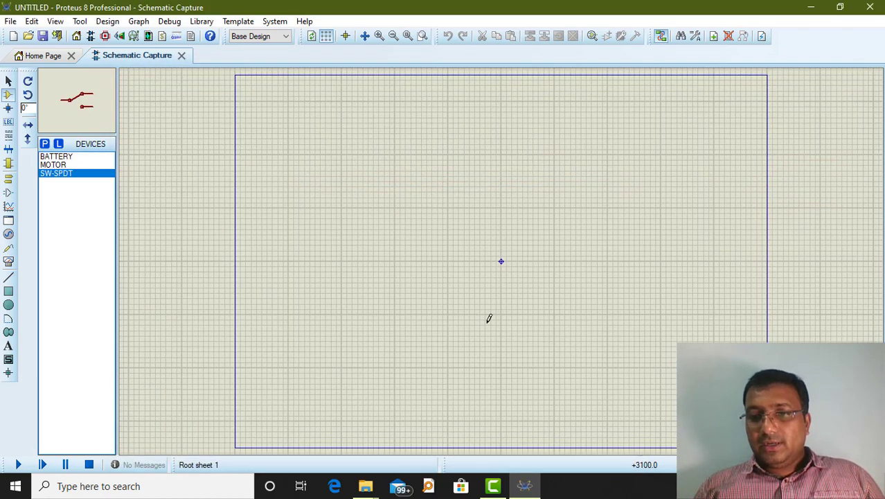
Place a BATTERY in the left part of the empty schematic sheet
click(62, 165)
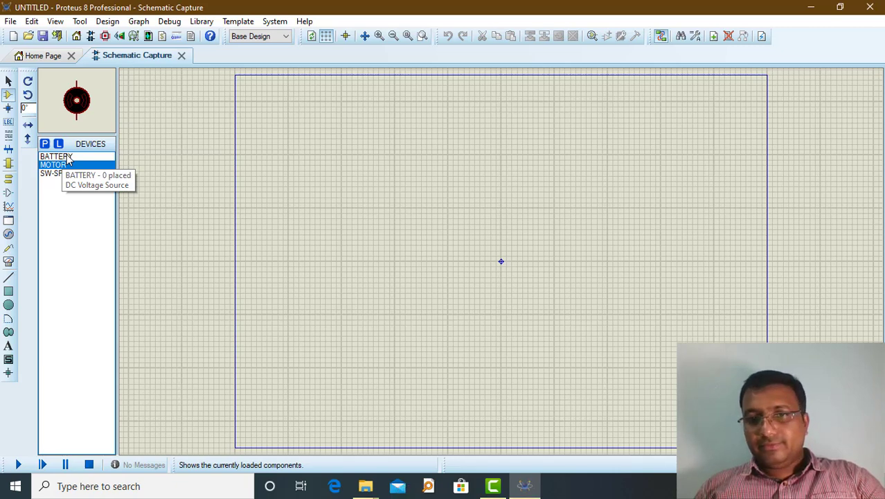
click(60, 155)
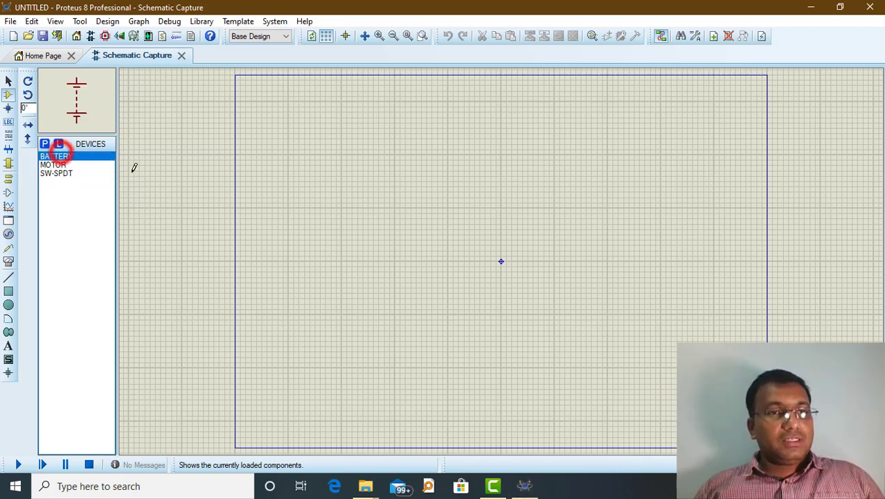
click(314, 234)
click(321, 223)
scroll(352, 235, up, 4)
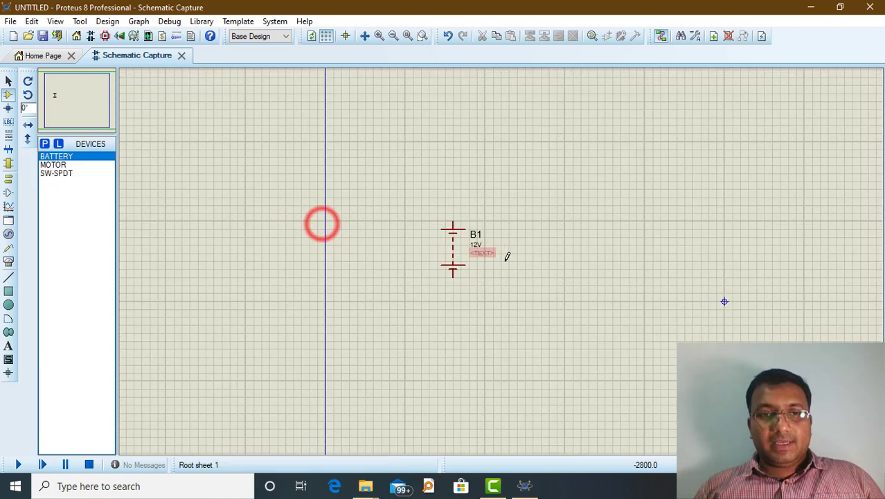
scroll(504, 258, down, 1)
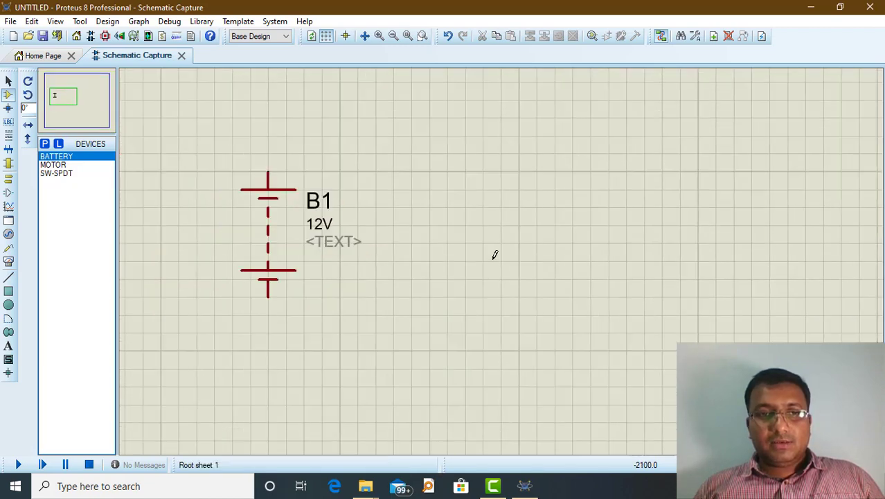
Place a MOTOR on the schematic sheet, well apart from battery B1 and at about the same height
click(61, 164)
click(559, 191)
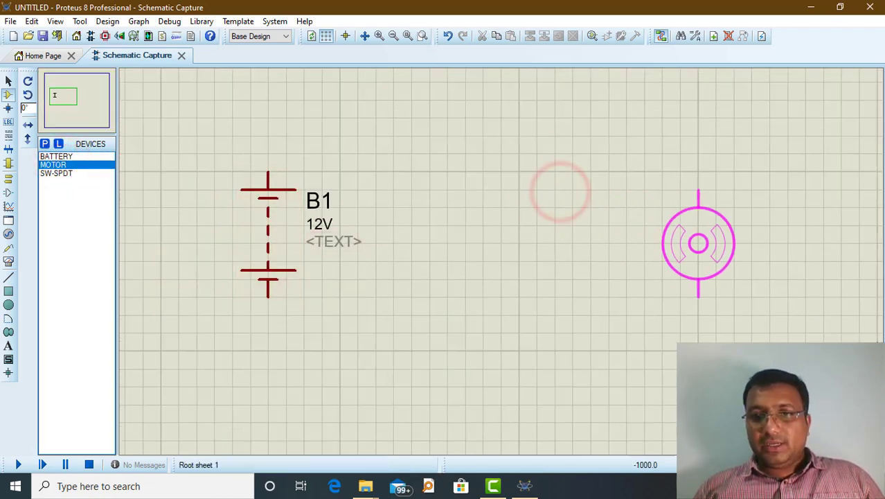
click(681, 208)
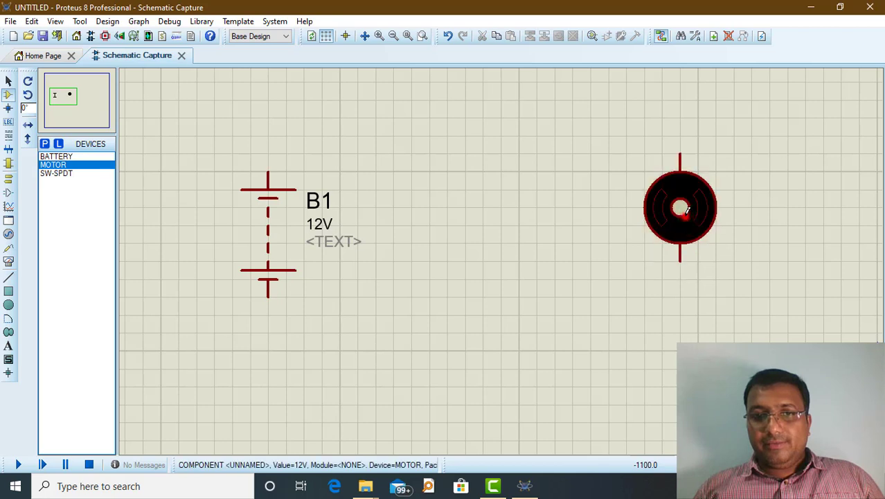
Place two SW-SPDT switches rotated 180° between the battery and the motor, one above the other
click(63, 172)
key(KP_Add)
key(KP_Add)
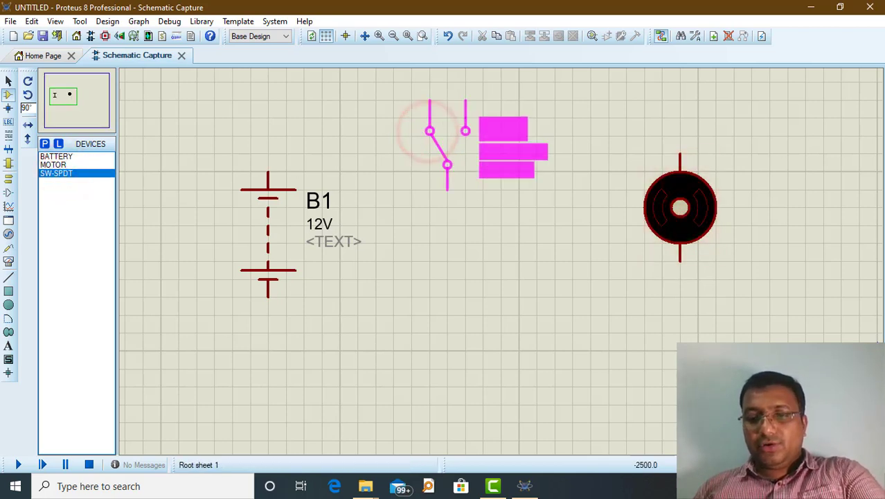
click(451, 112)
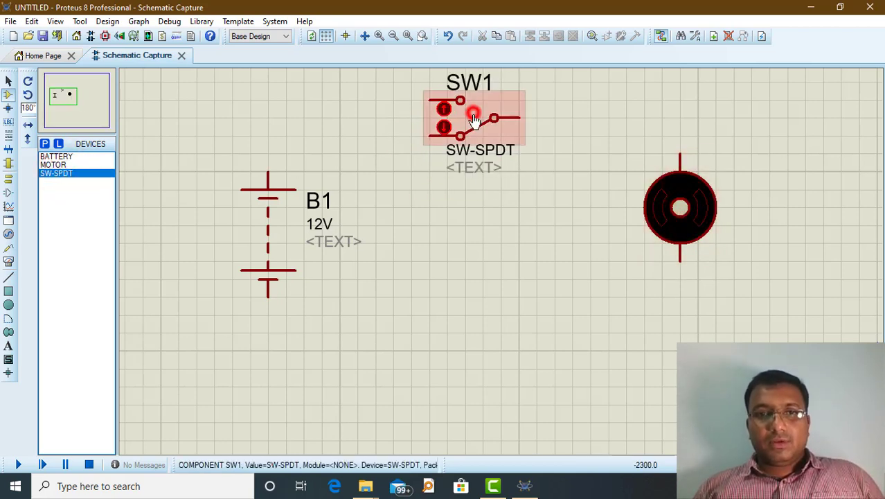
click(483, 279)
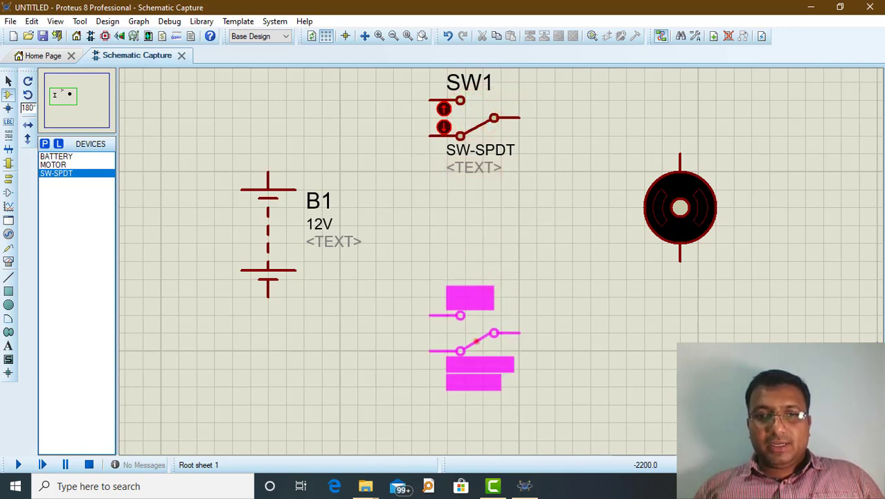
click(473, 340)
Wire SW1's common terminal to the motor's upper pin and the motor's lower pin to SW2's common terminal
click(519, 117)
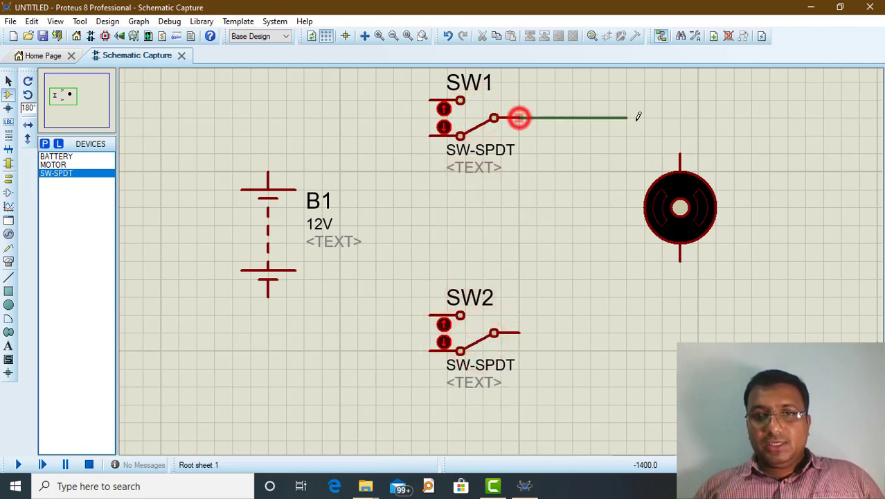
click(681, 147)
click(680, 256)
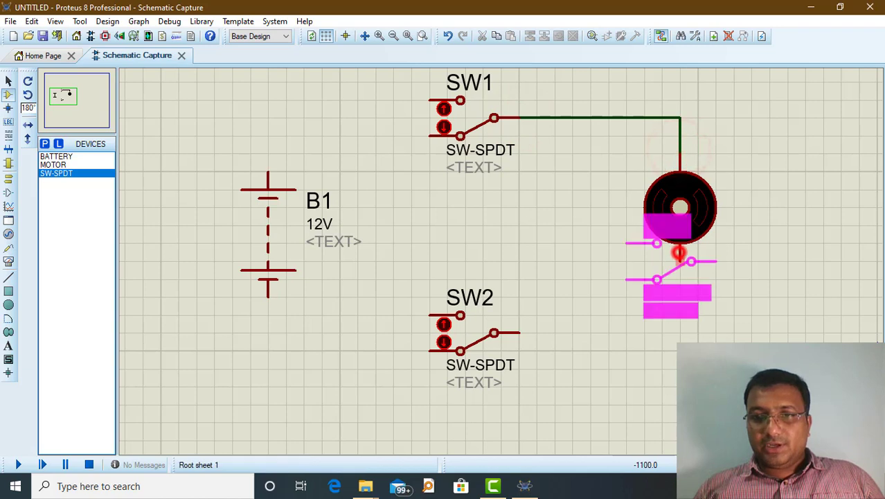
right_click(659, 313)
click(680, 263)
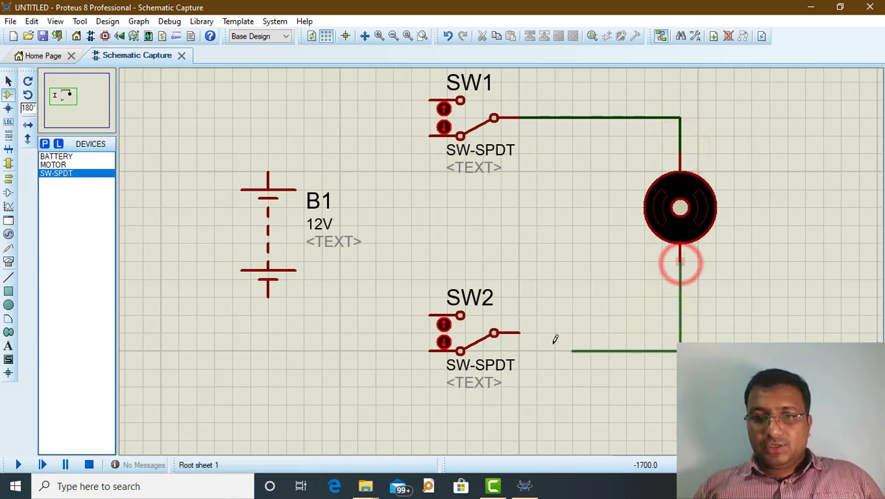
click(521, 332)
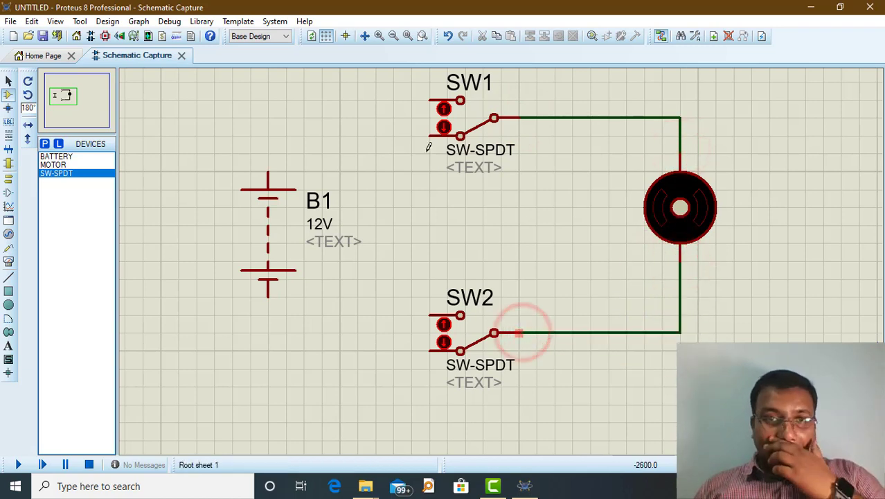
Wire SW1's upper contact to the battery's positive terminal and the battery's negative terminal to SW2's lower contact
click(430, 101)
click(268, 172)
click(268, 299)
click(268, 349)
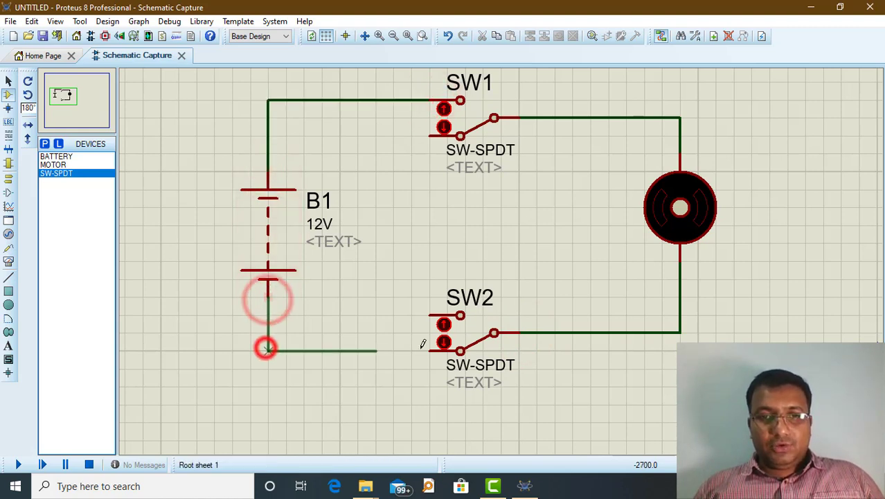
click(430, 349)
Connect SW2's upper contact to the battery's positive wire and SW1's lower contact to its negative wire
click(429, 315)
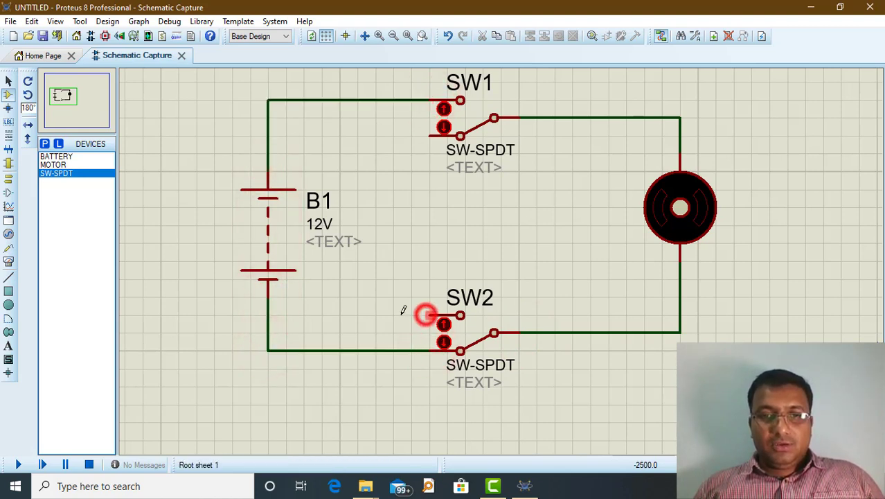
click(339, 100)
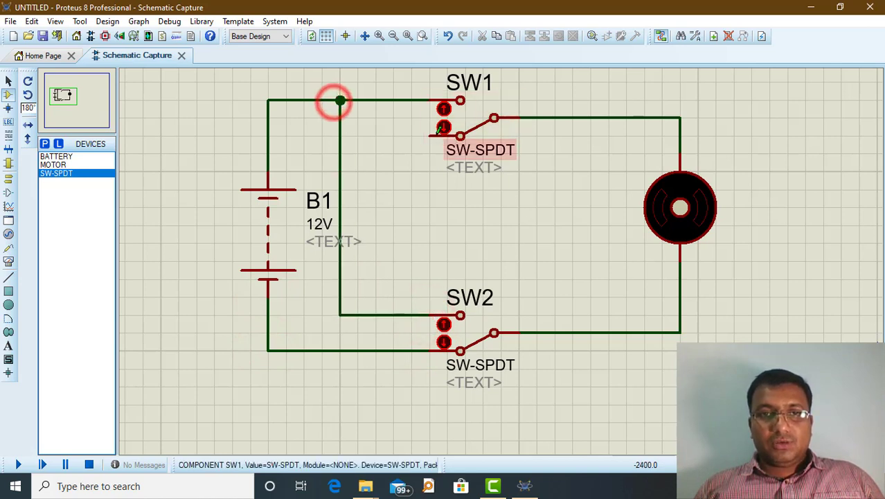
click(430, 135)
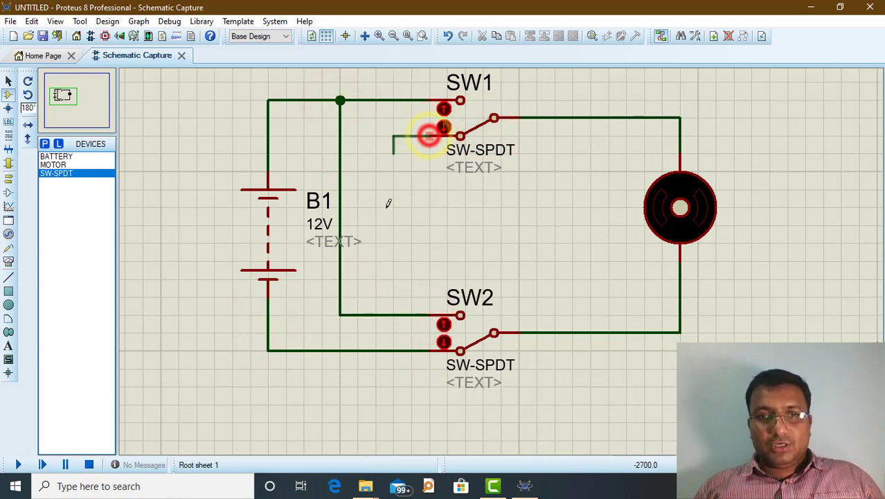
click(376, 350)
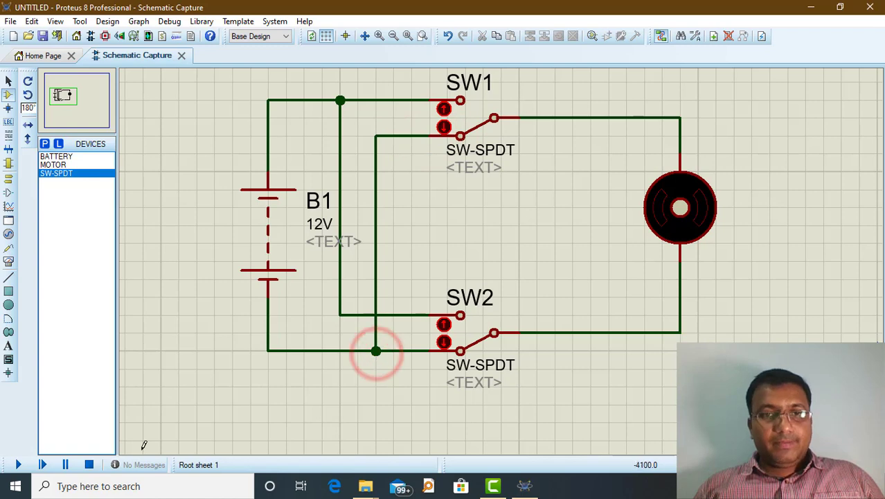
Enable Show Wire Voltage by Colour and Show Wire Current with Arrows in the animated circuits configuration
click(272, 21)
click(308, 150)
click(563, 216)
click(563, 232)
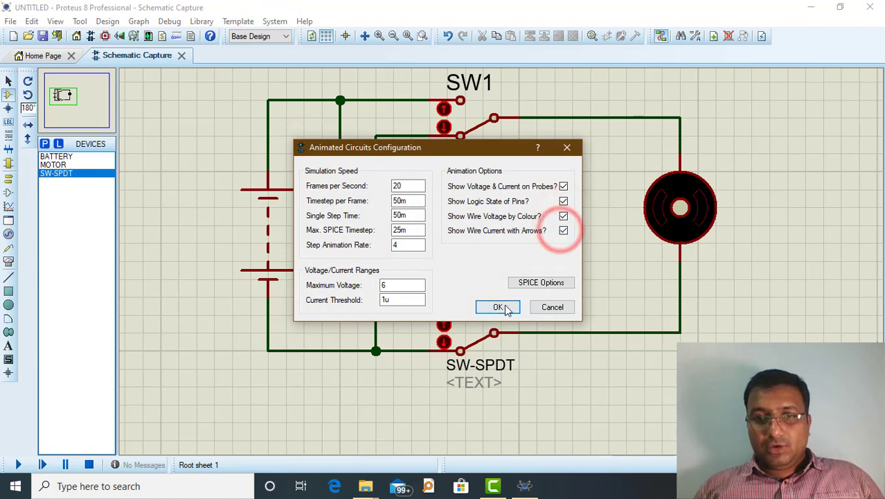
click(498, 307)
Run the simulation and switch SW1 to its upper contact and back, followed by SW2 in the same way
click(16, 465)
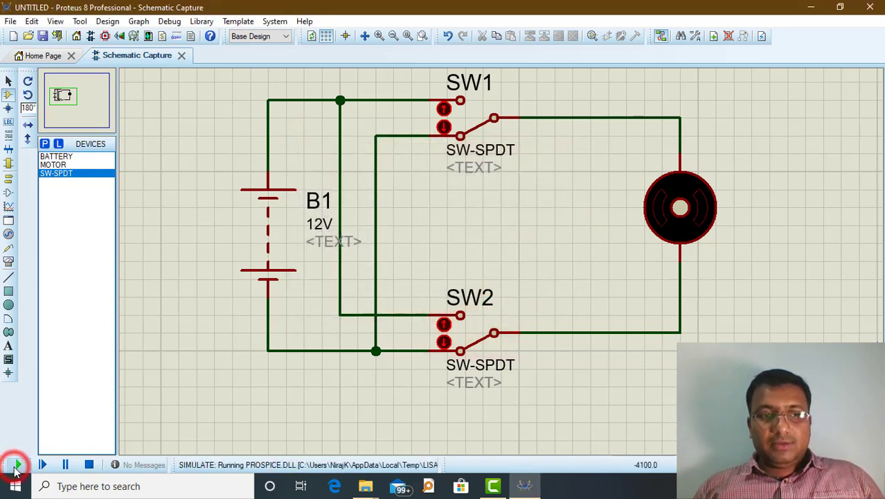
click(444, 110)
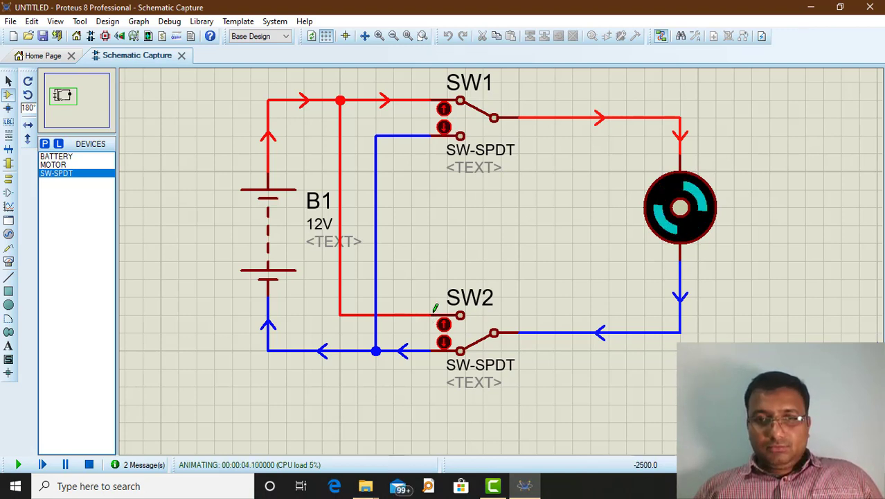
click(444, 128)
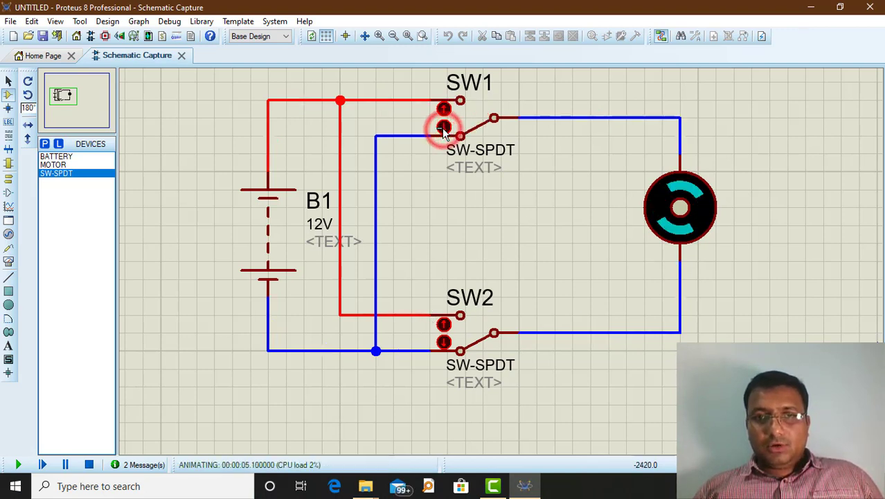
click(444, 325)
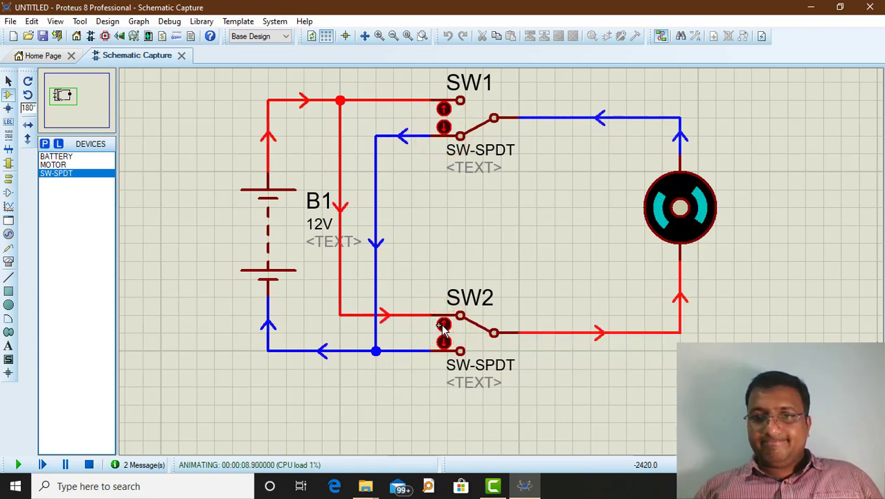
click(444, 342)
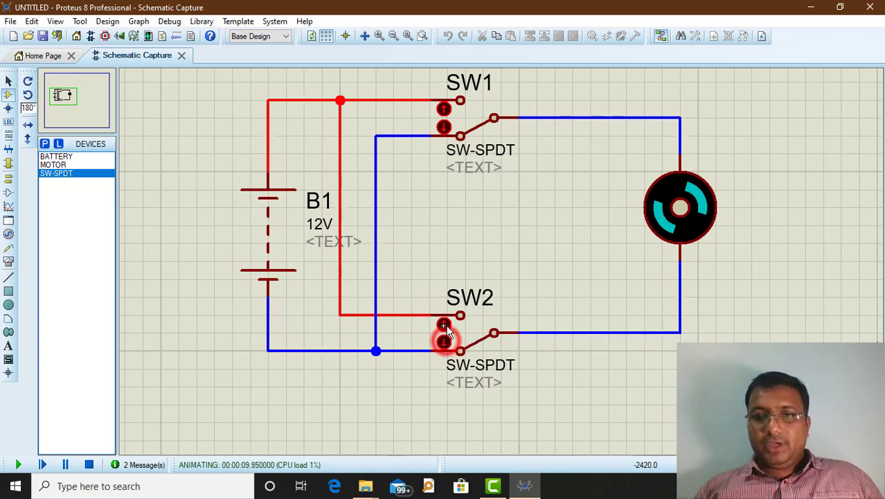
Switch SW1 up, toggle SW2 up, down and up again, and return SW1 to its lower contact
click(444, 109)
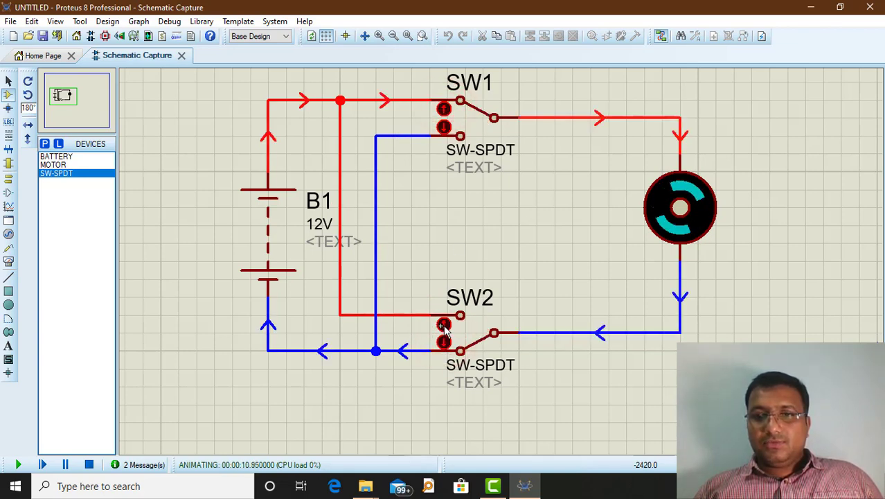
click(444, 326)
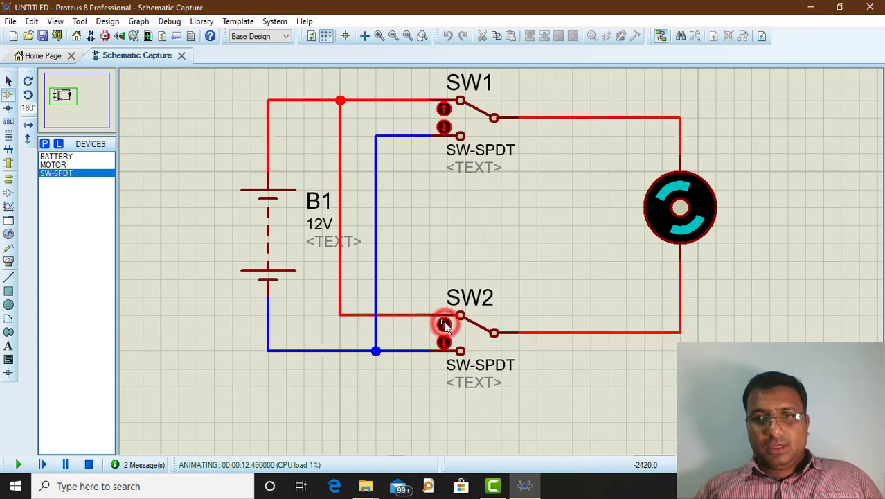
click(444, 339)
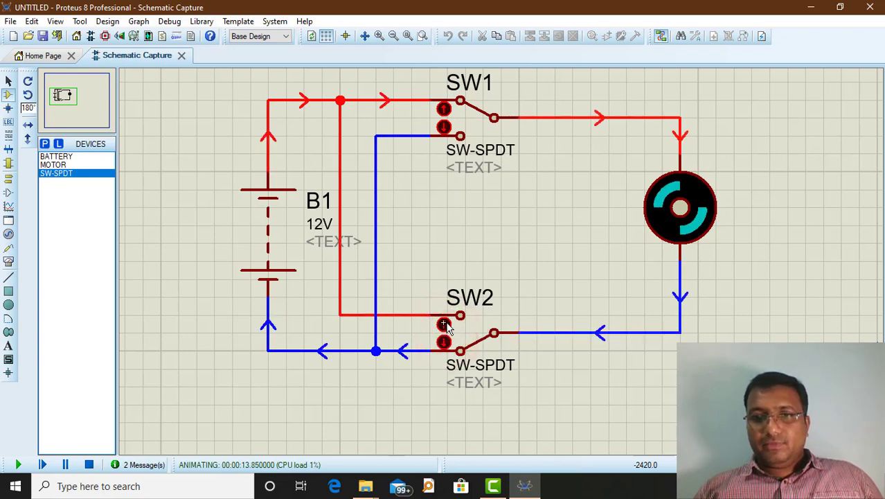
click(444, 324)
click(444, 126)
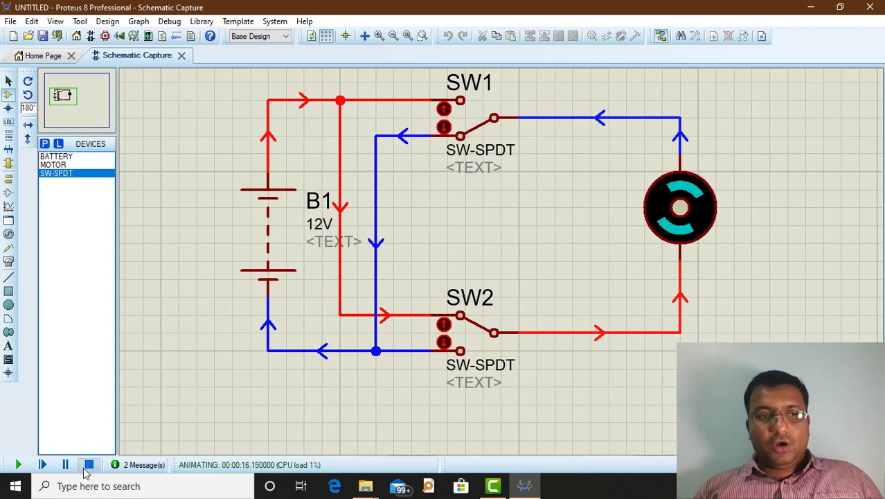
Inspect the running motor up close and stop the simulation
scroll(681, 210, up, 2)
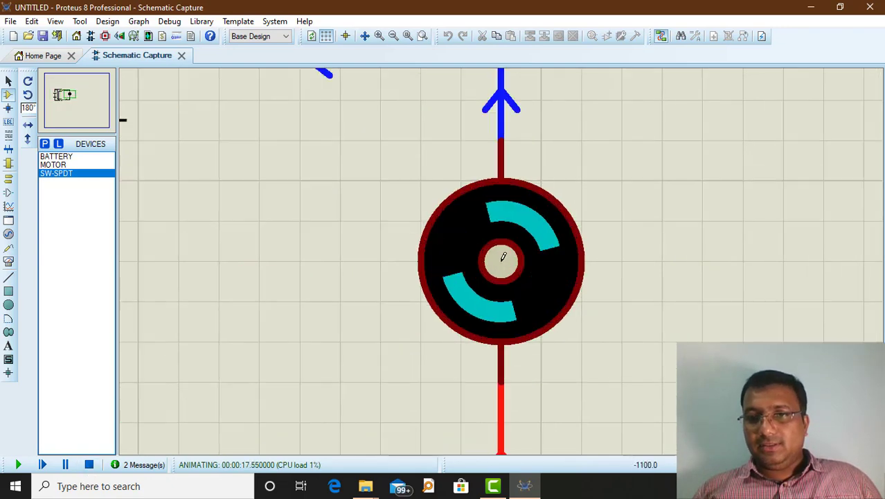
scroll(501, 269, down, 2)
scroll(478, 274, up, 1)
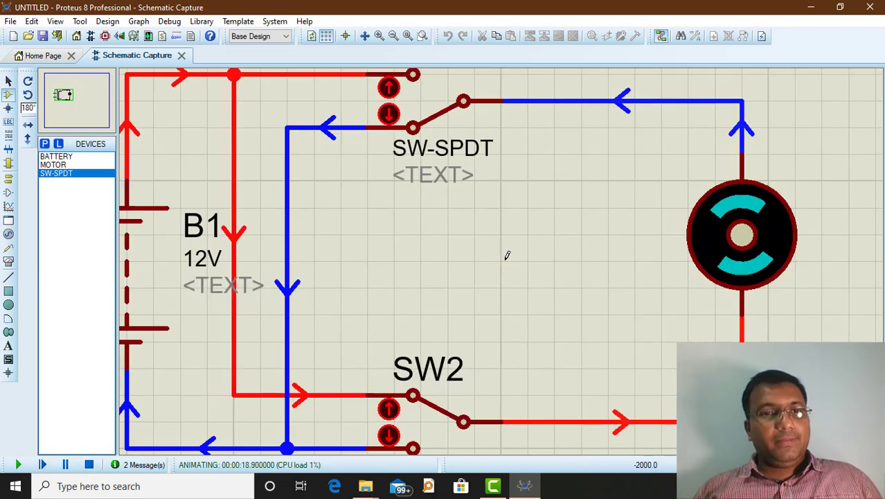
scroll(504, 253, down, 1)
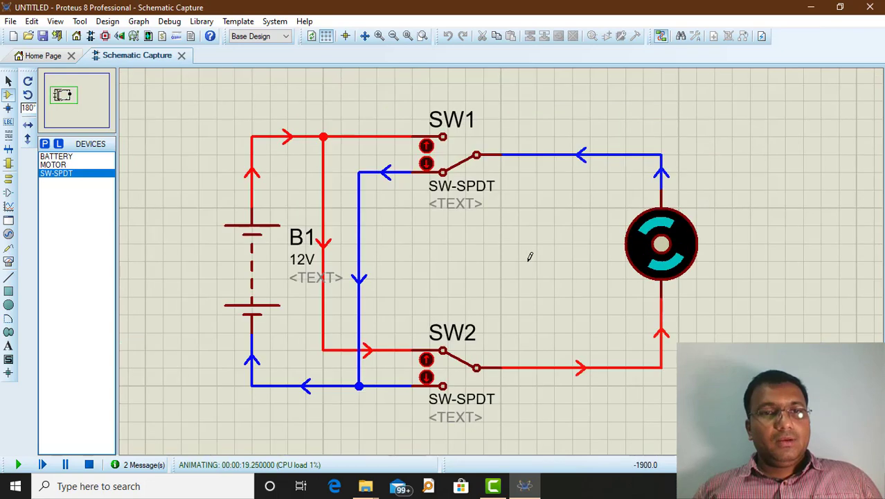
click(94, 465)
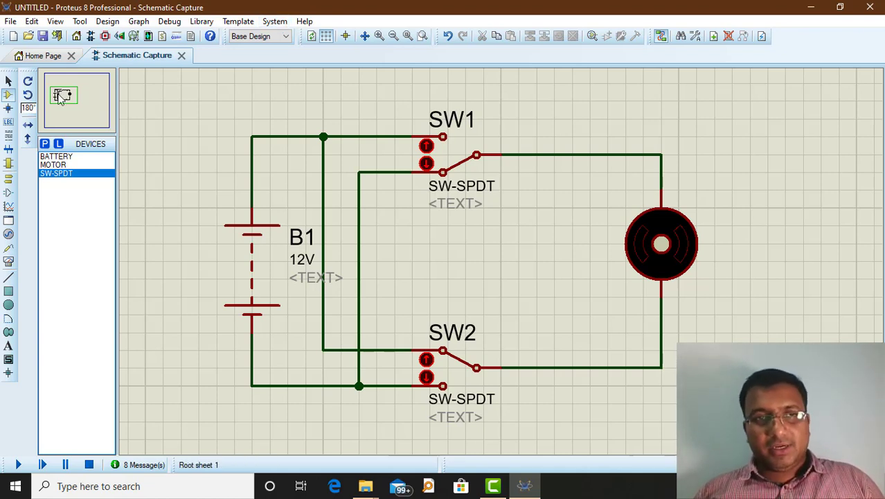
Save the project as Cir11 in the Circuits folder on the Desktop
click(42, 36)
click(234, 155)
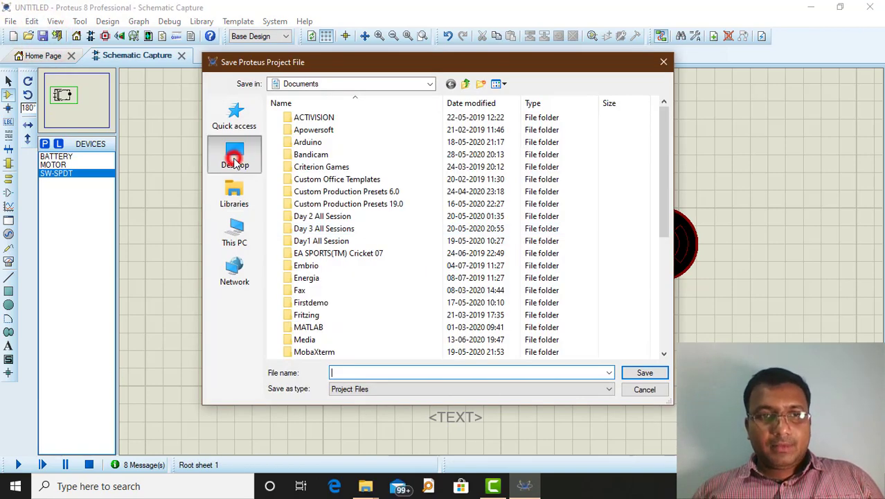
double_click(469, 266)
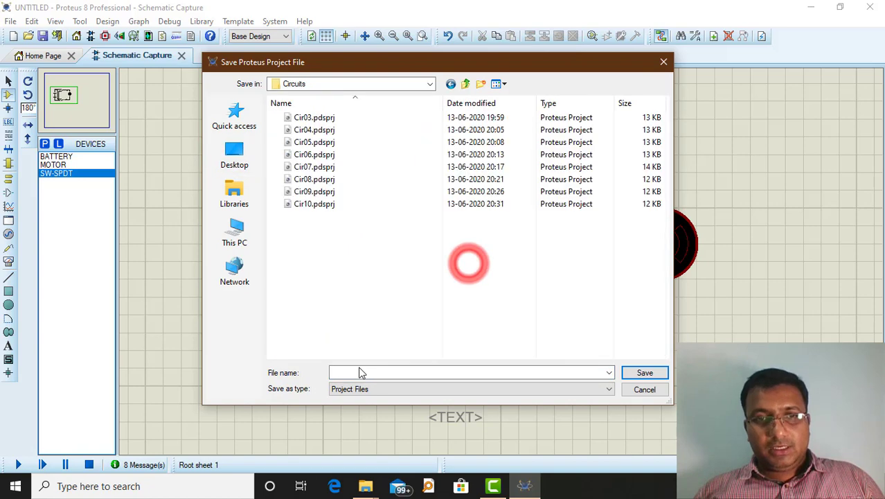
click(374, 373)
text(C)
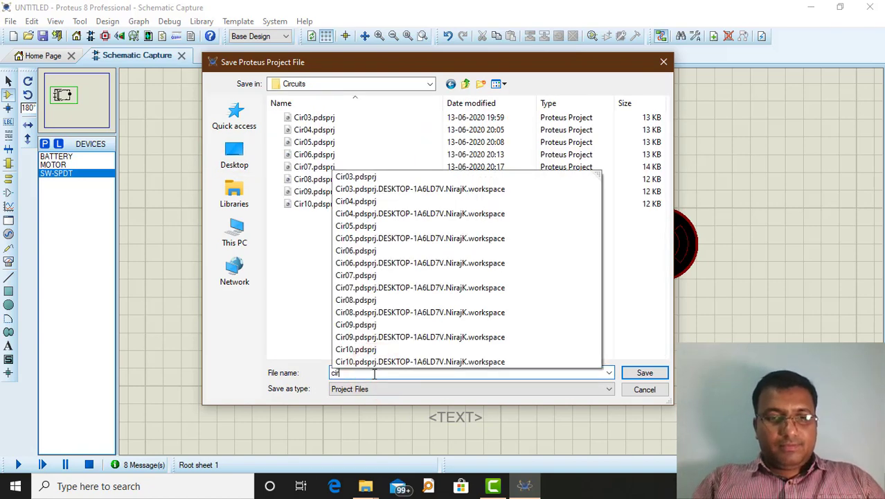
text(ir)
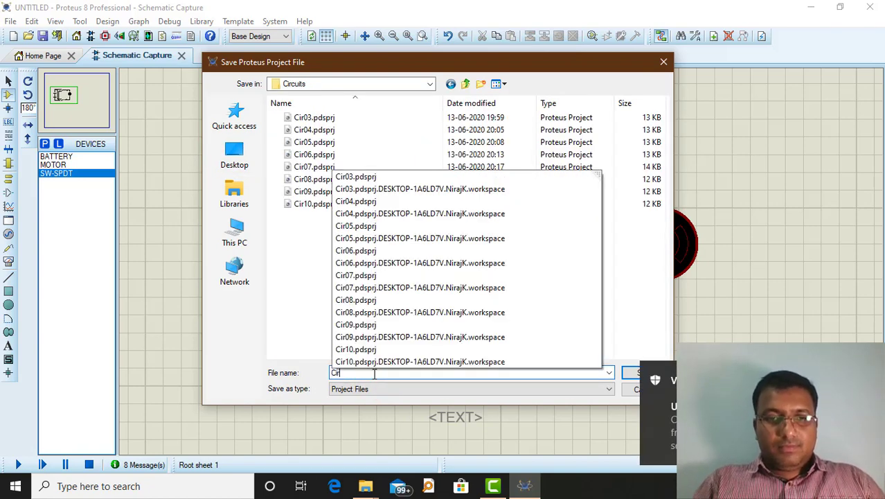
text(11)
key(Return)
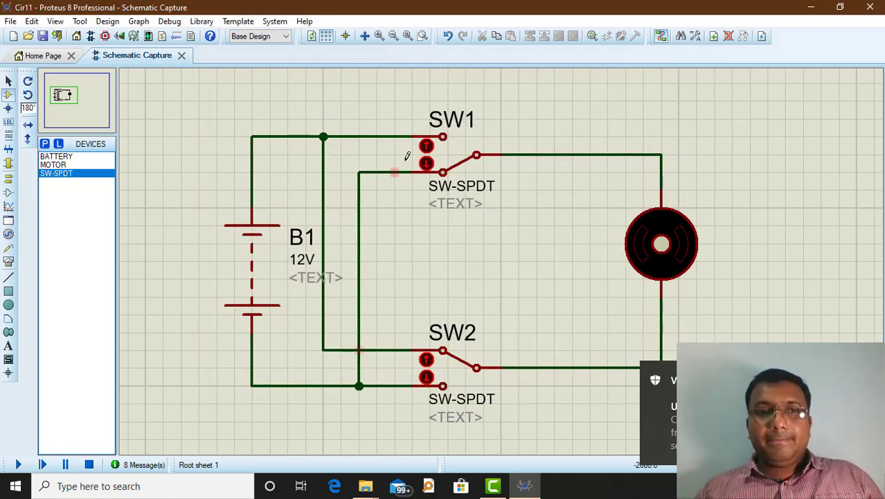
Close Cir11 and, in a new untitled schematic, add the 1N4007 silicon rectifier from the DIODE library to the device list
click(868, 13)
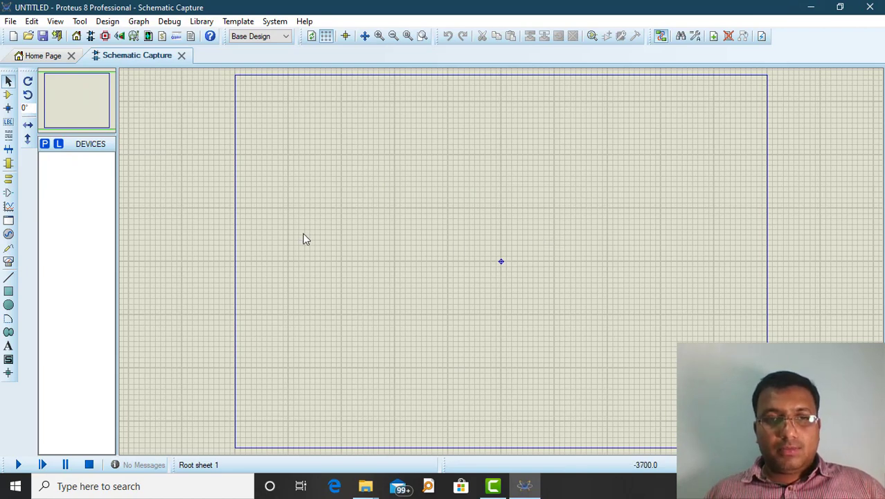
click(8, 95)
click(46, 145)
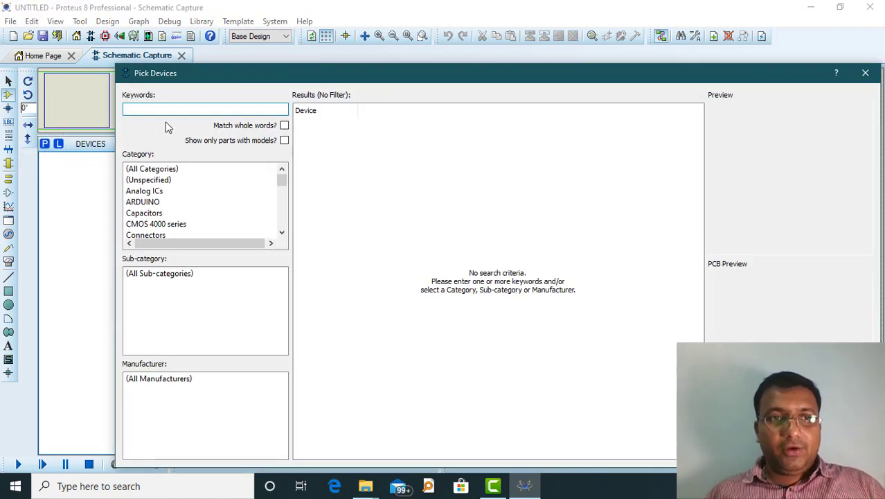
text(1n4007)
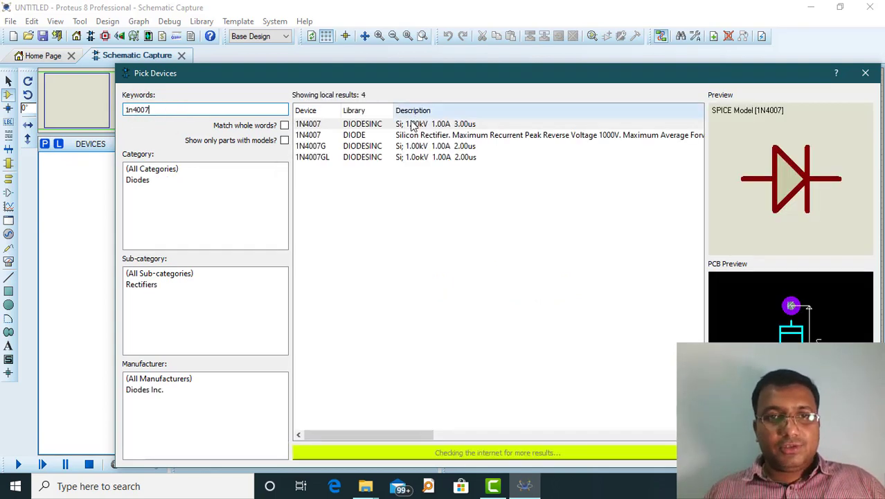
click(413, 134)
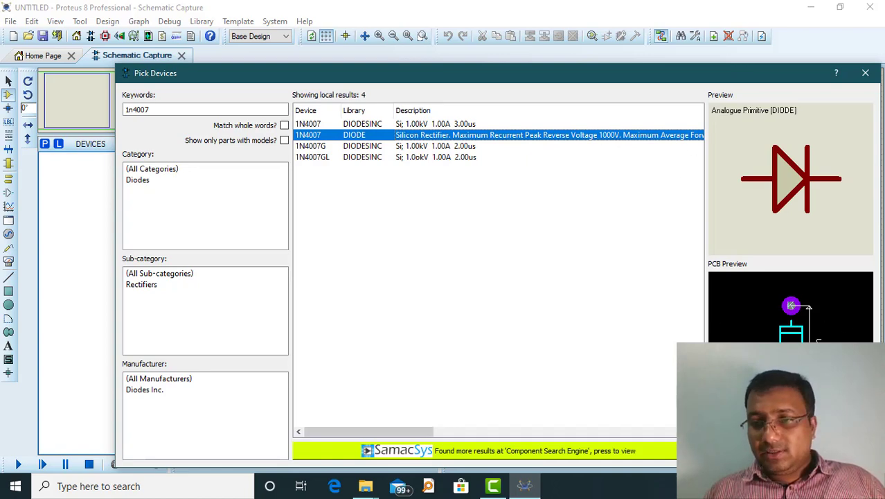
key(Return)
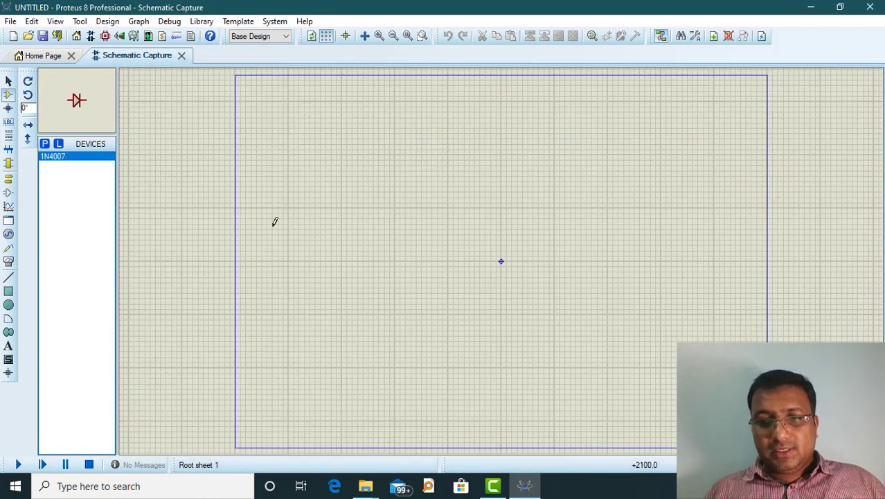
Add the ALTERNATOR and VSINE voltage sources to the device list
click(45, 144)
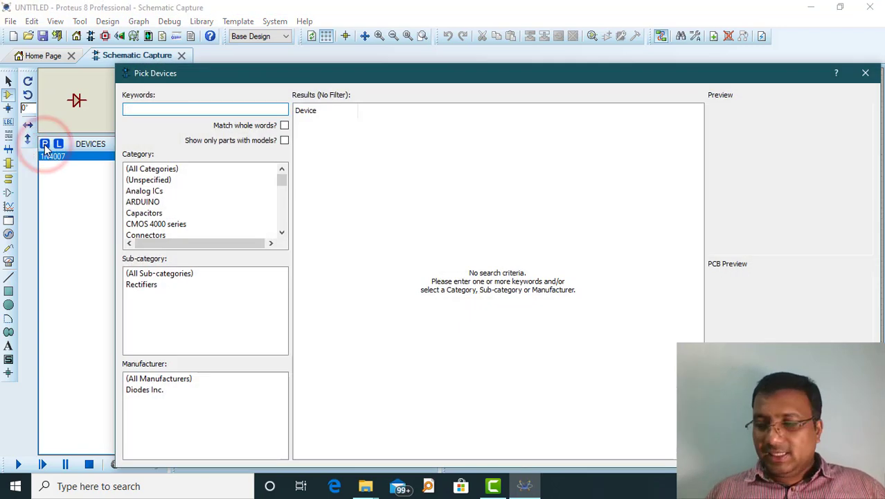
text(alternator)
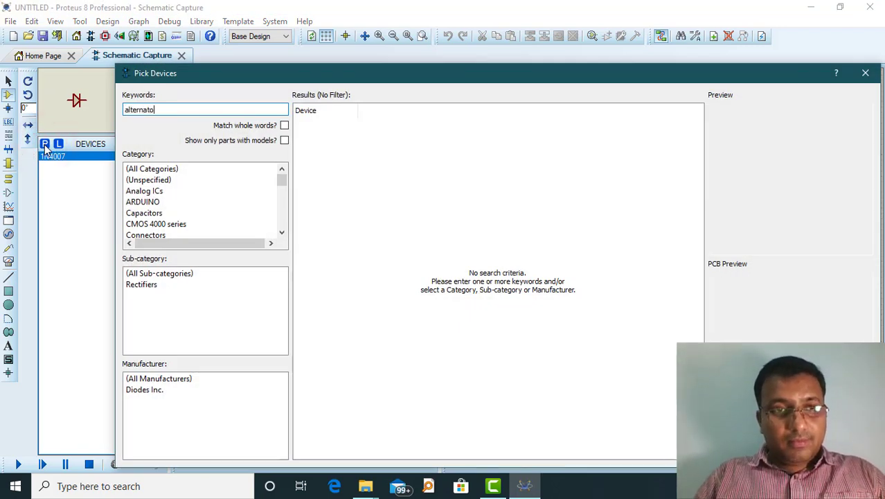
click(409, 124)
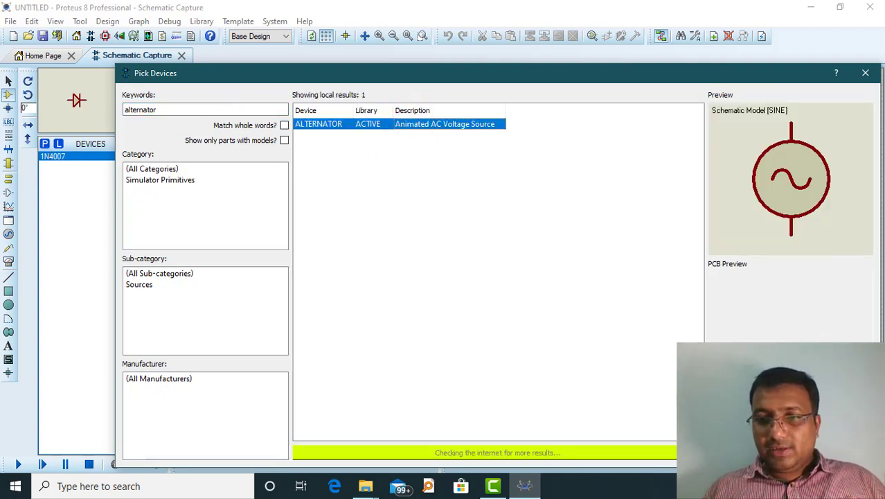
click(802, 453)
click(44, 145)
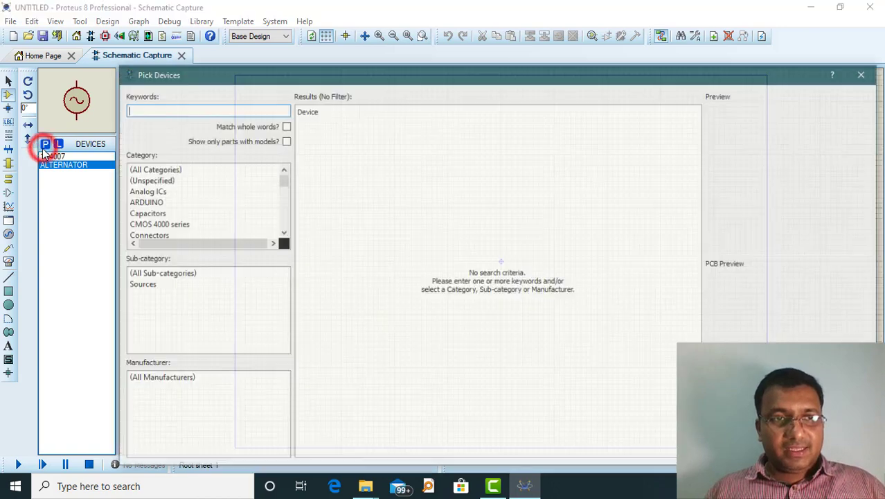
text(vsin)
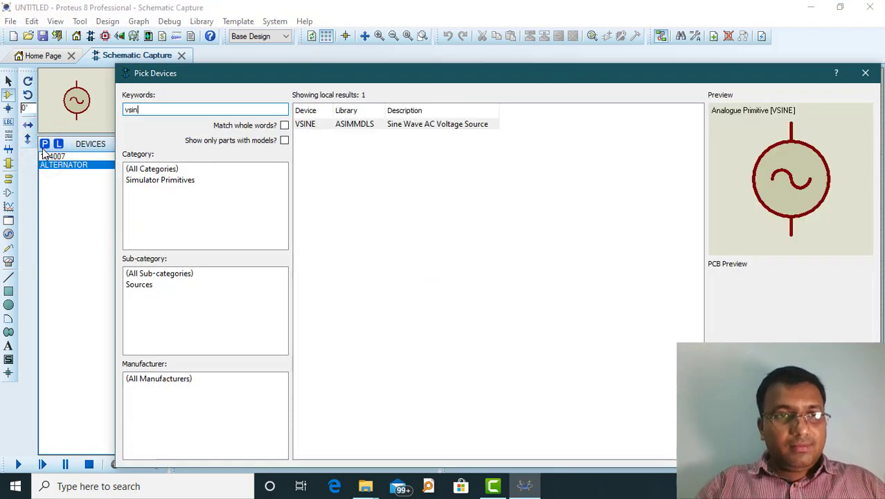
click(366, 123)
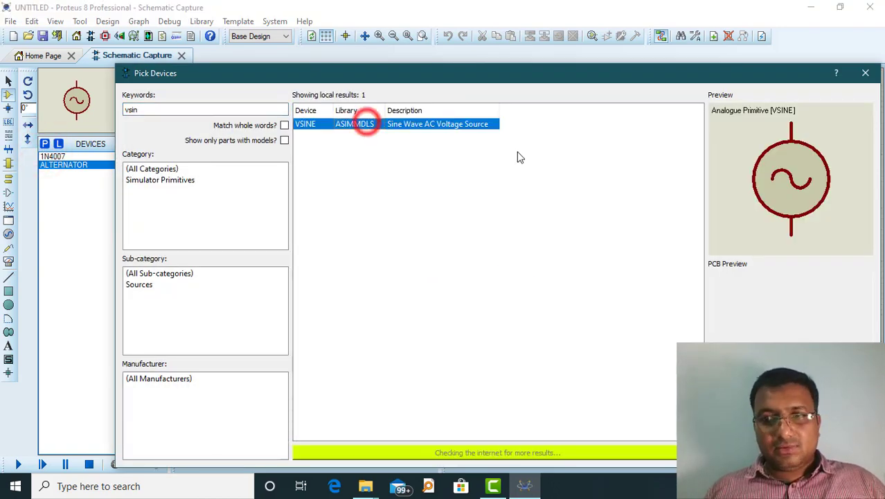
click(795, 453)
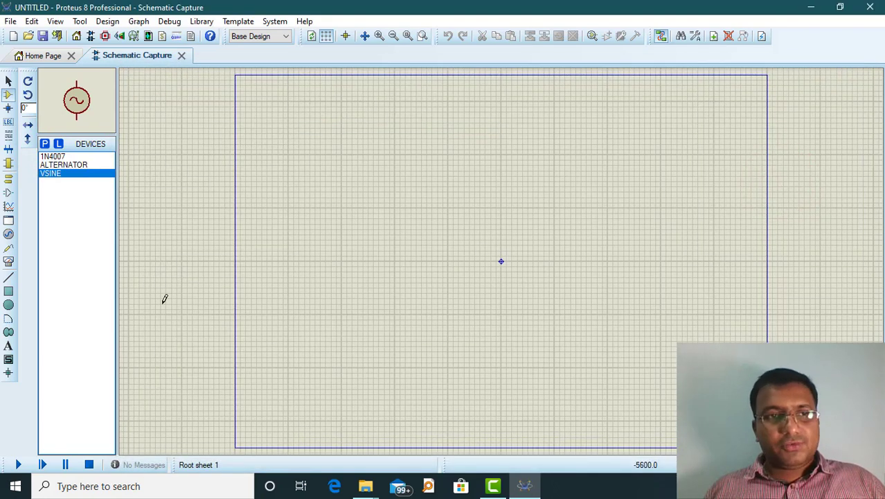
Compare the previews of the ALTERNATOR and VSINE sources and add the generic resistor RES to the device list
click(57, 163)
click(52, 174)
click(44, 144)
text(re)
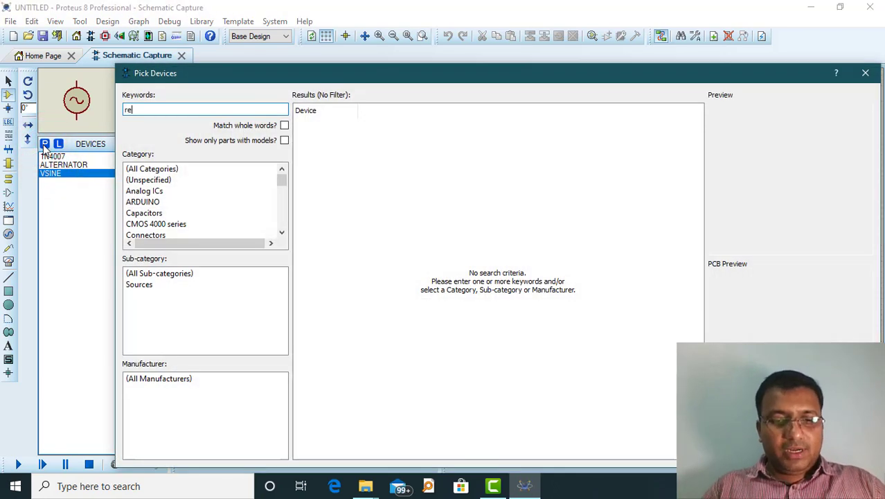
text(s)
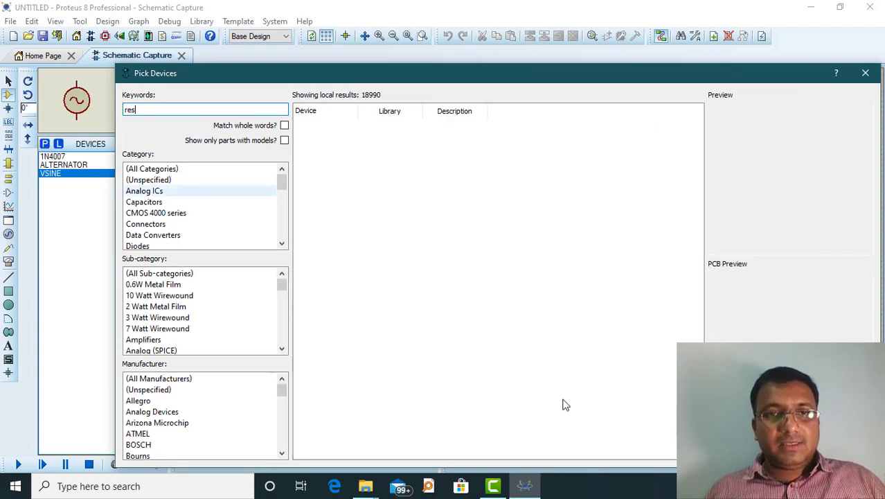
key(Return)
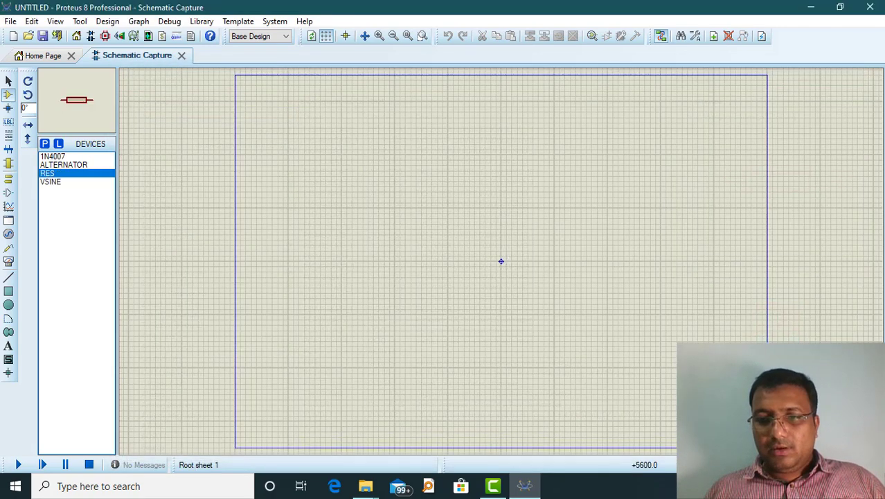
Place the ALTERNATOR on the left of the sheet and a horizontal 1N4007 diode above and to the right of it
click(55, 164)
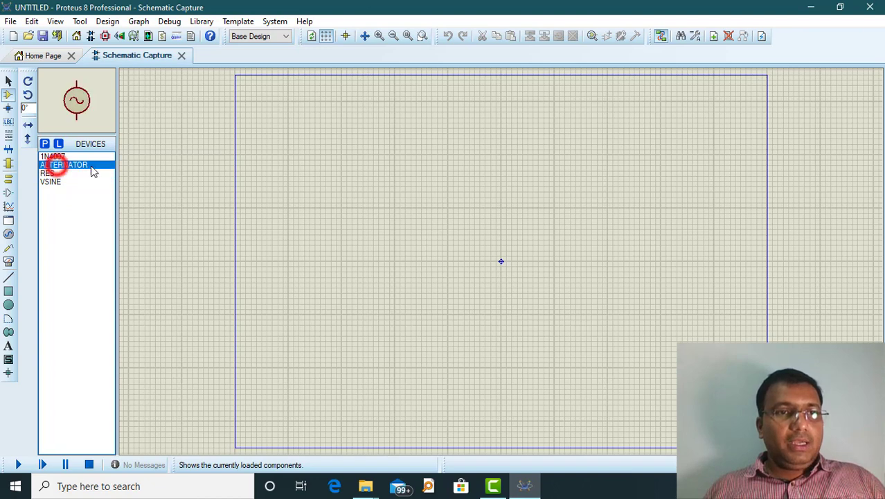
scroll(406, 232, up, 2)
click(253, 191)
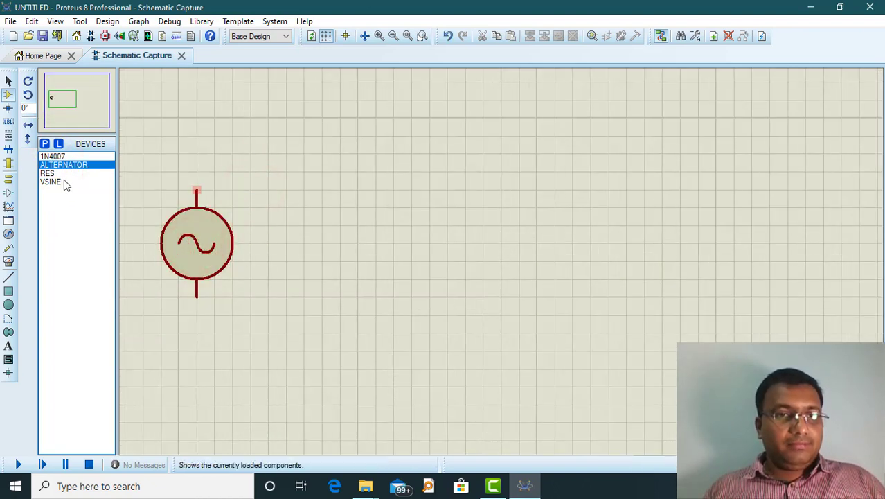
click(61, 157)
click(341, 177)
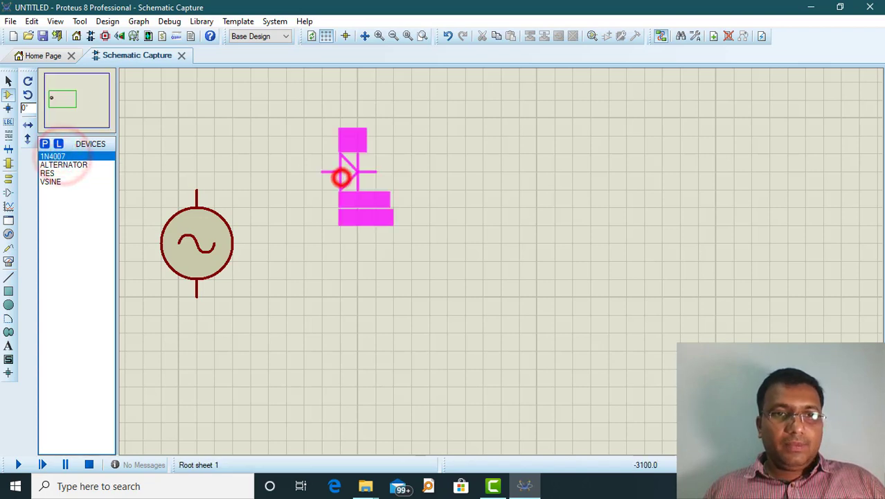
click(313, 136)
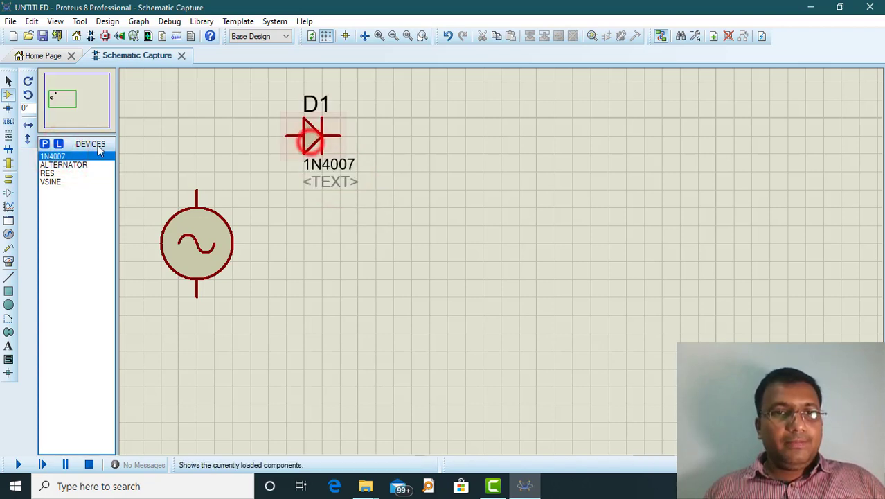
Place a resistor rotated to 90° below and to the right of diode D1
click(48, 173)
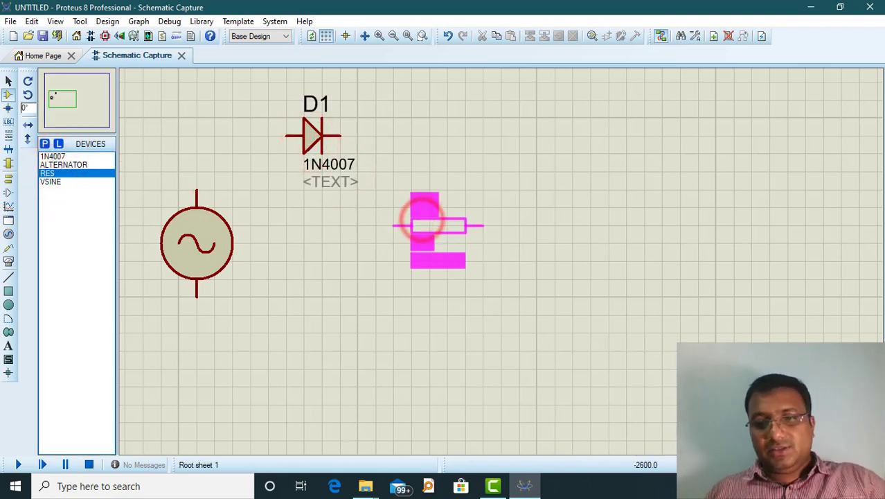
key(KP_Add)
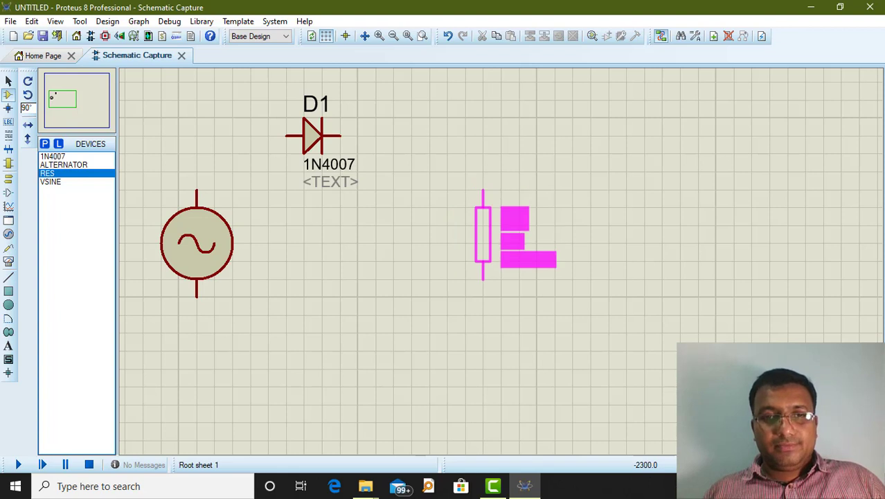
click(429, 235)
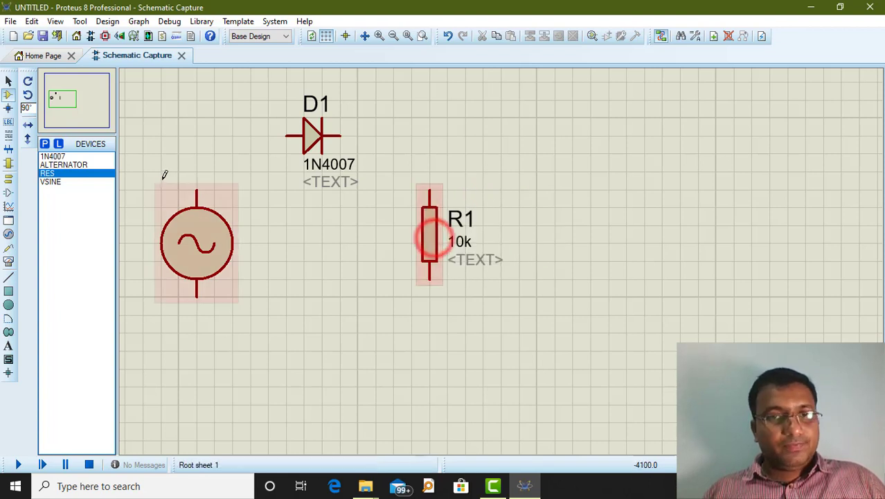
Wire the alternator's upper terminal through D1 to R1's upper end and return R1's lower end to the alternator's lower terminal
click(197, 191)
click(285, 136)
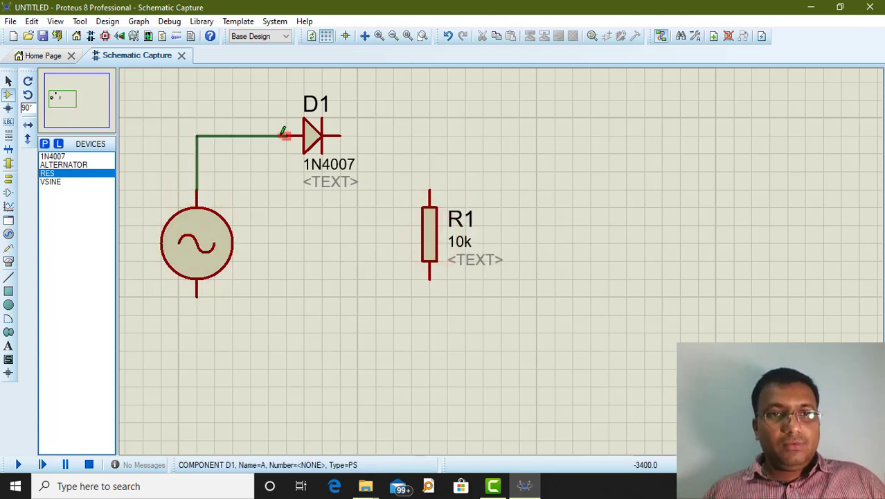
click(341, 136)
click(433, 190)
click(430, 280)
click(419, 350)
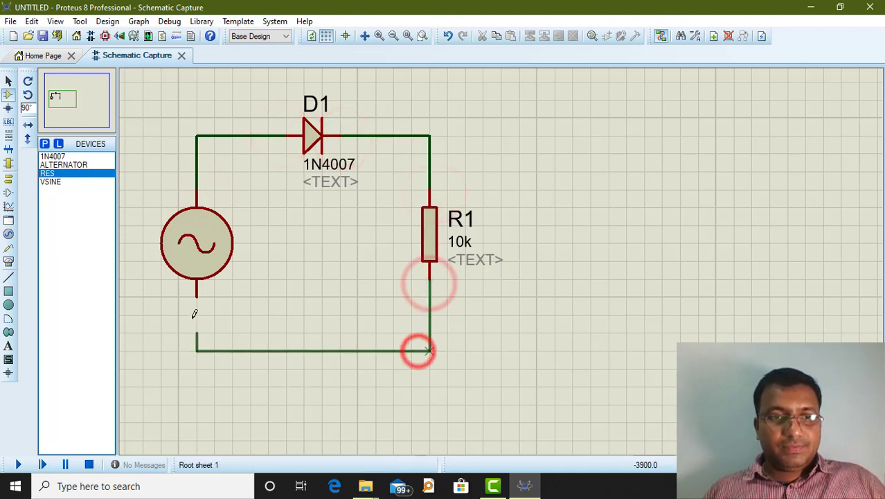
click(196, 297)
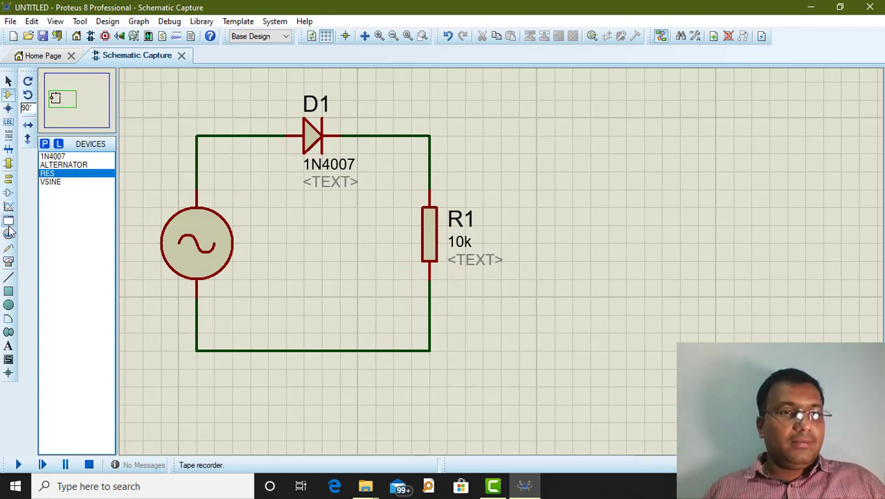
Place an OSCILLOSCOPE instrument to the right of R1
click(8, 264)
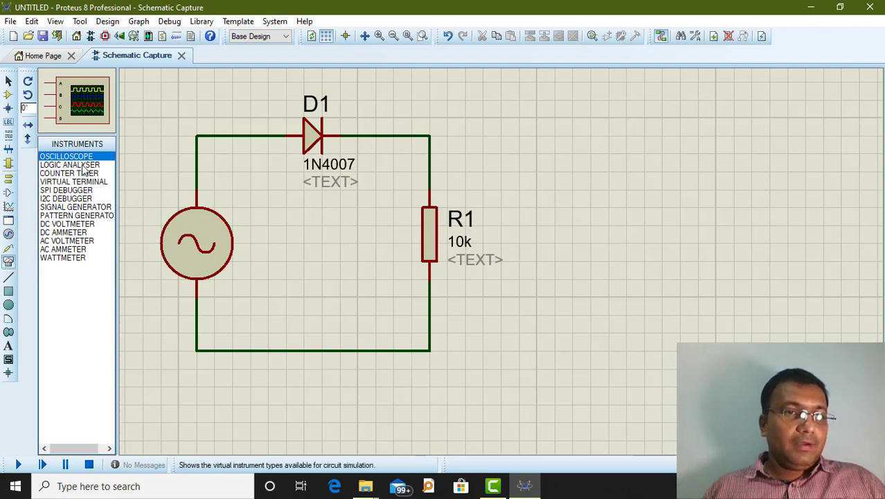
click(662, 233)
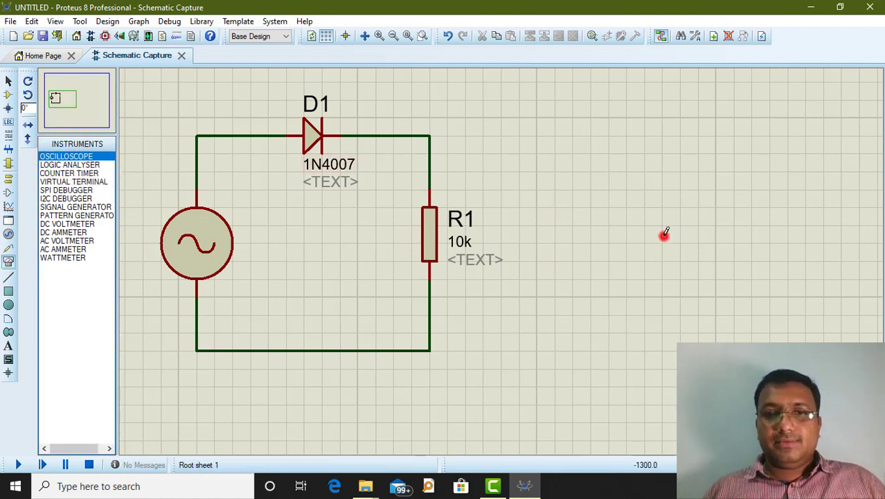
click(663, 235)
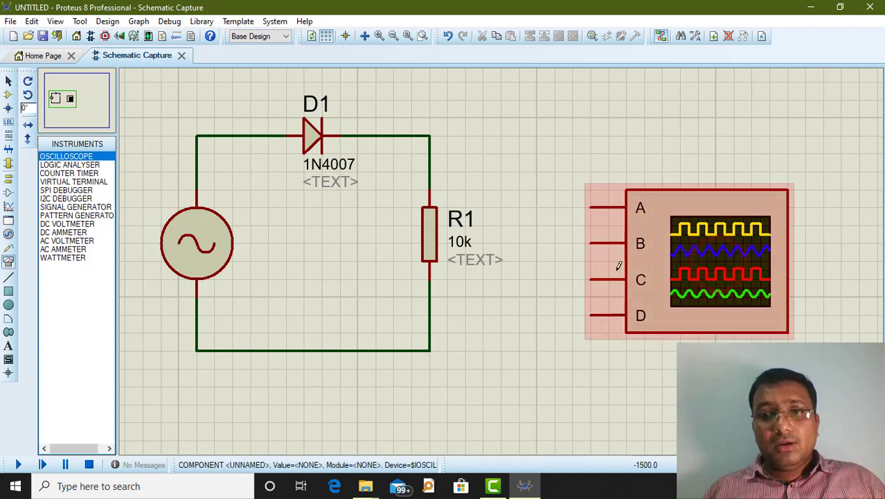
Wire oscilloscope channel A to the alternator's upper wire and channel B to the node between D1 and R1
click(591, 206)
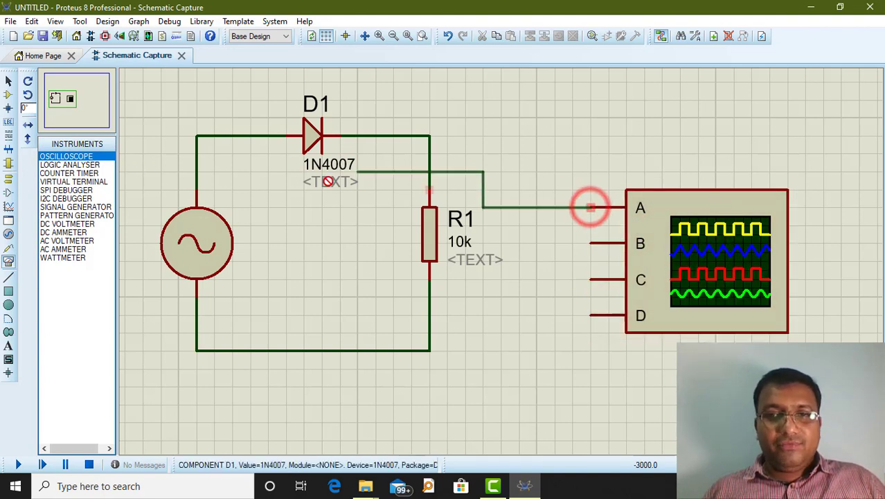
click(197, 171)
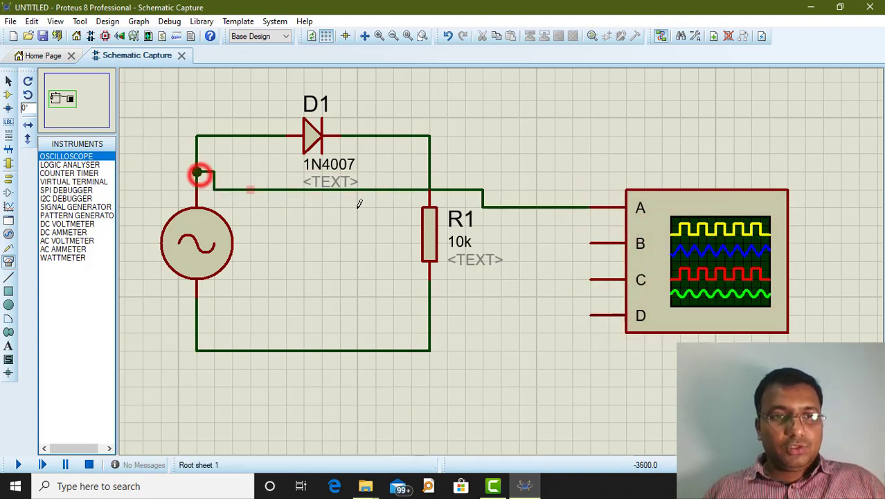
click(591, 241)
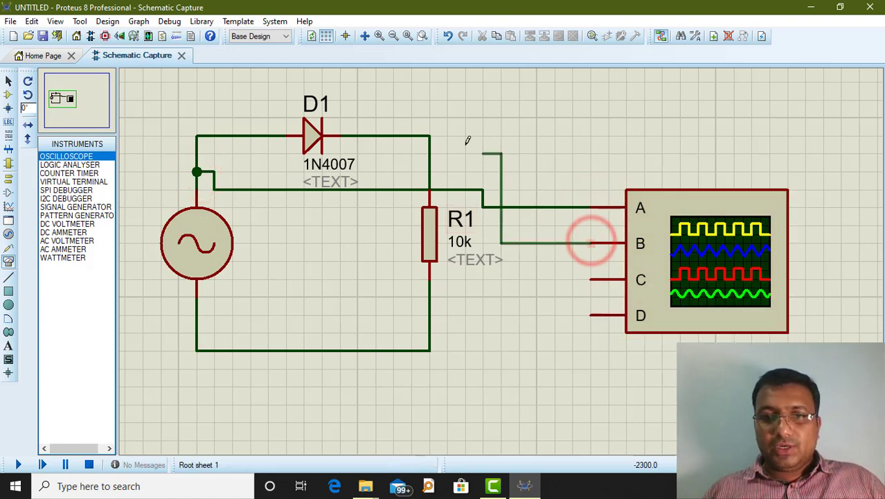
click(431, 136)
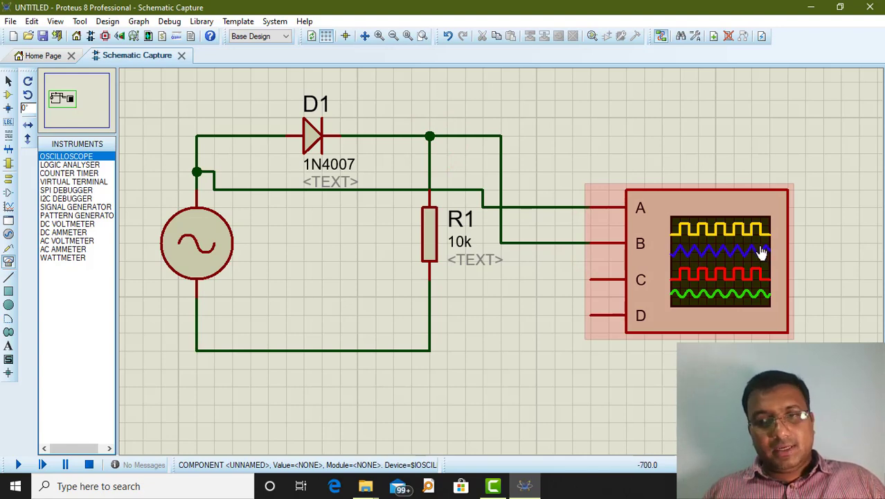
Check the alternator's amplitude and frequency settings in its component properties
double_click(211, 256)
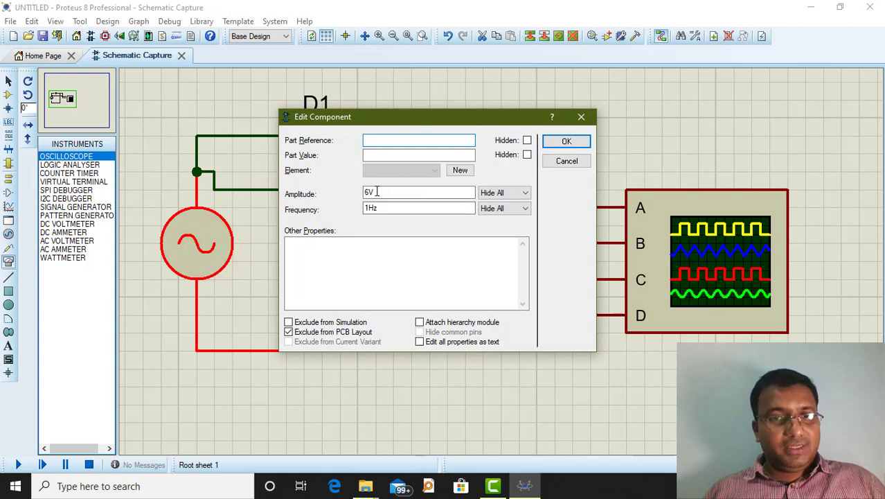
click(372, 208)
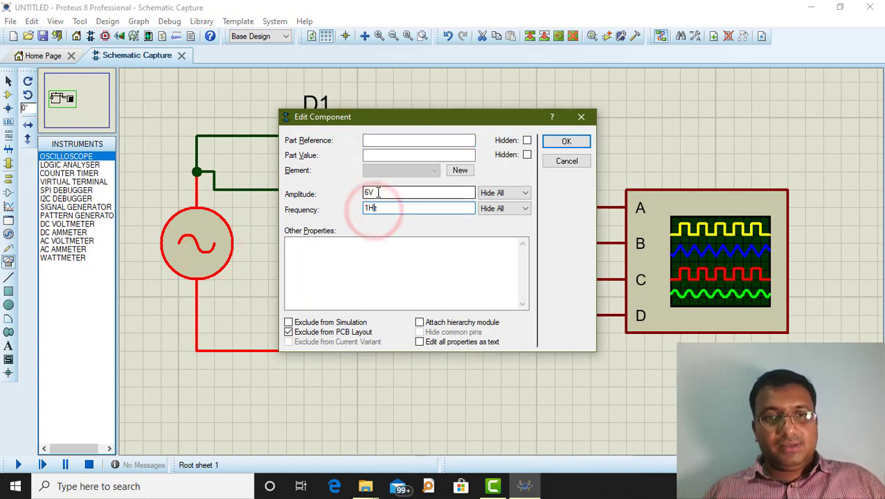
click(568, 140)
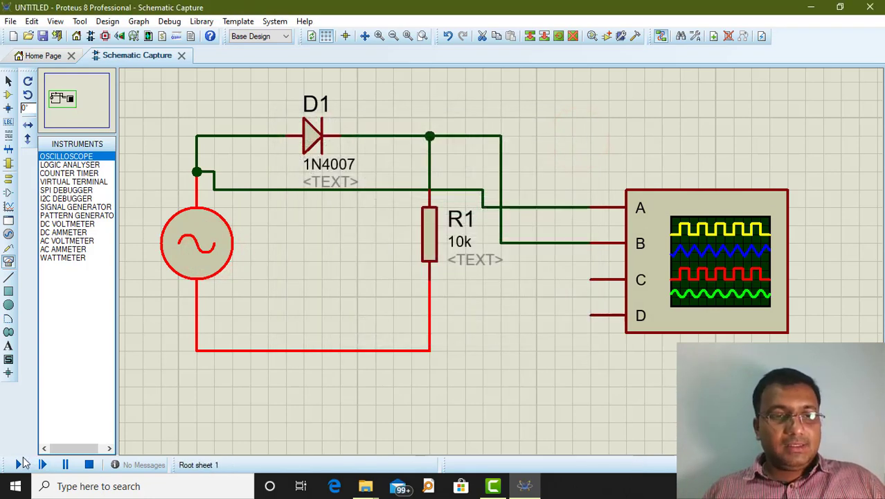
Run the simulation, set the oscilloscope's horizontal time base to 0.2 s per division, and stop the simulation after viewing the traces
click(18, 464)
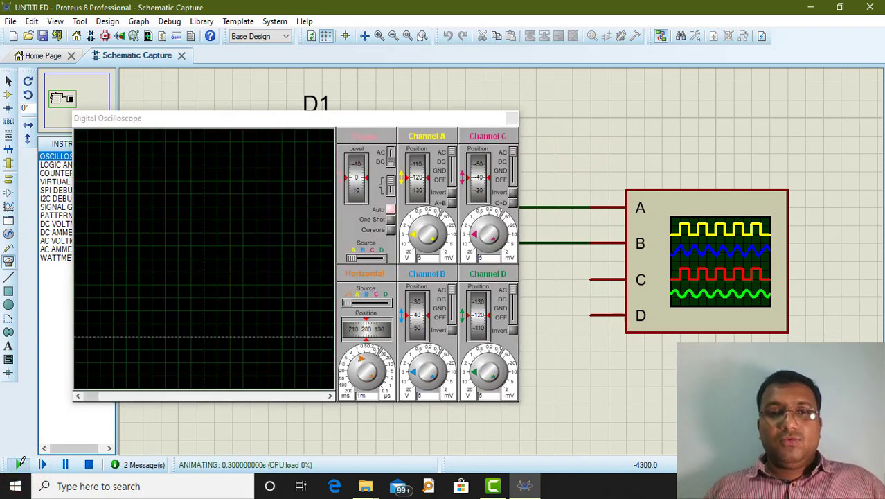
drag(243, 123, 500, 129)
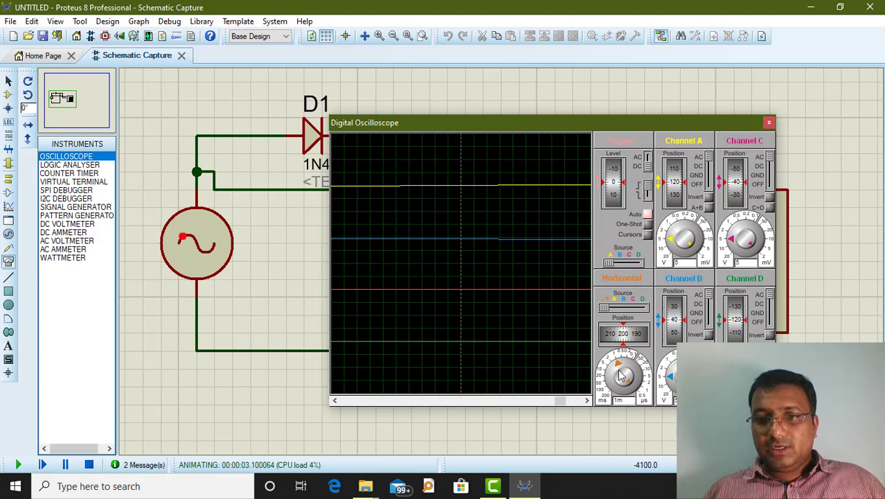
drag(622, 374, 614, 398)
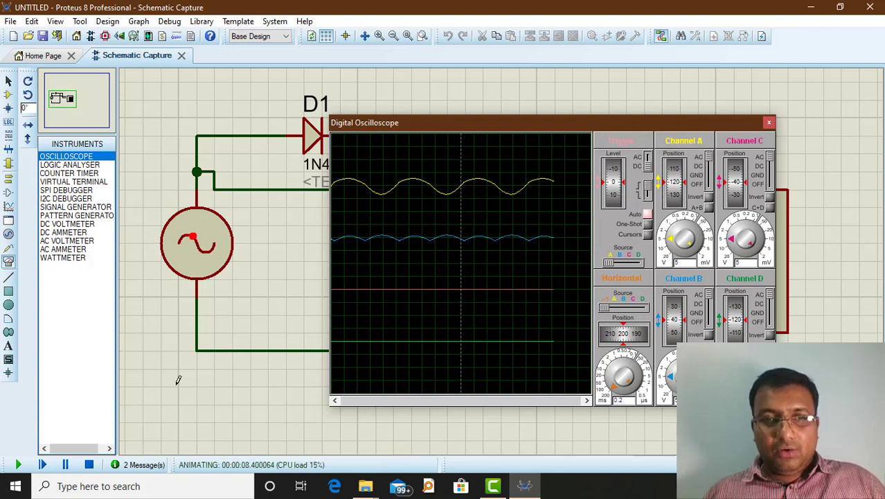
click(769, 125)
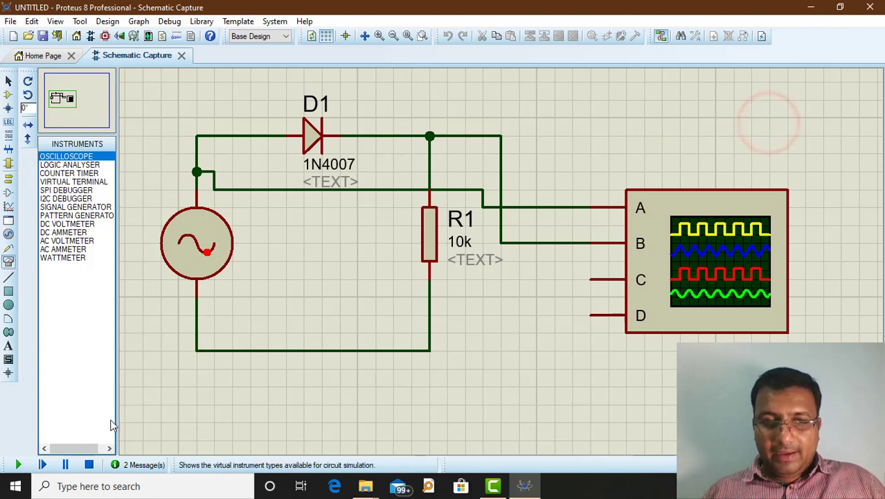
click(90, 465)
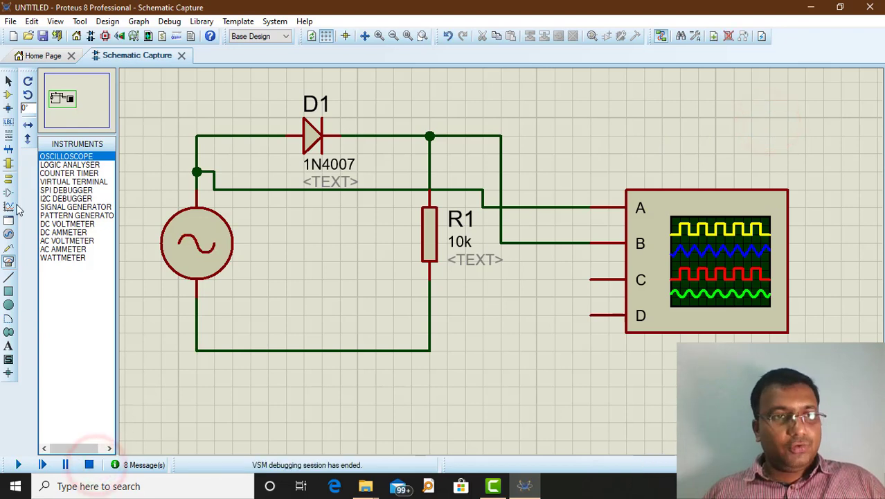
Place a GROUND terminal below the circuit and wire it to the bottom wire between the alternator and R1
click(9, 178)
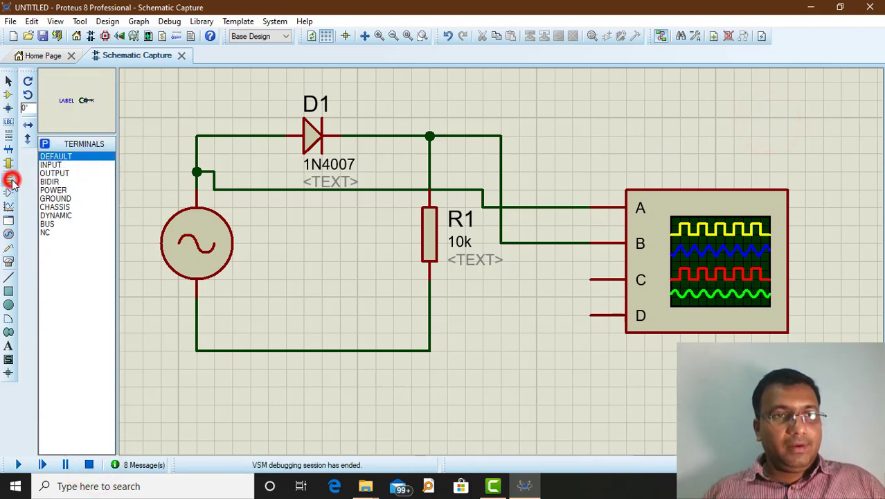
click(68, 200)
click(302, 389)
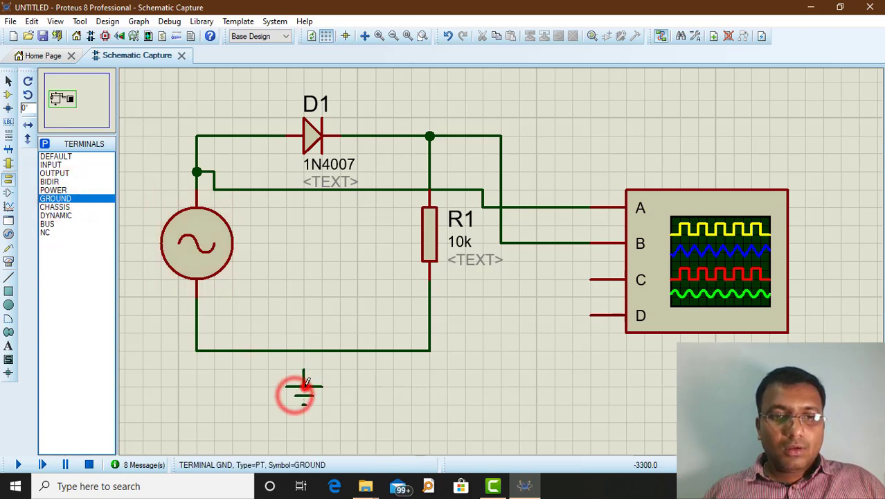
click(302, 366)
click(304, 351)
Run the grounded circuit's simulation and reopen the Digital Oscilloscope window
click(16, 465)
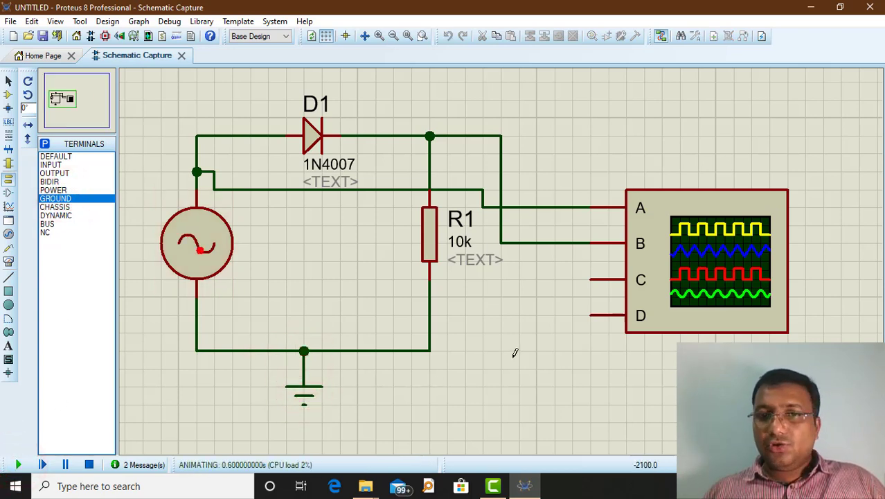
click(80, 21)
mouse_move(108, 21)
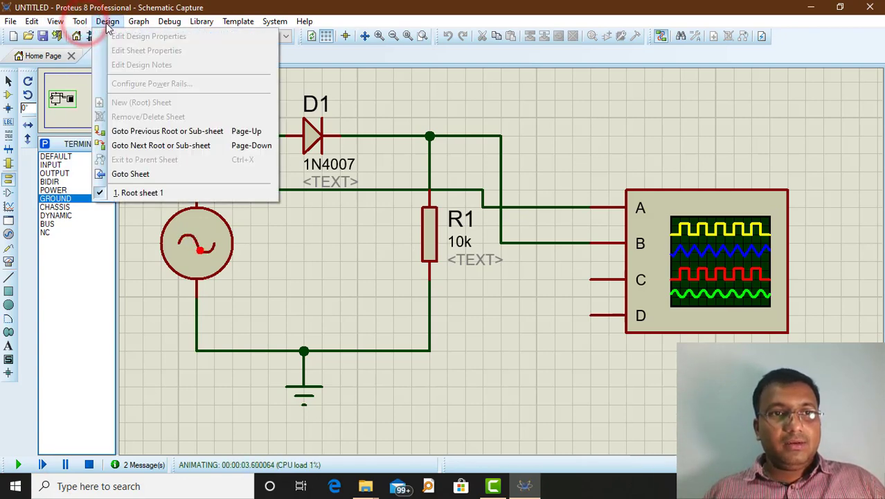
mouse_move(169, 22)
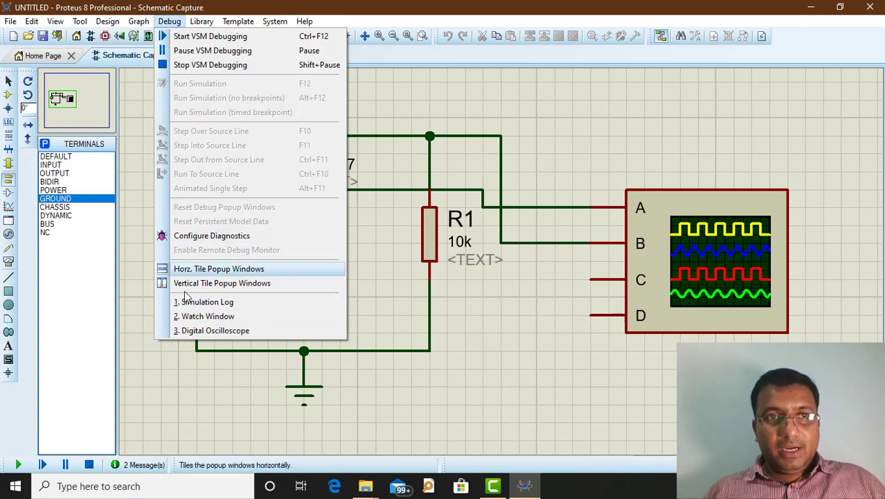
click(204, 332)
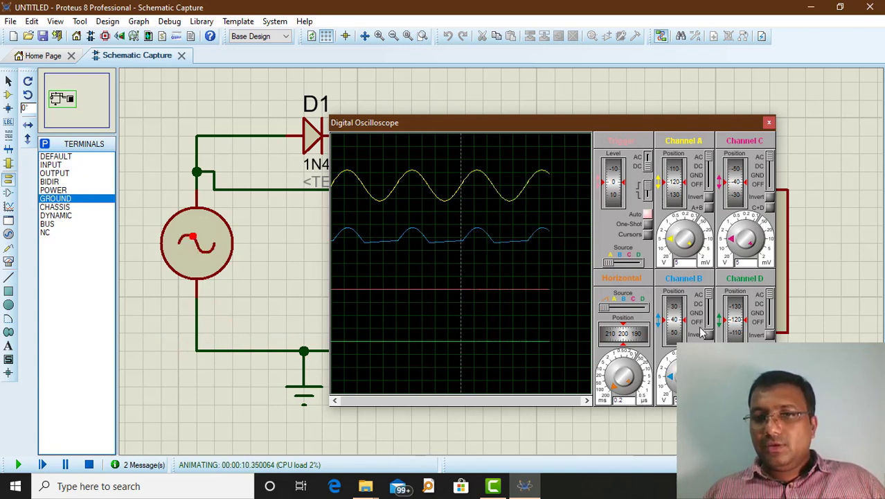
Overlay channel B's trace on channel A's, compare their baselines on GND, and set both channels to DC coupling
mouse_move(672, 320)
mouse_down()
mouse_move(678, 293)
mouse_move(680, 317)
mouse_move(675, 299)
mouse_up()
click(710, 305)
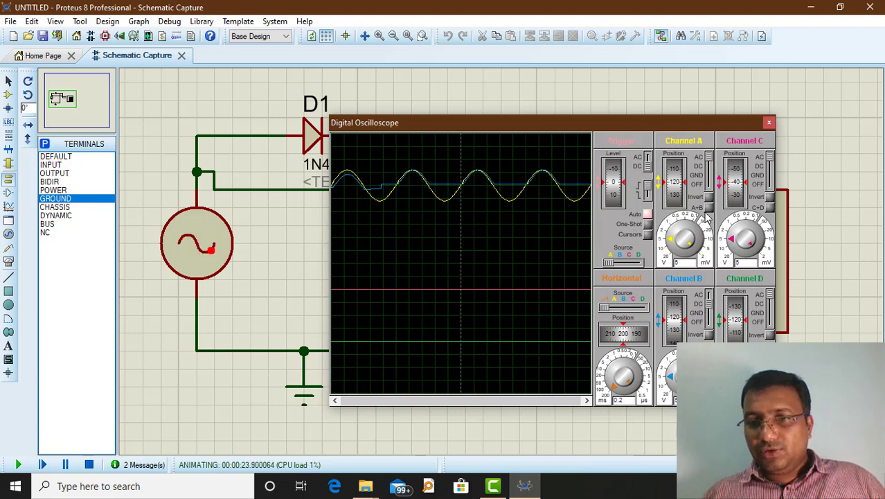
click(710, 175)
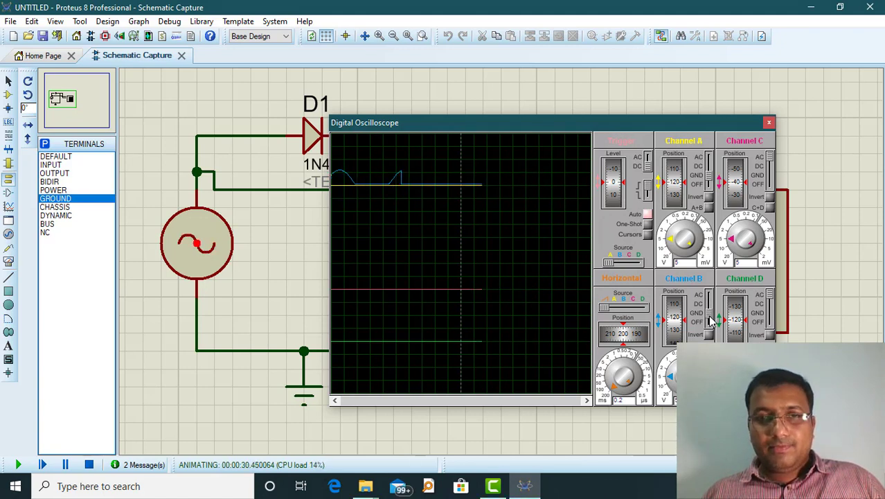
drag(674, 316, 678, 322)
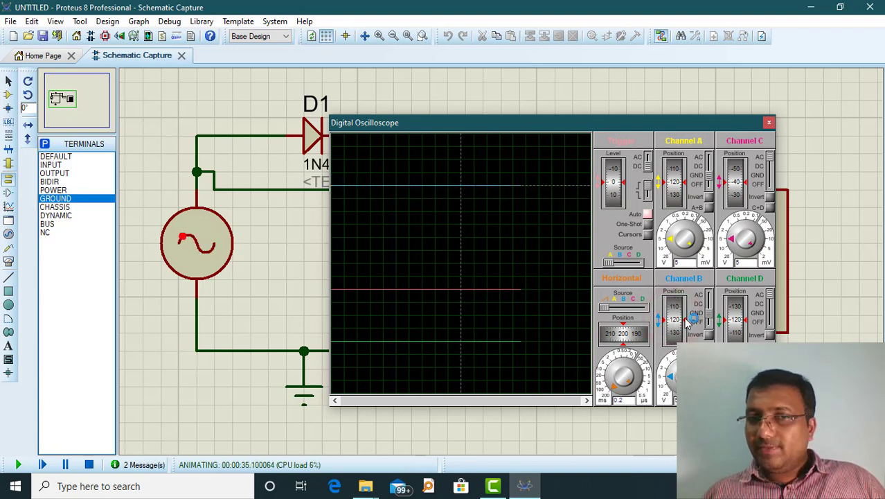
click(709, 305)
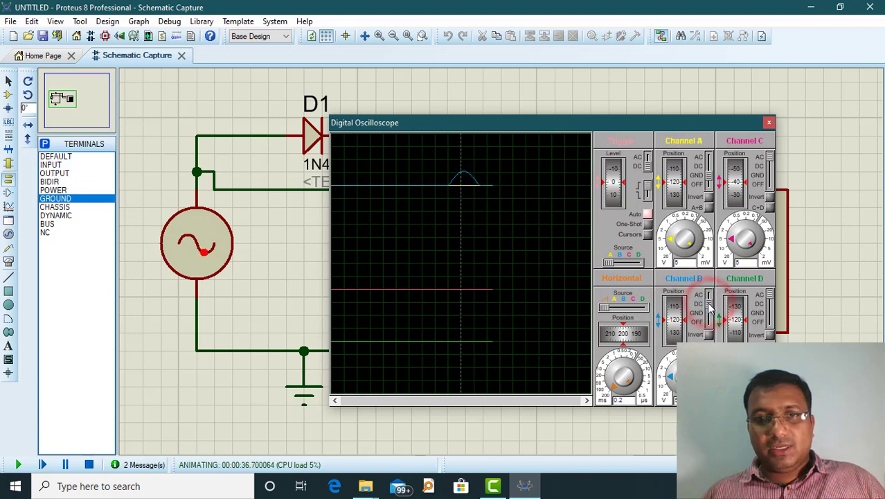
click(709, 164)
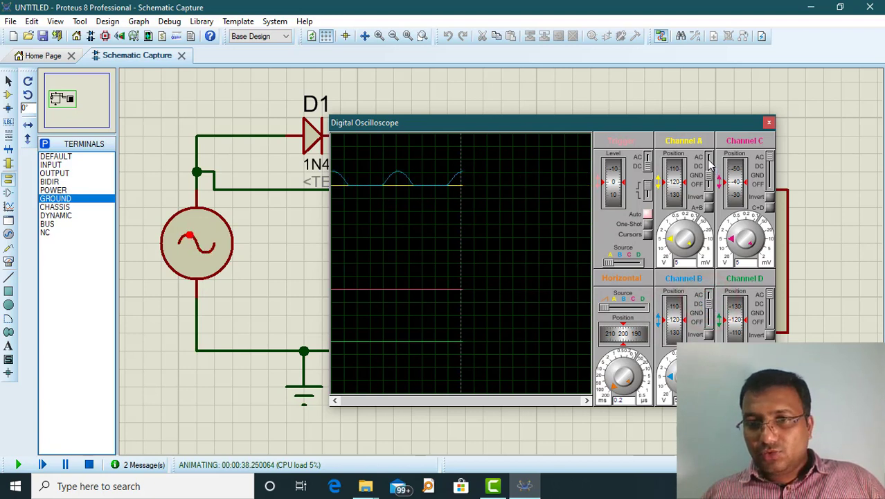
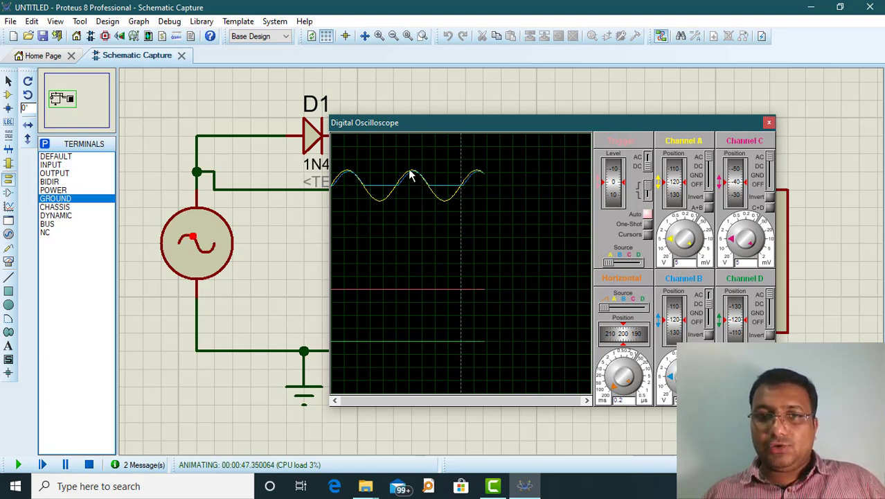
scroll(494, 200, up, 1)
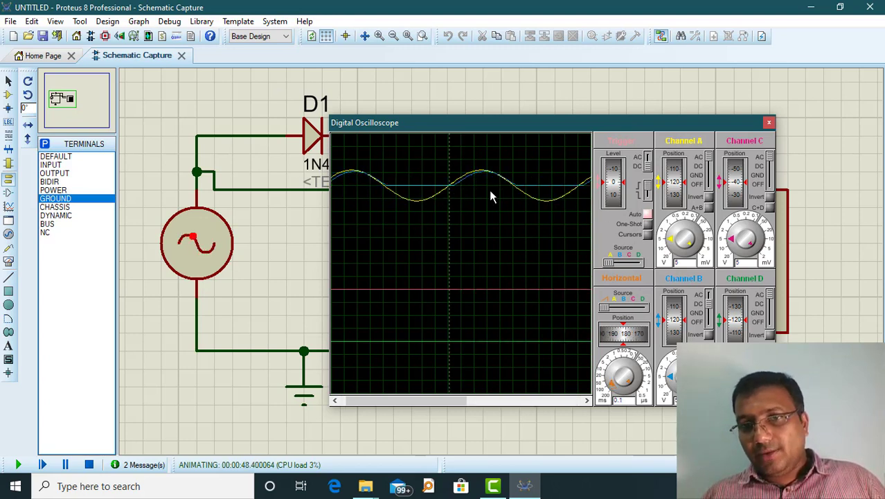
scroll(485, 186, down, 1)
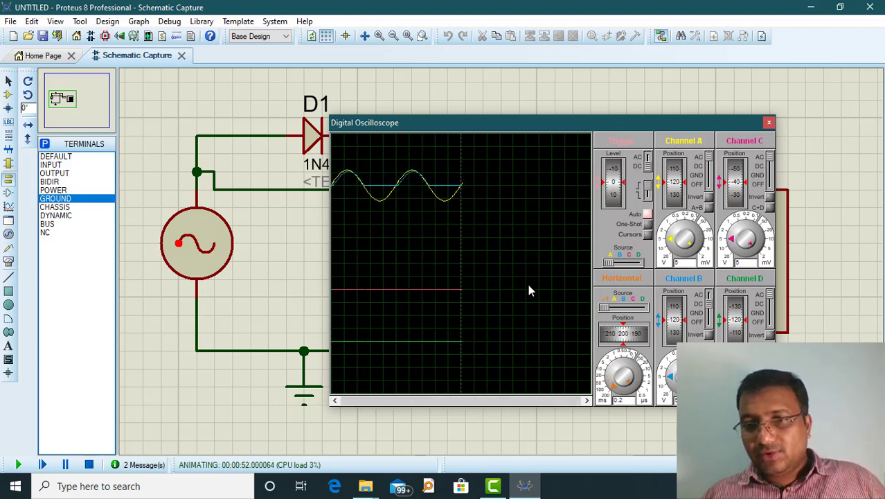
Print the oscilloscope display using the Microsoft Print to PDF printer
right_click(361, 124)
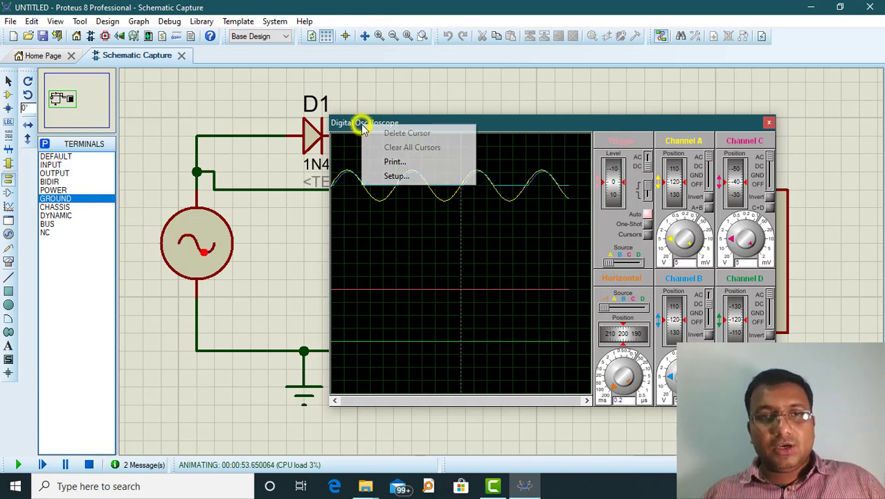
click(395, 164)
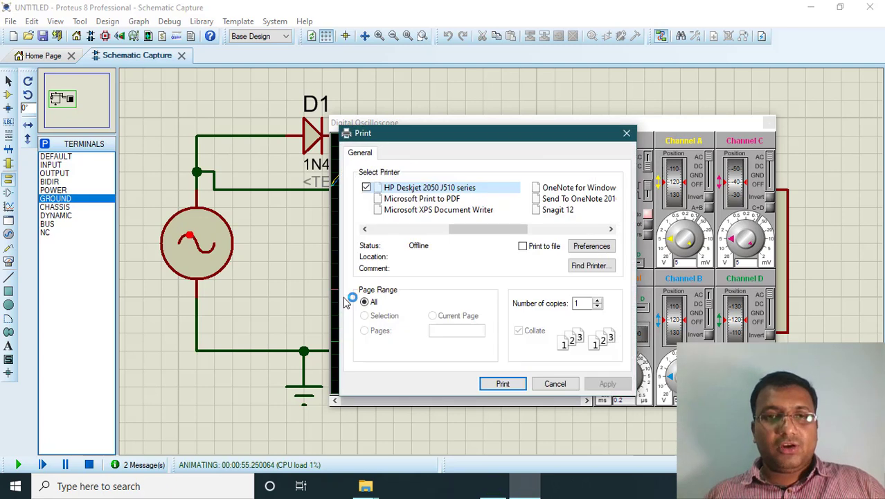
click(443, 199)
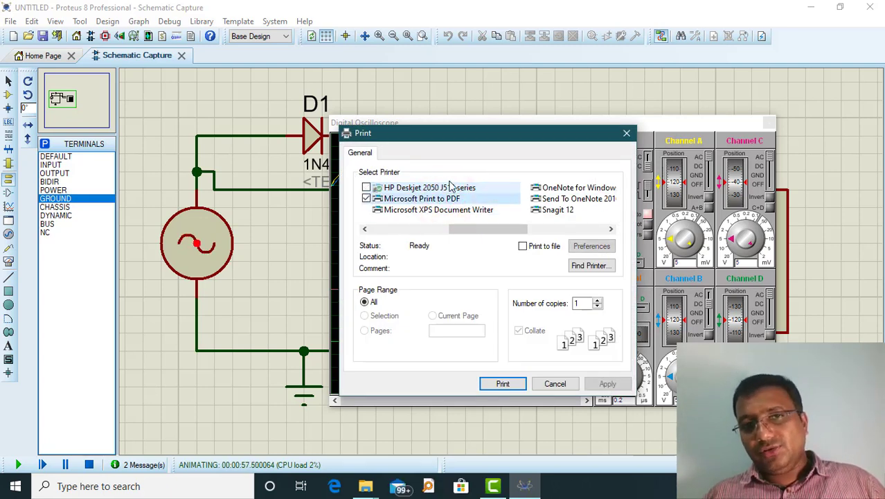
click(424, 187)
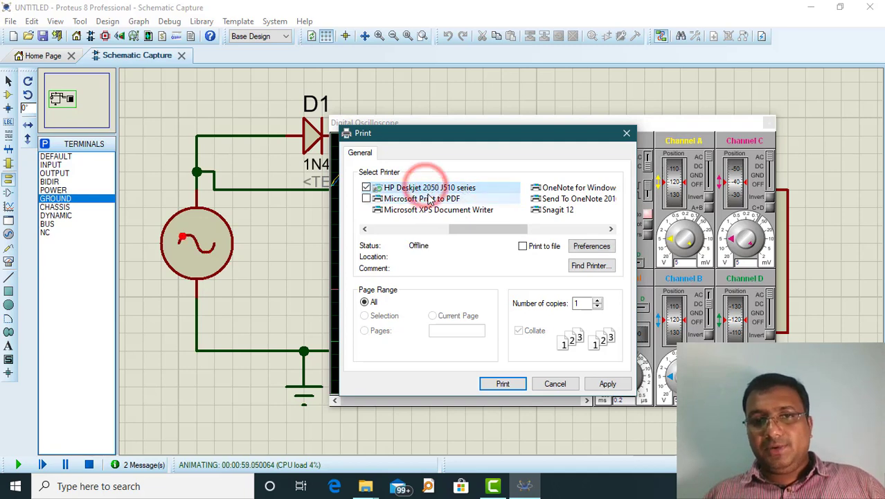
scroll(469, 211, down, 2)
scroll(469, 211, up, 2)
click(421, 188)
scroll(509, 215, down, 3)
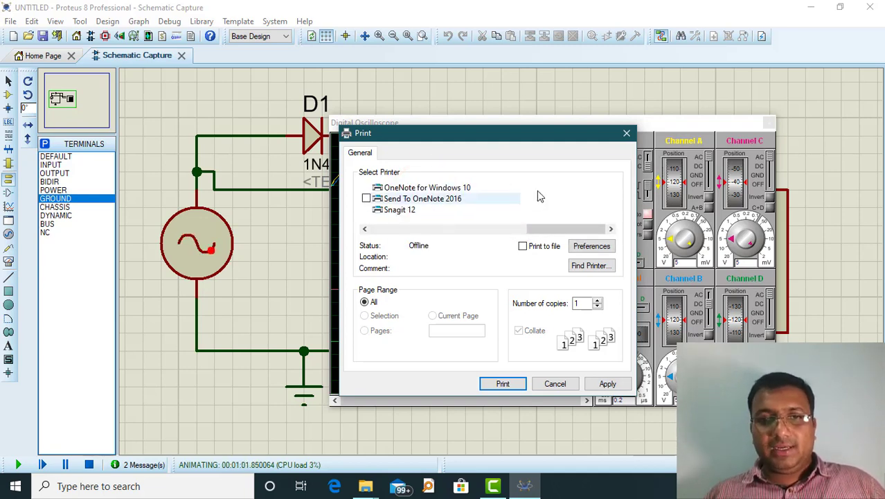
scroll(445, 201, up, 2)
scroll(446, 201, down, 1)
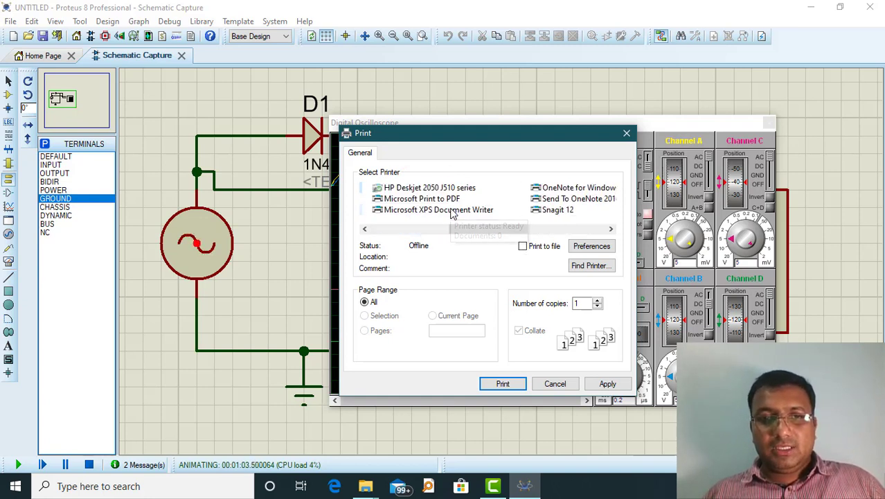
click(451, 199)
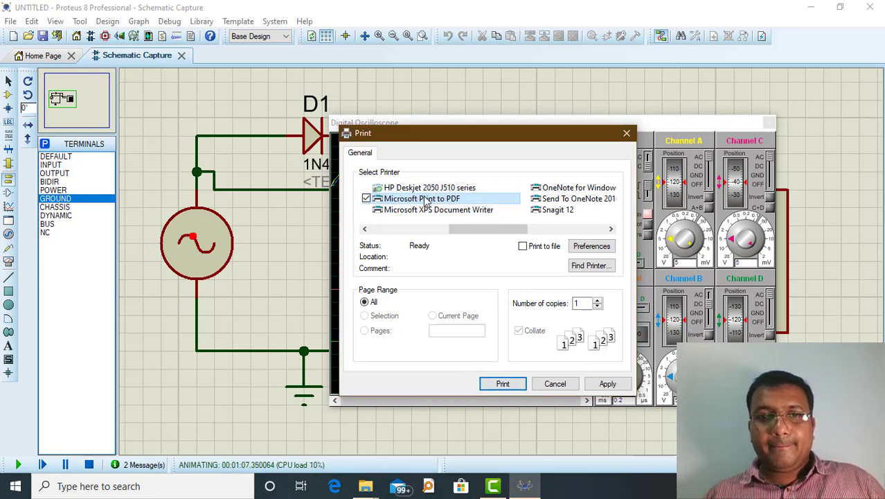
click(503, 383)
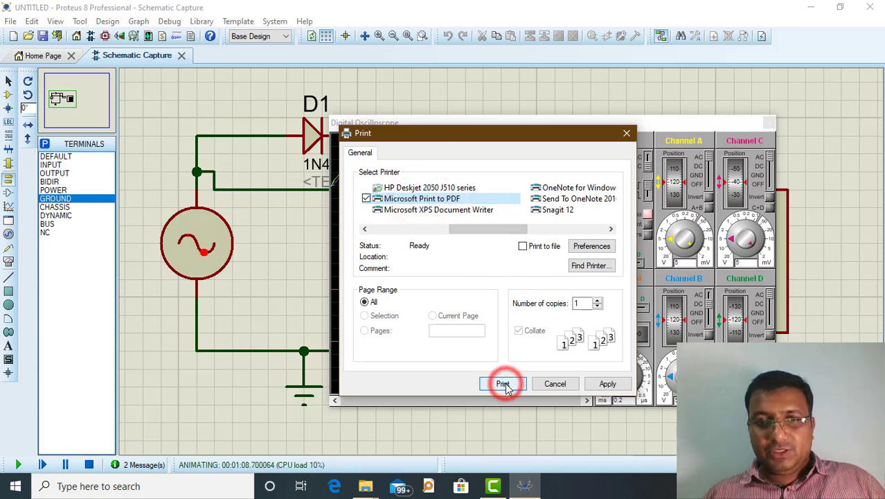
click(504, 384)
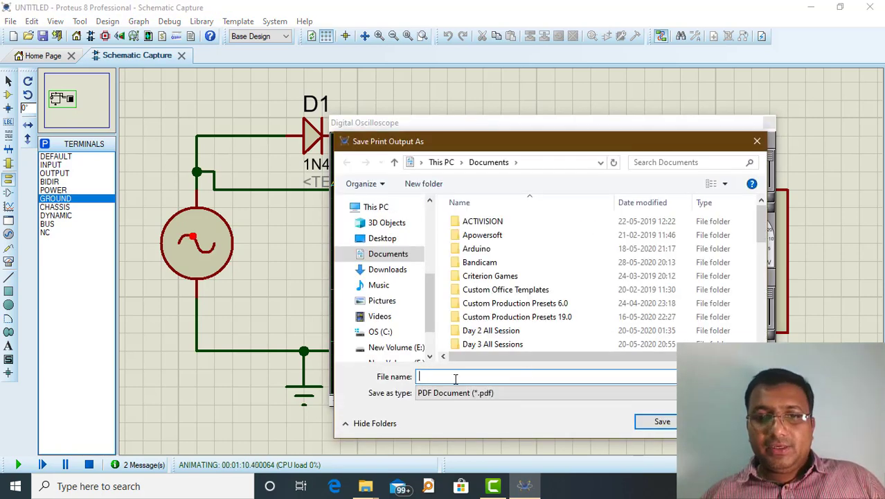
Save the PDF output as hwr in the Circuits folder on the Desktop
click(385, 238)
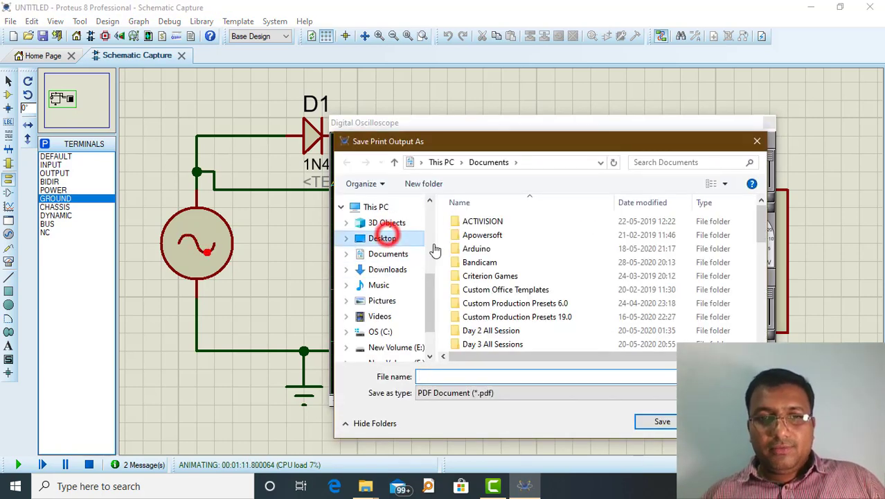
double_click(637, 239)
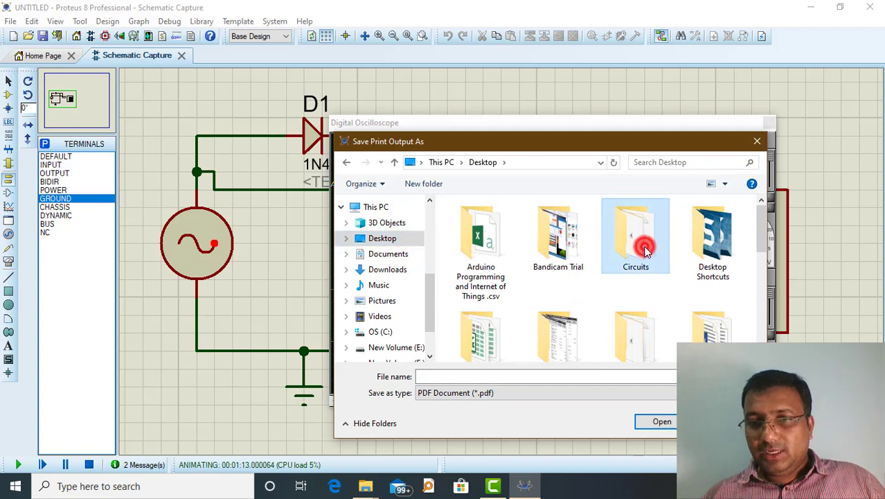
click(469, 375)
text(hwr)
key(Return)
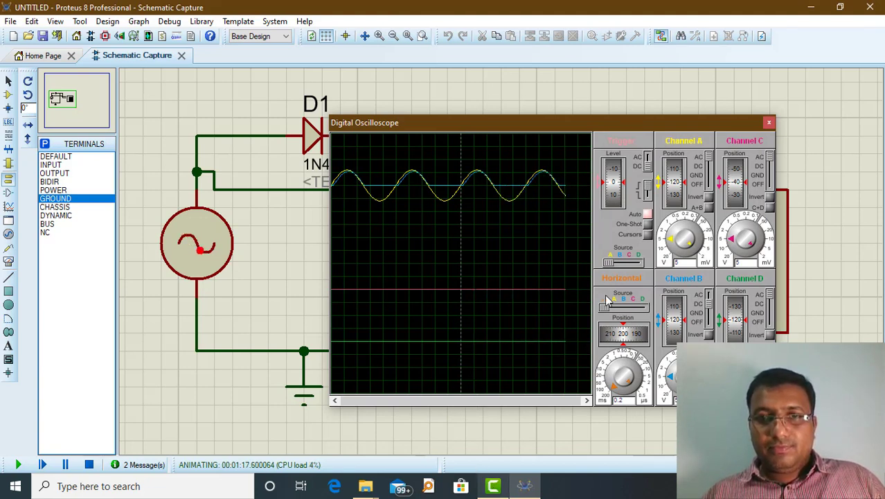
Check the oscilloscope's display and printer colour settings in its Setup dialog without changing them
right_click(340, 121)
click(376, 174)
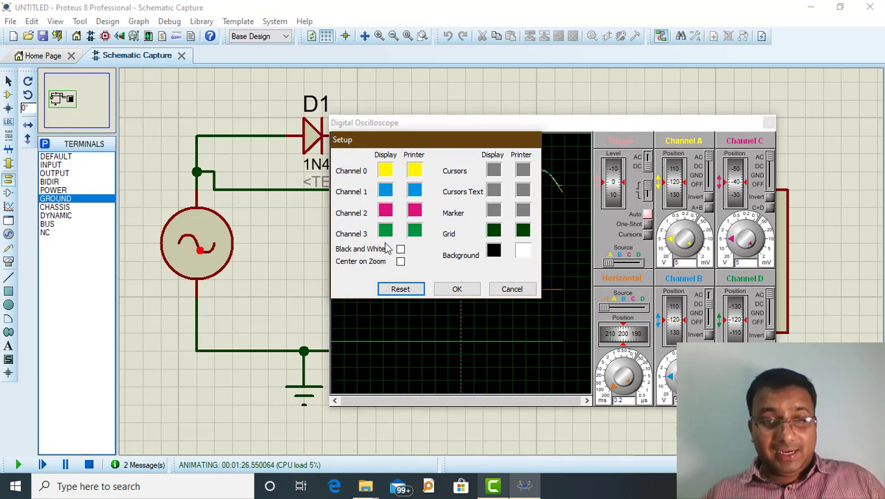
click(458, 290)
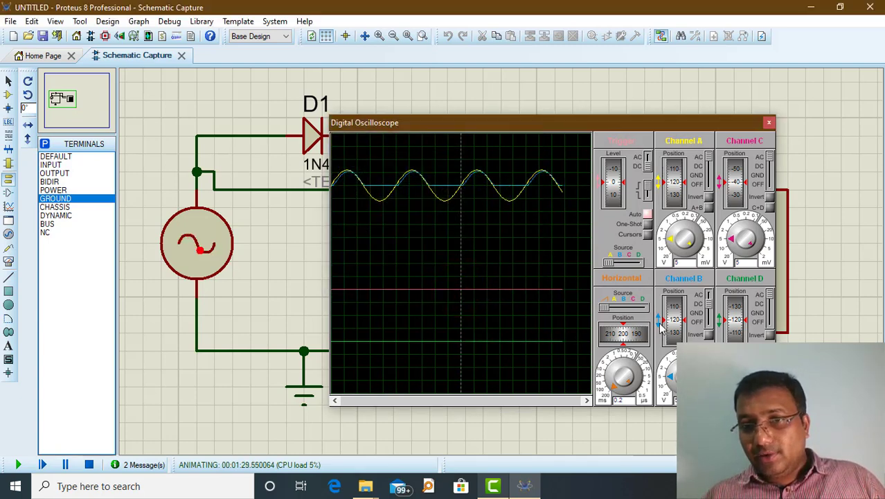
Enable the oscilloscope cursors and mark a positive peak of the waveform to measure its time and voltage
click(647, 235)
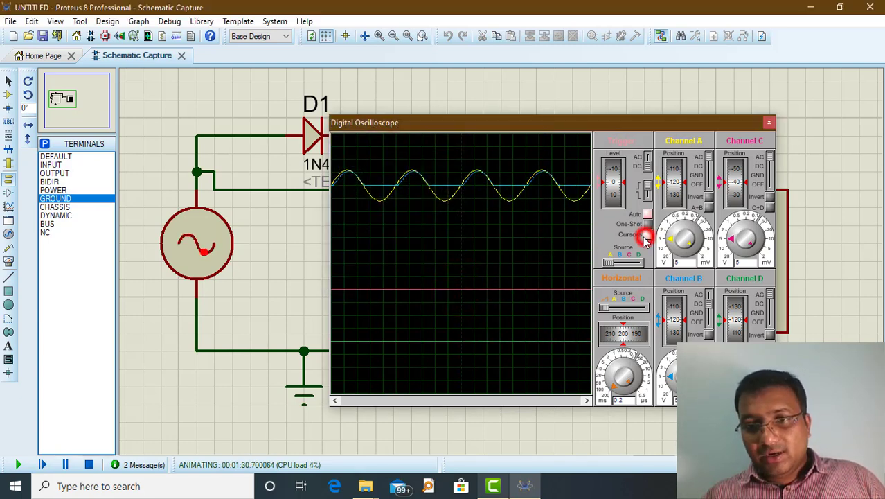
click(478, 170)
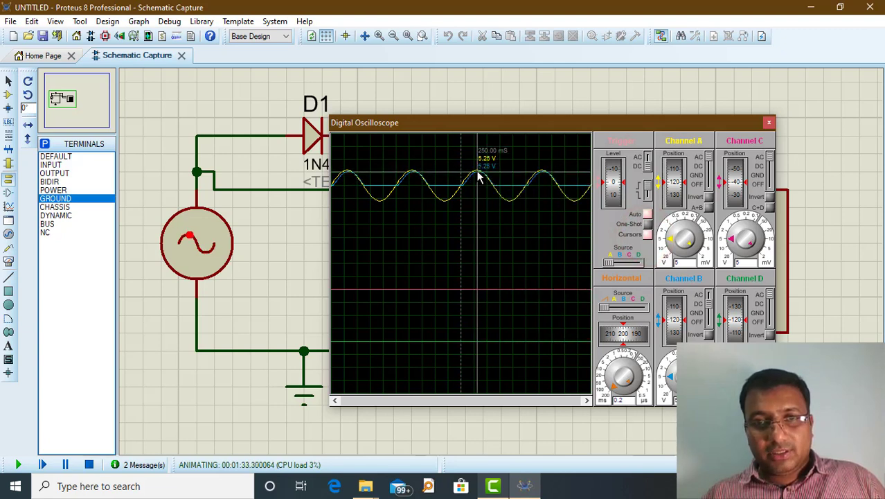
Place a cursor on the waveform's third positive peak and set the oscilloscope's horizontal scale to 0.1
click(478, 171)
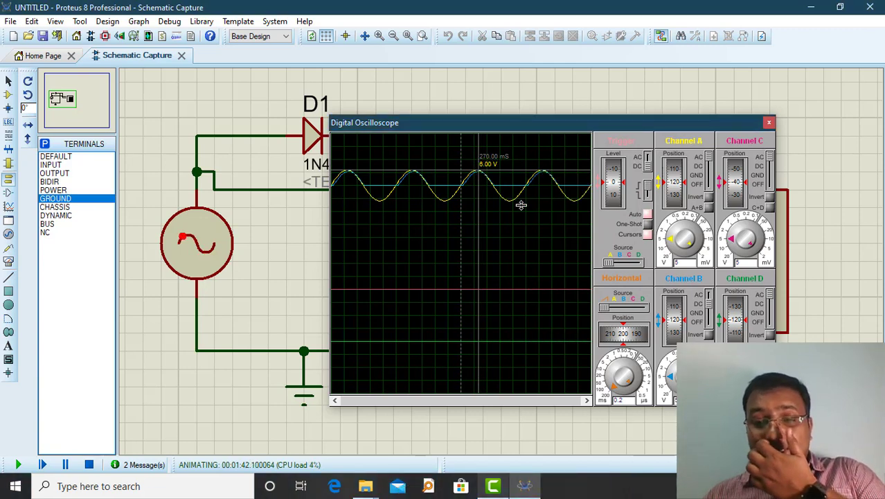
scroll(521, 205, up, 1)
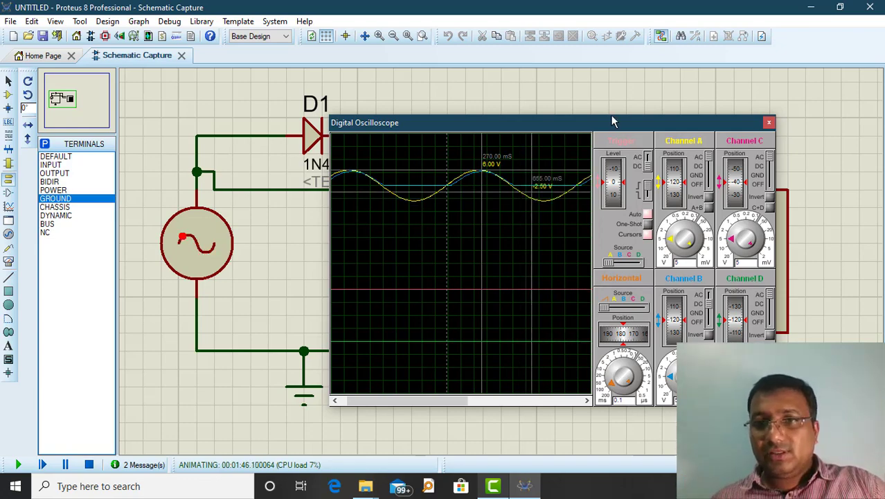
Go to the Circuits folder on the Desktop and open hwr.pdf in Foxit PhantomPDF
click(812, 8)
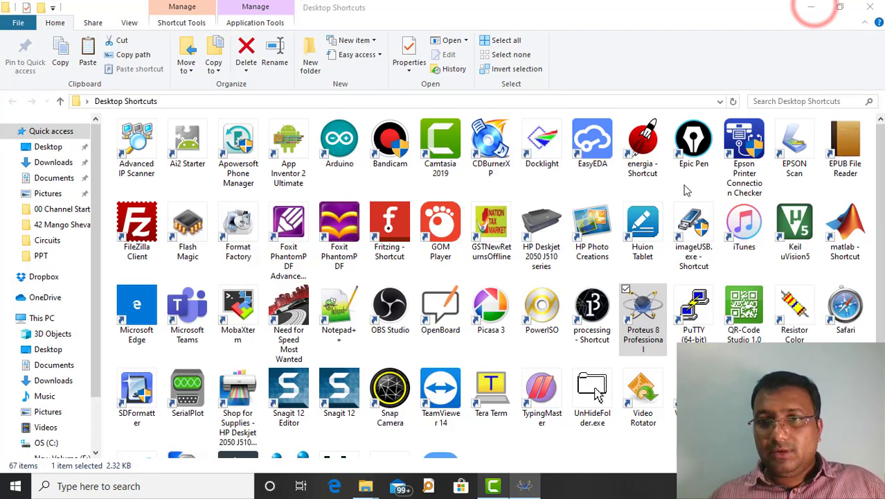
click(812, 9)
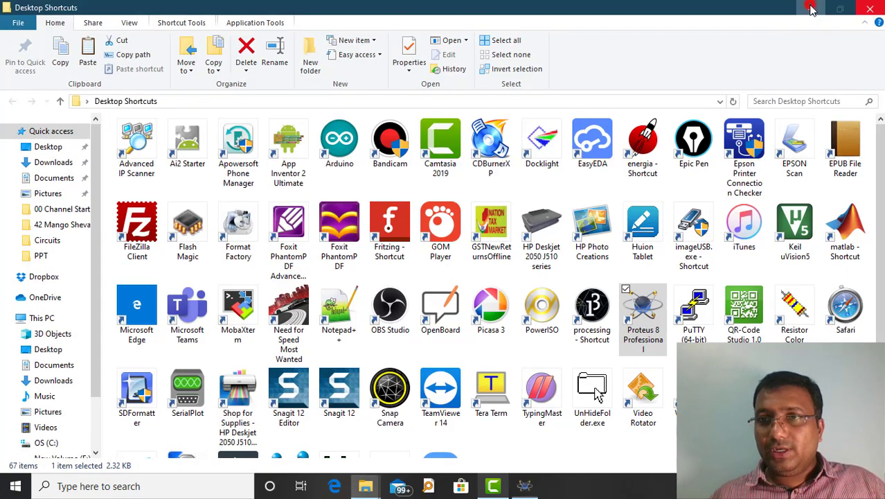
double_click(367, 222)
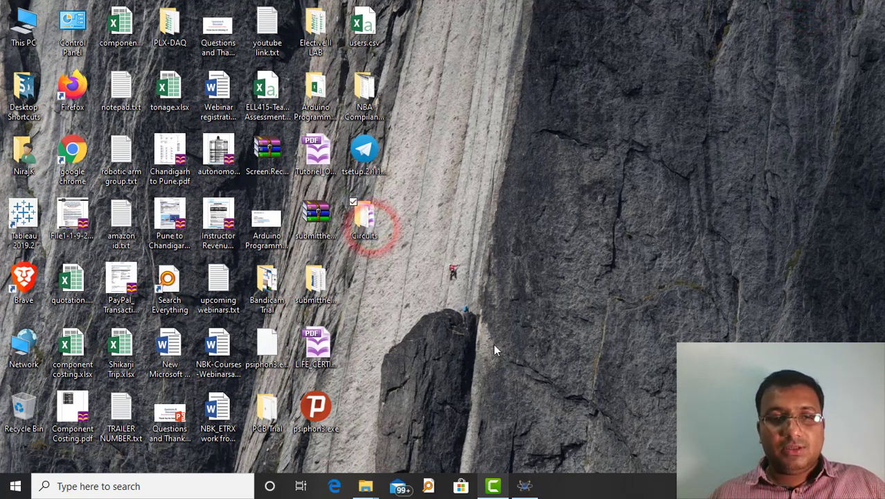
click(516, 161)
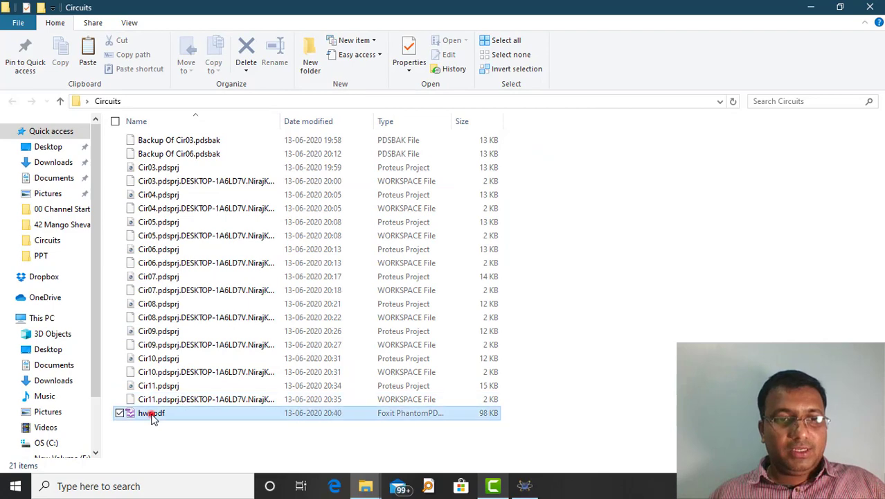
click(152, 413)
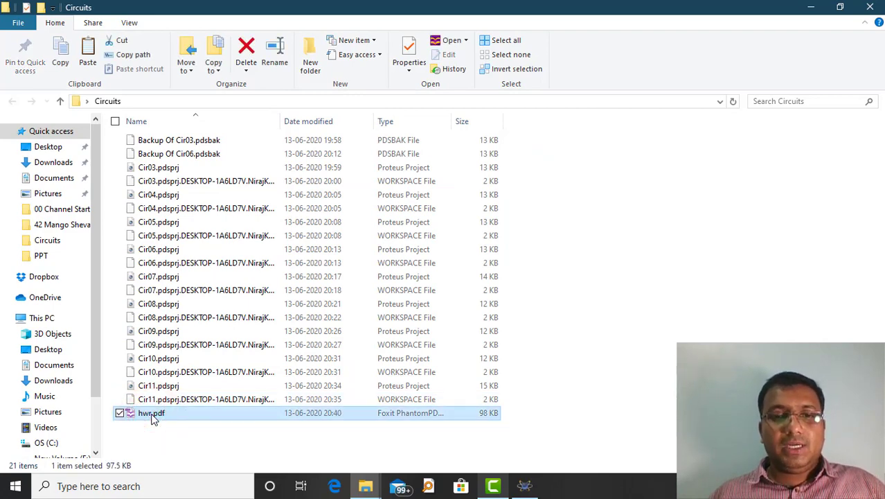
double_click(152, 414)
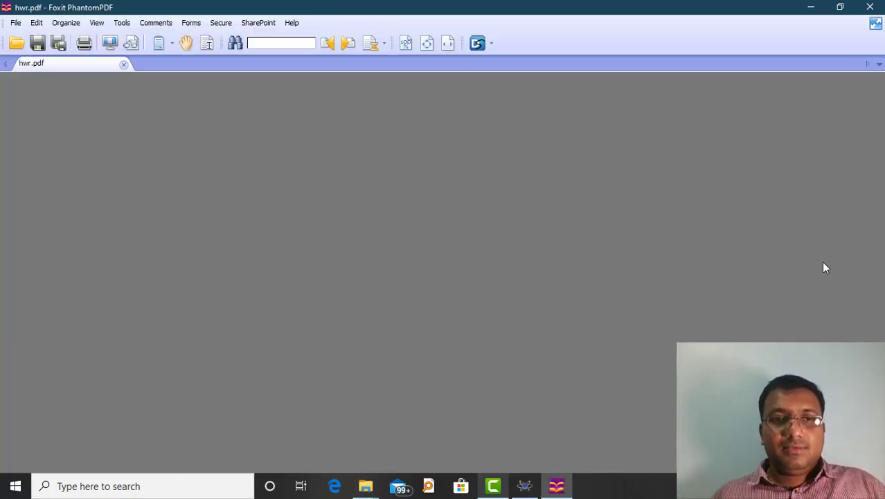
Examine the printed DSO waveforms and the channel, horizontal and trigger settings in hwr.pdf, and close the document
scroll(695, 319, down, 5)
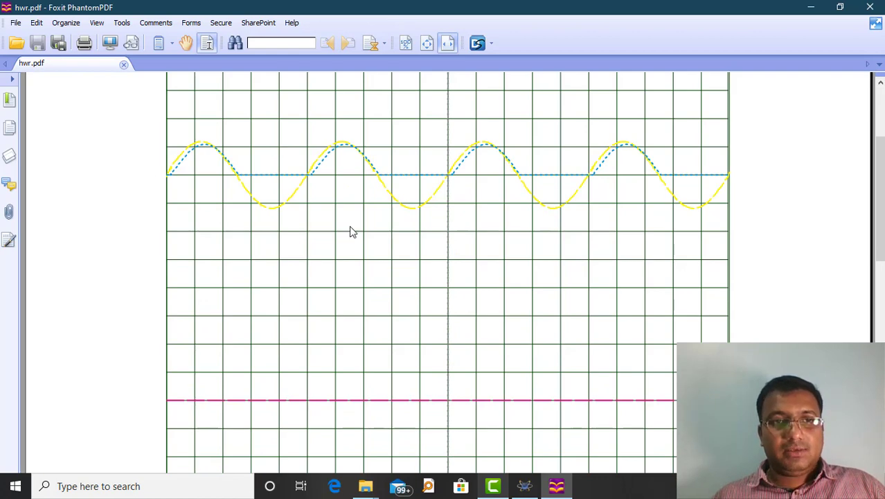
scroll(637, 267, down, 15)
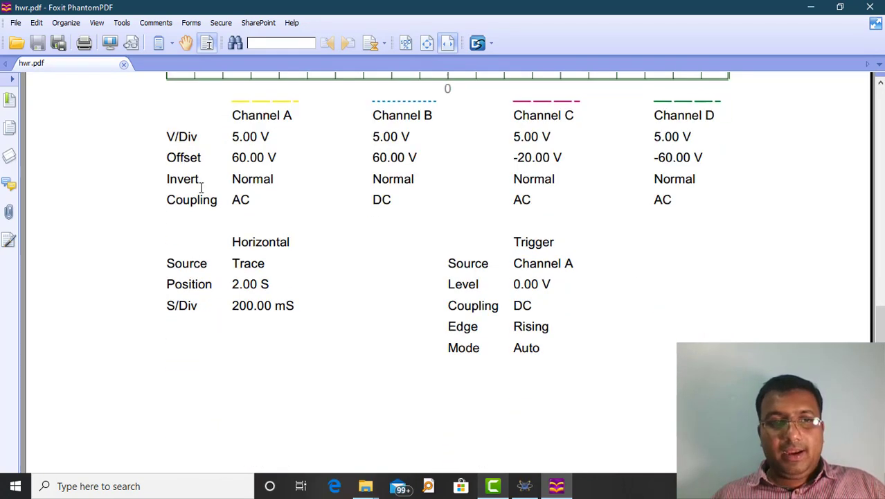
drag(235, 124, 617, 341)
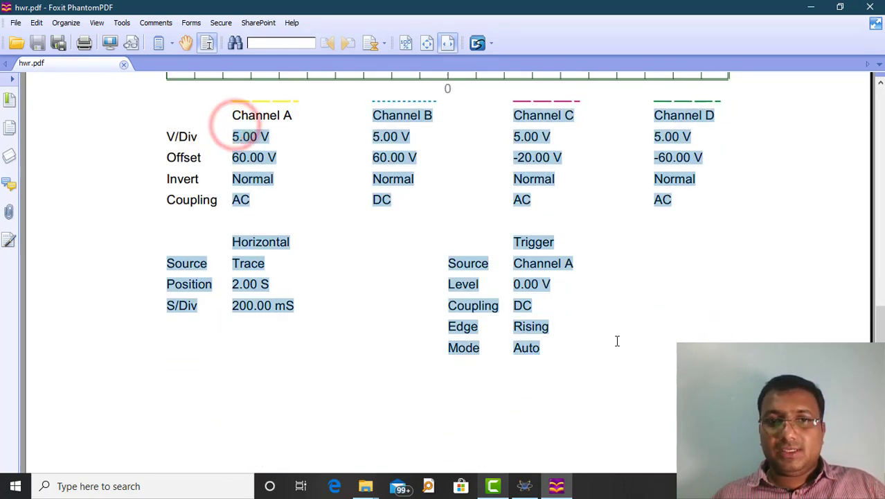
click(242, 137)
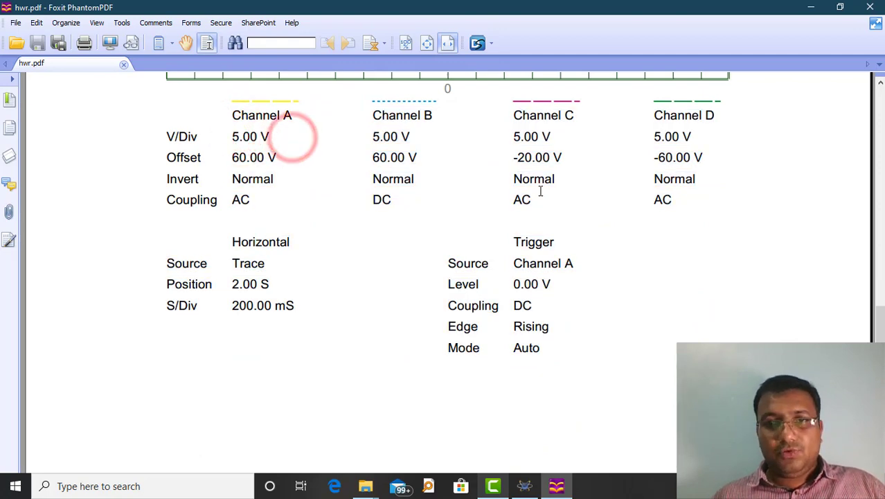
scroll(631, 283, down, 2)
scroll(720, 282, up, 8)
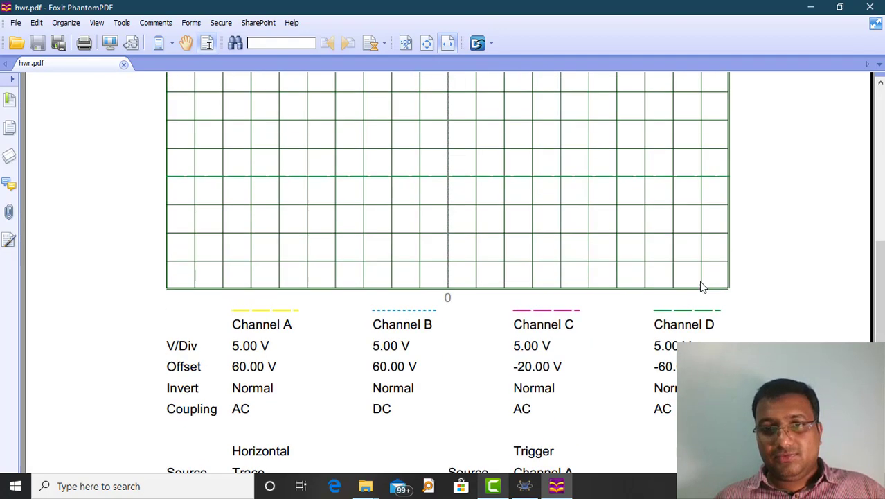
scroll(706, 258, up, 5)
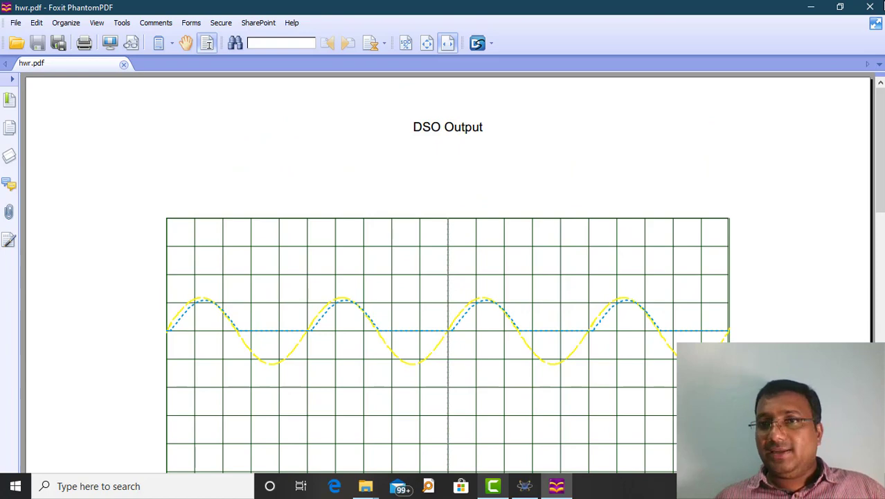
click(409, 128)
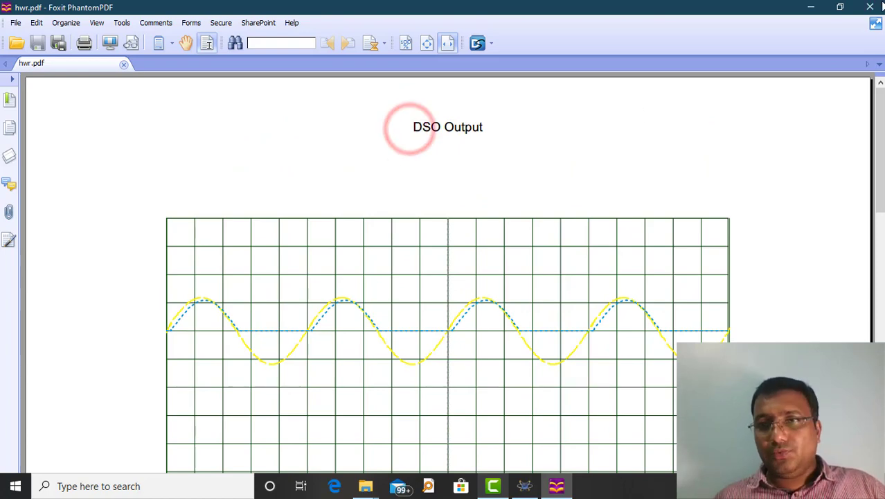
click(874, 8)
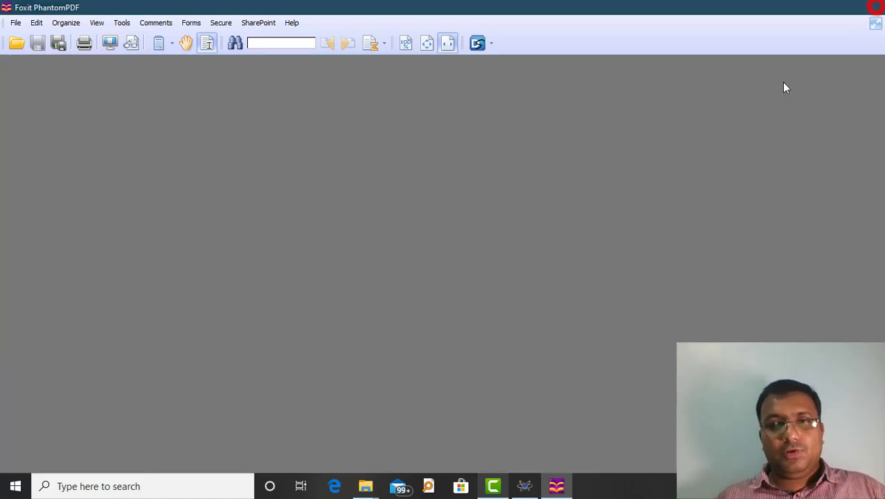
Switch back to Proteus and add the CMOS 4511 BCD to 7-segment decoder/driver to the device list
click(527, 487)
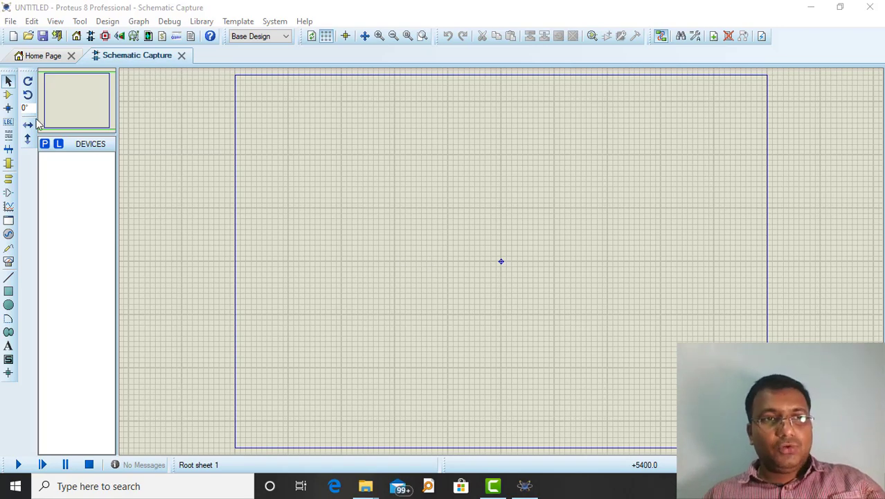
click(8, 97)
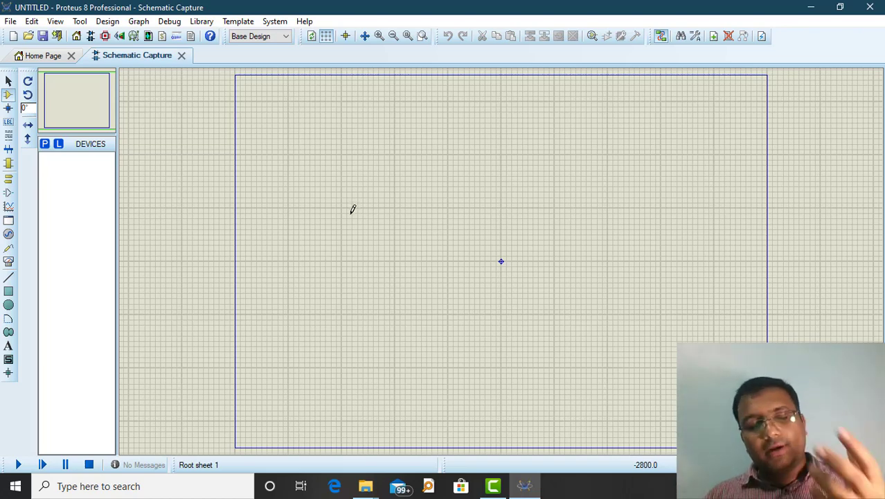
click(44, 145)
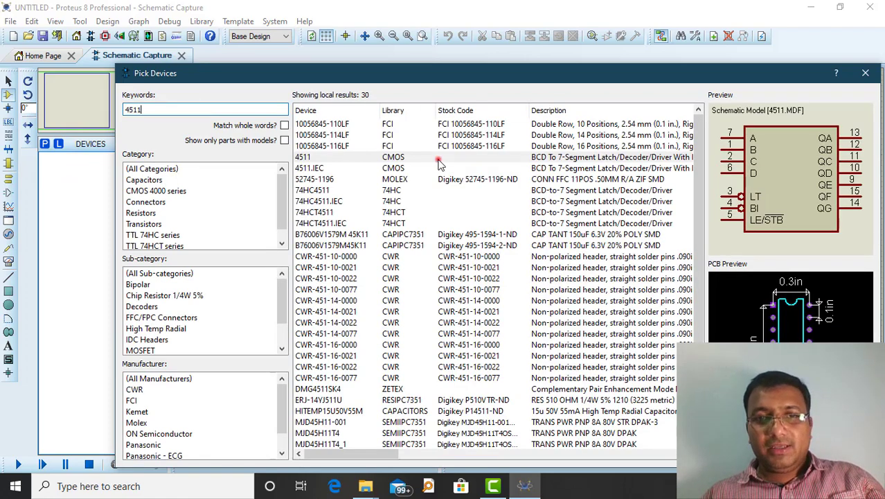
click(437, 156)
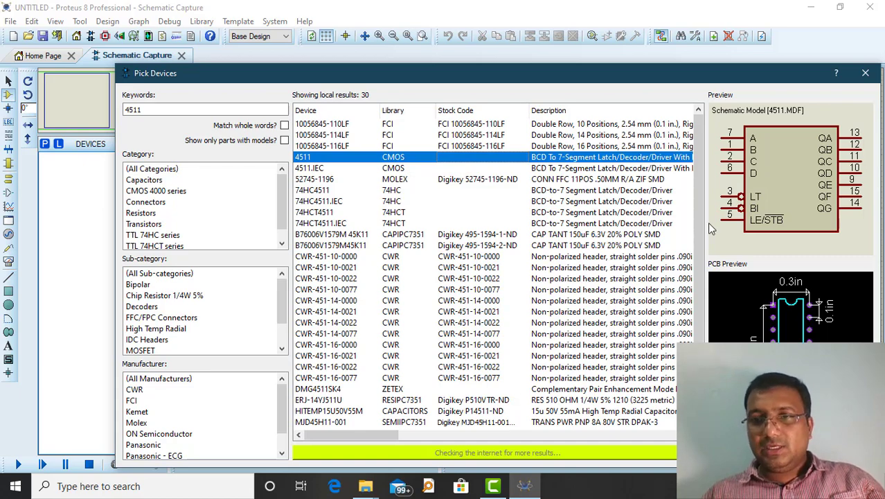
click(797, 453)
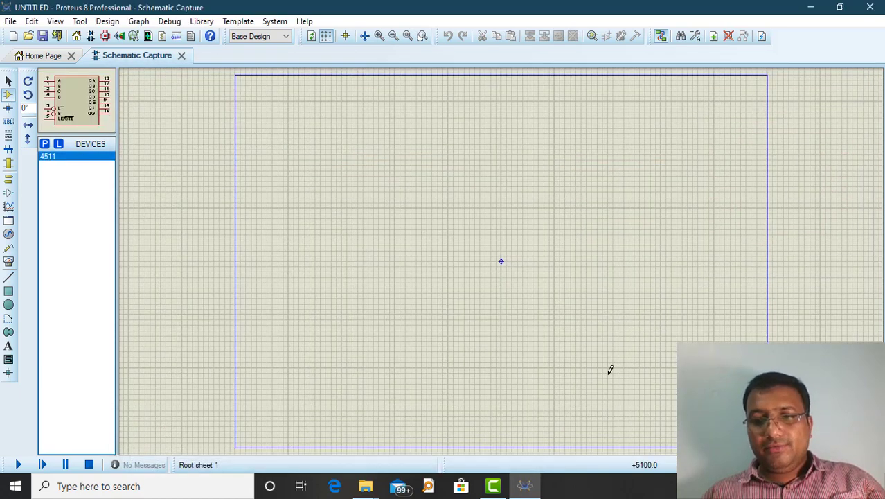
Find 4024 in the device library and add the CMOS 7-stage binary ripple counter to the device list
click(45, 144)
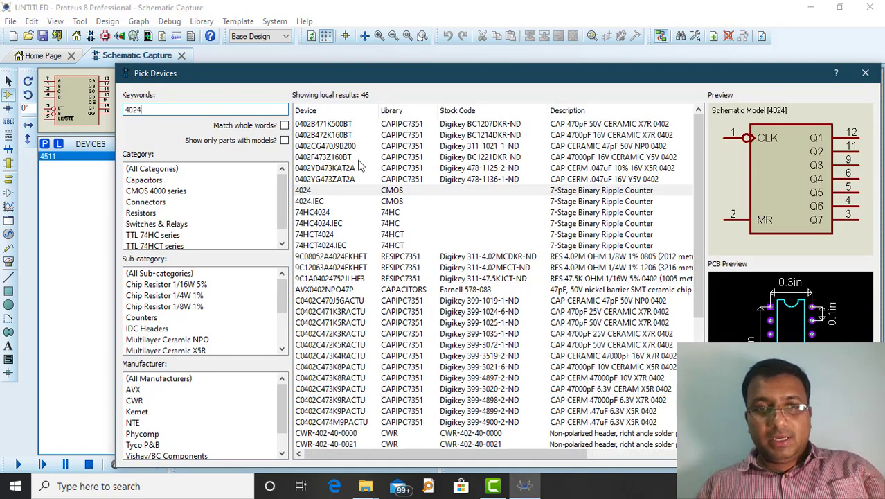
click(345, 191)
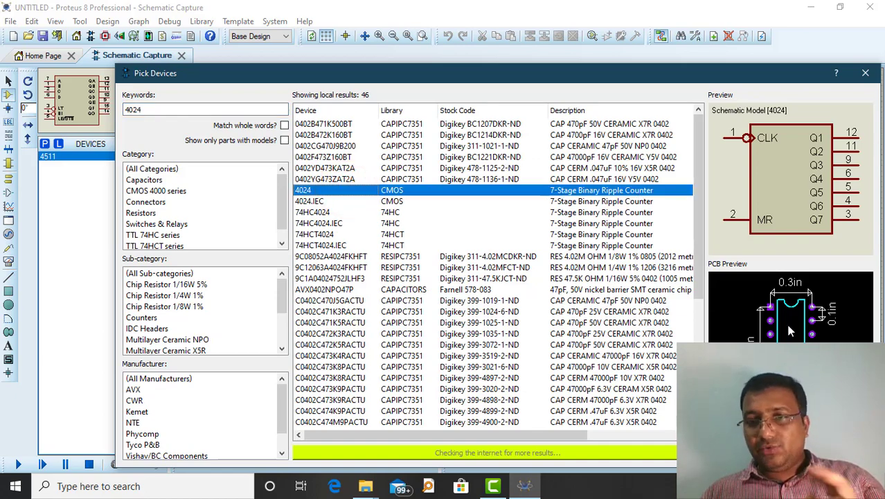
key(Return)
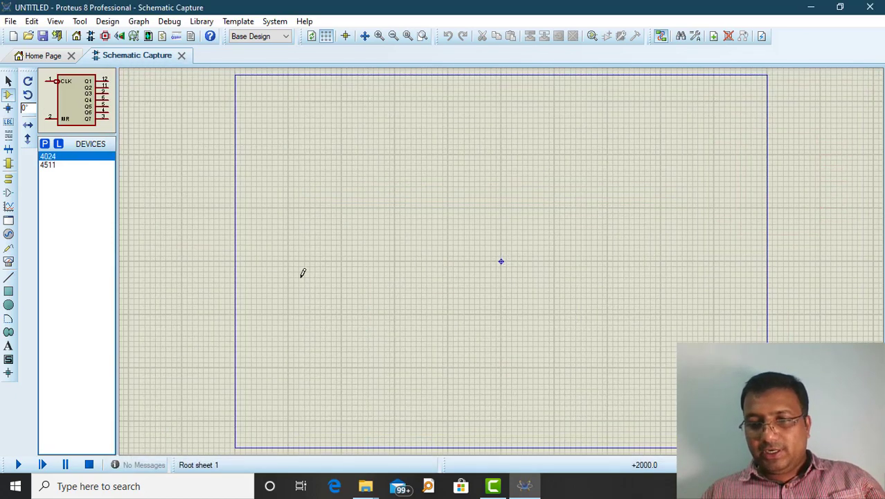
Search the device library for 7seg and add the red common-cathode display 7SEG-COM-CATHODE to the device list
click(45, 144)
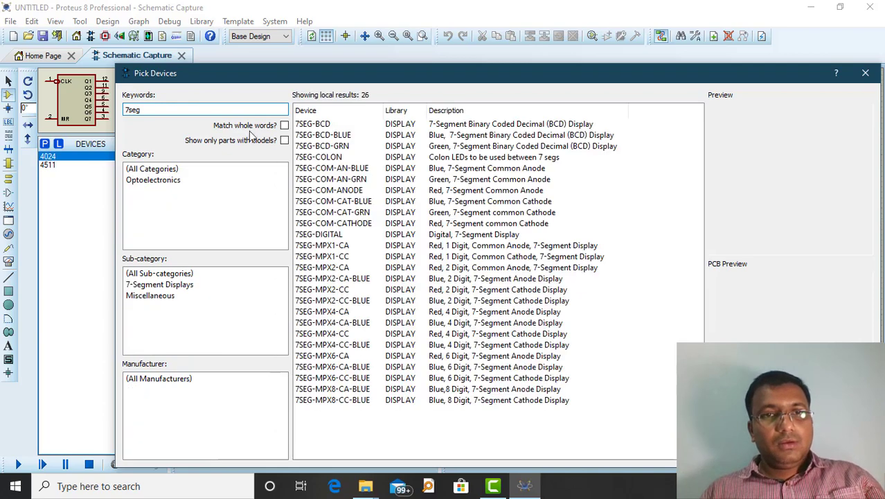
click(346, 190)
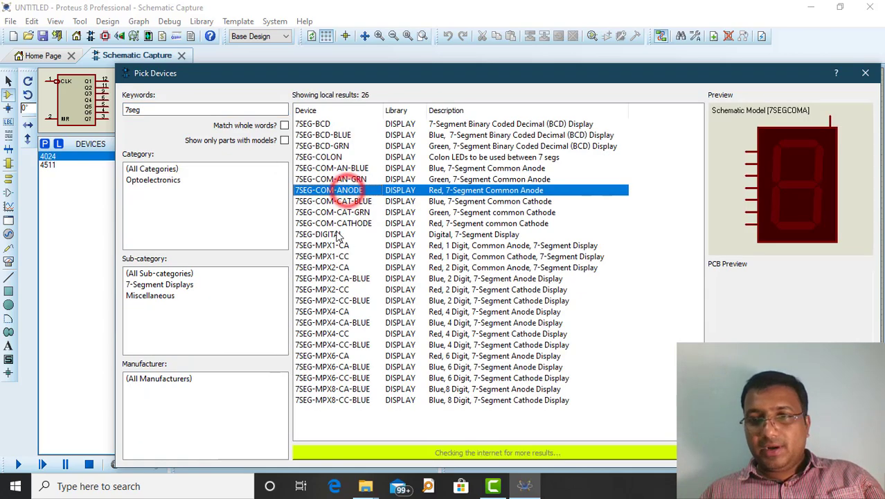
click(352, 223)
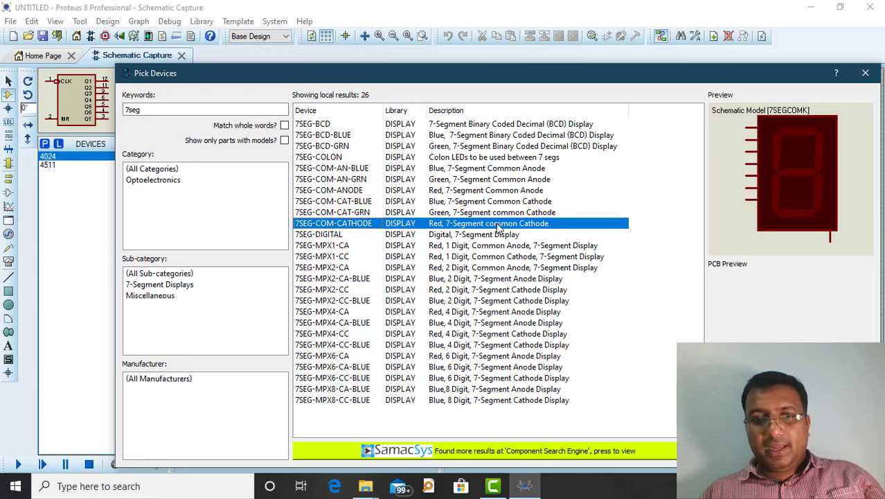
click(795, 453)
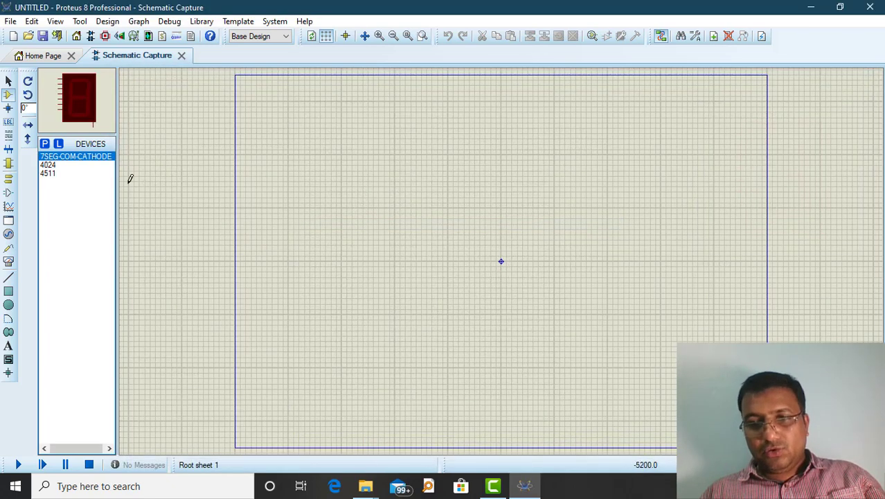
Search the device library for clock and add the CLOCK animated digital squarewave source to the device list
click(61, 165)
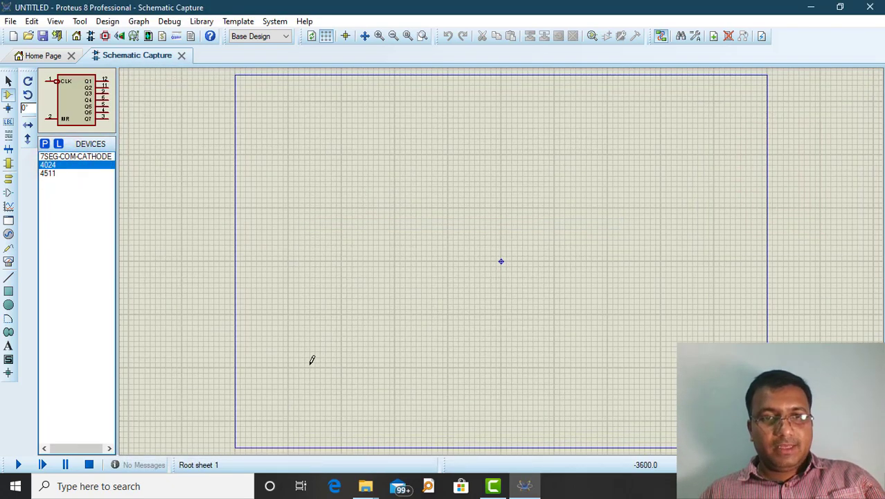
scroll(342, 236, up, 4)
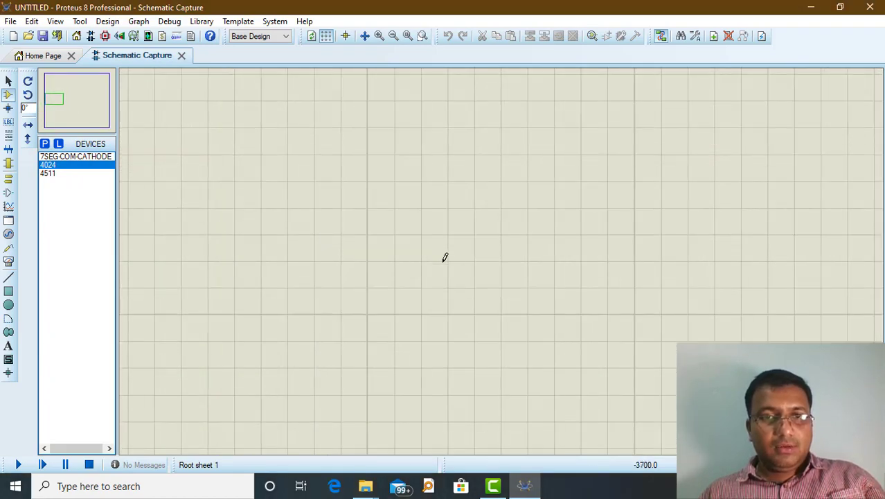
scroll(56, 153, down, 1)
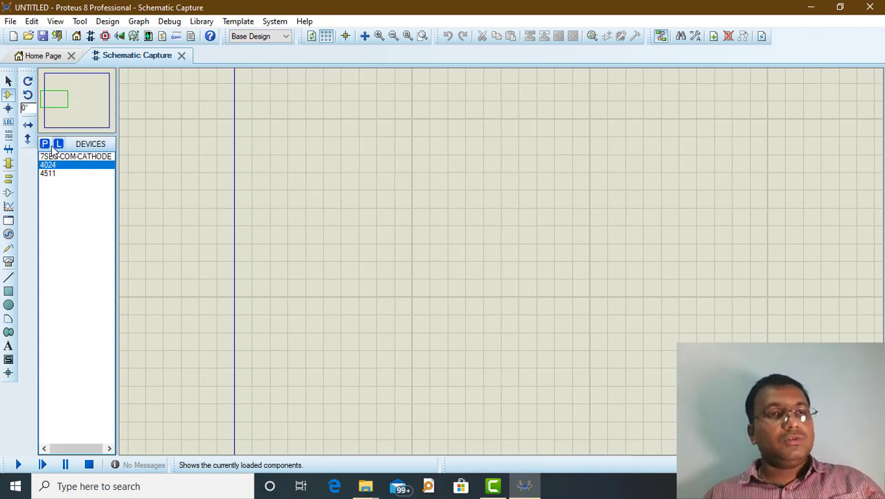
click(46, 144)
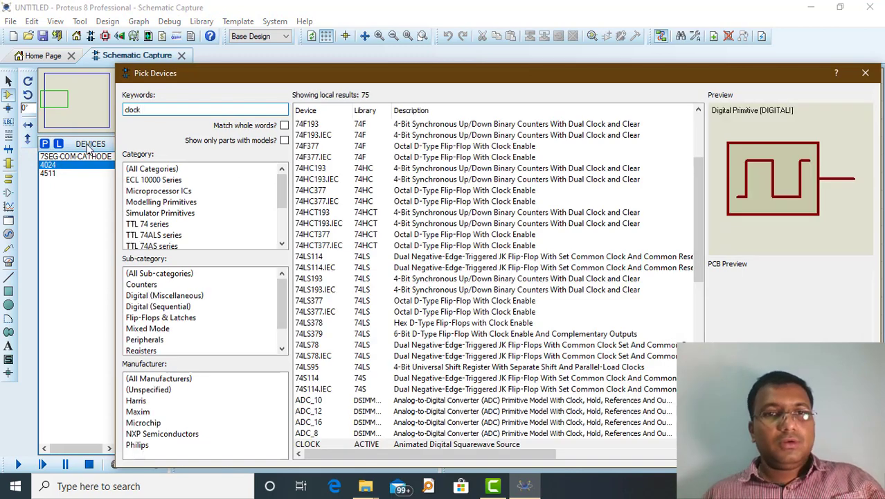
key(Return)
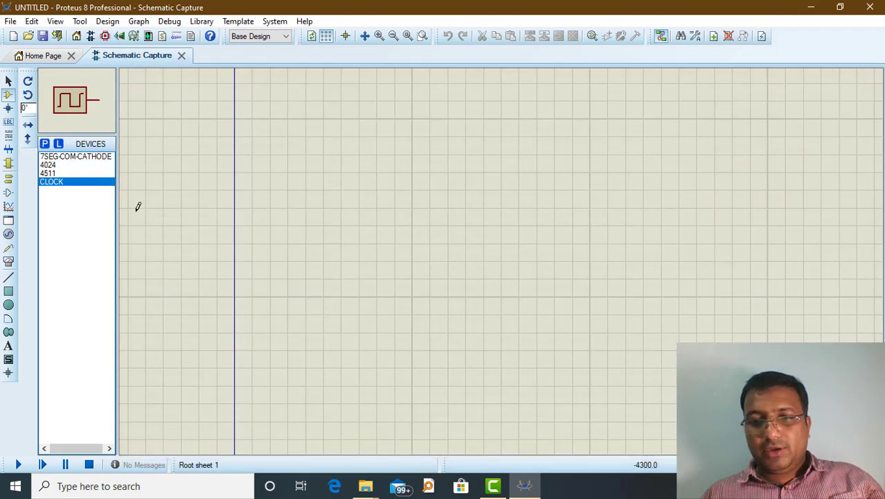
Place the 4024 ripple counter on the empty schematic sheet
click(59, 166)
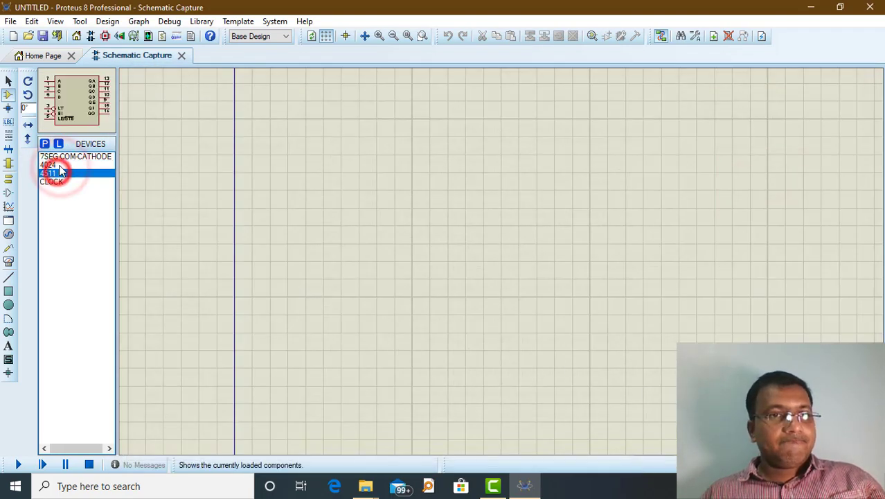
click(317, 196)
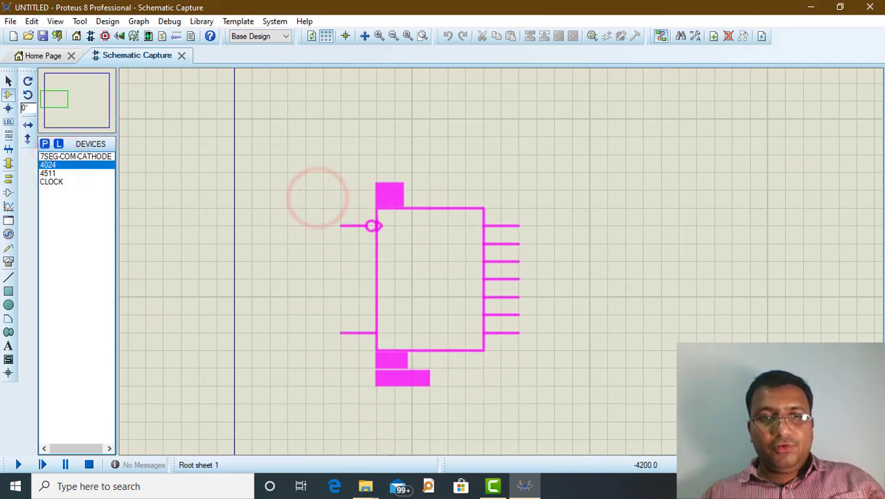
click(376, 200)
scroll(599, 250, down, 1)
scroll(431, 246, up, 2)
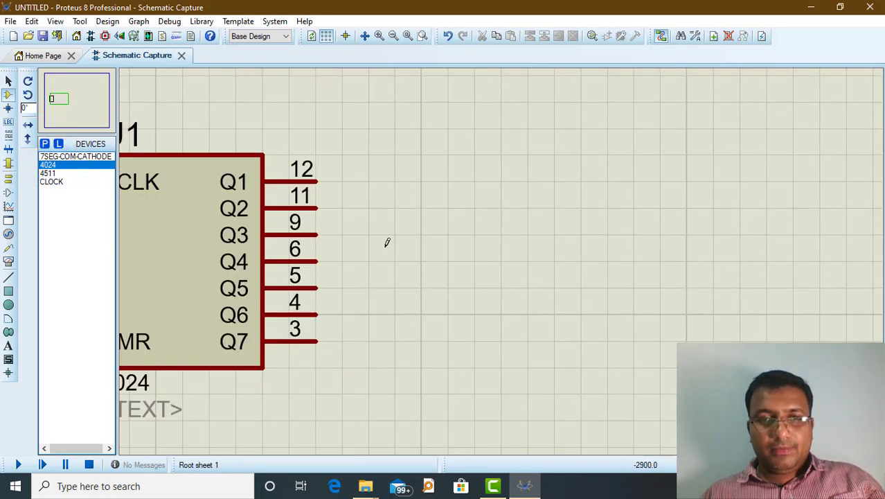
Place the 4511 decoder on the sheet to the right of the 4024 counter, level with it
scroll(431, 245, down, 1)
click(47, 173)
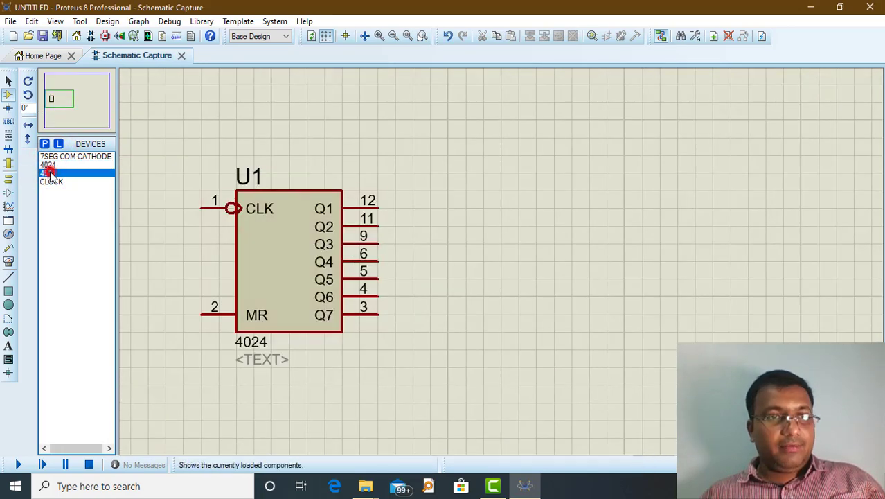
click(582, 204)
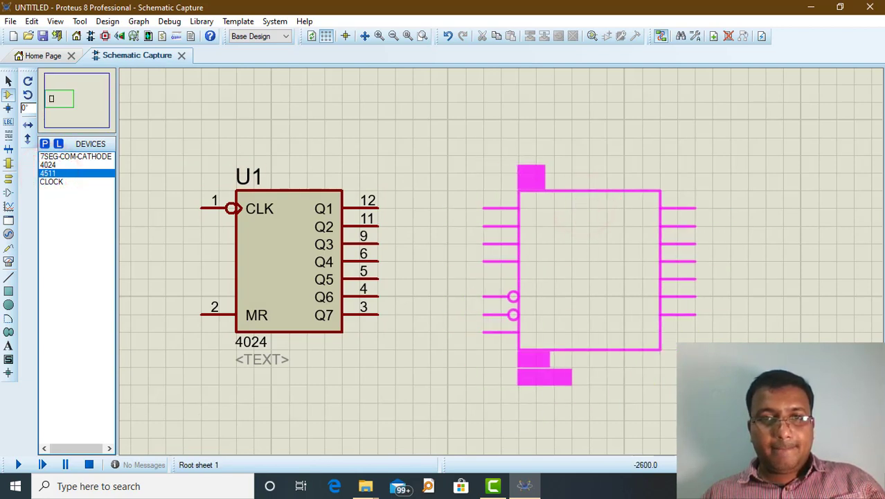
click(546, 196)
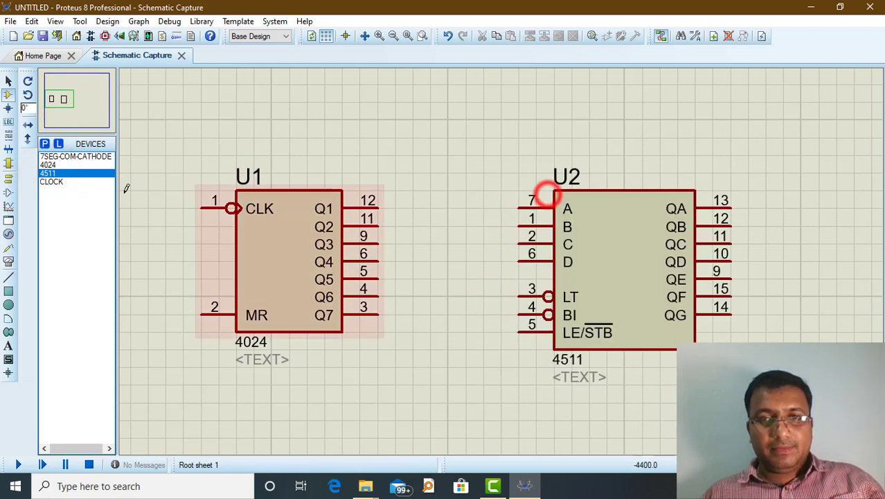
Place the 7SEG-COM-CATHODE display to the right of the 4511, with its segment pins level with the decoder outputs
click(55, 182)
click(68, 157)
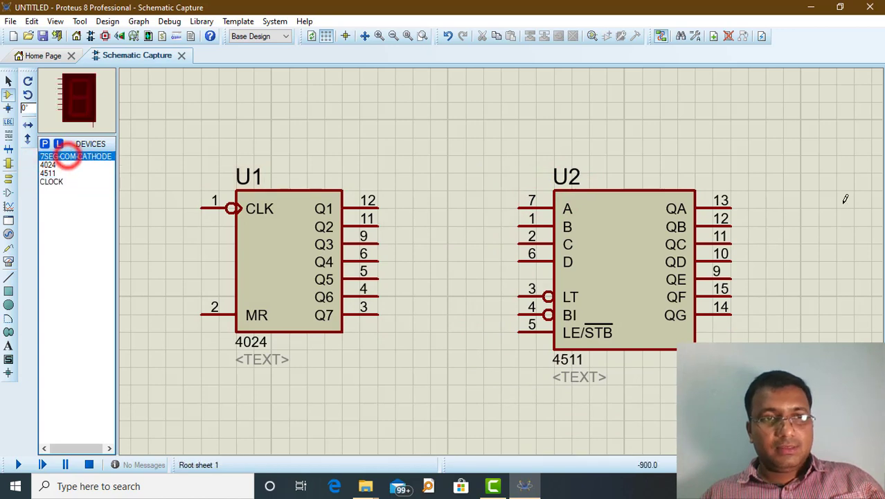
click(830, 231)
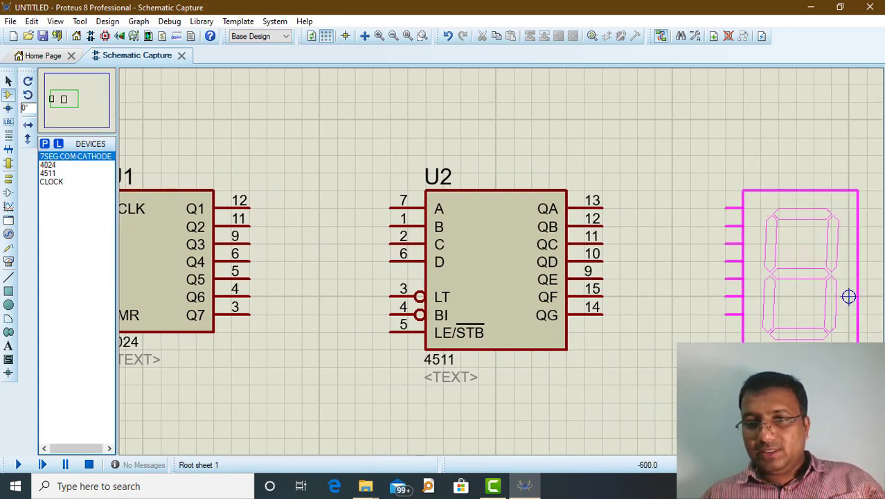
click(850, 297)
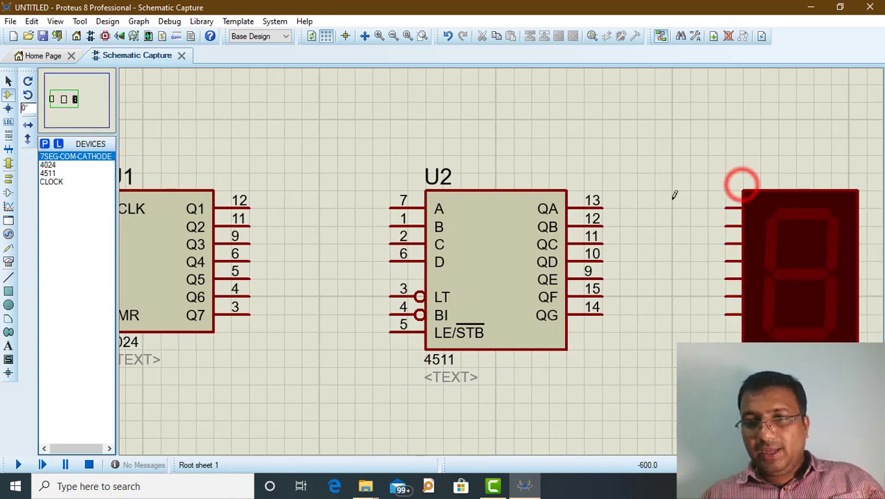
Wire the 4511 outputs QA through QG straight across to the seven segment pins of the display
click(602, 205)
click(728, 208)
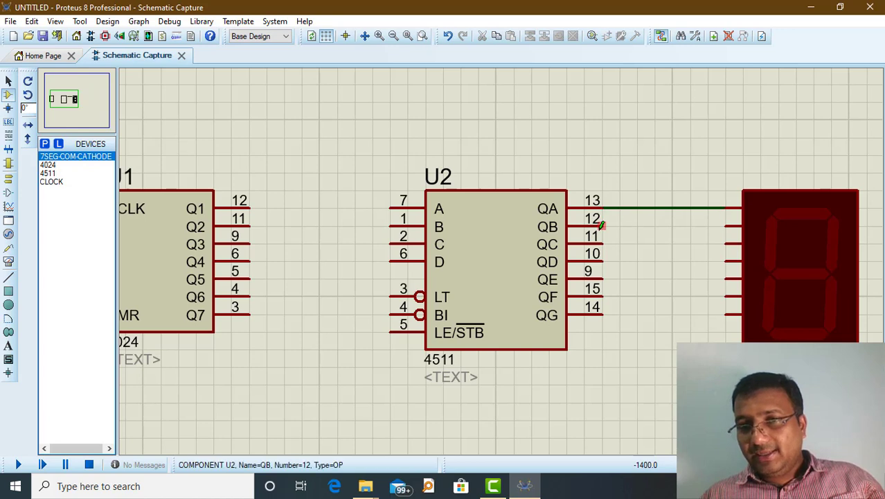
double_click(604, 222)
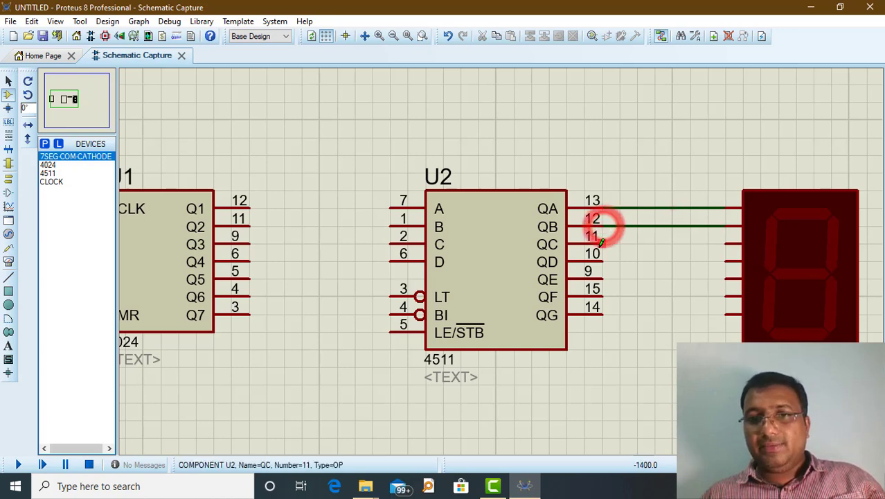
double_click(603, 239)
double_click(602, 257)
double_click(603, 278)
double_click(603, 296)
double_click(601, 310)
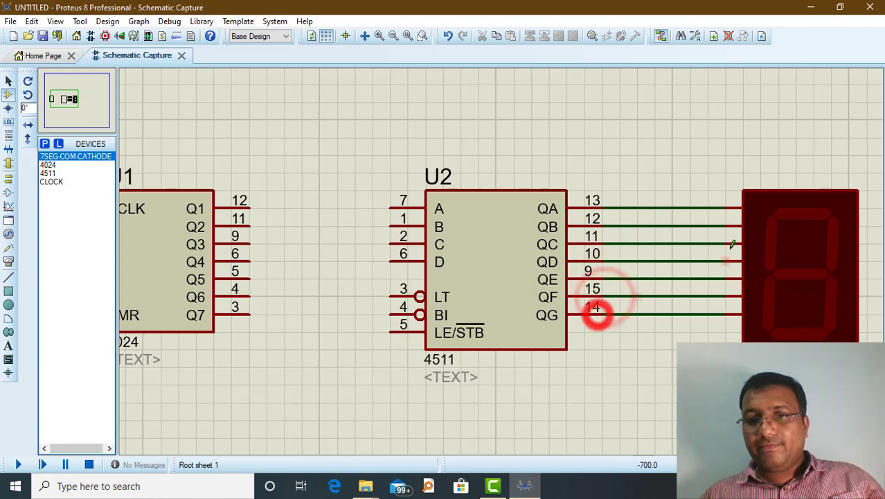
Move the 4024 counter U1 slightly closer to the 4511 decoder and deselect it
scroll(595, 310, down, 1)
scroll(496, 256, up, 1)
scroll(429, 252, down, 2)
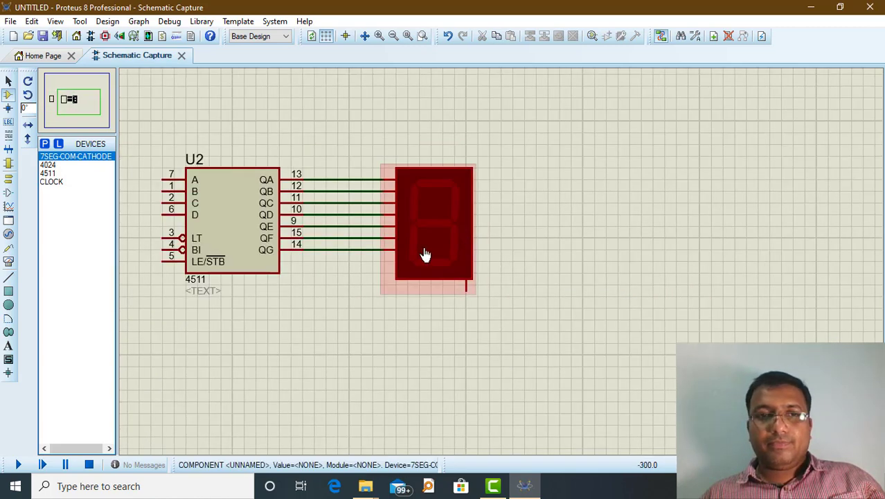
scroll(490, 285, up, 1)
scroll(379, 307, down, 1)
scroll(378, 307, up, 1)
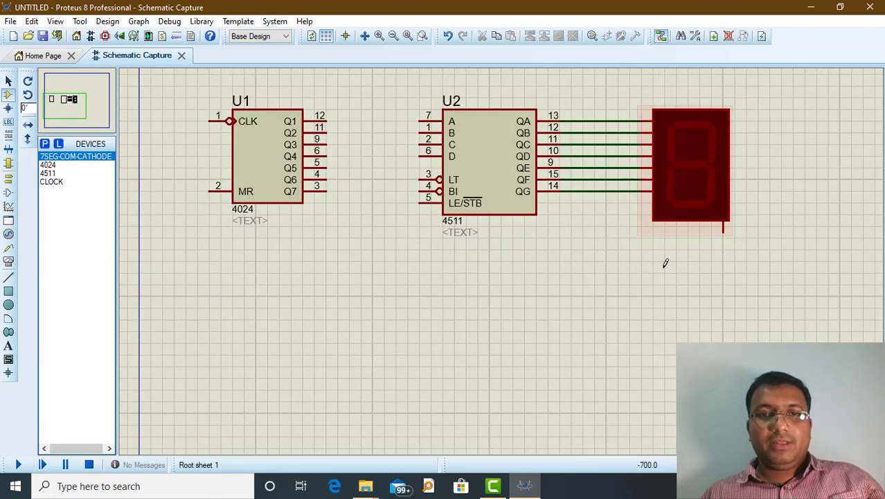
click(271, 152)
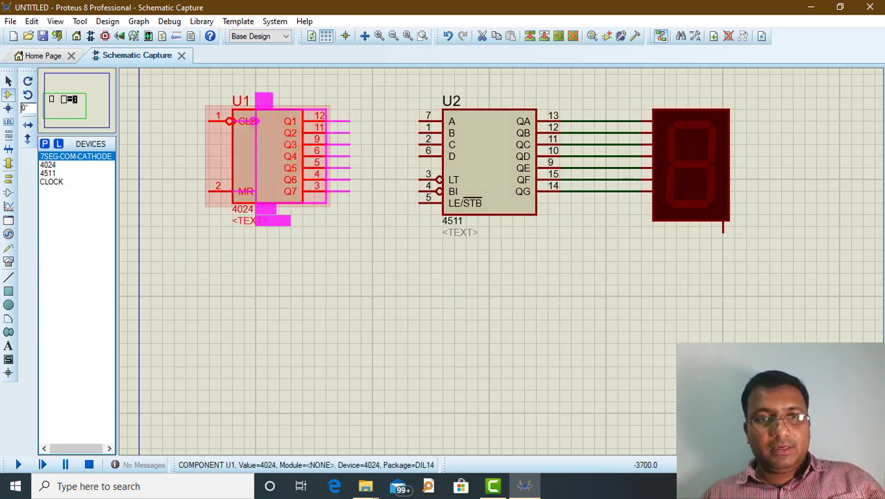
drag(272, 151, 296, 151)
click(349, 256)
Wire the 4024 outputs Q1, Q2, Q3 and Q4 to the 4511 inputs A, B, C and D
click(349, 120)
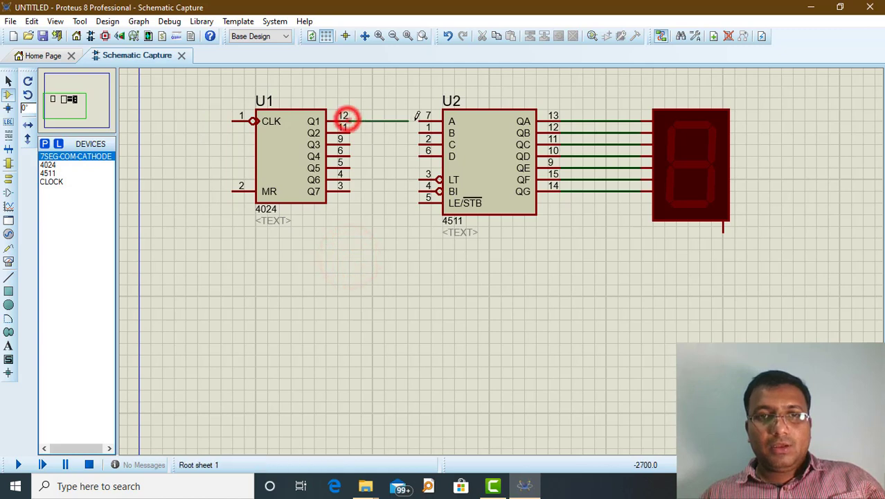
click(420, 121)
click(418, 132)
click(349, 132)
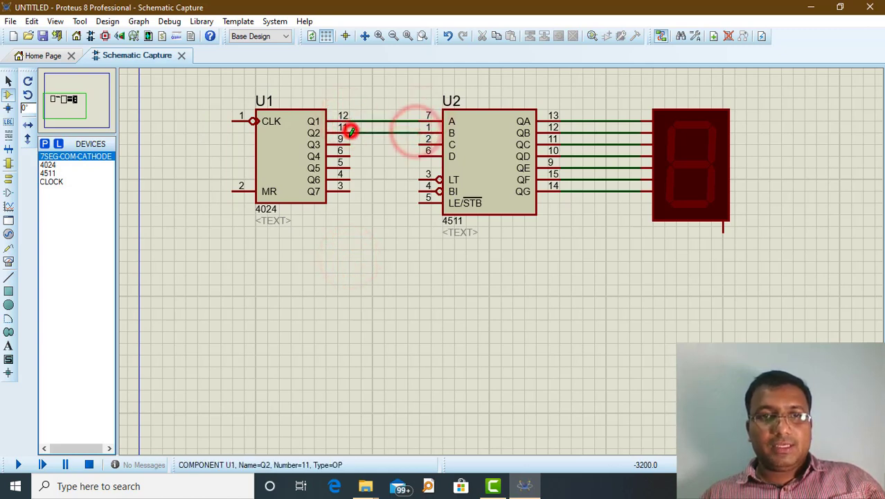
click(350, 144)
click(419, 145)
click(420, 156)
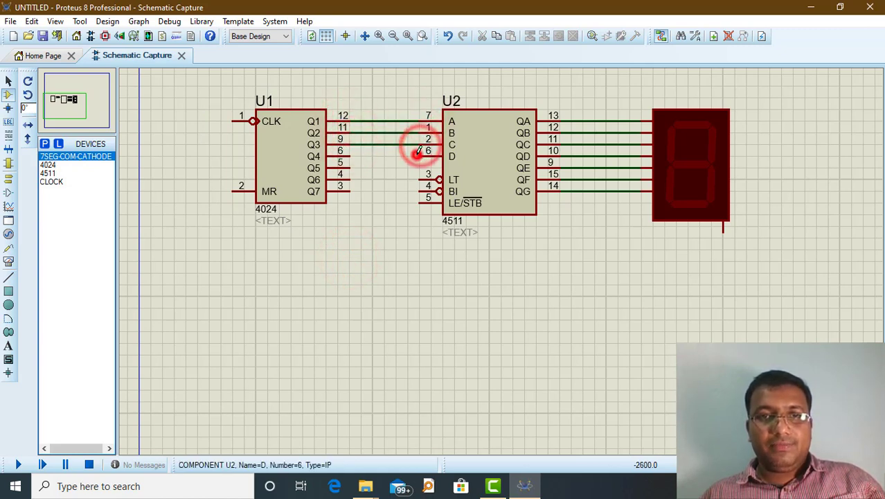
click(350, 156)
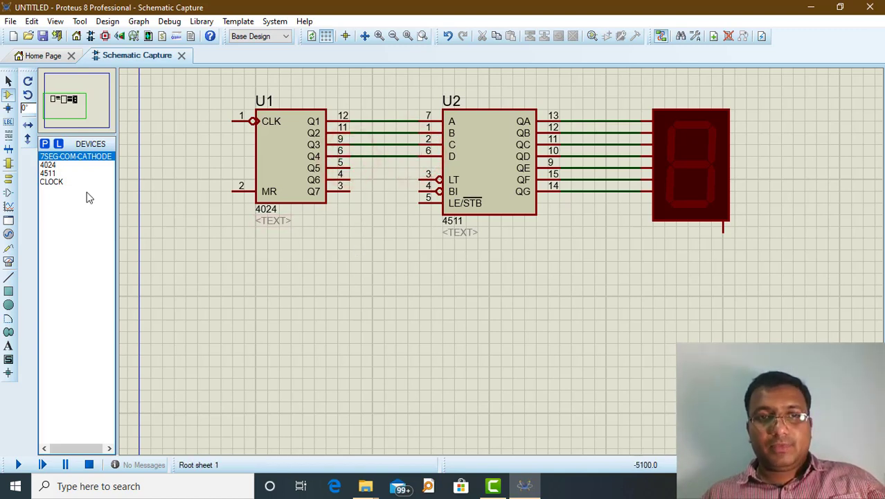
Place a CLOCK source on the CLK input of the 4024 and shift it slightly away from the counter, keeping the connection
click(51, 181)
click(200, 109)
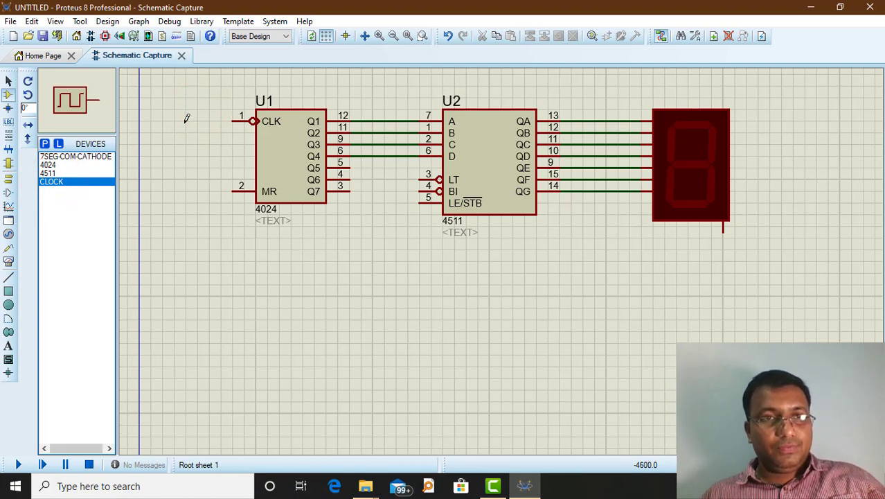
click(185, 118)
click(196, 193)
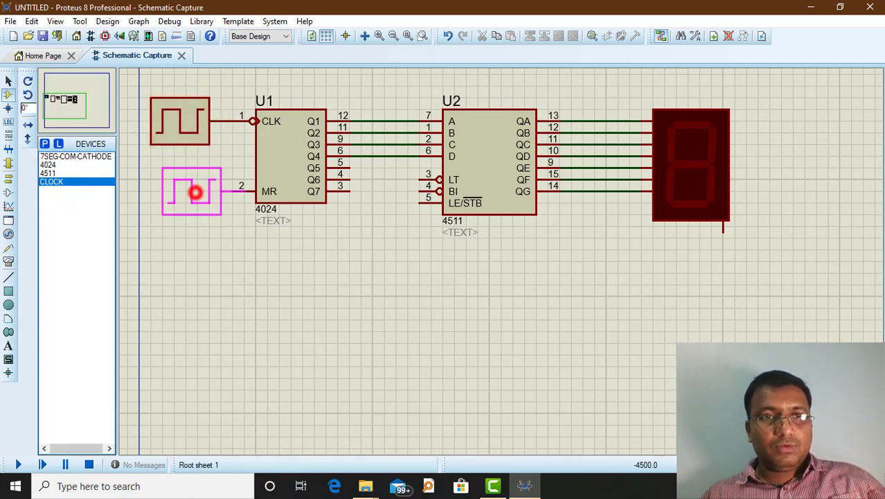
right_click(184, 146)
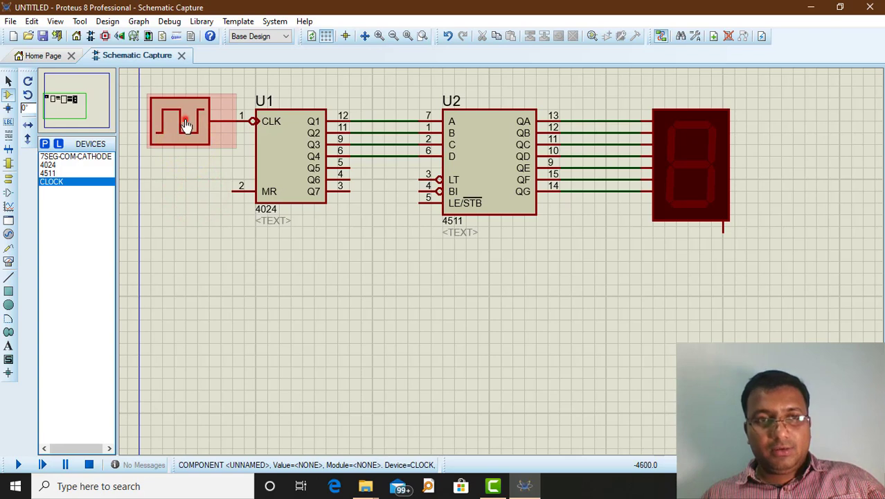
click(182, 121)
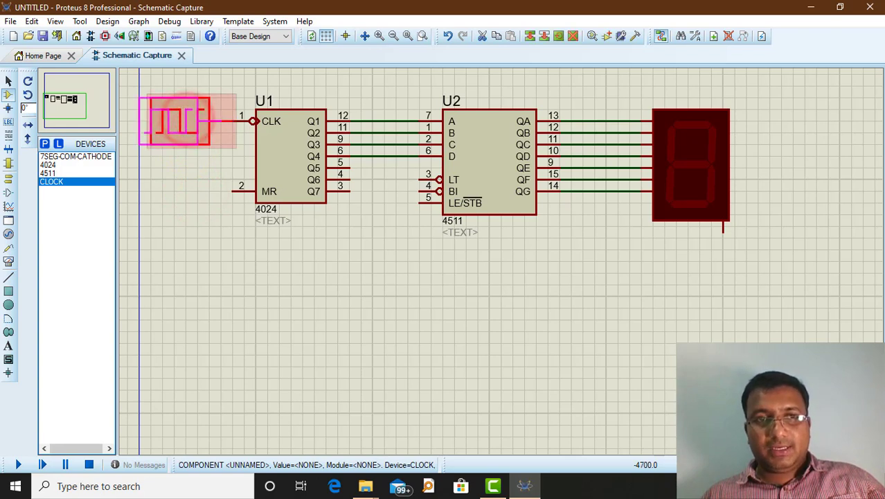
drag(186, 122, 175, 122)
click(198, 201)
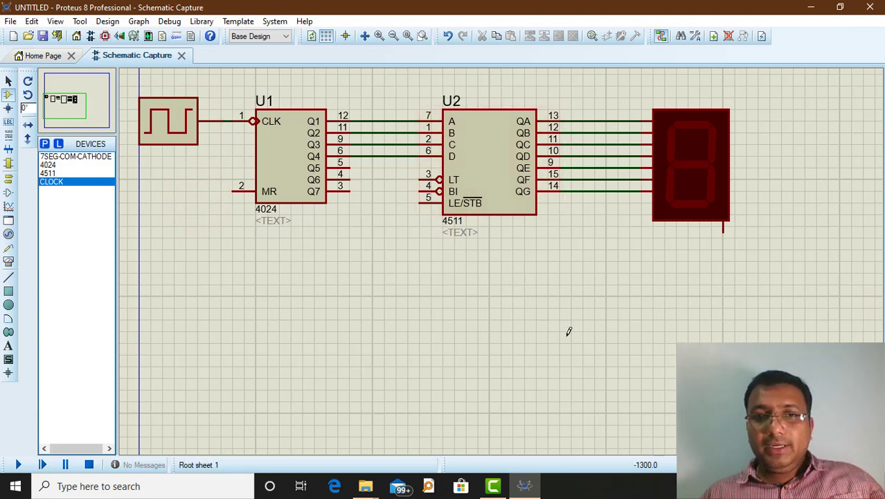
Wire the LT and BI pins of the 4511 together
click(421, 181)
click(401, 181)
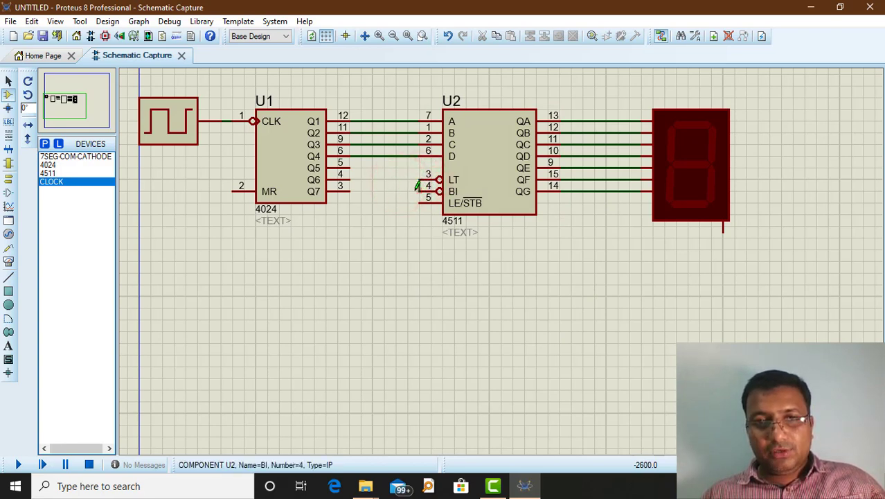
click(420, 191)
Place a DC generator beside the 4511, wire it to the joined LT and BI pins, and set its voltage to 5 V
click(9, 235)
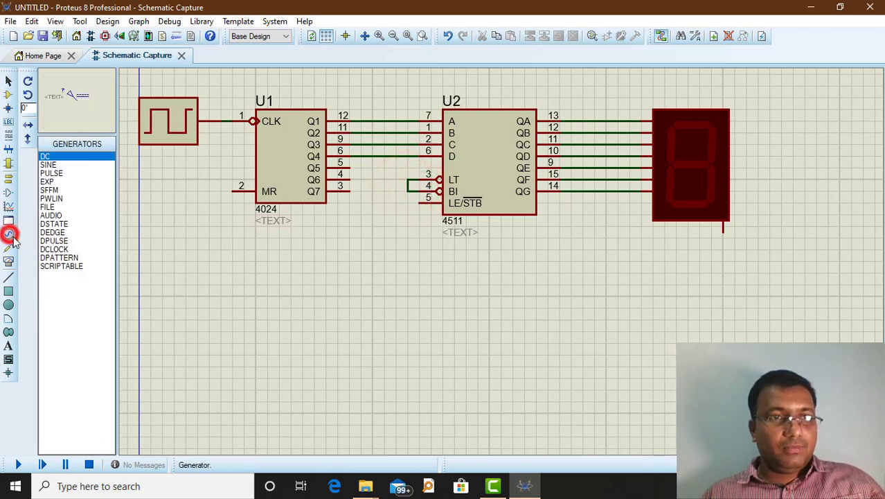
click(378, 180)
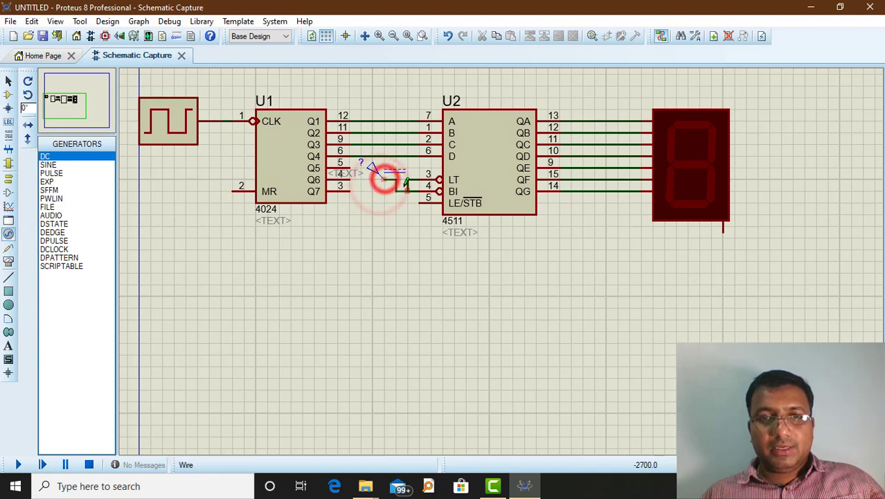
click(402, 182)
double_click(392, 173)
double_click(523, 100)
text(5)
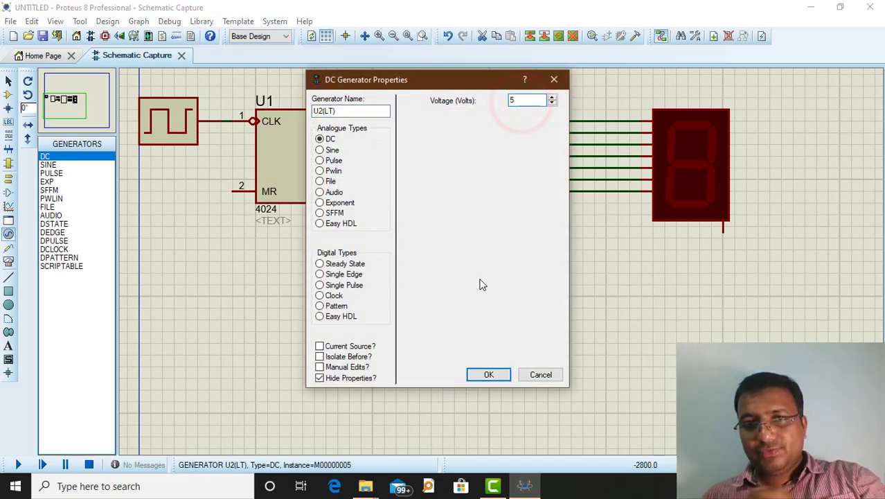
click(498, 377)
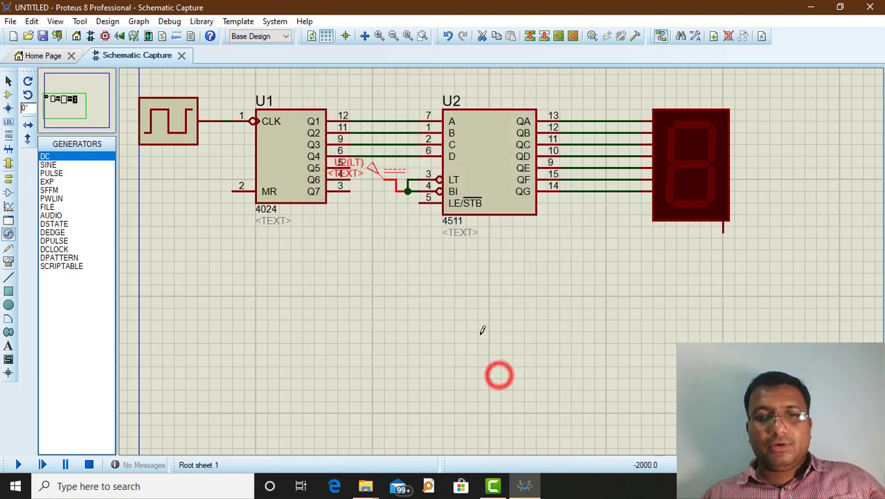
Place a ground terminal below the 4511 decoder U2 and wire it to the LE/STB pin
click(9, 180)
click(56, 198)
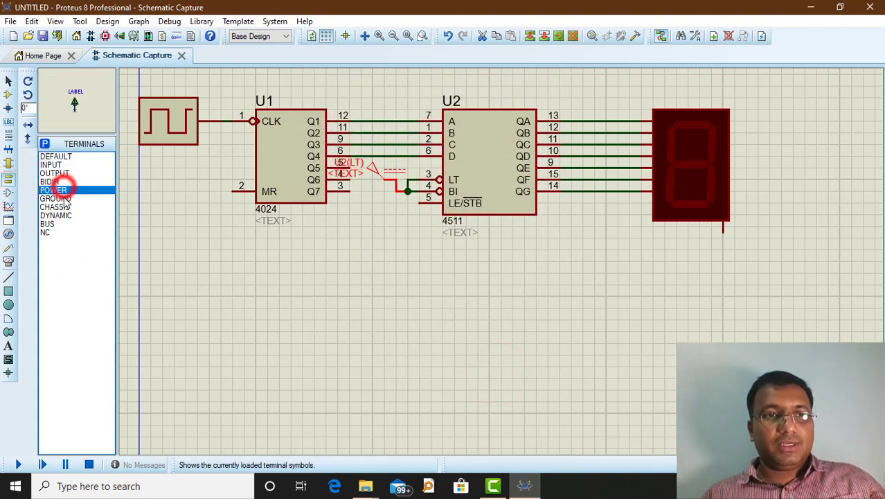
click(385, 224)
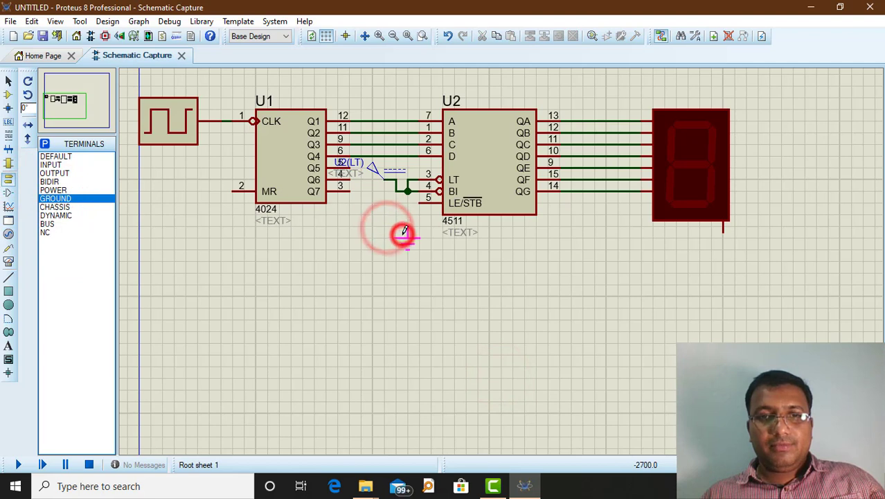
click(402, 236)
click(396, 219)
click(416, 199)
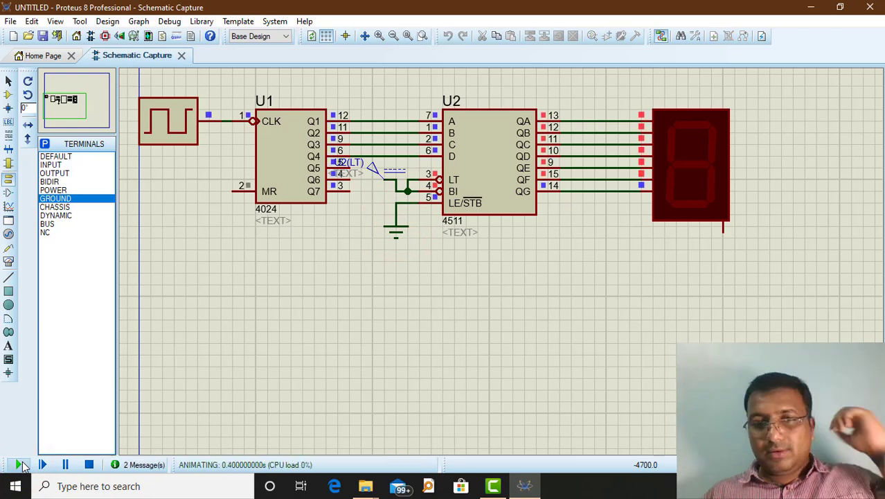
Stop the simulation and connect a new ground terminal to the seven-segment display's common pin
click(90, 464)
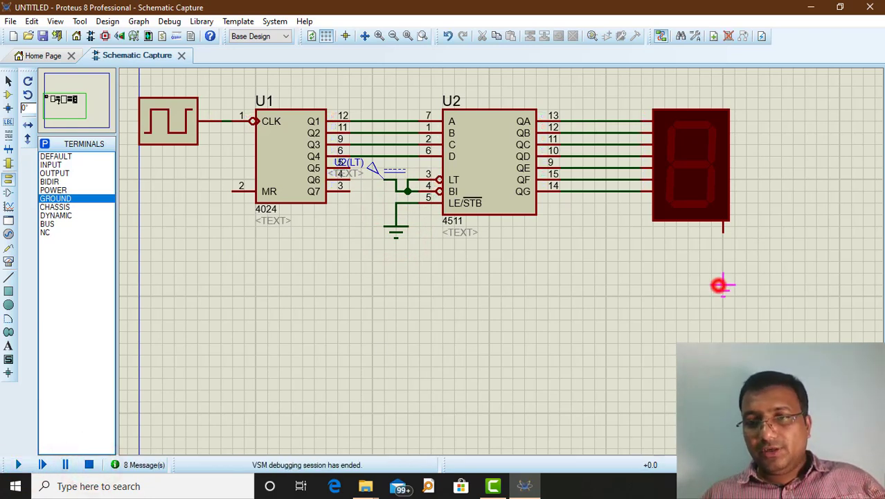
click(727, 262)
click(726, 248)
click(724, 225)
Run the simulation to check the display's counting, and stop it
click(16, 464)
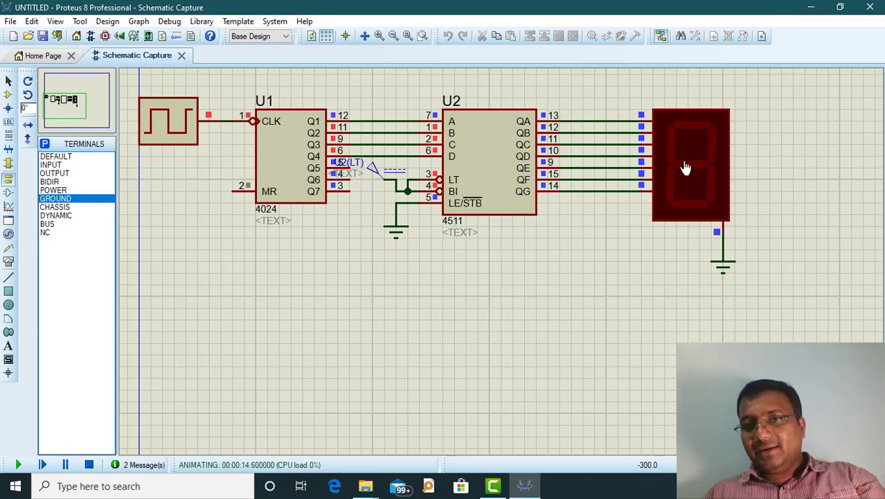
click(18, 464)
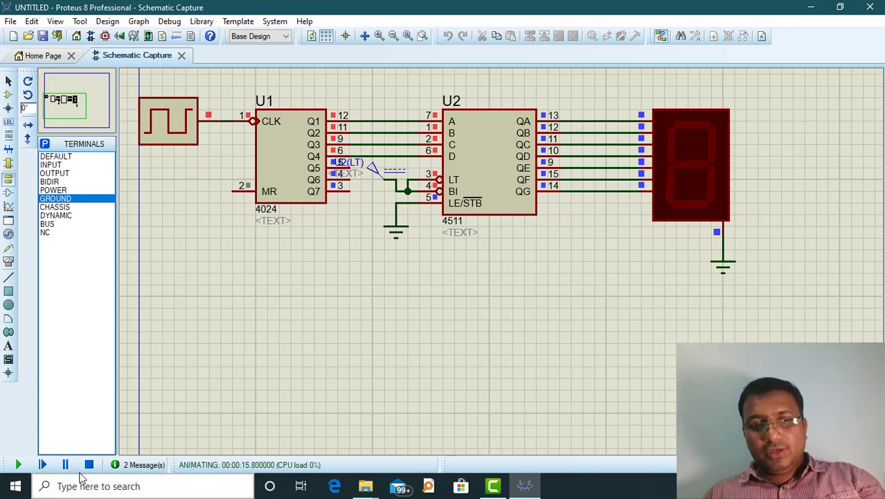
click(89, 464)
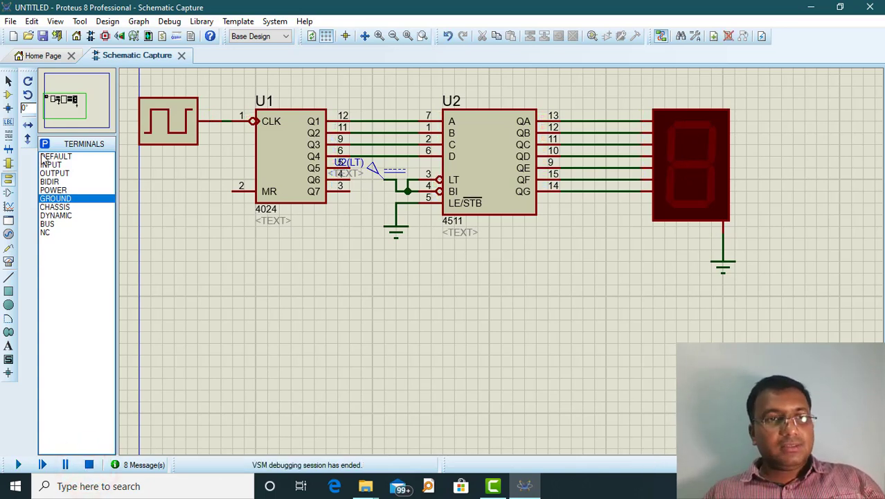
Add an AND gate from the device library and place it below counter U1, rotated 180°
click(8, 95)
click(44, 144)
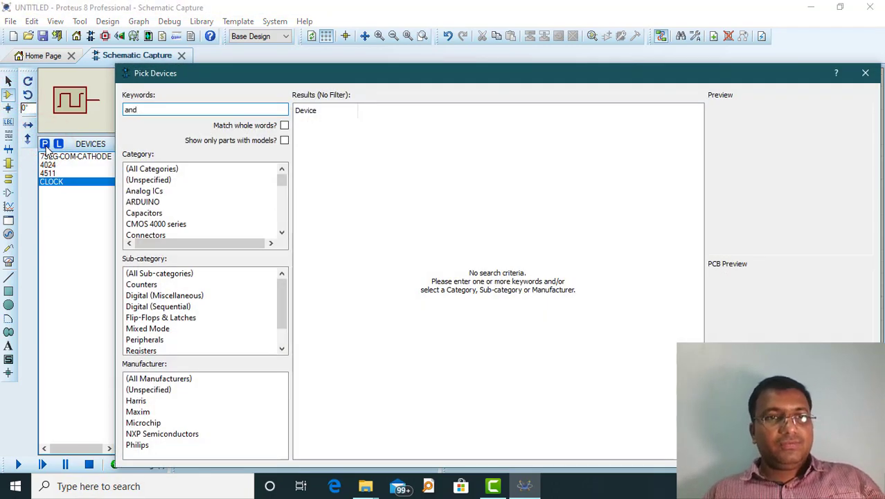
key(Return)
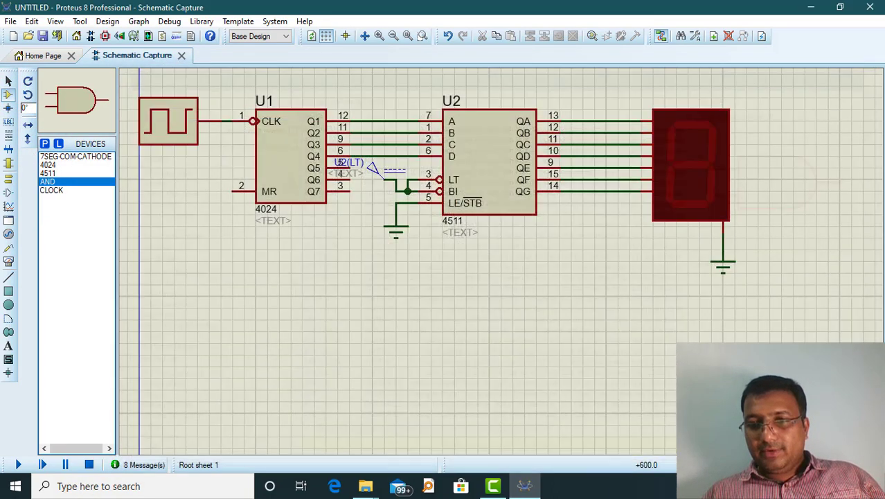
click(299, 281)
key(KP_Add)
key(KP_Add)
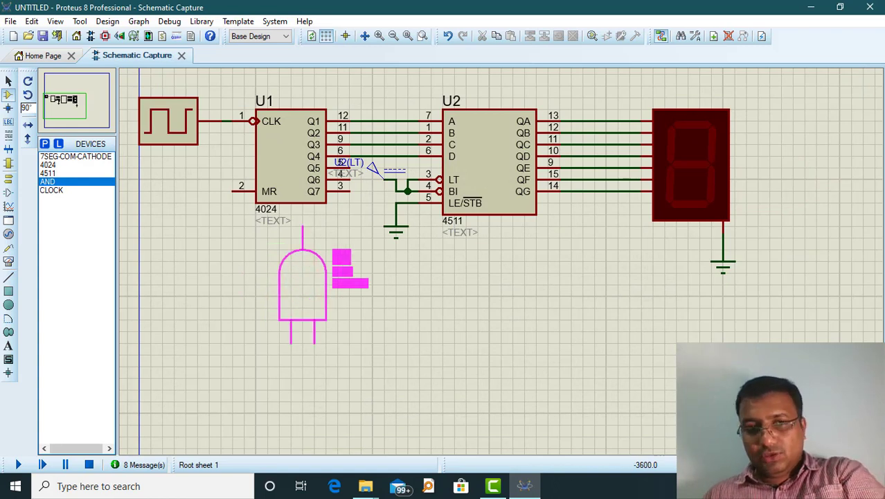
click(292, 264)
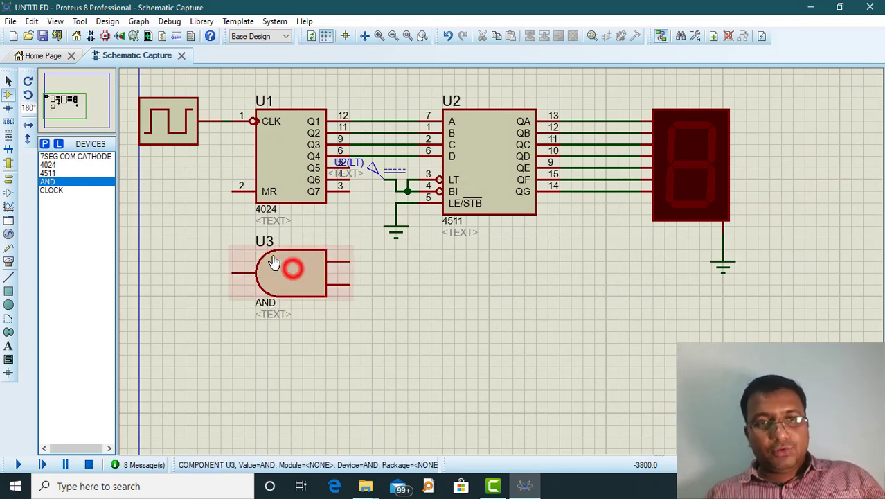
Wire the AND gate's output to U1's MR pin and its two inputs to the Q4 and Q2 lines
click(233, 272)
click(231, 191)
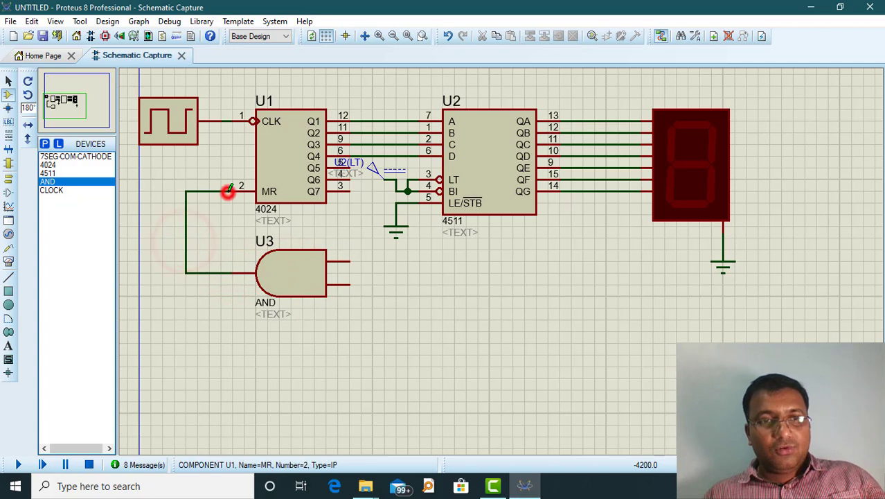
click(369, 156)
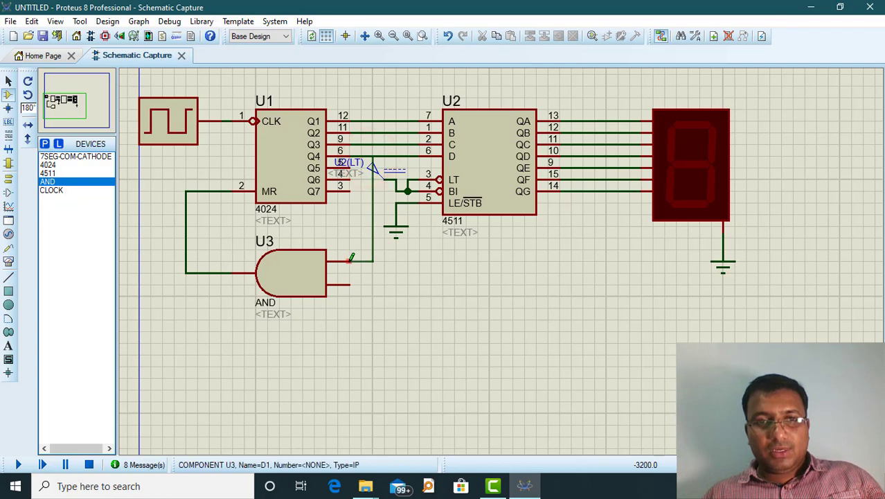
click(348, 284)
click(394, 134)
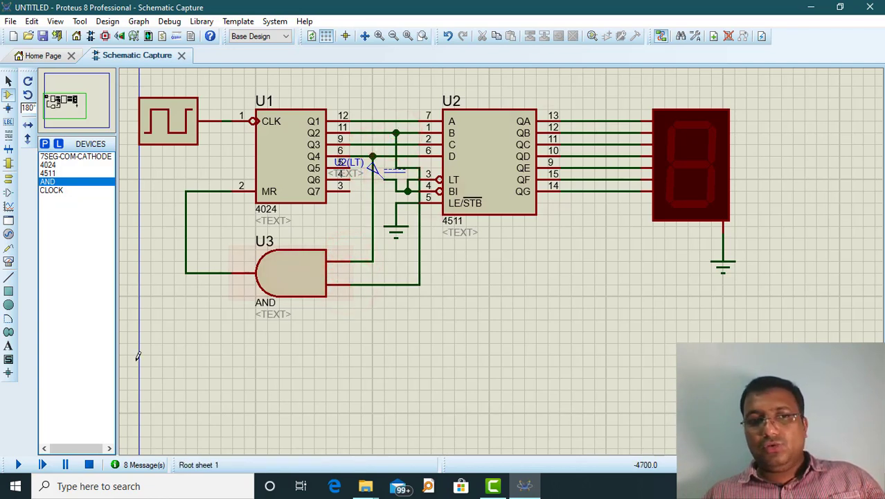
Set the clock source's frequency to 2Hz, run the simulation to check the counting, and stop it
double_click(177, 124)
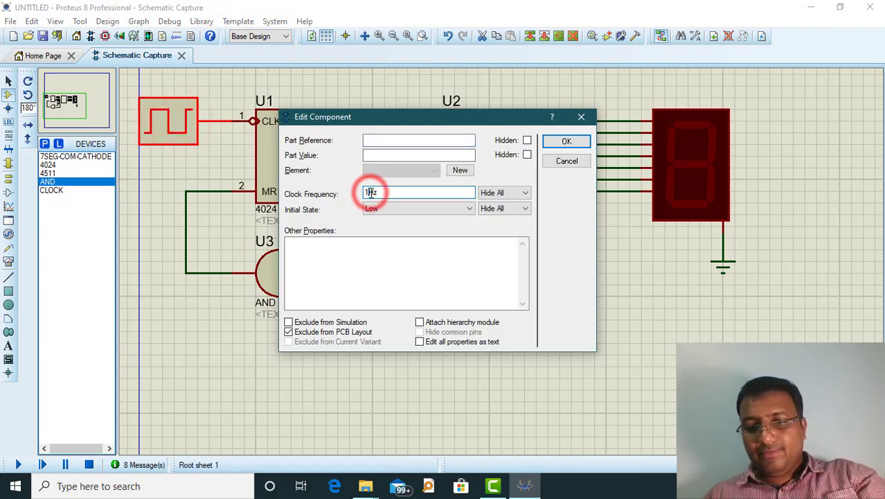
key(BackSpace)
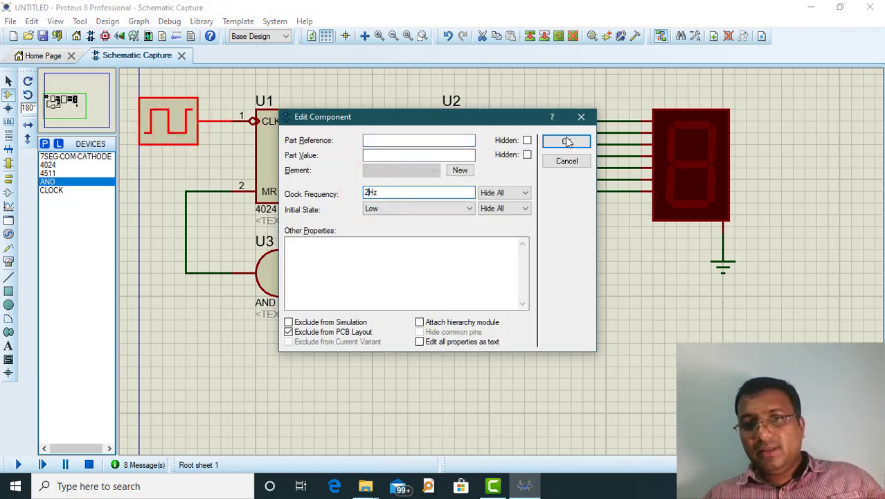
click(566, 143)
click(18, 465)
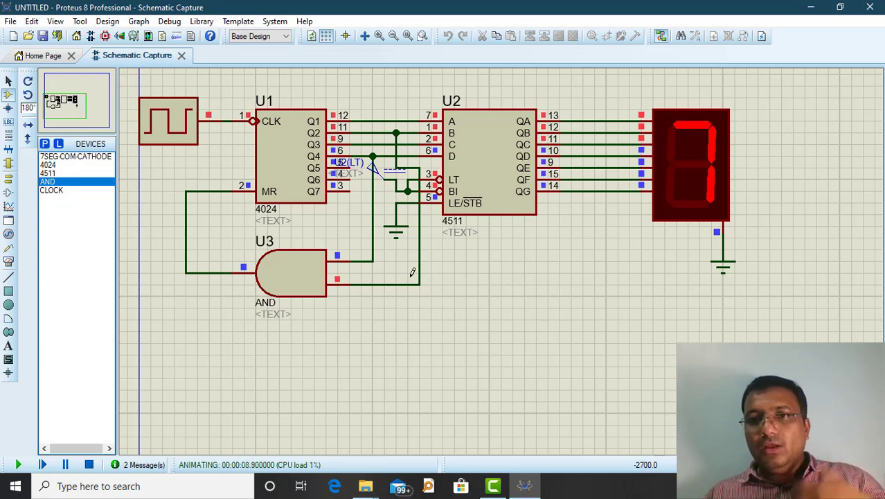
click(88, 464)
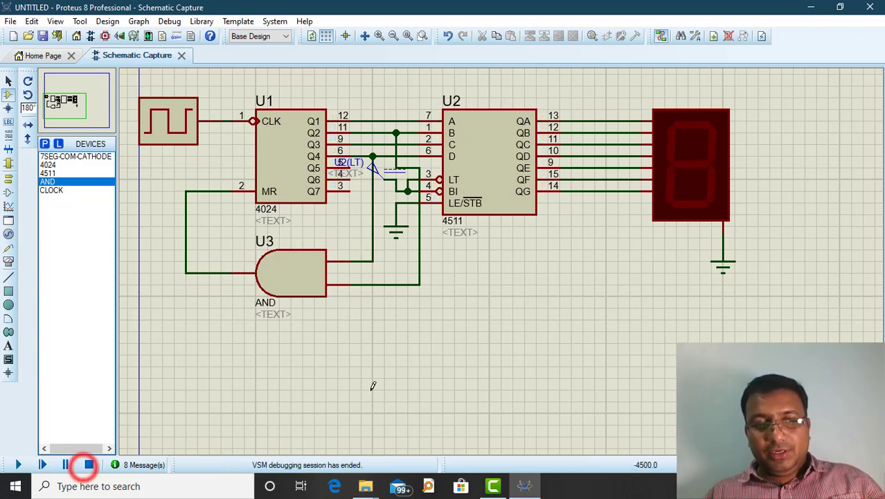
Select the whole circuit and move it down to the lower part of the sheet
scroll(561, 246, down, 1)
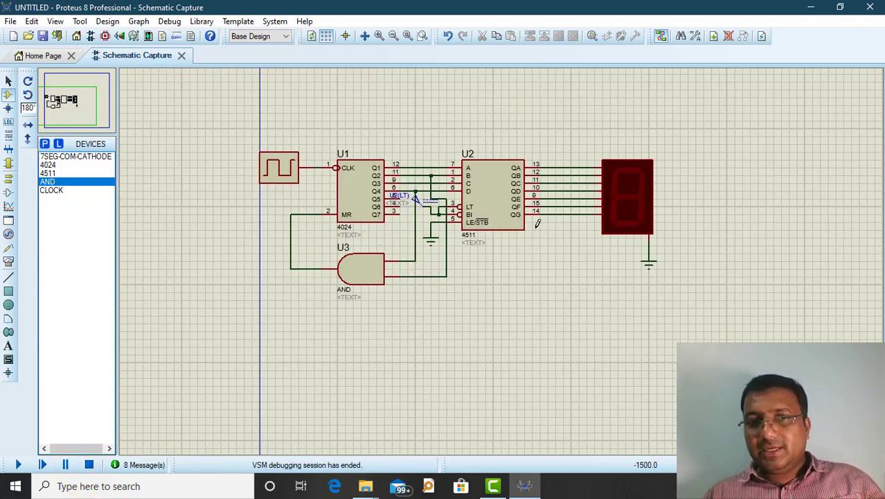
scroll(537, 223, down, 1)
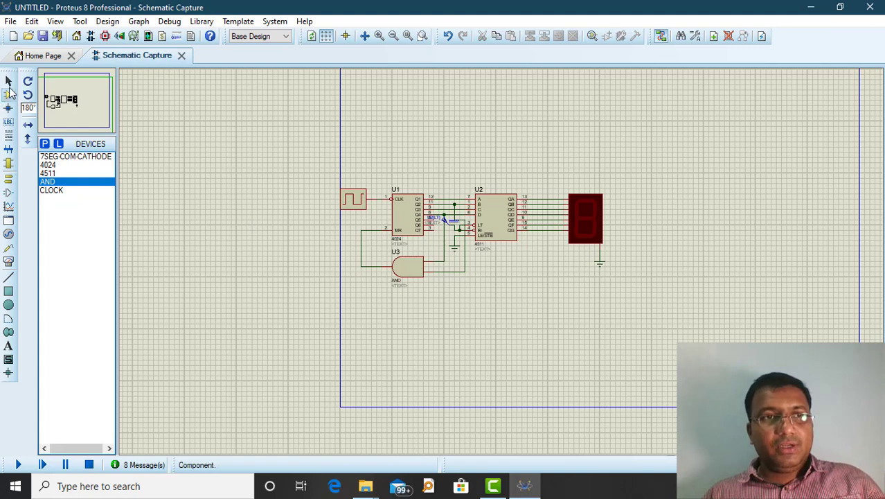
drag(657, 298, 309, 152)
drag(451, 209, 471, 302)
click(731, 245)
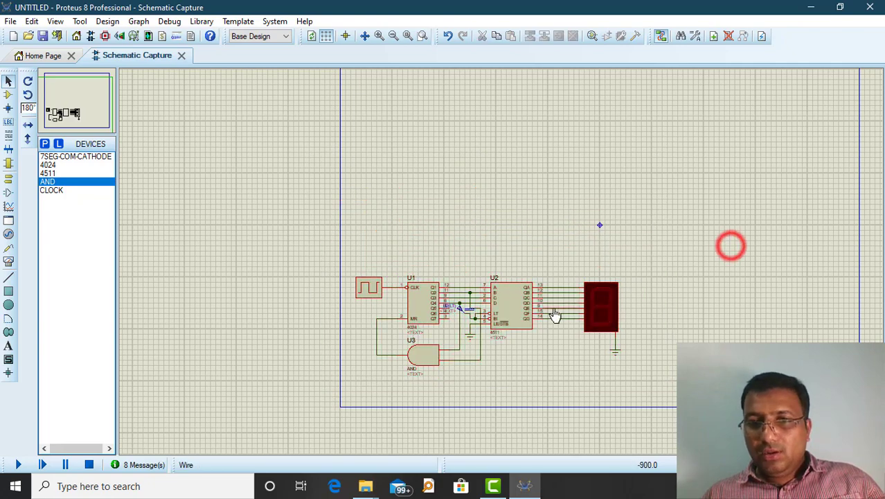
Place a second 4024 counter above U1, rotated to 0°
scroll(574, 303, up, 1)
scroll(314, 244, up, 1)
scroll(599, 308, down, 2)
scroll(478, 253, up, 1)
scroll(500, 262, up, 1)
scroll(446, 205, down, 1)
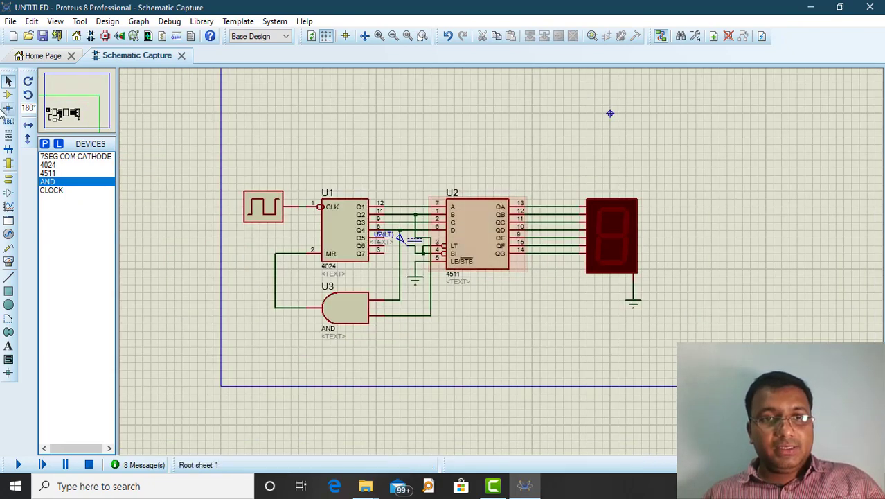
click(49, 165)
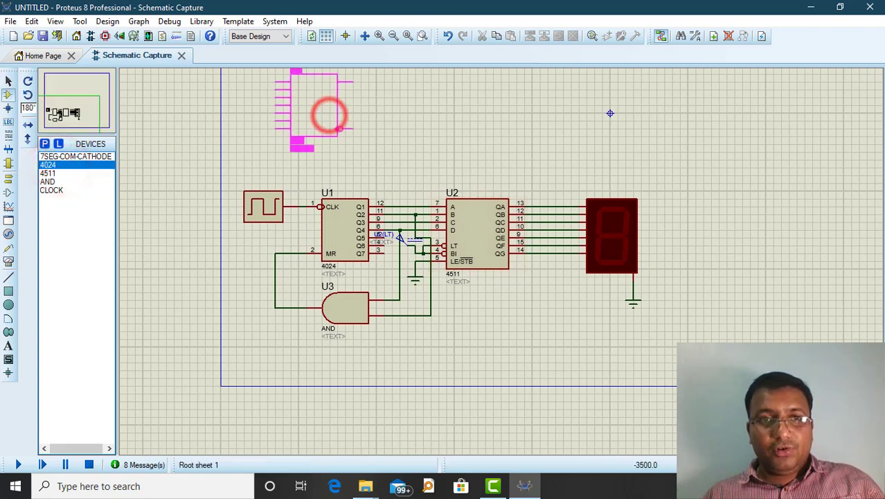
key(KP_Add)
key(KP_Add)
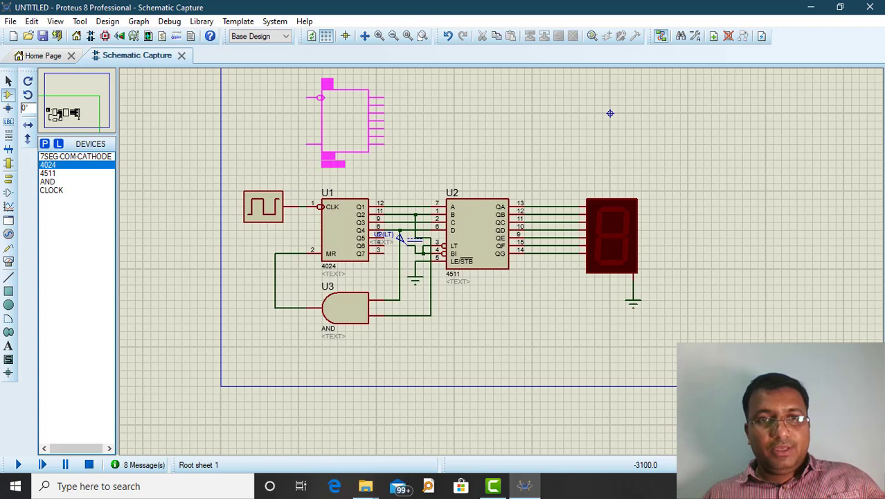
click(366, 147)
Place a second 4511 decoder above U2 and a second 7SEG-COM-CATHODE display beside it
click(49, 173)
click(415, 124)
click(447, 93)
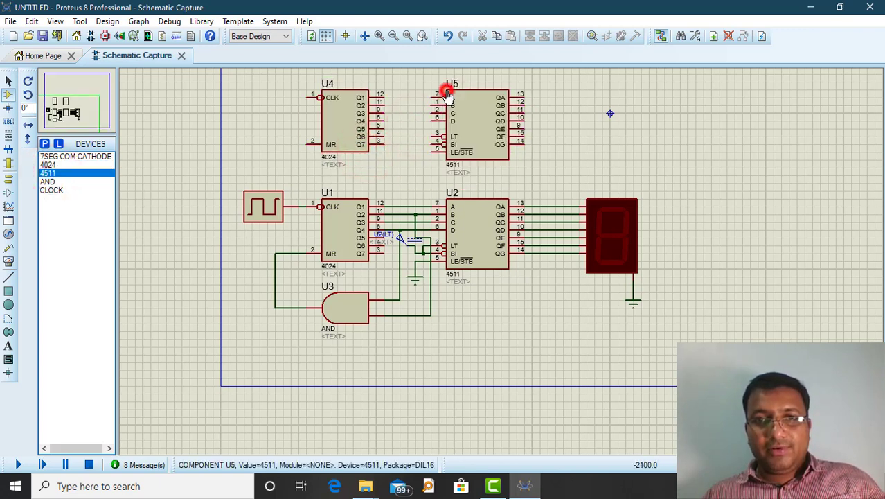
click(73, 157)
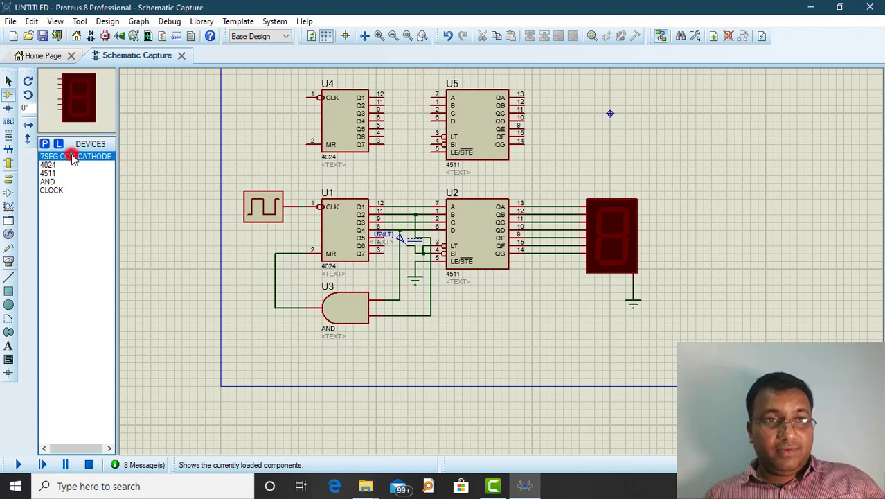
click(564, 114)
click(573, 85)
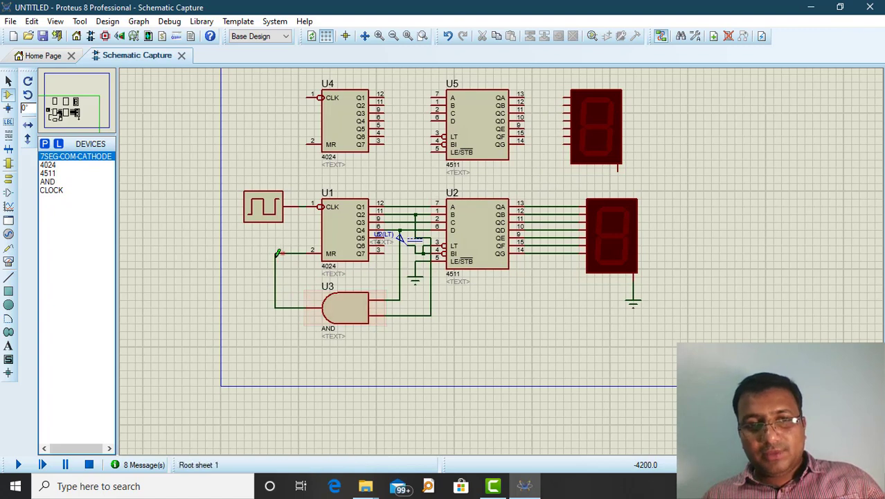
Wire U1's MR reset line to U4's CLK pin, and U4's outputs Q1 to Q4 to U5's inputs A to D
click(275, 253)
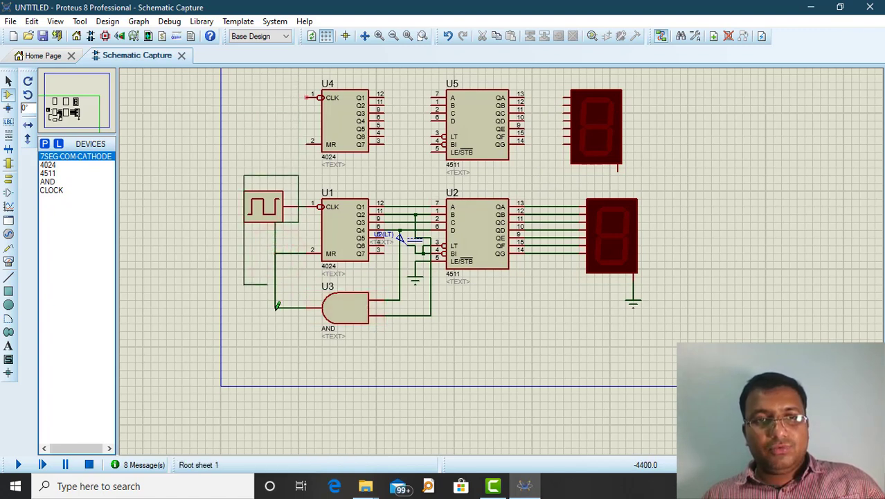
click(310, 97)
click(385, 97)
click(431, 96)
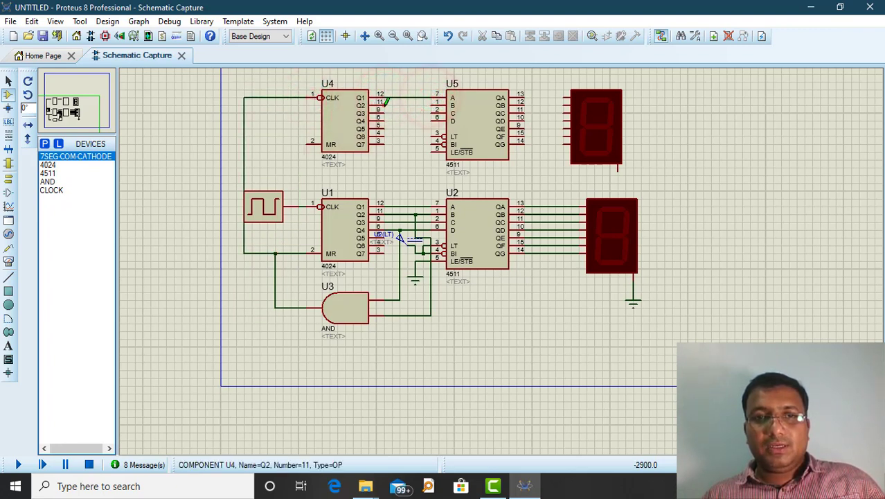
double_click(385, 113)
double_click(385, 122)
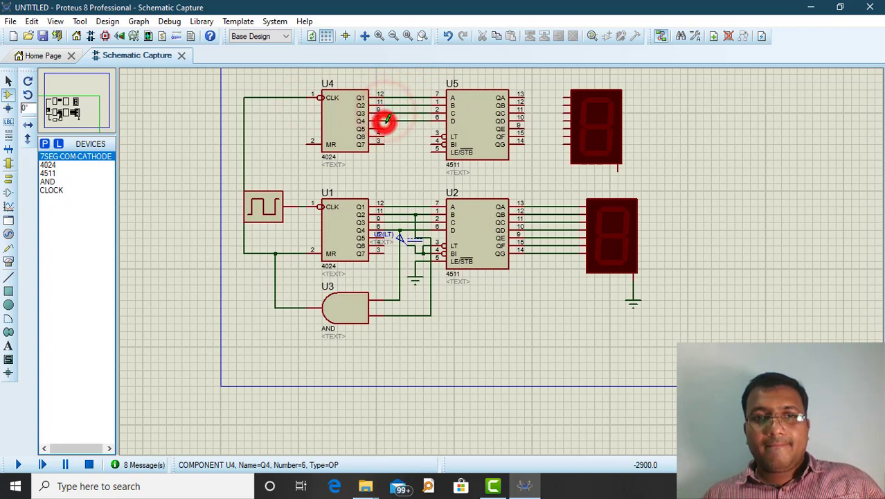
Wire U5's outputs QA to QG to the matching segment pins of the upper display
click(525, 97)
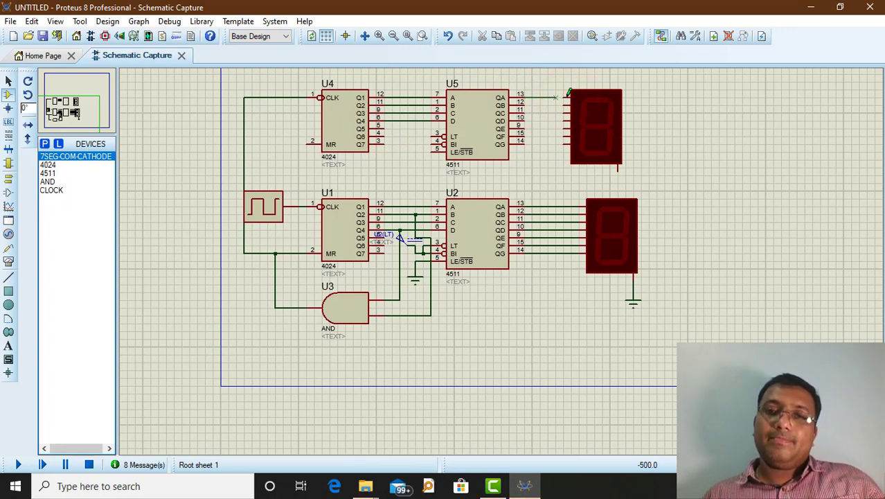
click(567, 97)
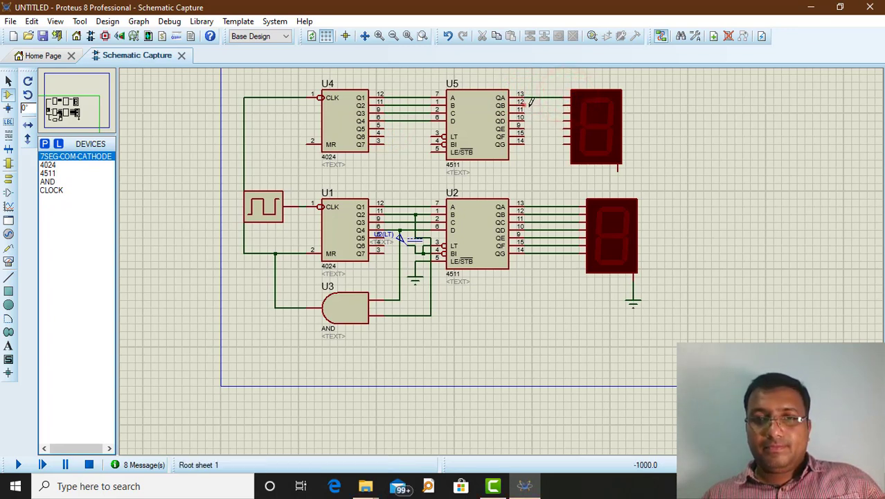
double_click(524, 105)
click(525, 112)
right_click(525, 112)
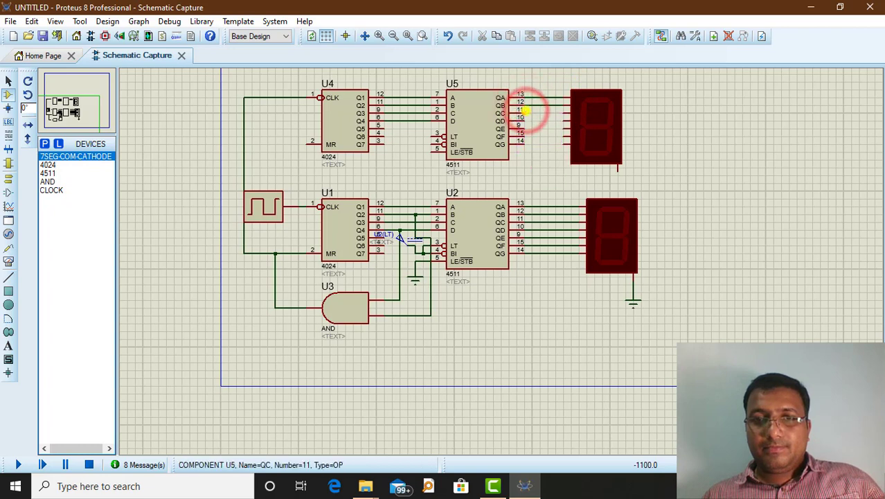
double_click(525, 120)
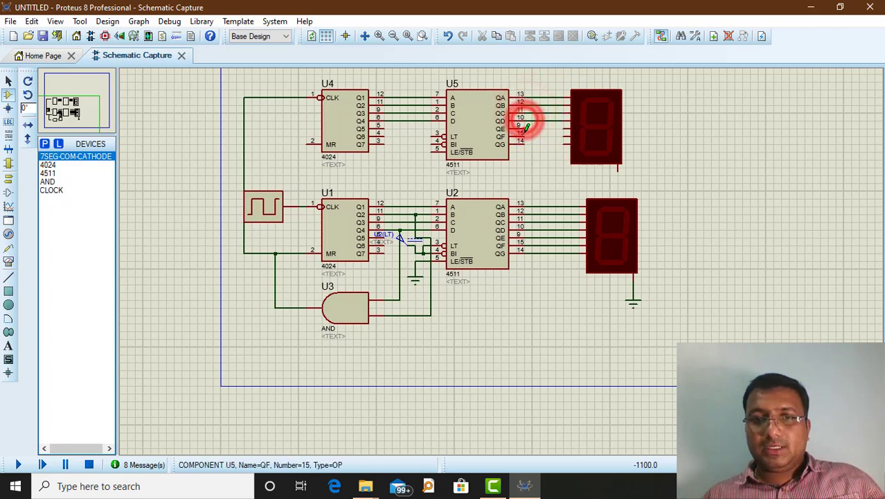
double_click(524, 130)
double_click(525, 137)
double_click(525, 144)
Wire the upper display's common cathode to the grounded cathode line of the lower display
click(618, 170)
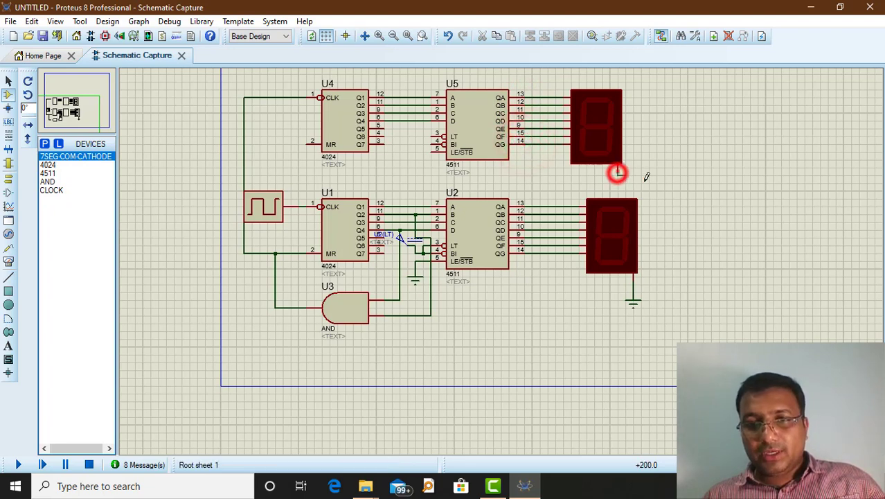
click(645, 176)
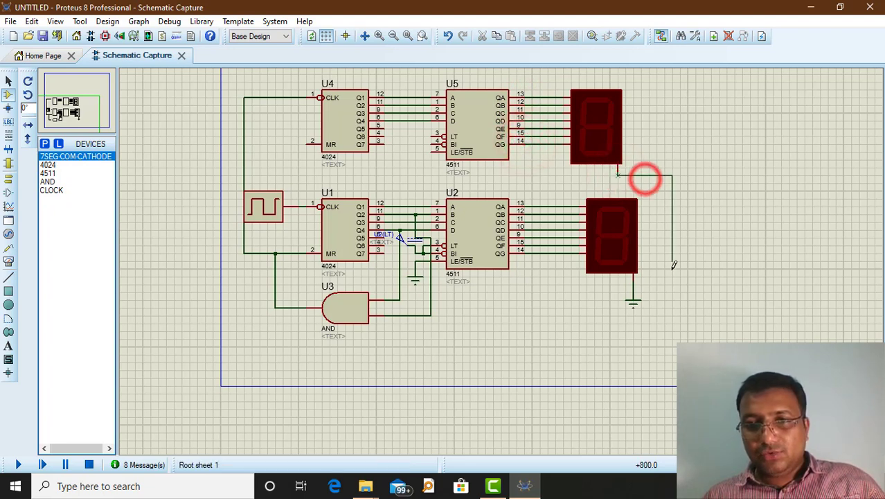
click(634, 283)
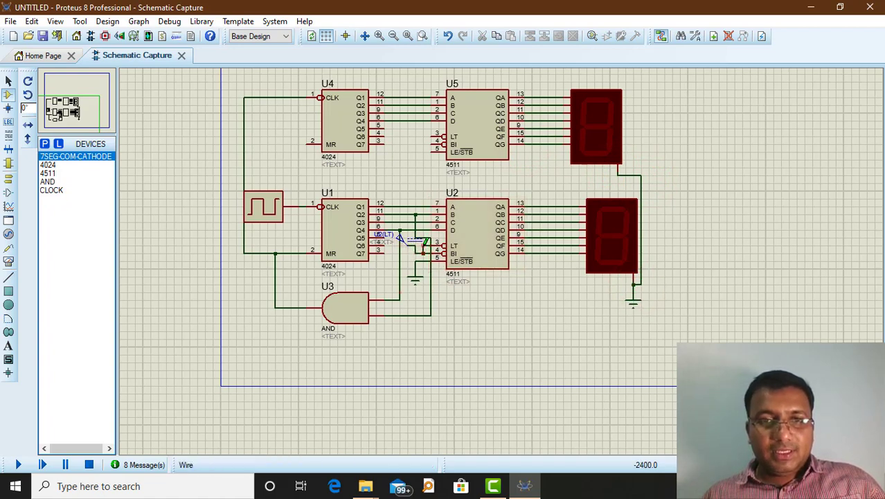
Wire U5's LT and BI pins to U2's LT/BI line, and U5's LE/STB pin to U2's grounded LE/STB line
click(434, 144)
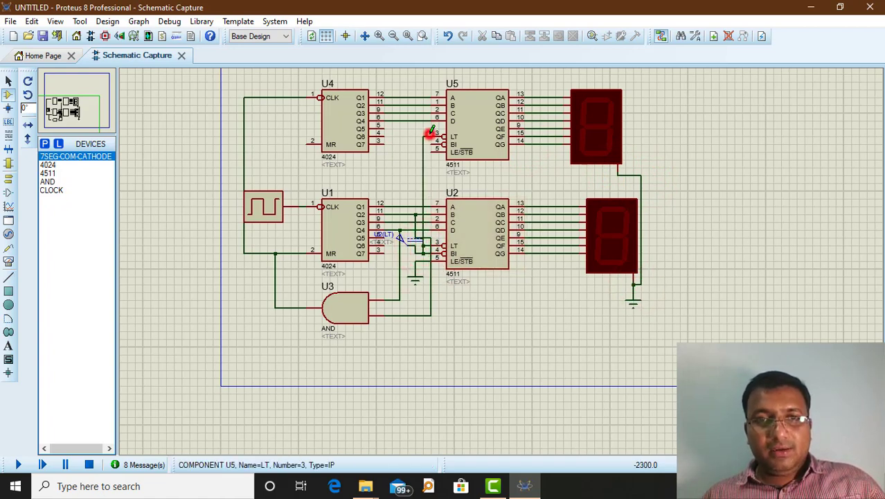
click(431, 146)
click(425, 145)
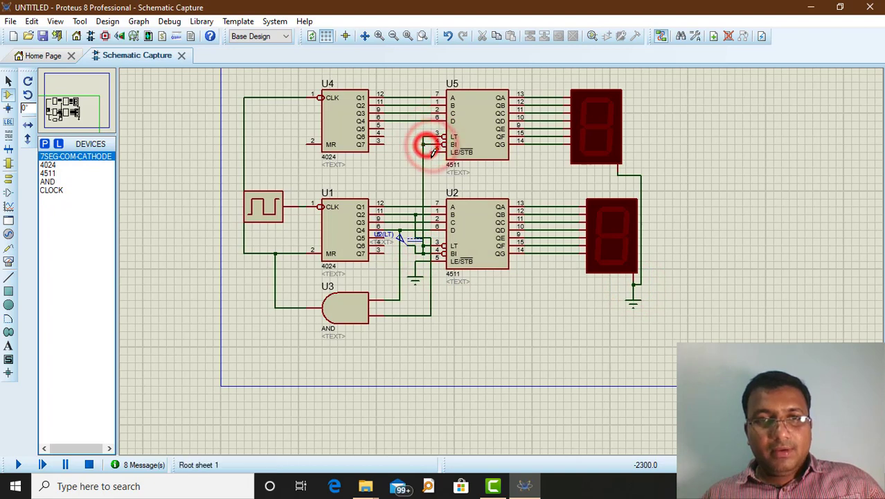
click(424, 145)
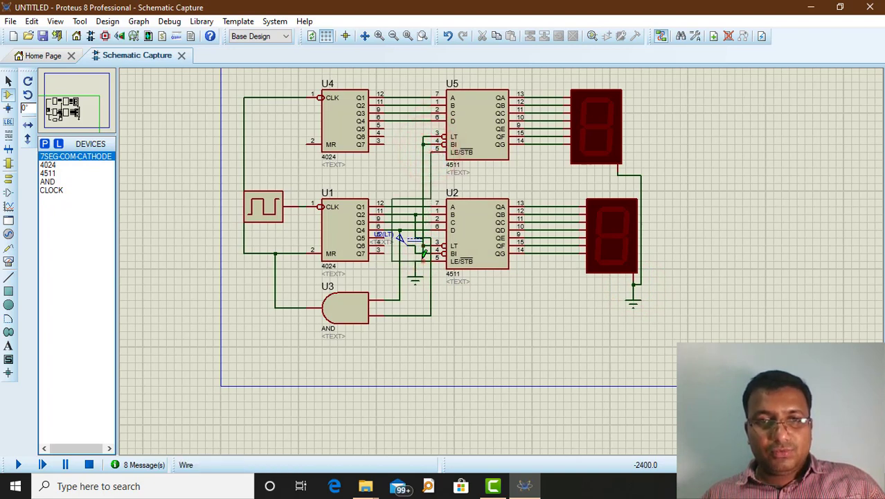
click(417, 260)
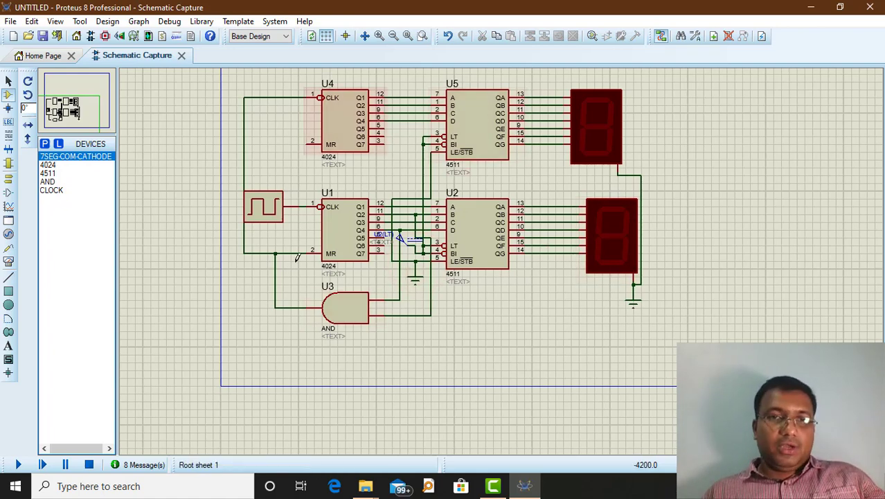
Place a second AND gate between U4 and U1, rotated to 180°
click(49, 181)
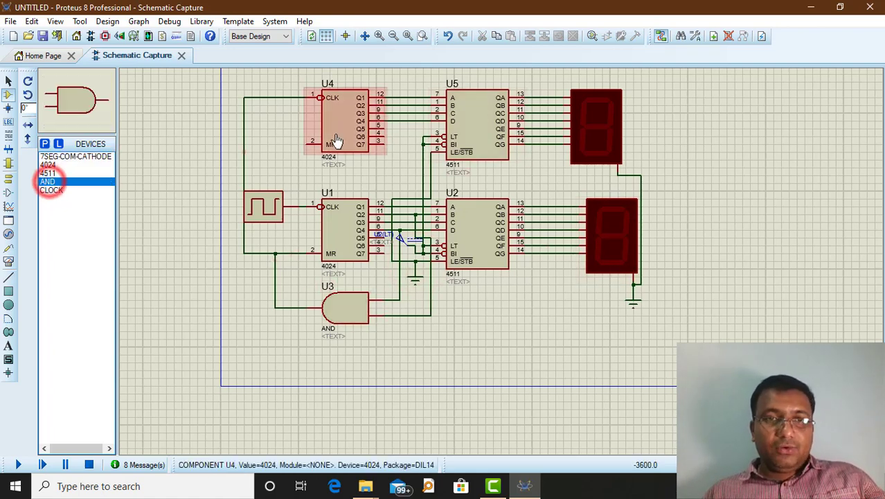
click(346, 175)
key(KP_Subtract)
key(KP_Subtract)
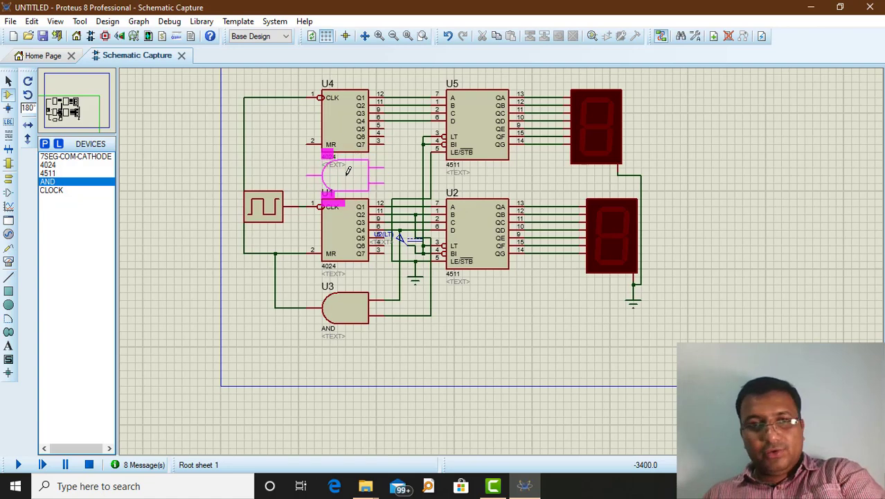
click(346, 174)
Wire the new AND gate's output to U4's MR pin and its two inputs to U4's Q4 and Q2 lines
click(303, 175)
right_click(297, 144)
click(305, 173)
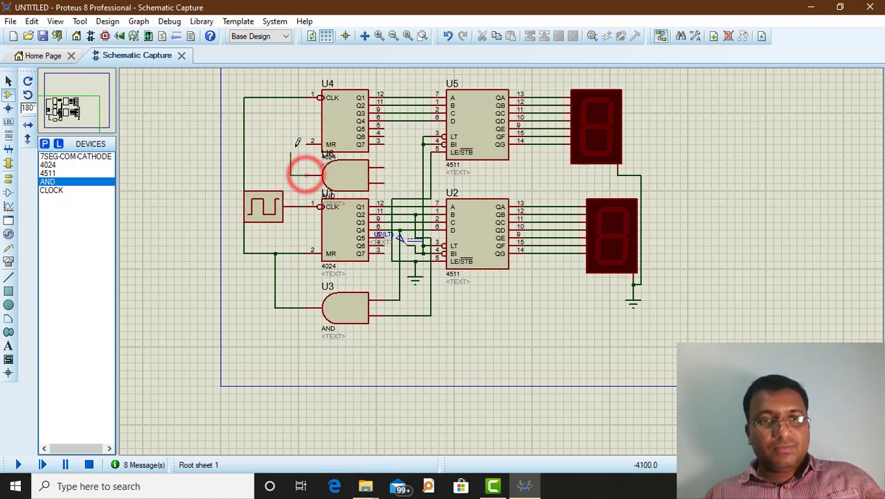
click(307, 143)
click(384, 166)
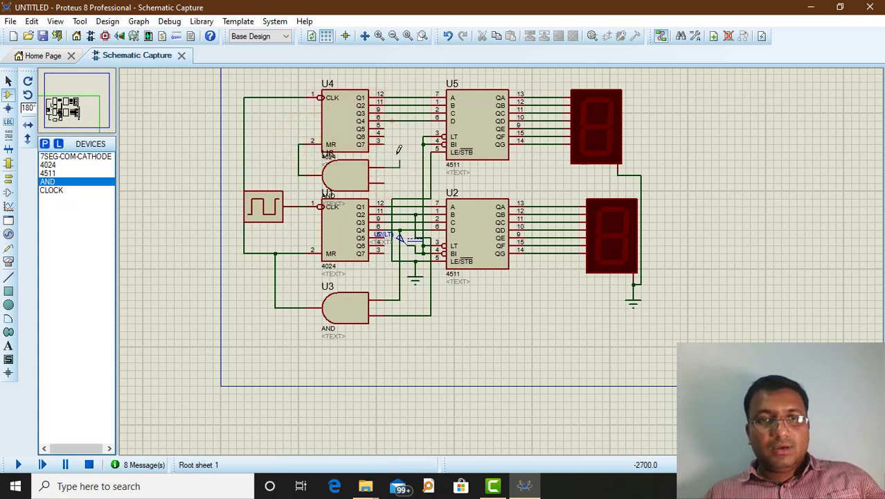
click(385, 182)
click(408, 103)
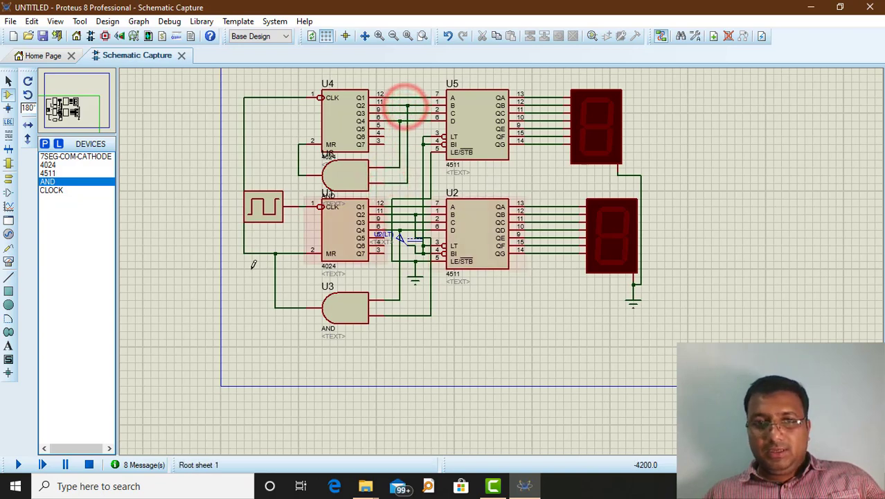
Run the simulation to check the counting on both displays, and stop it
click(21, 465)
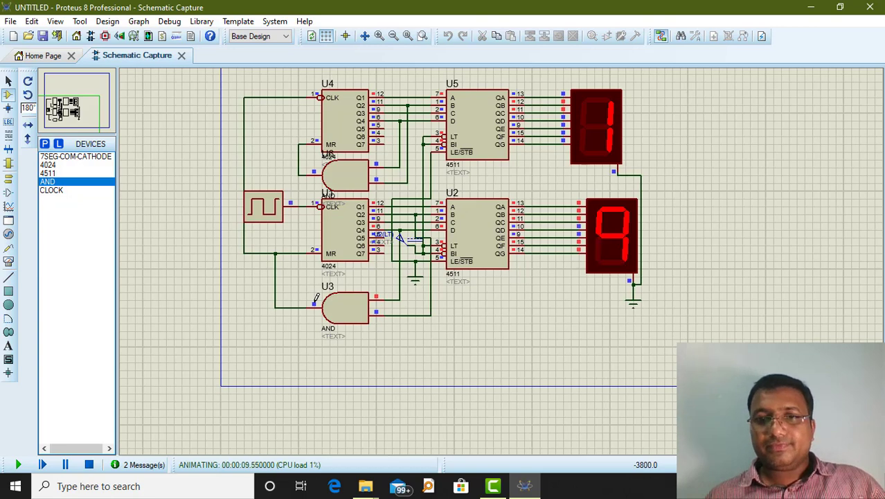
click(88, 464)
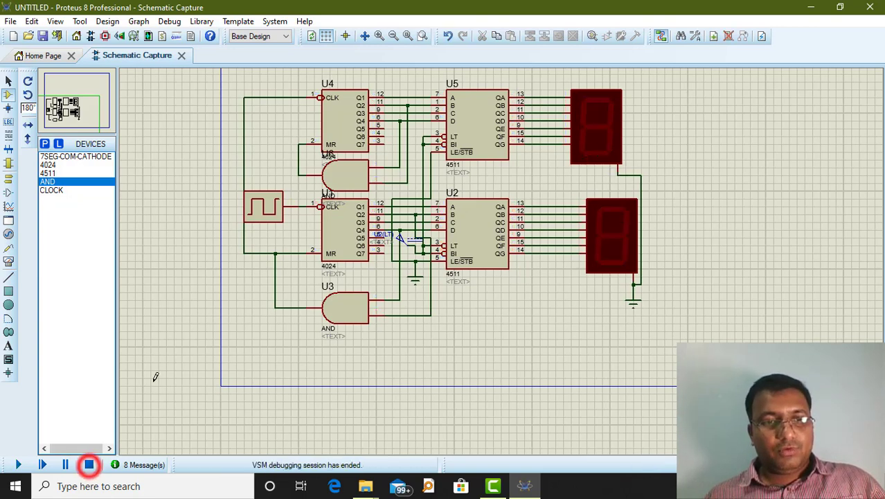
Set the clock generator's frequency to 5 Hz
double_click(259, 214)
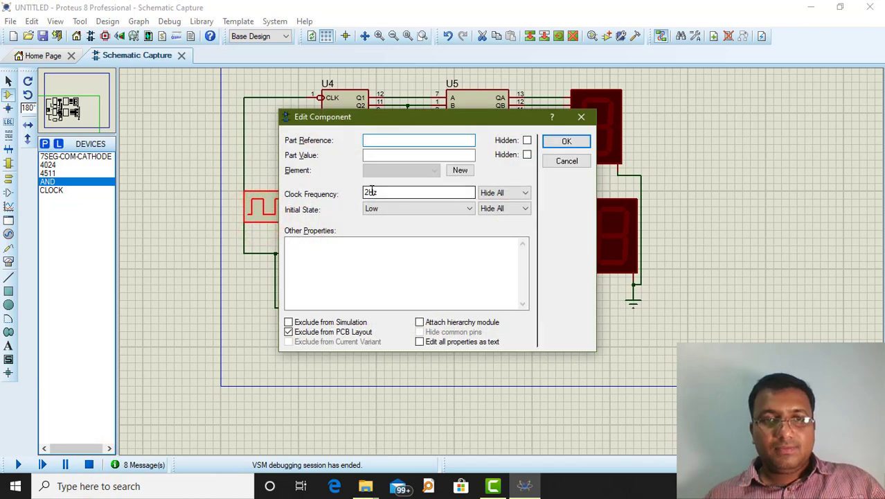
key(BackSpace)
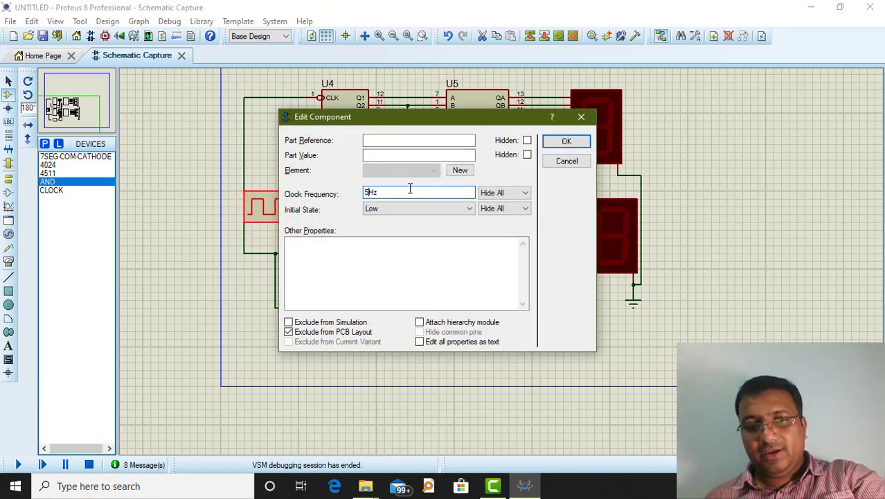
click(556, 146)
Place a third 4024 counter above U4, rotated to 0°
scroll(555, 229, down, 2)
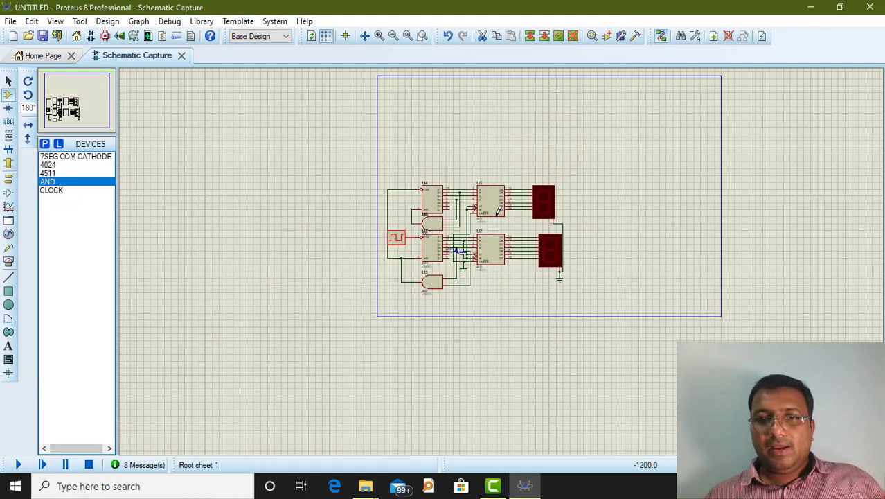
scroll(502, 265, up, 2)
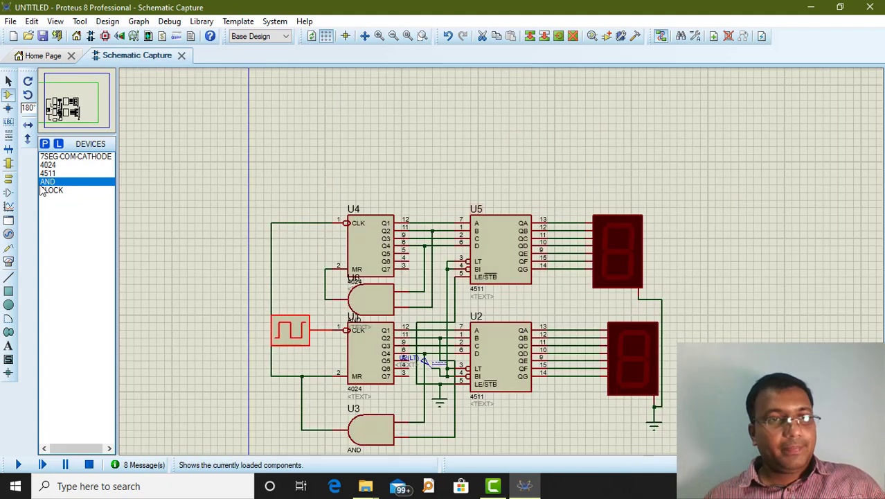
click(55, 165)
click(374, 150)
key(KP_Add)
key(KP_Add)
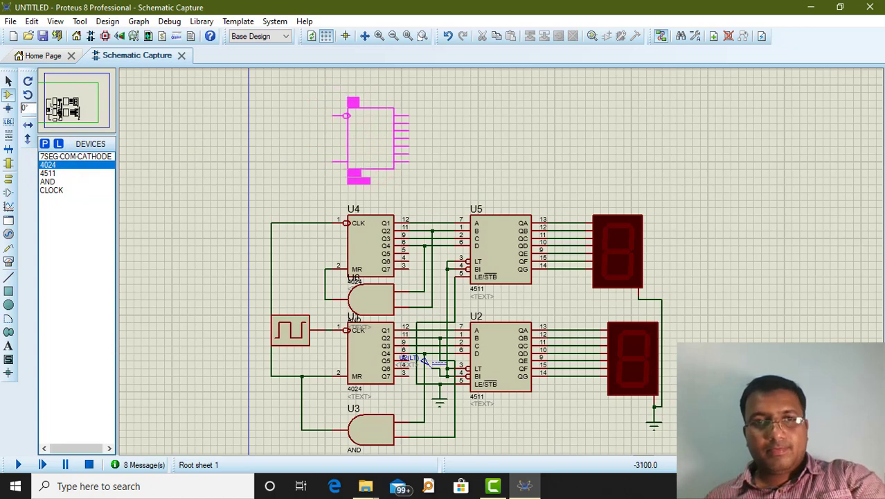
click(391, 176)
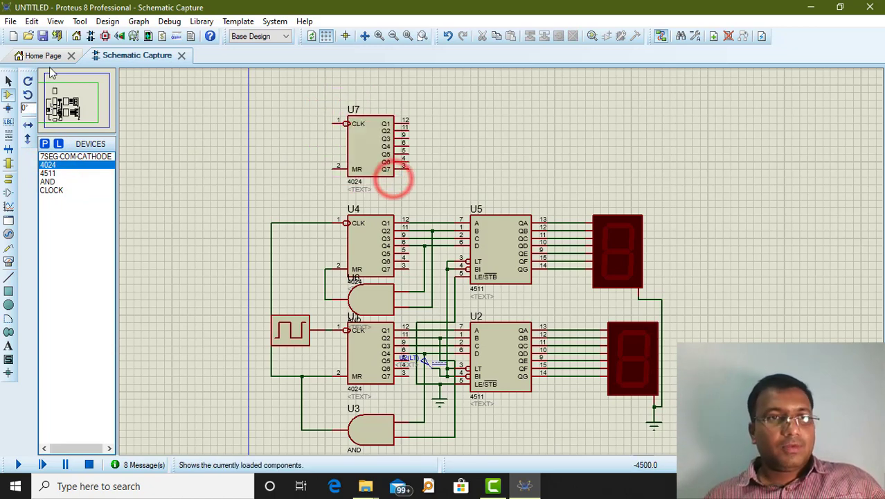
Save the project as Cir13 in the Circuits folder on the Desktop
click(42, 36)
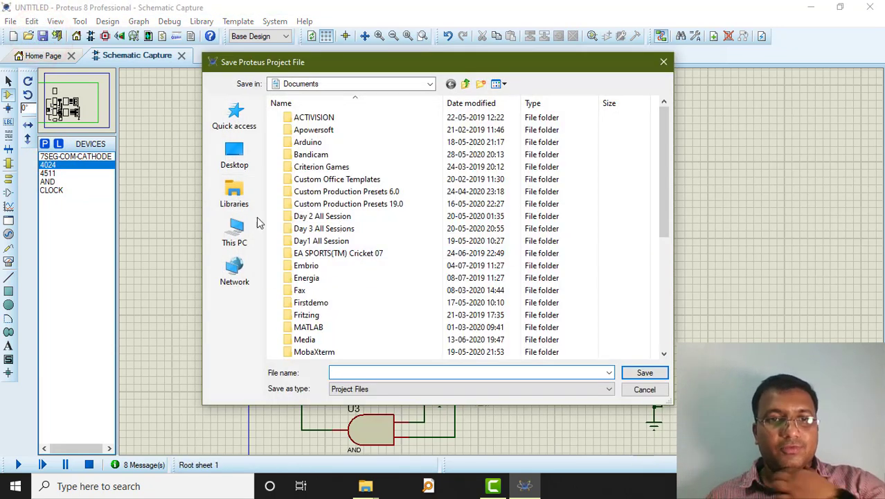
click(234, 156)
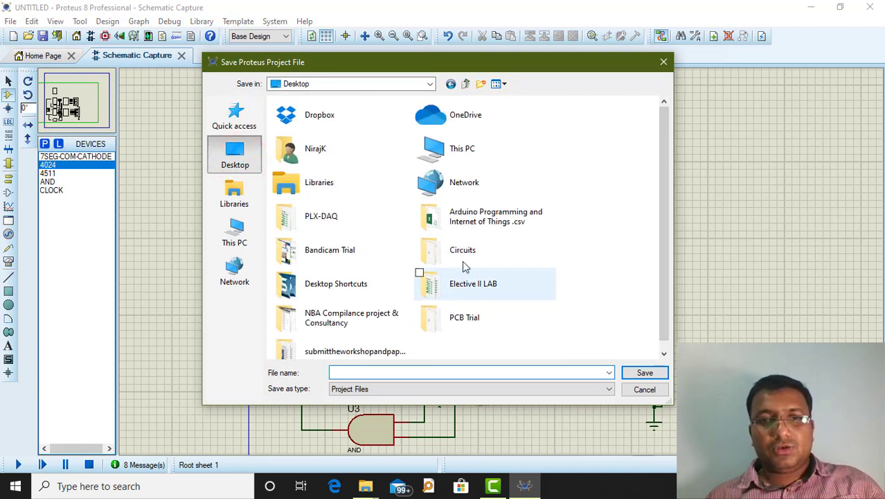
double_click(465, 255)
click(368, 372)
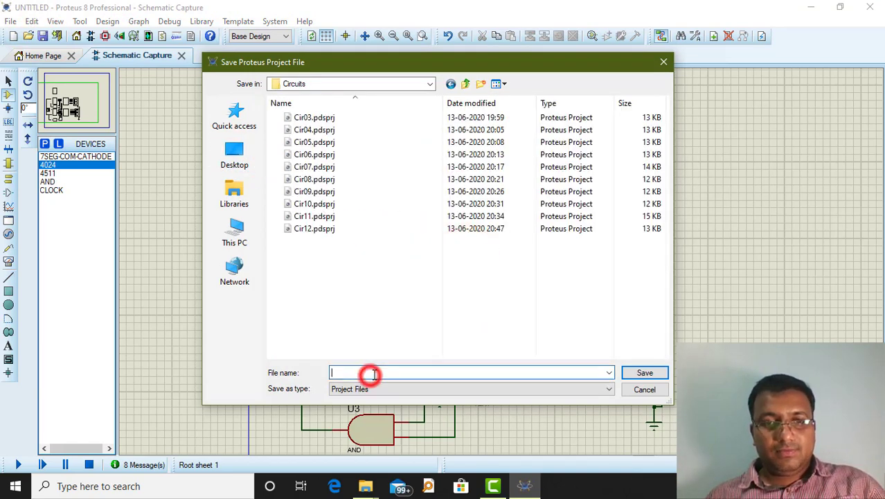
text(Cir)
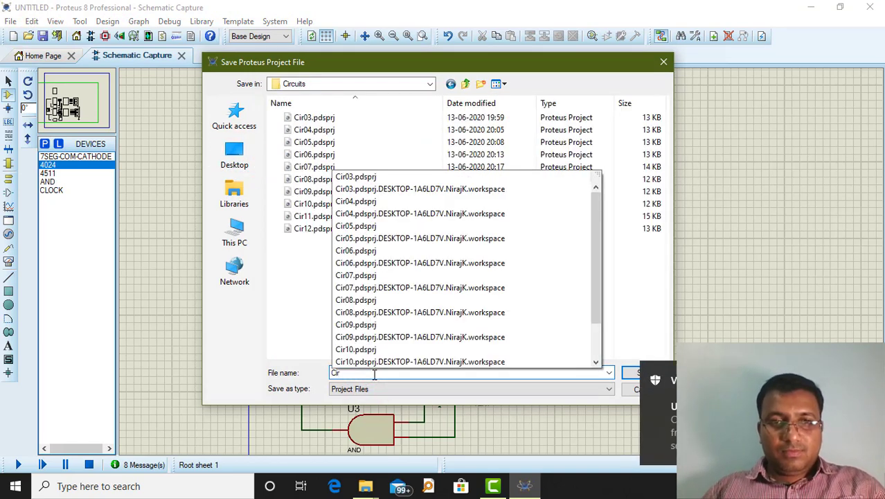
text(13)
key(Return)
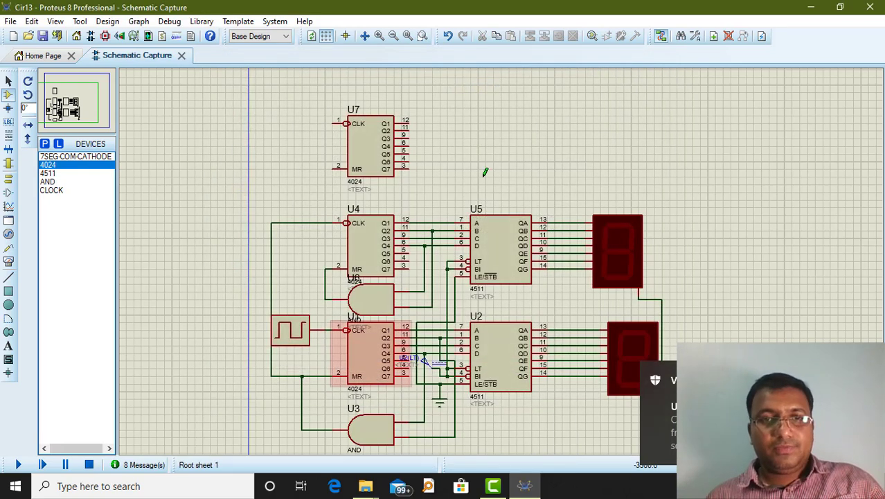
Place a third 4511 decoder above U5 and a third 7SEG-COM-CATHODE display beside it
click(47, 173)
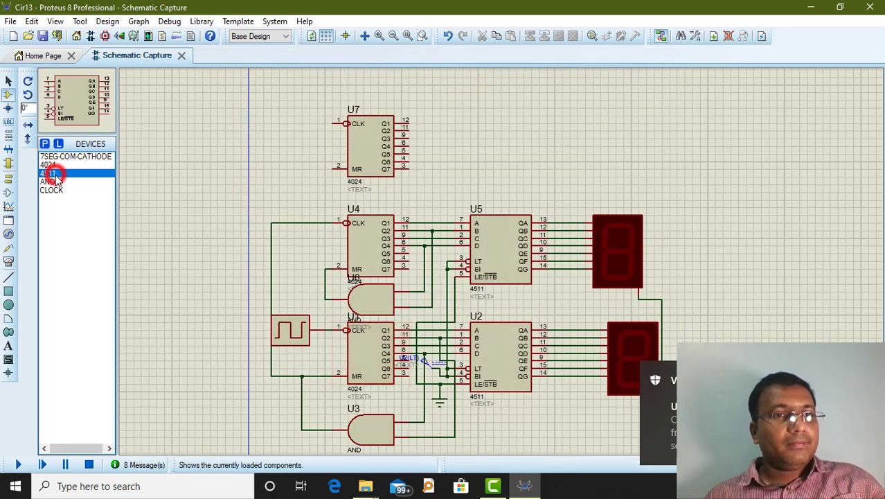
click(530, 144)
click(509, 129)
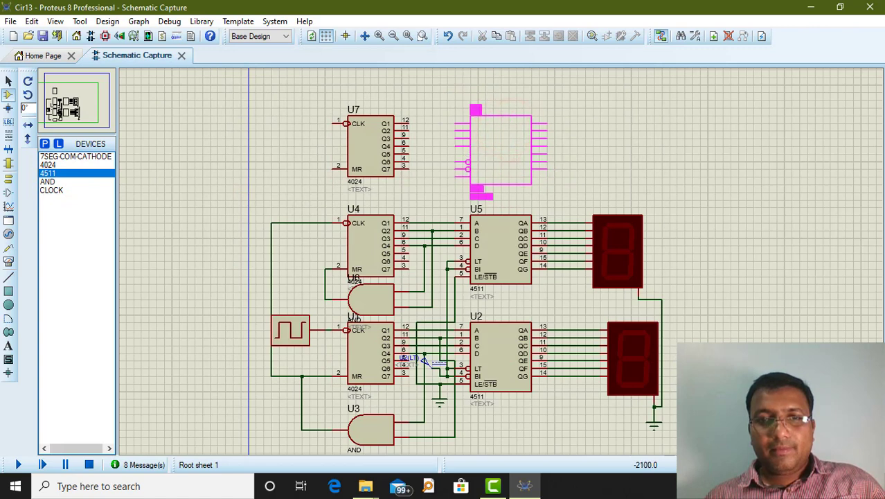
click(468, 118)
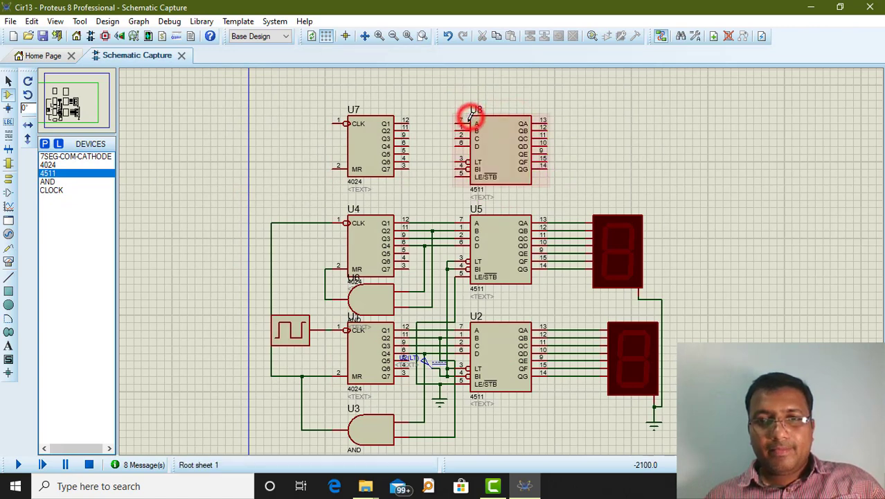
click(62, 157)
click(613, 135)
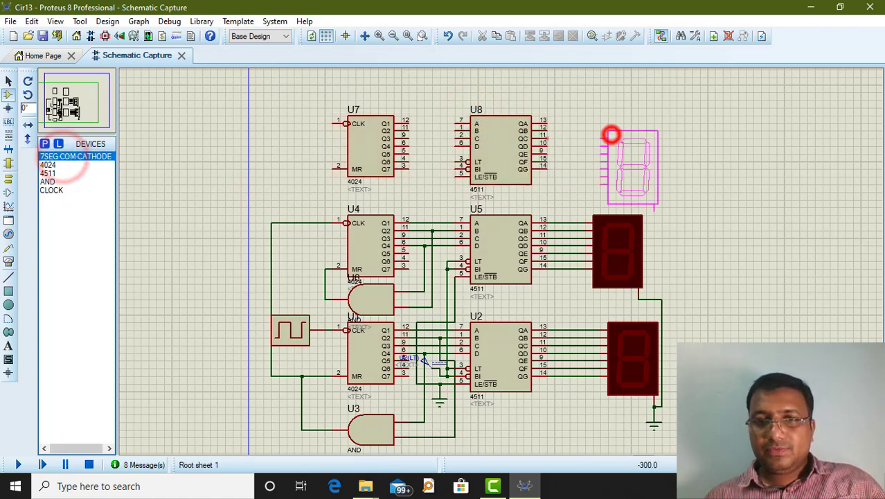
click(595, 118)
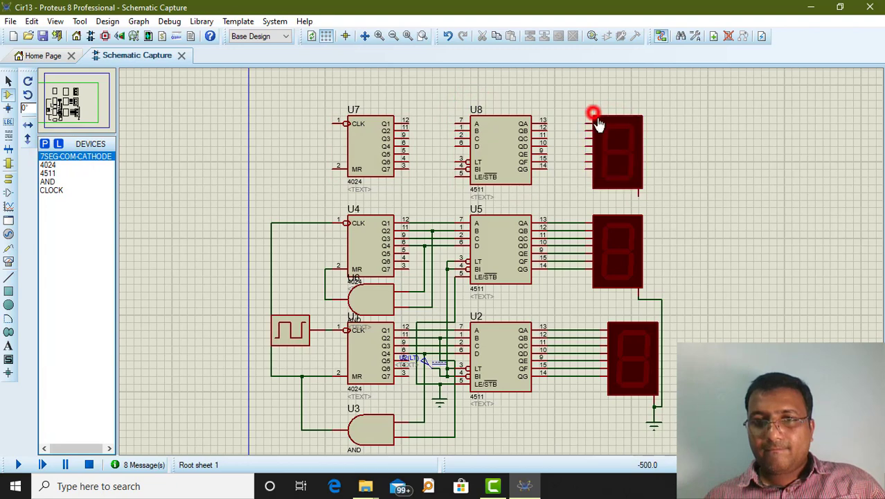
Wire the top display's common cathode to the shared ground line and U8's outputs QA to QG to its segment pins
click(641, 195)
click(662, 299)
click(546, 123)
click(585, 123)
click(585, 130)
click(548, 131)
double_click(547, 146)
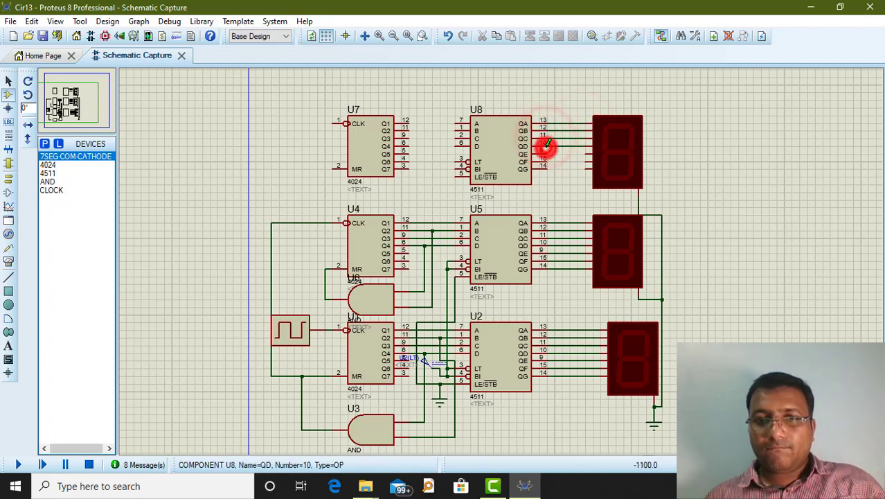
double_click(548, 153)
double_click(548, 161)
double_click(546, 169)
Wire U8's LT and BI pins to U5's LT/BI line, and U8's LE/STB pin to U5's LE/STB line
click(455, 162)
click(445, 165)
click(455, 169)
click(448, 168)
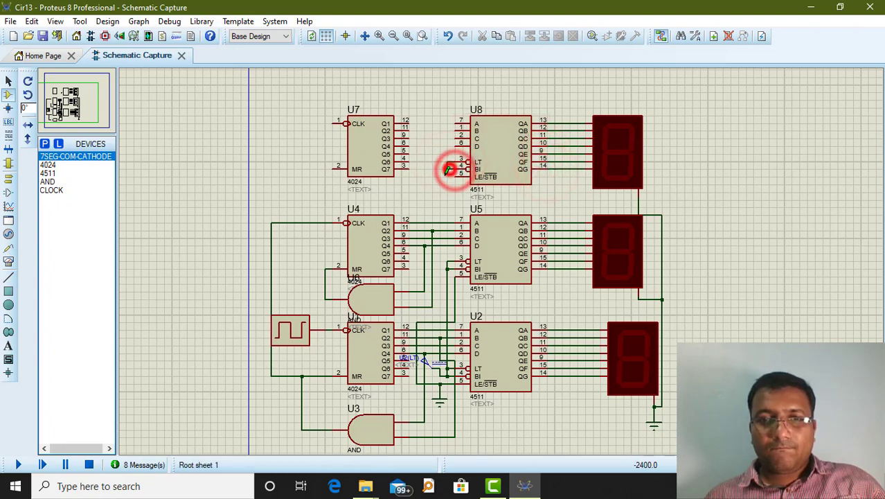
click(446, 264)
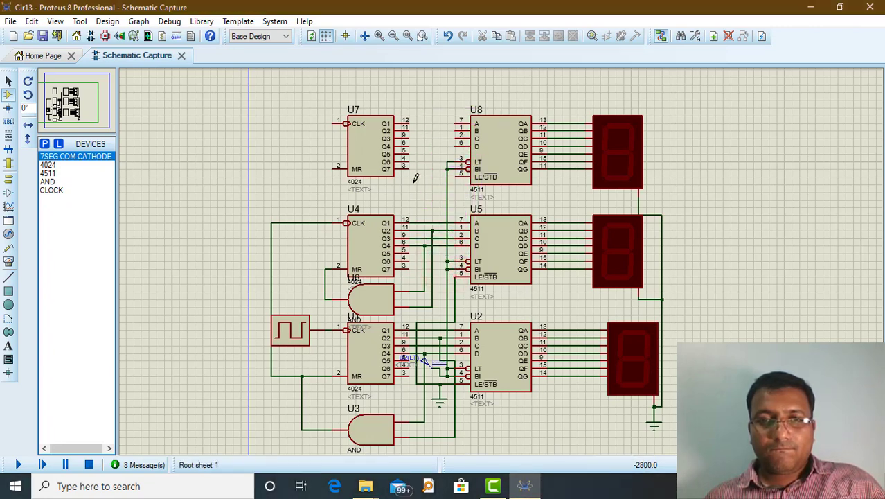
click(456, 320)
click(459, 168)
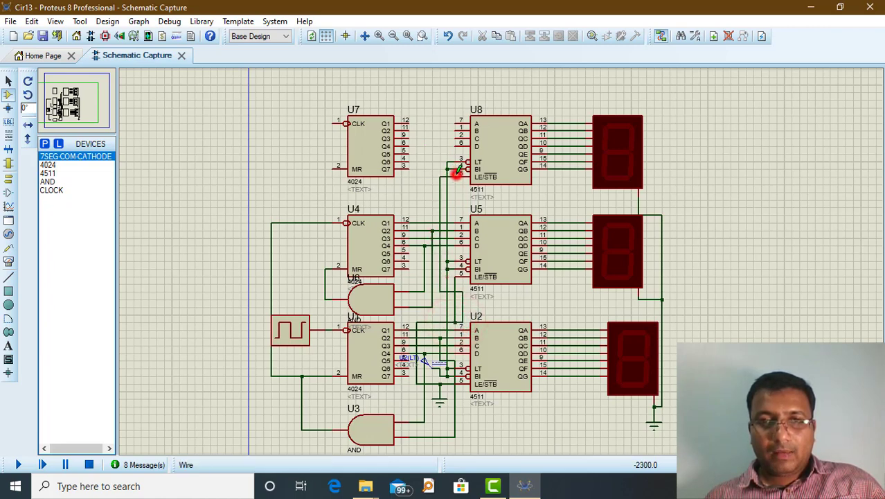
Wire U7's outputs Q1 to Q4 to U8's inputs A to D, and U7's CLK pin to U4's MR line
click(409, 123)
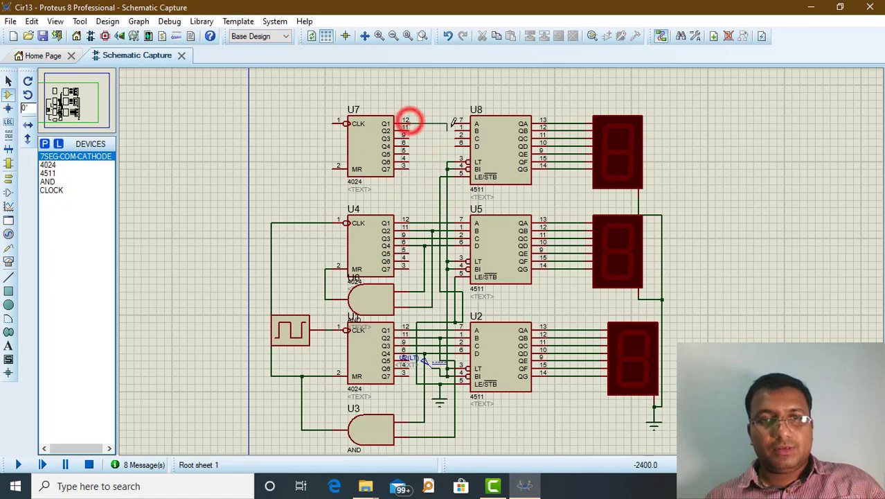
click(459, 123)
click(409, 129)
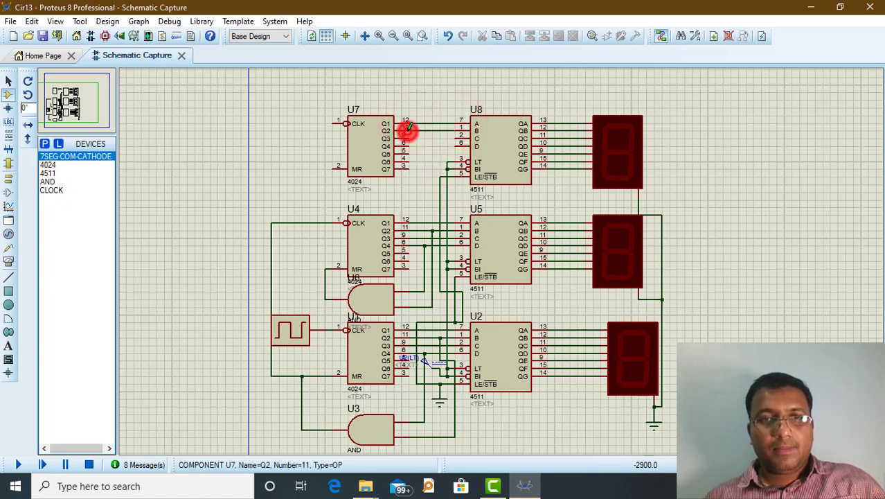
double_click(407, 138)
double_click(409, 144)
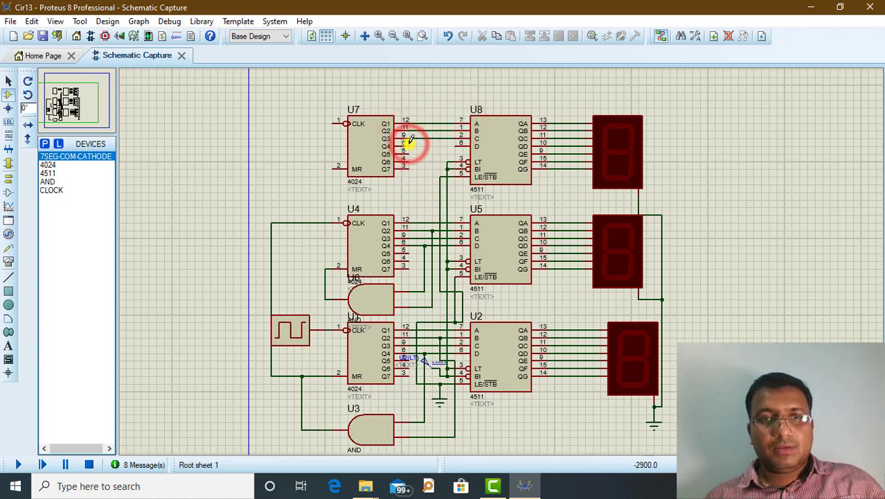
click(332, 124)
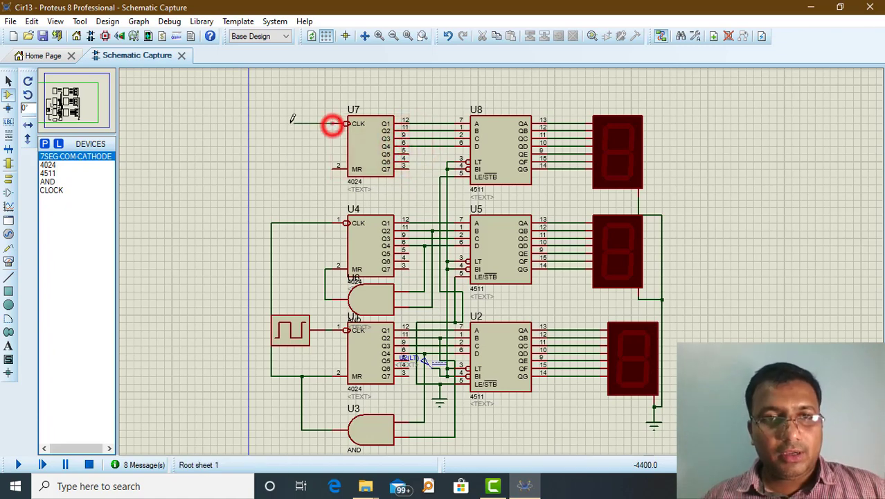
click(325, 272)
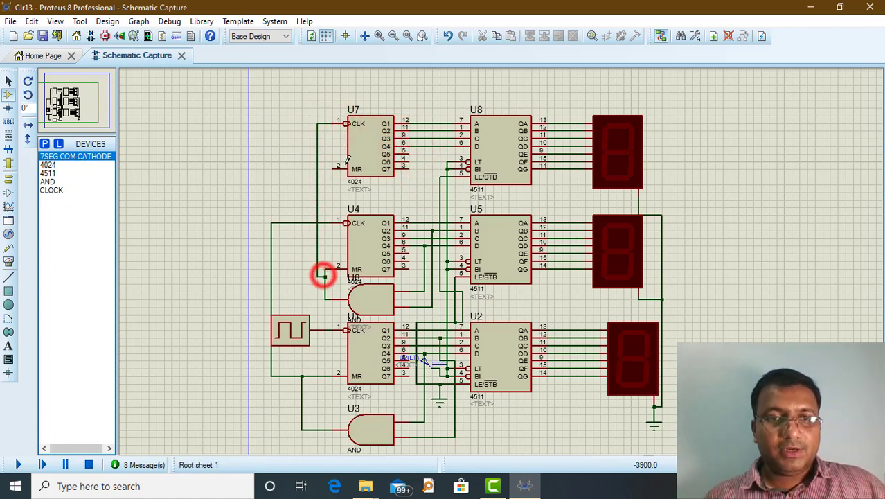
Place a left-facing AND gate below U7 as a new component and wire its output to U7's MR pin
click(51, 181)
click(383, 188)
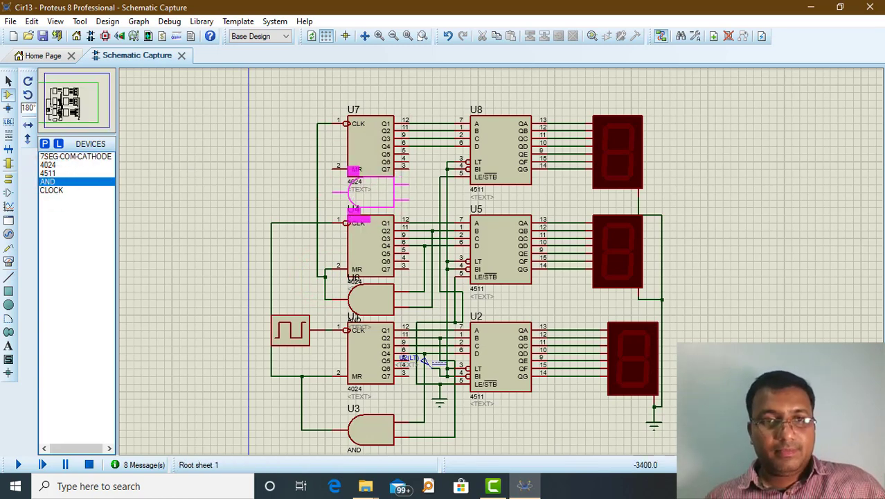
click(366, 187)
click(463, 255)
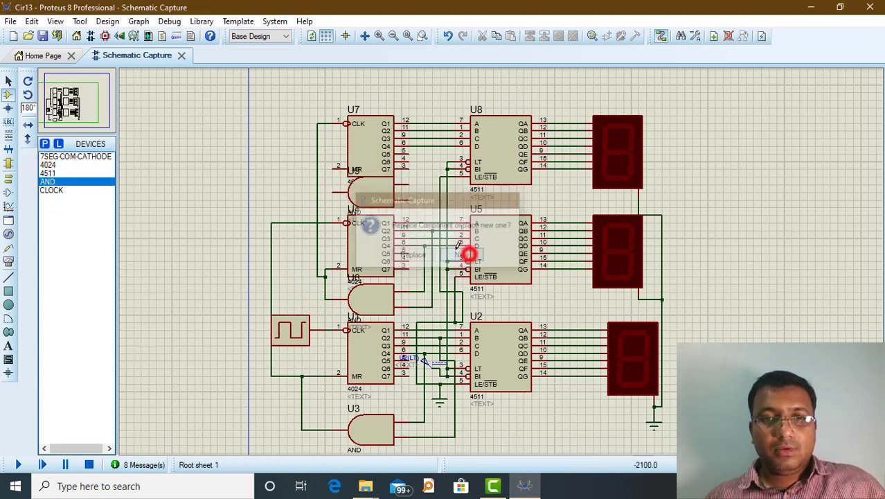
click(331, 186)
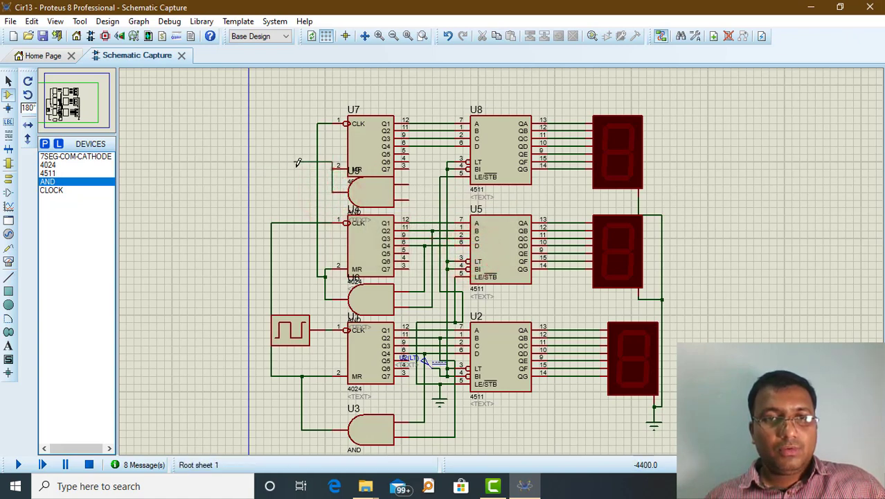
click(293, 180)
click(330, 169)
Wire the new AND gate's two inputs to U7's Q4 and Q2 lines and test-run the counter simulation
click(409, 183)
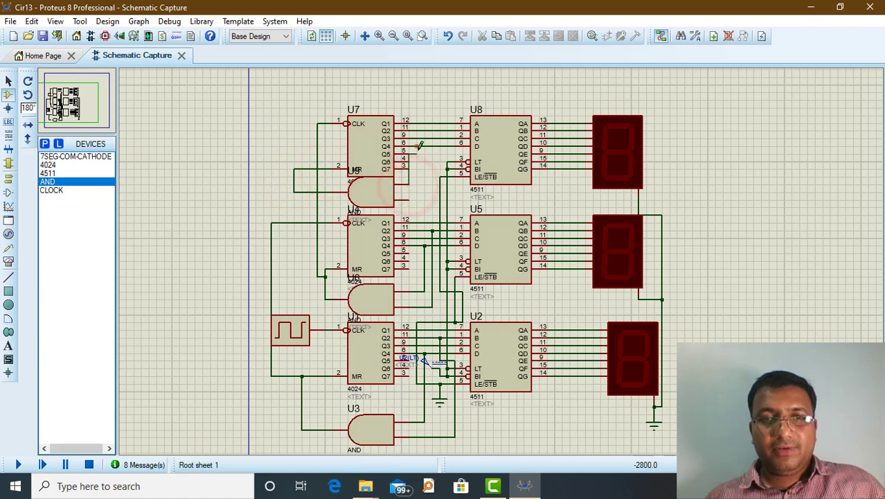
click(407, 196)
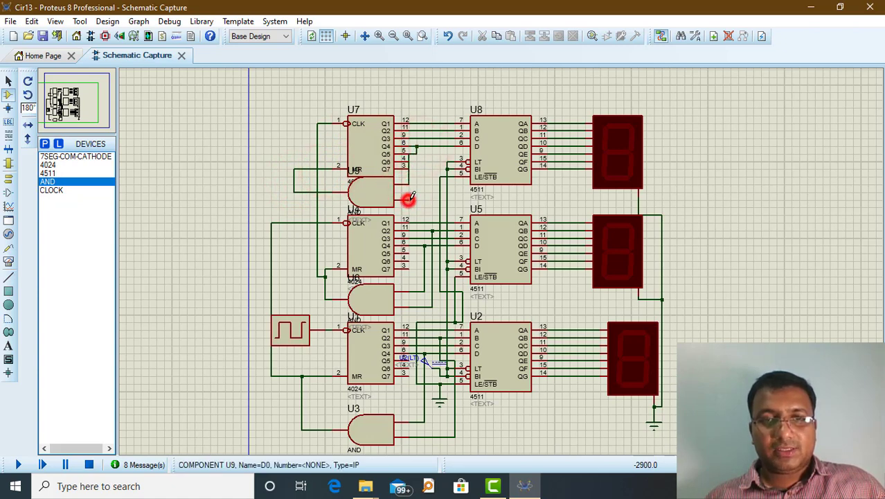
click(433, 131)
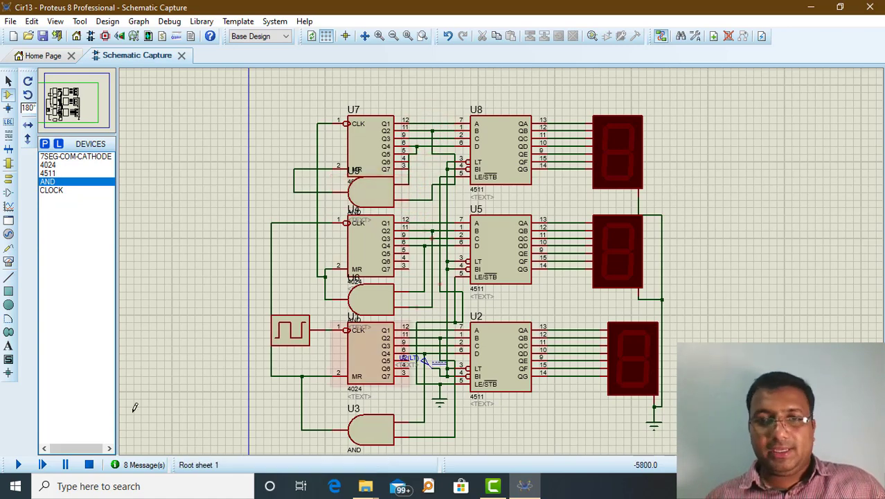
click(17, 465)
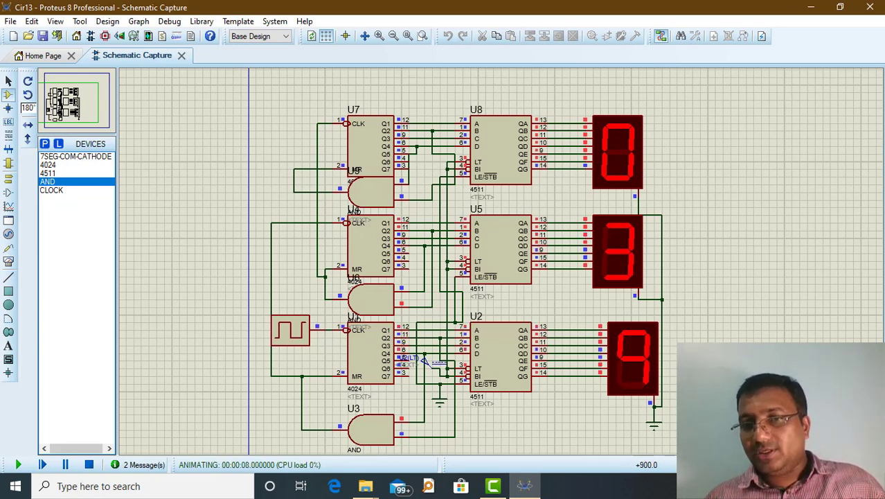
click(89, 464)
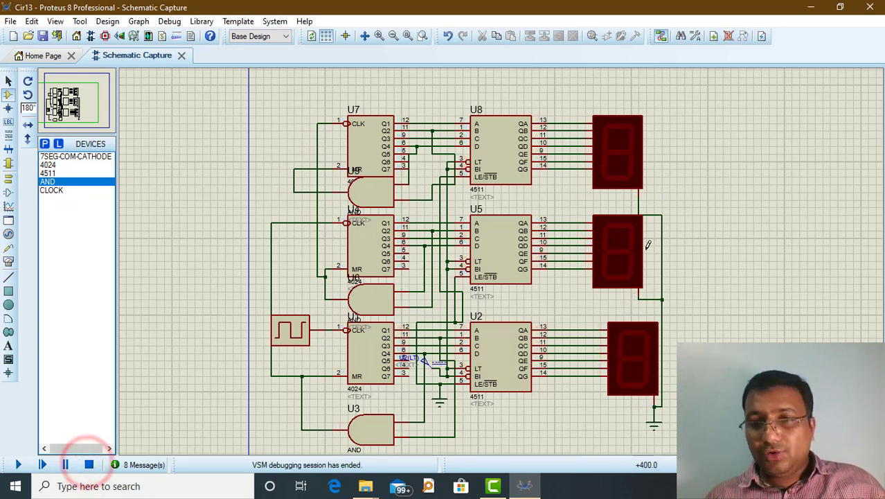
Move the middle and lower seven-segment displays up beside the top one to form a single three-digit row
click(624, 251)
drag(624, 251, 676, 152)
click(641, 359)
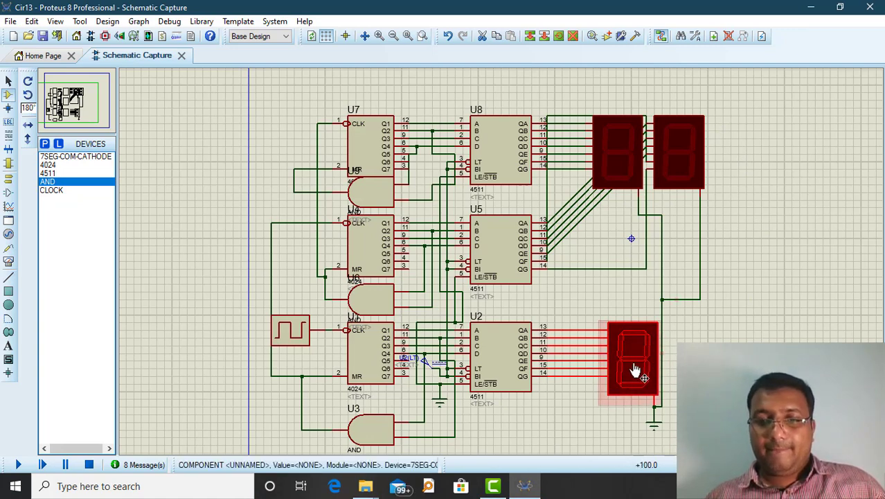
drag(633, 363, 740, 155)
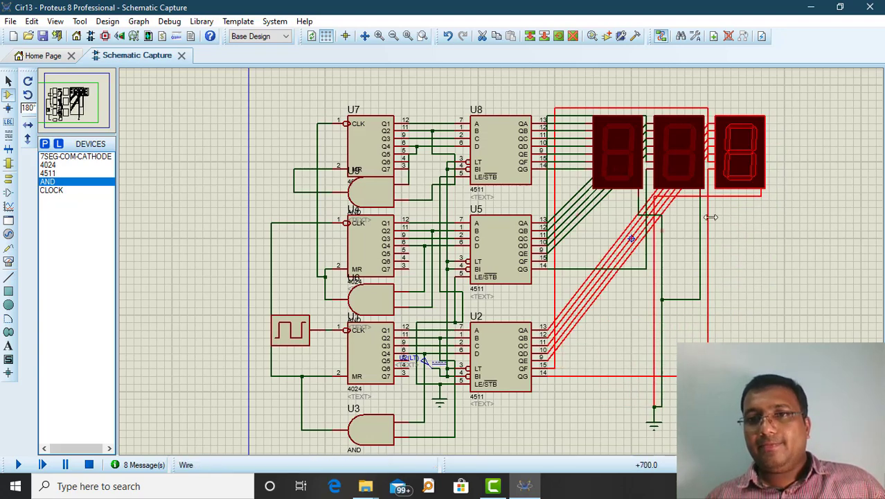
scroll(684, 156, up, 2)
scroll(431, 298, down, 2)
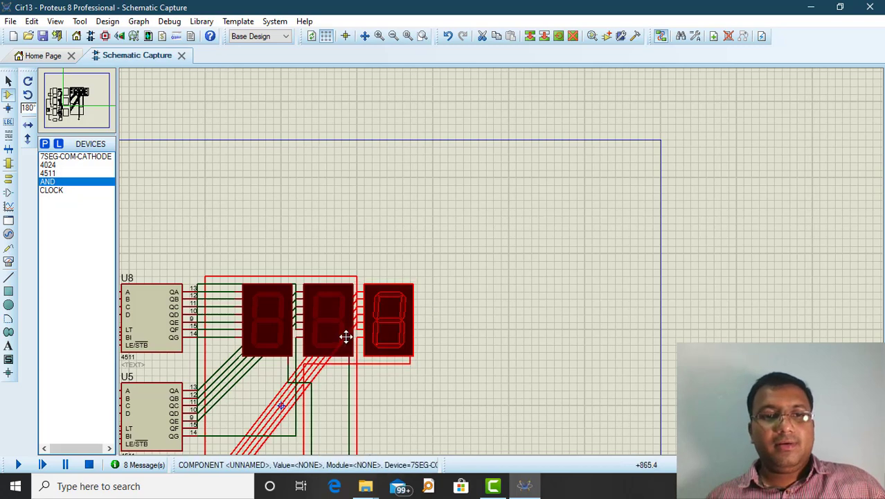
scroll(346, 336, up, 1)
click(667, 311)
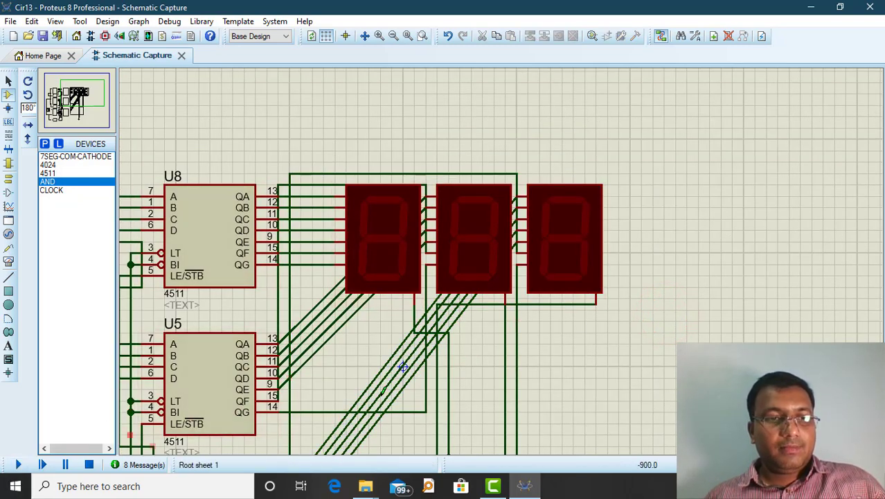
Set the clock source's frequency to 10 Hz
scroll(403, 333, down, 3)
double_click(326, 336)
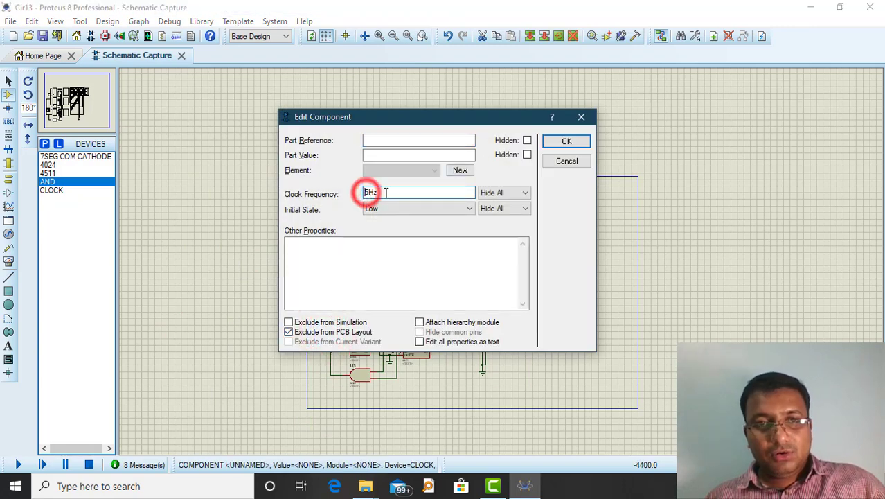
key(Delete)
text(10)
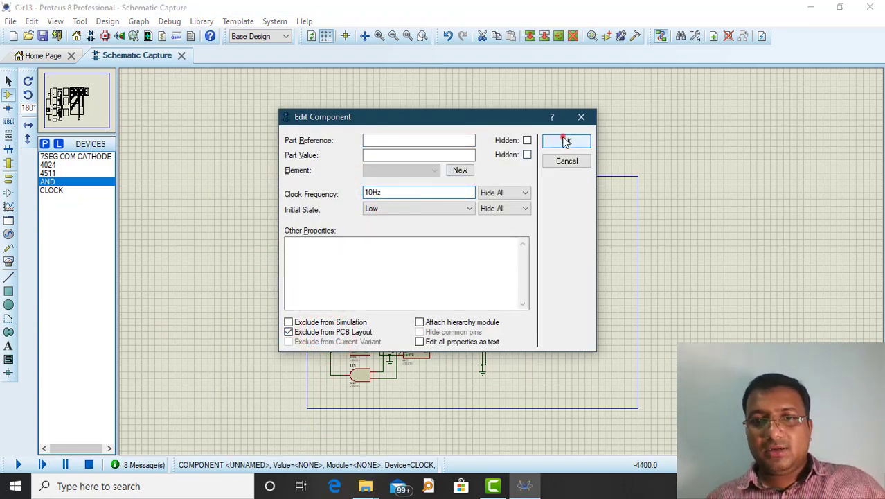
click(566, 141)
Run the simulation with the three displays in close view, stop it, and save the project
scroll(563, 134, up, 5)
scroll(478, 268, up, 1)
scroll(401, 271, down, 1)
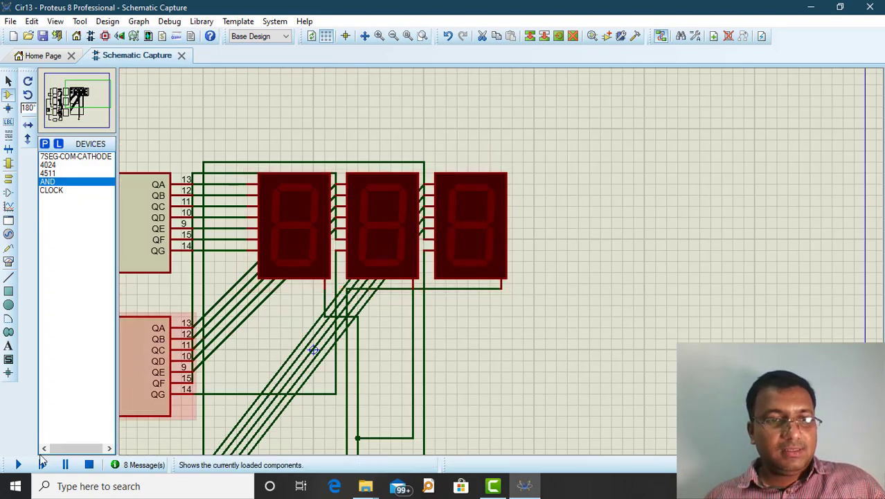
click(18, 466)
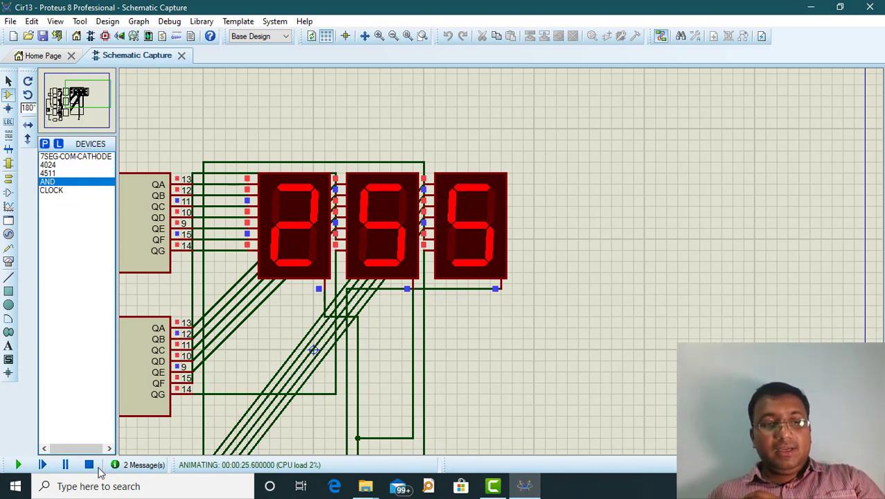
click(89, 465)
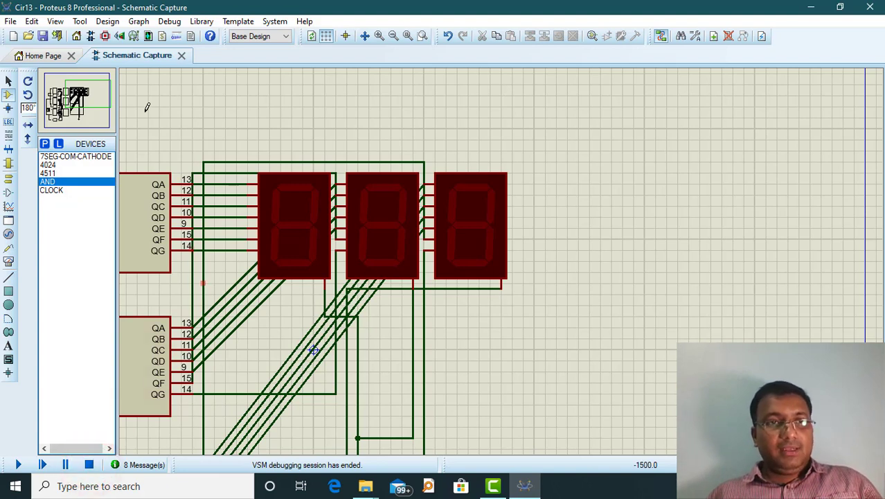
click(42, 39)
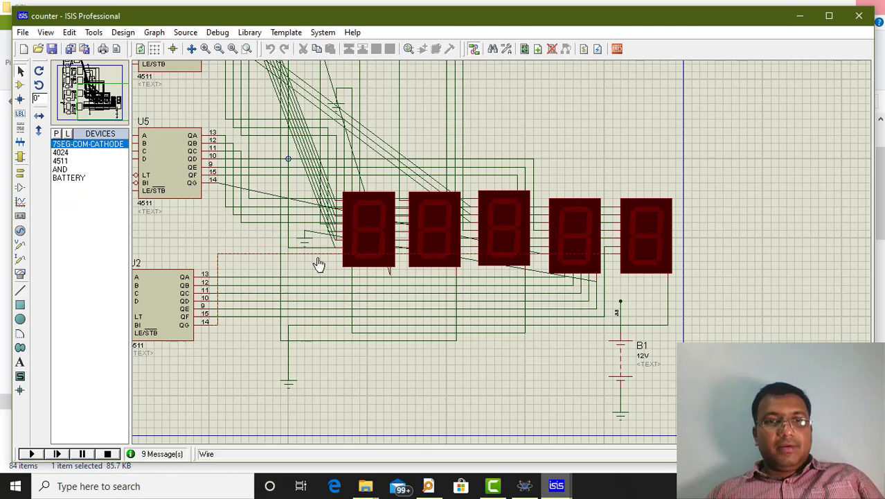
Examine the five-display counter design in ISIS Professional and run its simulation
scroll(316, 262, down, 2)
scroll(423, 245, up, 1)
scroll(427, 247, down, 1)
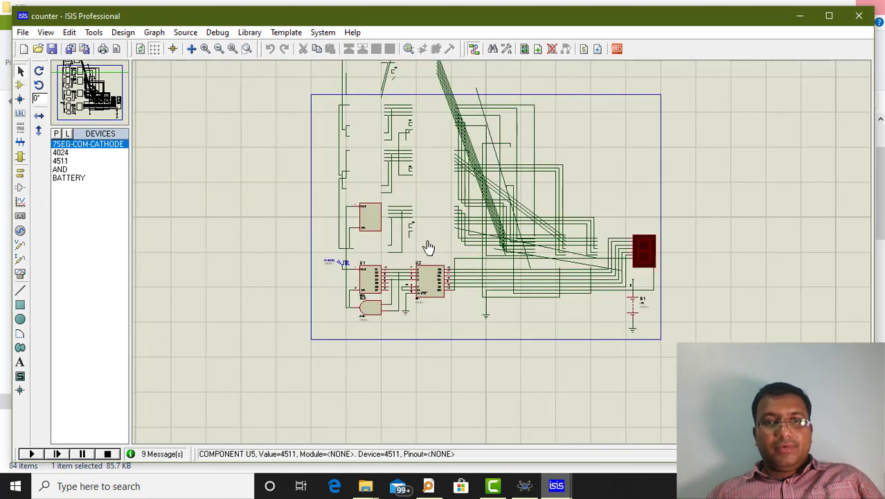
scroll(582, 301, up, 1)
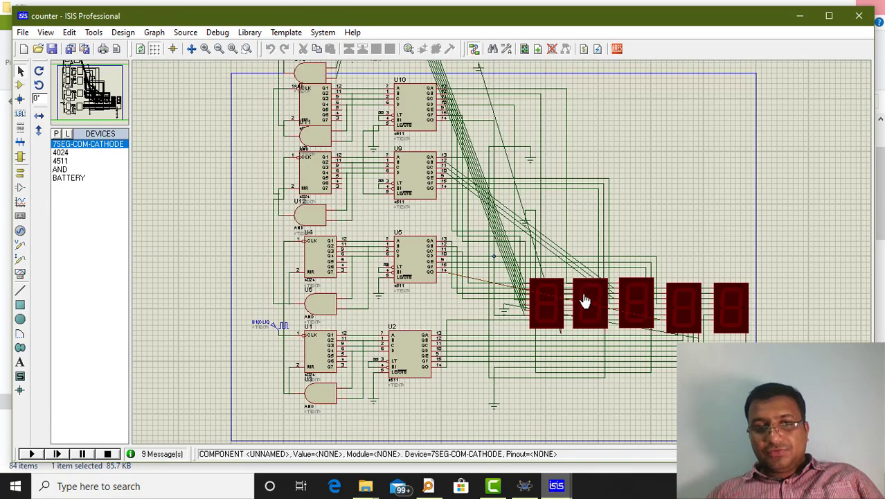
scroll(689, 333, up, 1)
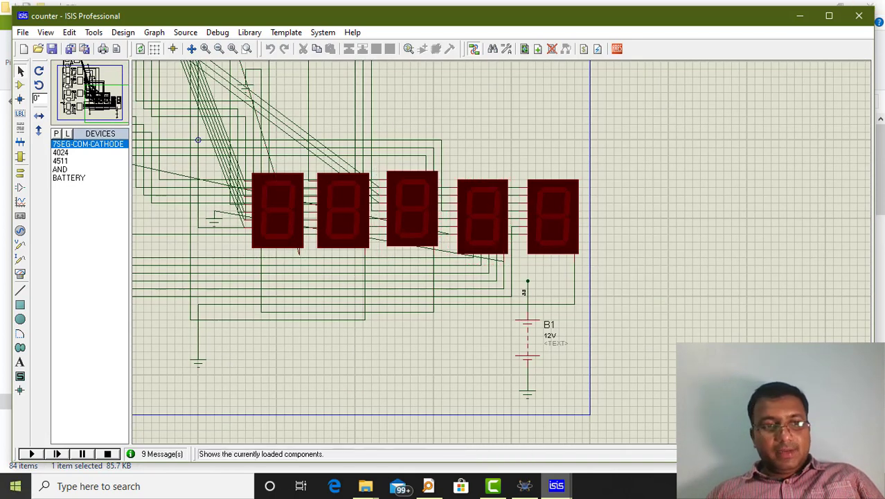
click(32, 454)
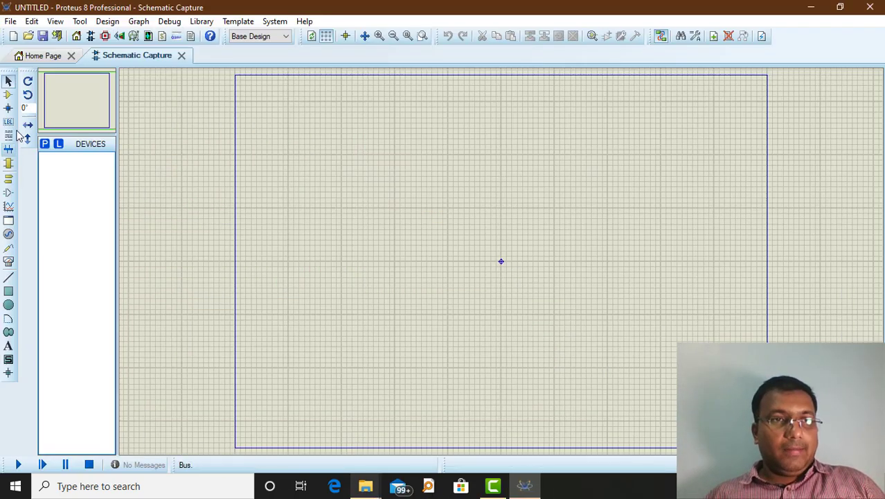
Find the 74LS390 dual decade ripple counter in the device library and add it to the new project's device list
click(9, 95)
click(44, 143)
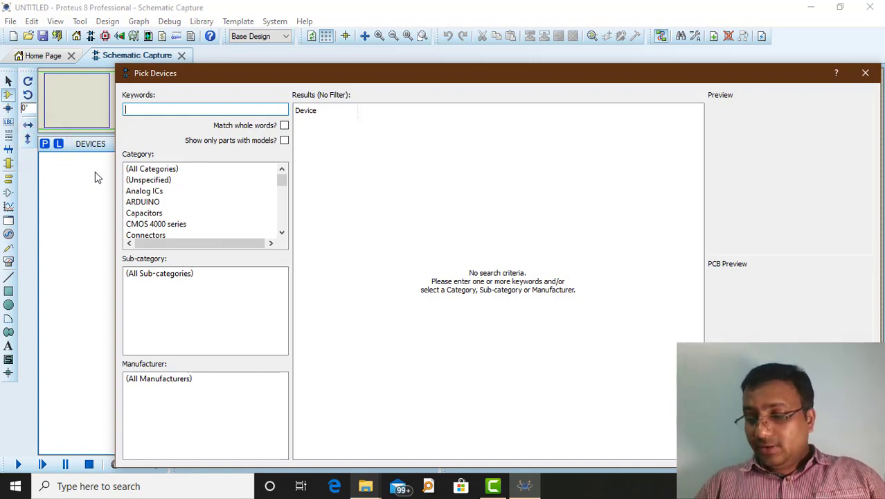
text(74)
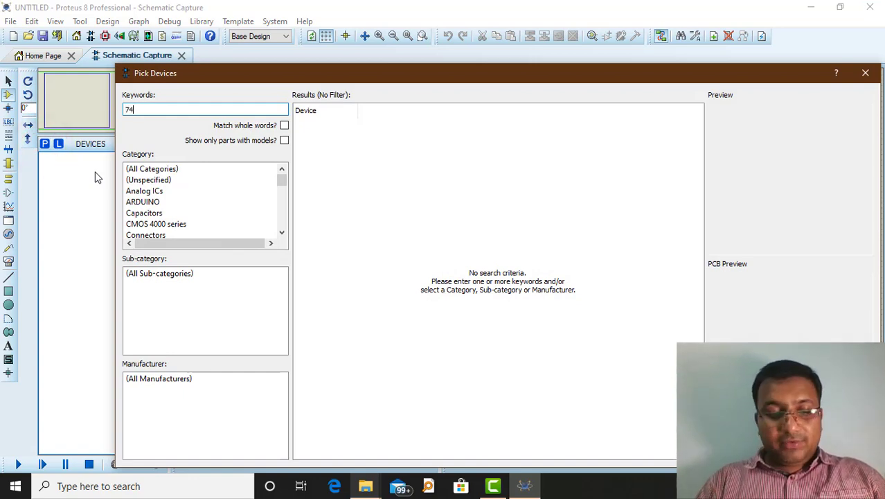
text(ls390)
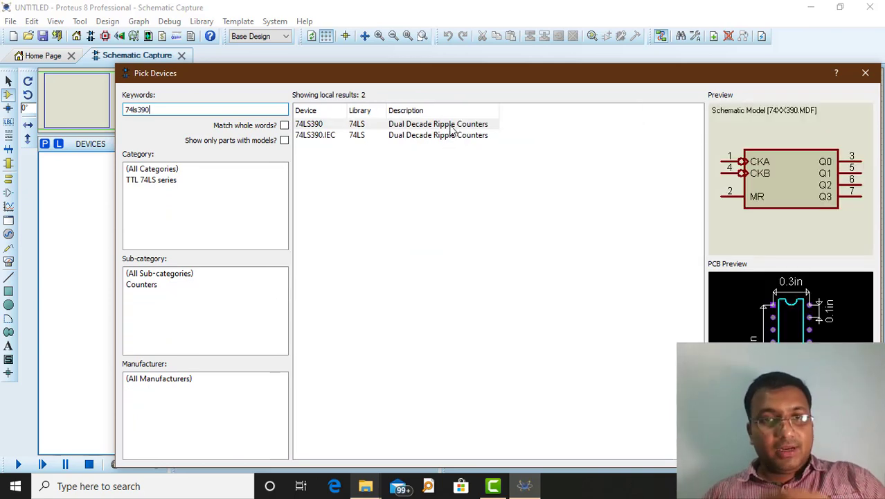
click(449, 129)
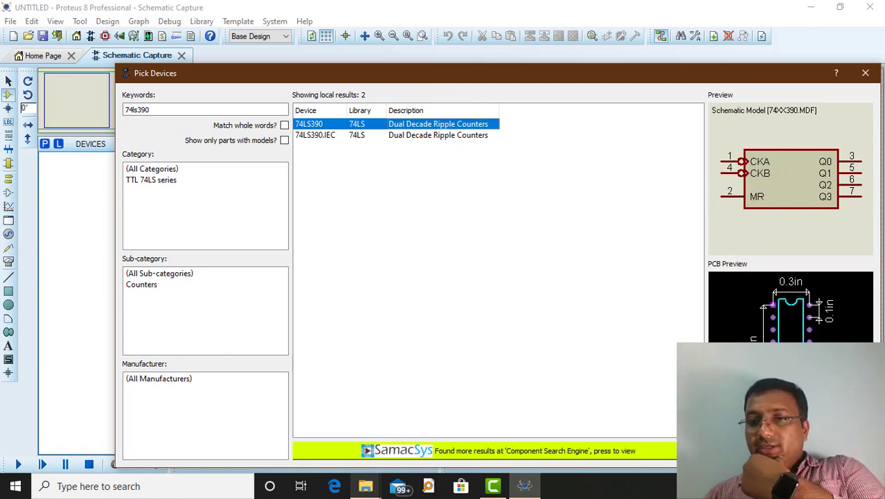
click(792, 452)
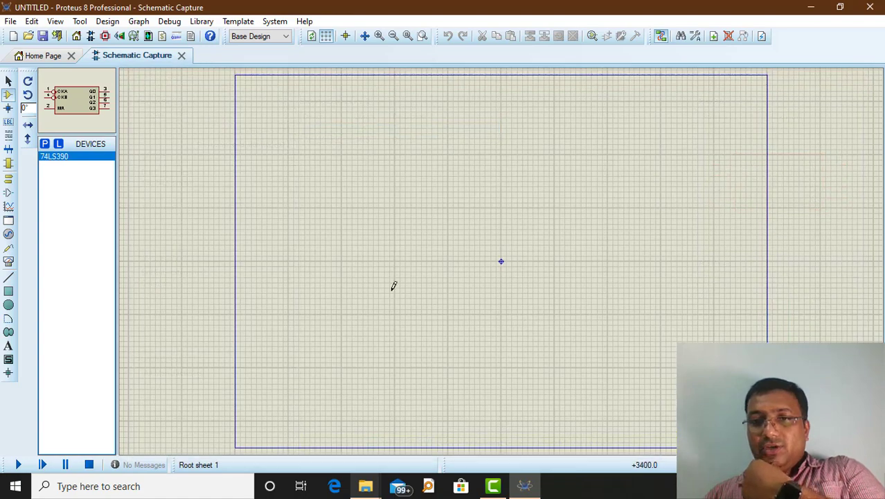
Search the device library for 7seg and add the 7SEG-BCD display to the device list
click(44, 145)
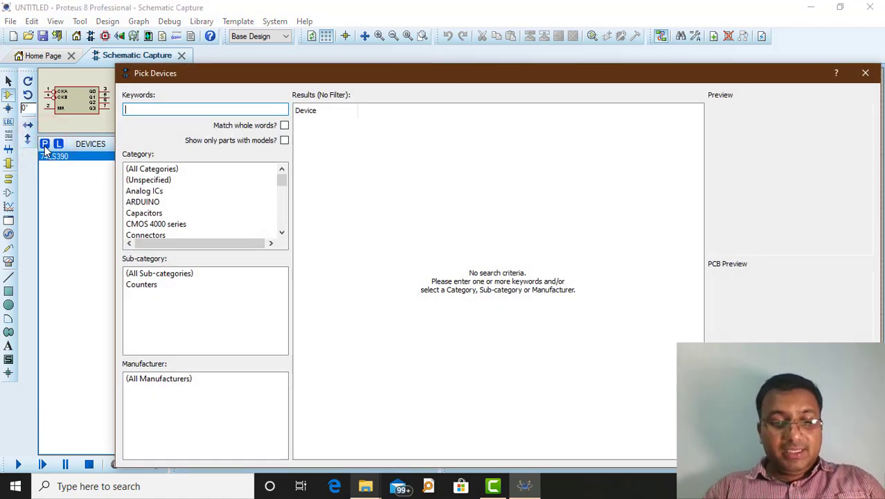
text(7s)
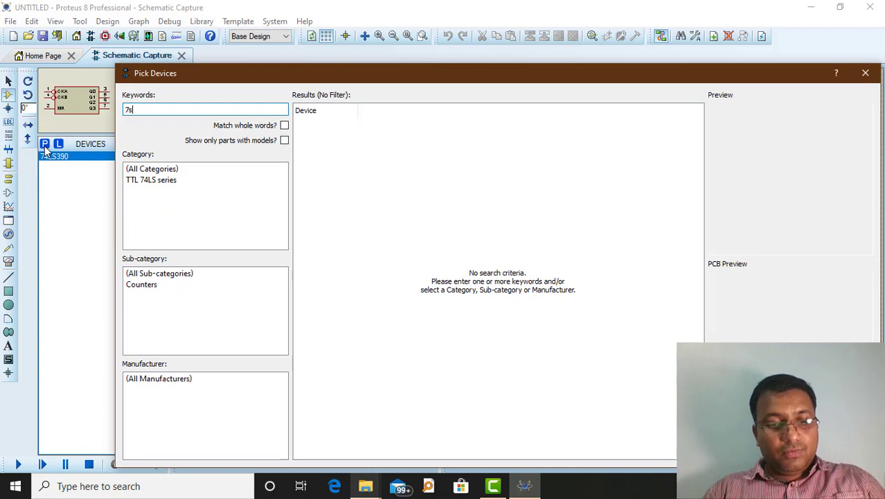
text(eg)
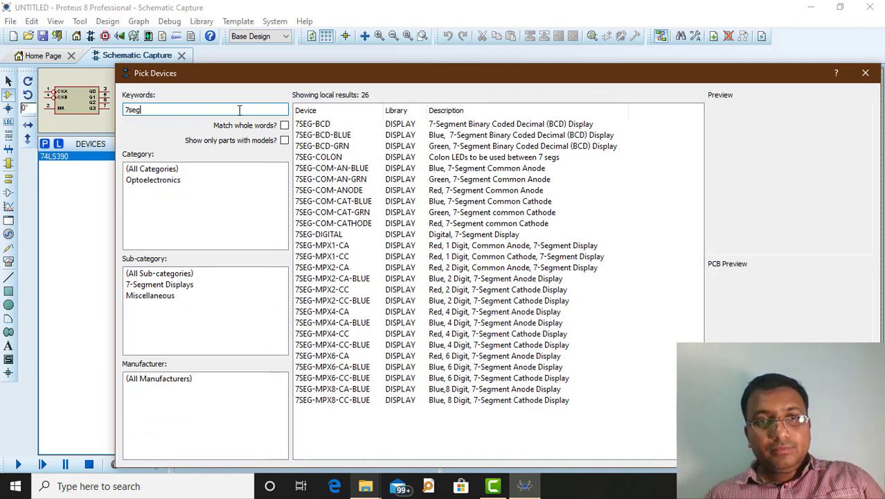
click(317, 125)
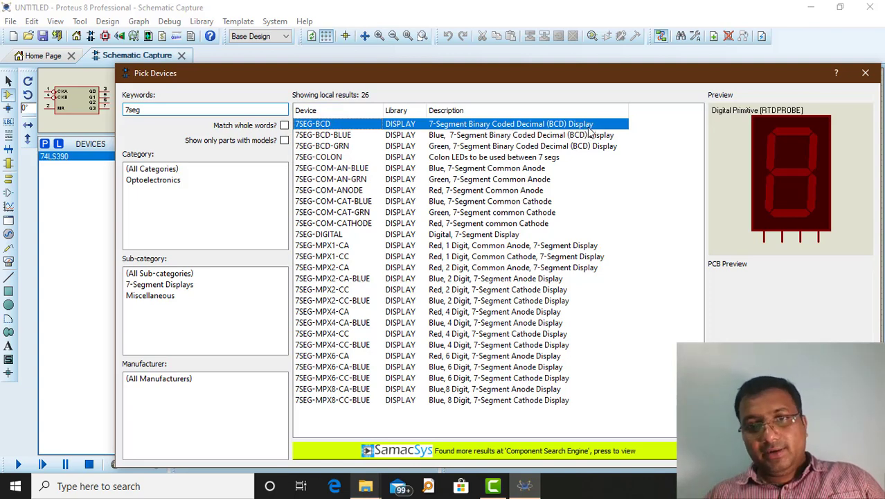
click(799, 452)
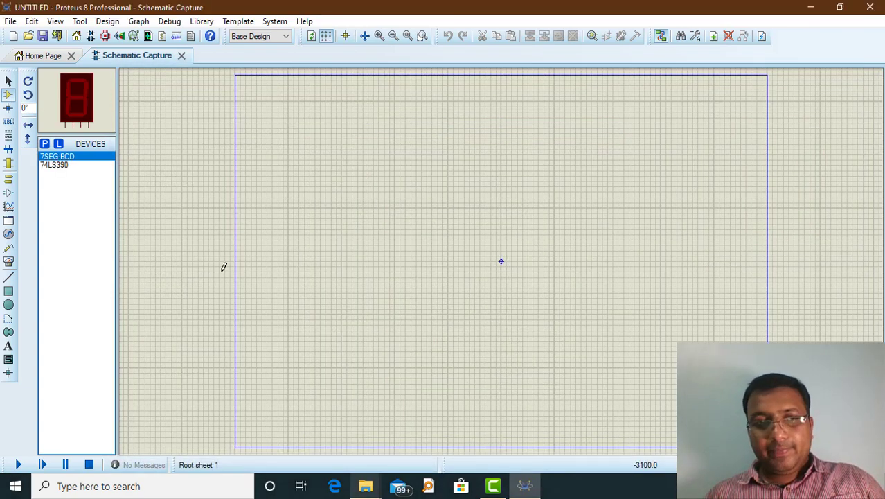
Find the CLOCK primitive in the device library and add it to the device list
click(45, 145)
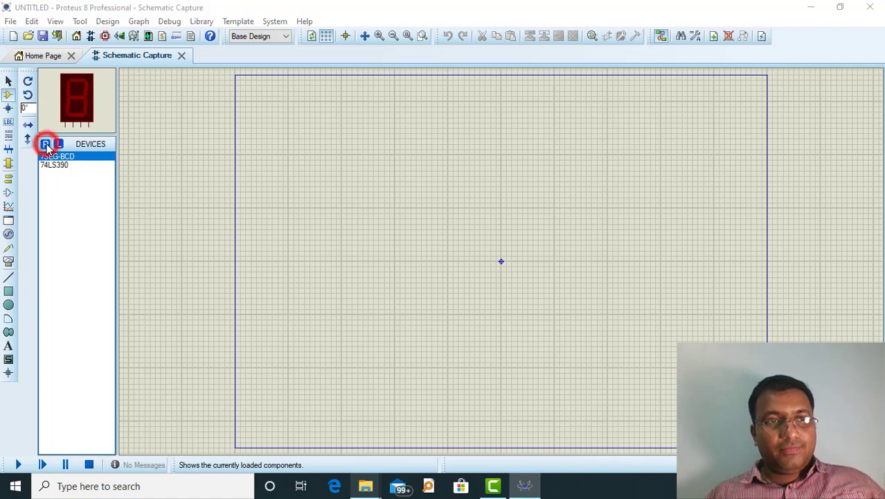
text(clock)
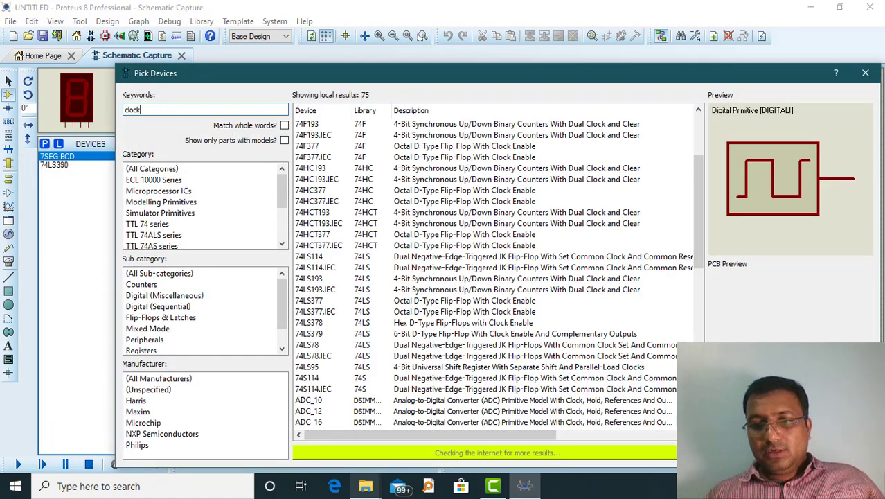
key(Return)
Place one 74LS390 counter on the sheet and a 7SEG-BCD display above and to the right of it
click(60, 164)
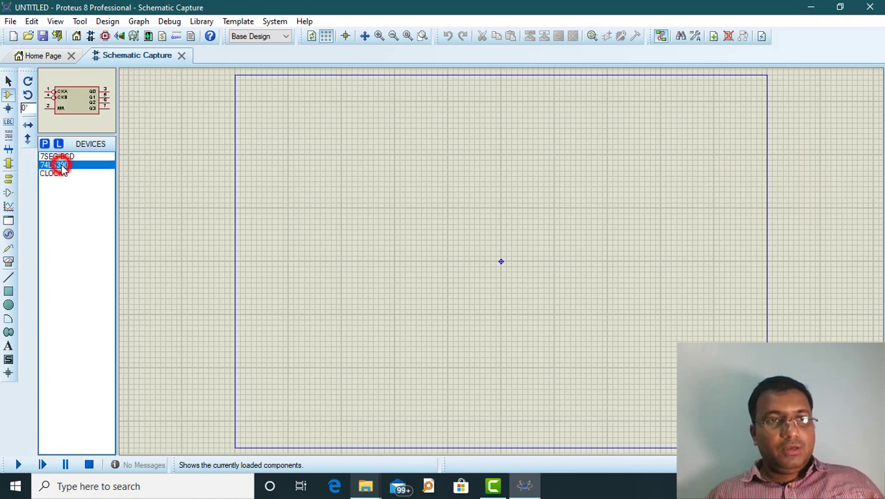
click(362, 197)
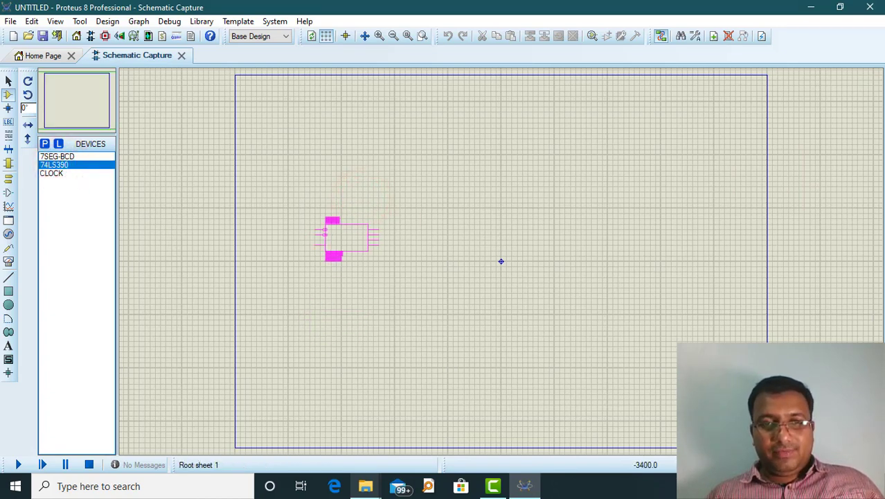
click(316, 231)
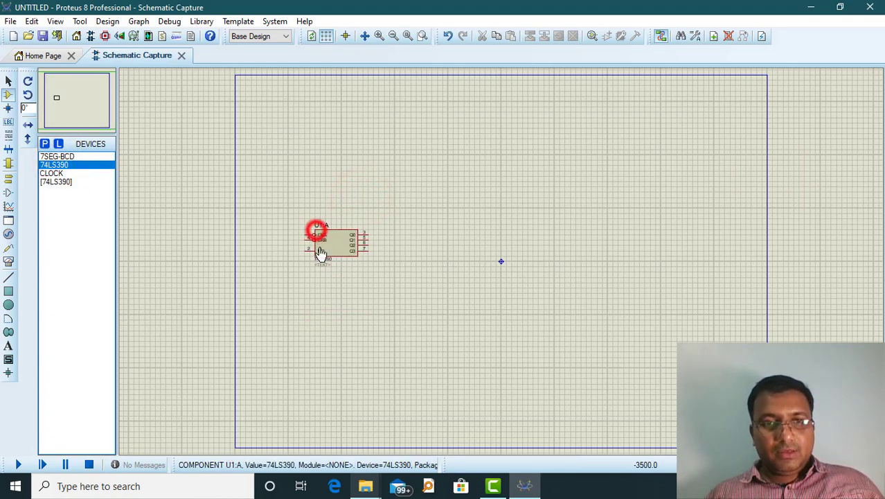
click(60, 156)
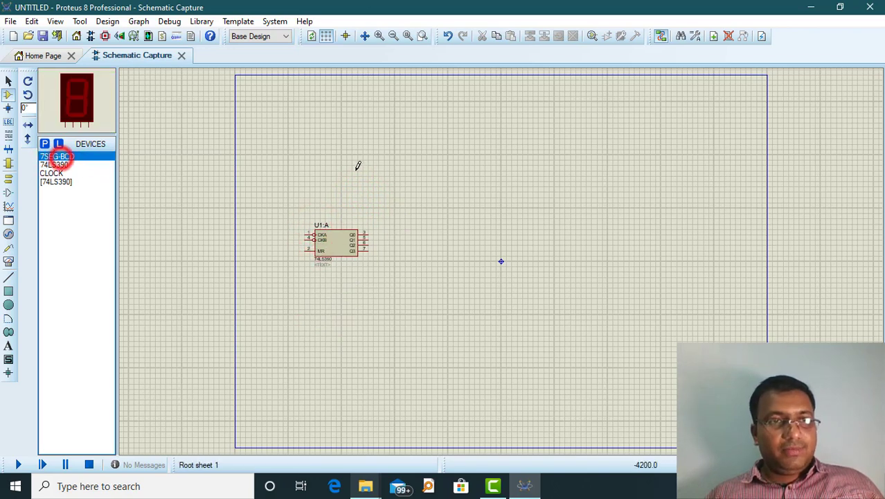
click(396, 178)
click(399, 153)
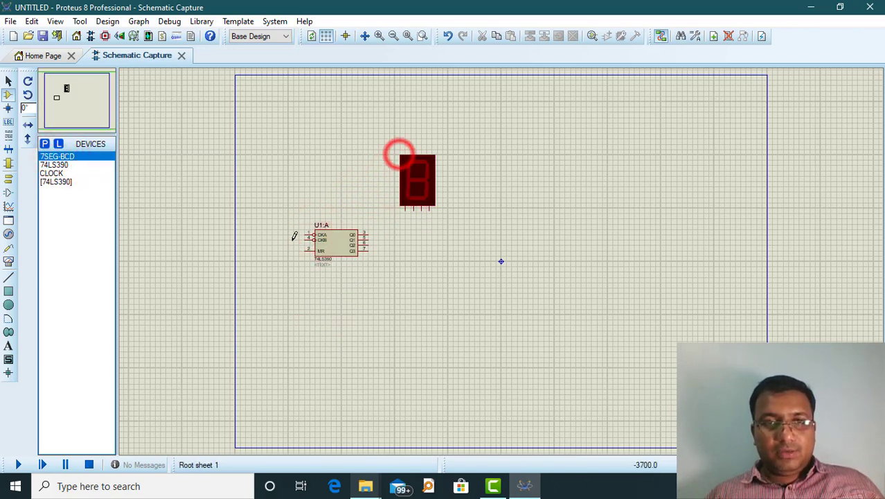
Wire outputs Q0 to Q3 of U1:A to the display's four inputs, with Q0 on the rightmost pin and Q3 on the leftmost
scroll(368, 234, up, 2)
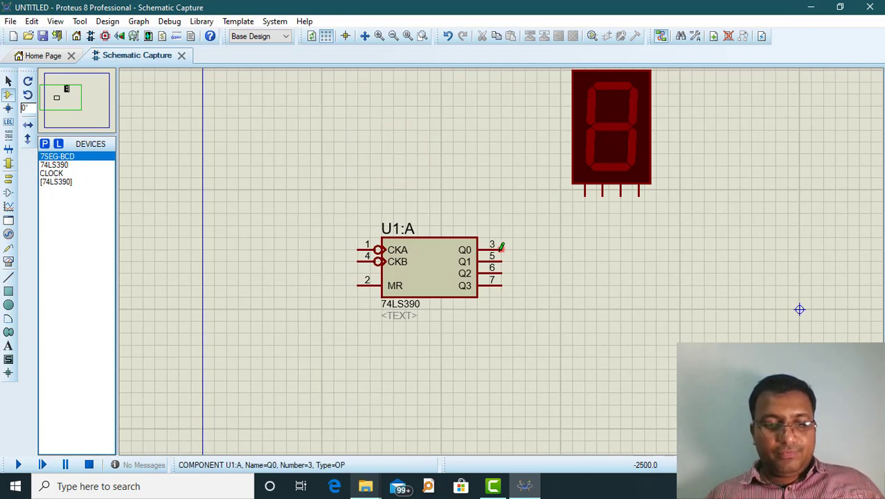
click(501, 246)
click(637, 197)
click(620, 196)
click(621, 249)
click(620, 260)
click(501, 261)
click(503, 274)
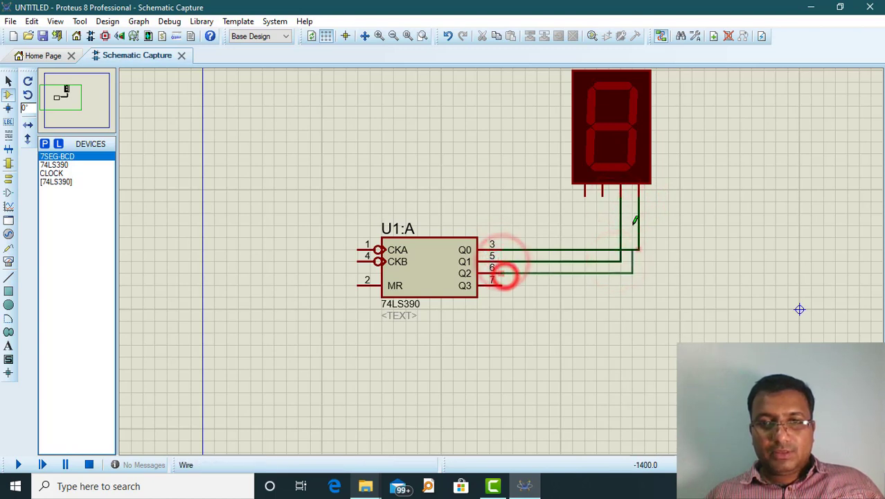
click(604, 196)
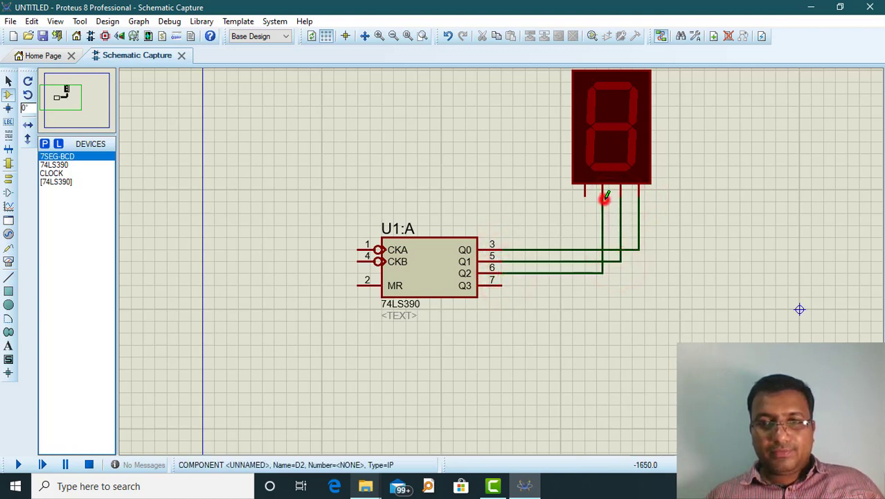
click(584, 192)
click(585, 273)
click(585, 285)
click(502, 285)
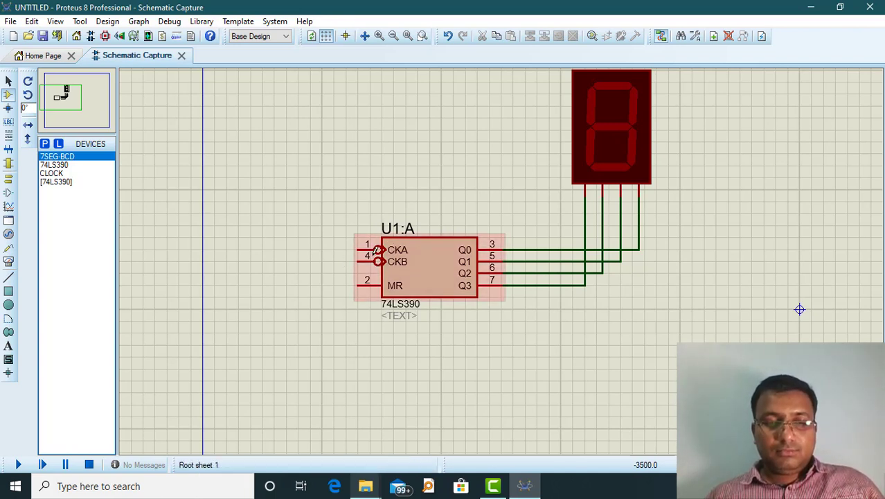
Wire U1:A's Q0 output back to CKB, and place a CLOCK source connected to CKA
click(323, 213)
click(523, 247)
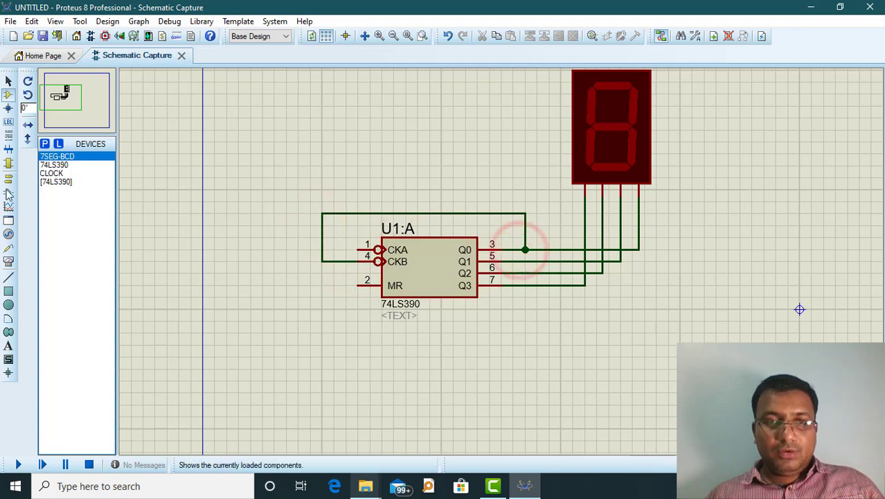
click(48, 174)
click(266, 257)
click(255, 246)
click(299, 249)
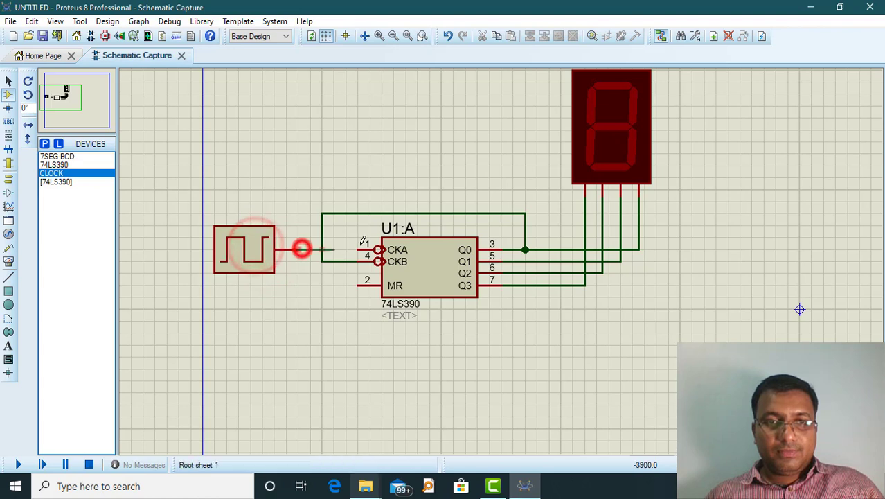
click(360, 250)
Run the simulation of the single-digit counter, pause it and stop it
click(18, 464)
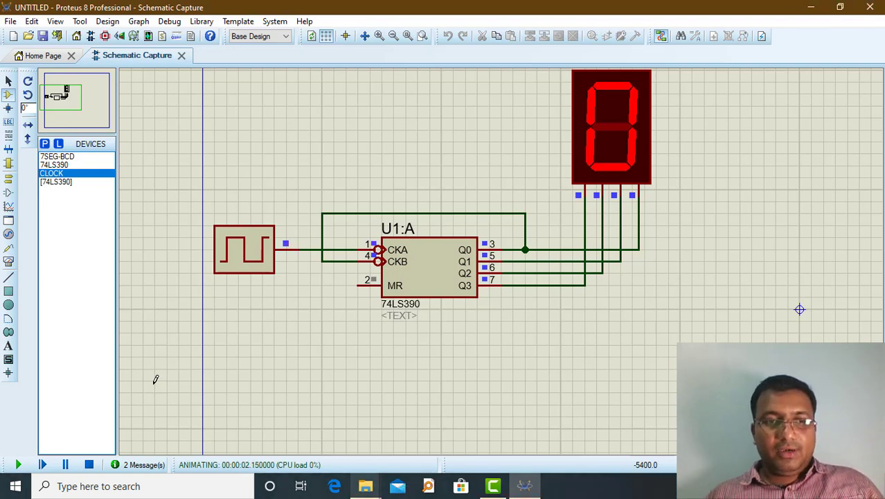
click(65, 464)
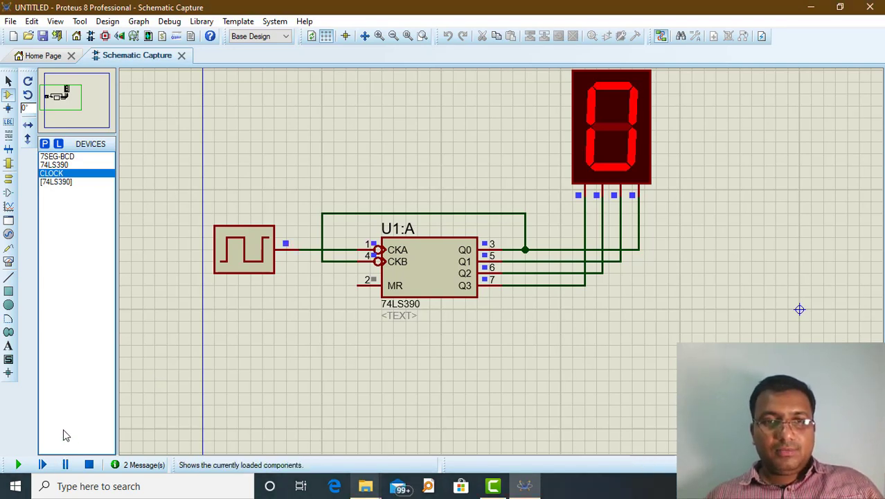
click(90, 464)
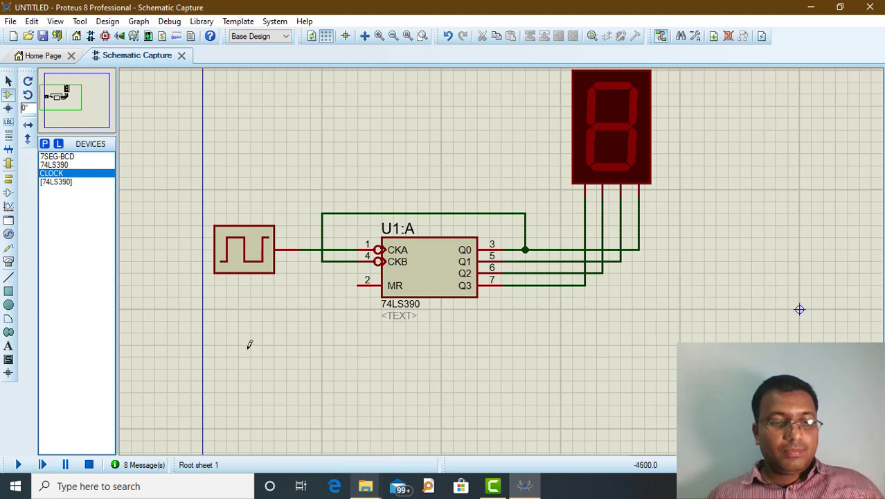
Find the LOGICSTATE source in the device library and place it below the clock source
click(45, 143)
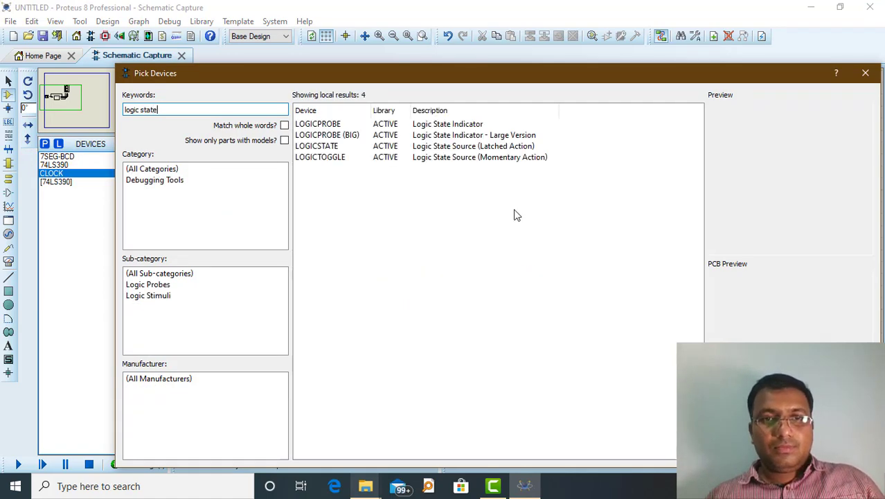
click(330, 147)
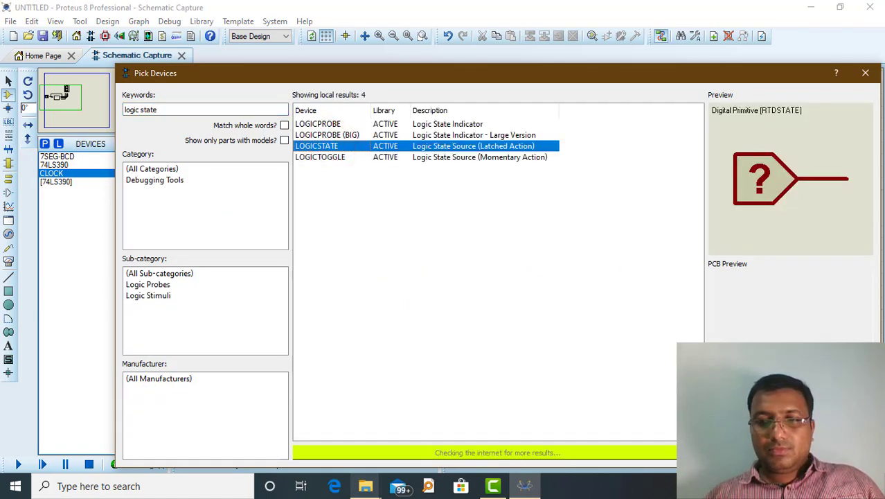
double_click(330, 146)
click(294, 332)
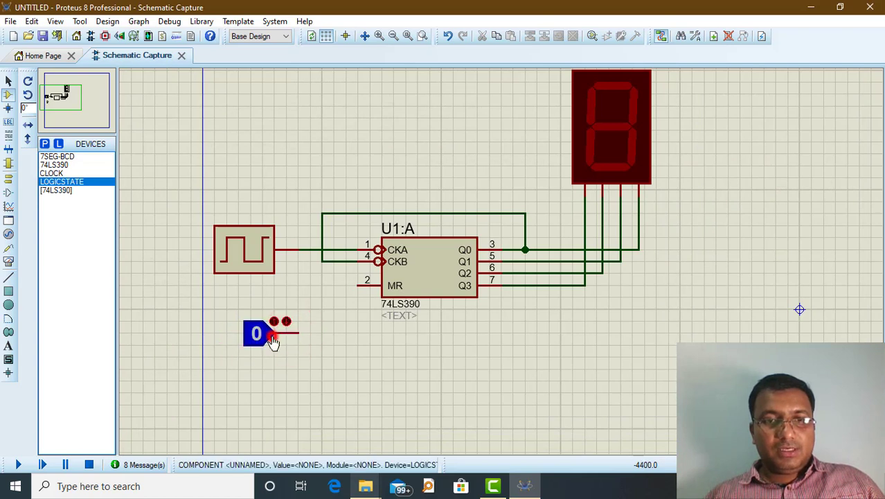
Place a second 74LS390 section below U1:A and a second 7SEG-BCD display beside the first one
click(55, 165)
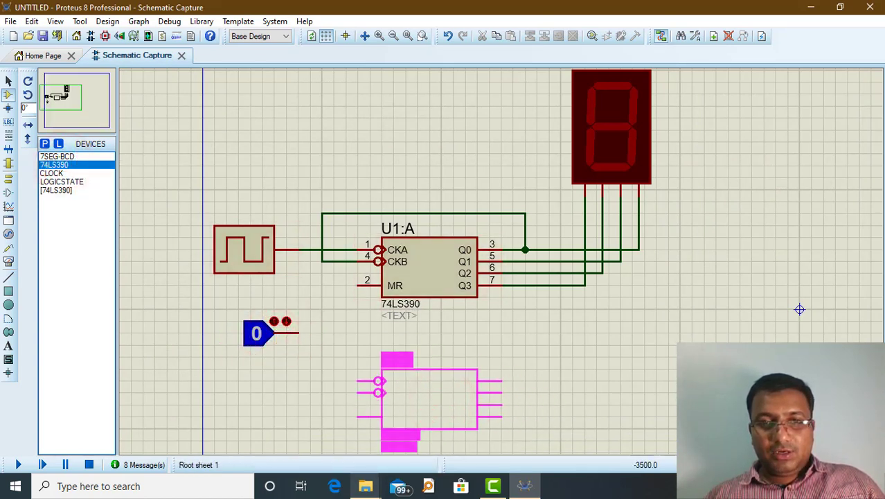
click(382, 364)
click(64, 157)
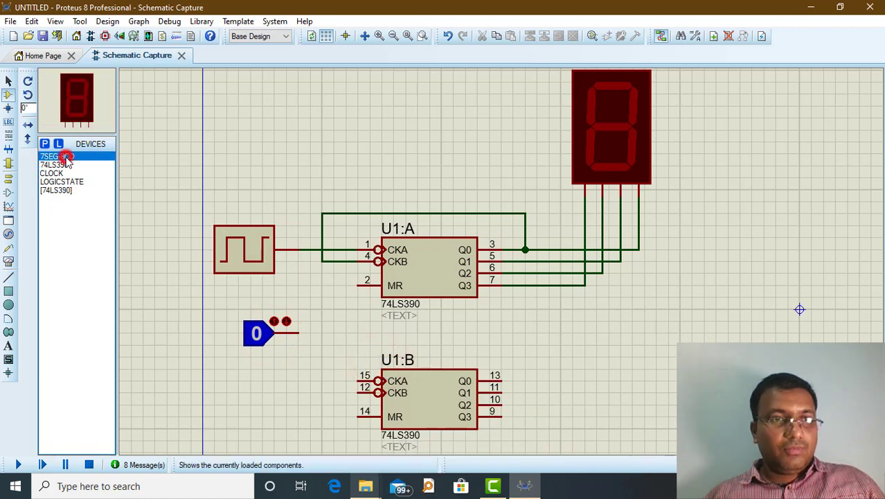
click(765, 111)
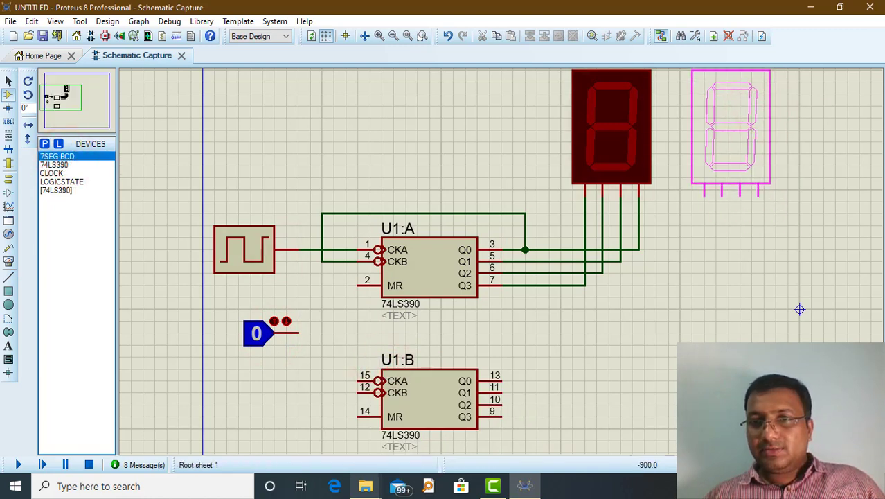
click(689, 70)
Wire outputs Q0 to Q3 of U1:B to the second display's inputs, with Q3 on the leftmost pin
click(704, 197)
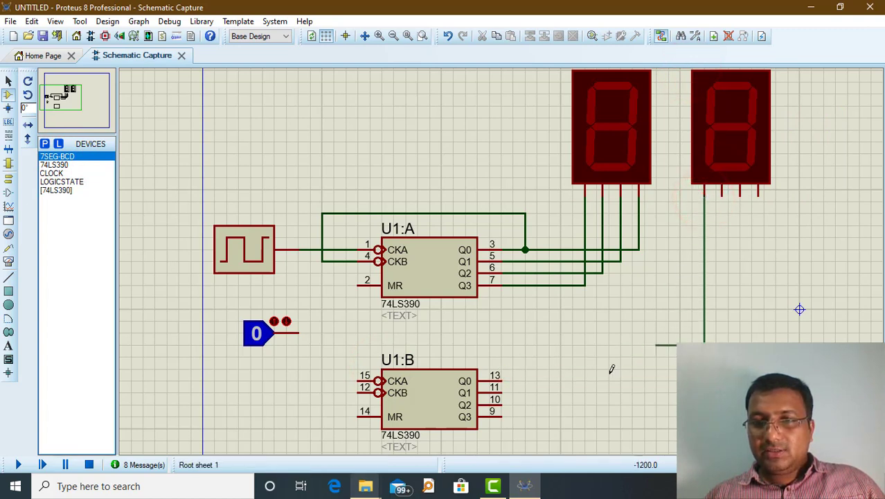
click(498, 416)
click(503, 405)
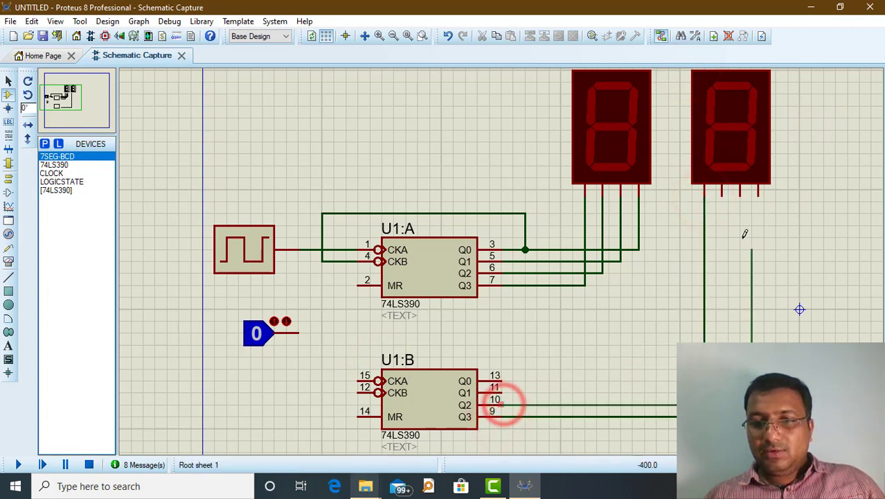
click(721, 193)
click(739, 194)
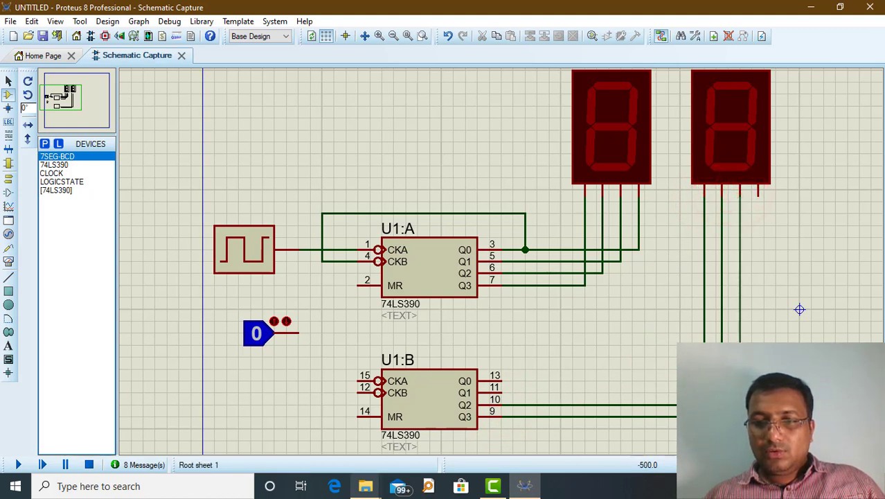
click(491, 393)
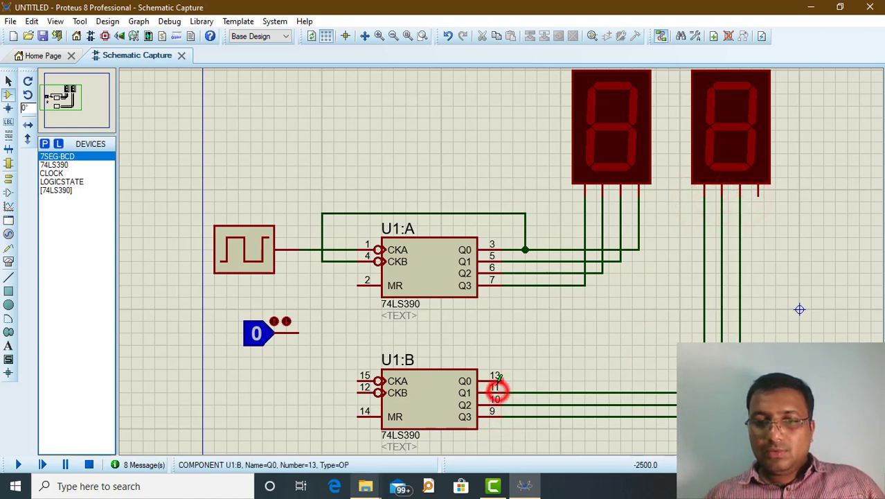
click(491, 381)
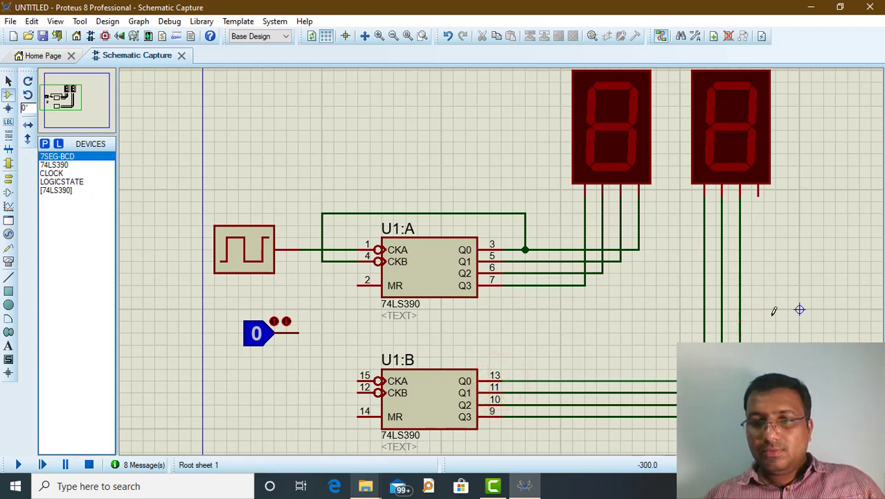
click(759, 194)
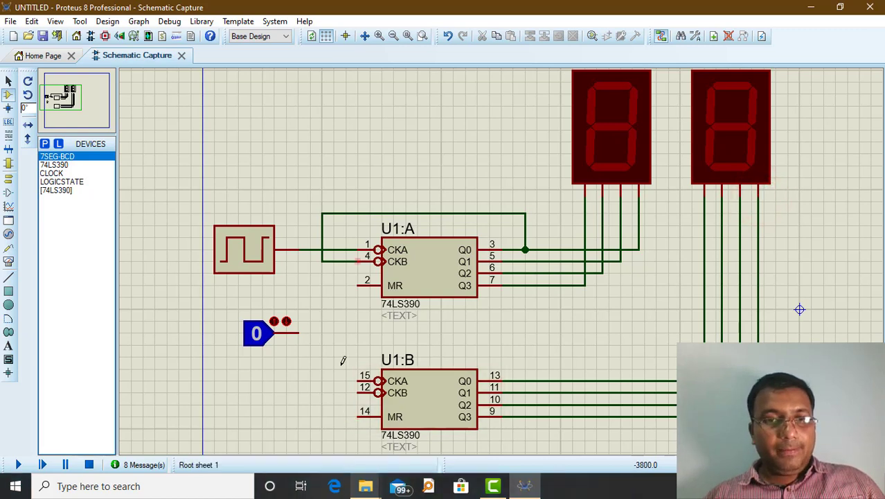
Wire the MR pins of U1:A and U1:B together and connect the LOGICSTATE output to that wire
click(357, 285)
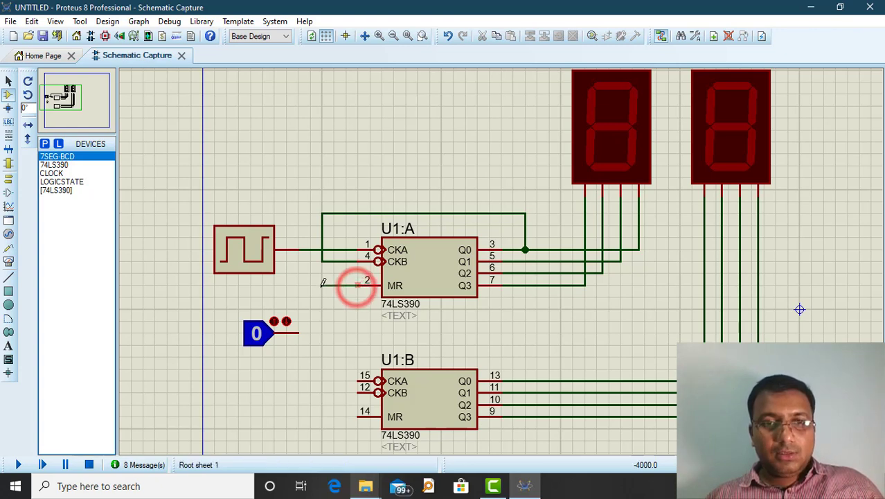
click(322, 285)
click(326, 414)
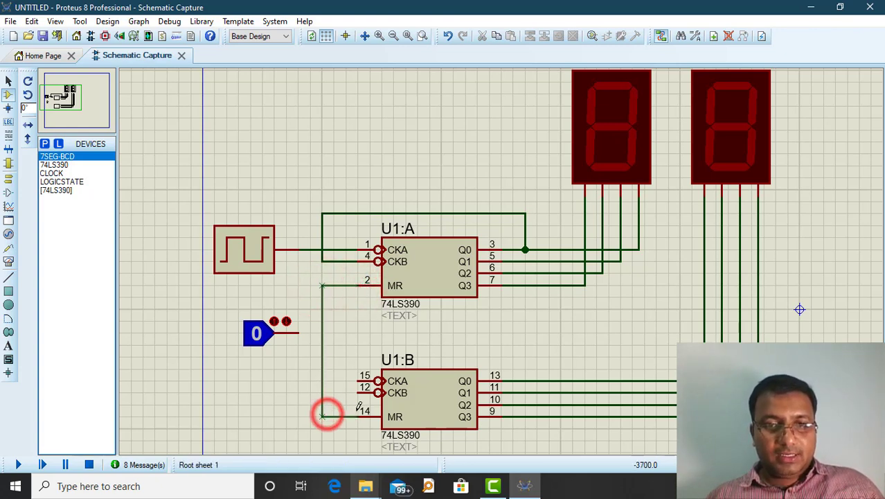
click(357, 414)
click(303, 332)
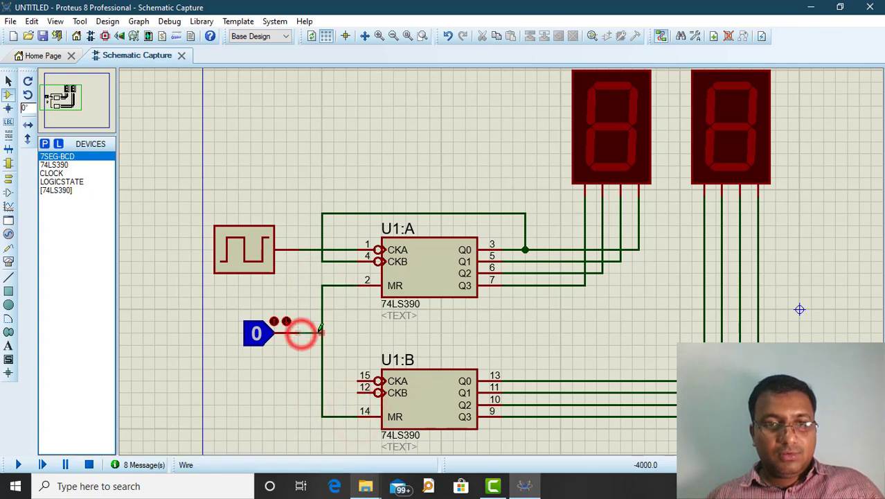
click(323, 333)
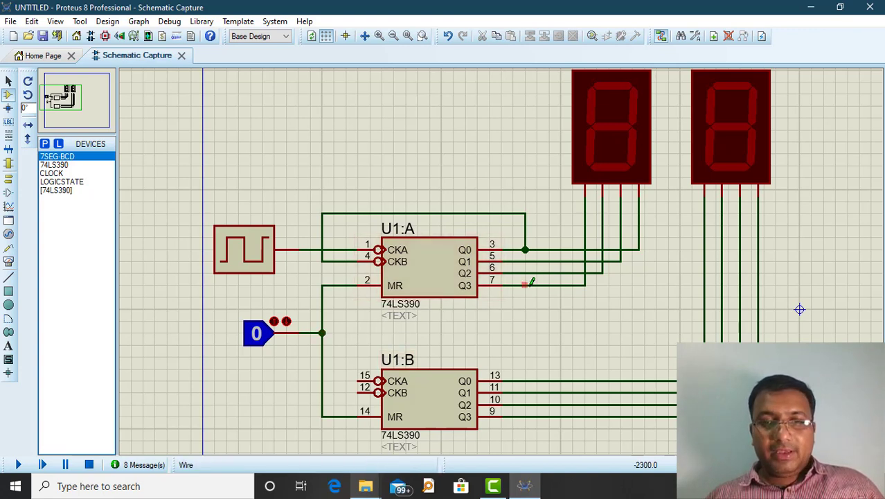
Wire Q3 of U1:A to CKA of U1:B, and connect CKB of U1:B to its own Q0 output
click(530, 284)
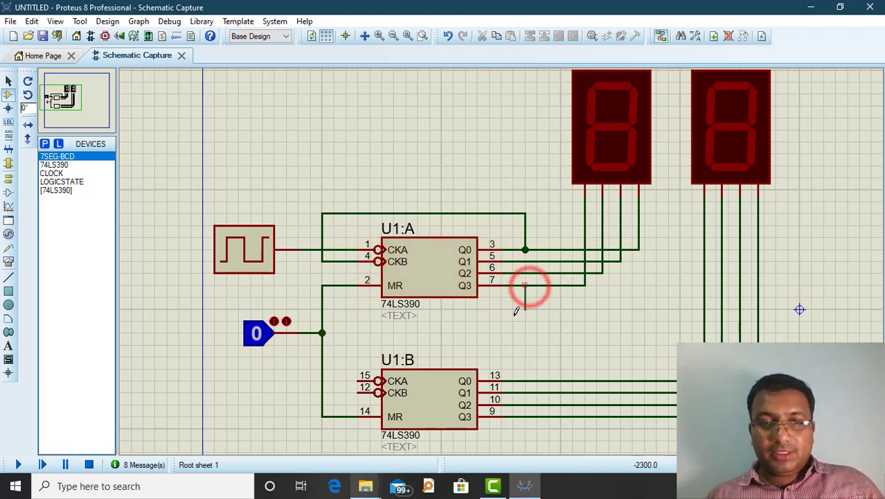
click(338, 341)
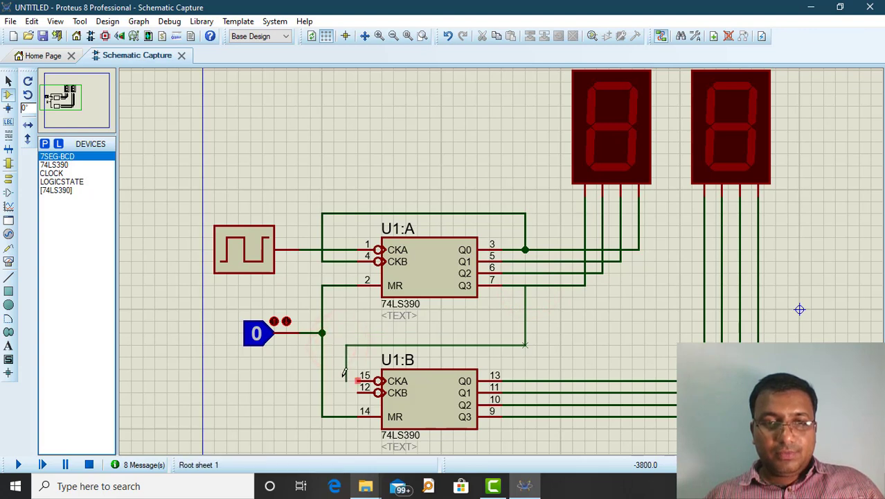
click(337, 372)
click(356, 379)
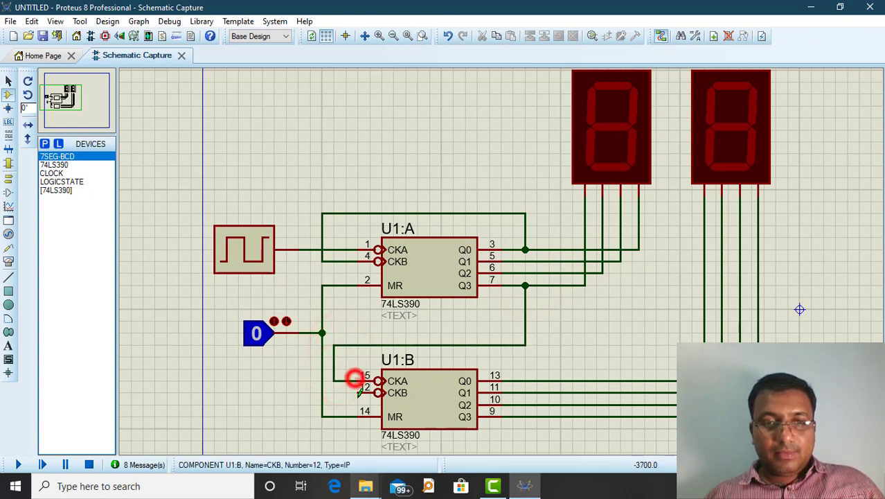
click(357, 392)
click(356, 332)
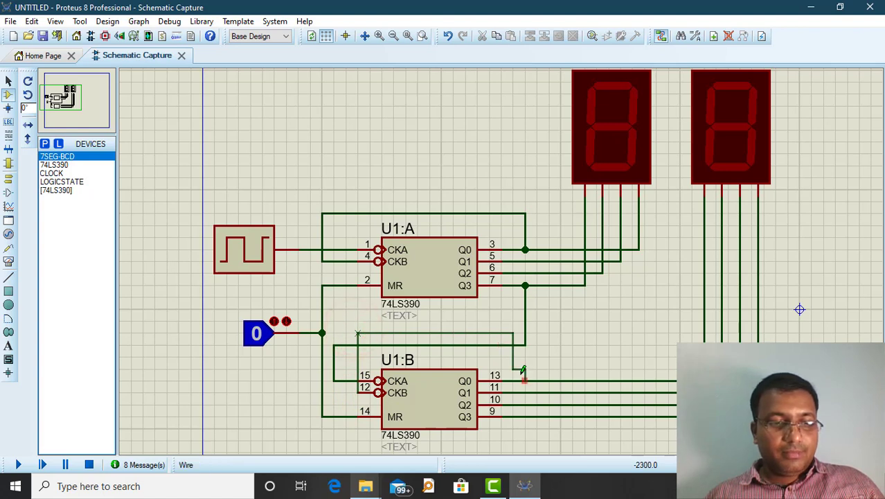
click(560, 380)
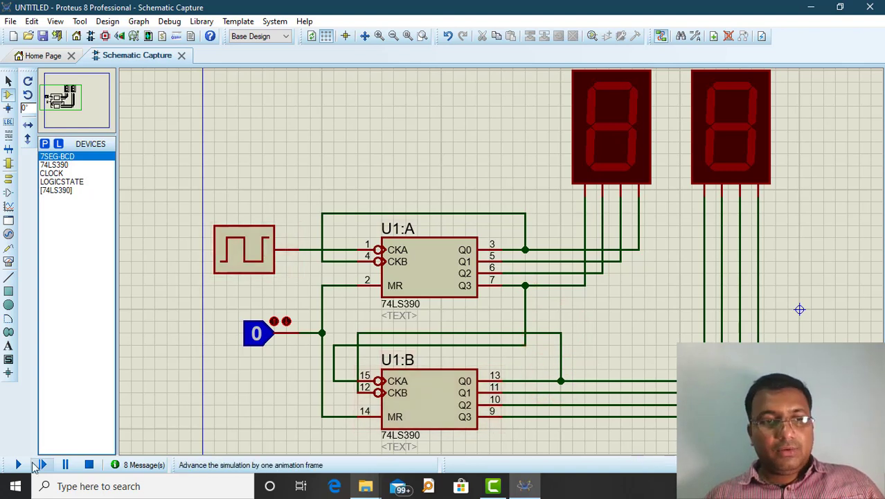
Run the simulation of the two-digit counter and stop it
click(18, 464)
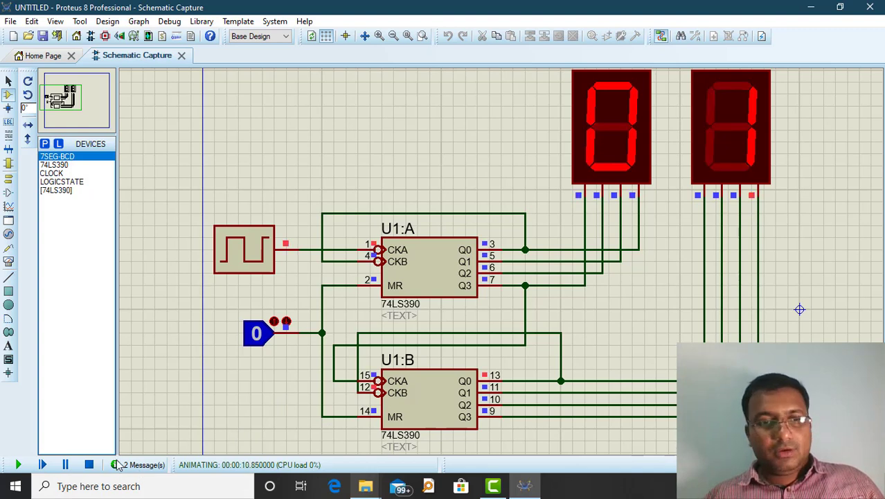
click(89, 464)
Swap the two seven-segment displays so U1:B's digit sits directly to the left of U1:A's digit
click(627, 112)
drag(616, 133, 834, 134)
click(743, 135)
drag(697, 139, 554, 138)
drag(838, 131, 684, 134)
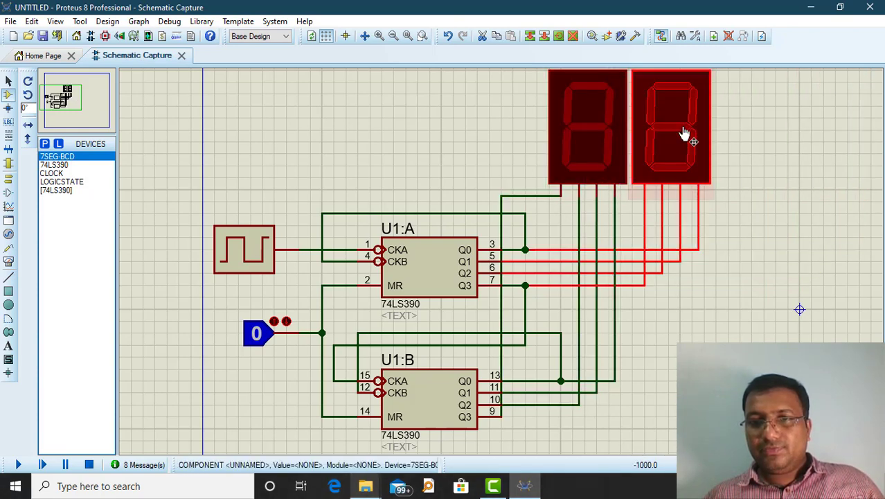
click(807, 261)
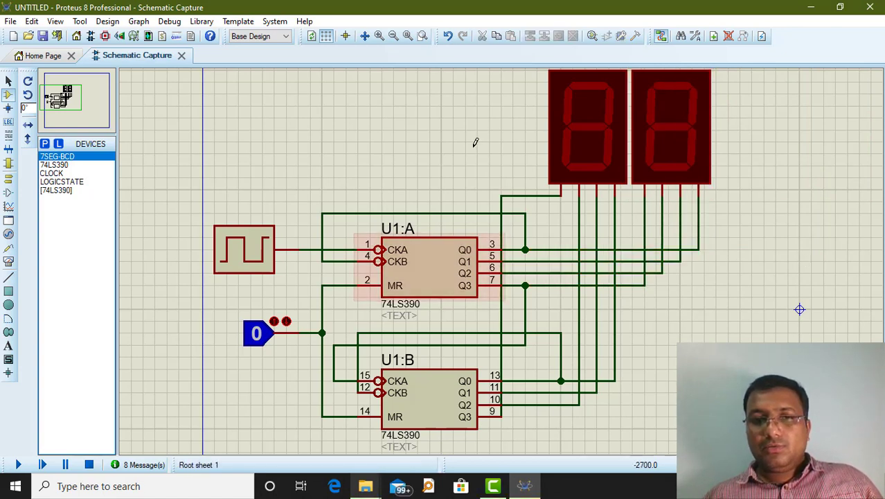
click(475, 143)
right_click(473, 144)
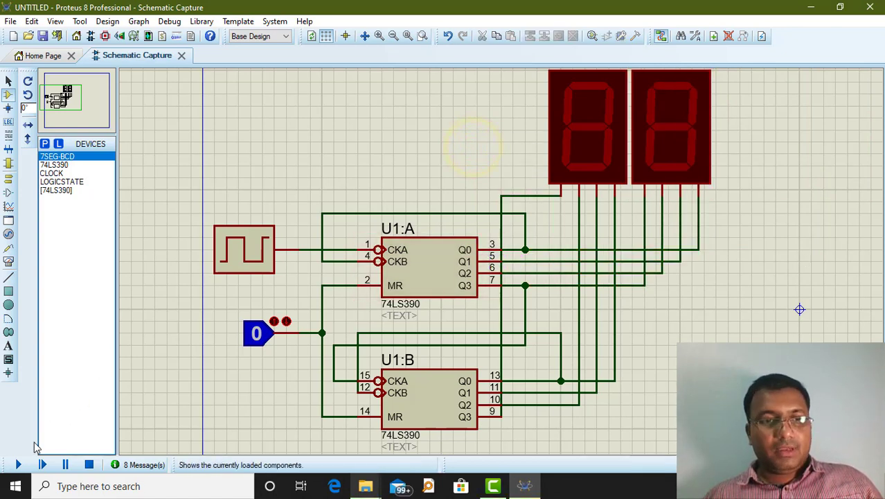
Simulate the counter again with the swapped displays, then stop the run
click(18, 466)
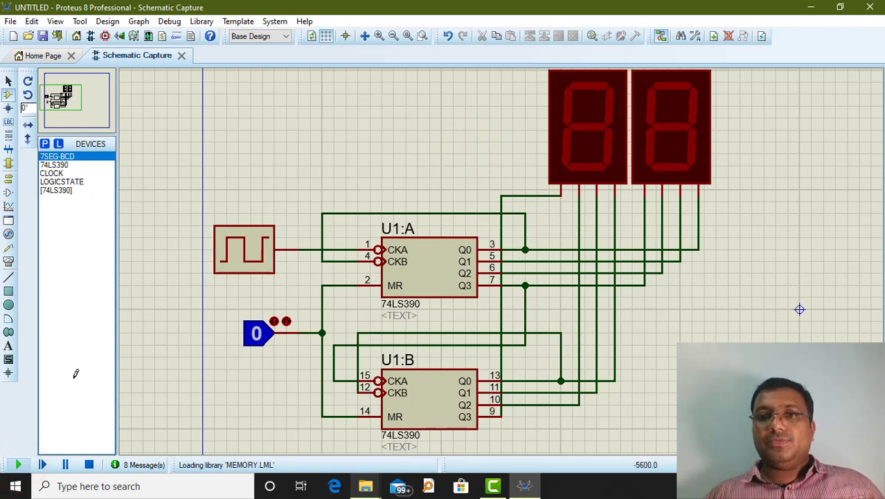
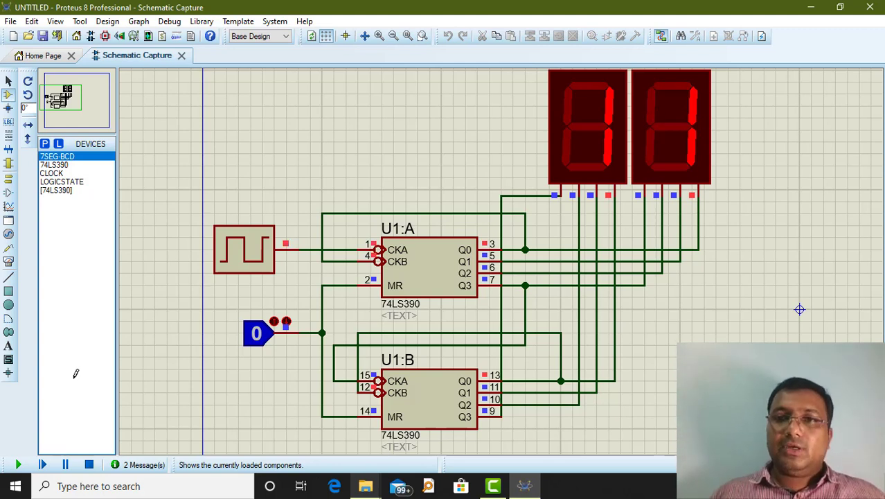
click(89, 464)
Save the project as Cir14 in the Circuits folder on the desktop
click(42, 36)
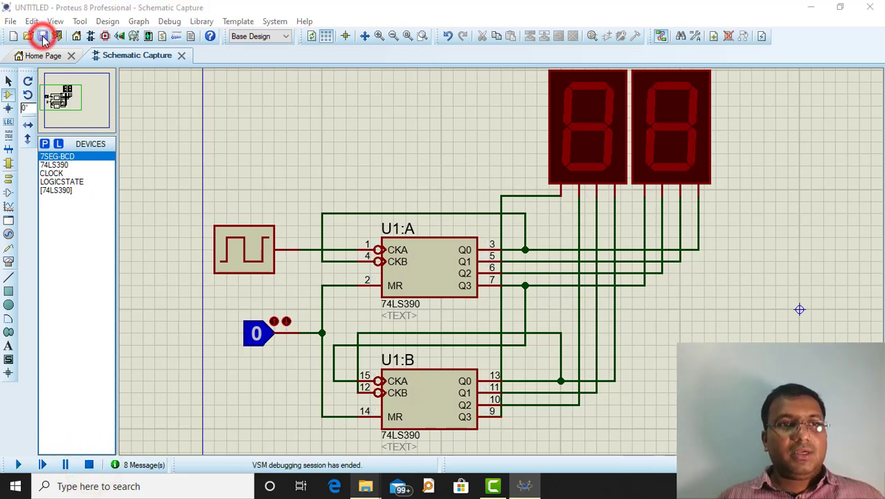
click(236, 160)
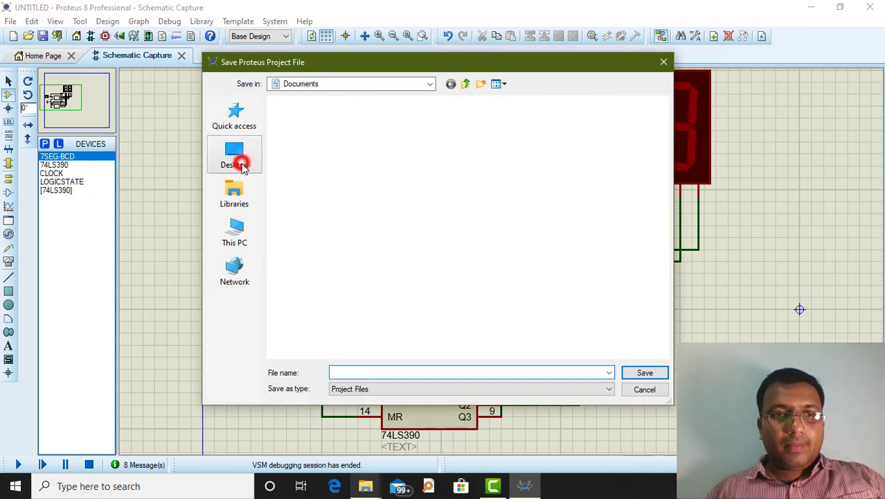
click(445, 258)
double_click(445, 257)
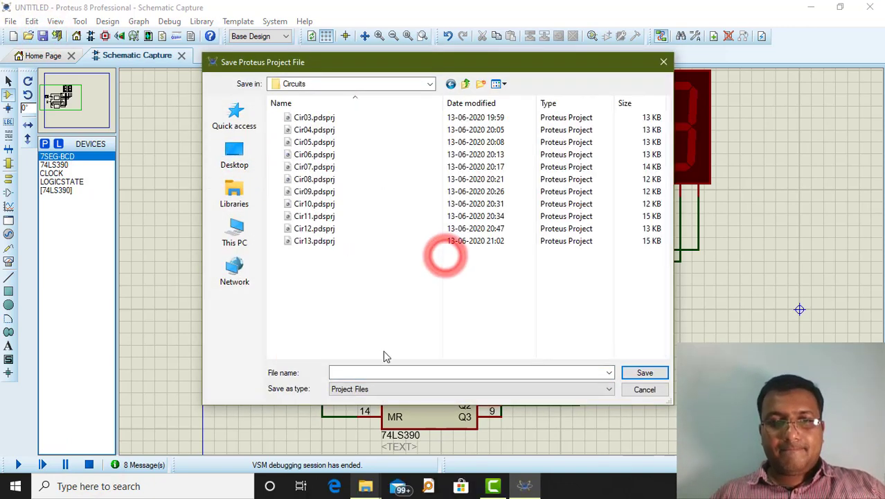
click(381, 373)
text(Cir)
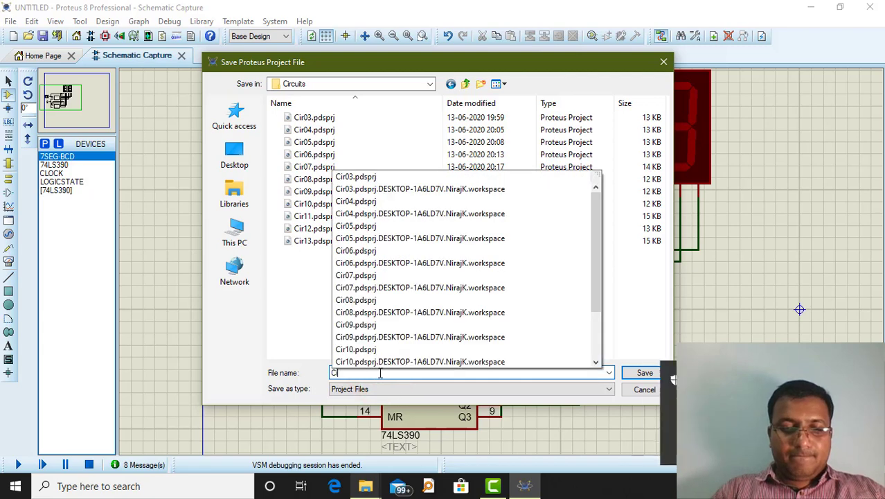
text(14)
key(Return)
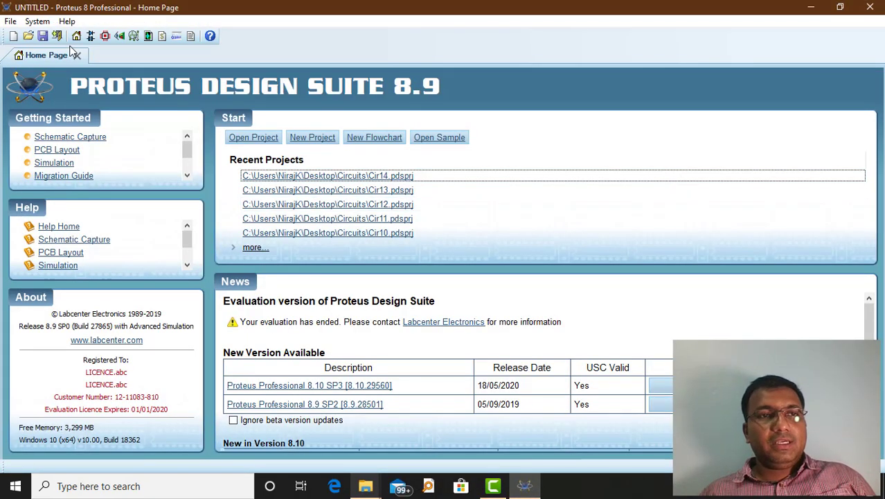
Open a blank schematic in the new project and add the 555 Timer/Oscillator from the ANALOG library to the device list
click(92, 37)
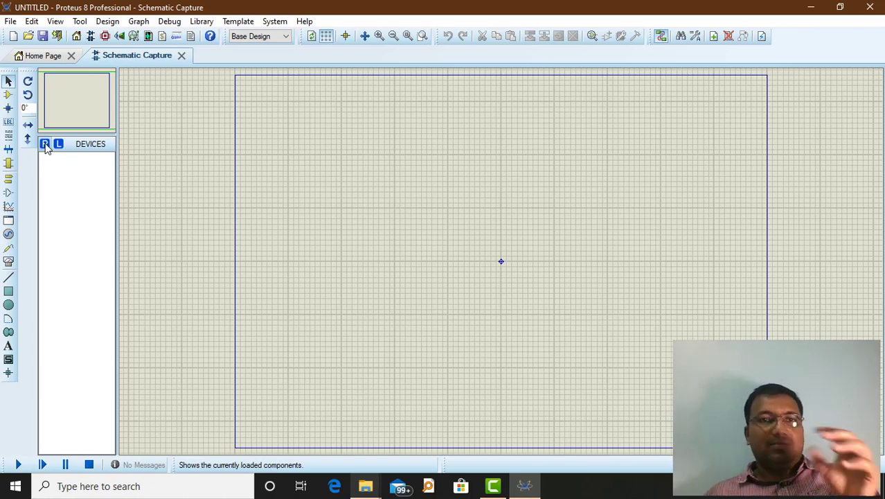
click(44, 144)
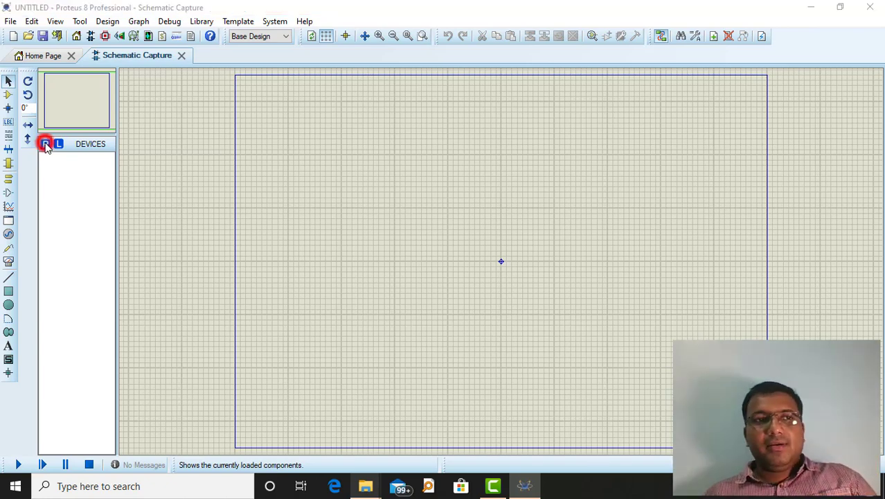
text(555)
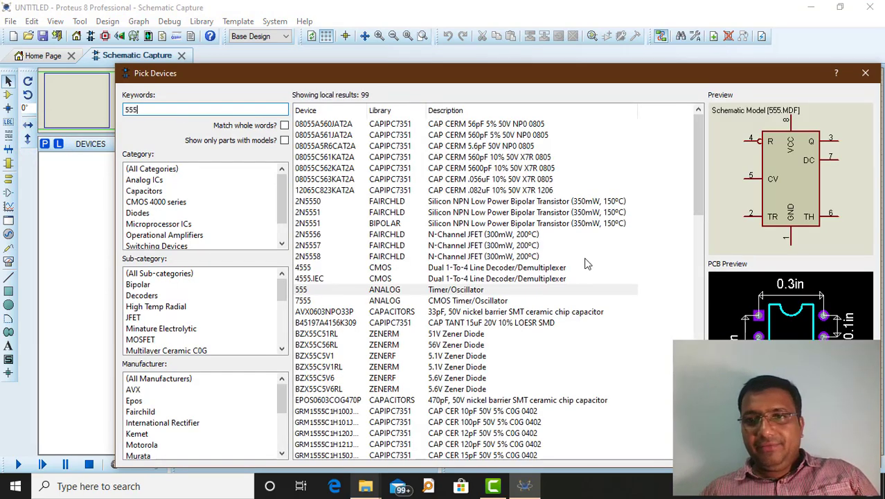
click(388, 289)
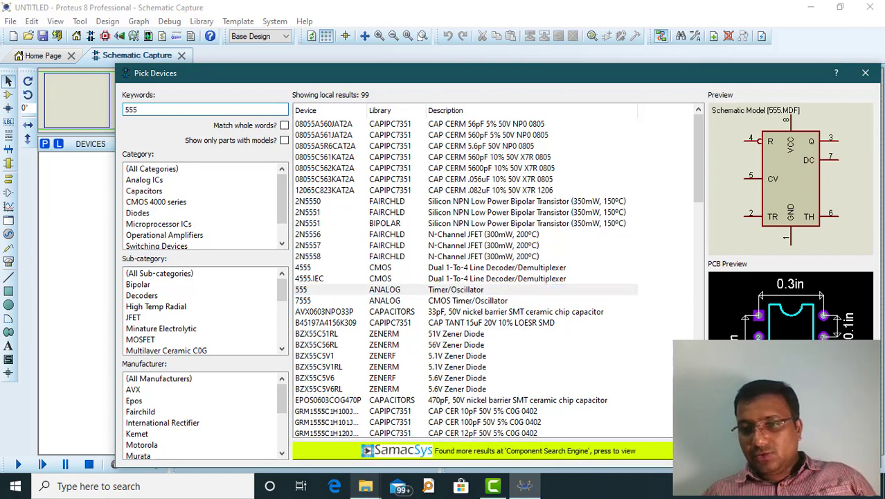
click(796, 453)
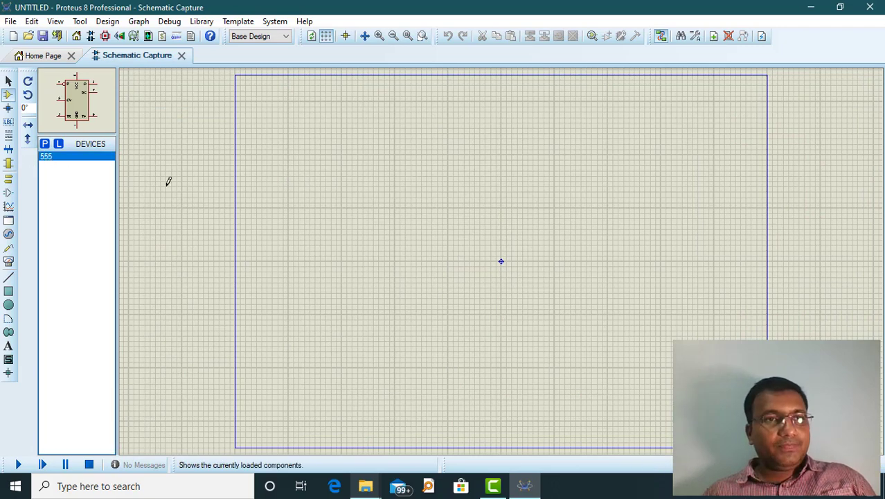
Place the 555 timer in the upper-left part of the sheet
click(352, 188)
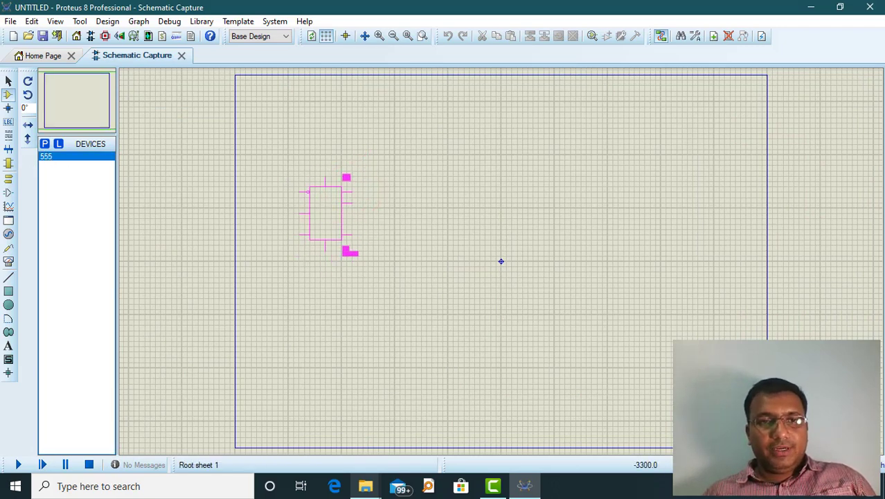
click(362, 208)
scroll(502, 267, up, 3)
Search the device library for led and add LED-RED from the ACTIVE library to the device list
click(44, 144)
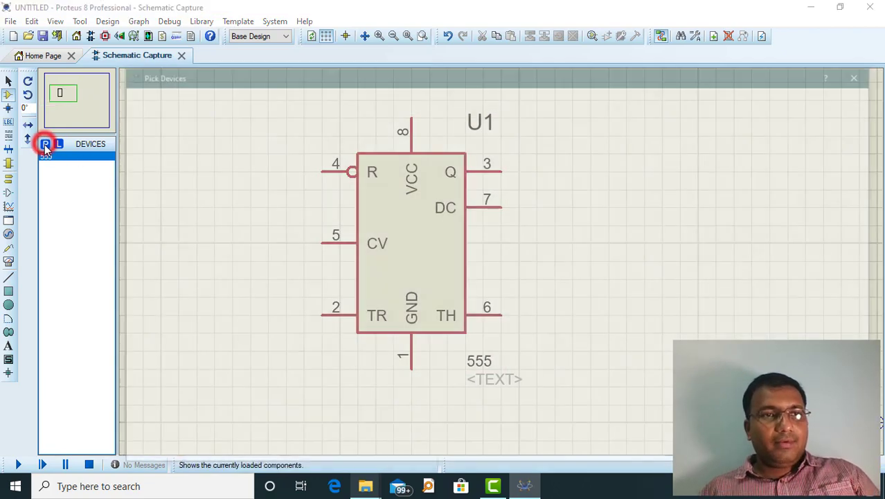
text(led)
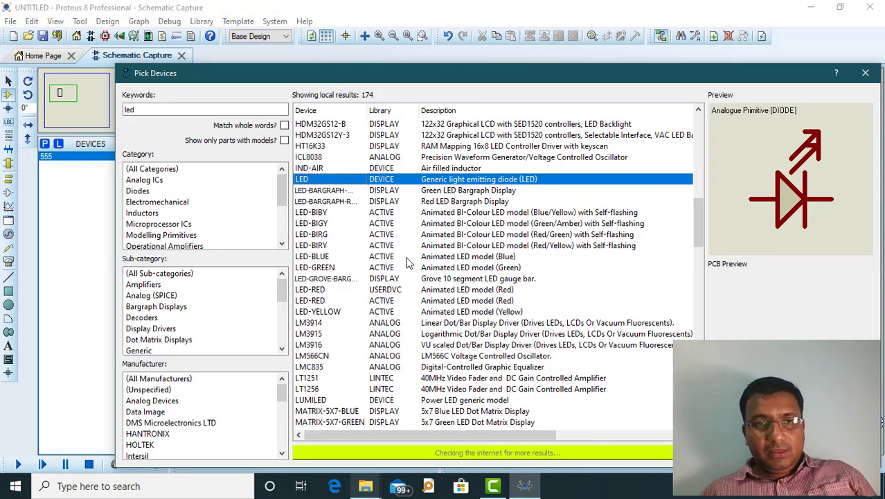
click(385, 302)
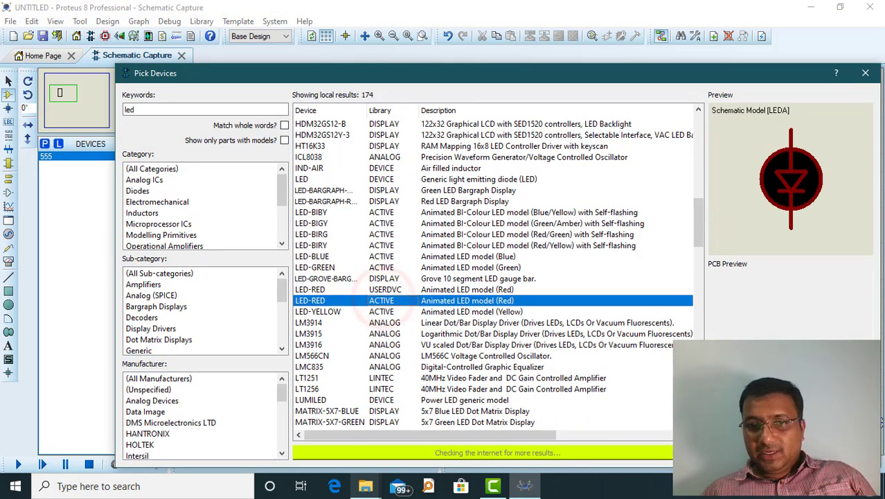
double_click(385, 302)
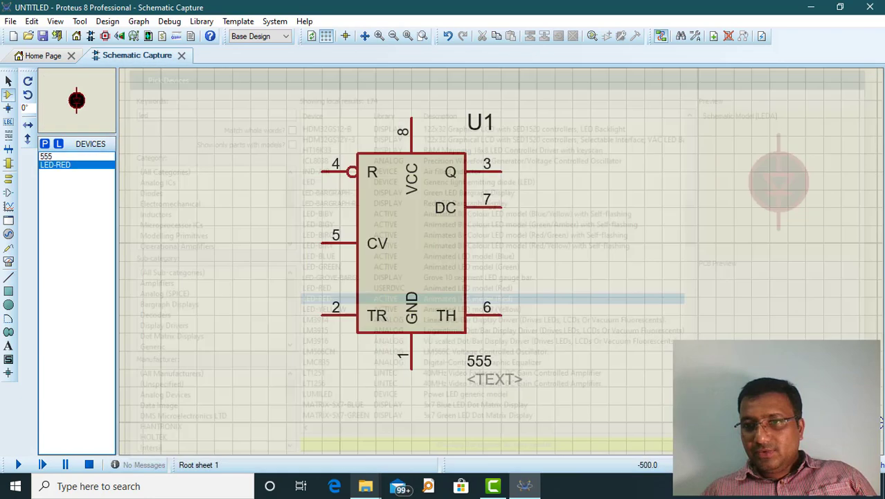
Search the device library for led again and add LED-GREEN to the device list
click(44, 143)
text(erw)
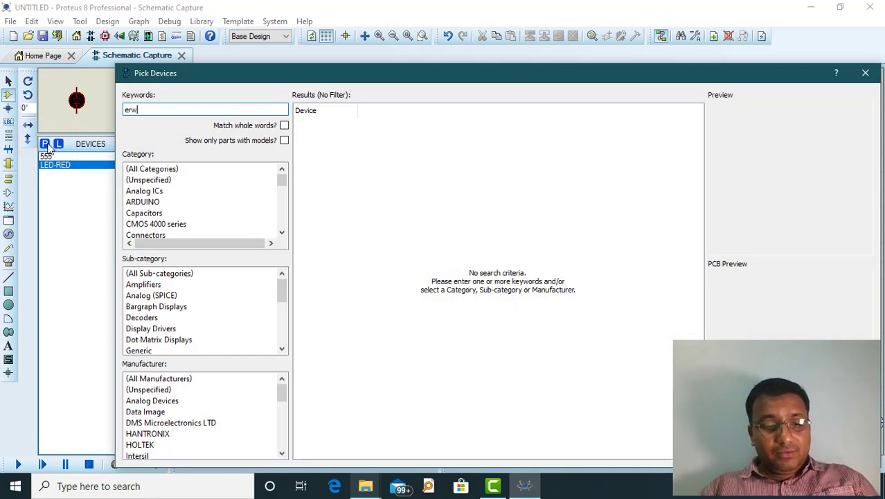
key(BackSpace)
key(BackSpace)
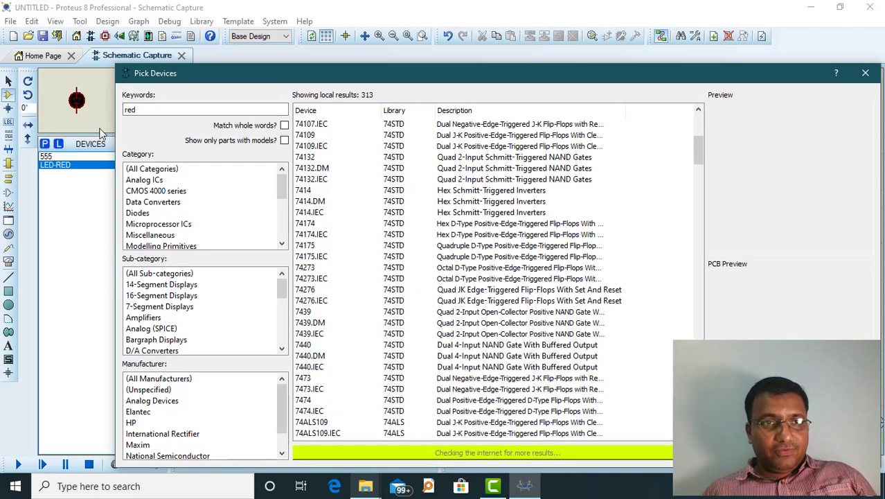
double_click(171, 113)
text(led)
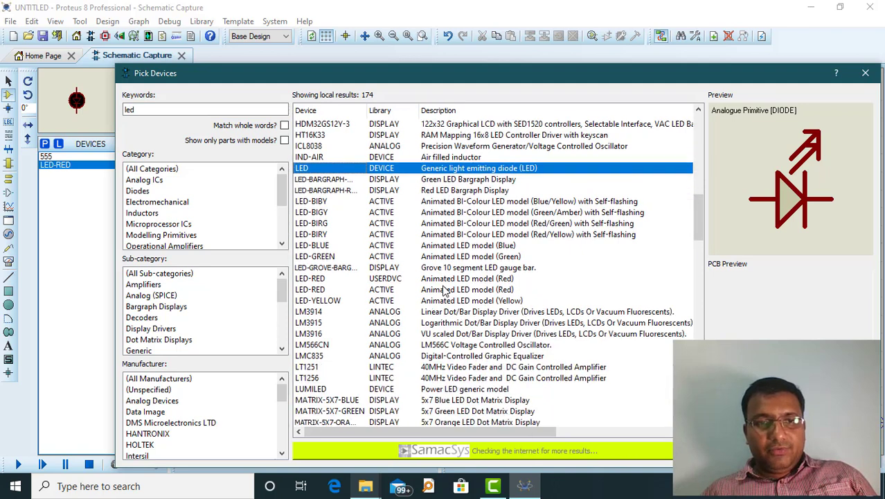
click(338, 258)
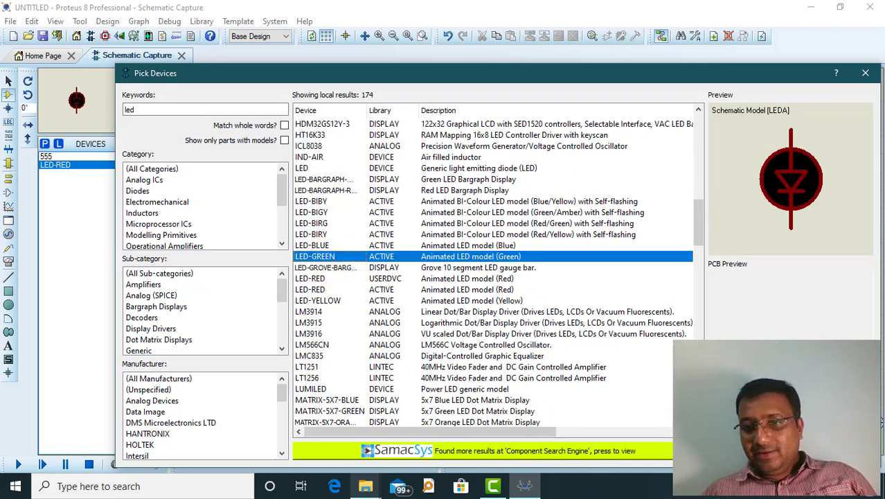
key(Return)
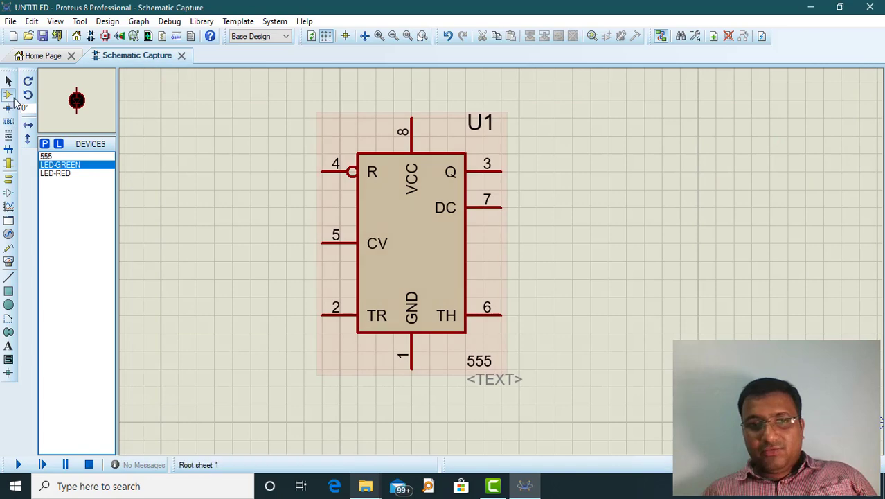
Search the device library for led and add LED-BLUE from the ACTIVE library to the device list
click(44, 144)
text(led)
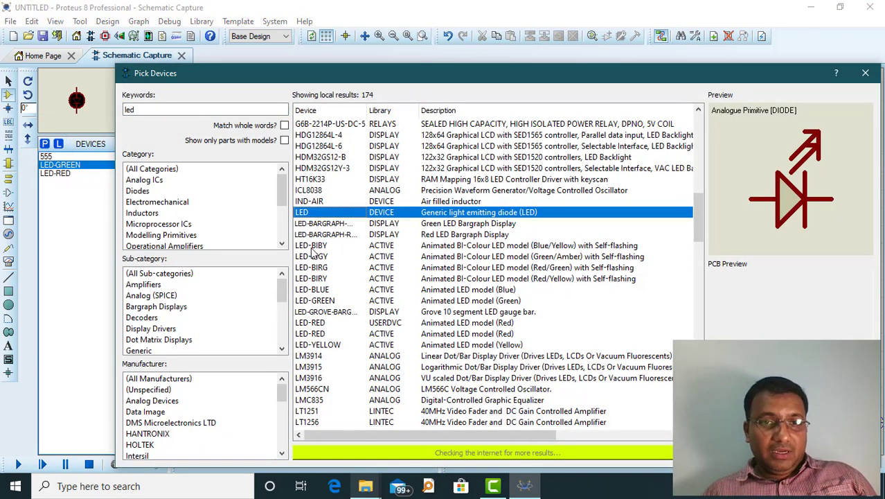
click(324, 289)
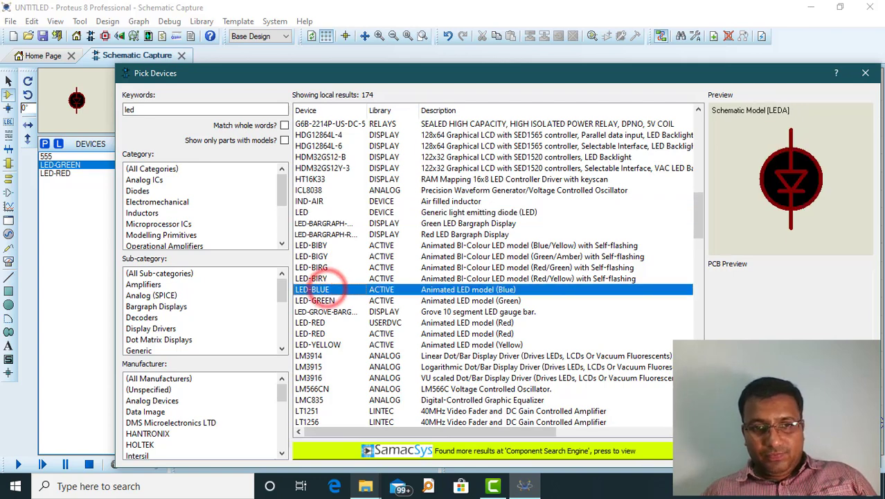
double_click(324, 289)
Find the animated yellow LED among the led results and add LED-YELLOW to the device list
click(45, 143)
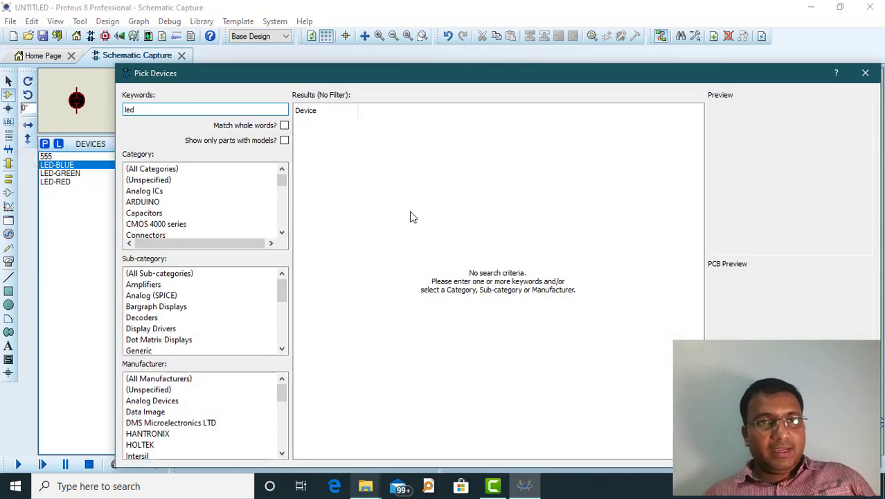
scroll(437, 340, down, 9)
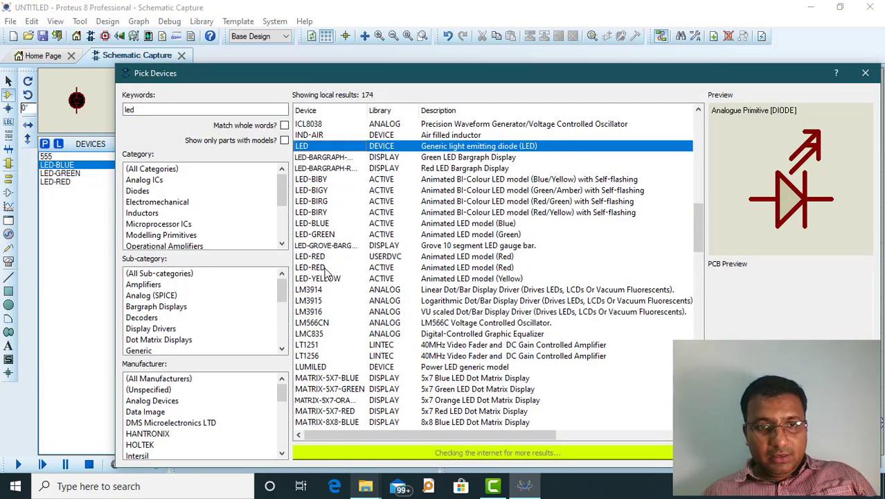
click(327, 277)
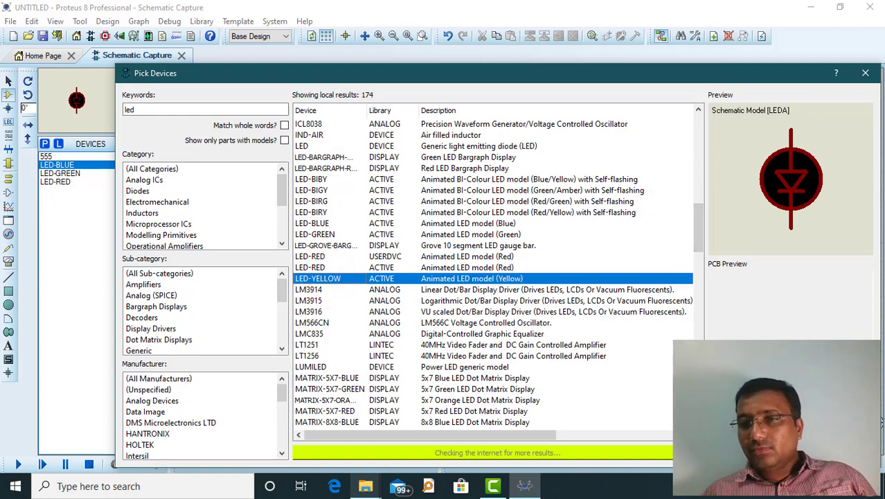
double_click(327, 278)
Search the device library for res and add the generic resistor RES from the DEVICE library to the device list
click(45, 144)
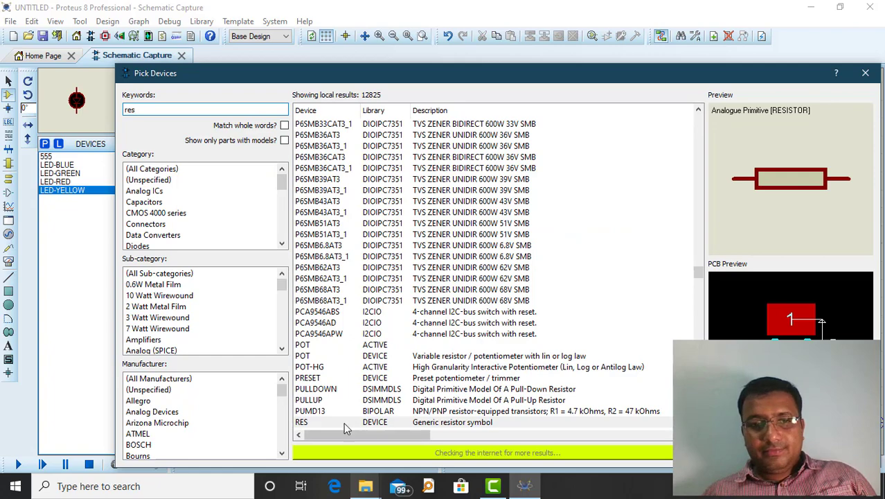
click(399, 423)
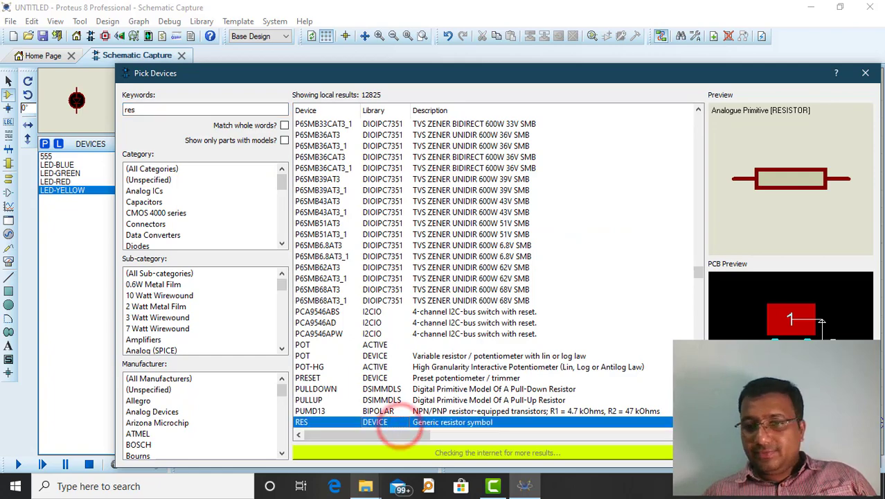
click(797, 454)
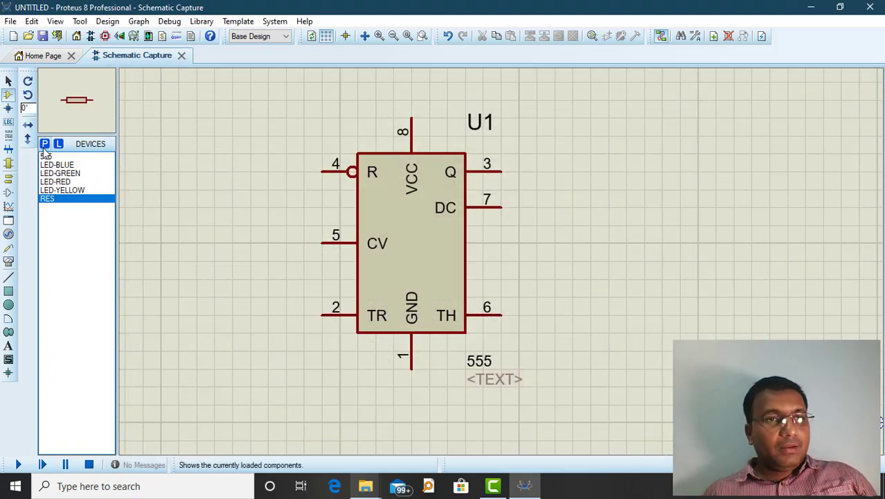
Search the device library for cap and add the generic capacitor CAP to the device list
click(45, 146)
text(cap)
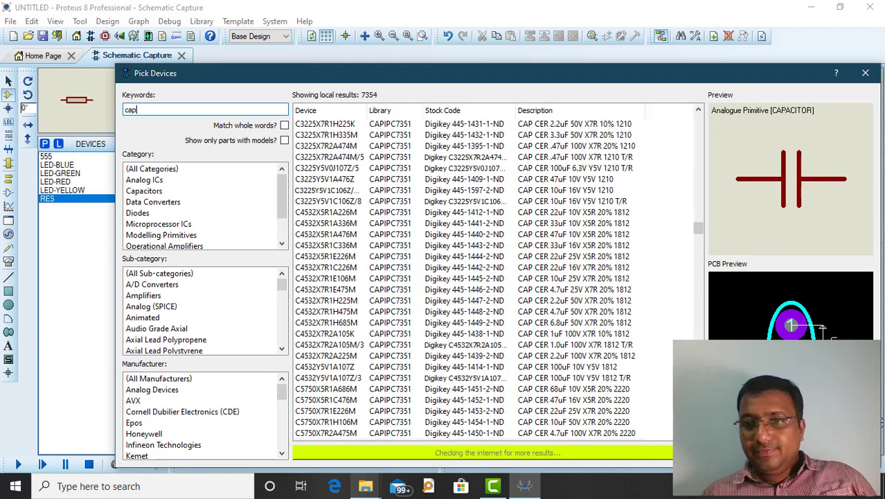
key(Return)
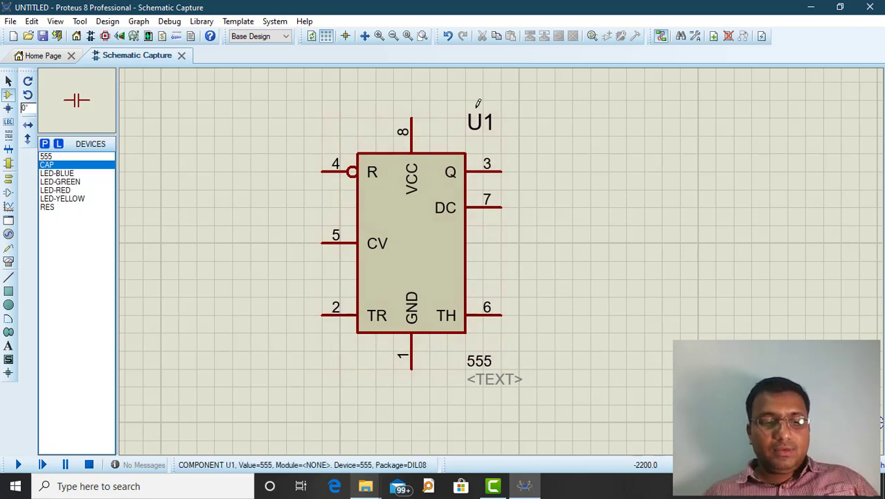
Wire the 555 timer's VCC pin 8 around its upper-left corner to the reset pin 4
click(412, 116)
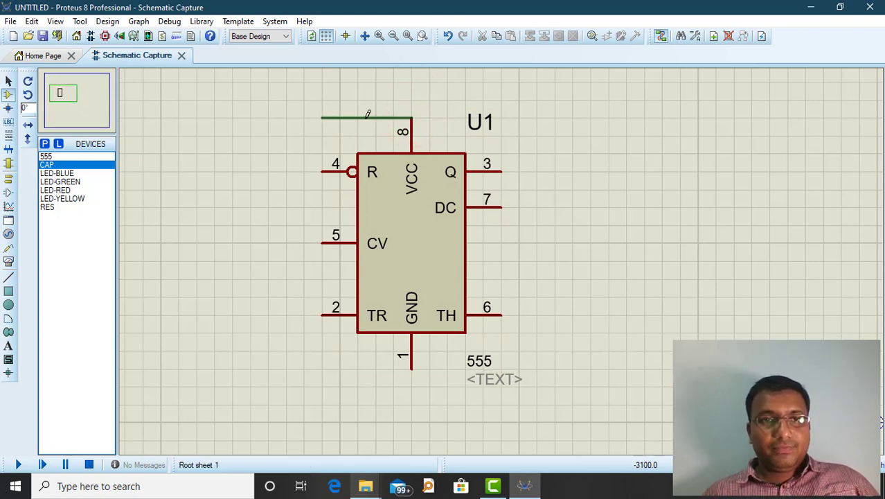
click(296, 101)
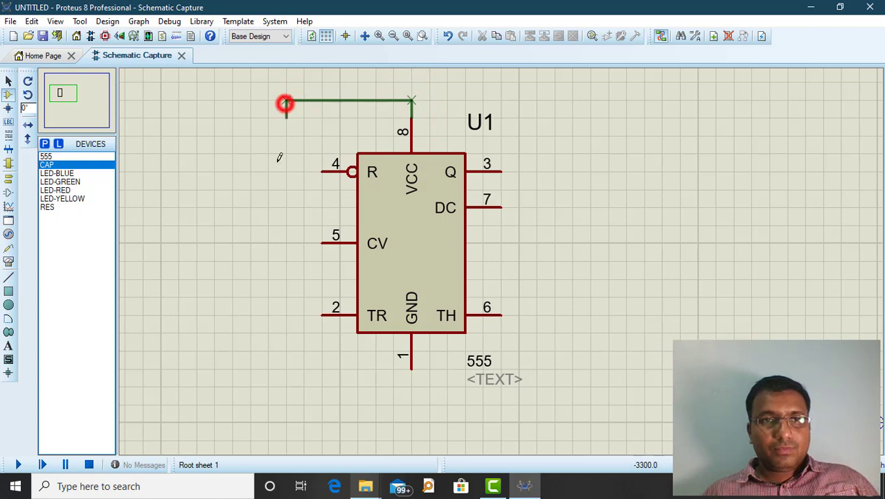
click(324, 167)
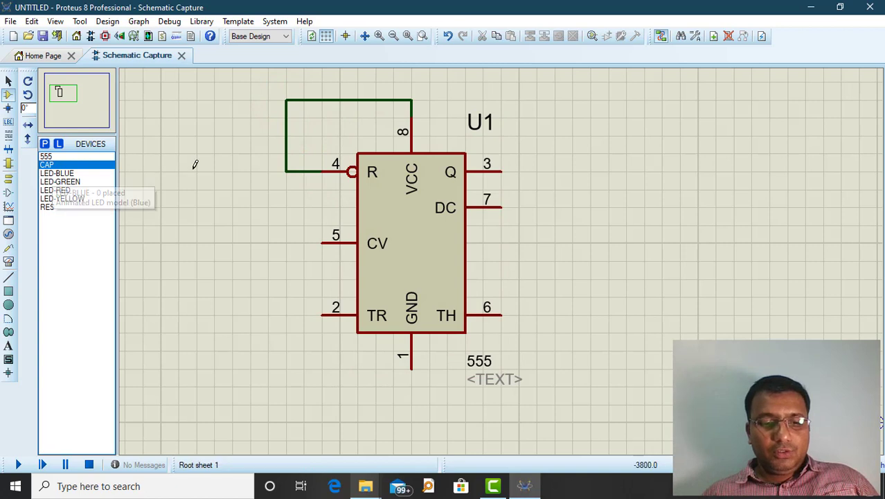
Place three blue LEDs in a row to the upper right of the 555 timer
click(66, 174)
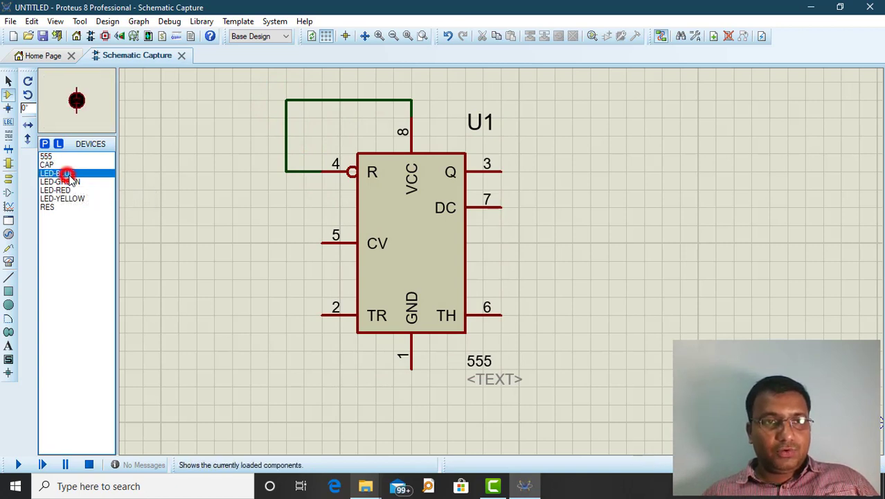
click(599, 133)
click(624, 116)
click(774, 113)
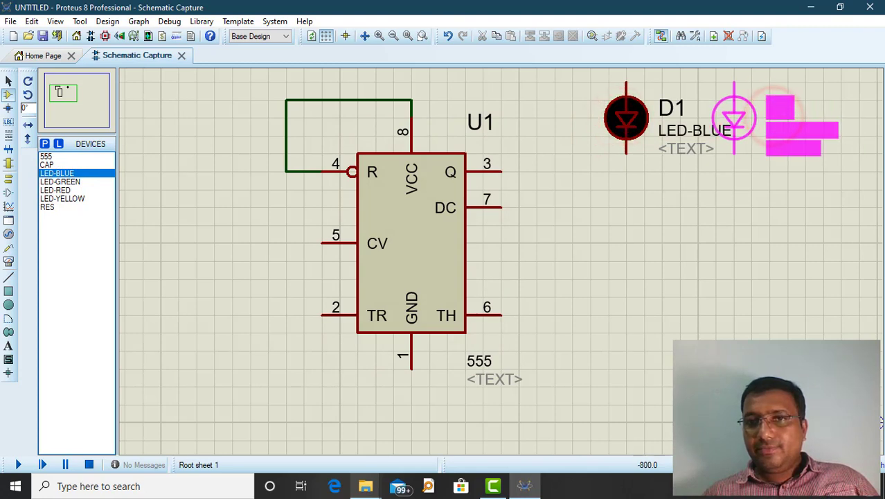
click(697, 115)
click(786, 115)
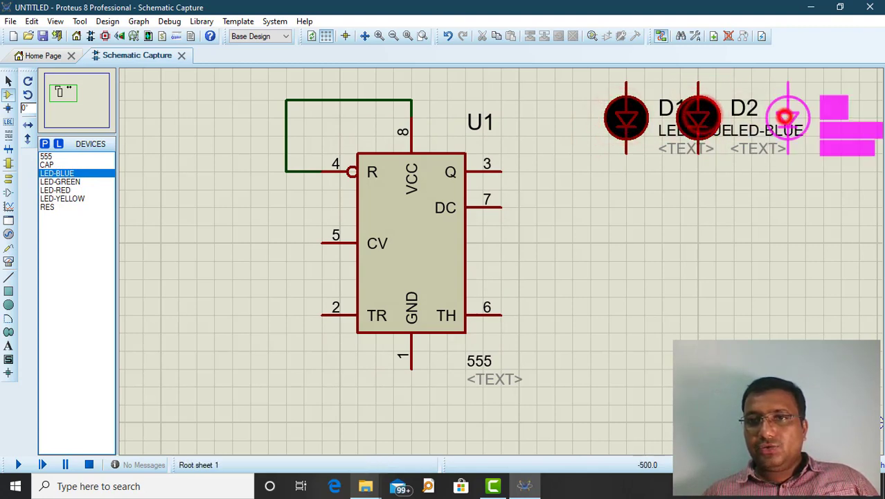
click(771, 112)
click(843, 102)
Delete the blue LEDs D1 and D2, keeping only the one farthest from the timer
right_click(719, 129)
right_click(705, 130)
right_click(704, 129)
right_click(699, 123)
right_click(700, 123)
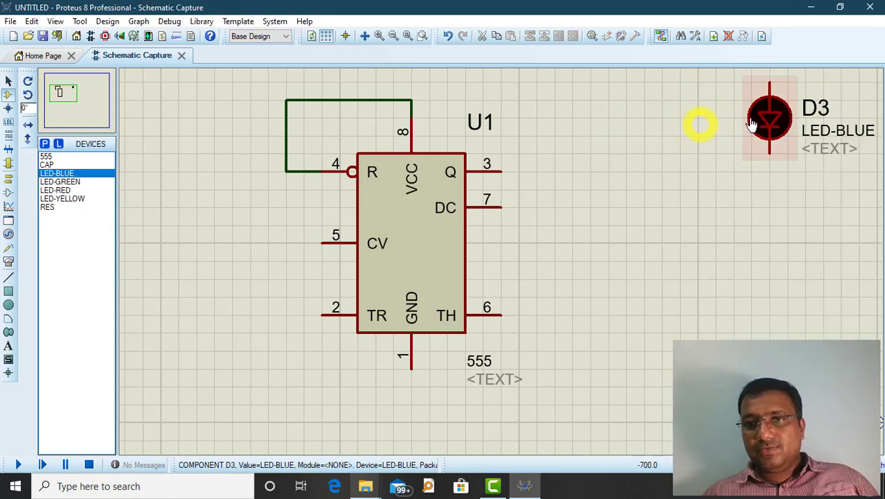
Place a green, a red and a yellow LED in one row extending from the blue LED towards the timer
click(59, 182)
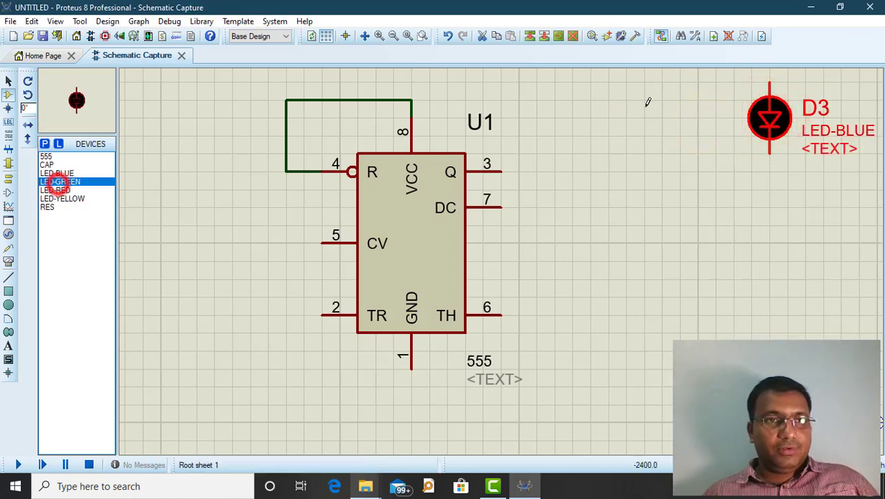
click(694, 95)
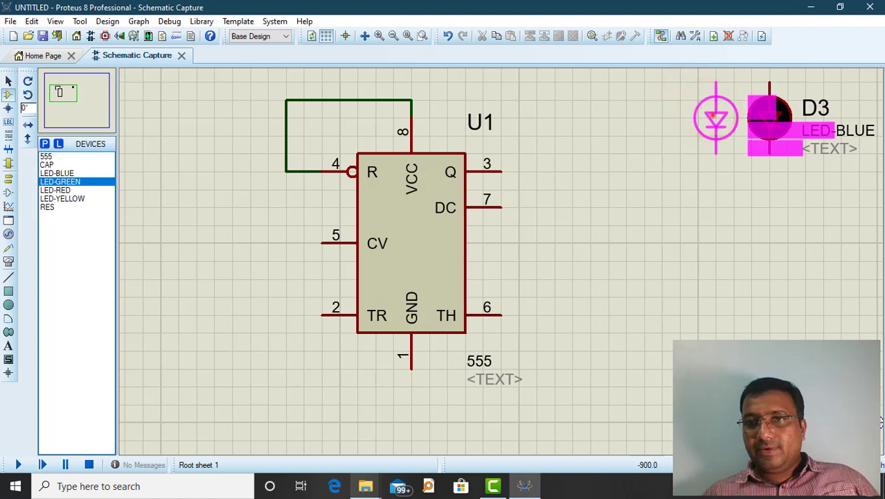
click(696, 102)
click(54, 190)
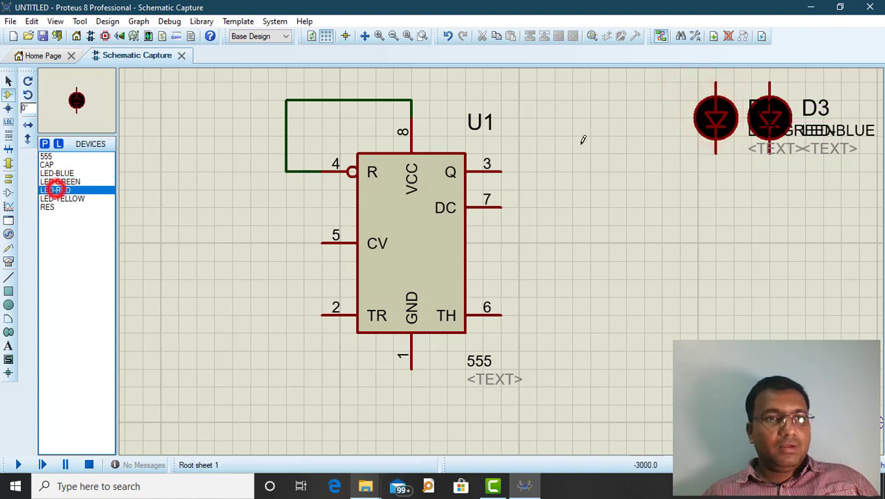
click(668, 97)
click(667, 98)
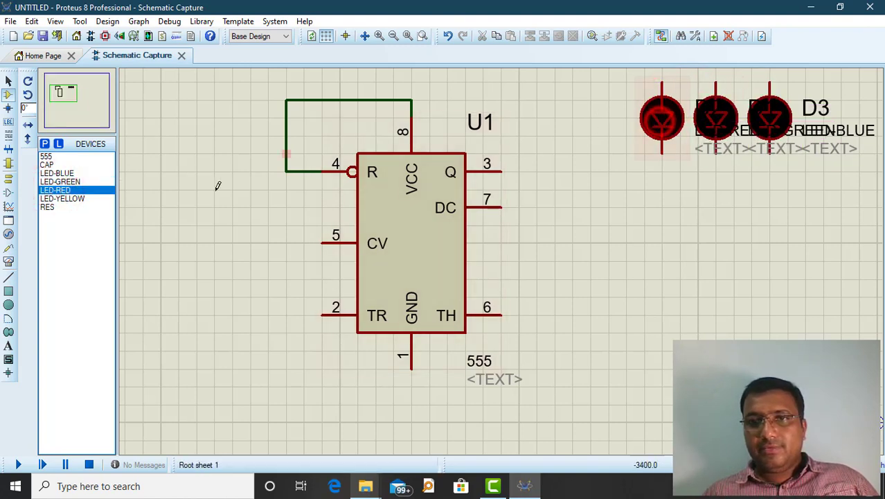
click(77, 200)
click(573, 114)
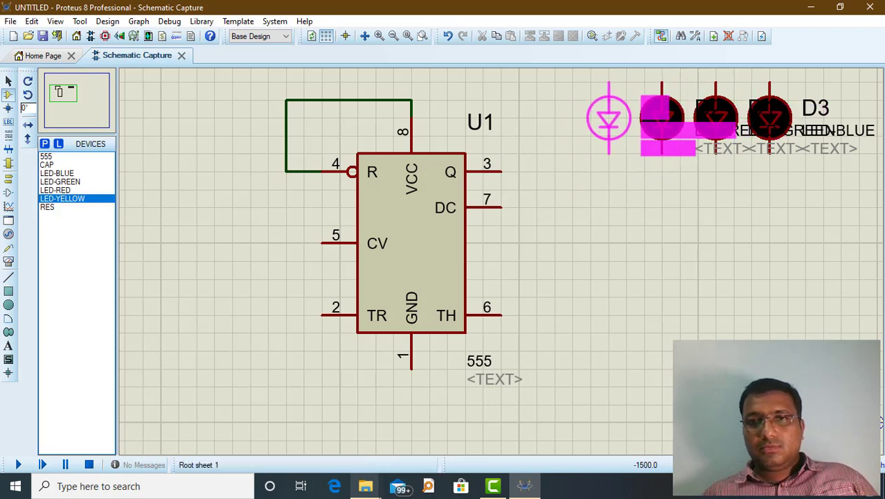
click(608, 118)
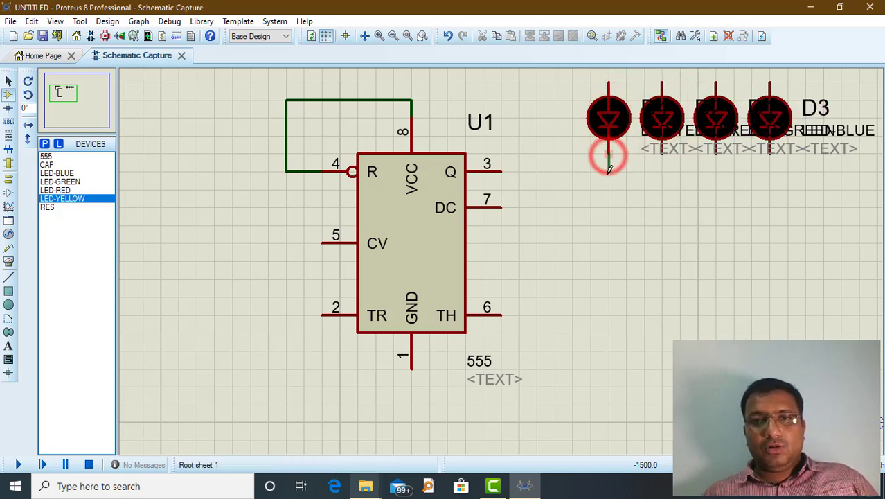
Connect the cathodes of all four LEDs to the 555 timer's output pin Q (pin 3)
click(502, 171)
click(609, 171)
click(769, 157)
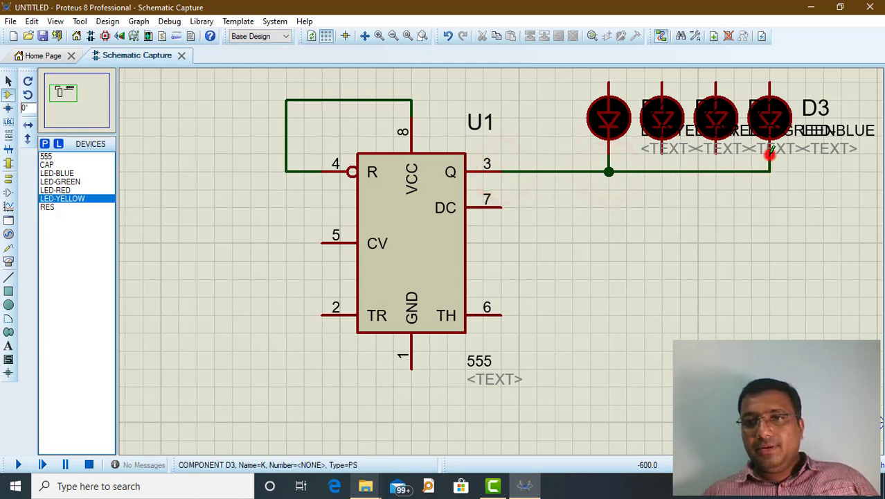
click(715, 158)
click(716, 171)
click(663, 155)
click(662, 171)
Join the anodes of the four LEDs with a common wire above them
scroll(662, 168, down, 1)
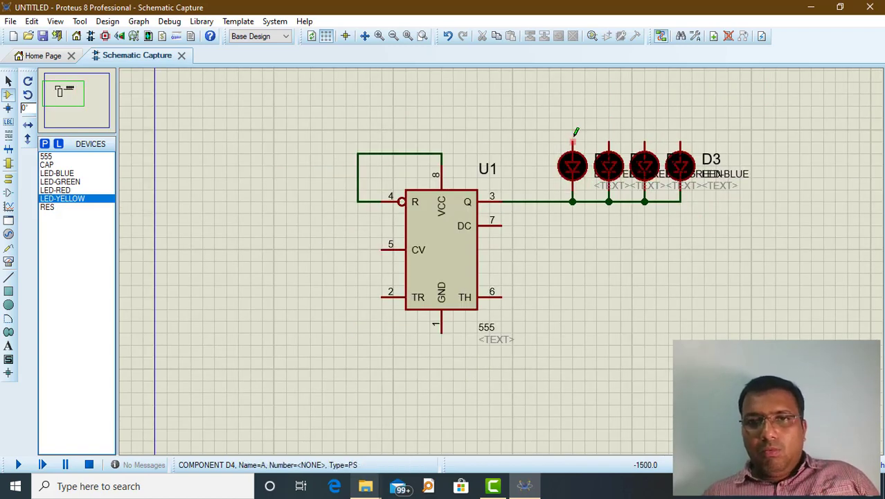
click(573, 139)
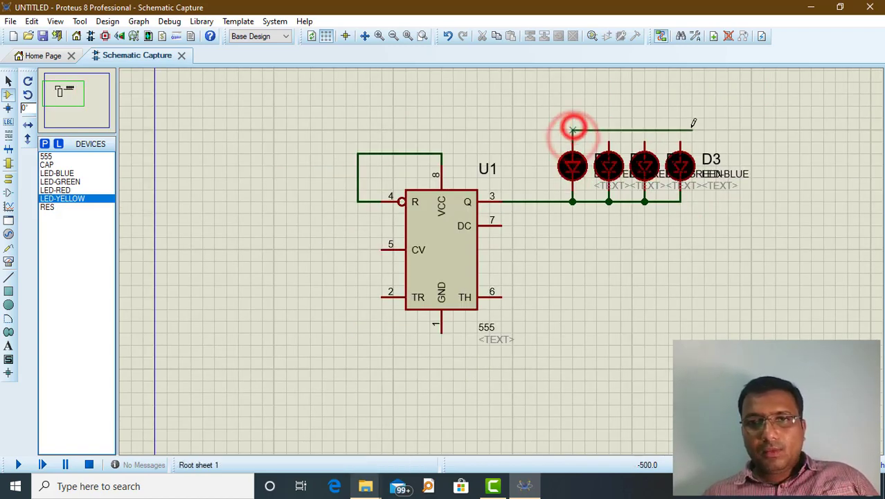
click(645, 142)
click(645, 131)
click(609, 139)
click(609, 131)
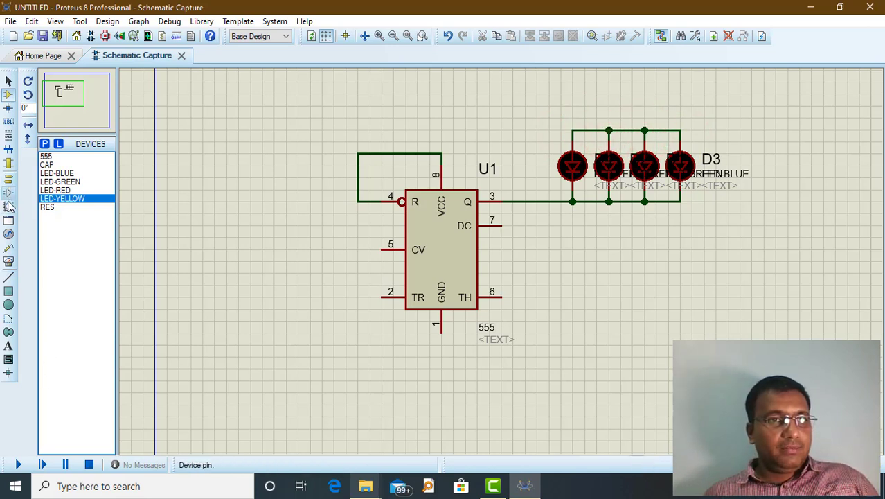
Place a POWER terminal above the LED row and wire it to the common anode line
click(8, 179)
click(51, 190)
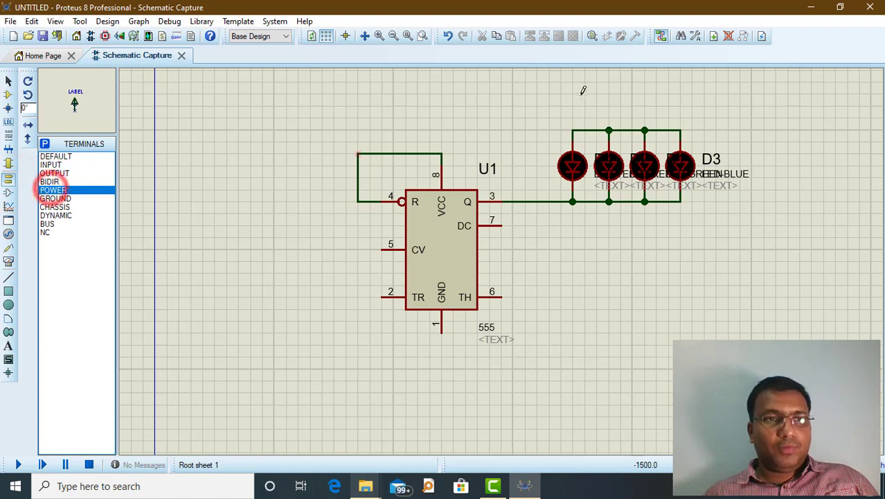
click(618, 100)
click(620, 114)
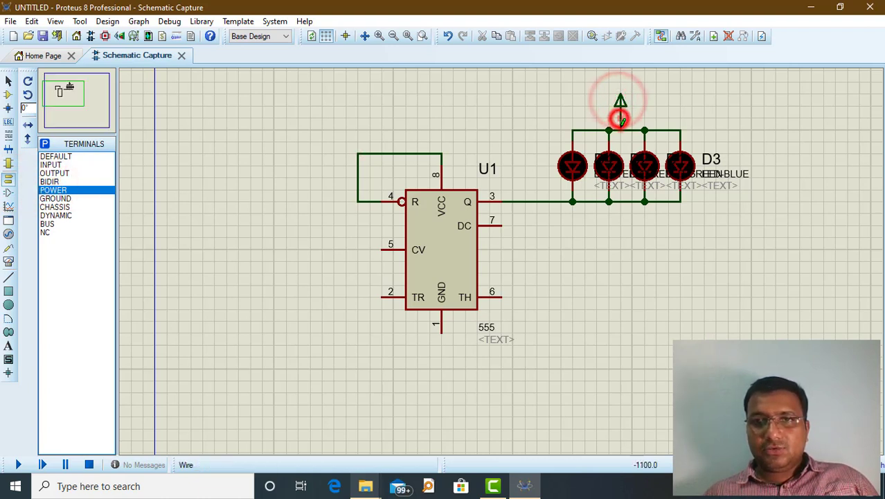
click(620, 128)
Place another POWER terminal above the 555 timer and wire it to the line joining VCC and reset
click(415, 117)
click(416, 123)
click(416, 152)
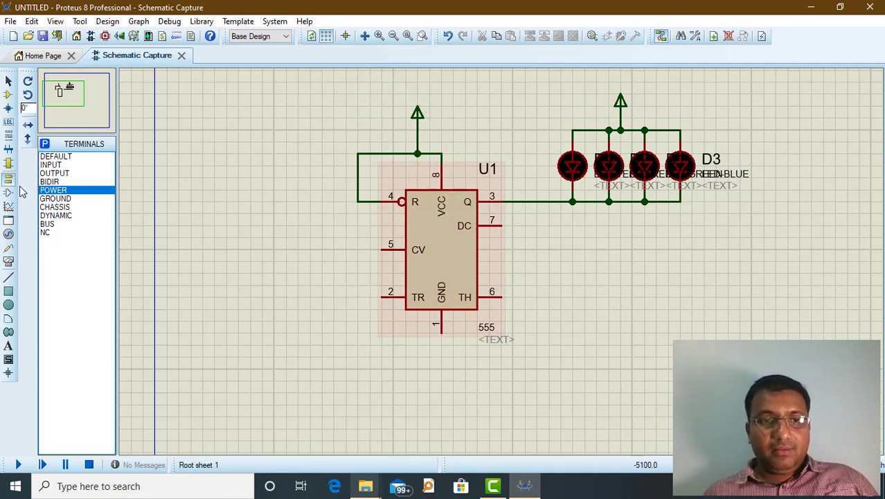
Place a resistor rotated to 90° between the 555 timer and the LEDs
click(8, 95)
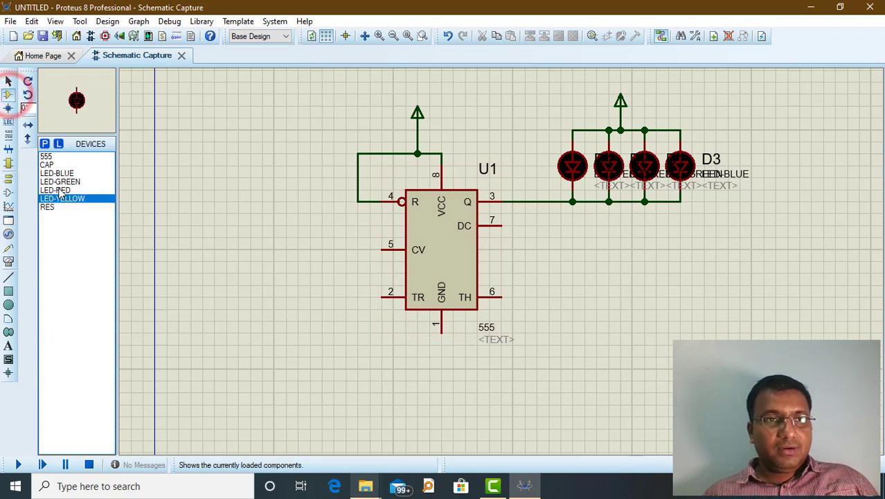
click(55, 206)
click(562, 243)
key(KP_Add)
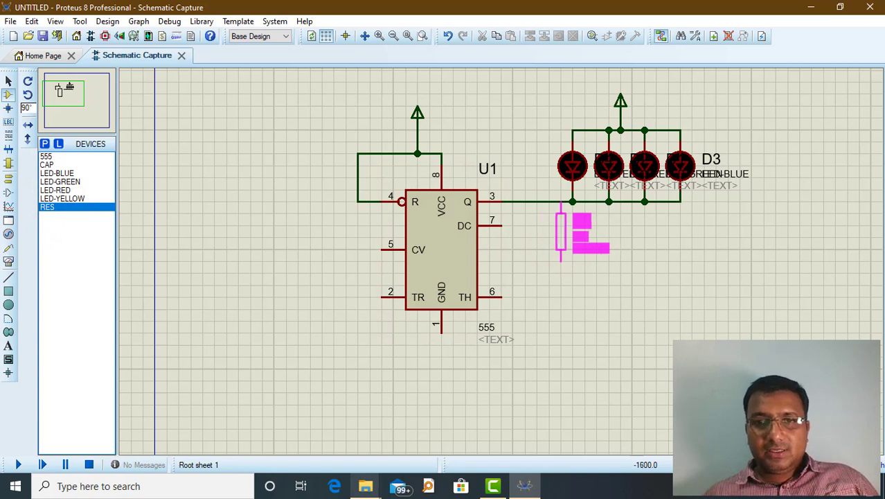
click(537, 193)
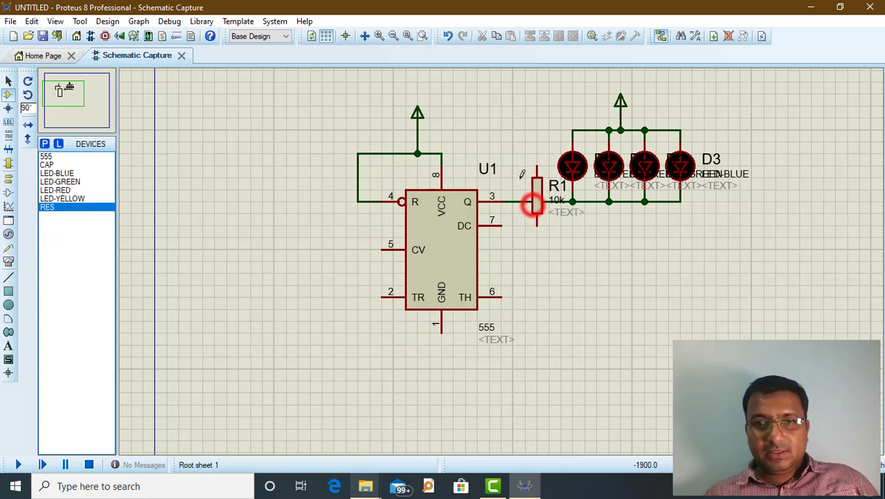
Wire the lower end of resistor R1 to the 555's DC pin and its upper end to the VCC supply line
click(538, 232)
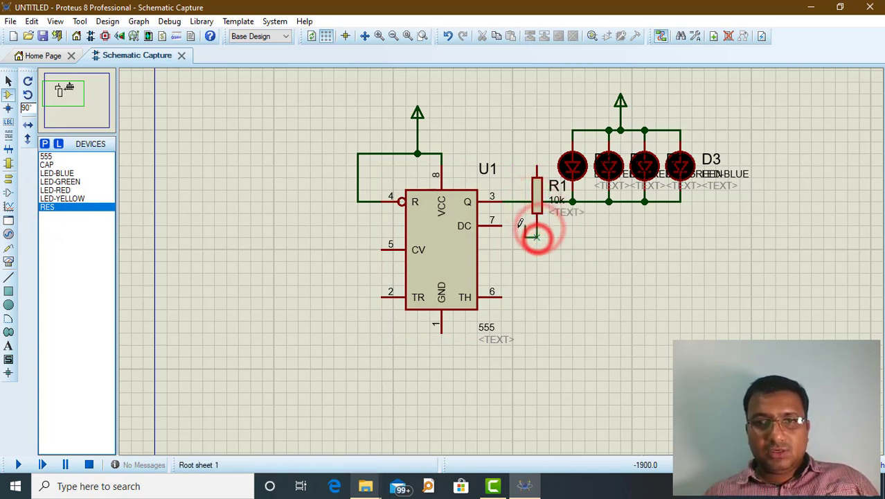
click(502, 226)
click(538, 167)
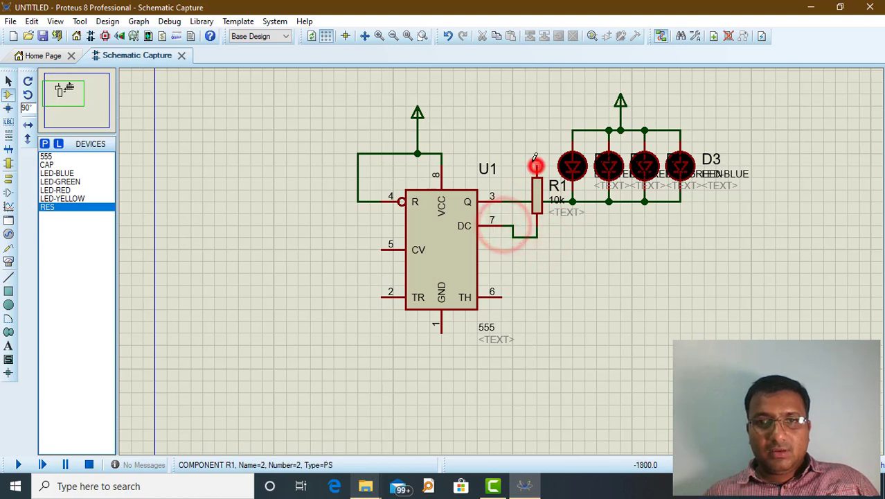
click(440, 154)
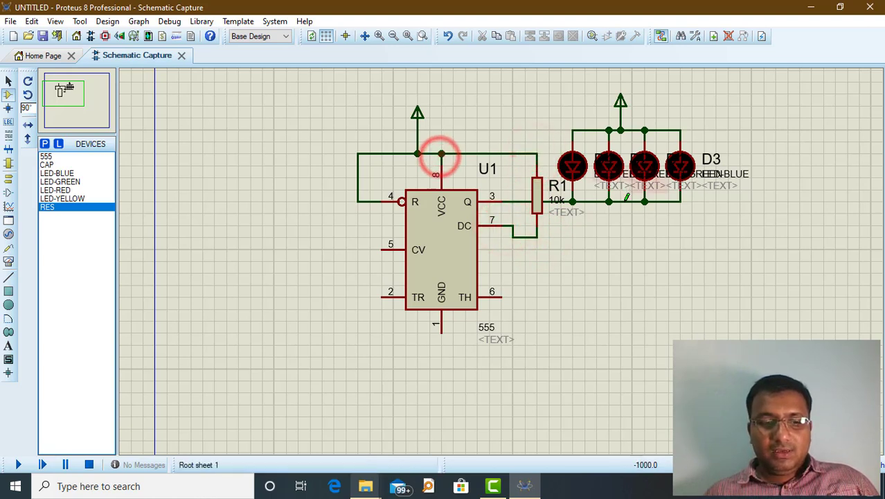
Set the resistance of R1 to 1k
double_click(539, 202)
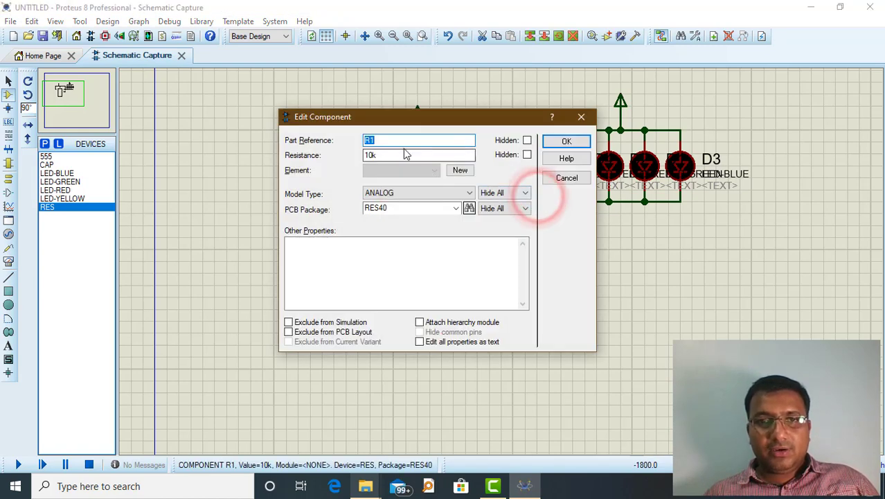
key(BackSpace)
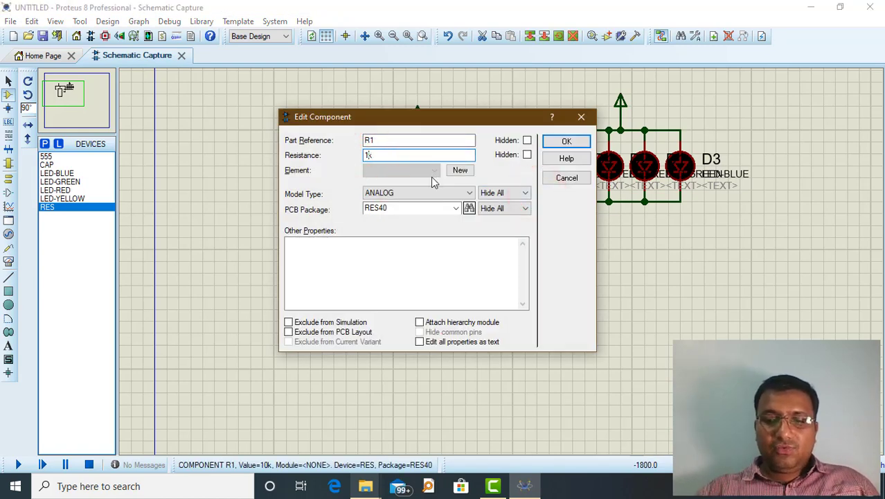
click(567, 142)
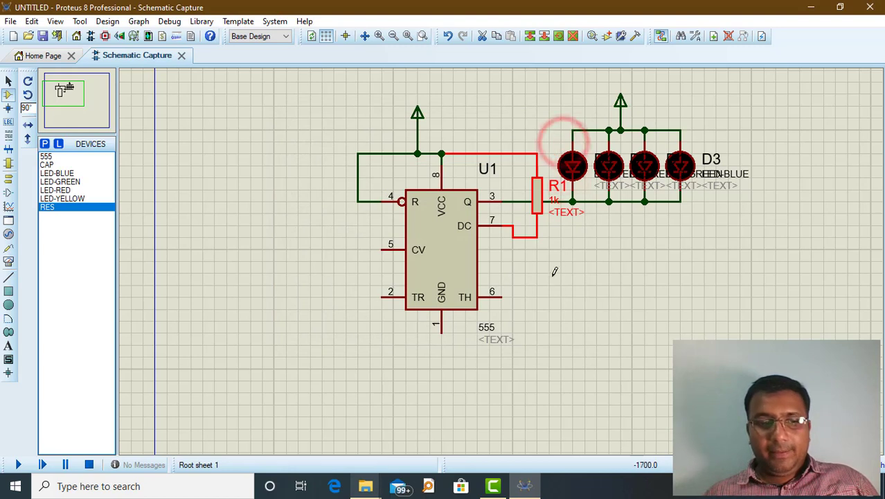
Place a second vertical resistor directly below R1, in line with it
click(550, 271)
click(542, 272)
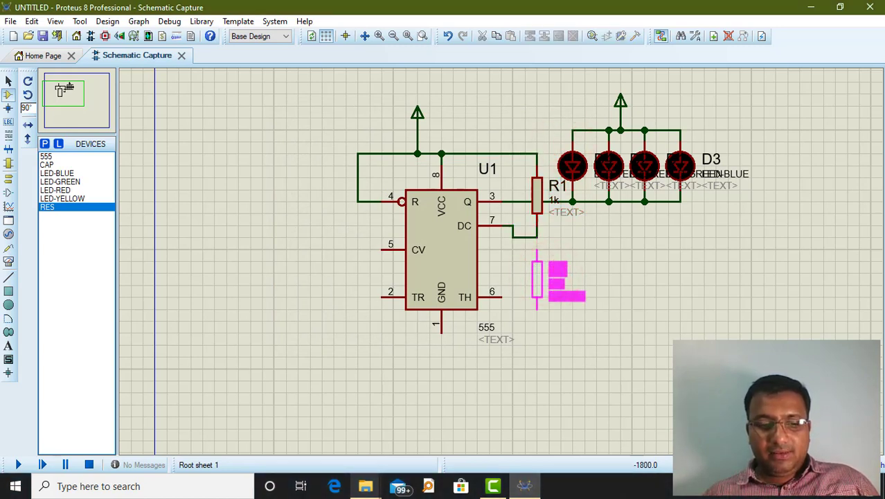
click(489, 301)
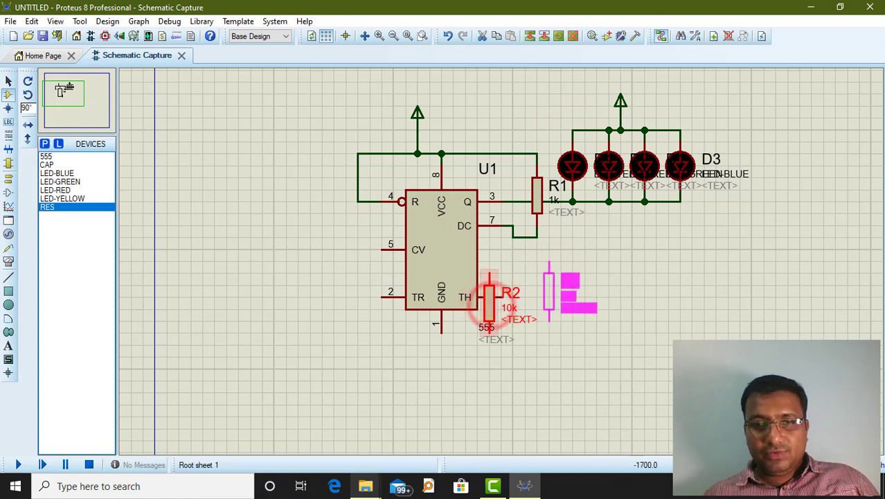
drag(489, 301, 537, 280)
click(640, 287)
Wire the upper end of R2 to the R1–DC line and its lower end to the 555's TH pin
click(537, 248)
click(537, 239)
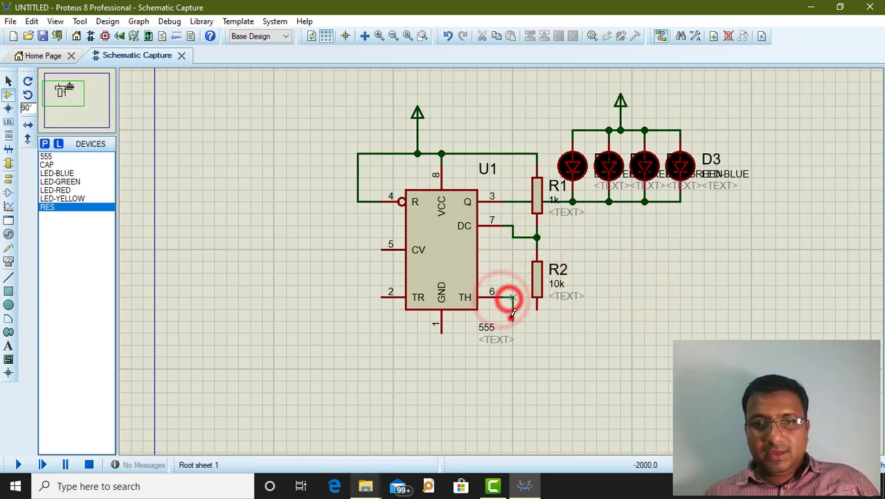
click(513, 318)
click(537, 310)
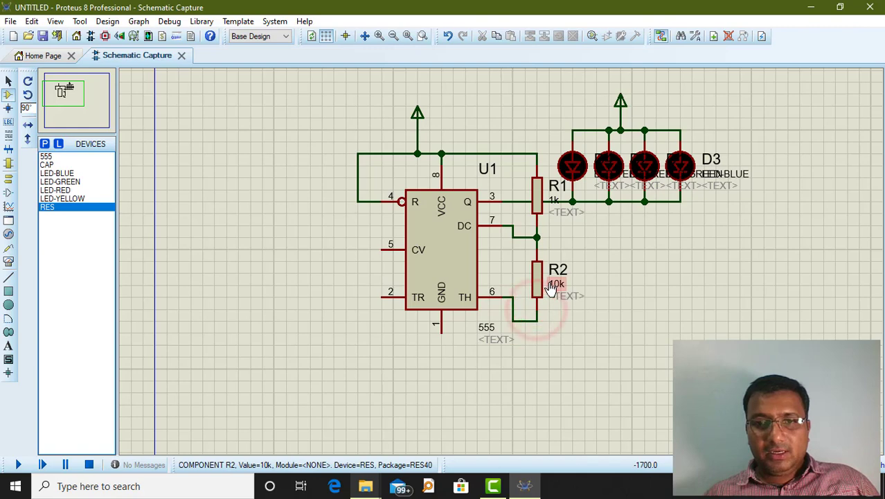
Set the resistance of R2 to 470k
double_click(539, 289)
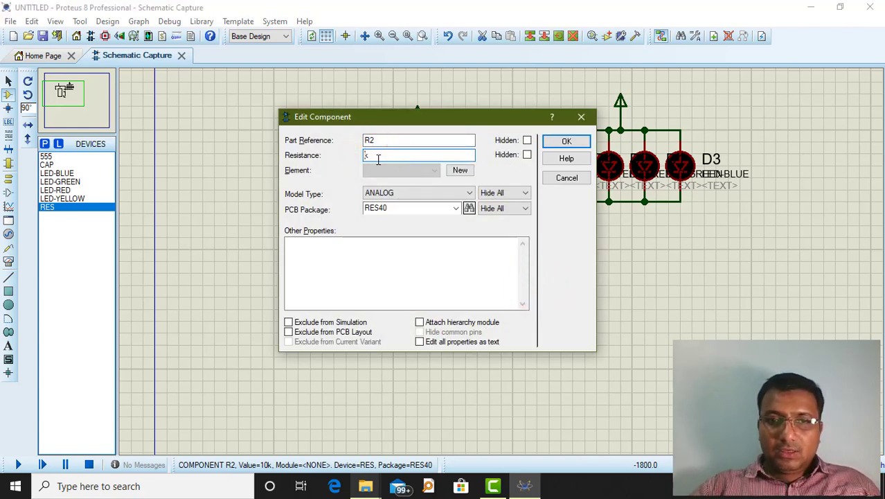
click(377, 159)
text(470k)
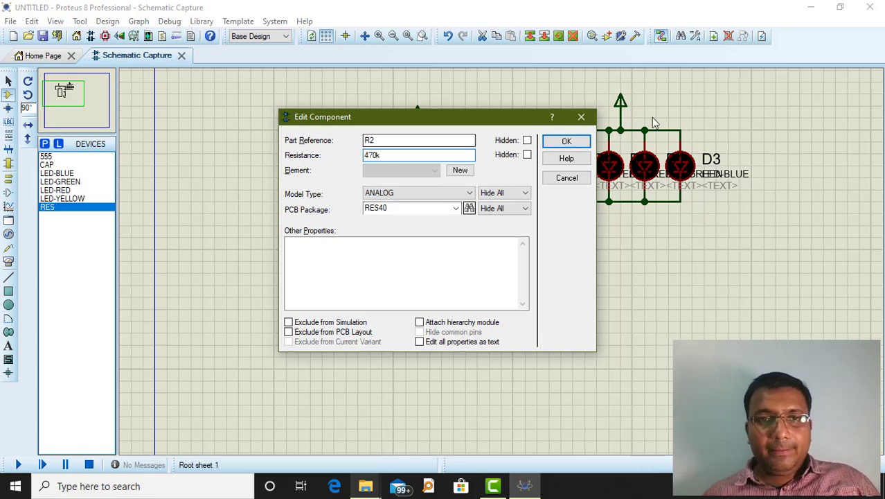
click(564, 144)
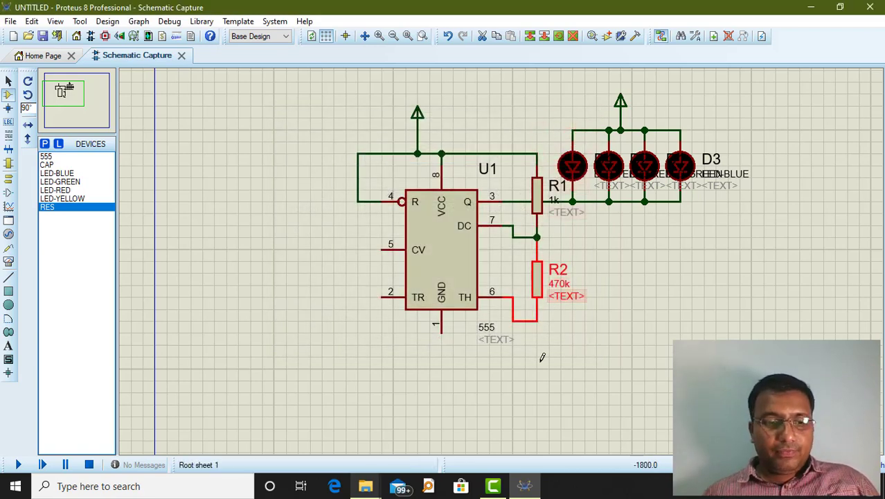
Place a CAP capacitor below R2 and wire its upper end to the line joining R2 and the TH pin
click(55, 164)
click(528, 366)
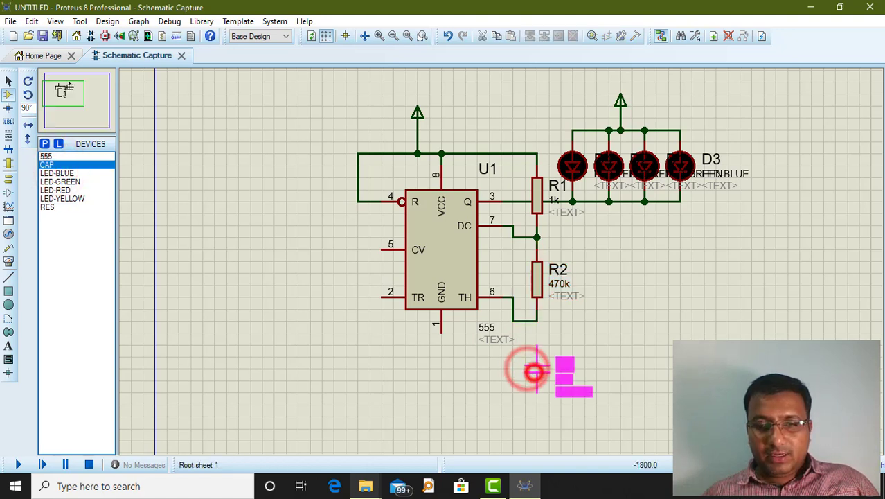
click(534, 371)
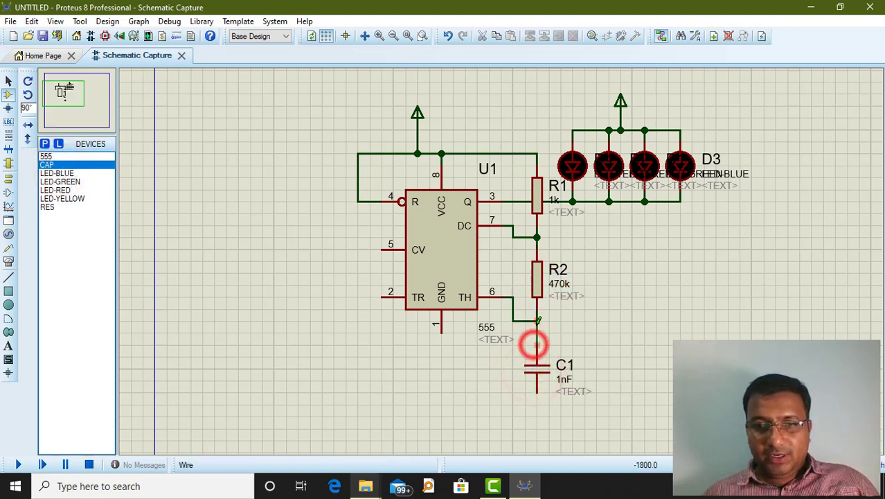
click(537, 320)
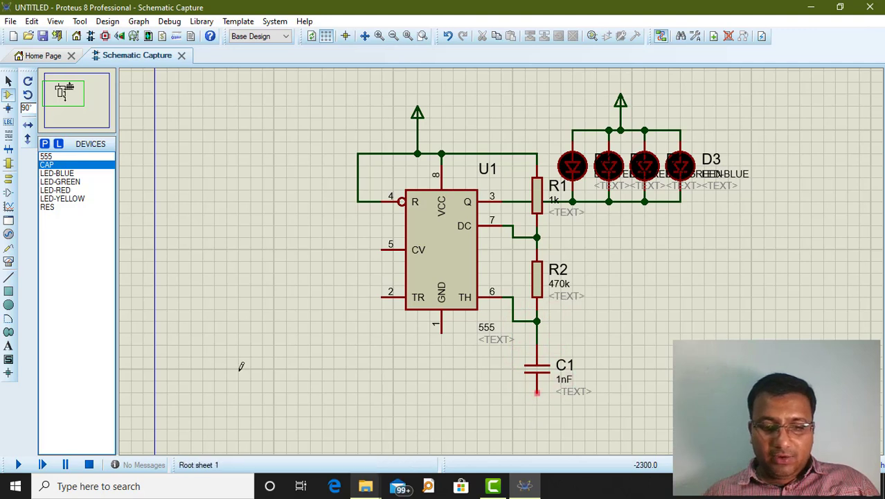
Place a GROUND terminal below capacitor C1 and wire it to the capacitor's lower end
click(7, 178)
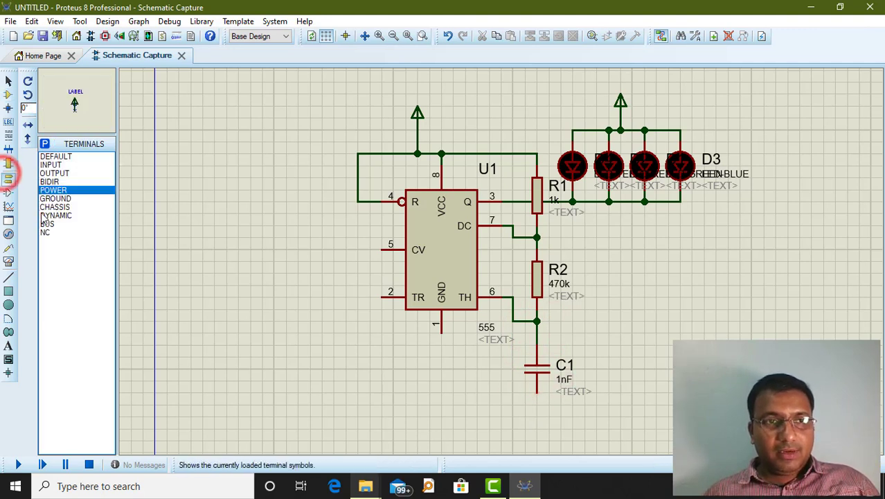
click(56, 199)
click(536, 426)
click(537, 418)
click(536, 392)
Place another GROUND terminal below the 555 timer and wire it to the GND pin
click(432, 386)
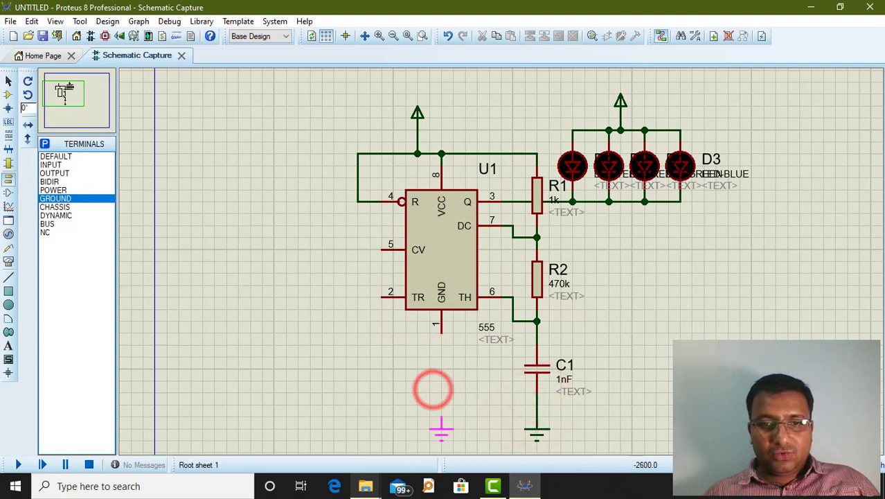
click(442, 417)
click(442, 331)
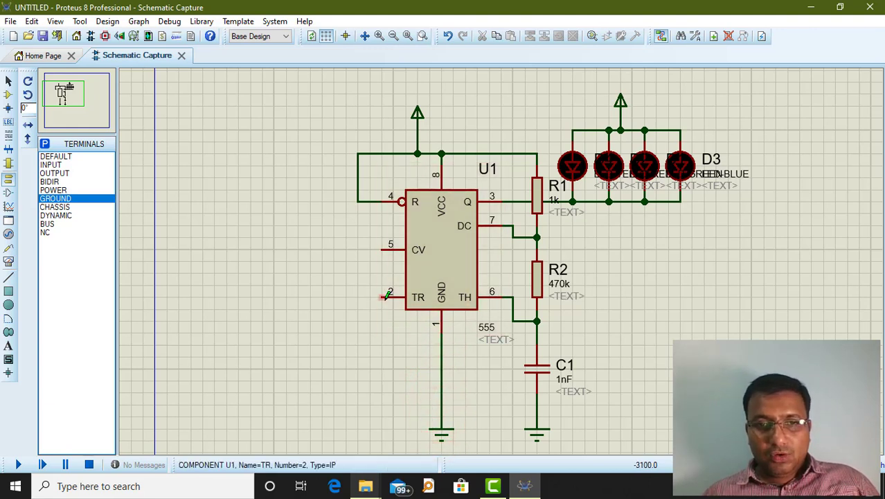
Wire the 555's TR pin around beneath the chip to the TH pin line
click(347, 297)
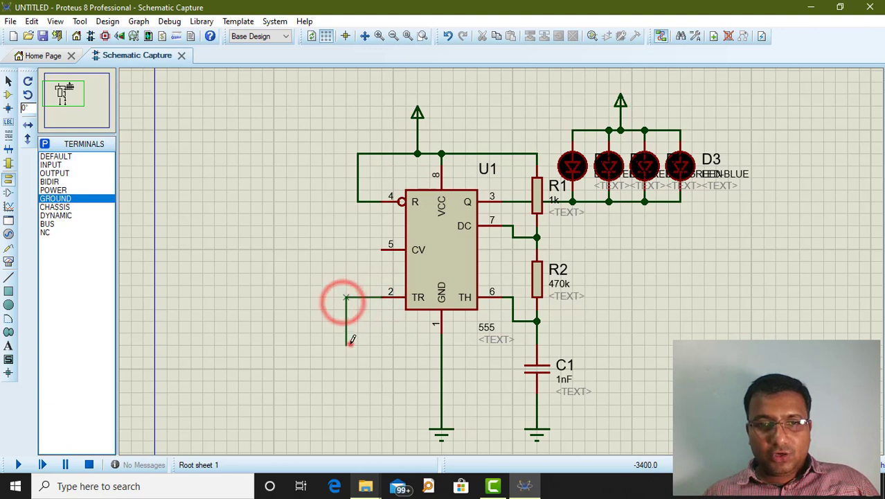
click(346, 344)
click(512, 344)
click(513, 321)
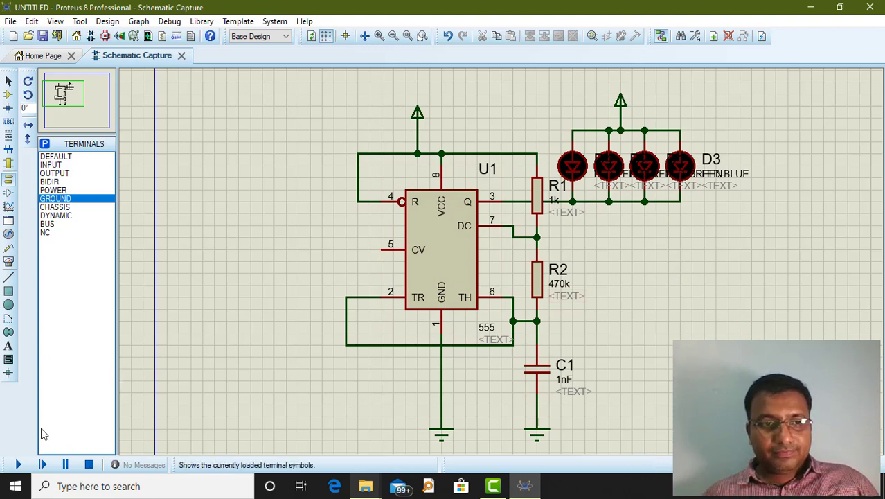
Run the simulation, observe how the four LEDs and the 555 output behave, and stop it
click(17, 466)
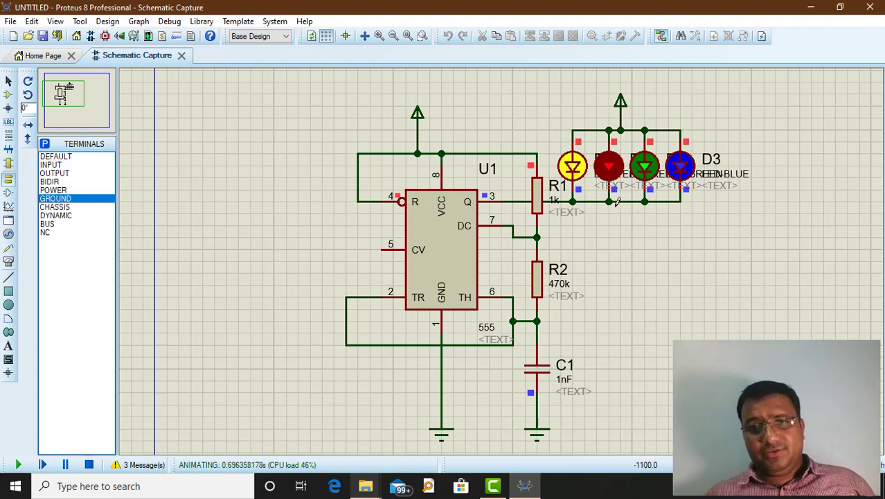
scroll(585, 248, up, 1)
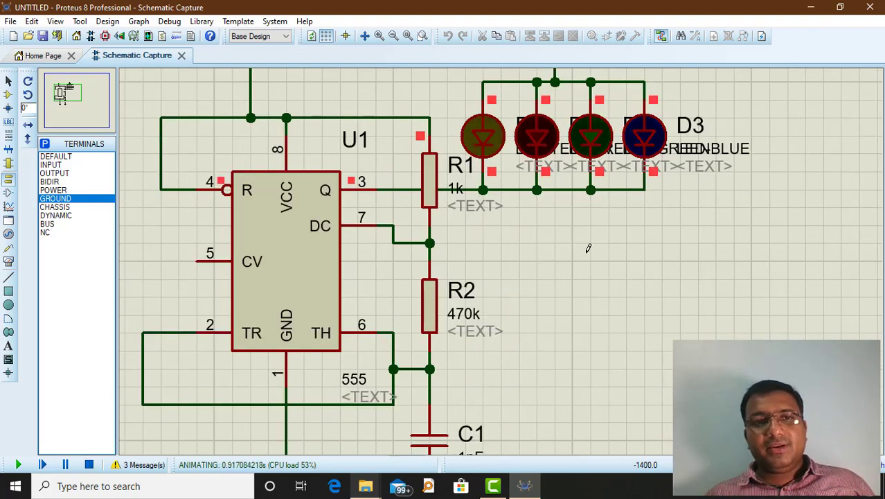
scroll(587, 250, down, 1)
scroll(586, 251, up, 1)
scroll(587, 251, down, 1)
scroll(587, 251, up, 1)
scroll(587, 251, down, 1)
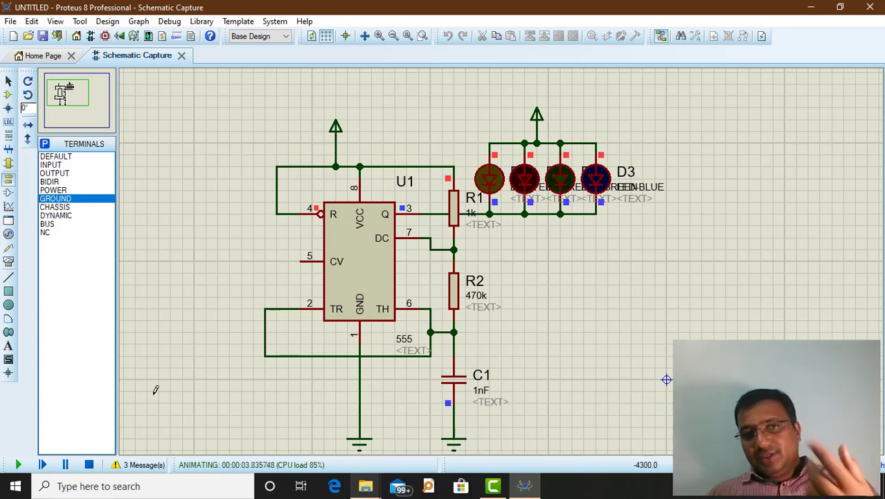
click(89, 464)
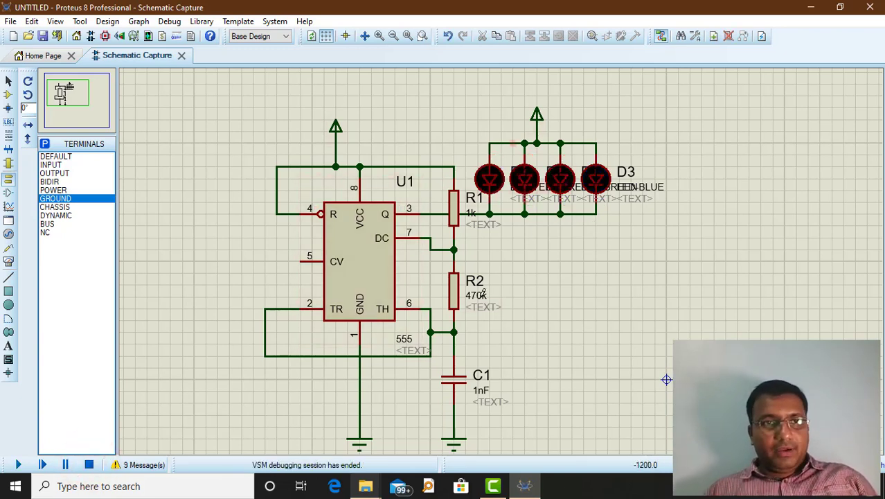
Save the project as Cir15 in the Circuits folder on the Desktop
click(41, 36)
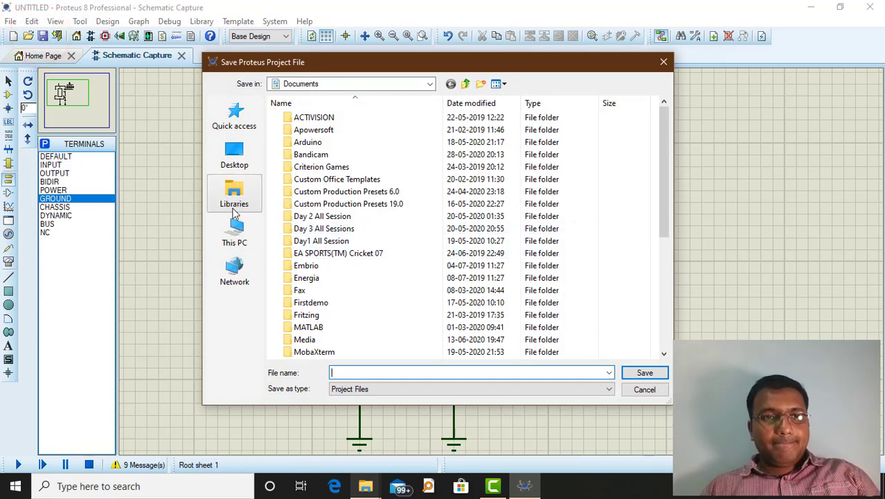
click(235, 154)
click(459, 254)
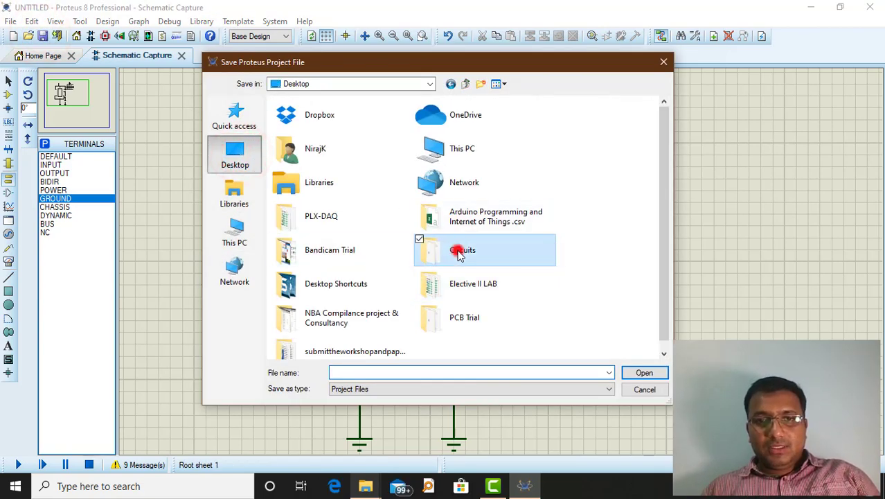
double_click(459, 253)
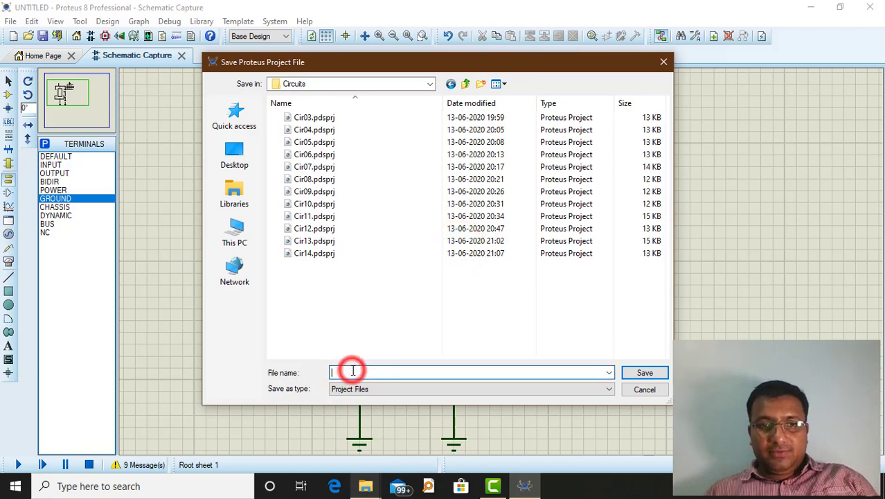
text(15)
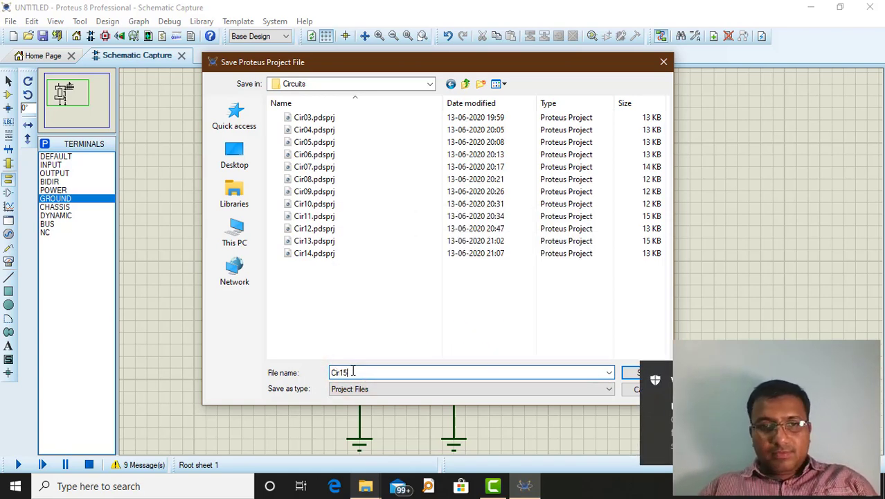
click(635, 374)
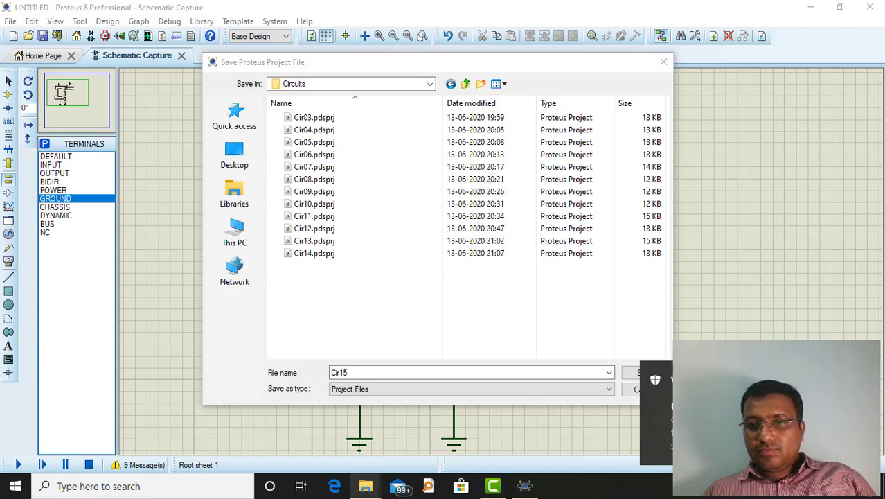
click(645, 374)
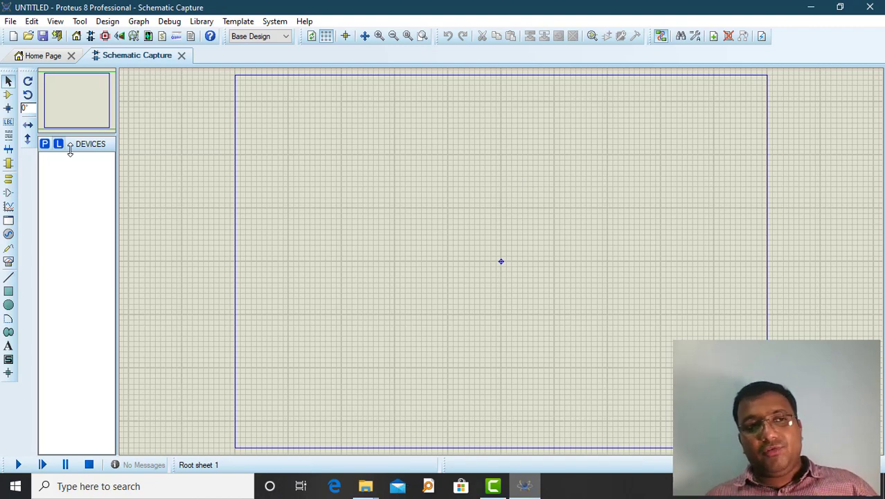
Search the device library for opamp and add the ideal operational amplifier OPAMP to the new project's device list
click(47, 147)
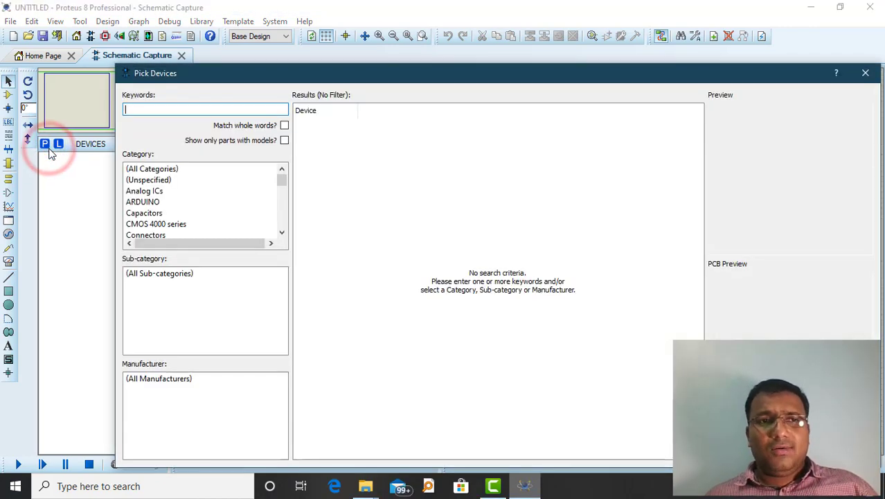
text(opamp)
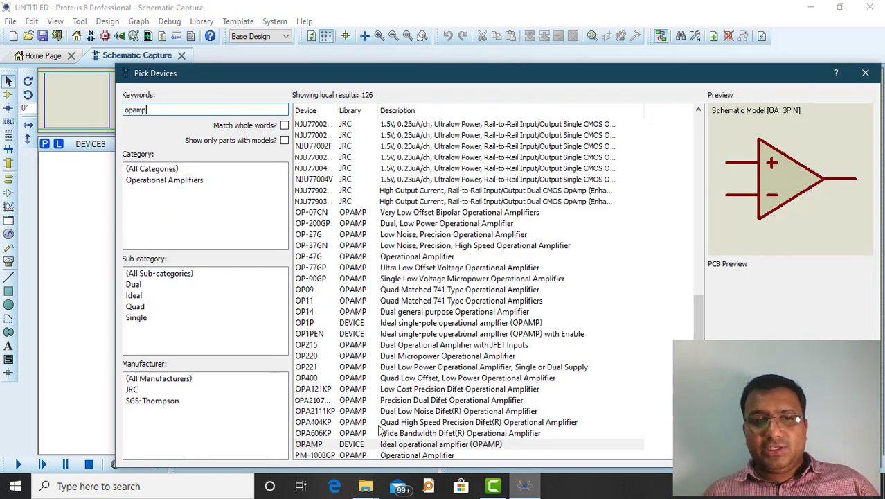
scroll(429, 375, down, 2)
click(427, 378)
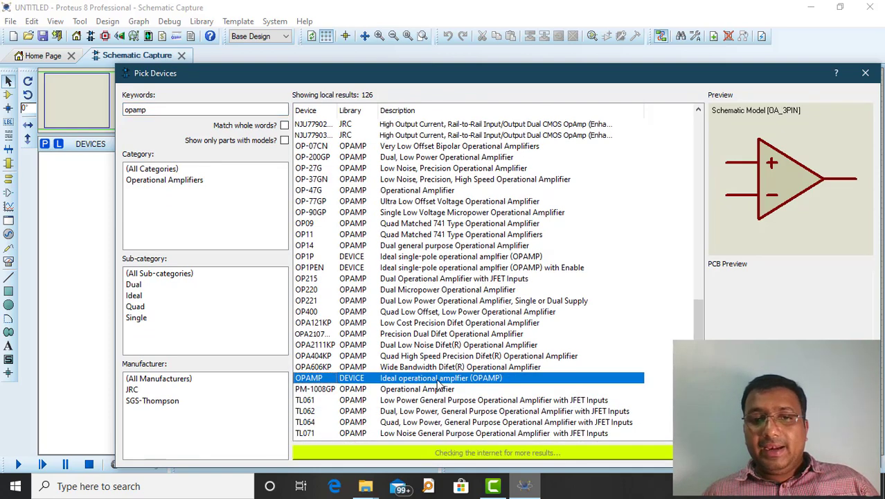
click(802, 453)
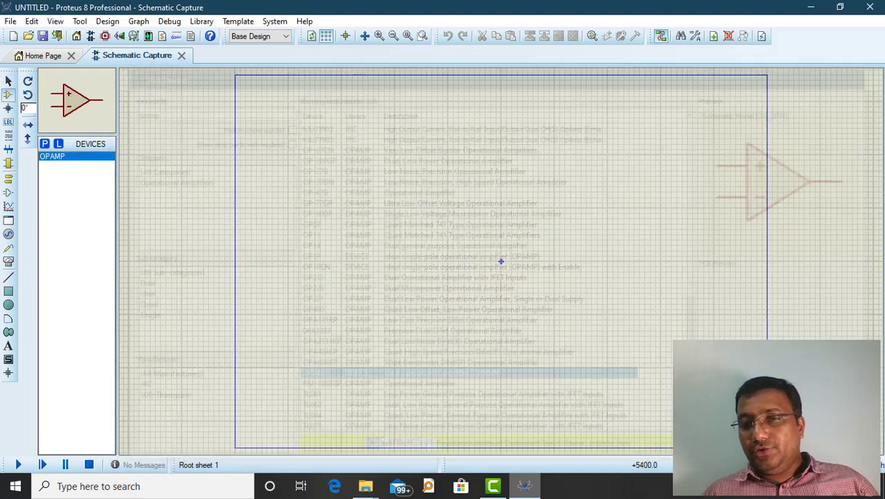
Search the device library for battery and add the BATTERY DC voltage source from the ACTIVE library to the device list
click(46, 144)
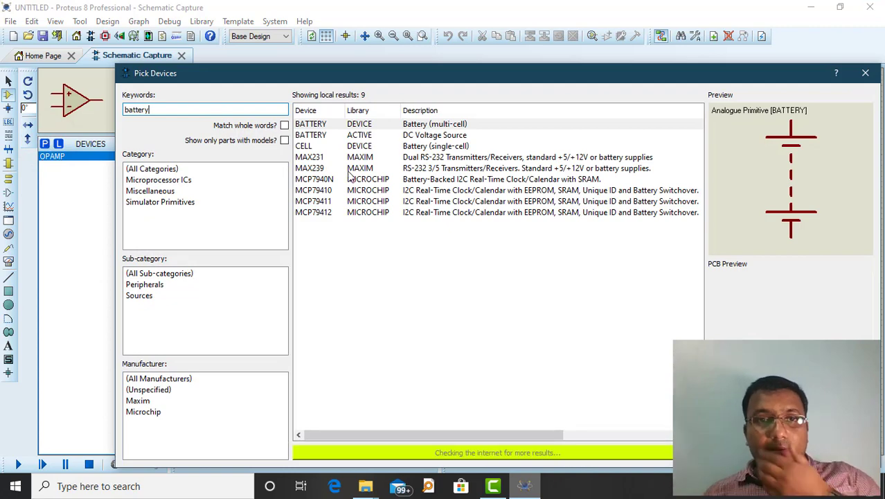
click(359, 135)
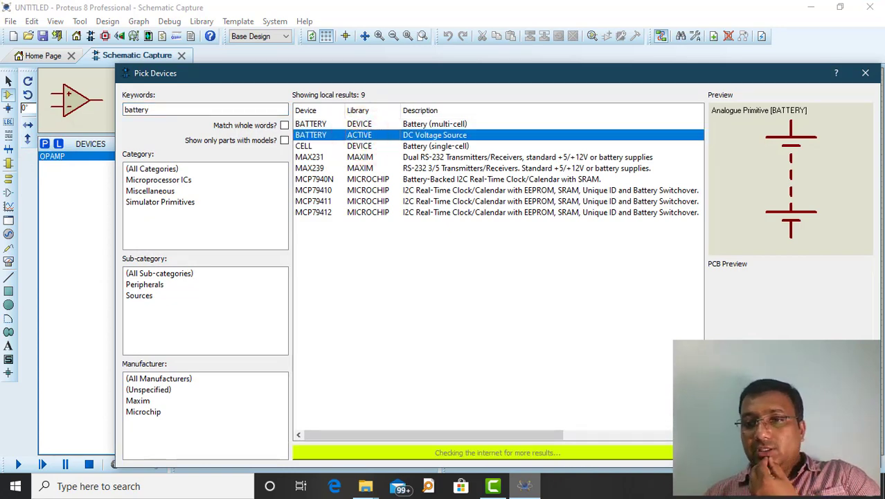
click(807, 453)
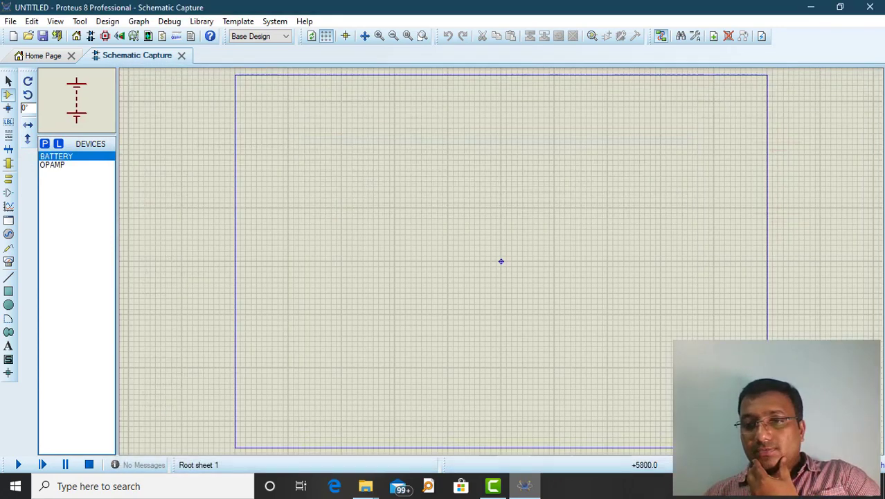
Search the device library for lamp and add the animated light bulb LAMP to the device list
click(45, 144)
text(lamp)
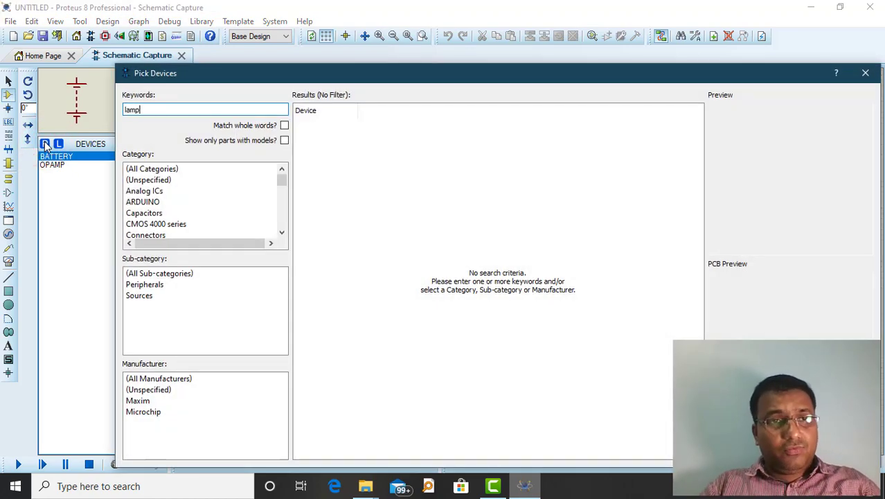
click(473, 236)
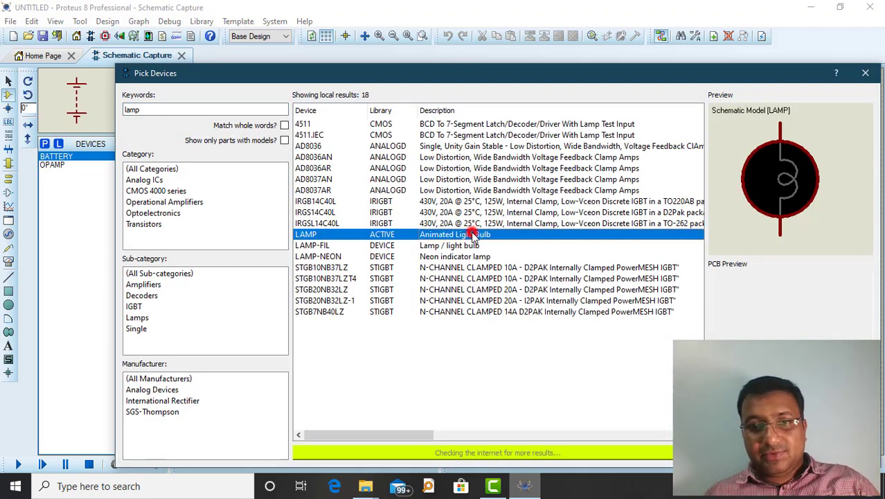
double_click(473, 236)
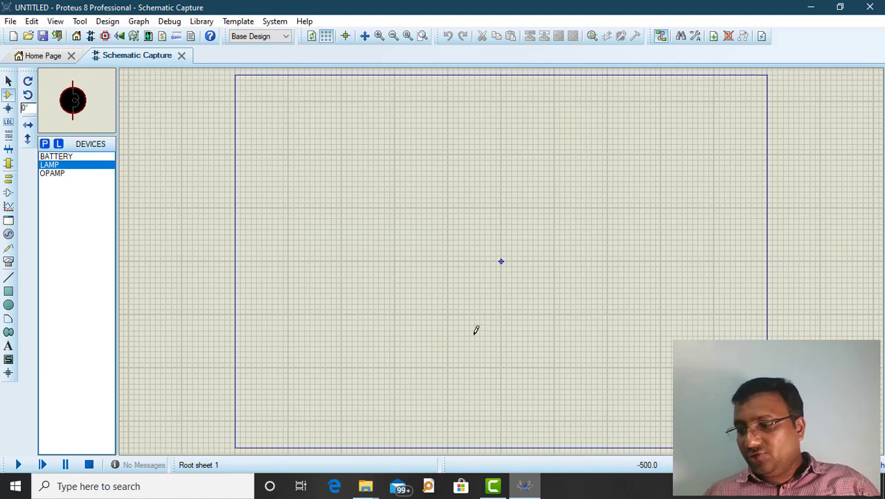
Search the device library for pot- and add the interactive potentiometer POT-HG to the device list
click(45, 144)
text(pot-l)
key(BackSpace)
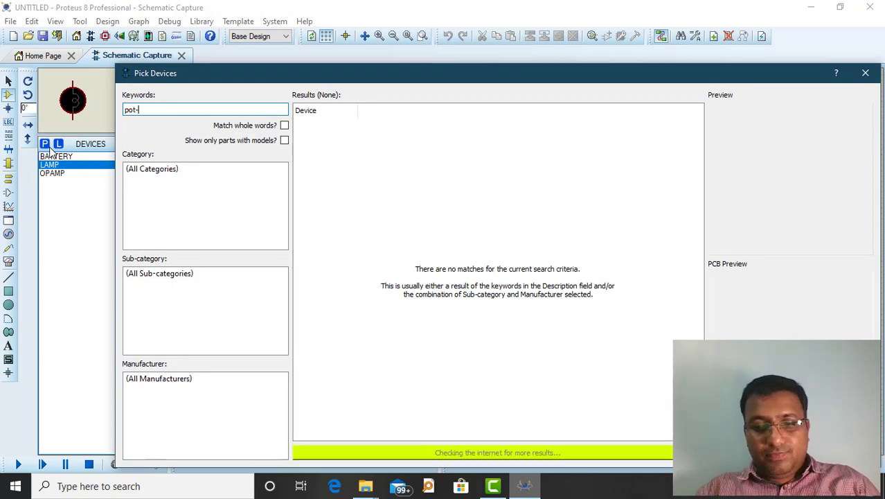
click(365, 125)
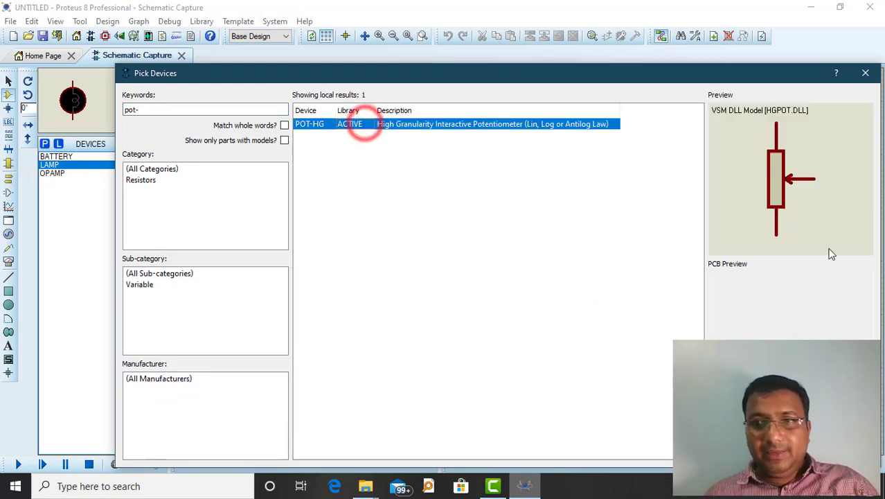
click(810, 452)
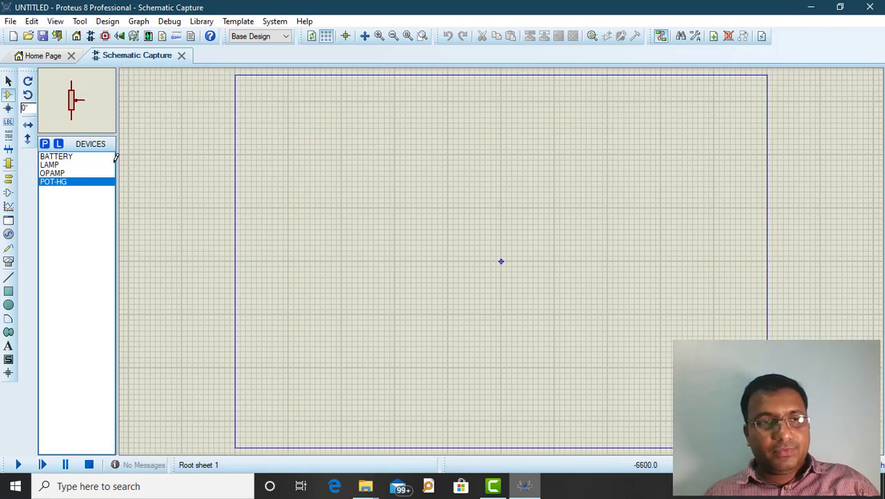
Place two batteries one above the other on the left of the sheet and wire them in series
click(57, 157)
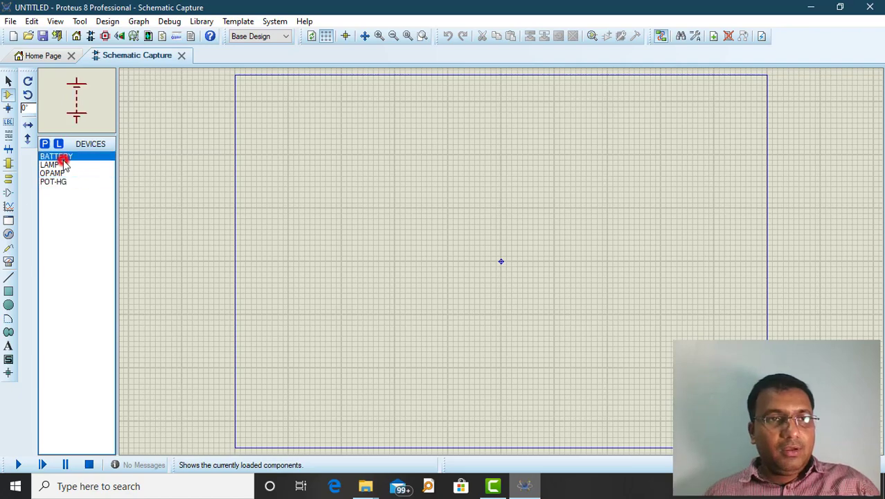
click(304, 197)
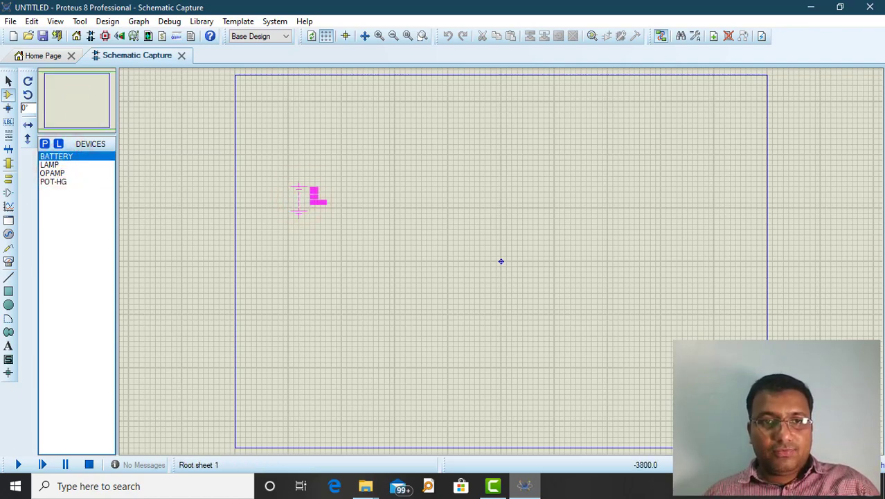
scroll(299, 197, up, 1)
scroll(564, 261, down, 1)
scroll(571, 263, up, 2)
scroll(375, 262, up, 1)
scroll(501, 270, down, 3)
scroll(597, 299, up, 3)
scroll(336, 181, down, 1)
click(199, 188)
click(189, 309)
click(196, 321)
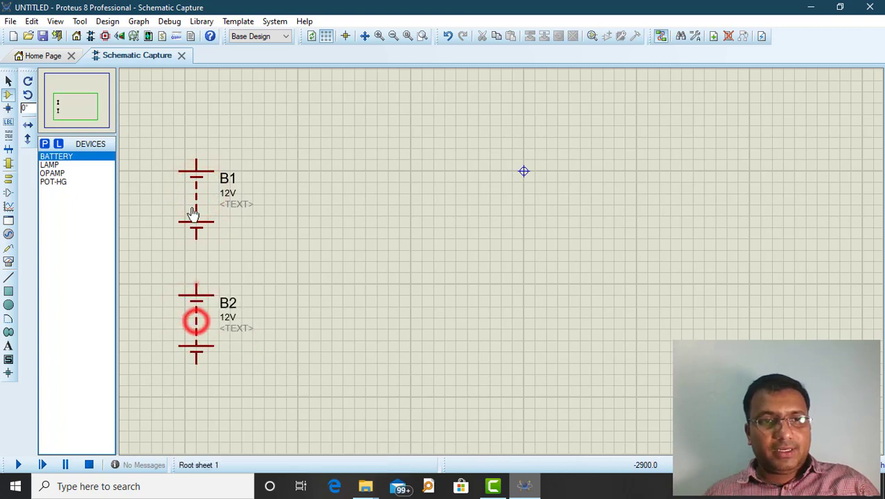
click(197, 240)
click(197, 280)
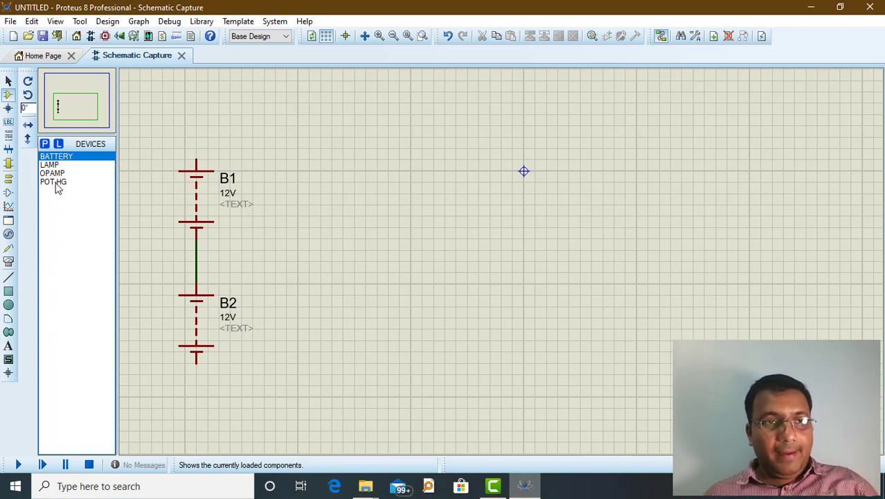
Place the OPAMP to the right of the batteries, level with the wire joining them
click(53, 174)
click(384, 257)
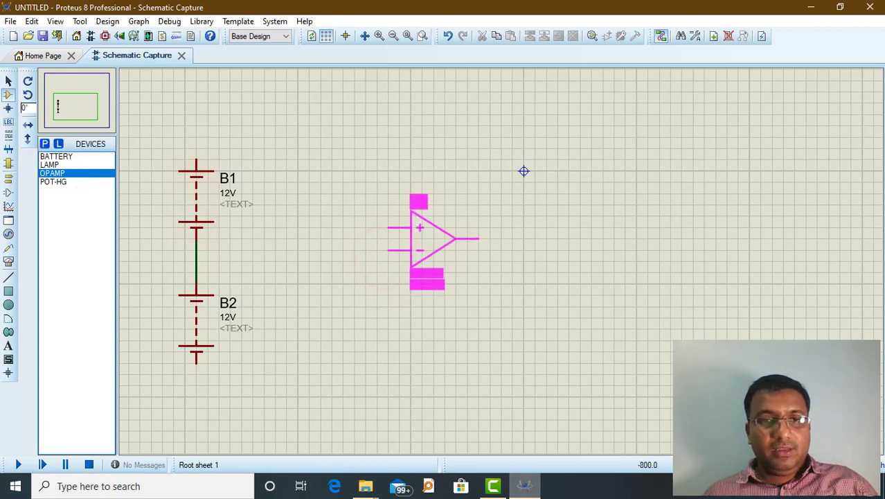
click(433, 250)
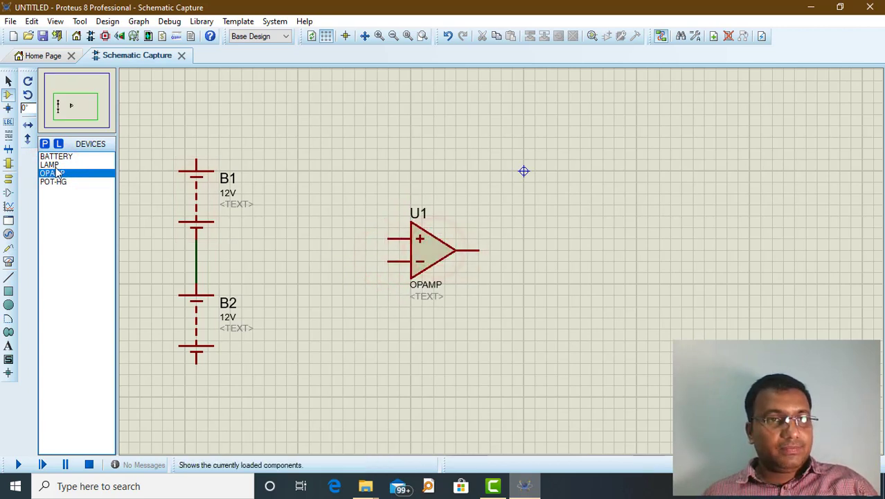
Place two POT-HG potentiometers between the batteries and the op-amp, one upper and one lower to its left
click(54, 181)
click(338, 201)
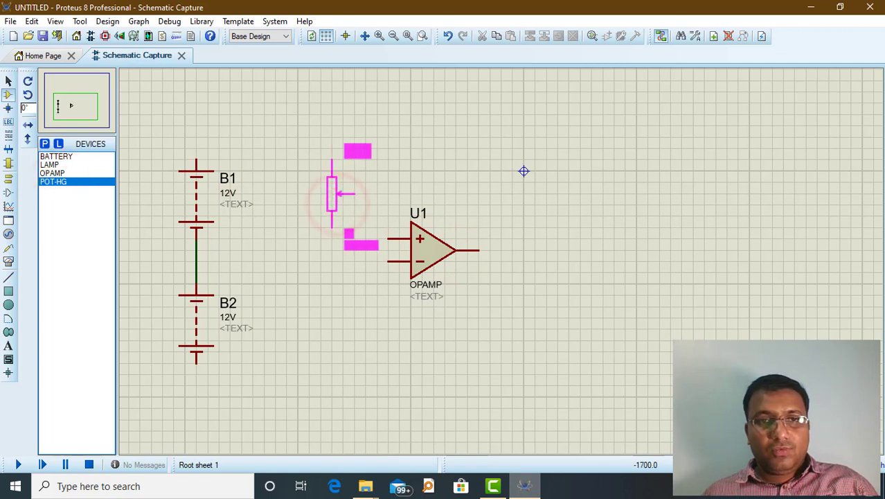
click(335, 201)
click(274, 312)
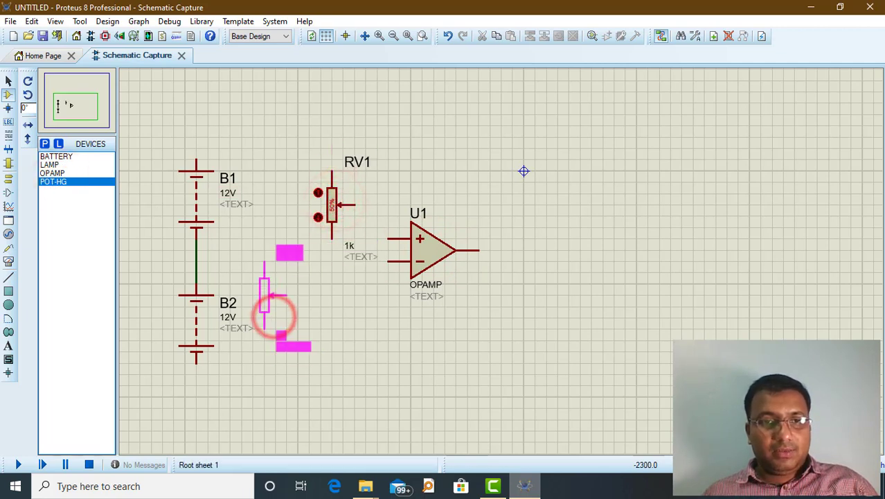
click(276, 305)
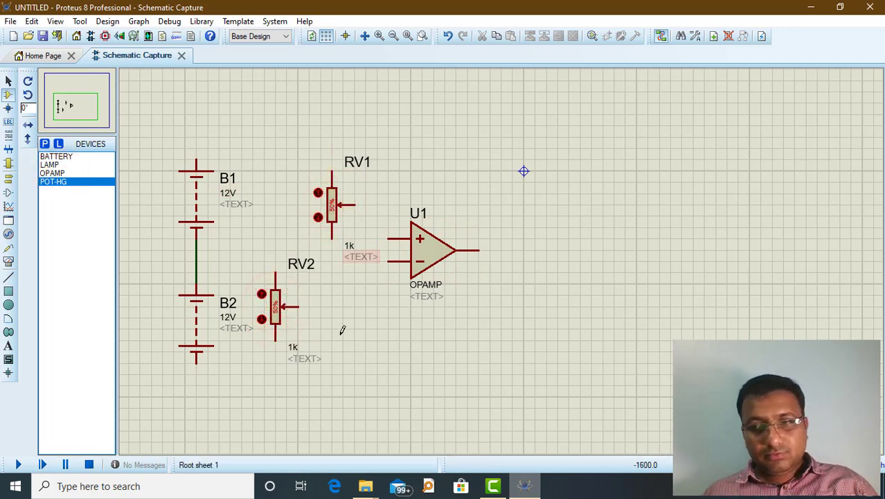
Wire the wiper of RV1 to the op-amp's + input and the wiper of RV2 to its - input
click(356, 205)
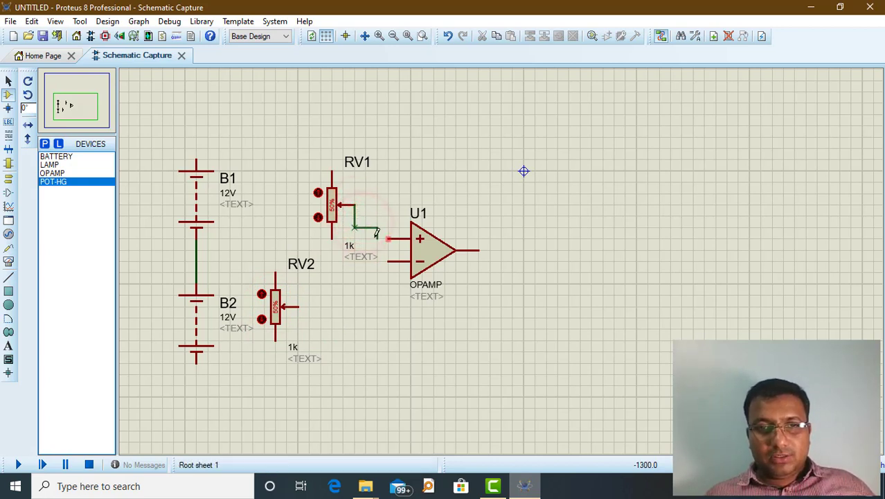
click(388, 239)
click(299, 307)
click(355, 262)
click(385, 262)
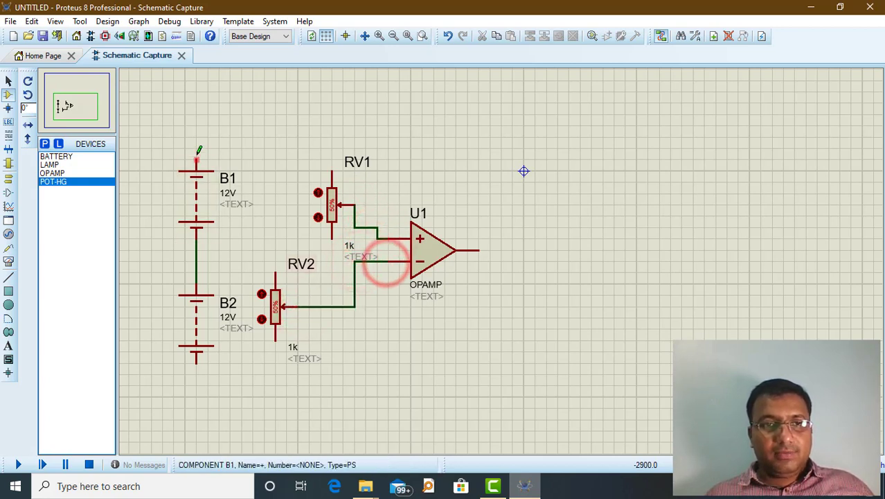
Place two lamps one above the other to the right of the op-amp
click(50, 165)
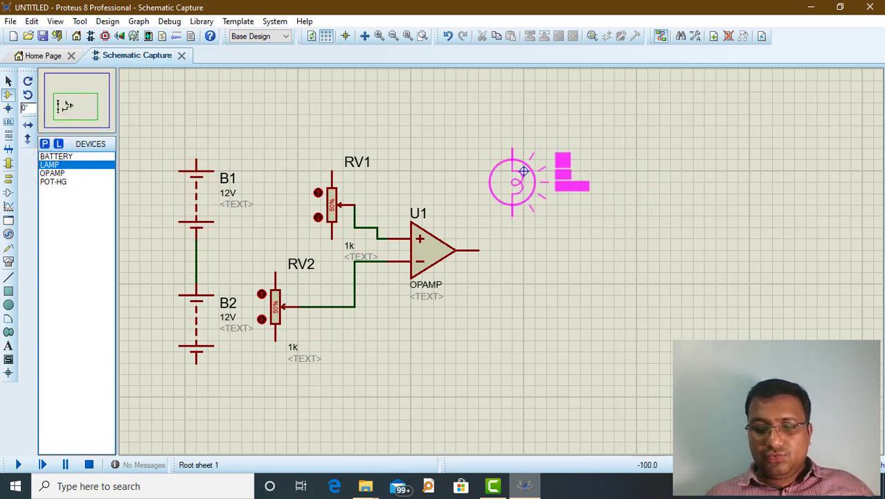
click(568, 193)
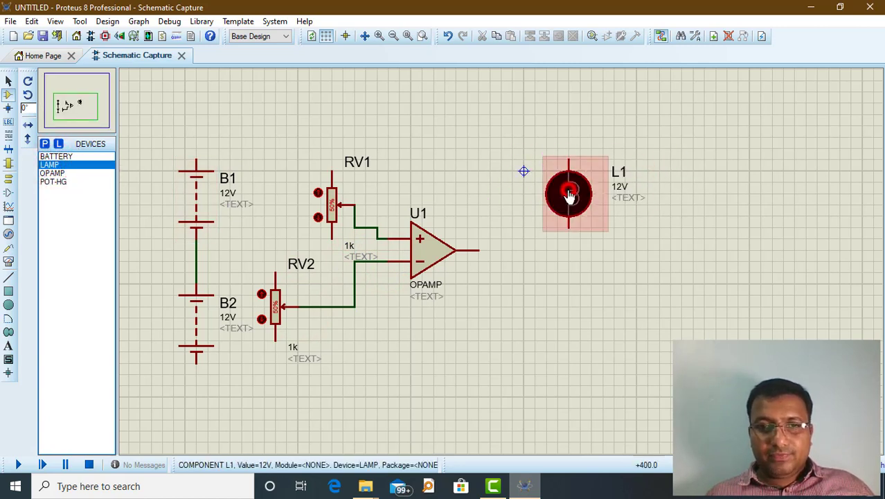
click(570, 301)
click(569, 329)
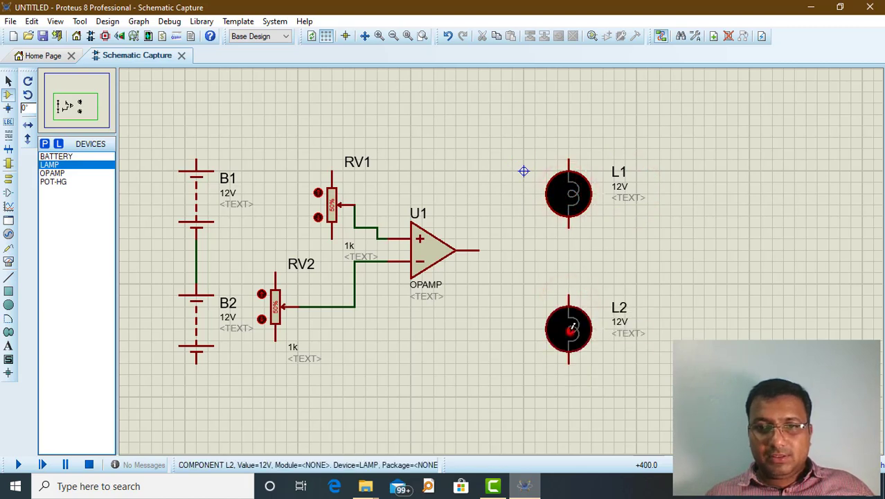
Wire the op-amp's output to the lower end of lamp L1 and the upper end of lamp L2
click(478, 249)
click(568, 231)
click(569, 253)
right_click(561, 275)
click(569, 294)
Wire L2's lower end to B2's negative terminal and B1's positive terminal to L1's upper end as supply rails
click(569, 360)
click(549, 408)
click(196, 361)
click(196, 159)
click(197, 126)
click(569, 160)
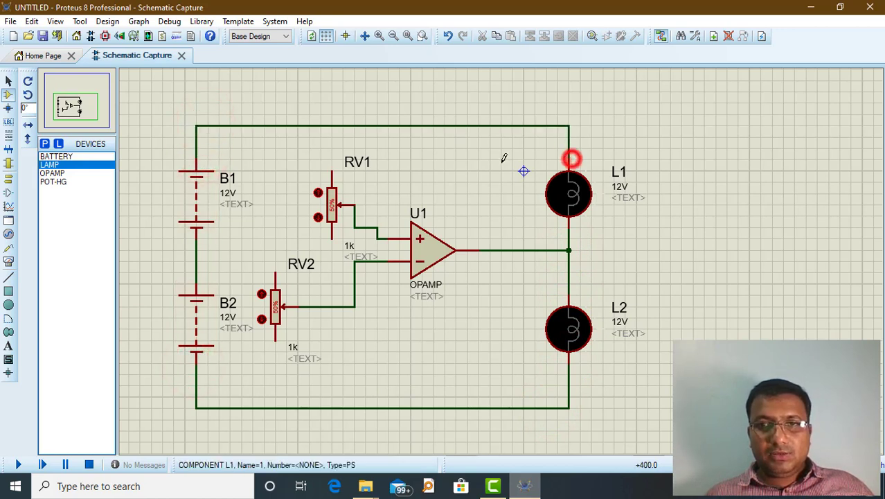
Wire the upper ends of RV1 and RV2 to the upper supply rail and their lower ends to the lower rail
click(331, 164)
click(332, 126)
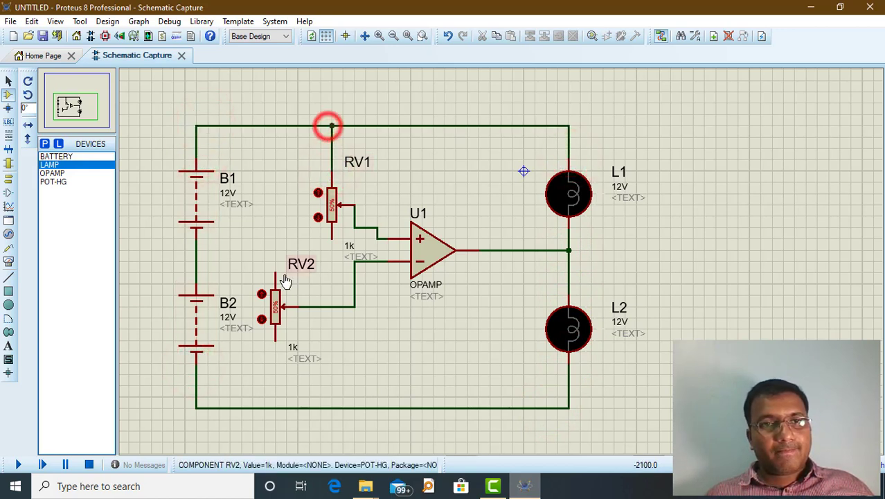
click(276, 272)
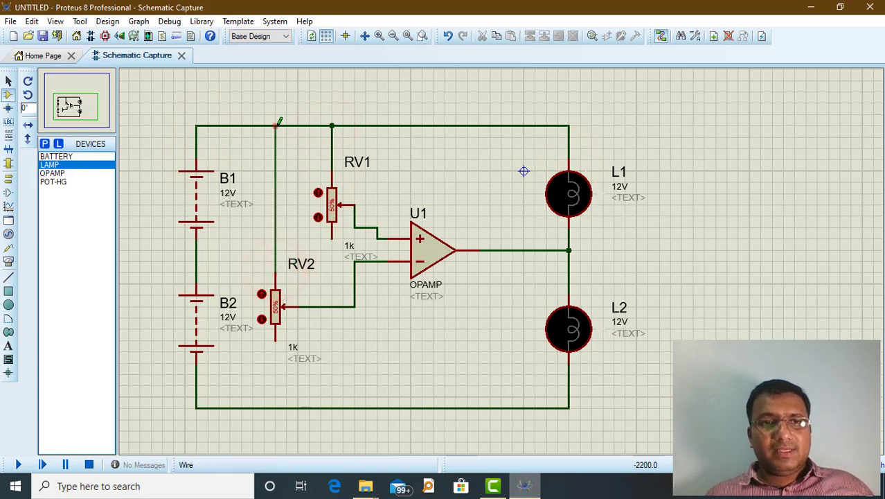
click(275, 339)
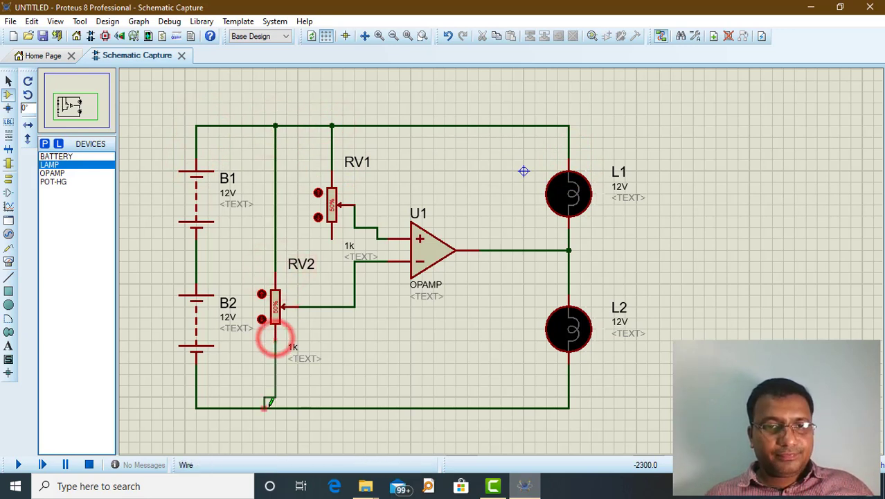
click(277, 404)
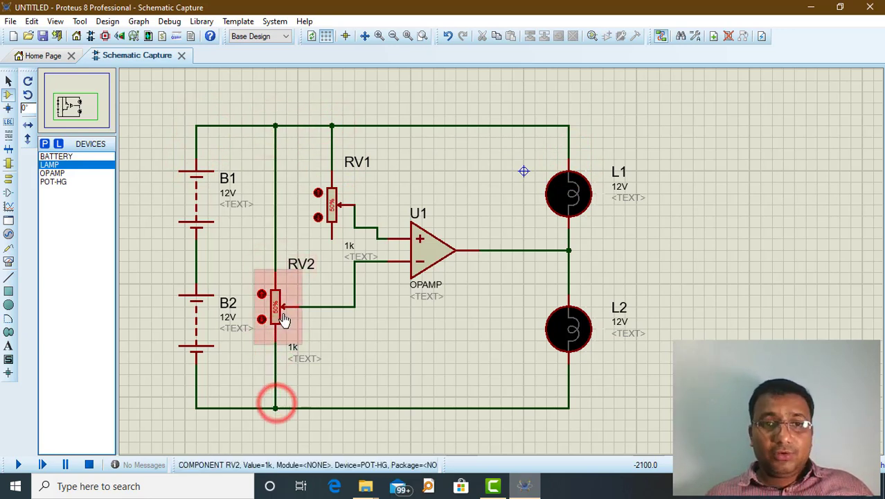
click(333, 238)
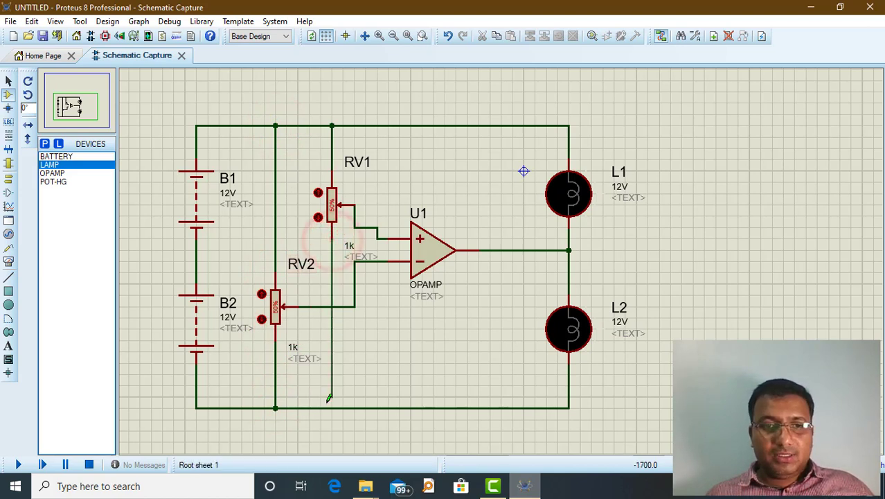
click(331, 403)
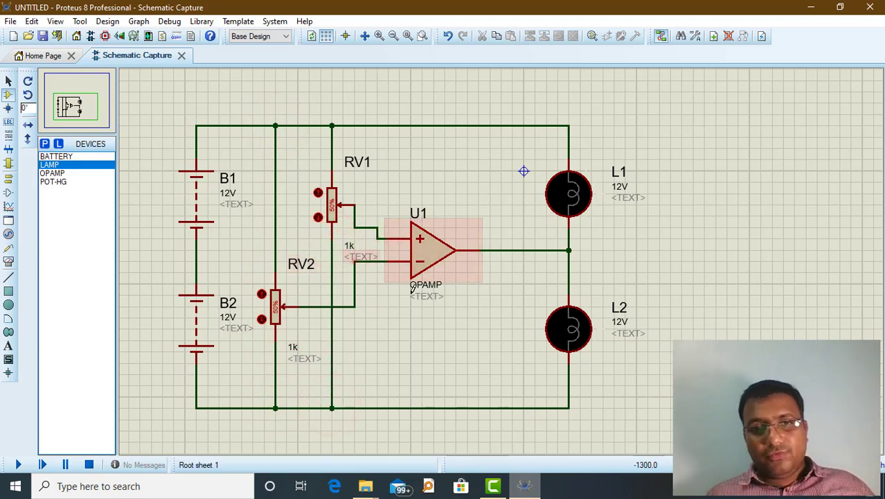
Move op-amp U1 a little to the right, away from the potentiometers
click(432, 257)
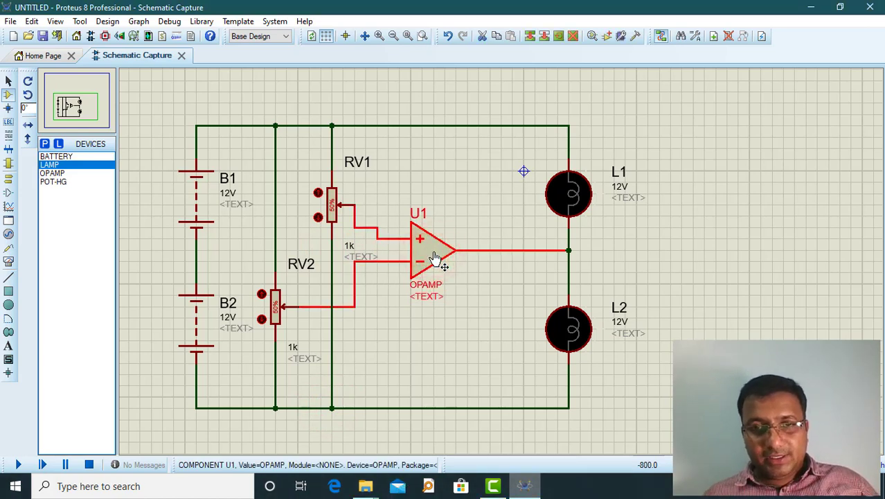
click(487, 260)
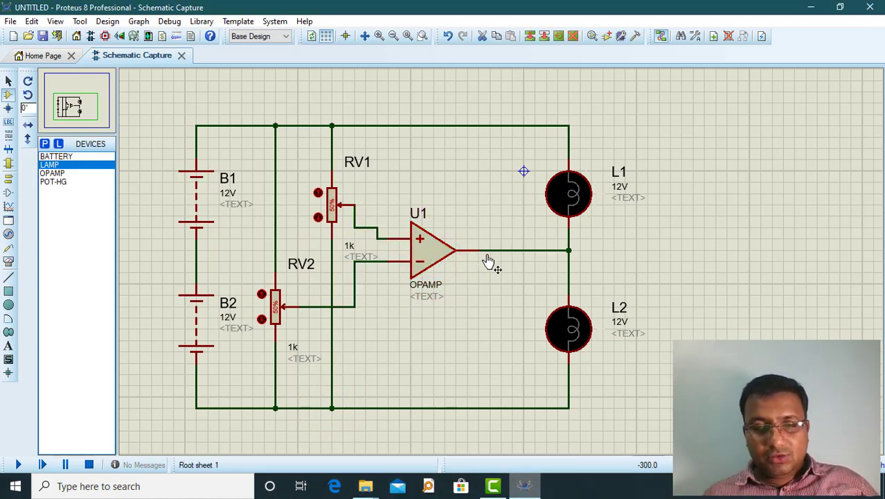
click(455, 283)
drag(426, 253, 472, 254)
click(671, 271)
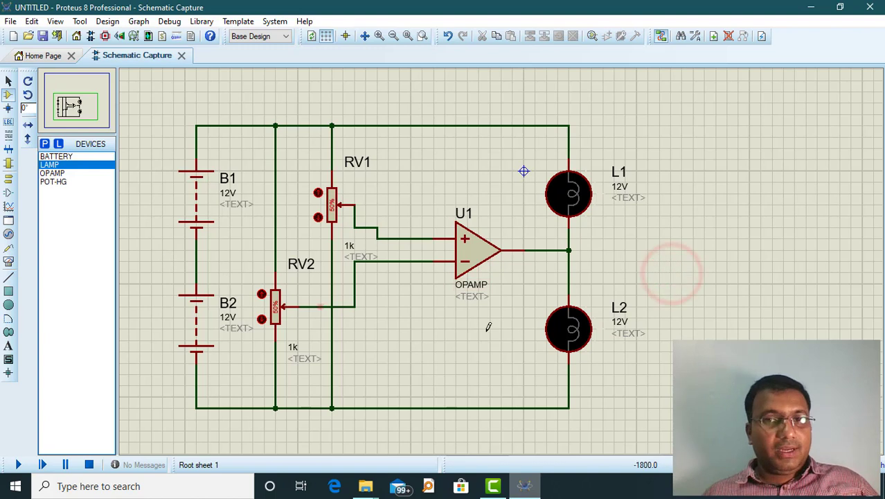
Shift lamps L1 and L2 further away from the op-amp and rewire L2's upper end straight to the output line
drag(570, 195, 614, 194)
drag(575, 337, 619, 337)
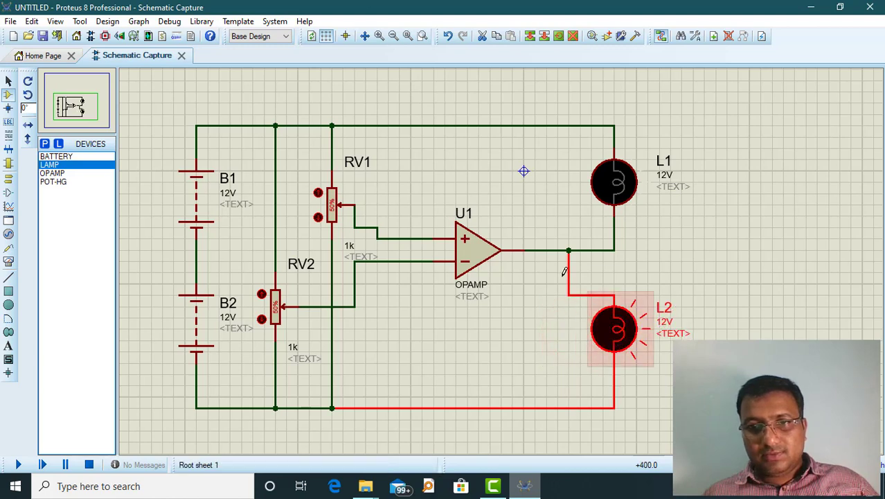
double_click(615, 301)
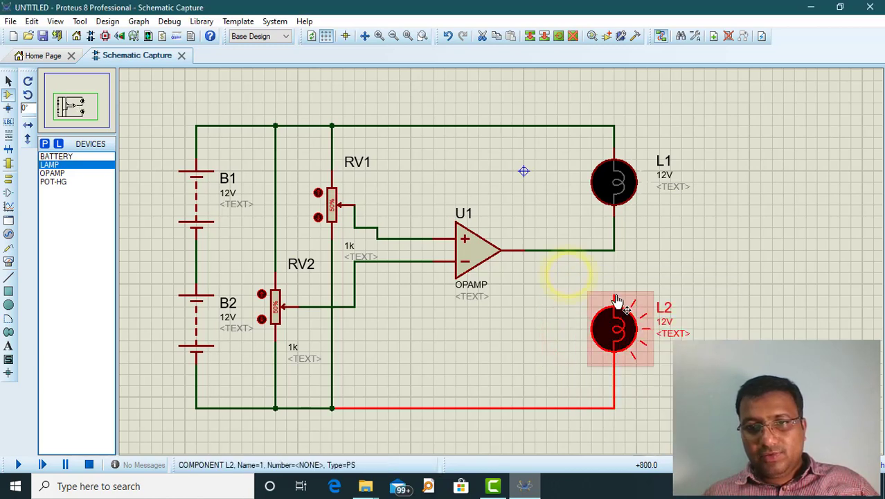
click(567, 160)
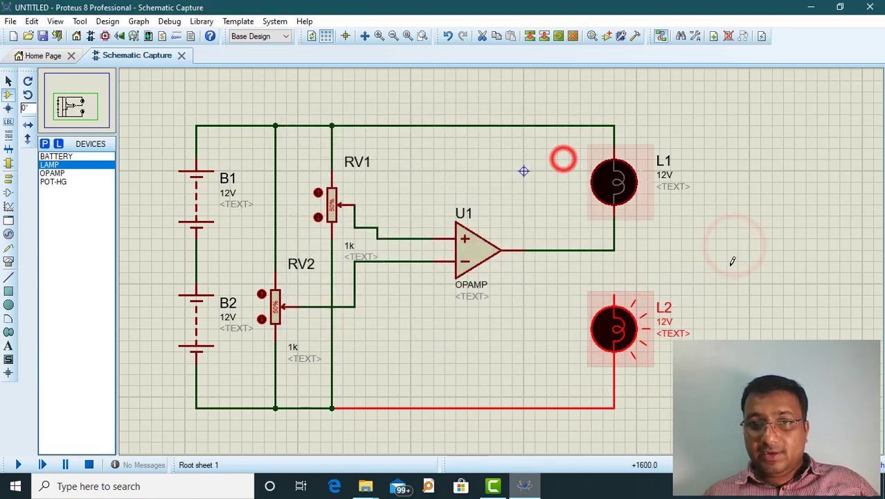
click(731, 263)
click(614, 294)
click(615, 250)
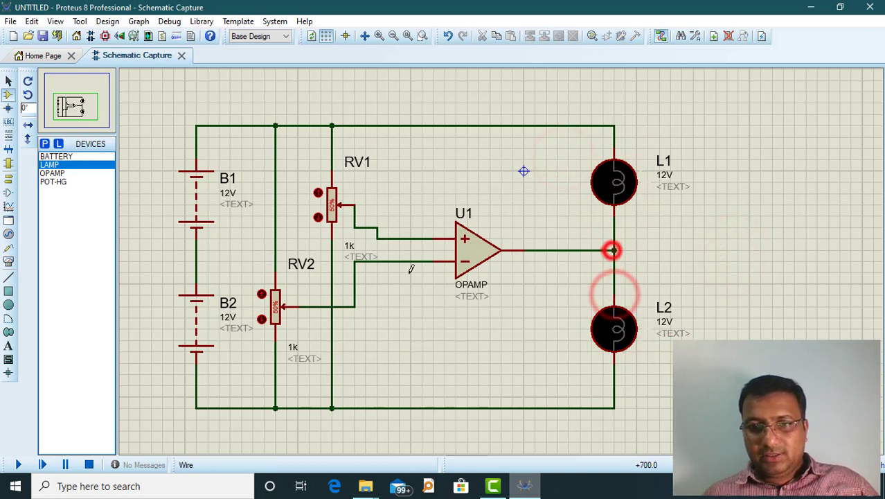
Add a DC voltmeter below the op-amp, wired from its non-inverting input to the lower supply rail
click(10, 260)
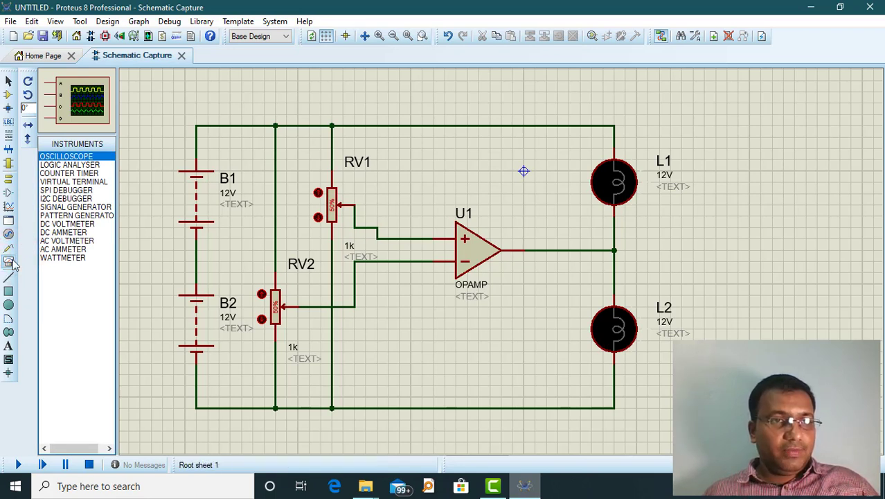
click(78, 225)
click(412, 316)
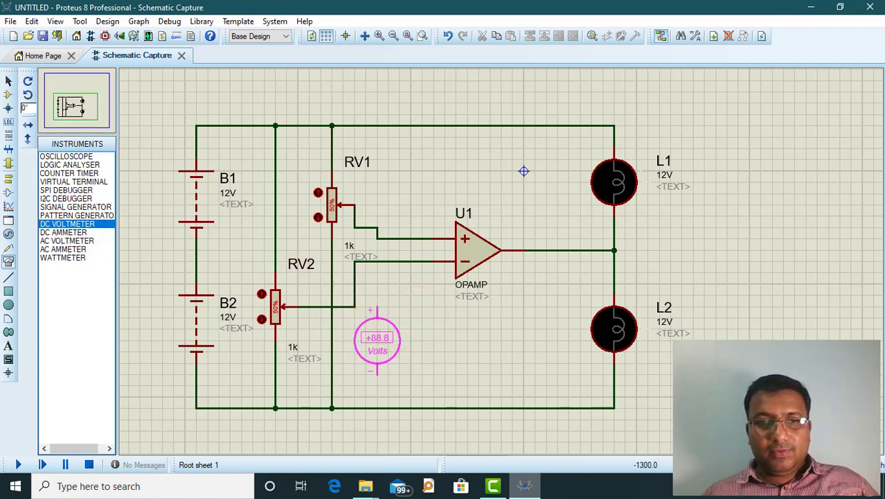
click(374, 338)
click(377, 307)
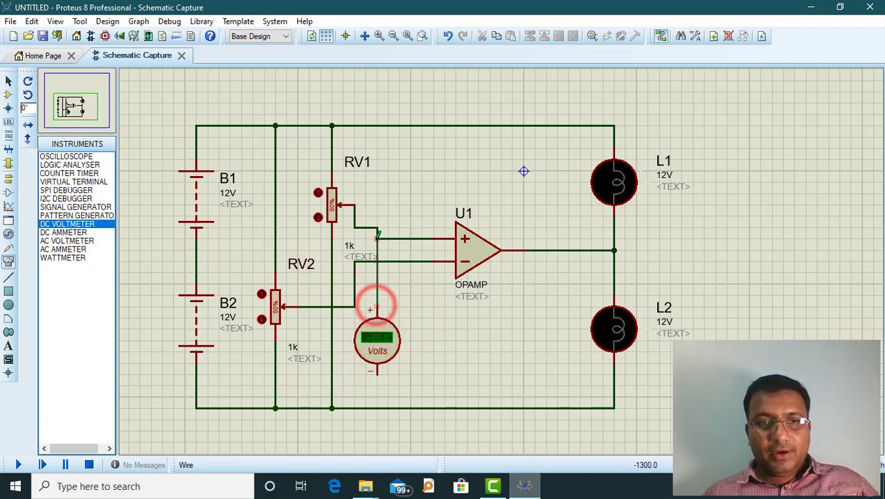
click(376, 375)
click(377, 406)
Add a second DC voltmeter beside the first, wired from the op-amp's inverting input to the lower supply rail
click(430, 343)
click(434, 340)
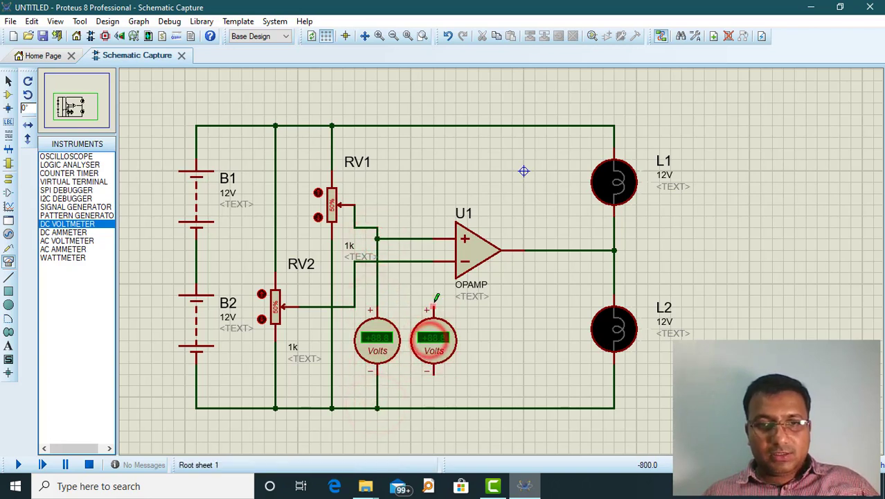
click(433, 305)
click(411, 262)
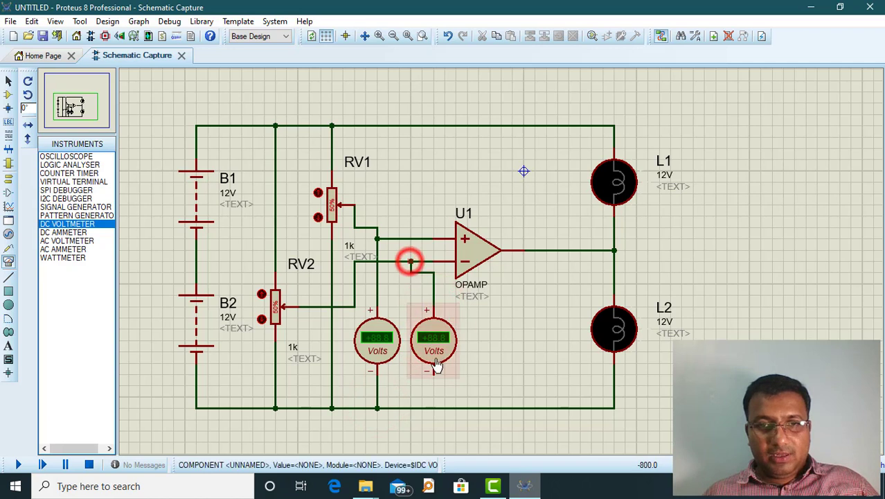
click(433, 374)
click(432, 407)
Add a third DC voltmeter between the op-amp and L2, wired from the output line to the lower supply rail
click(546, 339)
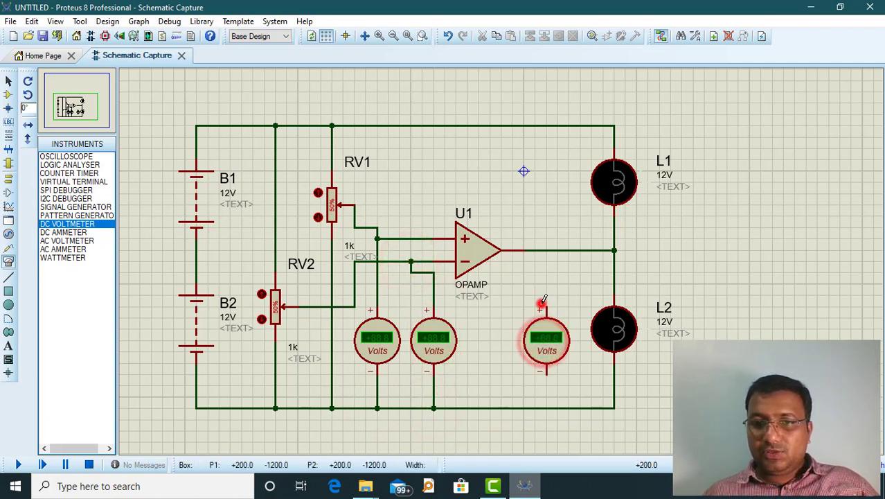
click(546, 309)
click(547, 250)
click(547, 374)
click(547, 408)
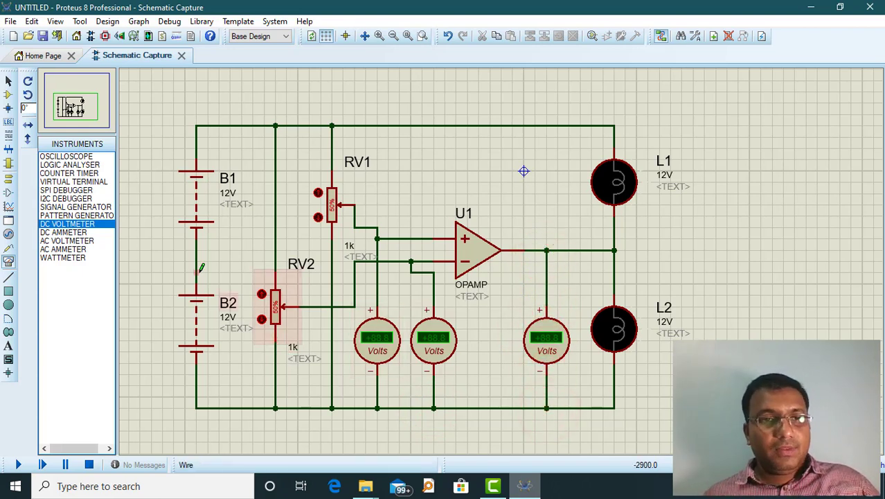
Place a ground terminal beside the batteries and wire it to the junction between B1 and B2
click(8, 179)
click(61, 198)
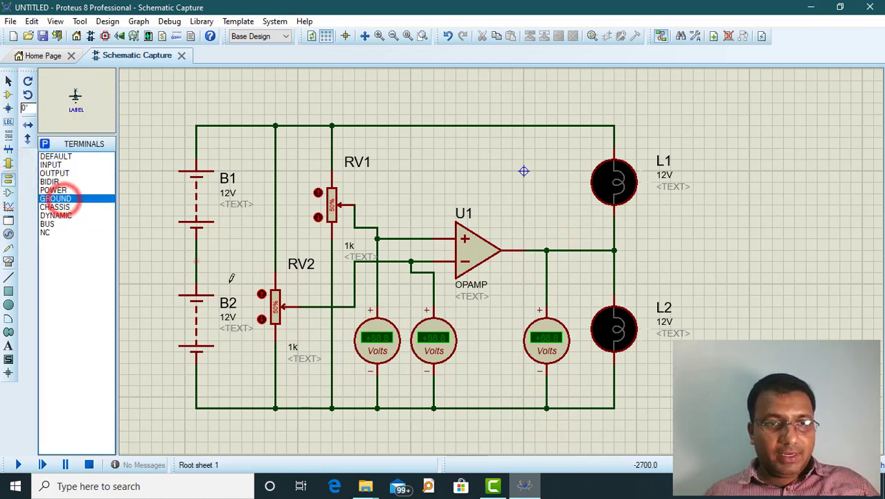
click(231, 270)
click(230, 258)
click(197, 250)
Start the simulation and raise potentiometer RV1 a few percent above its 50% position
click(19, 465)
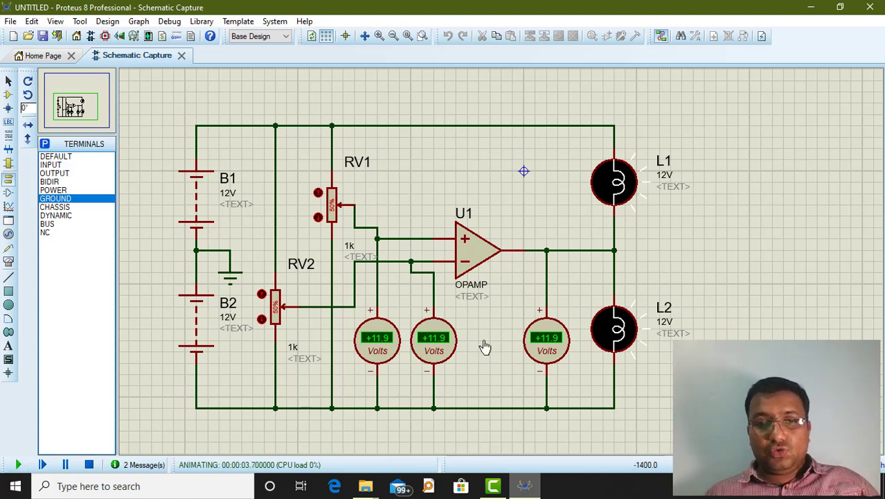
click(318, 192)
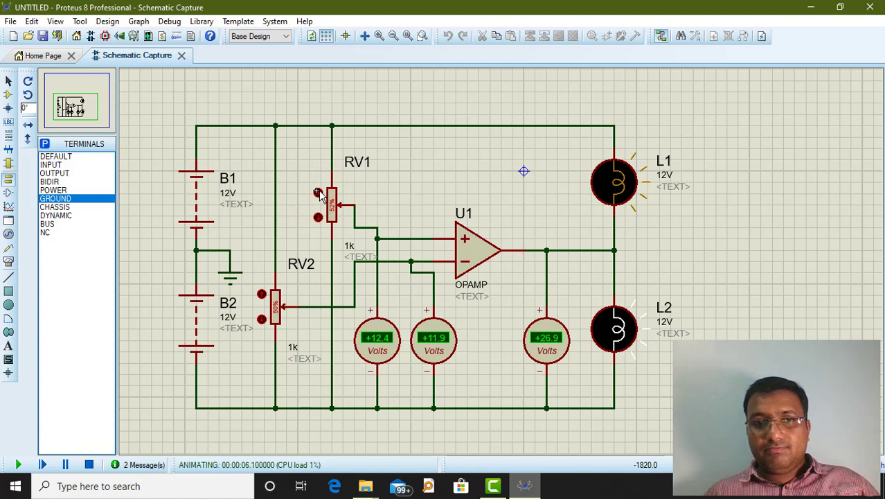
click(319, 192)
click(319, 192)
click(319, 192)
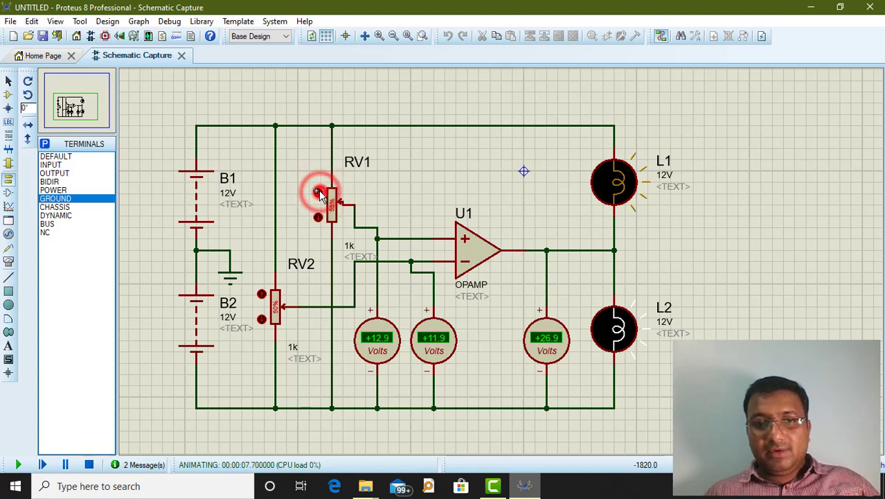
Lower potentiometer RV1 to 50% in the running simulation to equalise the two op-amp inputs
click(316, 217)
click(317, 218)
click(316, 217)
click(317, 218)
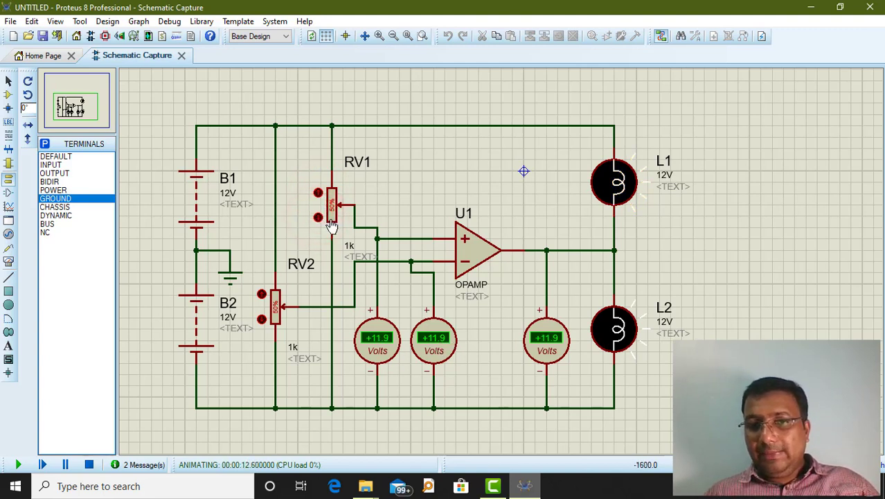
Raise RV1 to 51% and then lower it to 45% to test both output states of the comparator
click(318, 193)
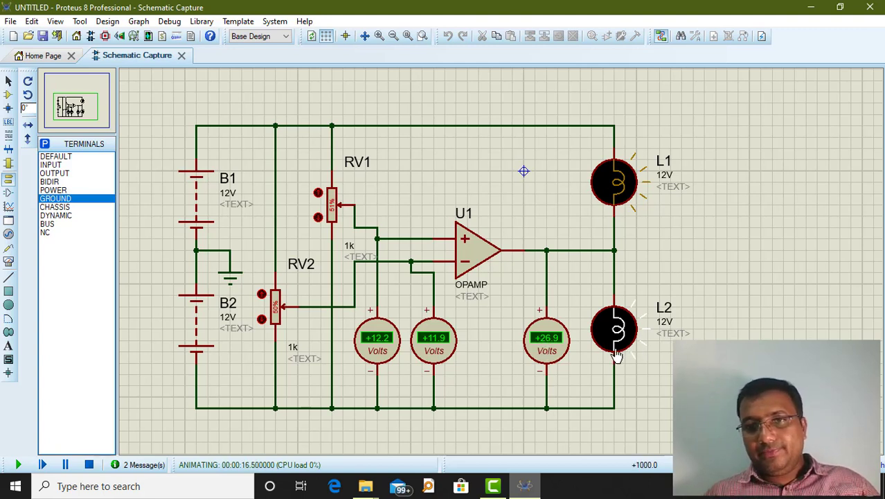
click(318, 218)
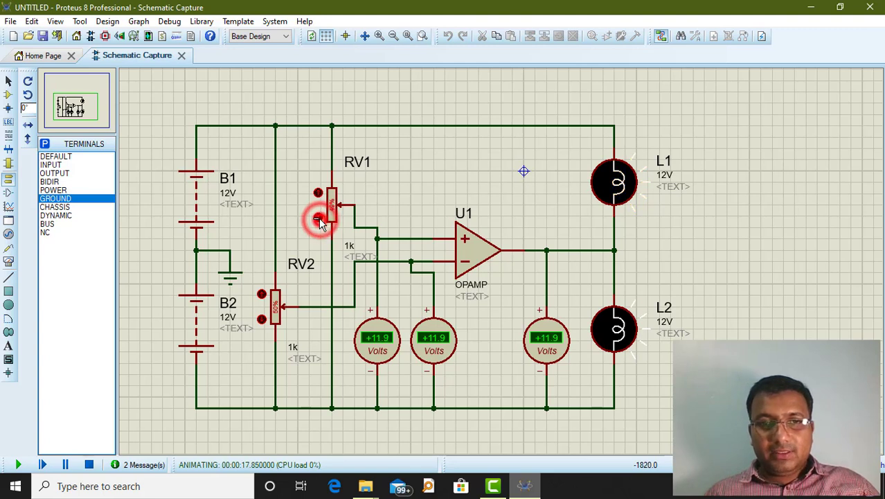
click(318, 219)
click(318, 219)
click(318, 219)
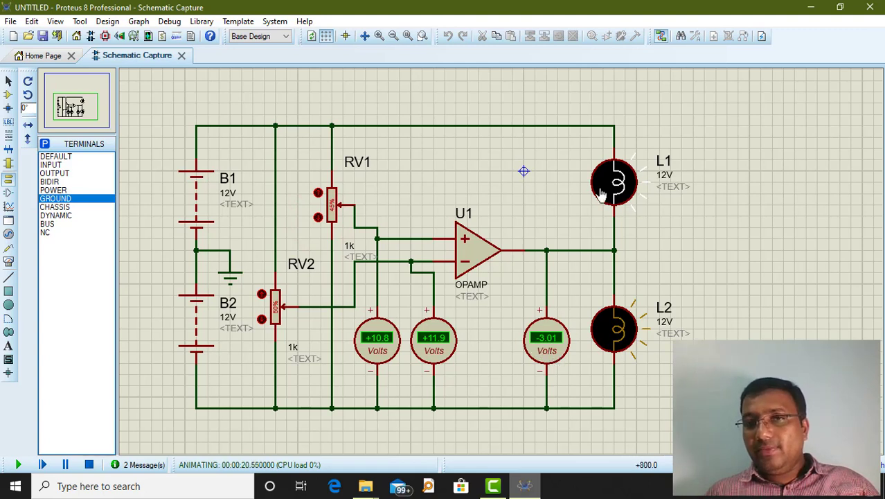
Raise potentiometer RV1 from 45% to 50% while the simulation runs
click(315, 194)
click(315, 194)
click(315, 193)
click(315, 194)
click(315, 193)
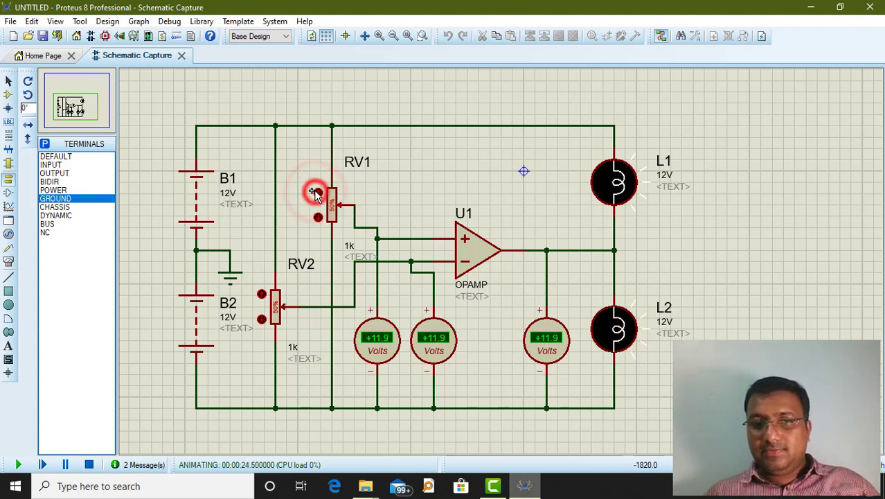
Test potentiometer RV2 at 51%, lower it to 48%, and stop the simulation
click(263, 293)
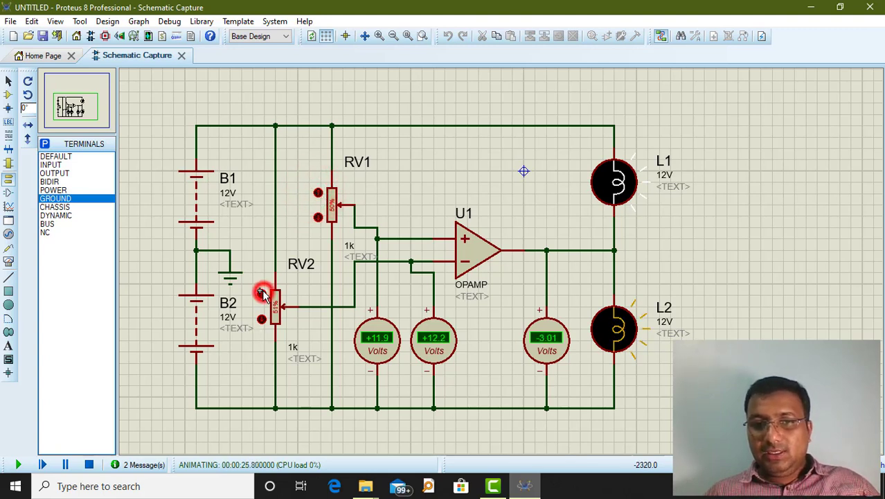
click(263, 293)
click(263, 320)
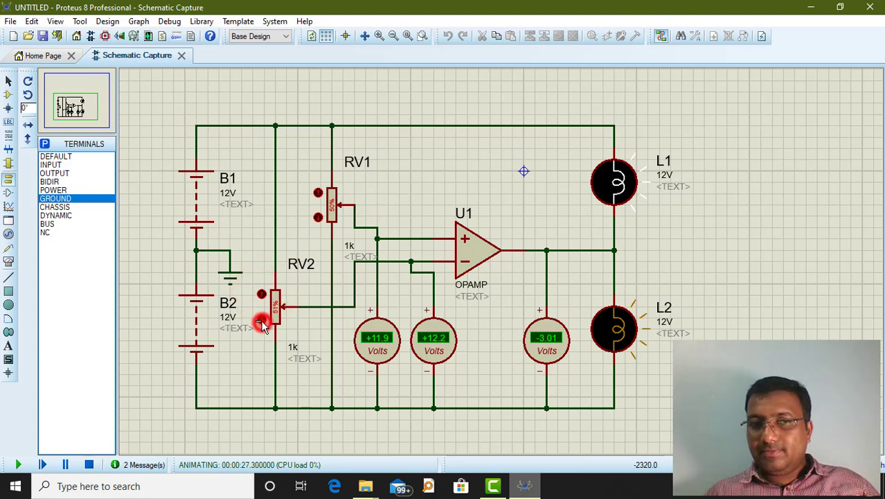
click(263, 321)
click(263, 321)
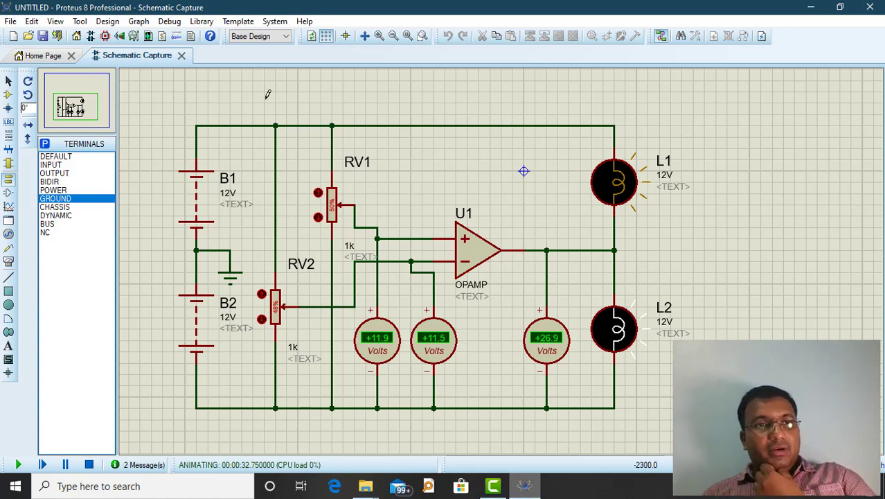
click(89, 464)
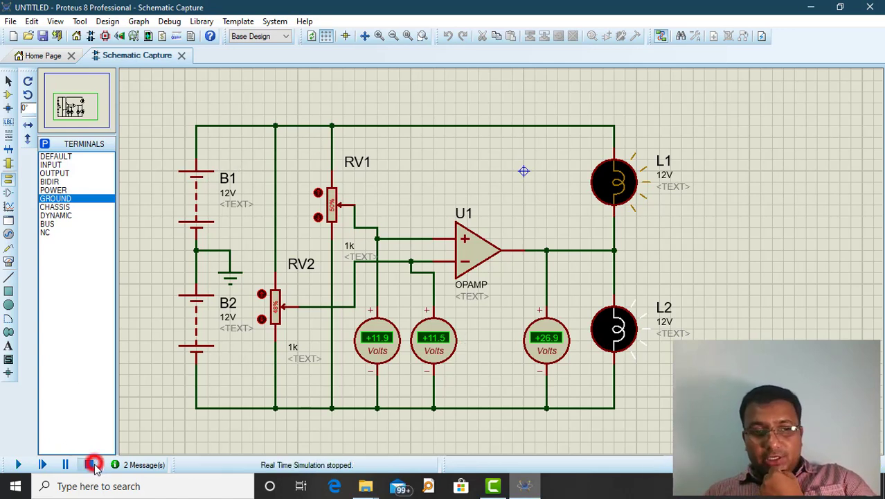
Save the project as Cir16 in the Circuits folder on the Desktop
click(46, 39)
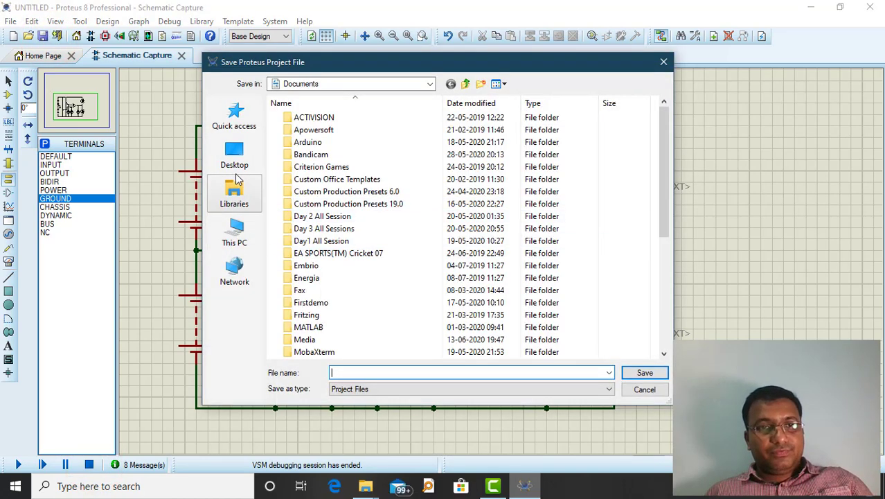
click(235, 156)
double_click(476, 253)
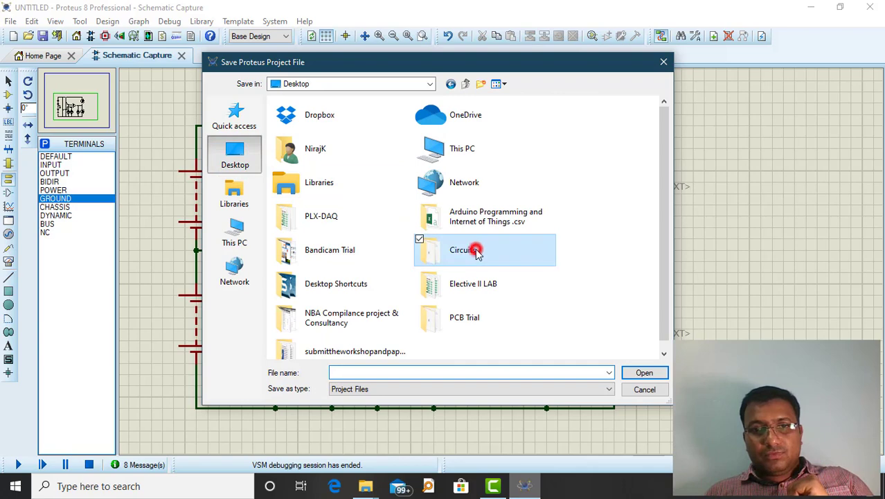
click(370, 372)
text(Cir)
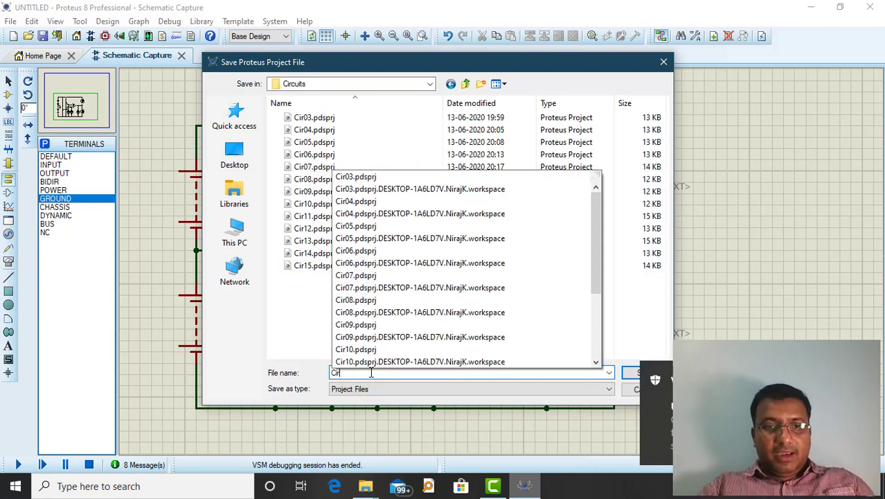
text(16)
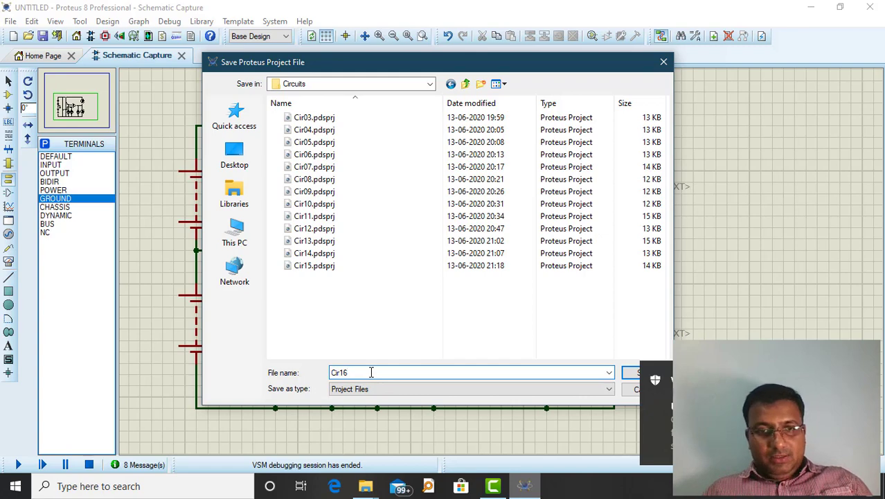
click(631, 374)
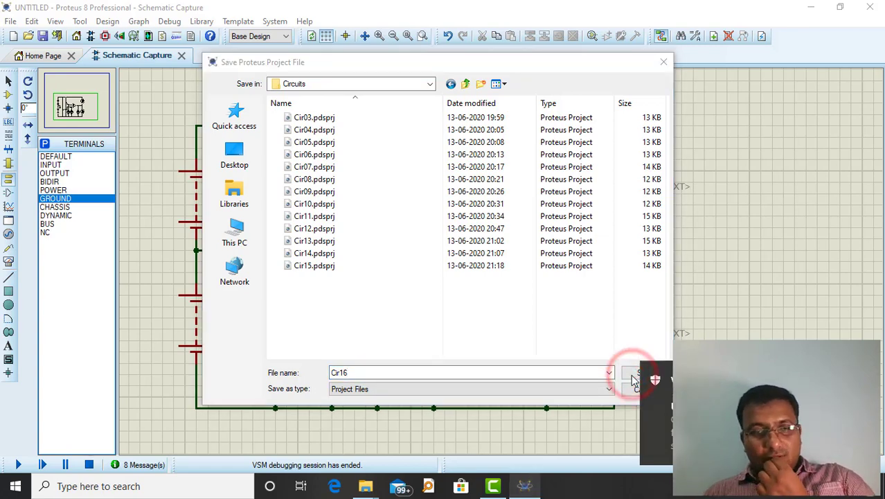
click(661, 374)
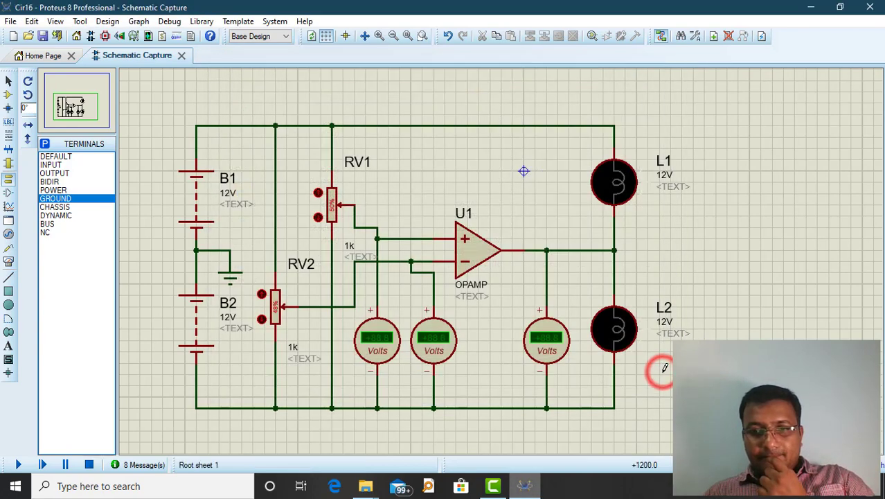